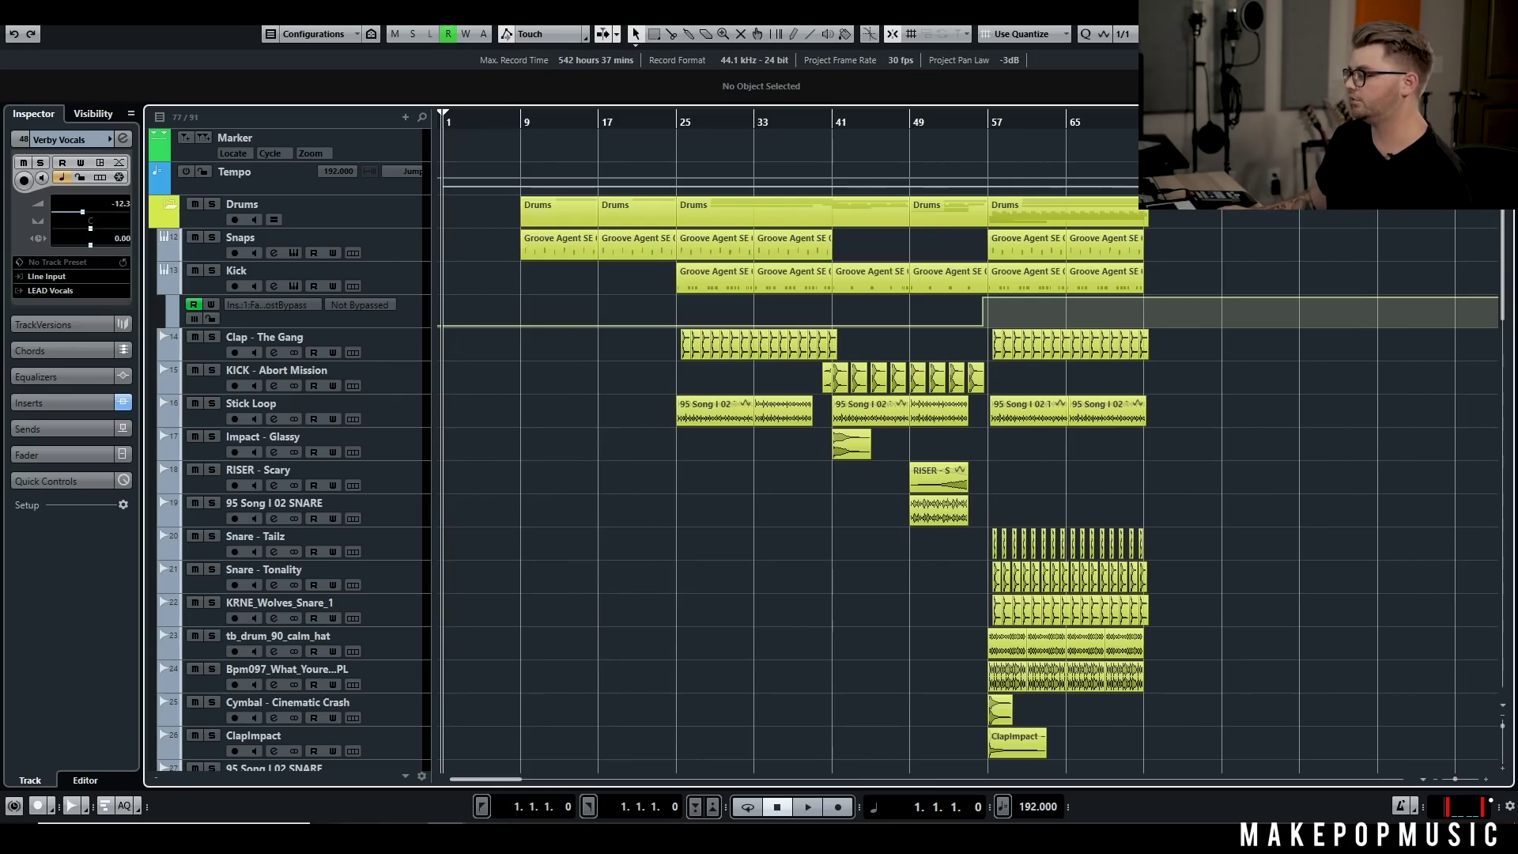
Step: Play the song from bar 1 and look over the drum and synth tracks across the whole arrangement
{"action": "scroll", "coordinate": [1249, 249], "scroll_direction": "up", "scroll_amount": 18}
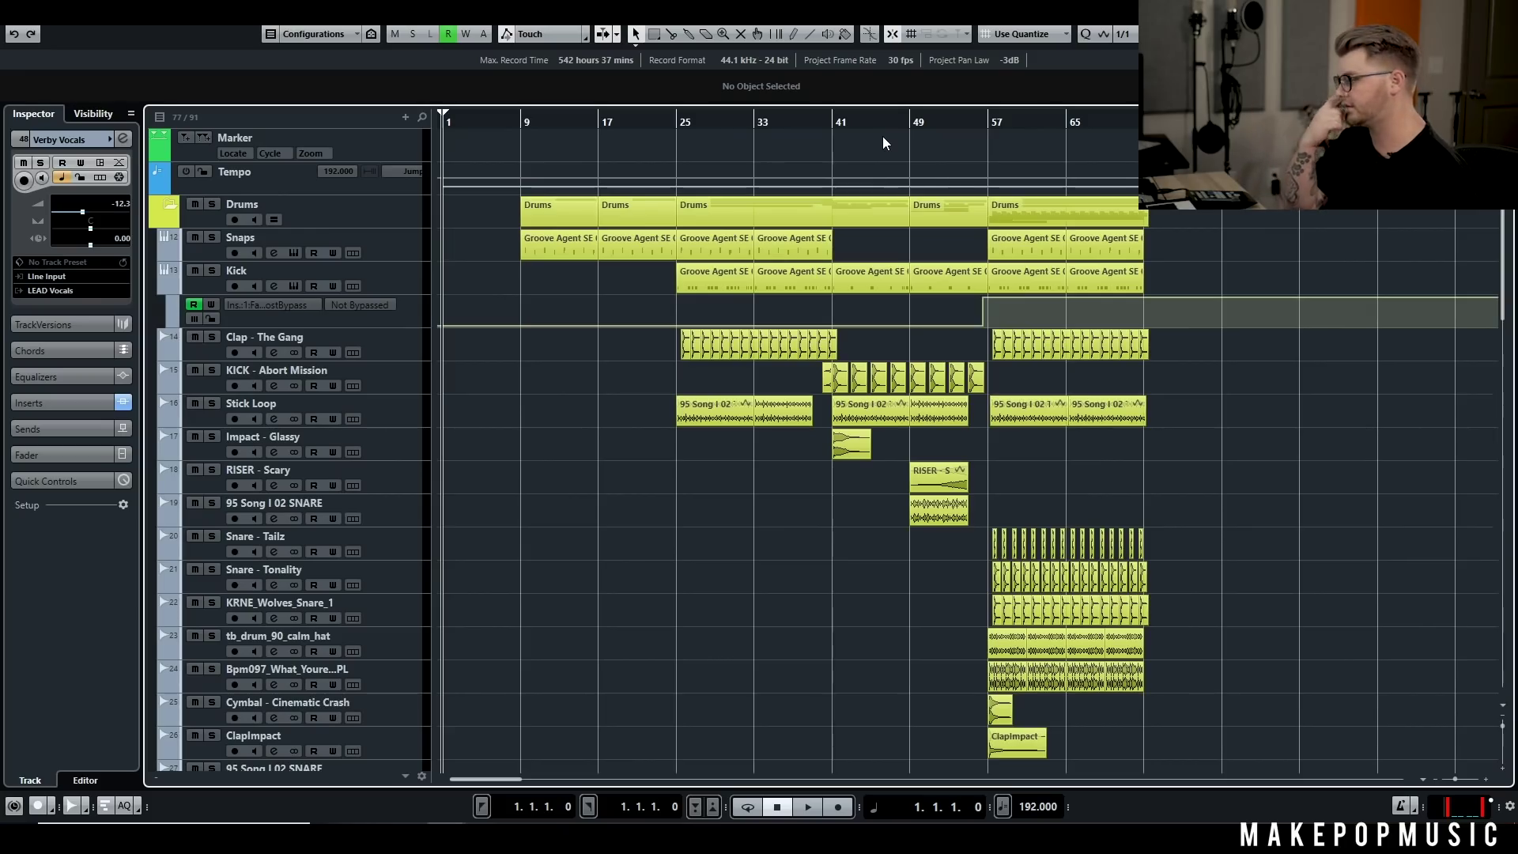
{"action": "key", "text": "space"}
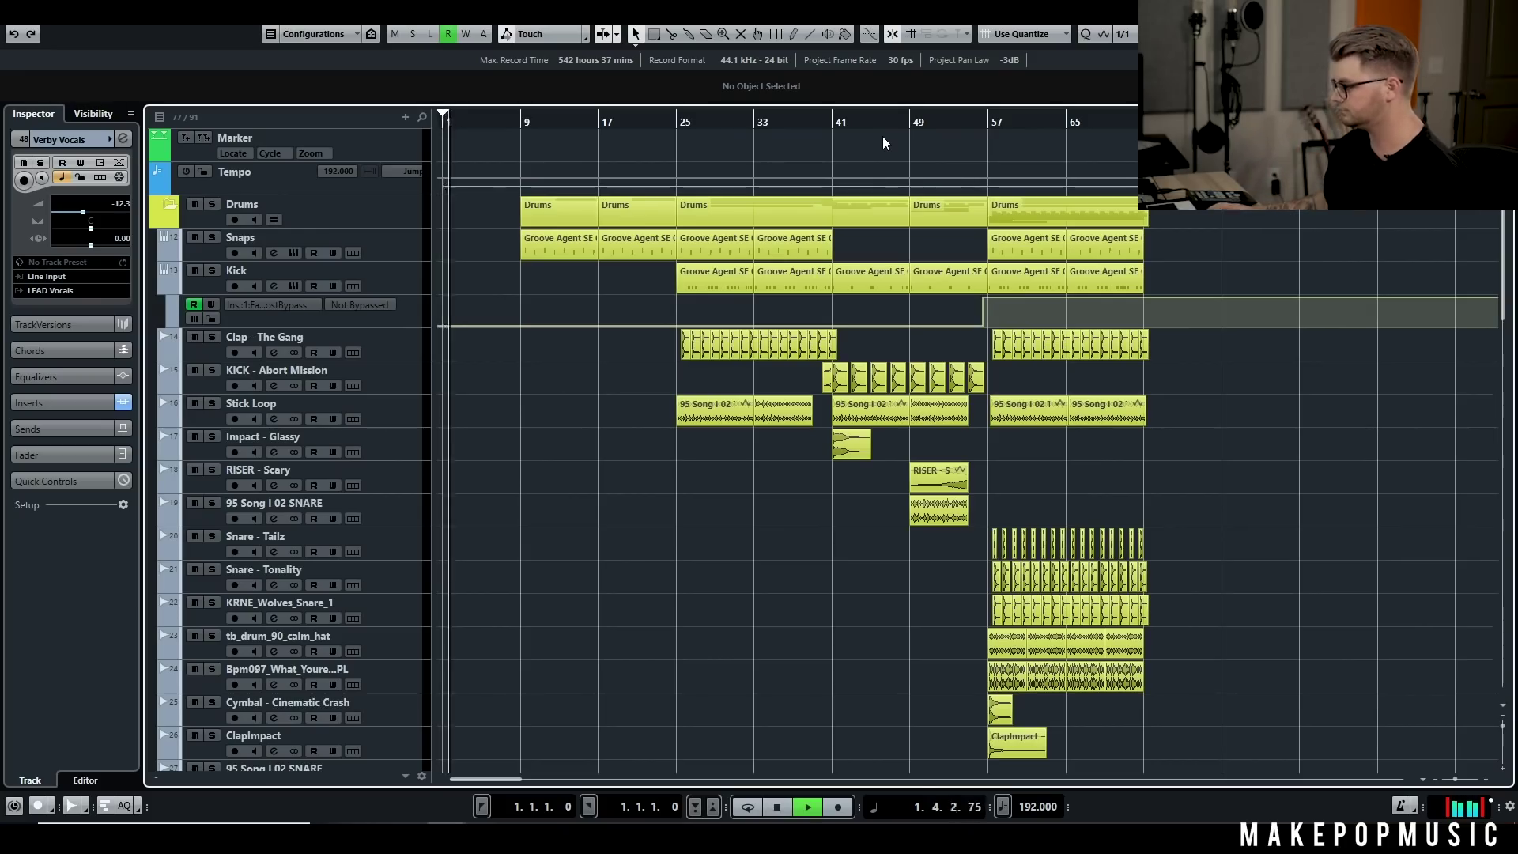
{"action": "scroll", "coordinate": [1339, 320], "scroll_direction": "down", "scroll_amount": 4}
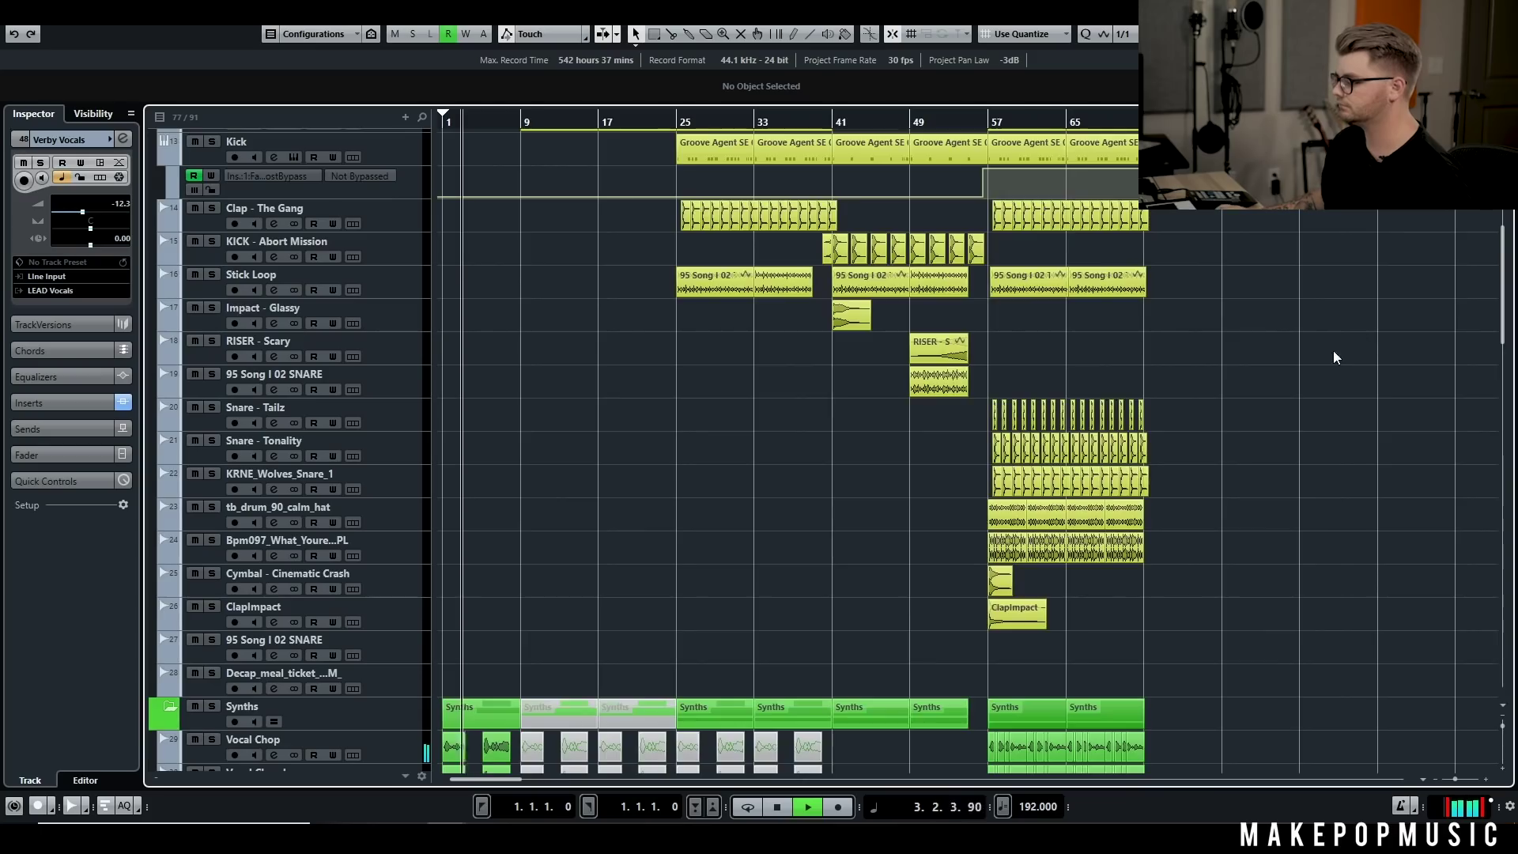
{"action": "key", "text": "g"}
{"action": "scroll", "coordinate": [966, 343], "scroll_direction": "up", "scroll_amount": 1}
{"action": "scroll", "coordinate": [964, 343], "scroll_direction": "down", "scroll_amount": 2}
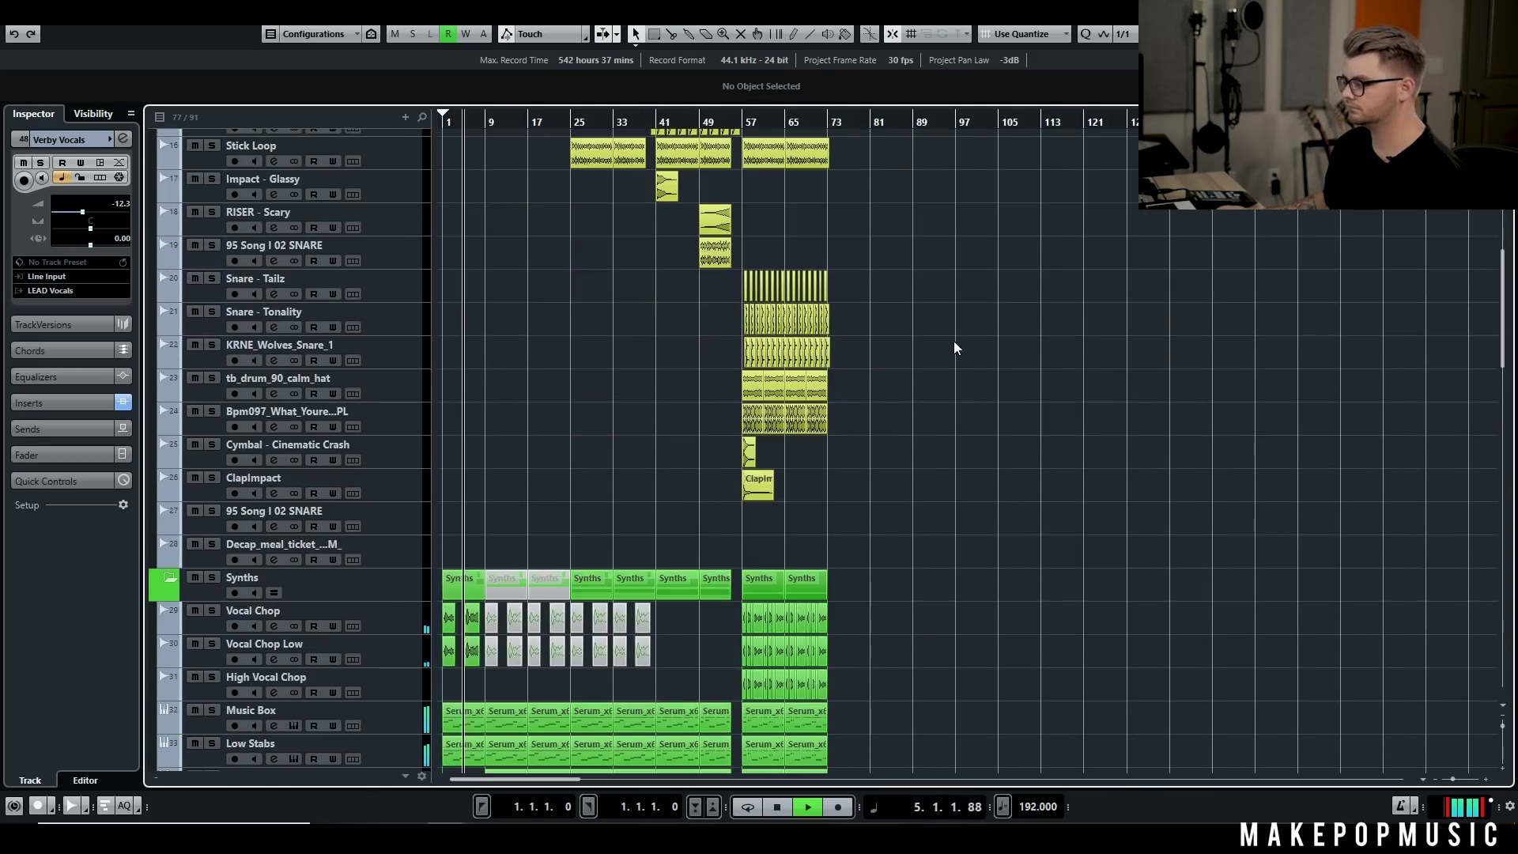
{"action": "scroll", "coordinate": [954, 352], "scroll_direction": "down", "scroll_amount": 3}
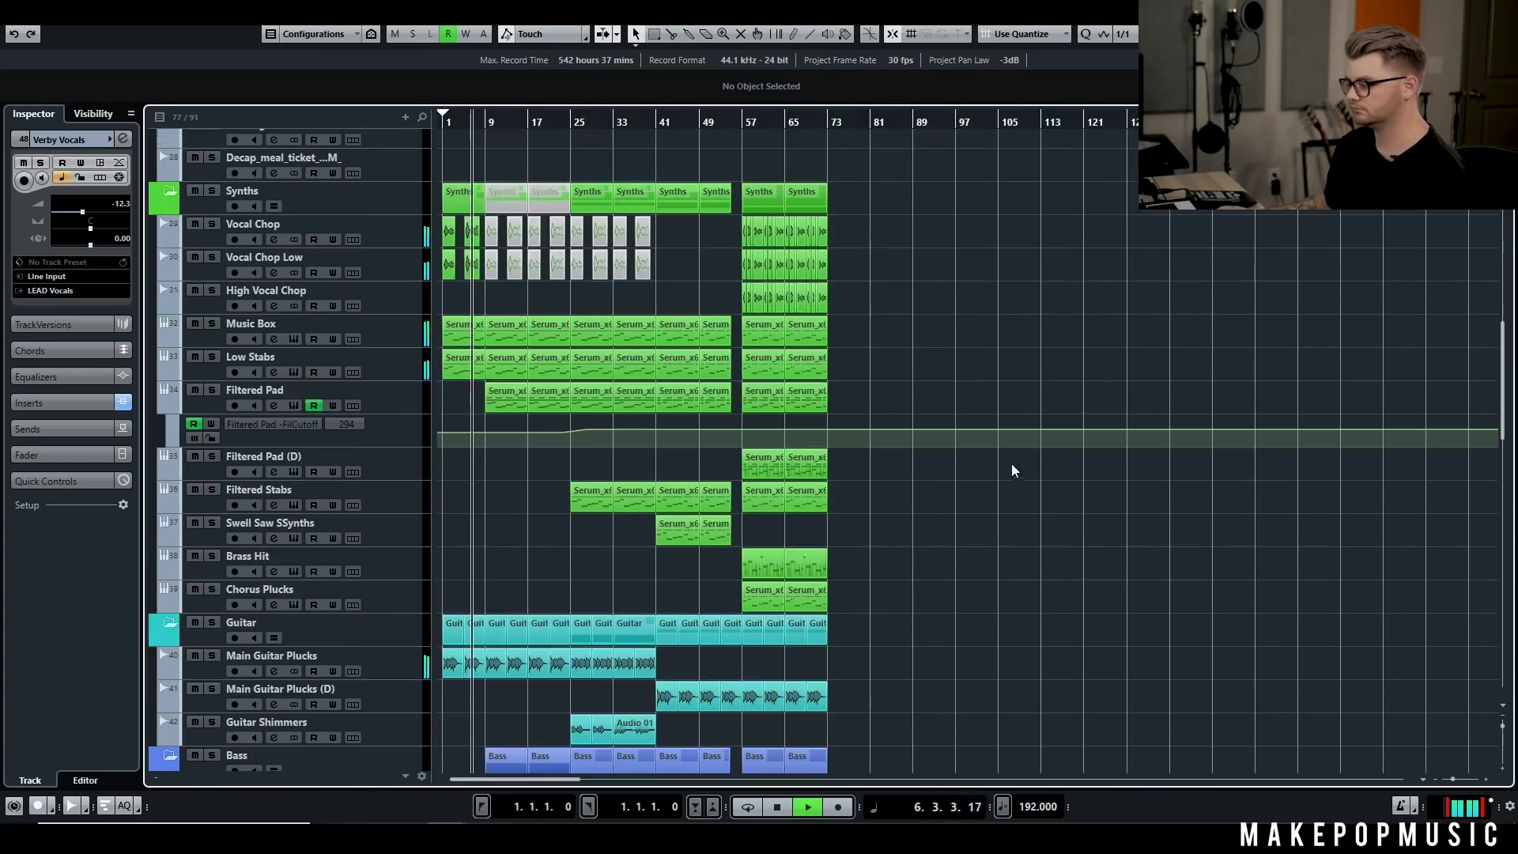
Step: Rename the Filtered Pad (D) track as Chorus Swells
{"action": "scroll", "coordinate": [1006, 447], "scroll_direction": "down", "scroll_amount": 1}
{"action": "left_click", "coordinate": [292, 333]}
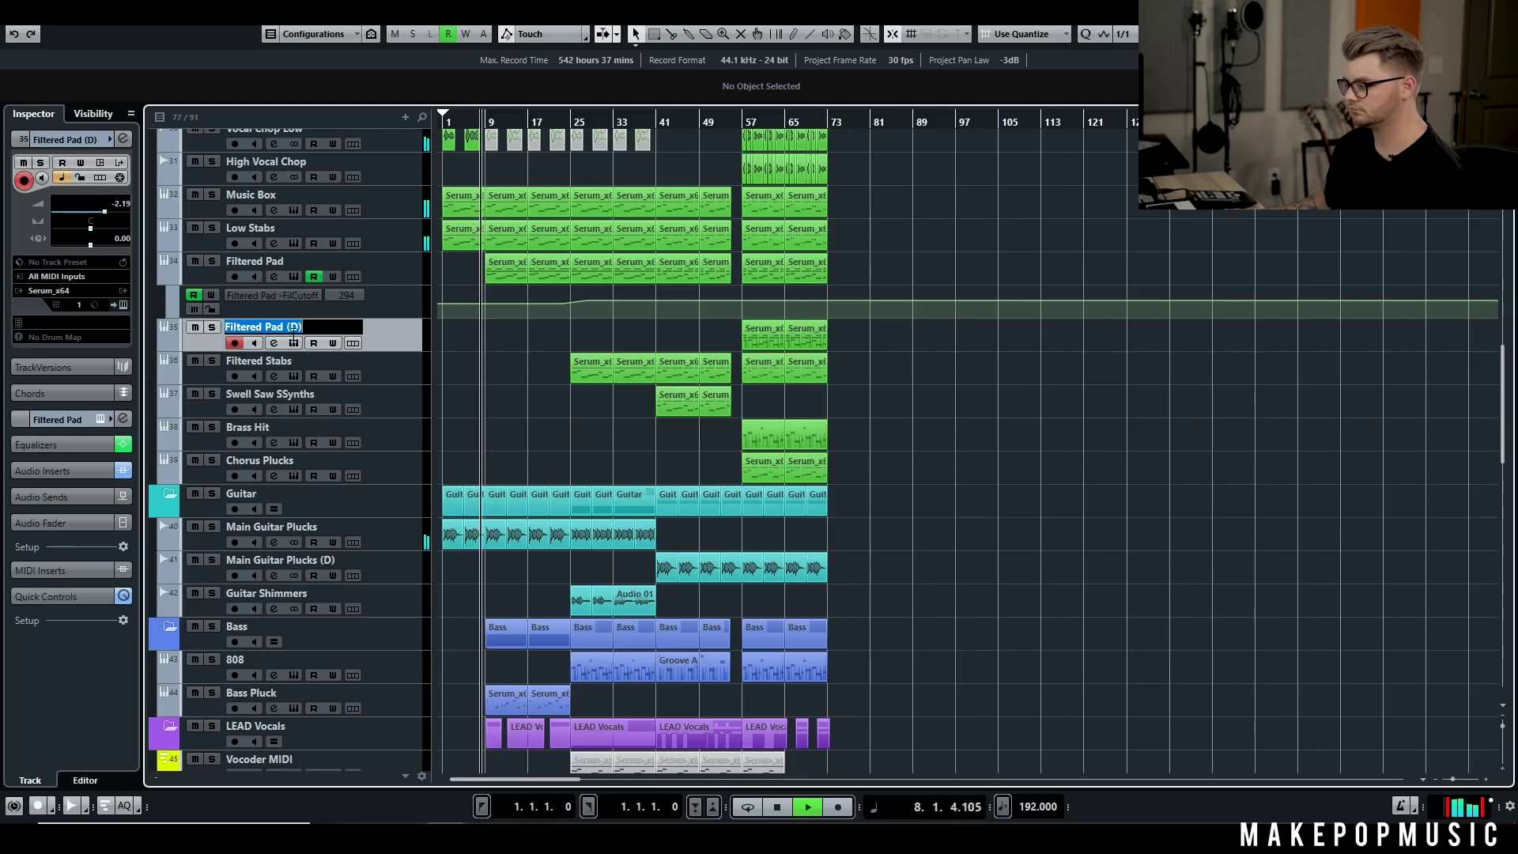
{"action": "double_click", "coordinate": [269, 328]}
{"action": "type", "text": "Chorus Sweells"}
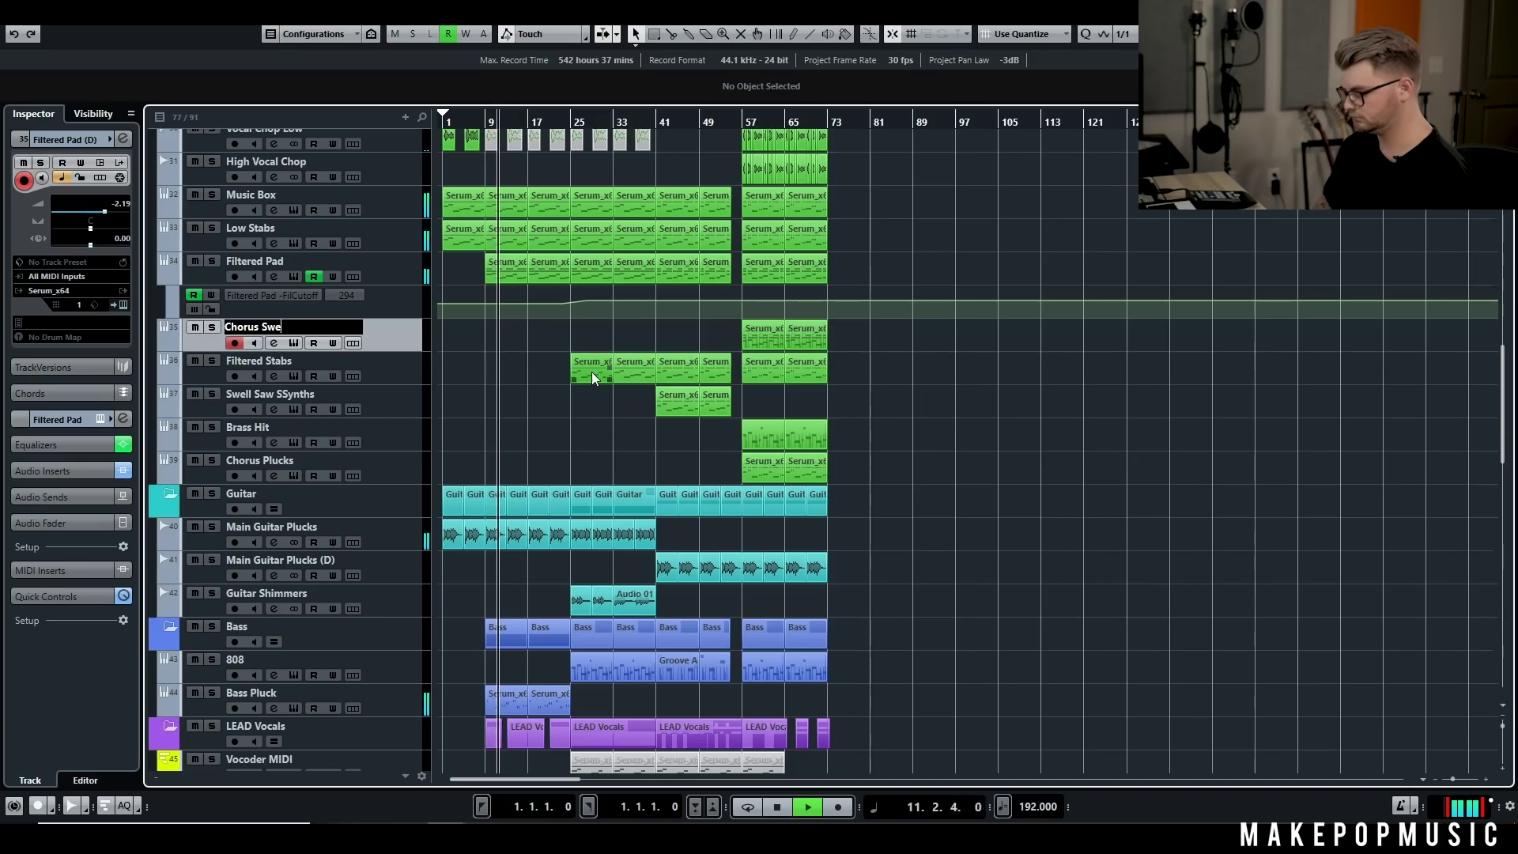
{"action": "key", "text": "Return"}
Step: Move the Vocoder MIDI track below Audio 01, at the end of the lead vocal tracks
{"action": "scroll", "coordinate": [922, 482], "scroll_direction": "down", "scroll_amount": 1}
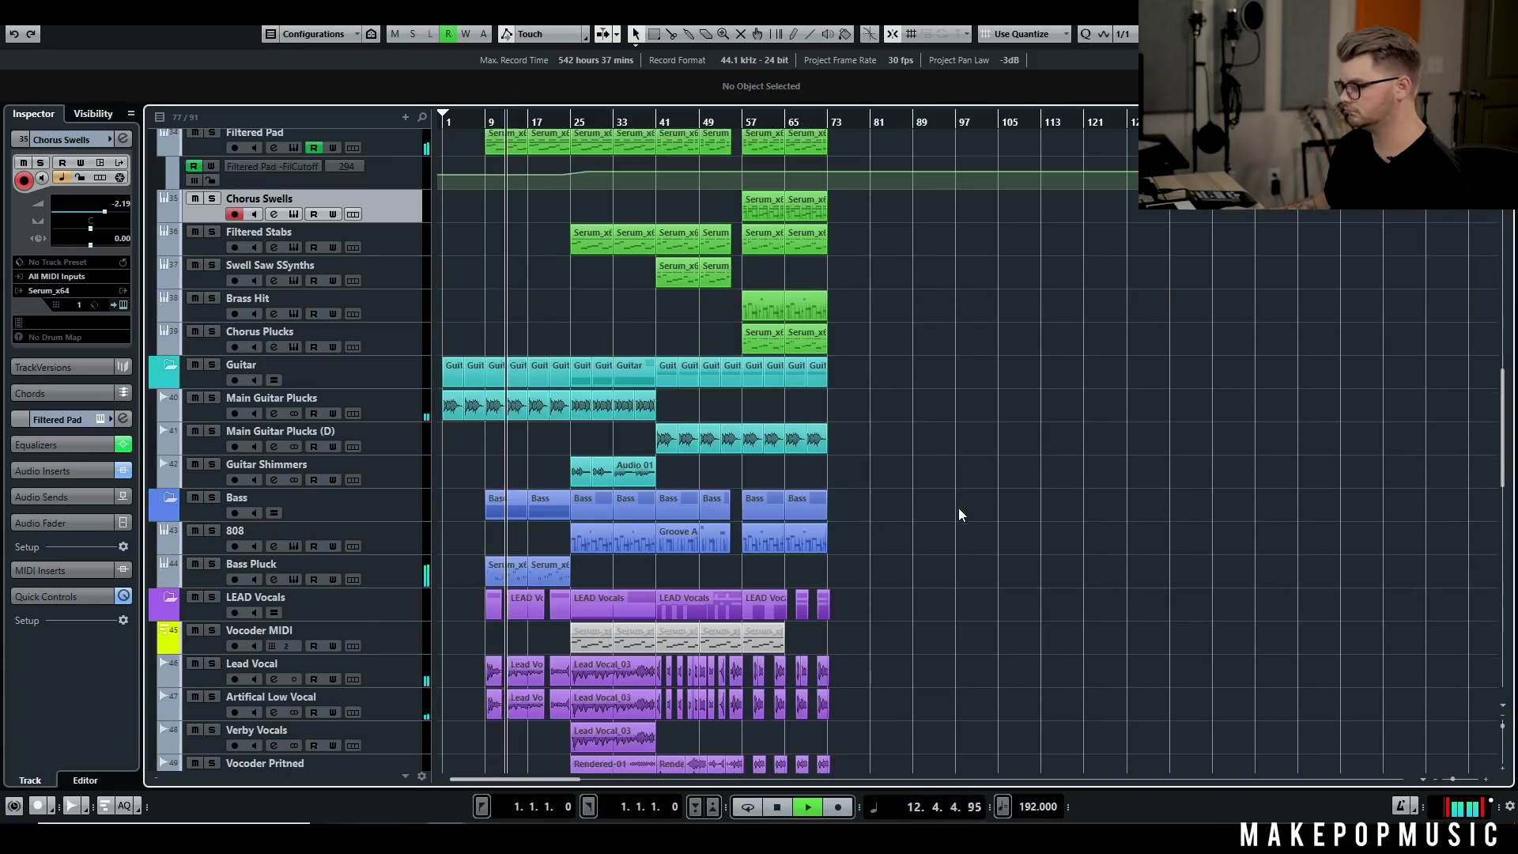
{"action": "scroll", "coordinate": [958, 510], "scroll_direction": "down", "scroll_amount": 1}
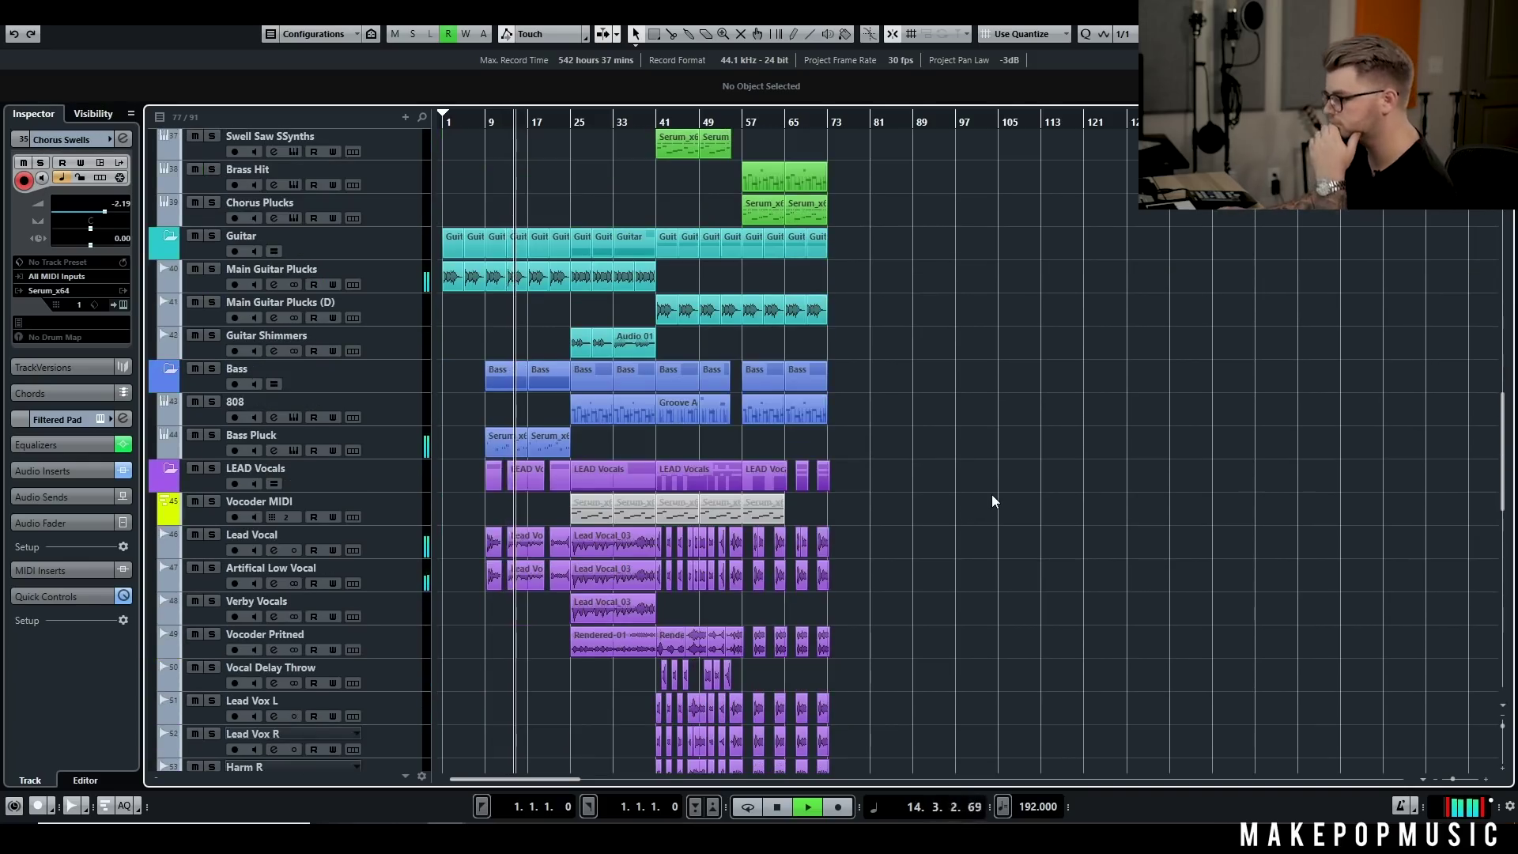
{"action": "scroll", "coordinate": [992, 495], "scroll_direction": "down", "scroll_amount": 1}
{"action": "scroll", "coordinate": [553, 415], "scroll_direction": "down", "scroll_amount": 1}
{"action": "left_click_drag", "start_coordinate": [411, 245], "coordinate": [407, 625]}
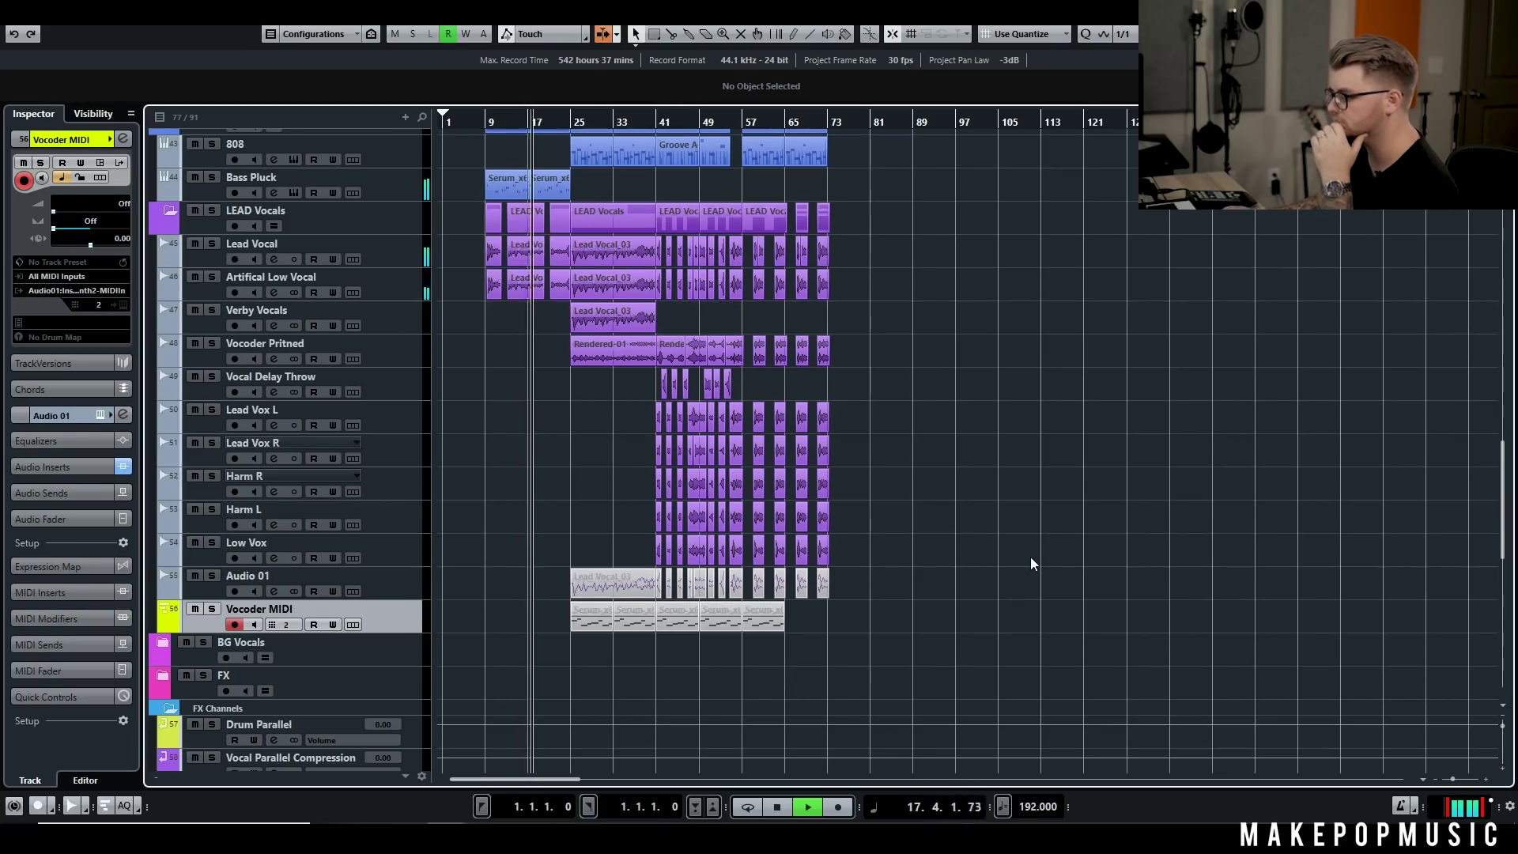
Step: Listen up to about bar 24 while reviewing the tracks, stop playback and return the playhead to bar 1
{"action": "scroll", "coordinate": [1032, 549], "scroll_direction": "up", "scroll_amount": 1}
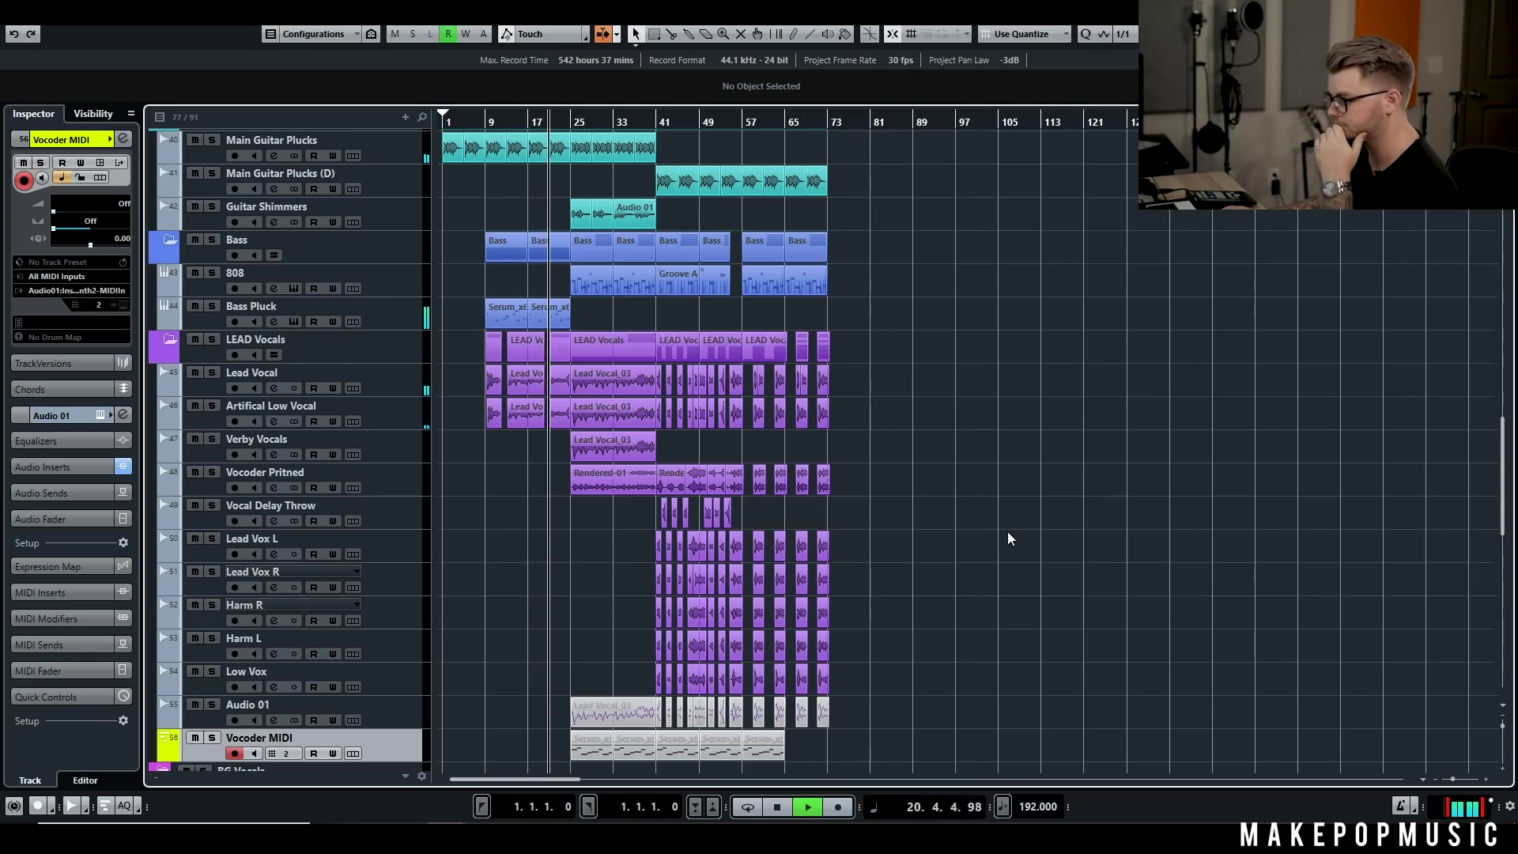
{"action": "scroll", "coordinate": [969, 496], "scroll_direction": "up", "scroll_amount": 3}
{"action": "scroll", "coordinate": [965, 494], "scroll_direction": "up", "scroll_amount": 1}
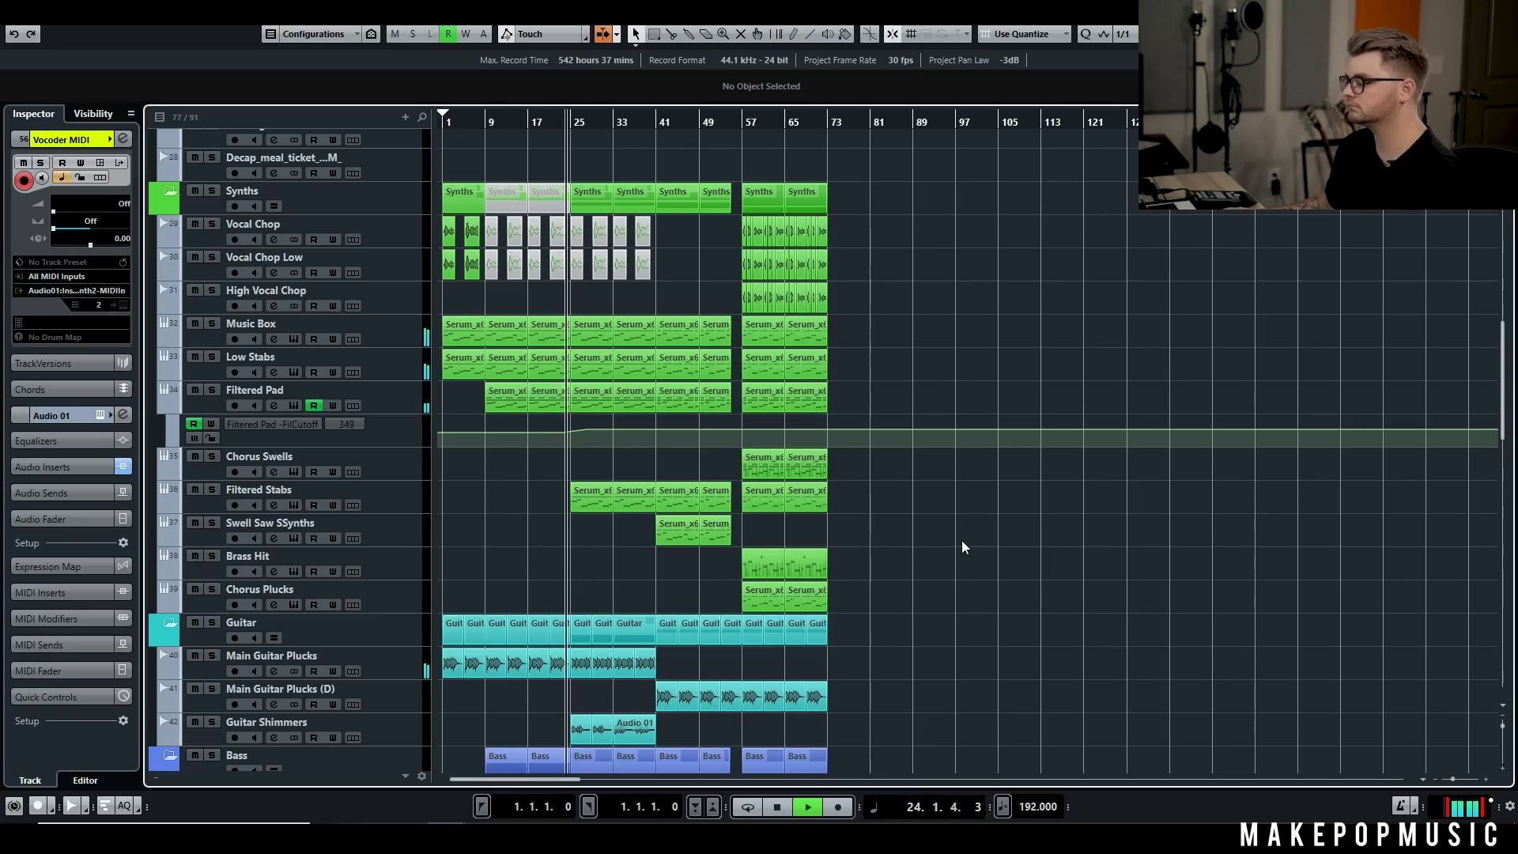
{"action": "key", "text": "space"}
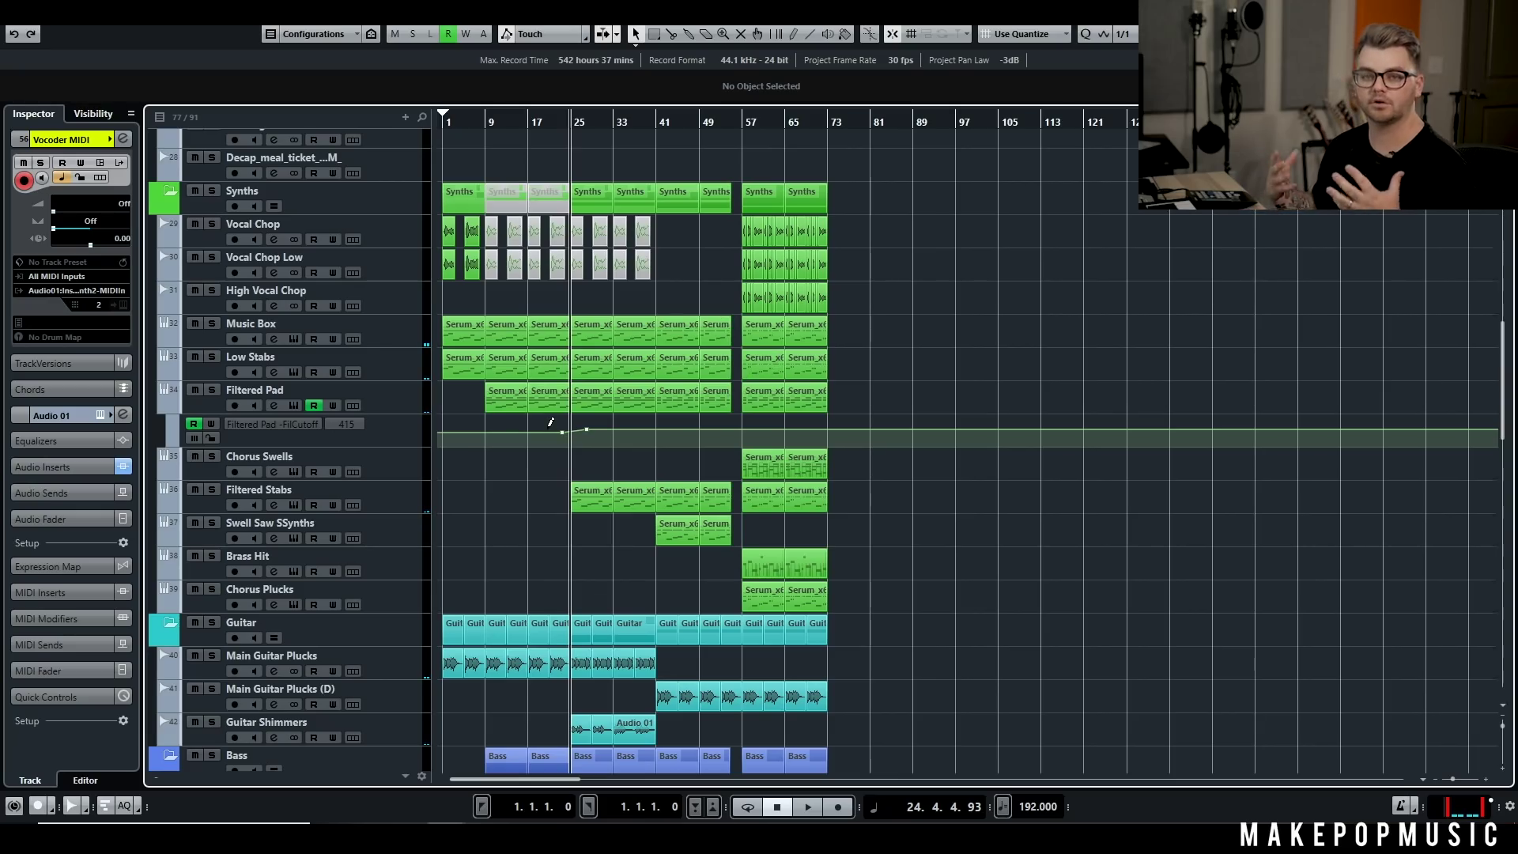
{"action": "scroll", "coordinate": [558, 269], "scroll_direction": "up", "scroll_amount": 2}
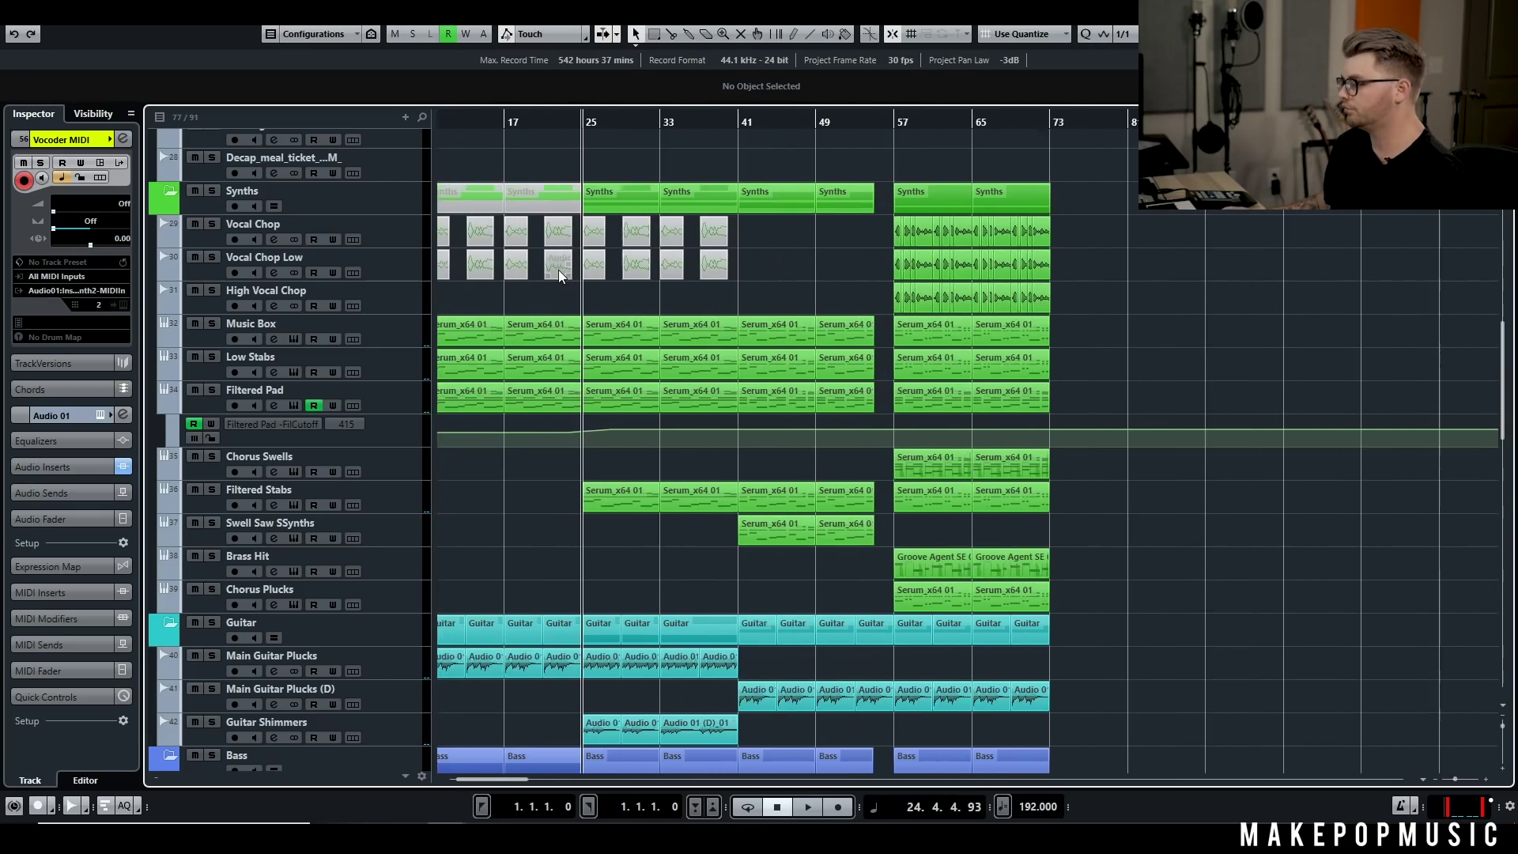
{"action": "scroll", "coordinate": [558, 268], "scroll_direction": "left", "scroll_amount": 2}
{"action": "left_click_drag", "start_coordinate": [492, 117], "coordinate": [339, 178]}
{"action": "scroll", "coordinate": [467, 218], "scroll_direction": "up", "scroll_amount": 4}
{"action": "scroll", "coordinate": [489, 332], "scroll_direction": "down", "scroll_amount": 4}
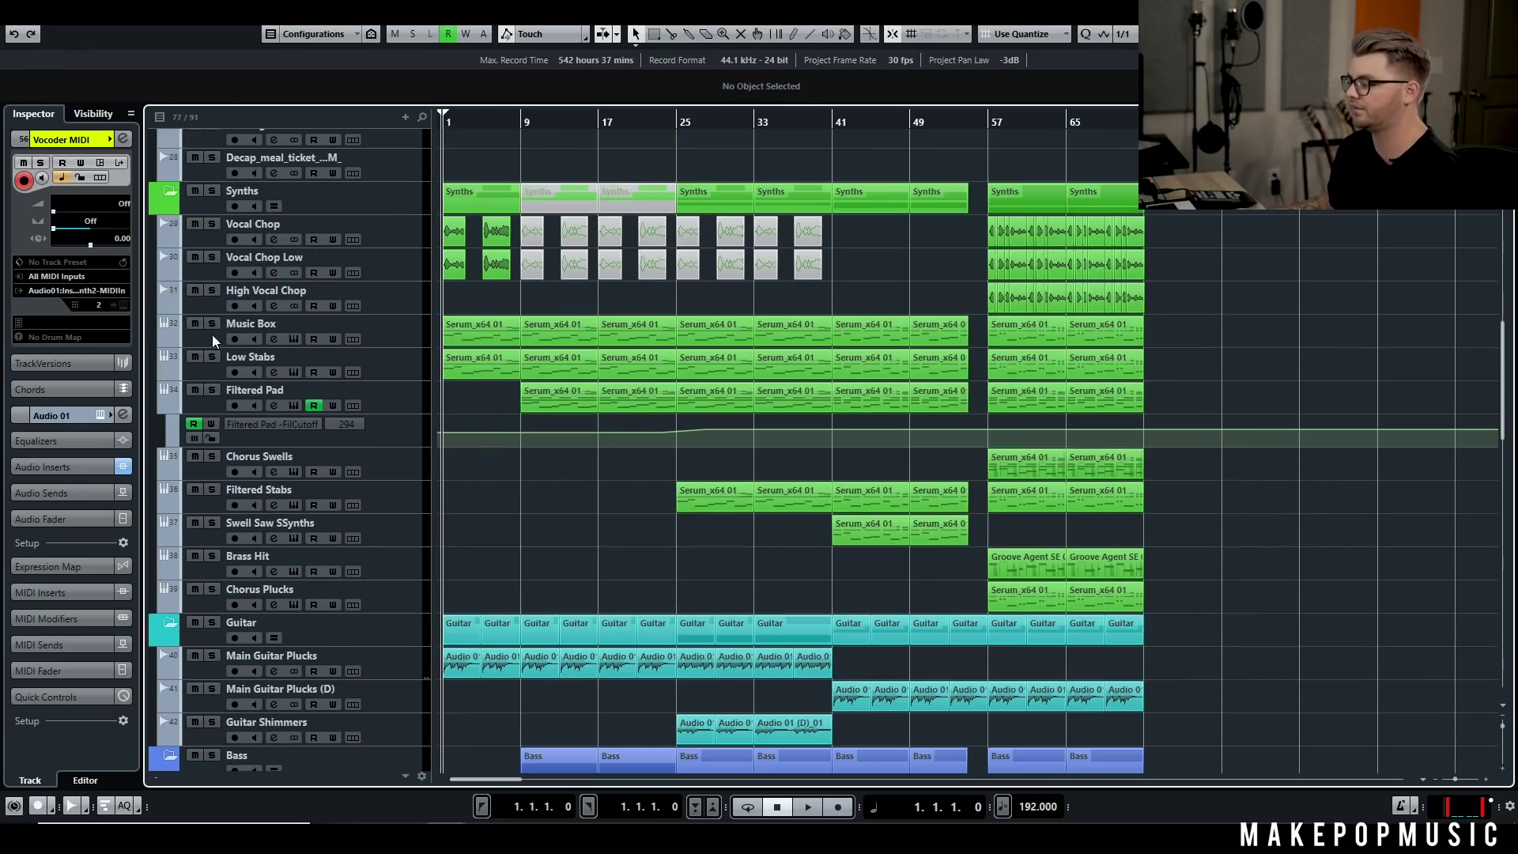
Step: Solo the Music Box track, open its Serum instrument and look through the User presets without changing the loaded one
{"action": "left_click", "coordinate": [211, 314]}
{"action": "left_click", "coordinate": [212, 323]}
{"action": "left_click", "coordinate": [397, 330]}
{"action": "left_click", "coordinate": [294, 339]}
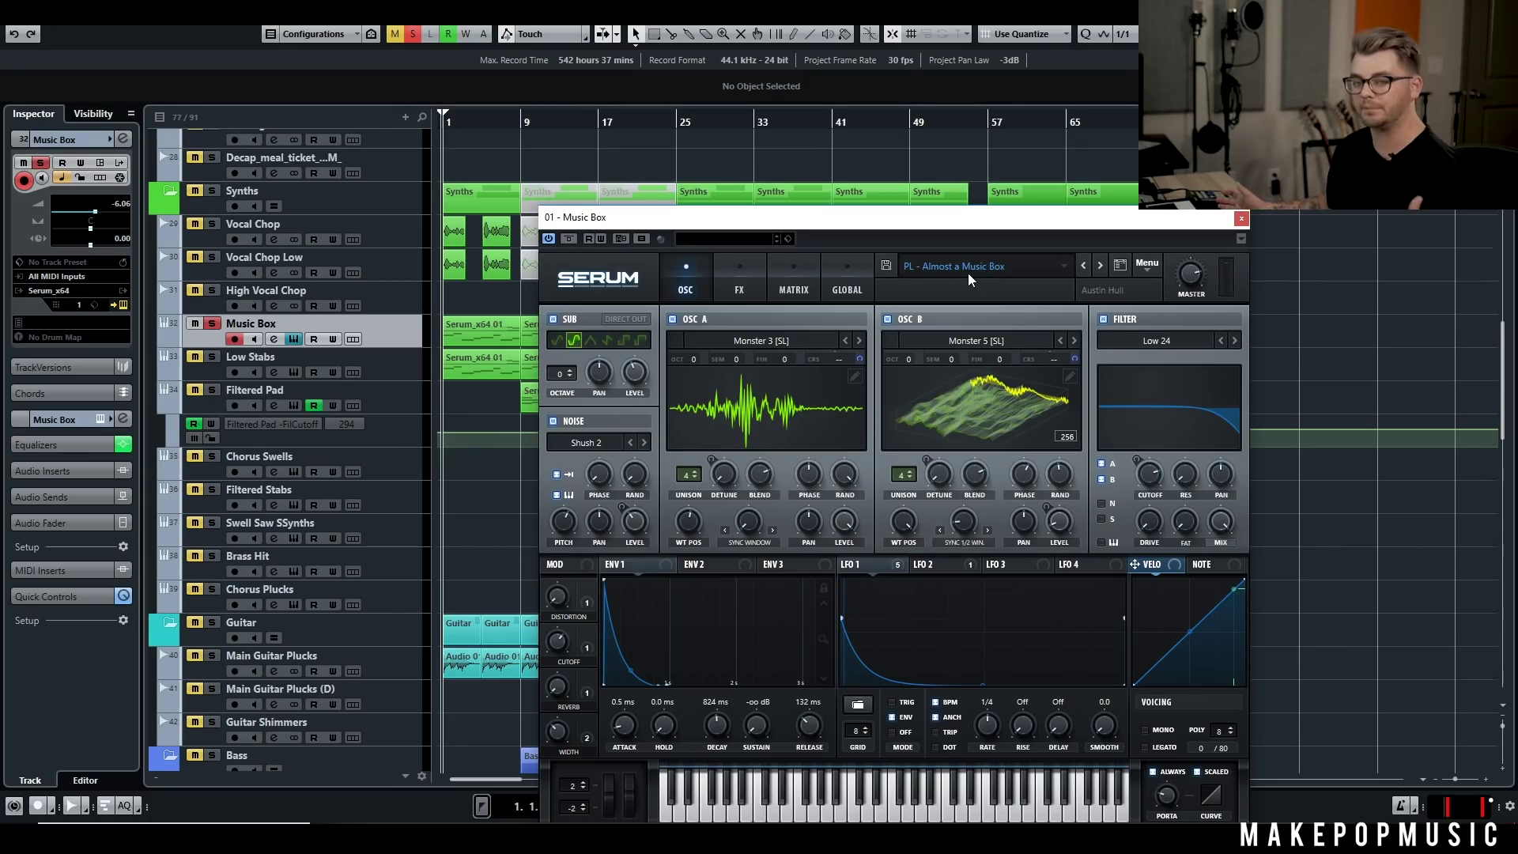
{"action": "left_click", "coordinate": [967, 273]}
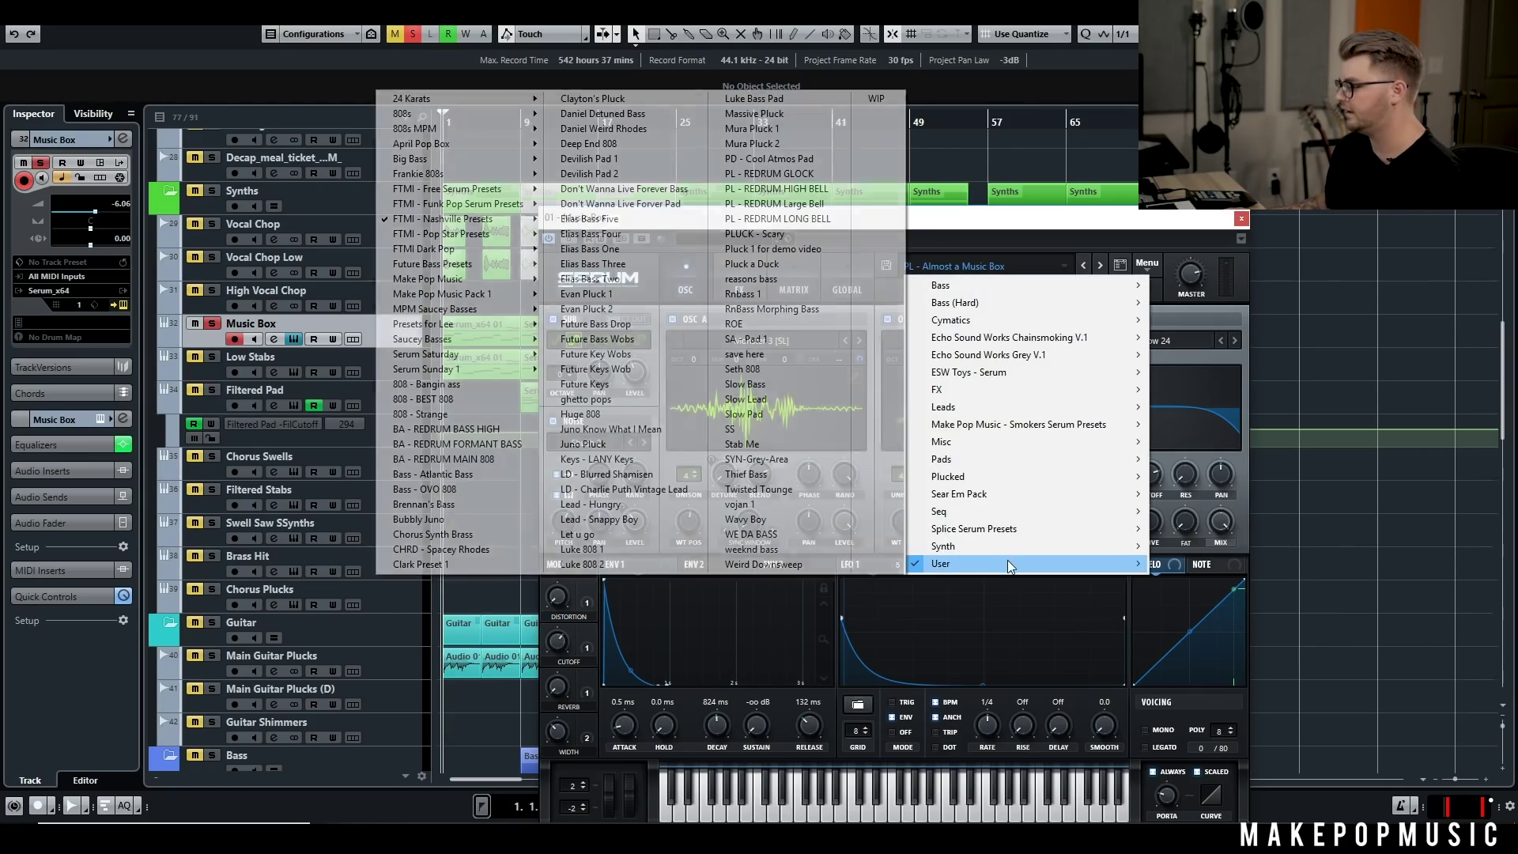
{"action": "left_click", "coordinate": [1104, 226]}
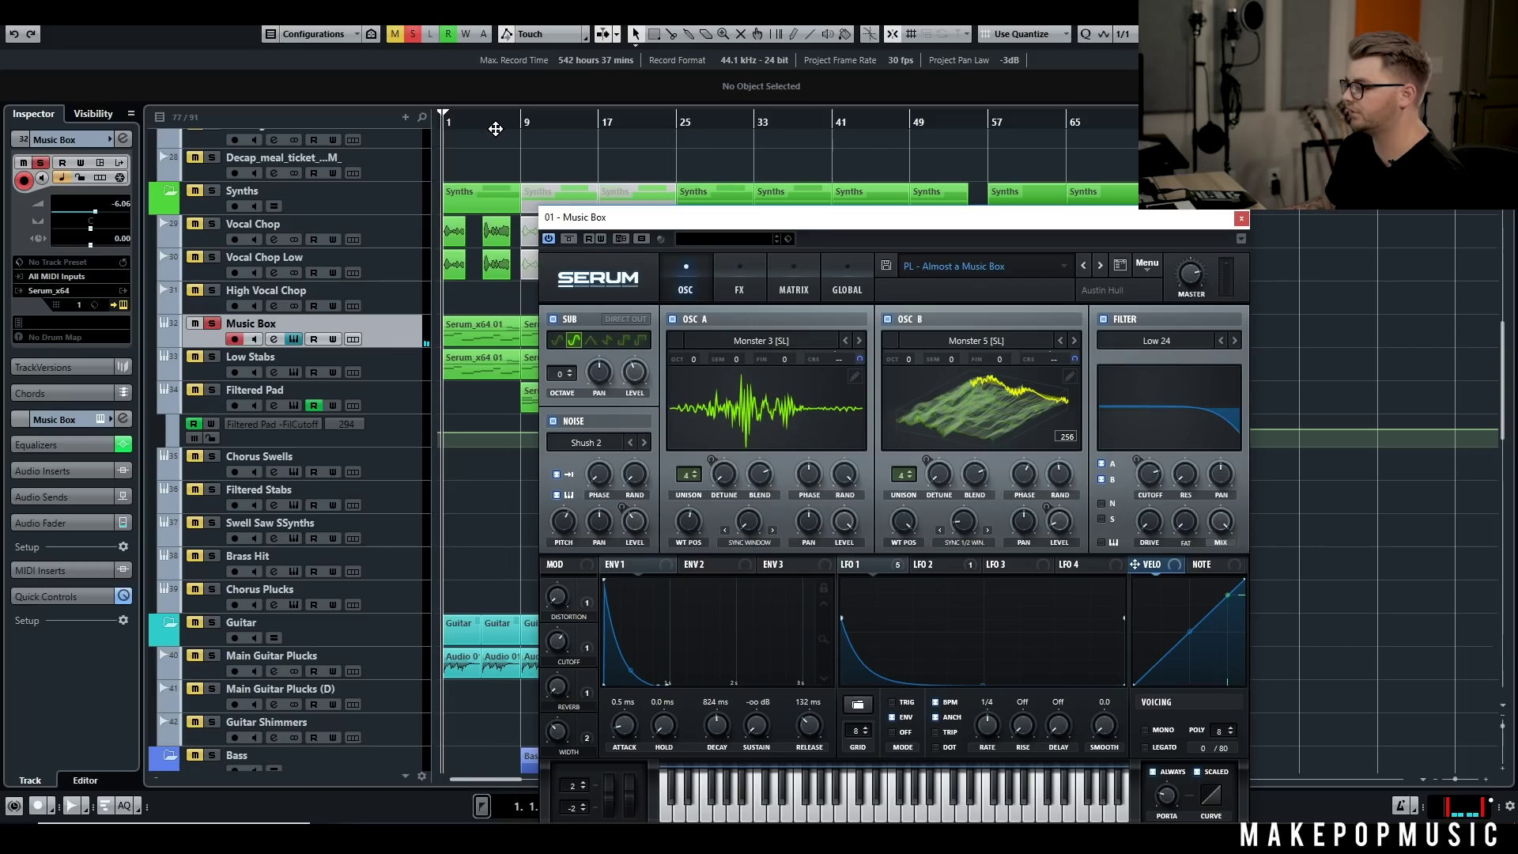
Step: Play the soloed Music Box part and examine the equalizer in its channel settings
{"action": "key", "text": "space"}
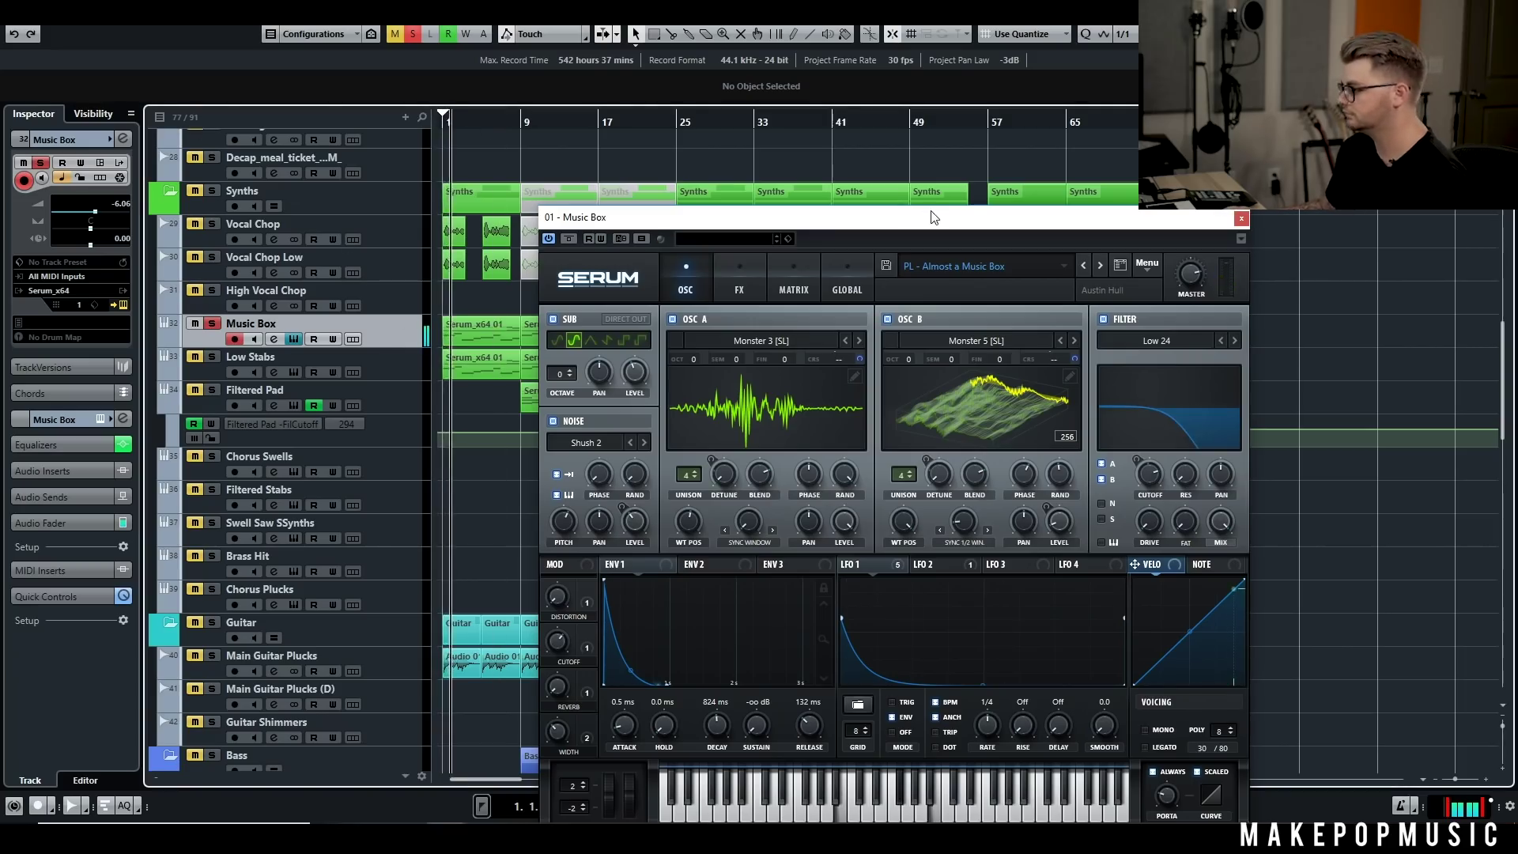
{"action": "left_click", "coordinate": [273, 339]}
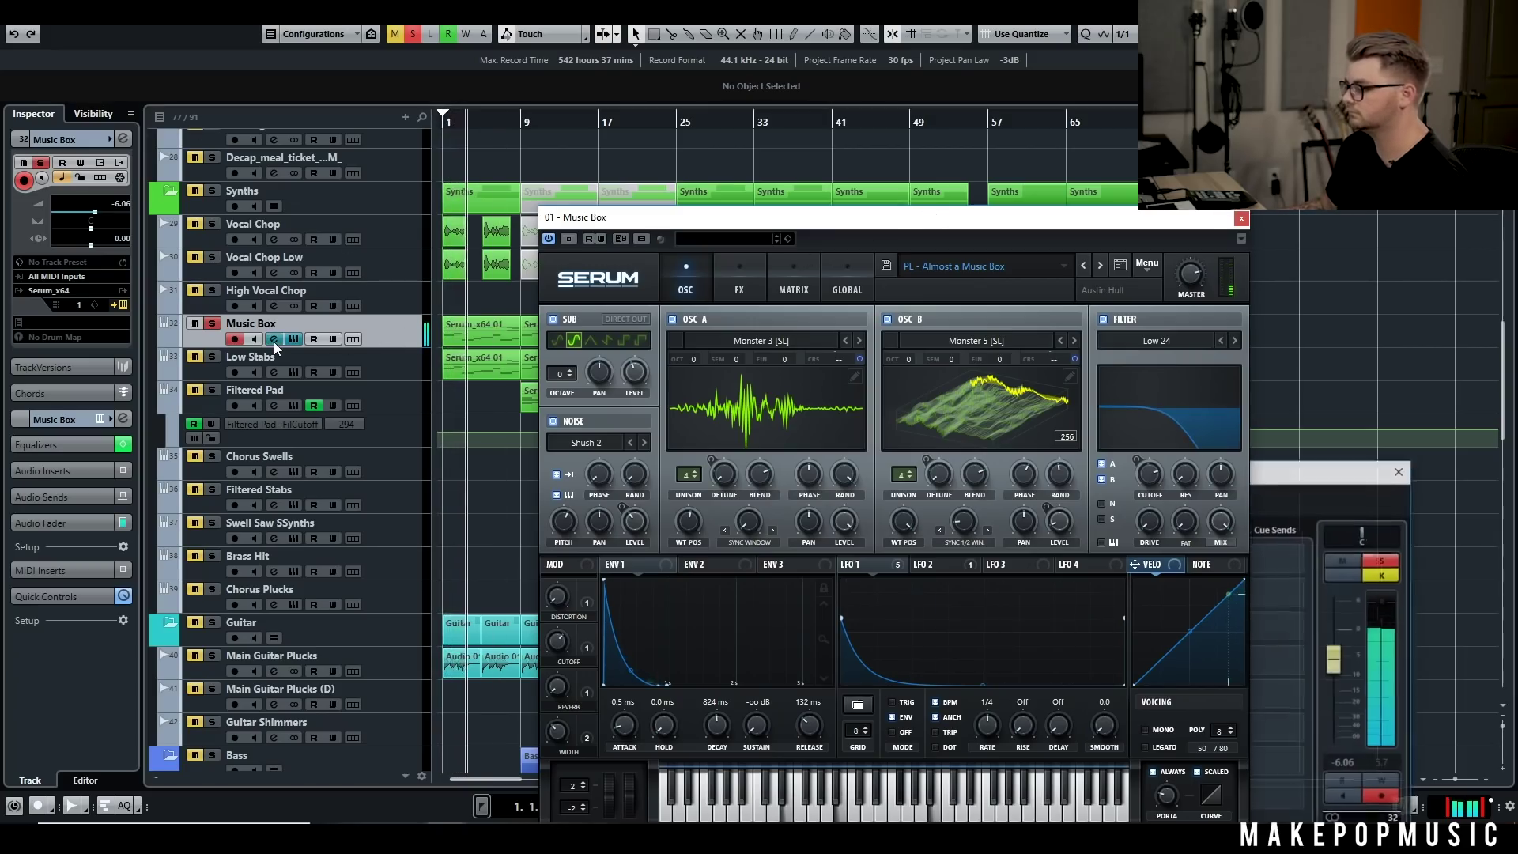
{"action": "left_click", "coordinate": [1241, 219]}
{"action": "left_click_drag", "start_coordinate": [1047, 480], "coordinate": [1035, 319]}
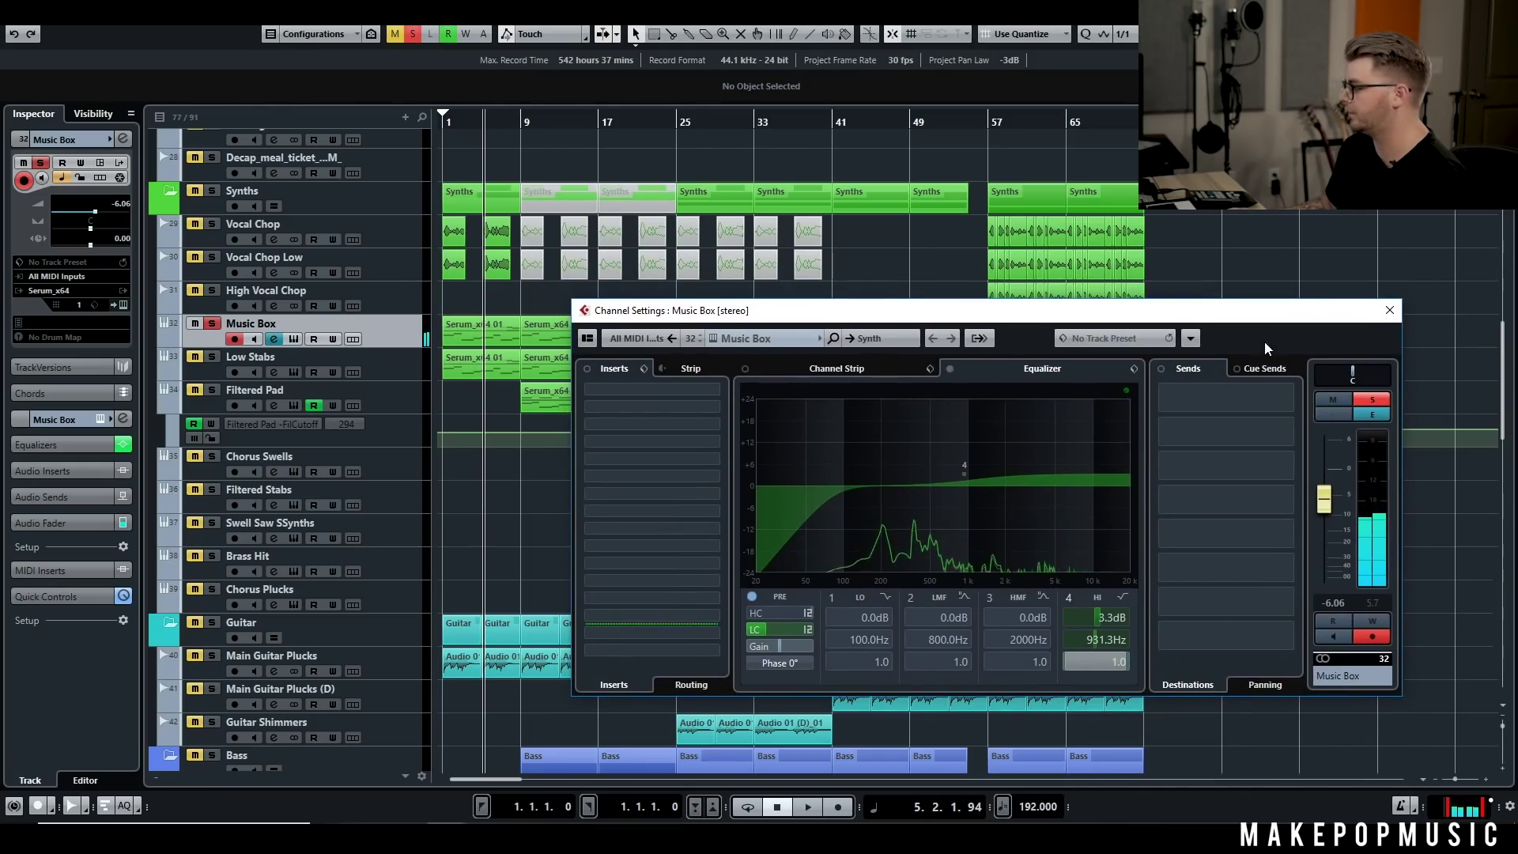
{"action": "left_click", "coordinate": [1391, 310]}
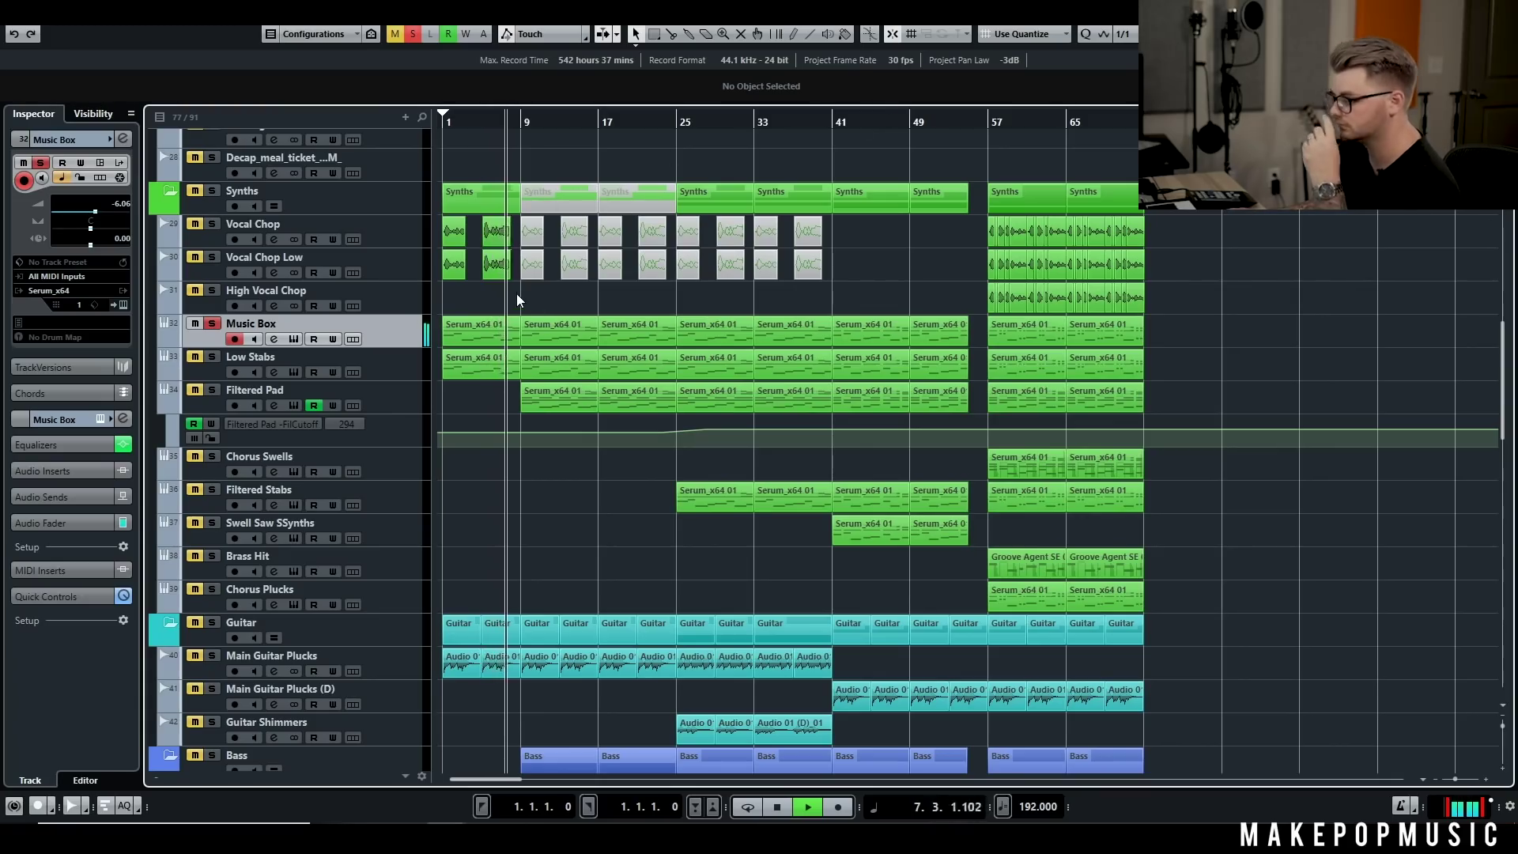
{"action": "key", "text": "space"}
Step: Solo the Low Stabs track and take Music Box out of solo
{"action": "left_click", "coordinate": [211, 358]}
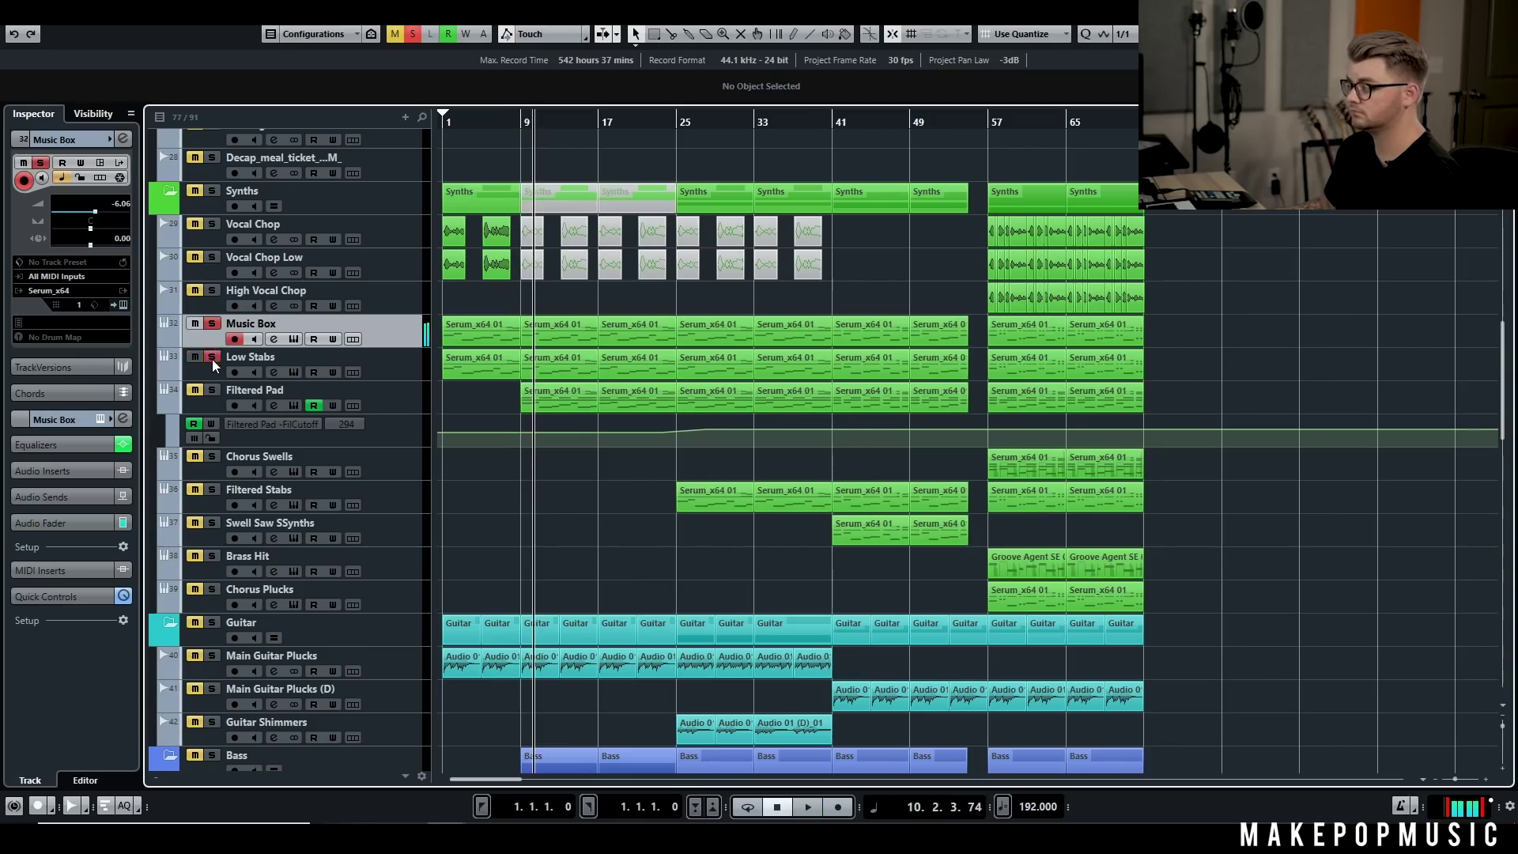
{"action": "left_click", "coordinate": [211, 324]}
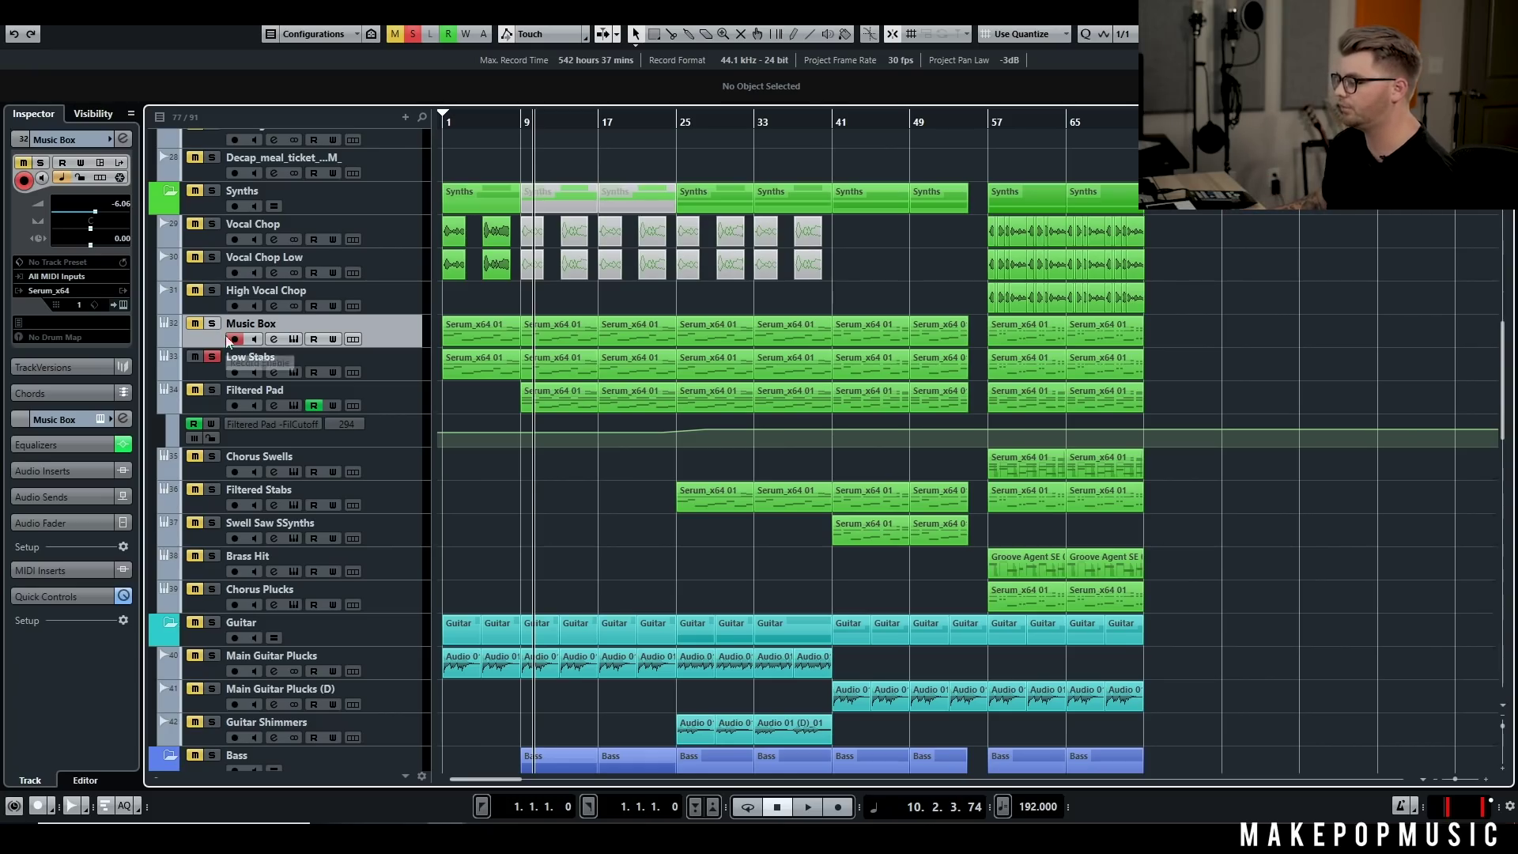
{"action": "left_click", "coordinate": [270, 339]}
{"action": "left_click", "coordinate": [270, 338]}
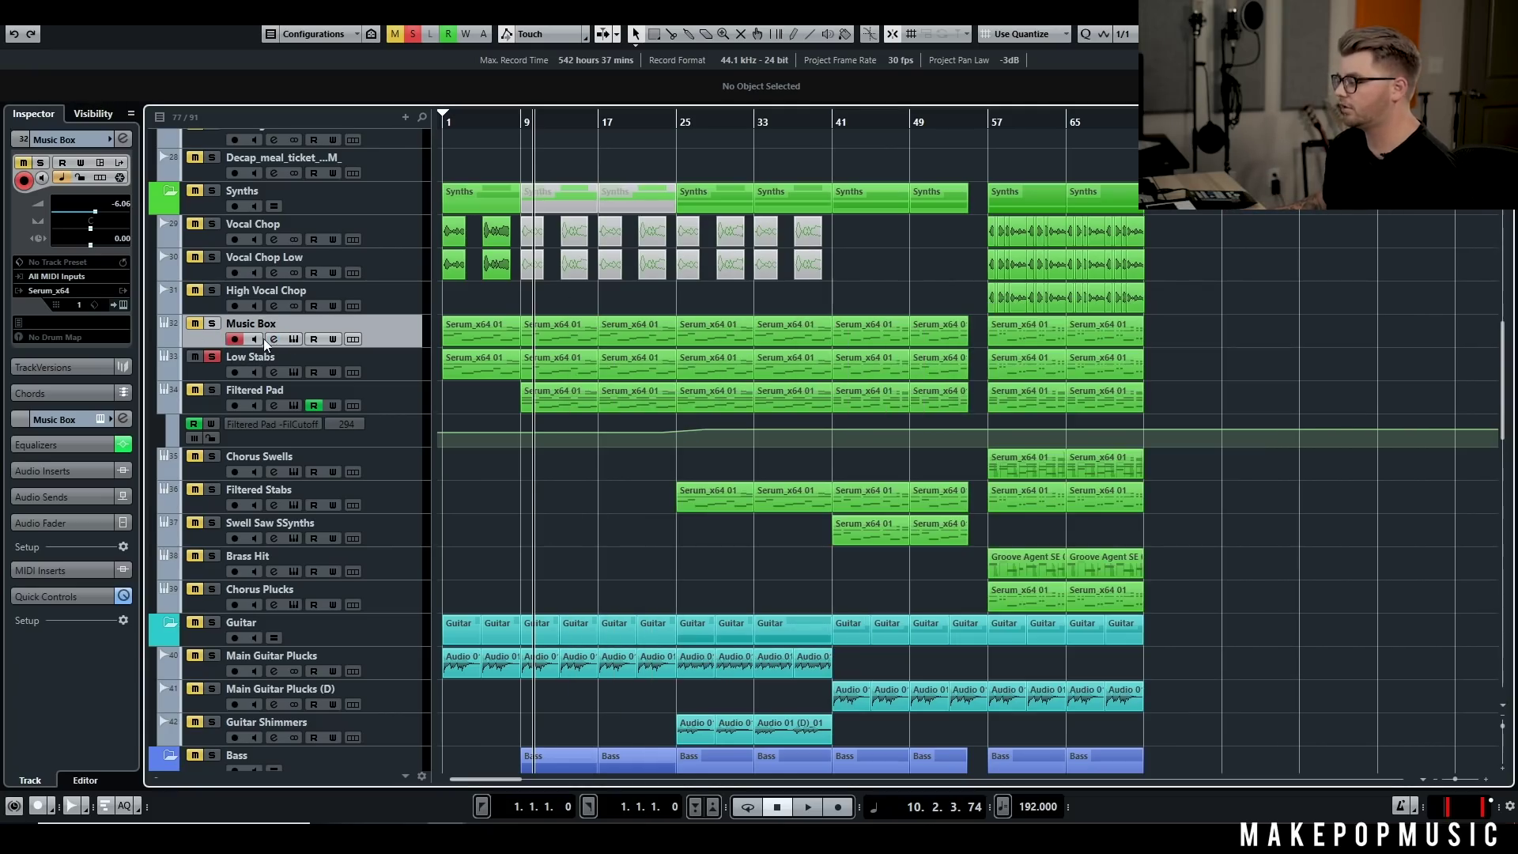
Step: Open the Low Stabs track's Serum instrument and return the playhead to bar 1
{"action": "left_click", "coordinate": [362, 361]}
{"action": "left_click", "coordinate": [293, 372]}
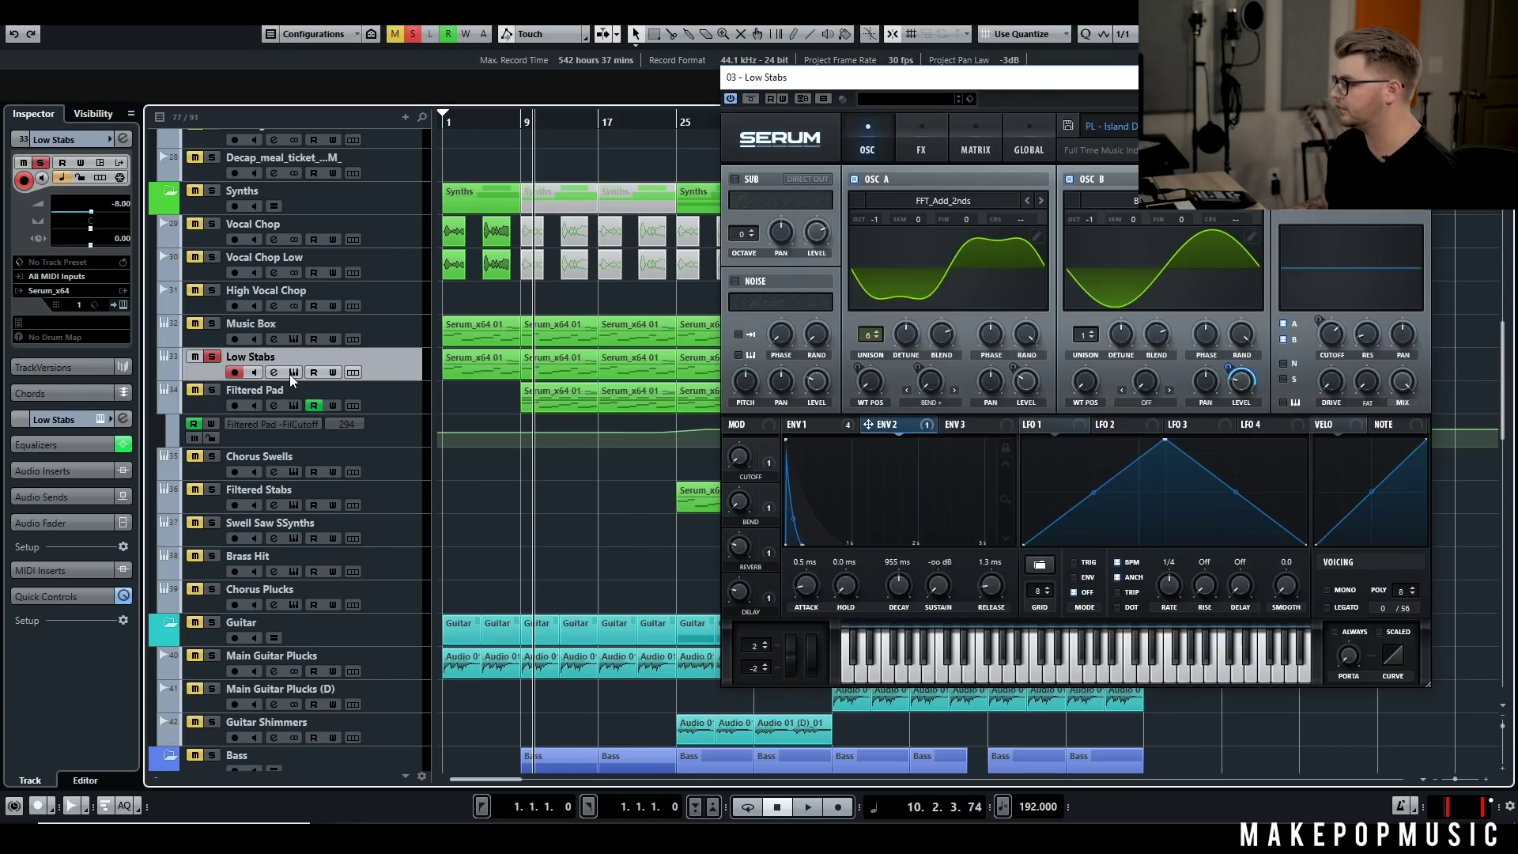
{"action": "left_click_drag", "start_coordinate": [1081, 89], "coordinate": [1182, 90]}
{"action": "left_click_drag", "start_coordinate": [484, 121], "coordinate": [441, 121]}
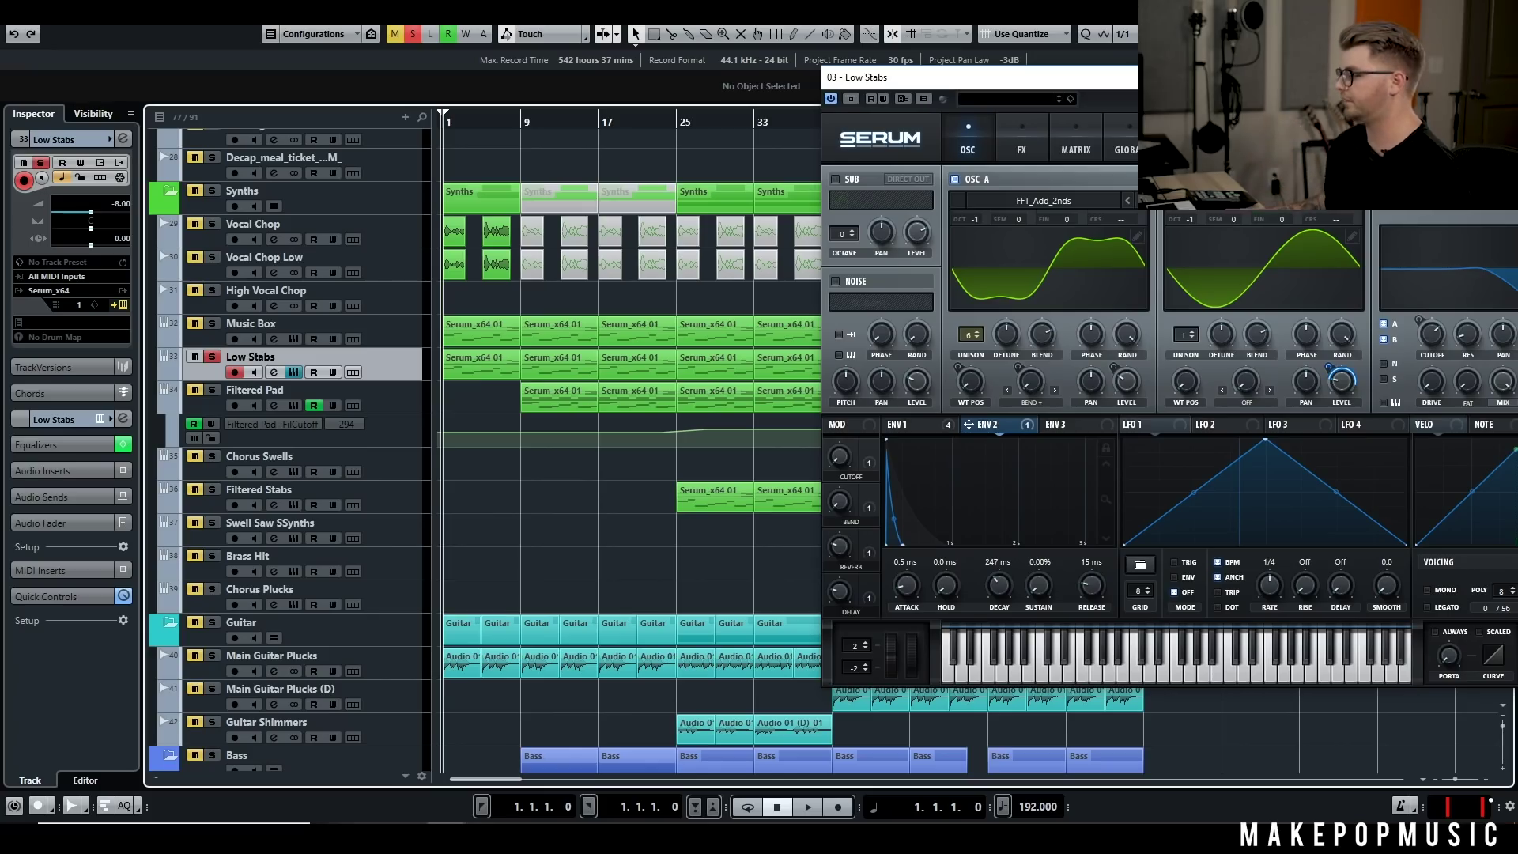
{"action": "left_click_drag", "start_coordinate": [1244, 86], "coordinate": [1106, 89]}
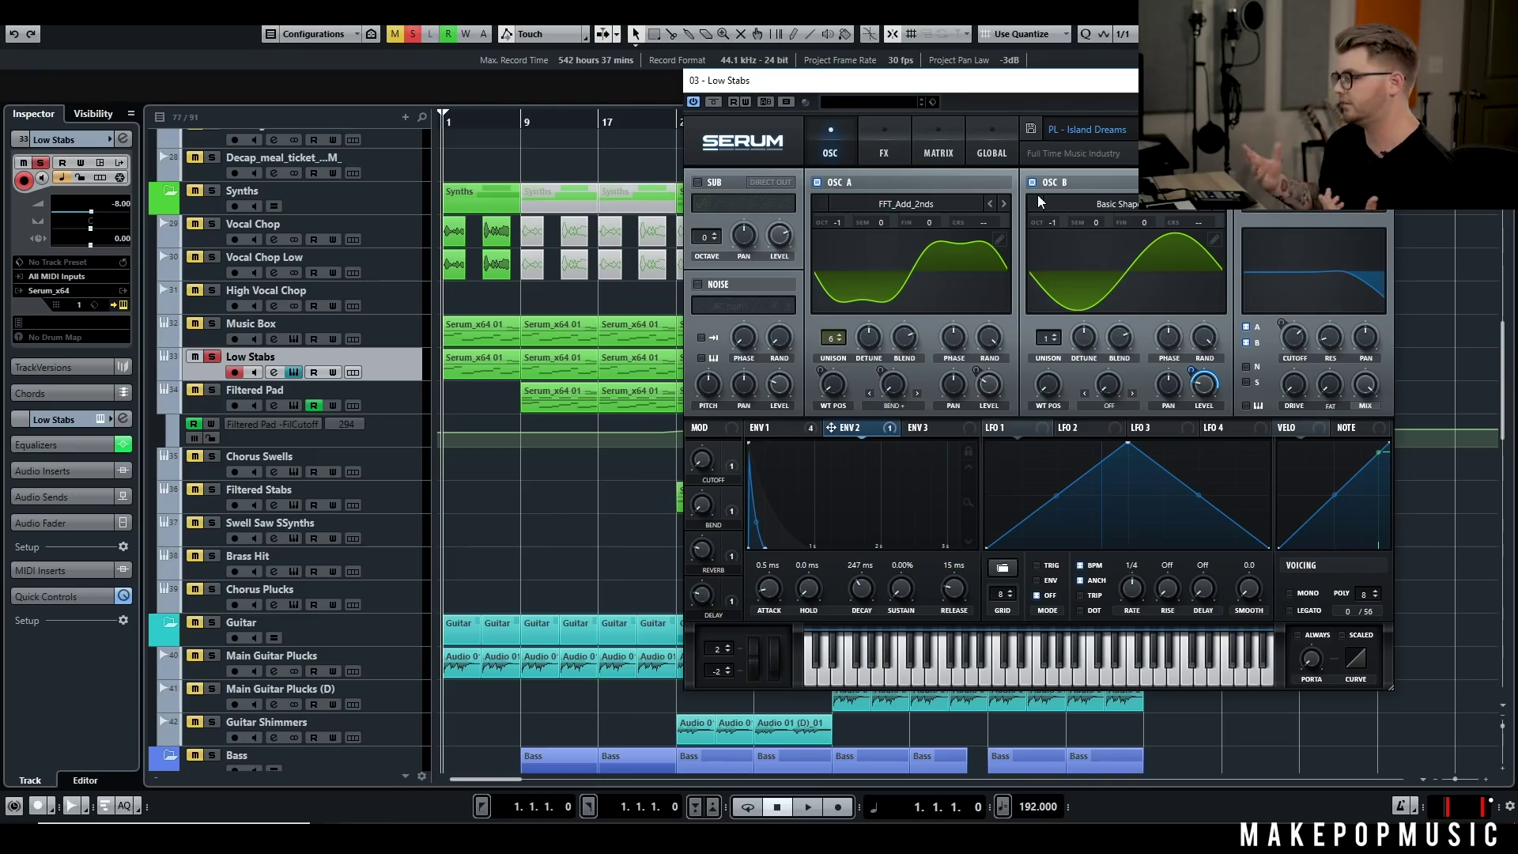
Step: Play the soloed Low Stabs from bar 1 and view the notes of its first clip in the editor
{"action": "left_click_drag", "start_coordinate": [562, 121], "coordinate": [215, 151]}
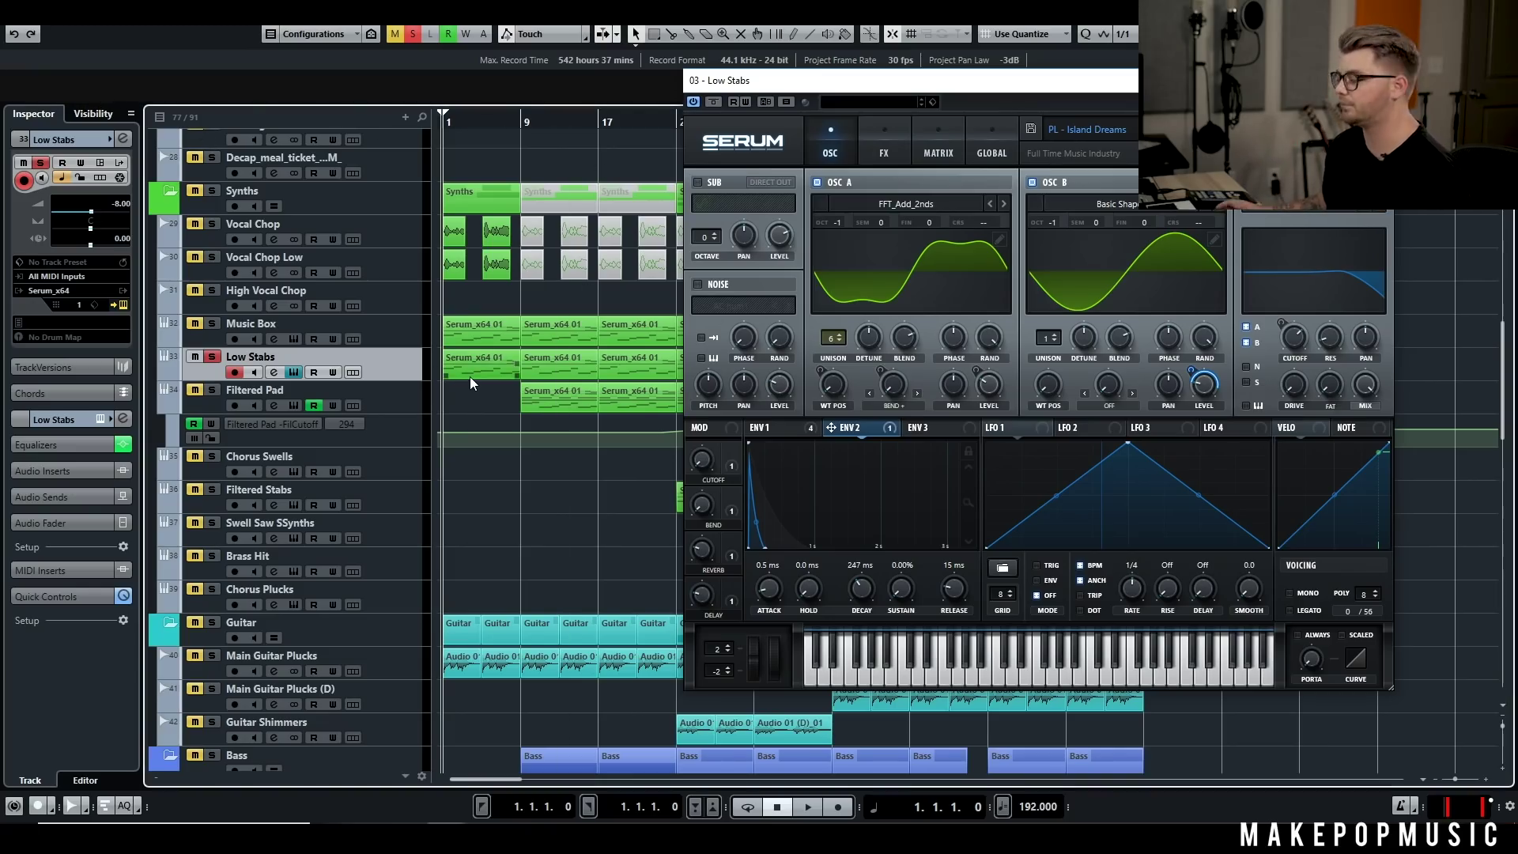
{"action": "key", "text": "space"}
{"action": "left_click", "coordinate": [641, 290]}
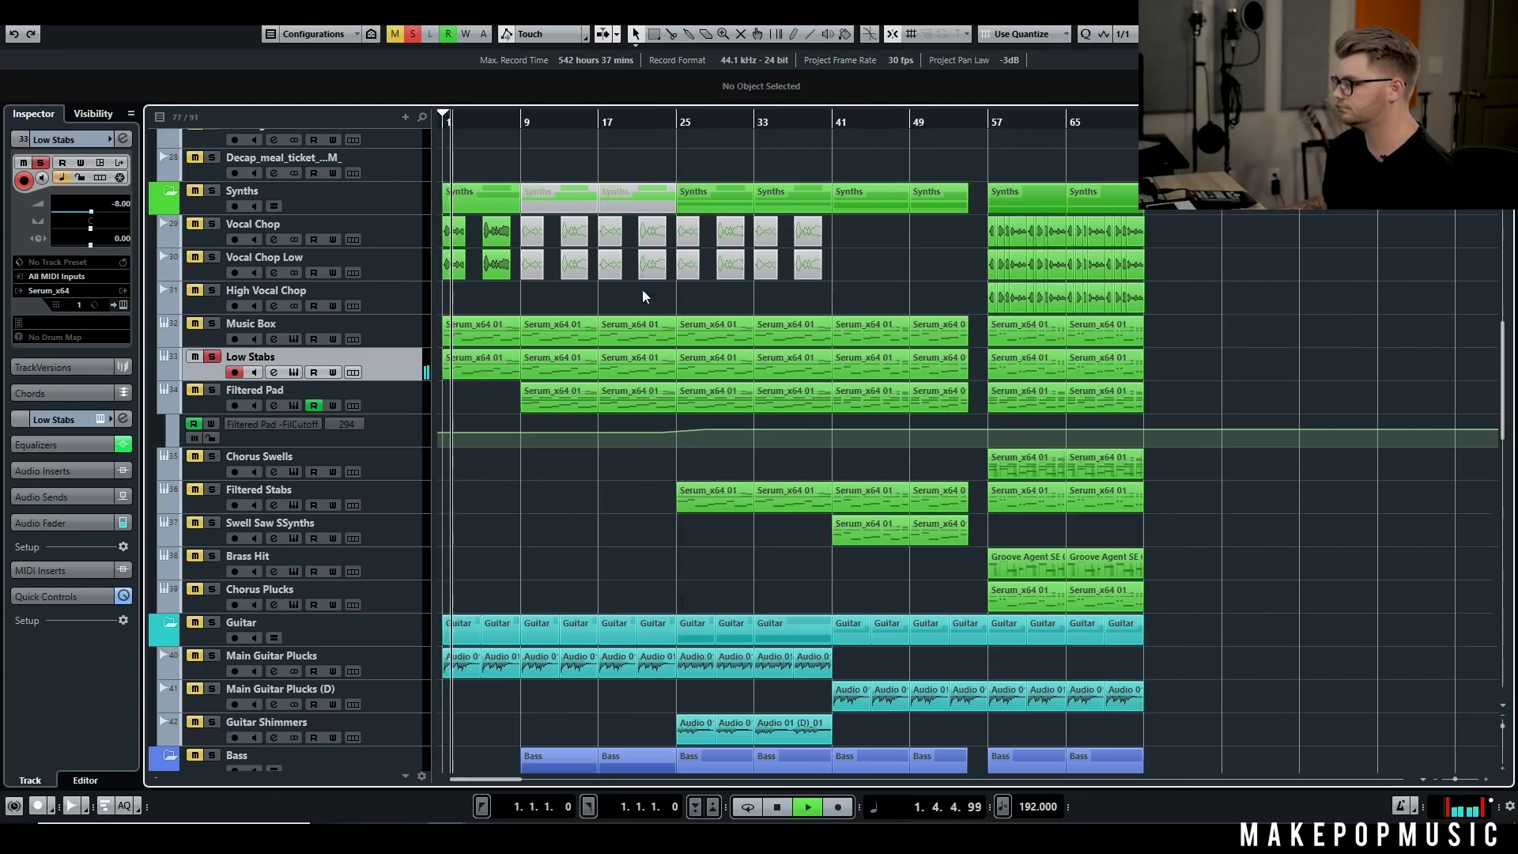
{"action": "double_click", "coordinate": [490, 367]}
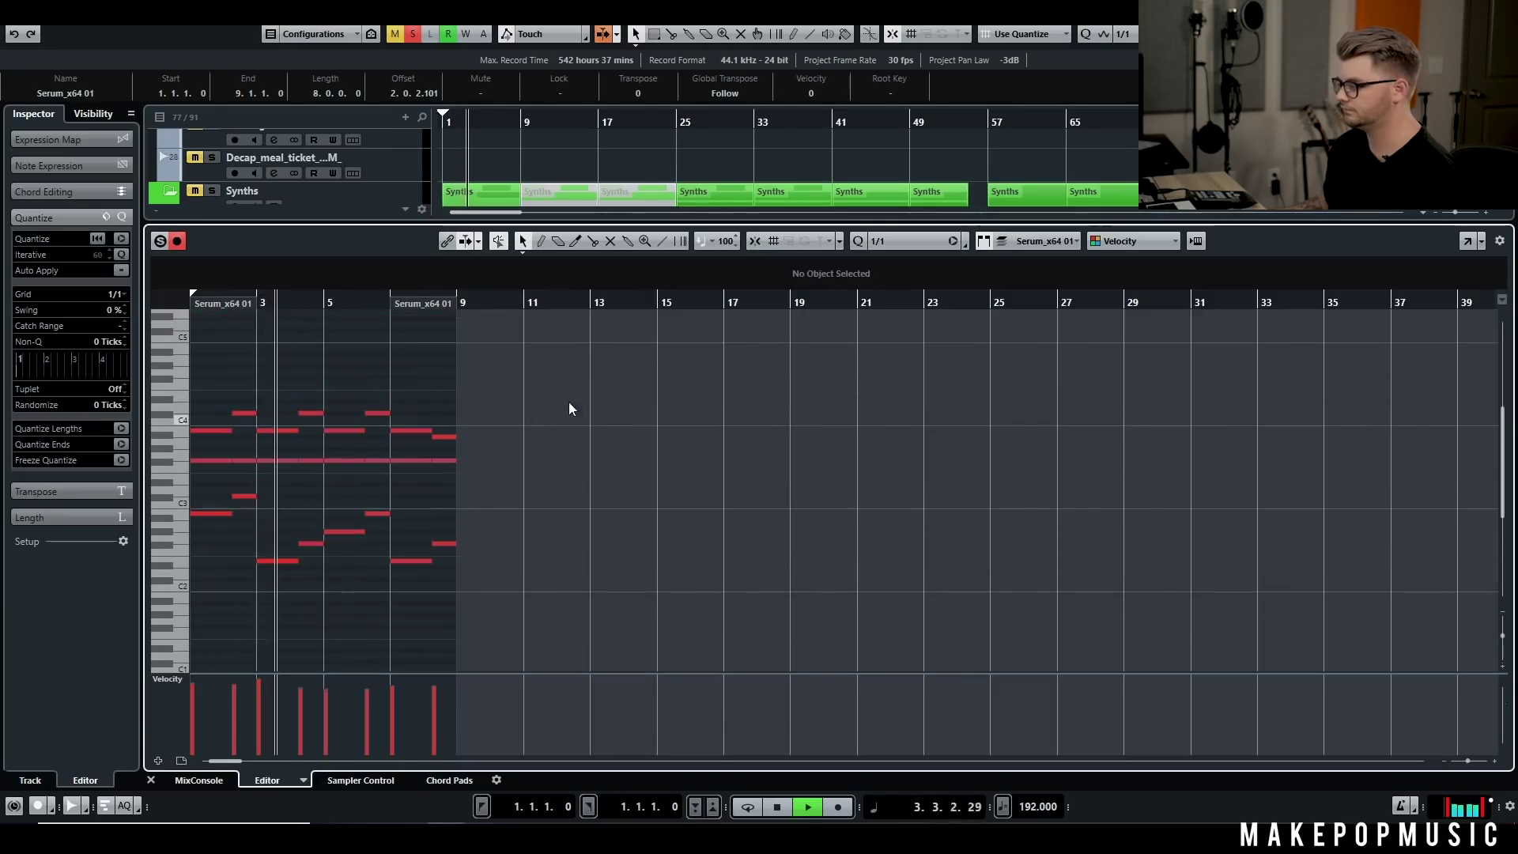
{"action": "key", "text": "ctrl+alt+e"}
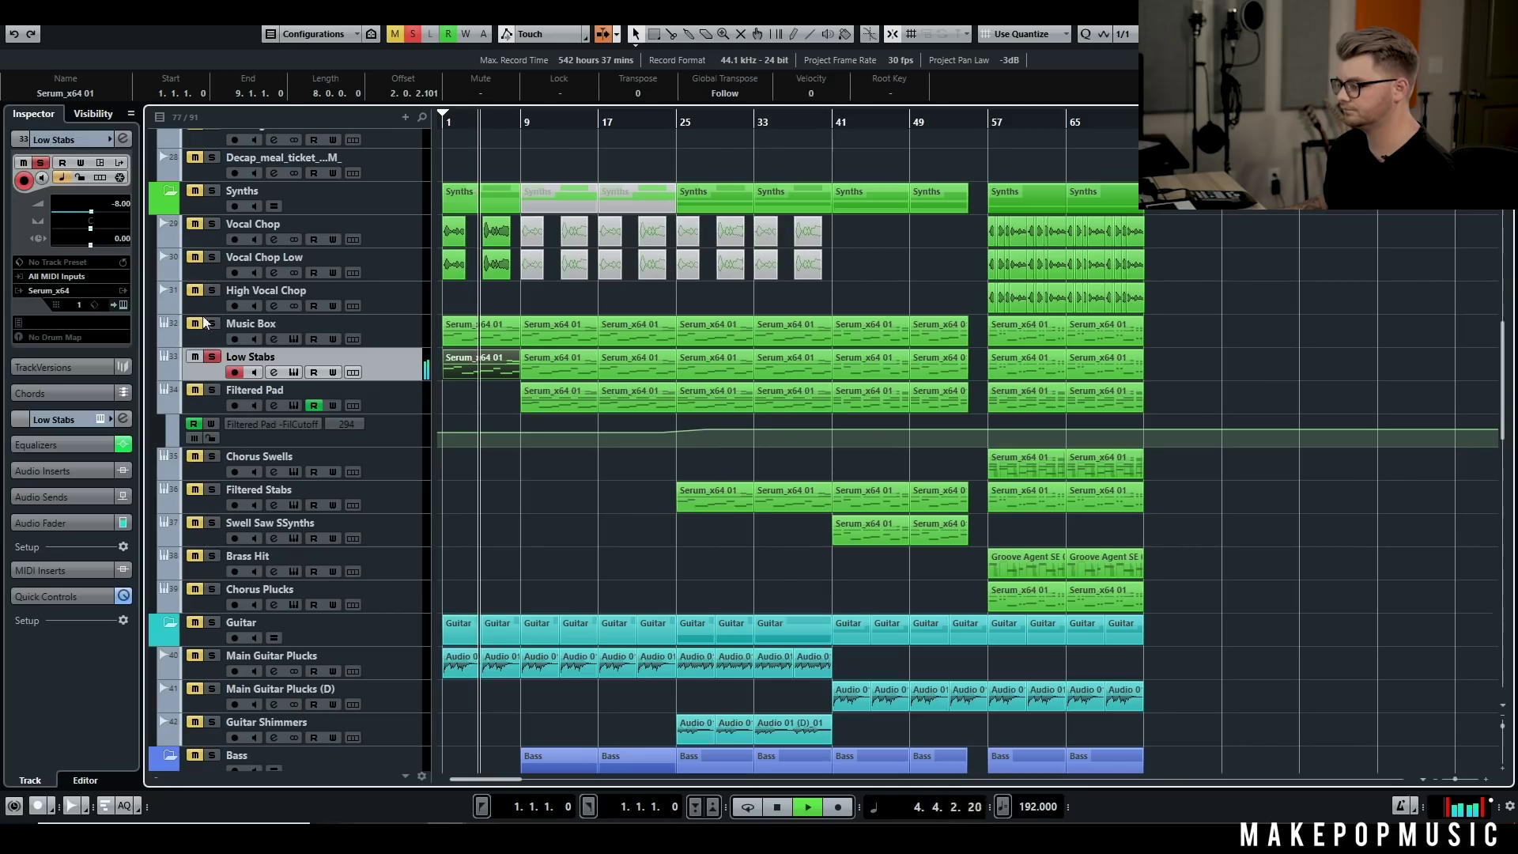
Step: Stop playback, reopen the Low Stabs instrument and show both oscillators' wavetables in 3D
{"action": "key", "text": "space"}
{"action": "left_click", "coordinate": [291, 369]}
{"action": "left_click", "coordinate": [901, 255]}
{"action": "left_click", "coordinate": [1074, 264]}
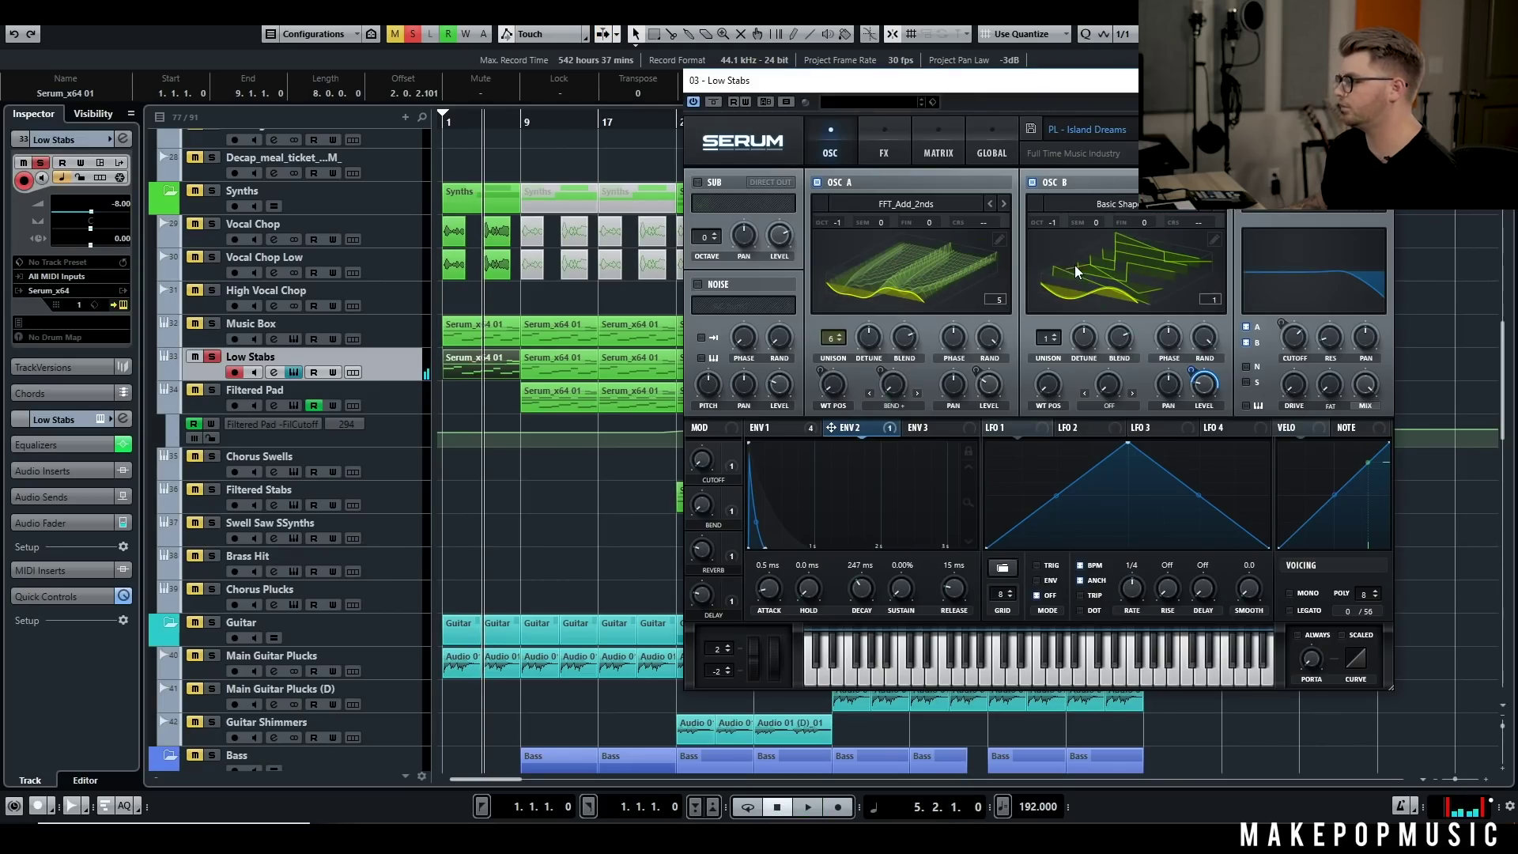
Step: Resume playback and add Music Box to the solo so it sounds together with Low Stabs
{"action": "key", "text": "space"}
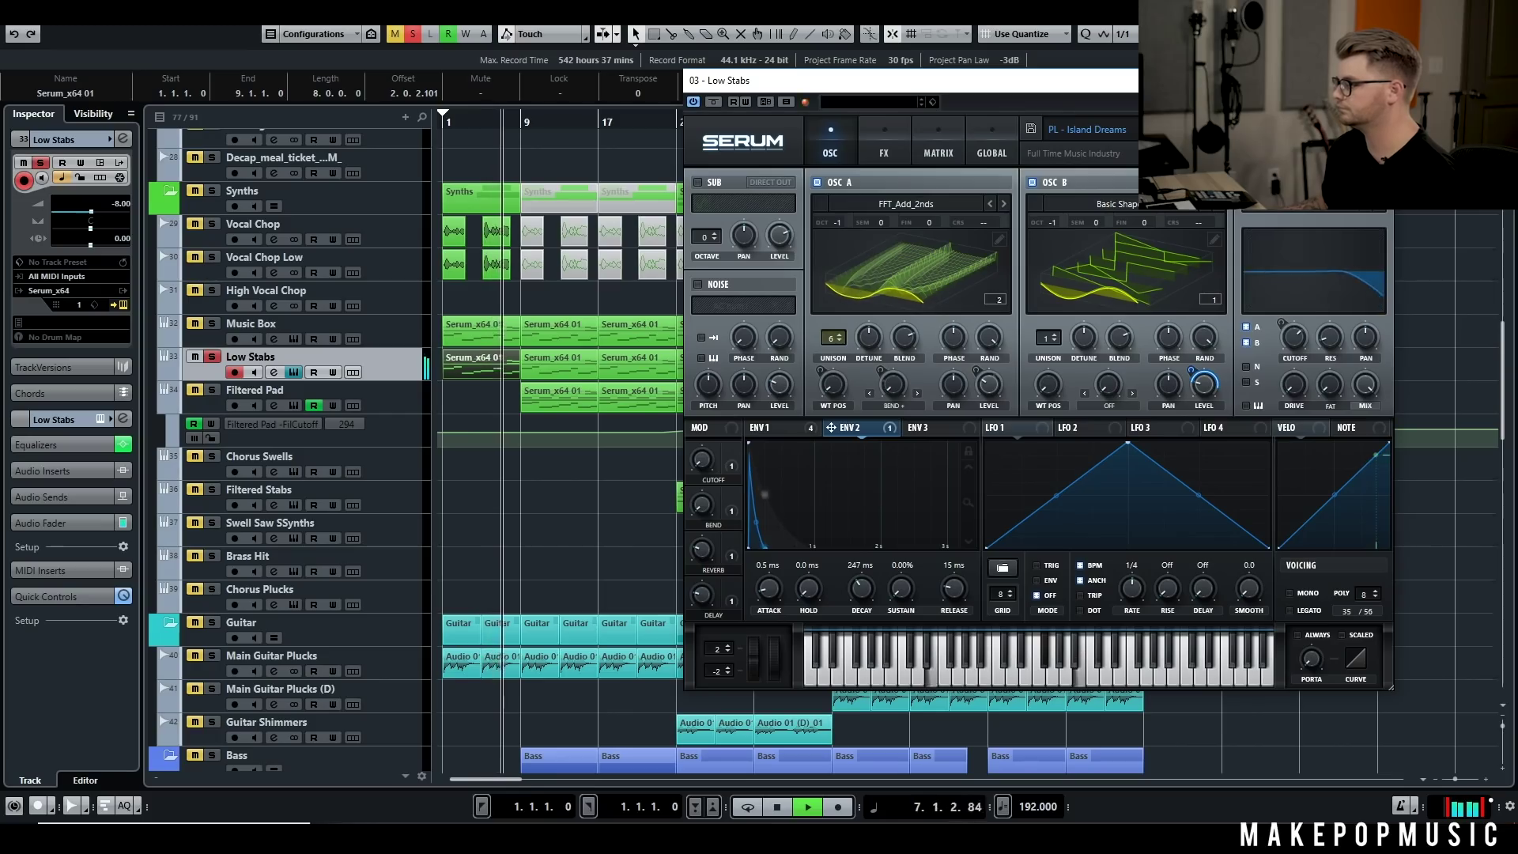
{"action": "left_click", "coordinate": [212, 324]}
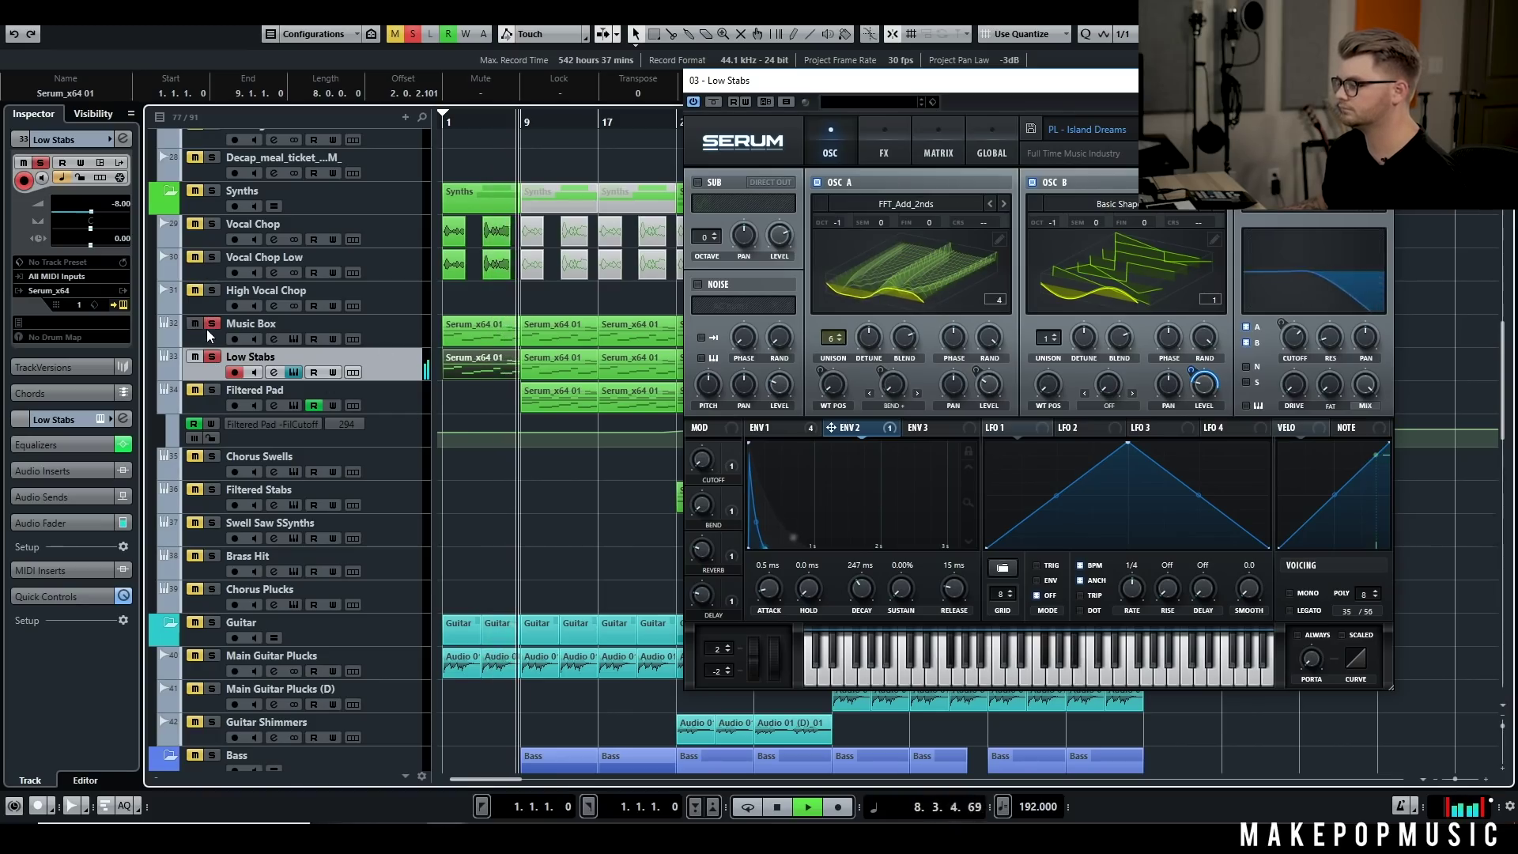
Step: Close the Low Stabs instrument, stop playback, add Main Guitar Plucks to the solo and return the playhead to bar 1
{"action": "left_click", "coordinate": [1376, 80]}
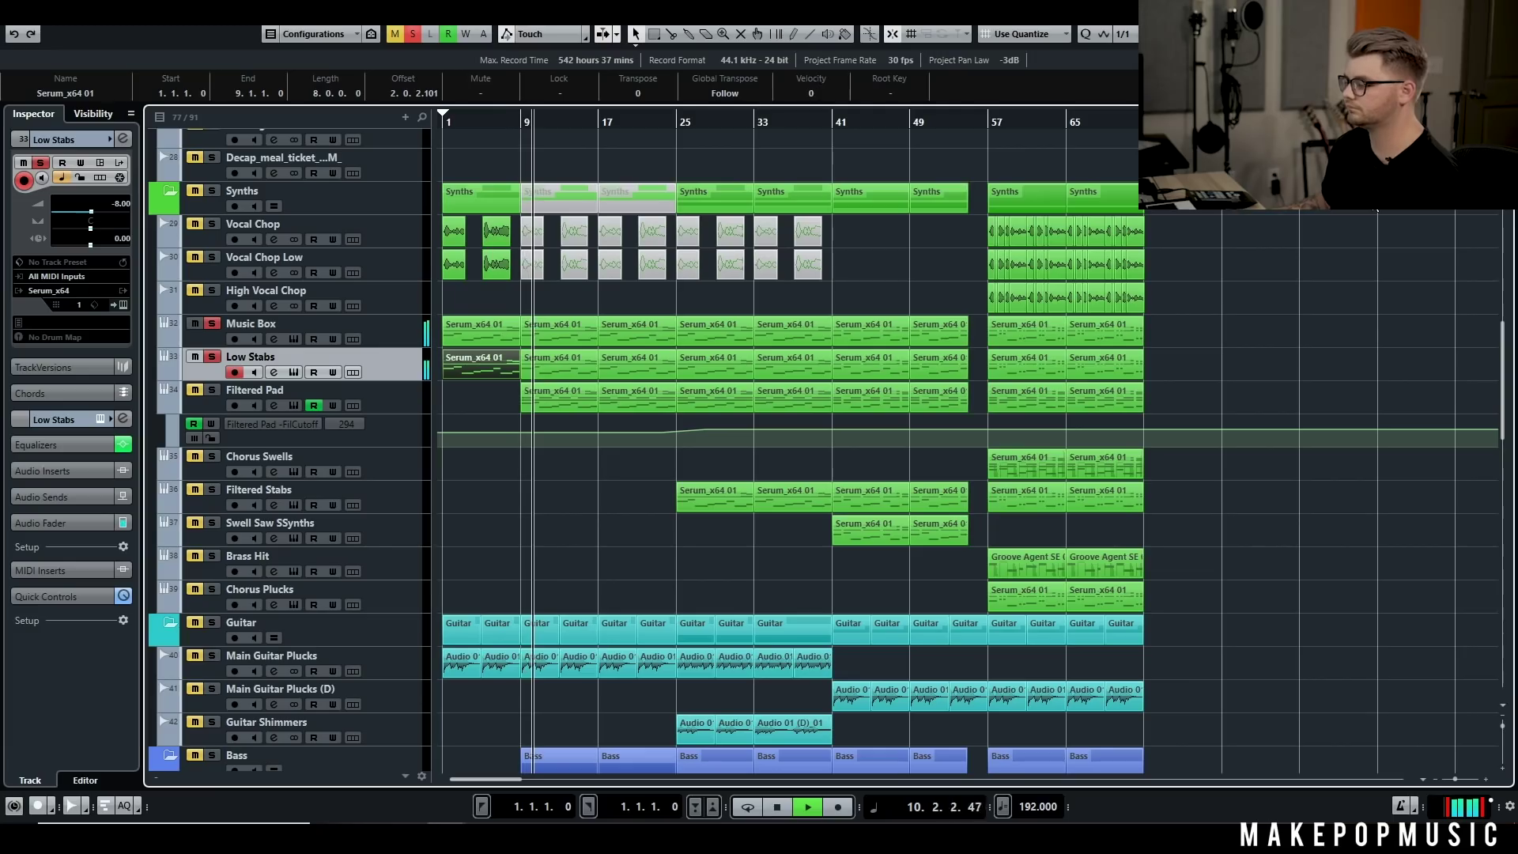
{"action": "key", "text": "space"}
{"action": "scroll", "coordinate": [638, 481], "scroll_direction": "down", "scroll_amount": 4}
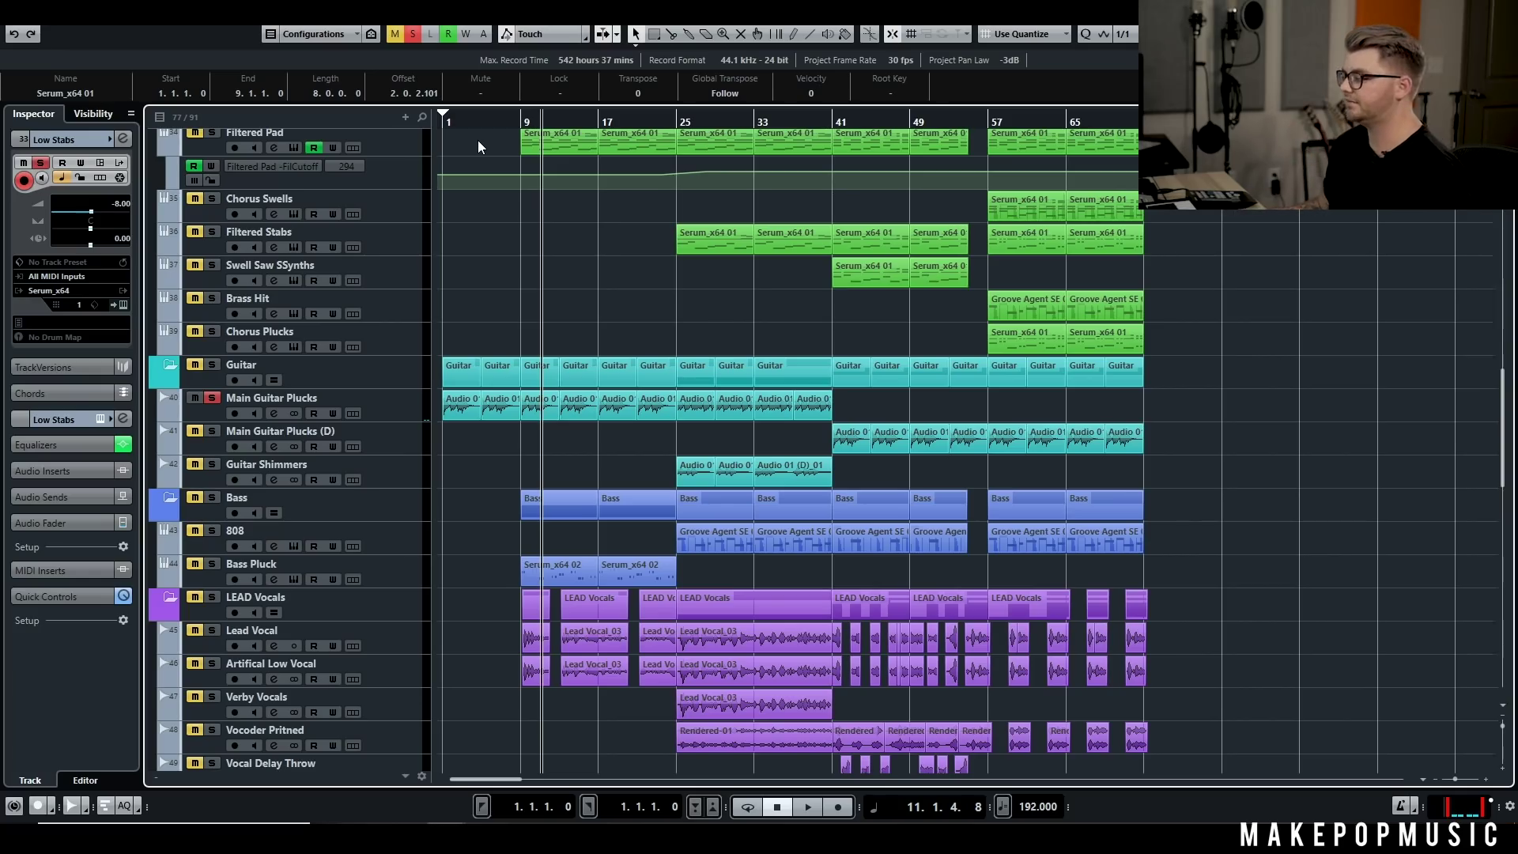
{"action": "scroll", "coordinate": [505, 181], "scroll_direction": "up", "scroll_amount": 2}
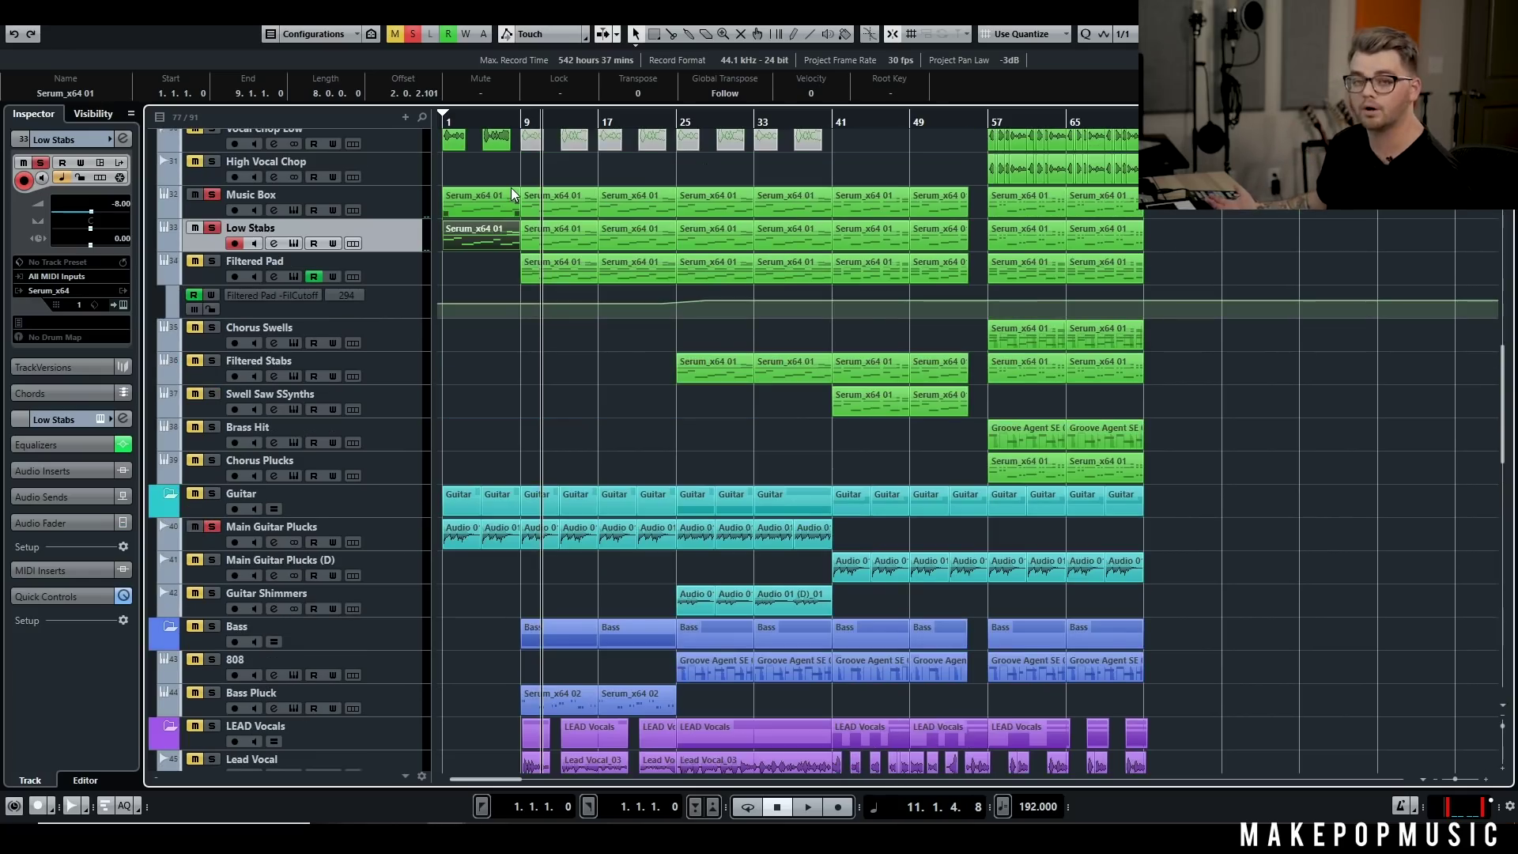
{"action": "left_click", "coordinate": [444, 122]}
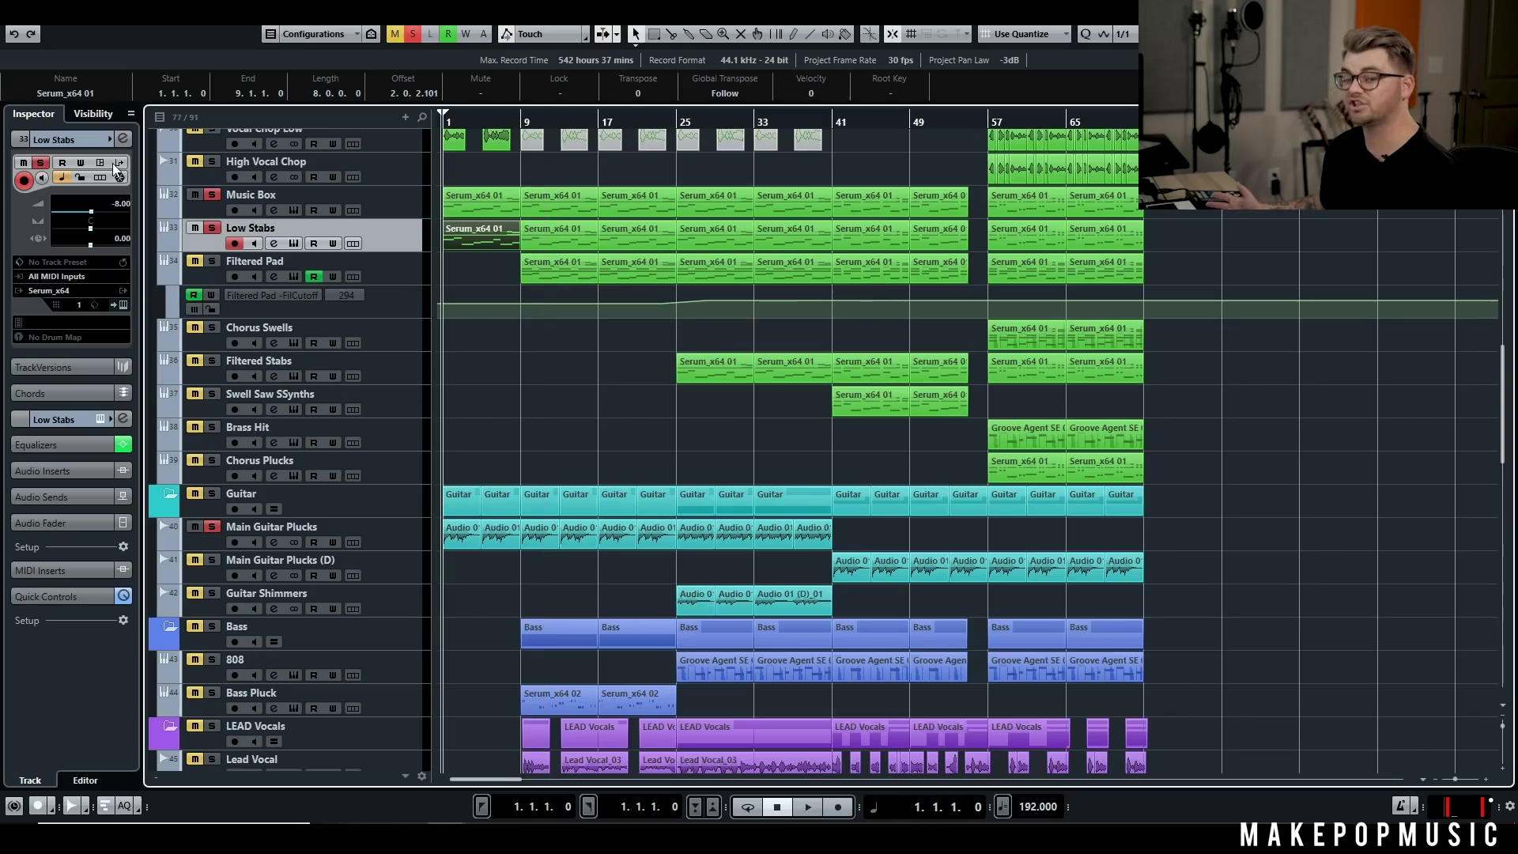
Step: Open the Main Guitar Plucks channel settings, bypass all of its inserts and play the soloed tracks from bar 1
{"action": "left_click", "coordinate": [376, 529]}
{"action": "left_click", "coordinate": [273, 542]}
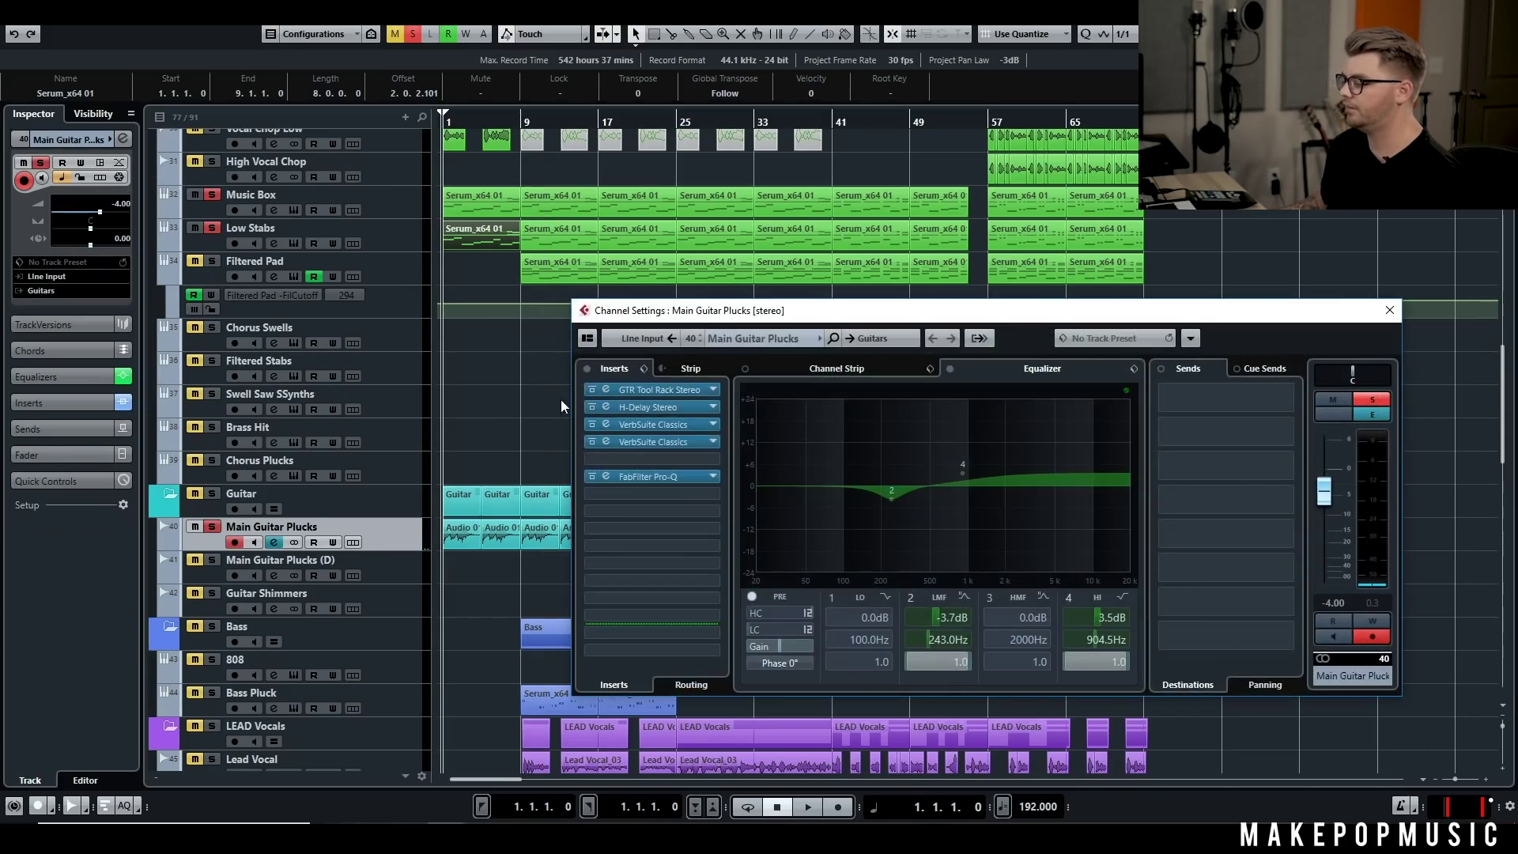
{"action": "left_click_drag", "start_coordinate": [773, 316], "coordinate": [961, 142]}
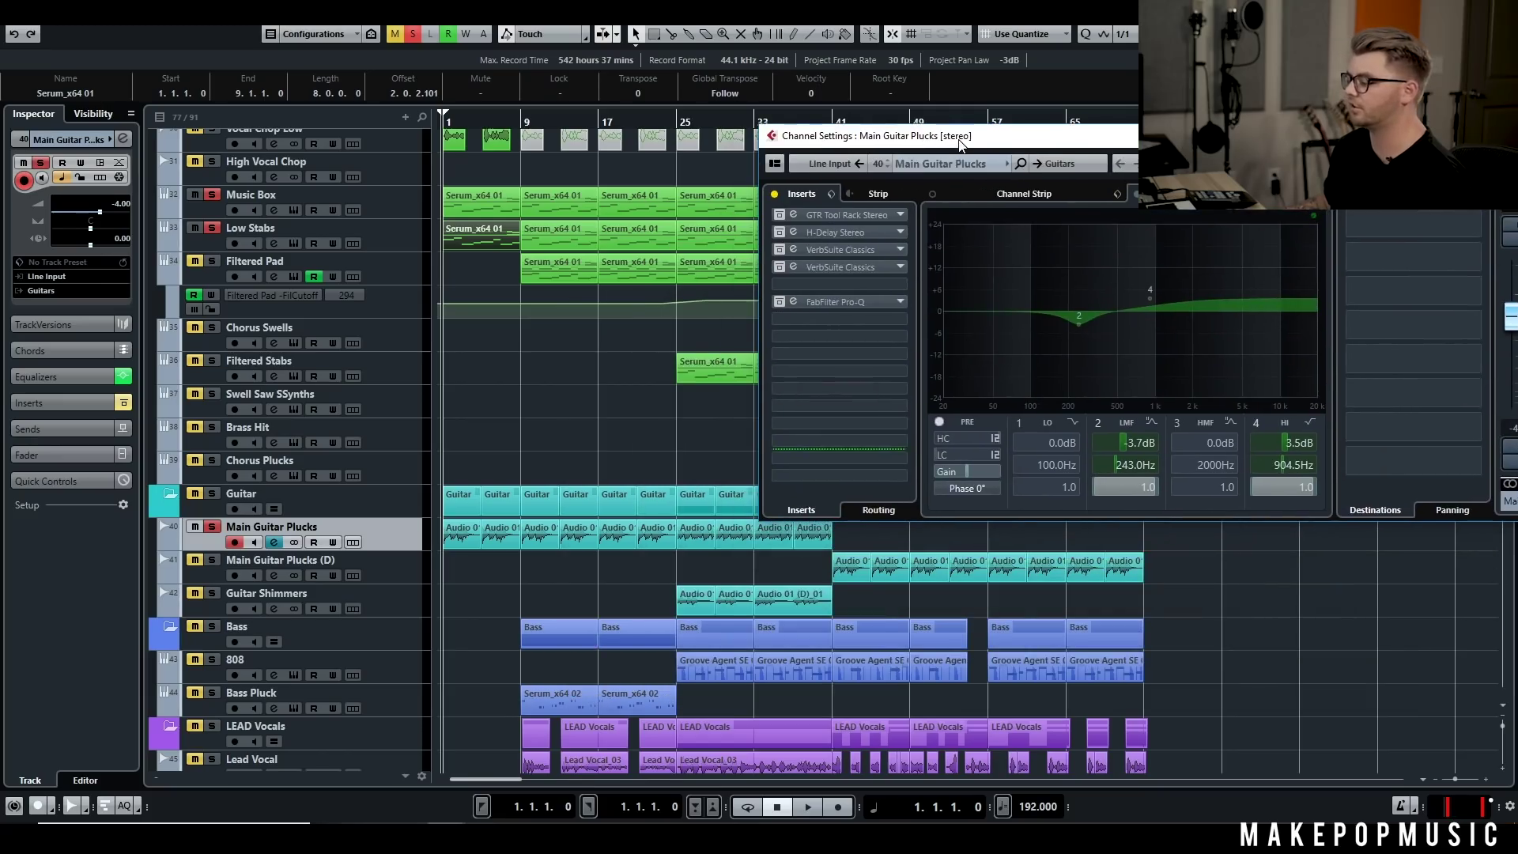
{"action": "key", "text": "space"}
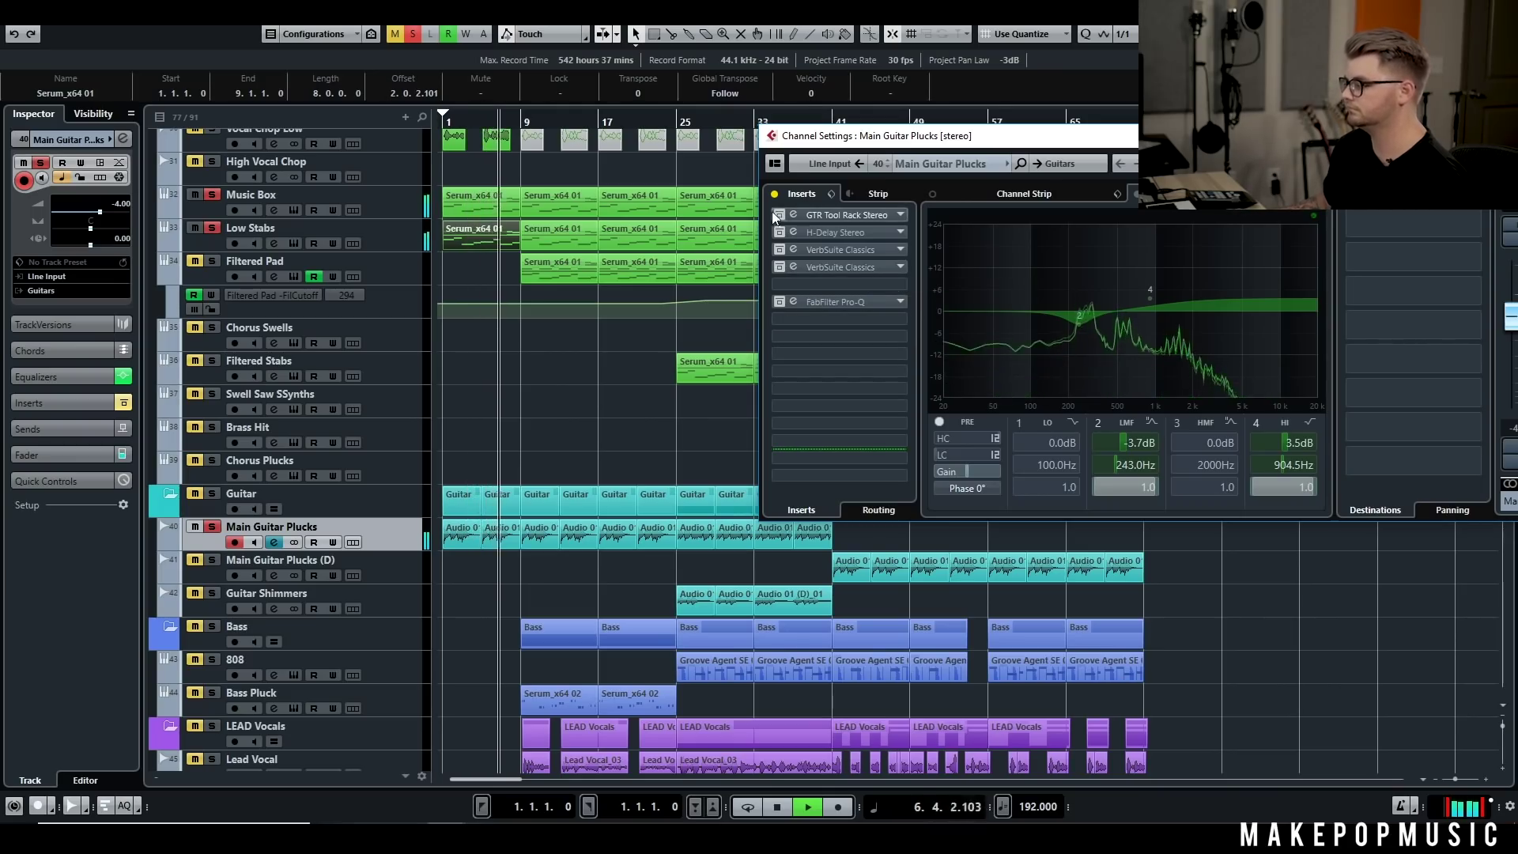
Step: Enable the GTR Tool Rack Stereo insert on Main Guitar Plucks and show its stomp pedals and amp settings
{"action": "left_click", "coordinate": [870, 217]}
{"action": "left_click", "coordinate": [728, 542]}
{"action": "left_click", "coordinate": [686, 542]}
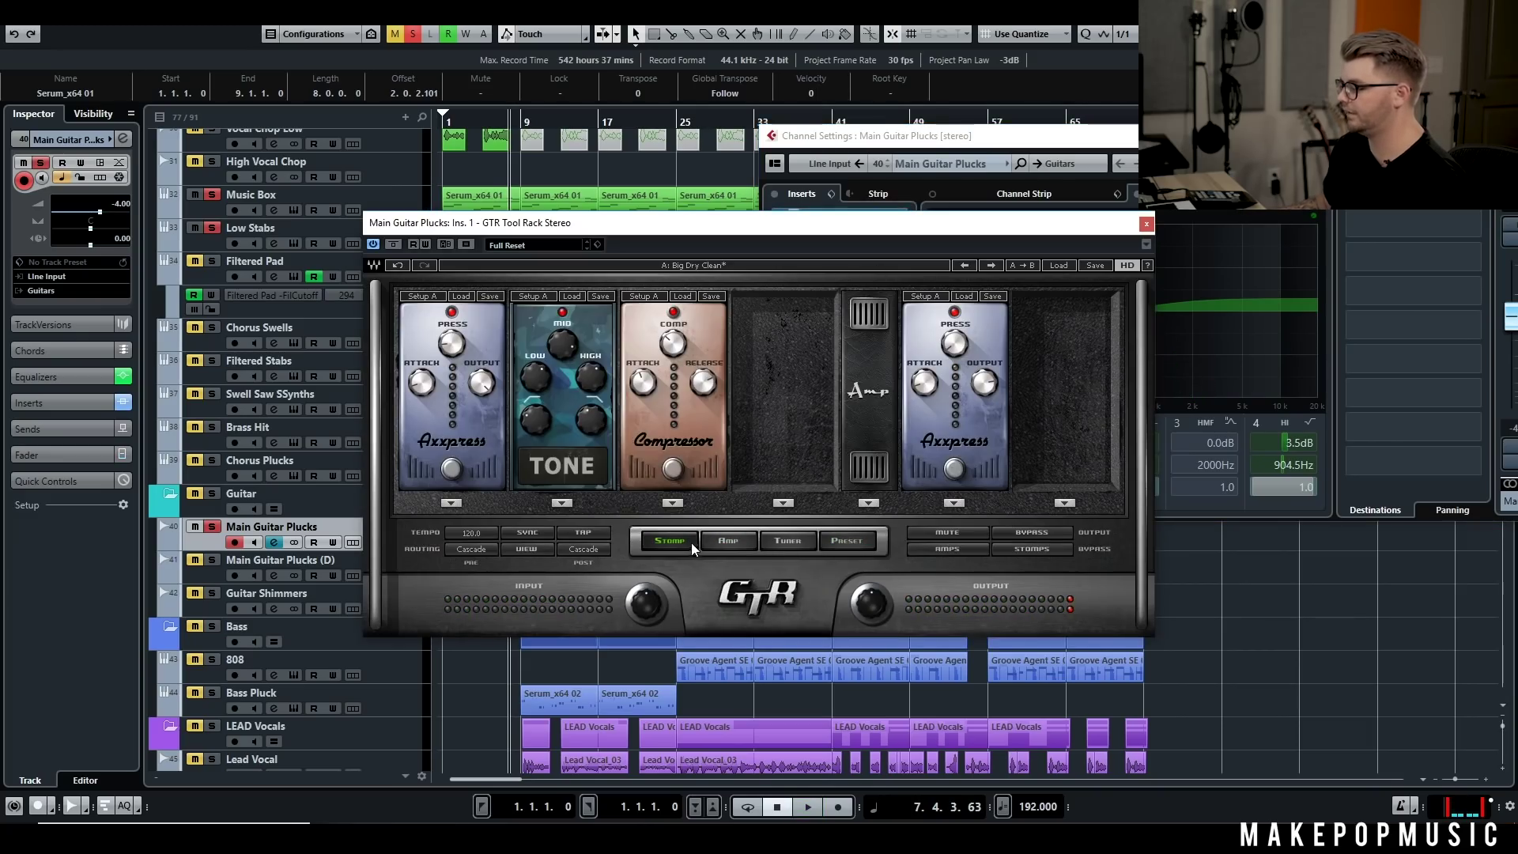
{"action": "left_click", "coordinate": [484, 456]}
{"action": "left_click", "coordinate": [483, 455]}
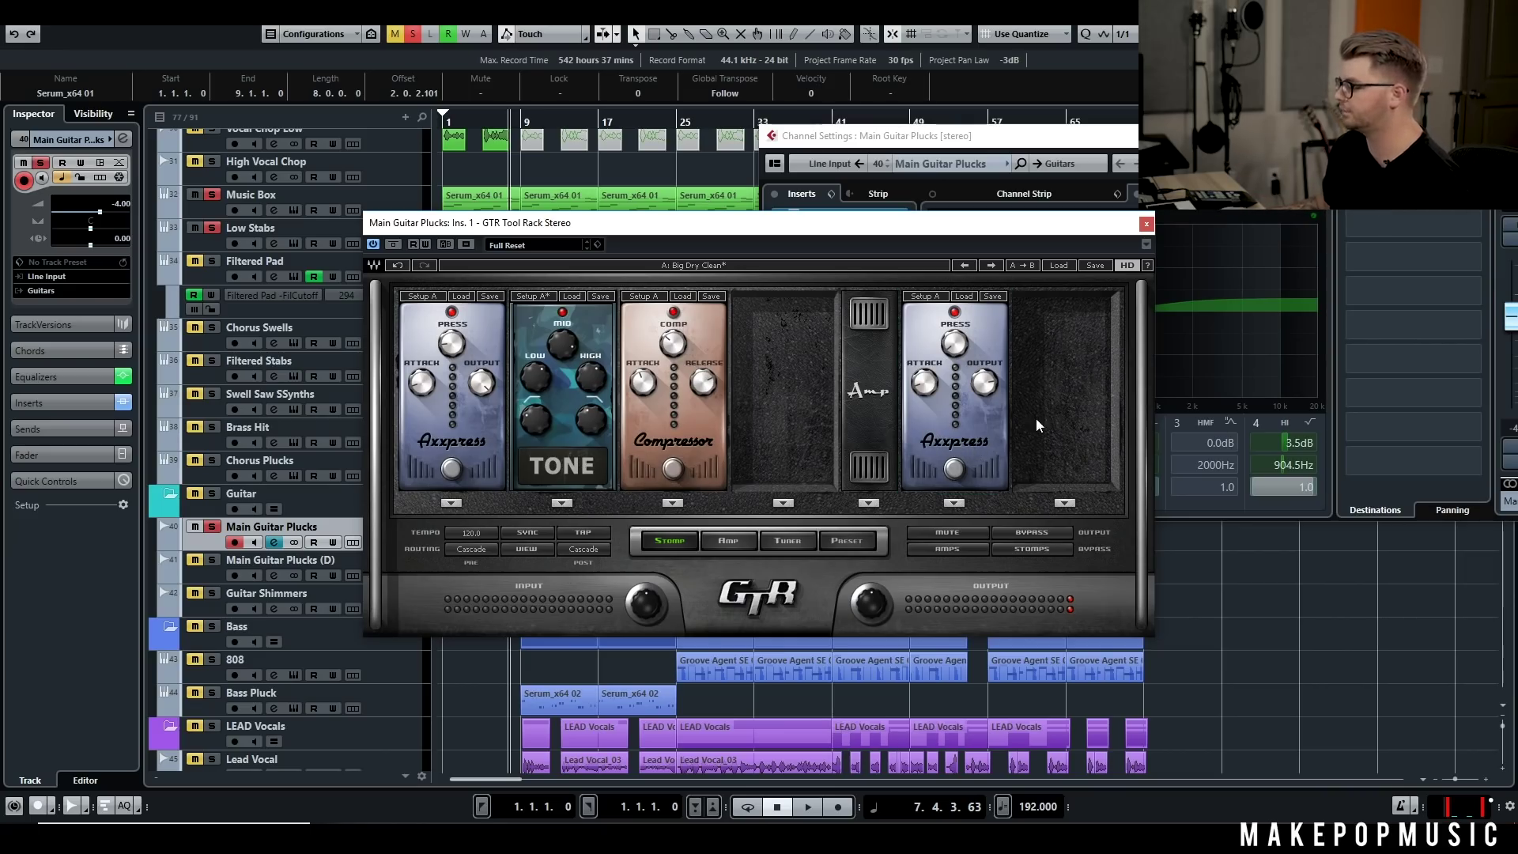
{"action": "left_click", "coordinate": [721, 537]}
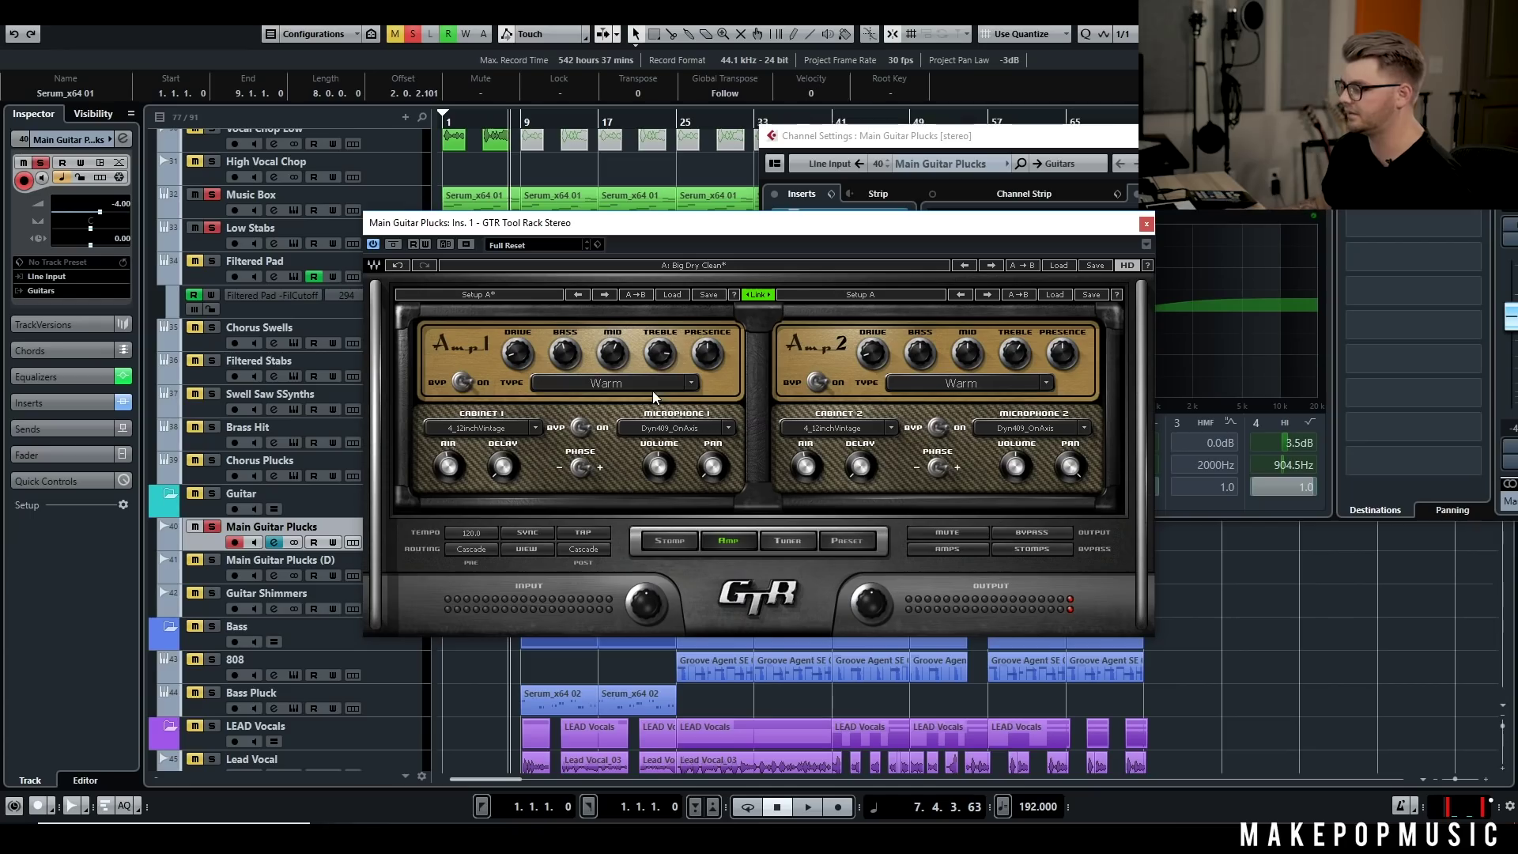
Step: Play the soloed tracks from bar 1 to hear the GTR Tool Rack effect, and close its editor
{"action": "left_click", "coordinate": [445, 122]}
{"action": "left_click_drag", "start_coordinate": [551, 236], "coordinate": [694, 238]}
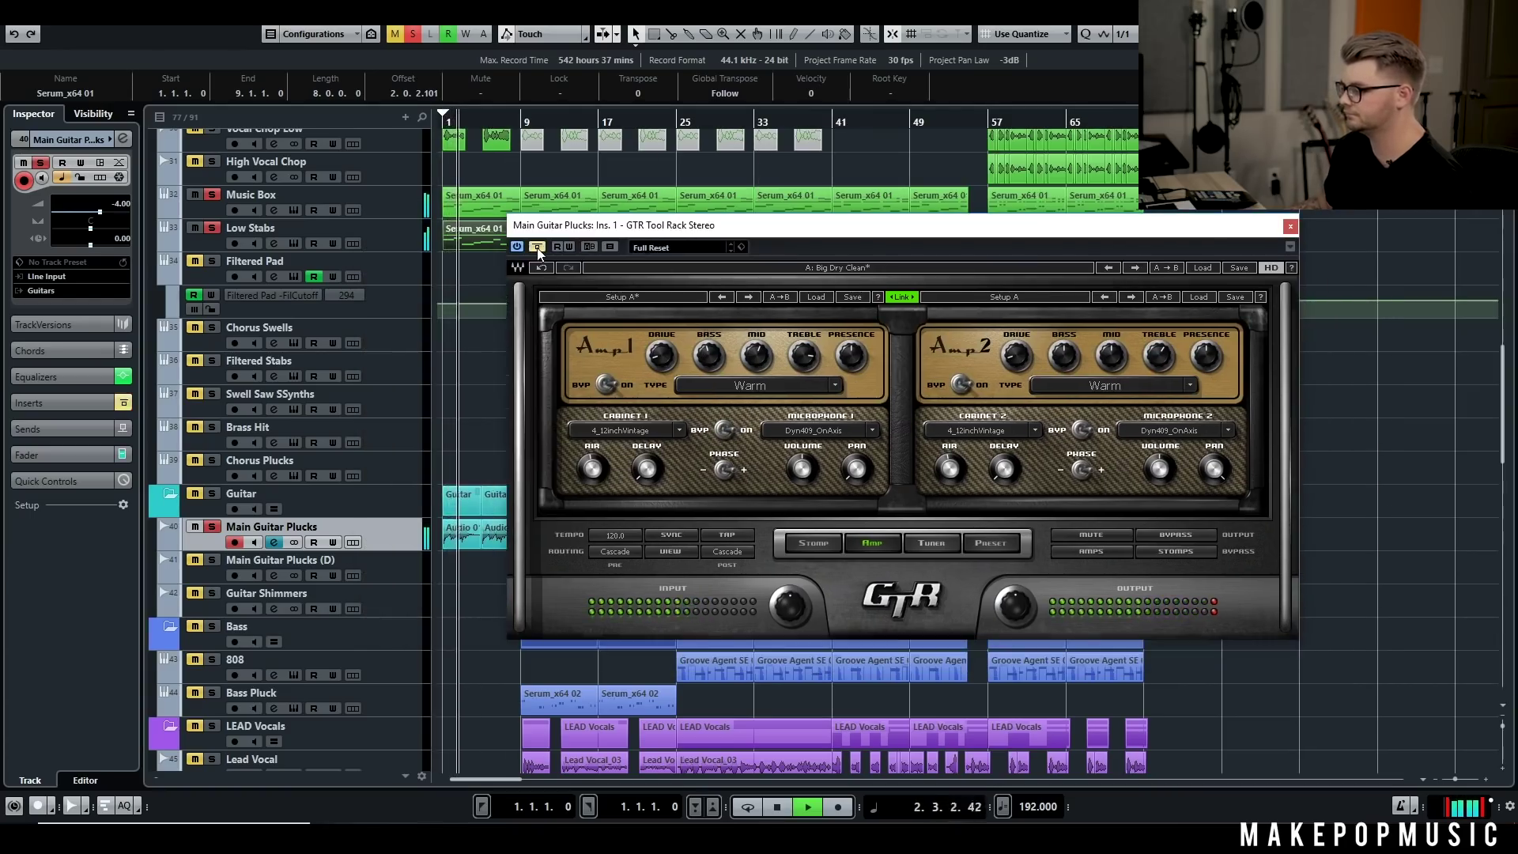
{"action": "left_click", "coordinate": [1286, 228]}
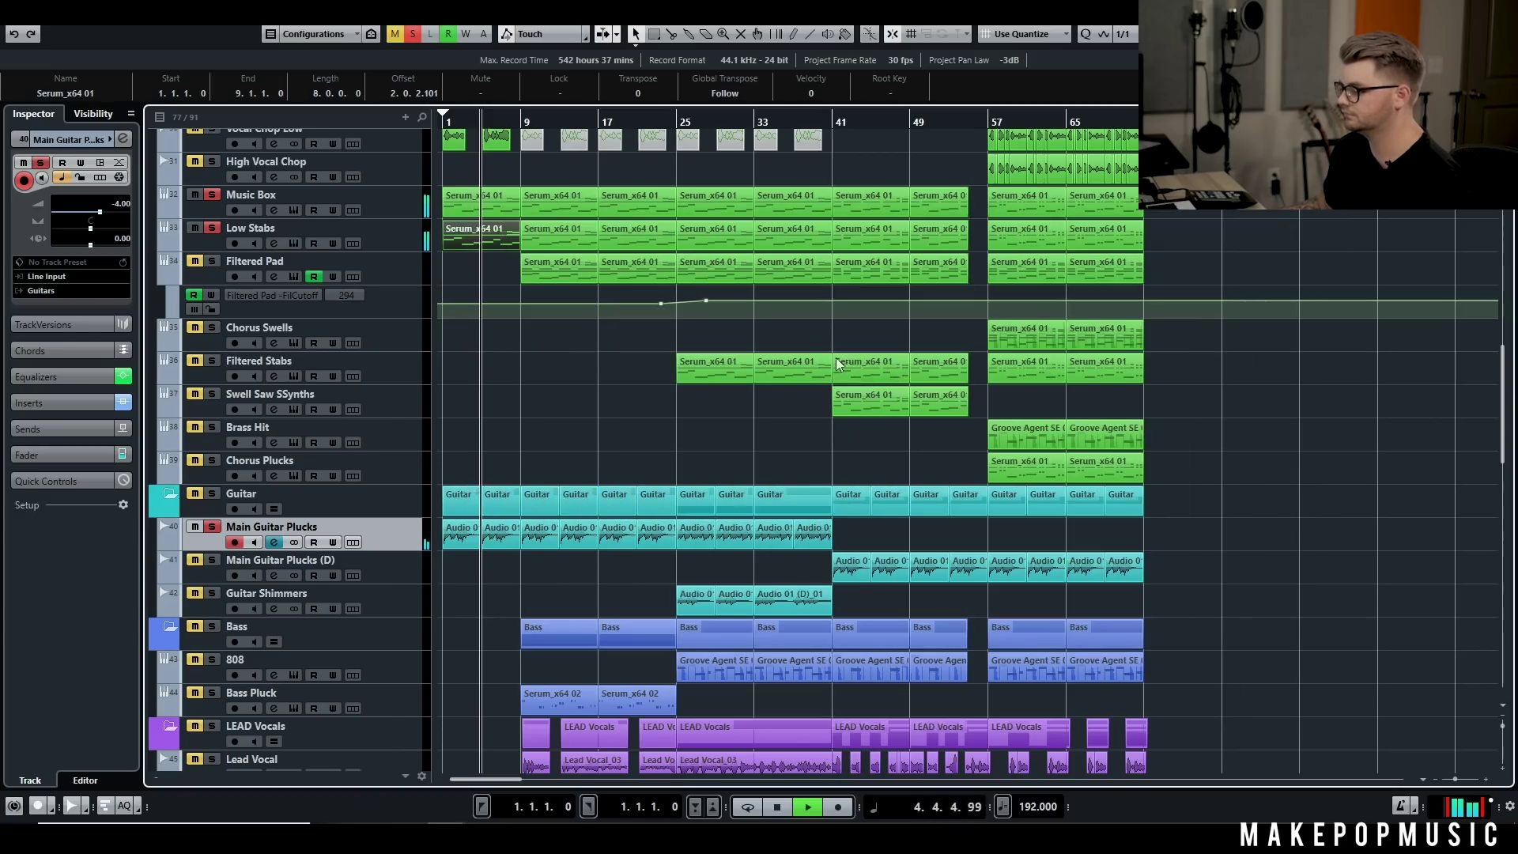
Step: Reopen the Main Guitar Plucks channel settings, enable H-Delay Stereo, listen with its editor open, and close the editor
{"action": "left_click", "coordinate": [274, 543]}
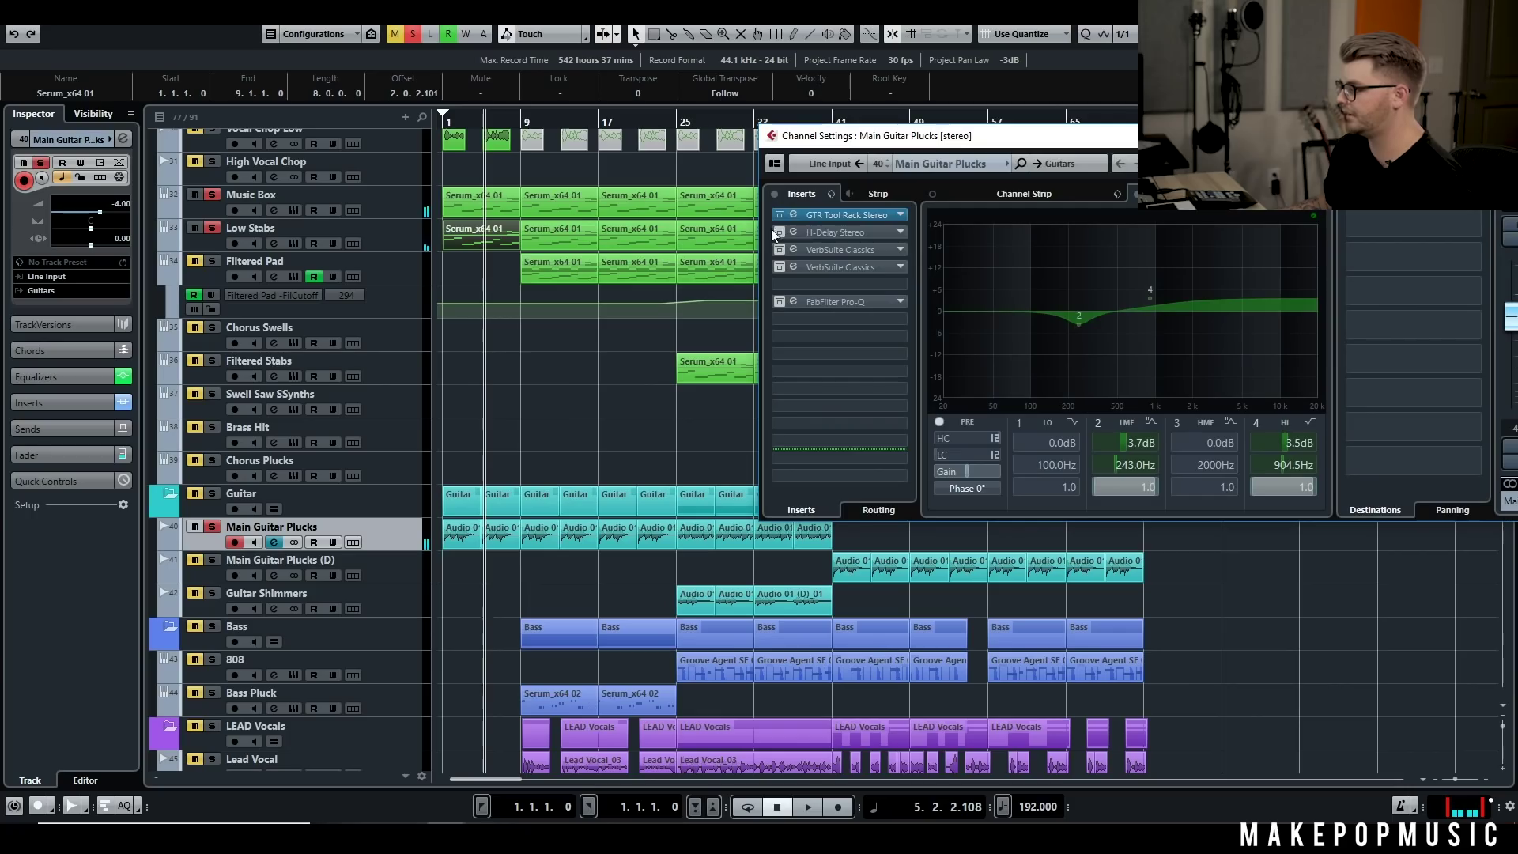
{"action": "key", "text": "space"}
{"action": "left_click", "coordinate": [861, 231]}
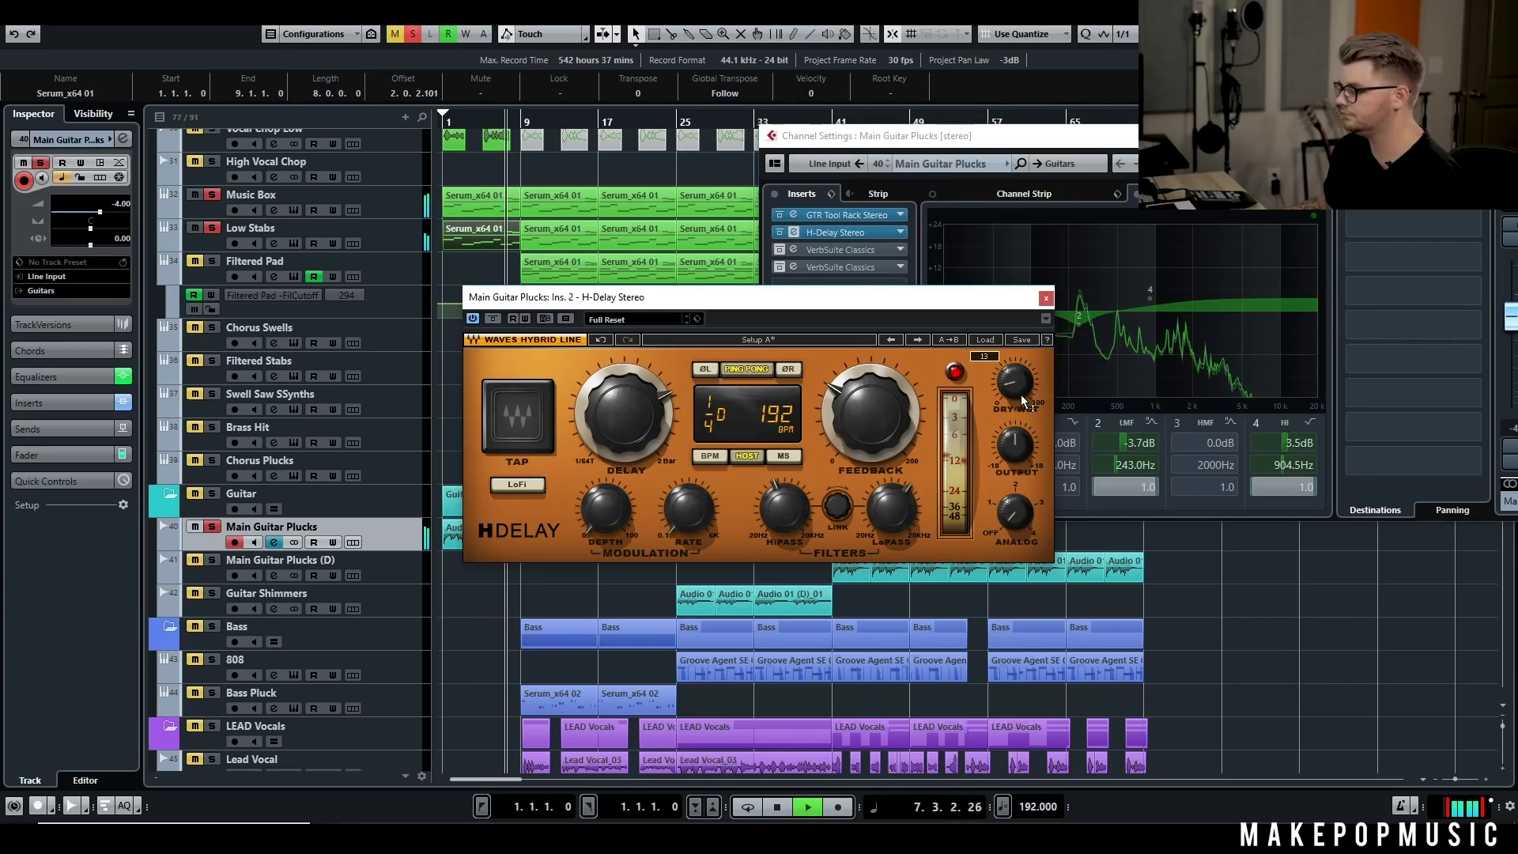
{"action": "key", "text": "space"}
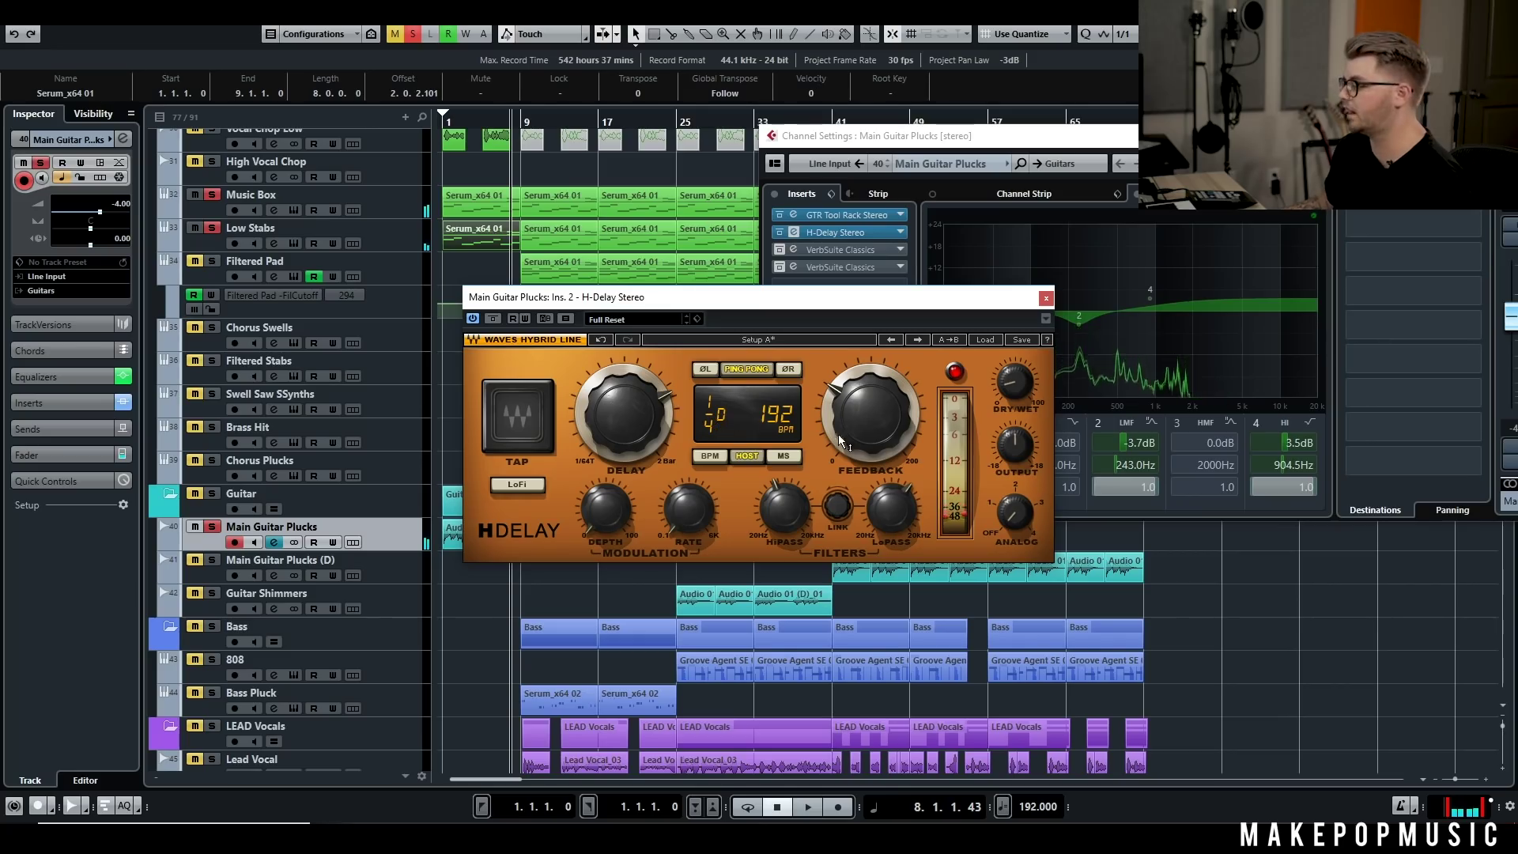
{"action": "left_click", "coordinate": [1045, 298]}
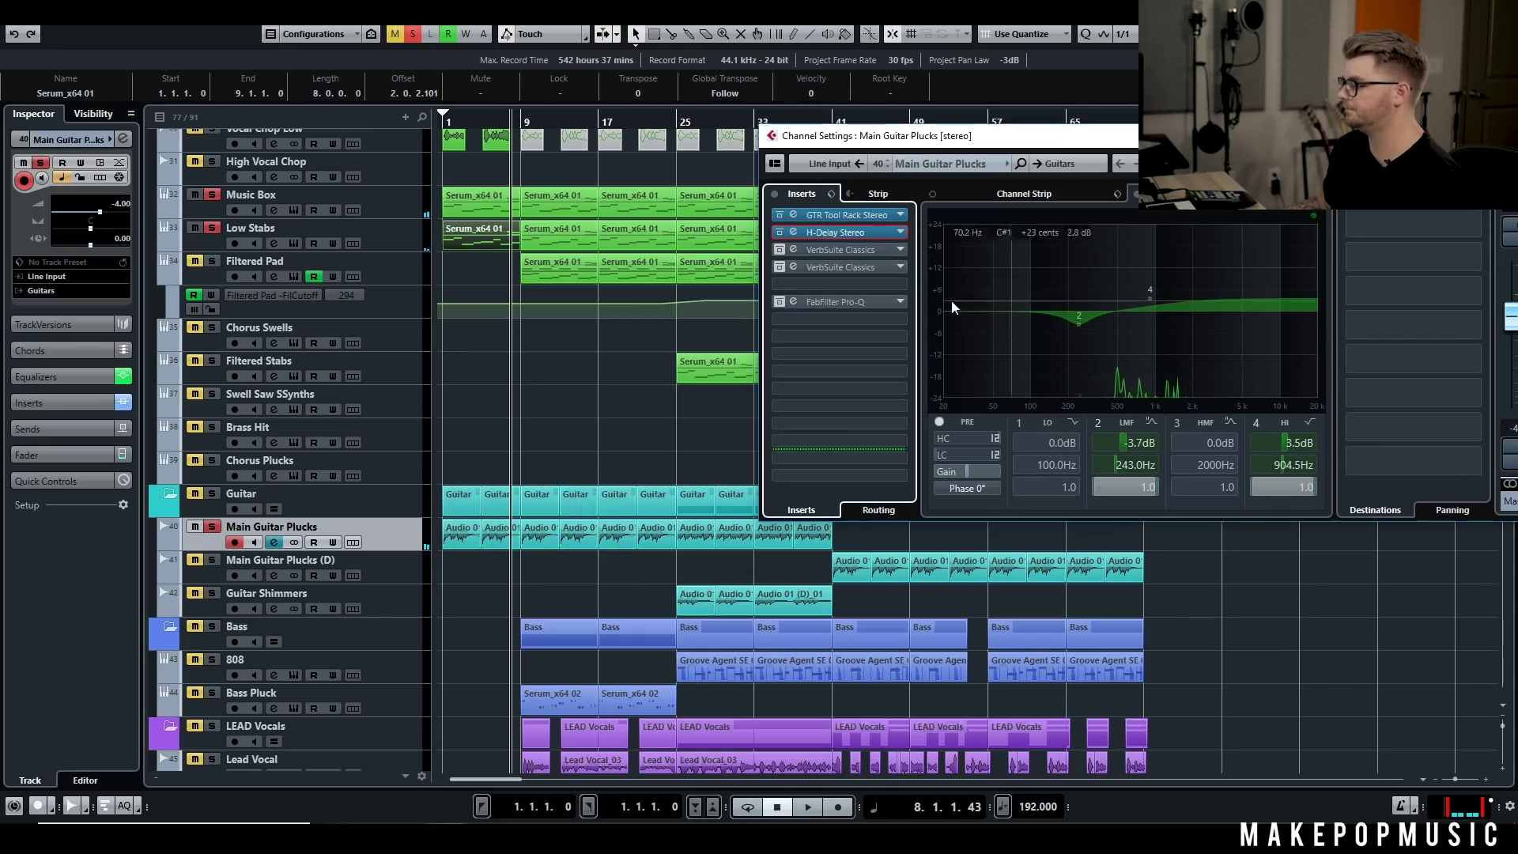
Step: Enable the first VerbSuite Classics reverb on Main Guitar Plucks, view its Small Lush Guitar Room 1 preset and listen to it
{"action": "left_click", "coordinate": [793, 250]}
{"action": "left_click", "coordinate": [815, 249]}
{"action": "key", "text": "space"}
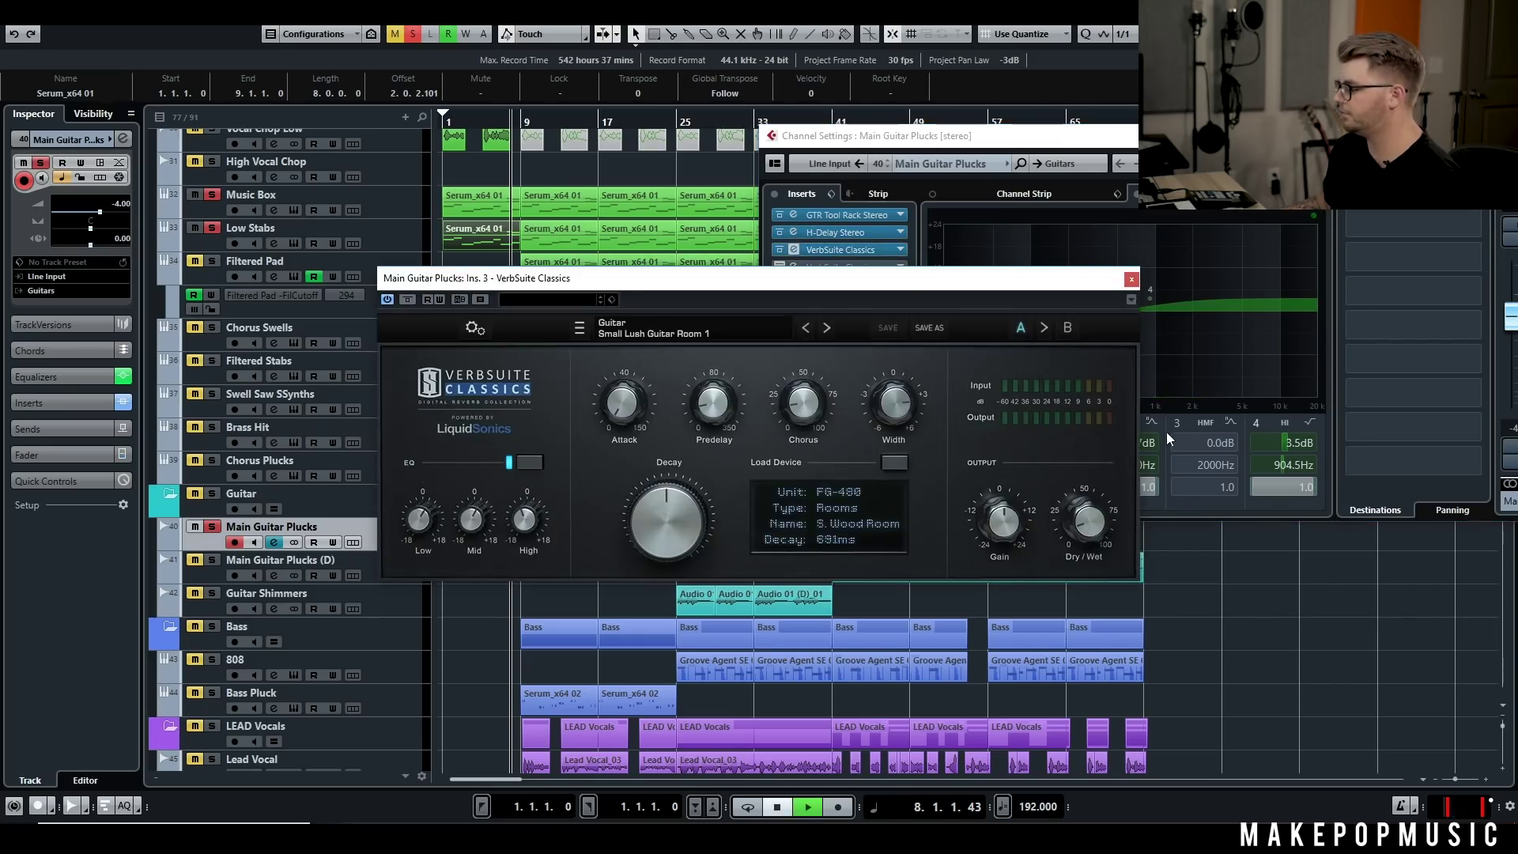
{"action": "left_click", "coordinate": [1131, 278]}
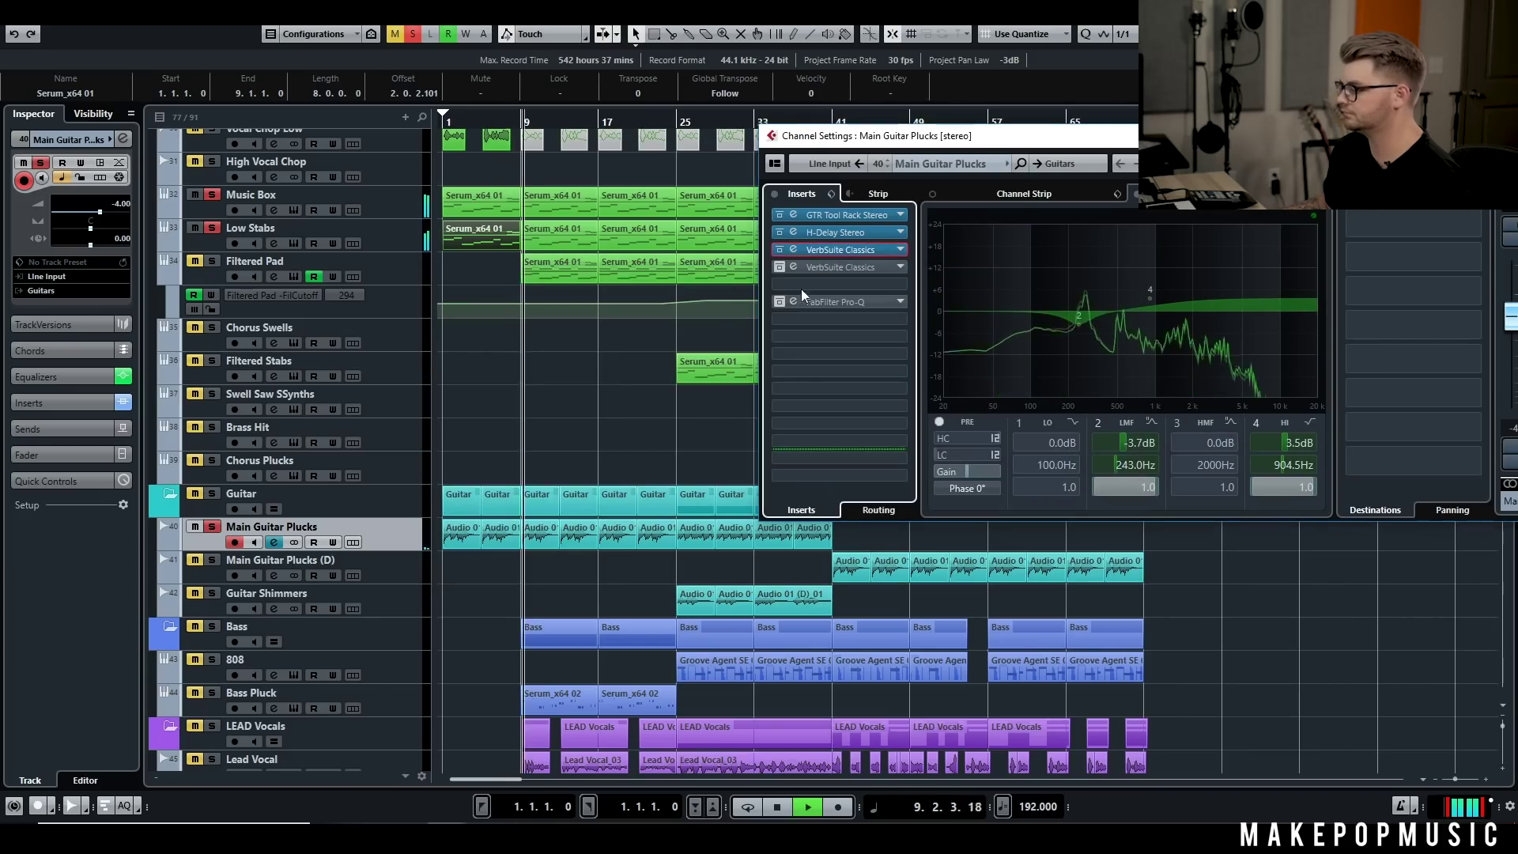
{"action": "left_click", "coordinate": [778, 250]}
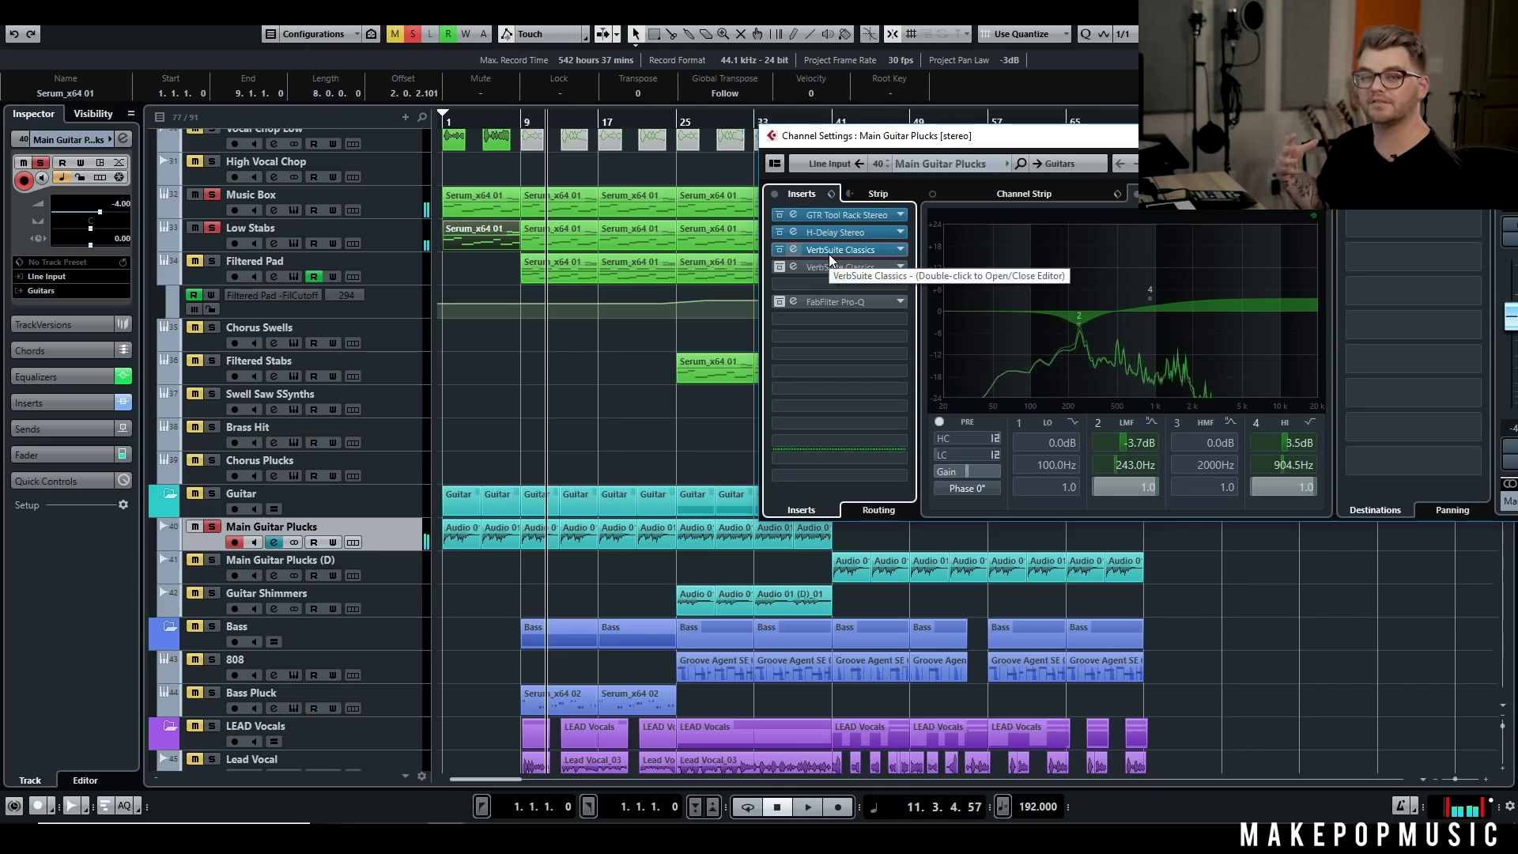
Step: Enable the second VerbSuite Classics reverb, play it with the first one bypassed, and re-enable the first
{"action": "left_click", "coordinate": [783, 269]}
{"action": "left_click", "coordinate": [781, 247]}
{"action": "key", "text": "space"}
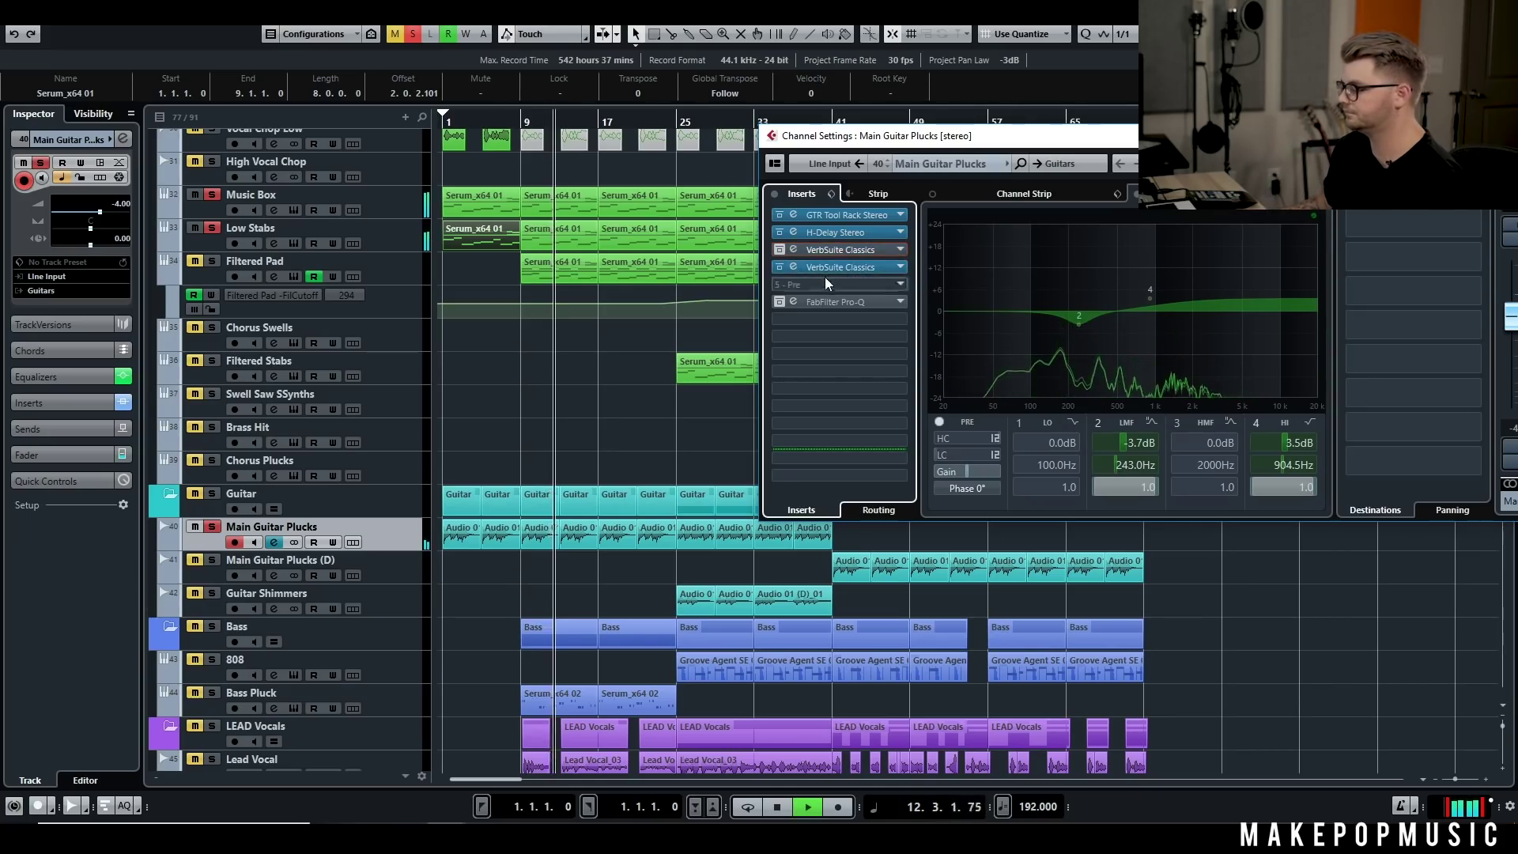
{"action": "left_click", "coordinate": [777, 249]}
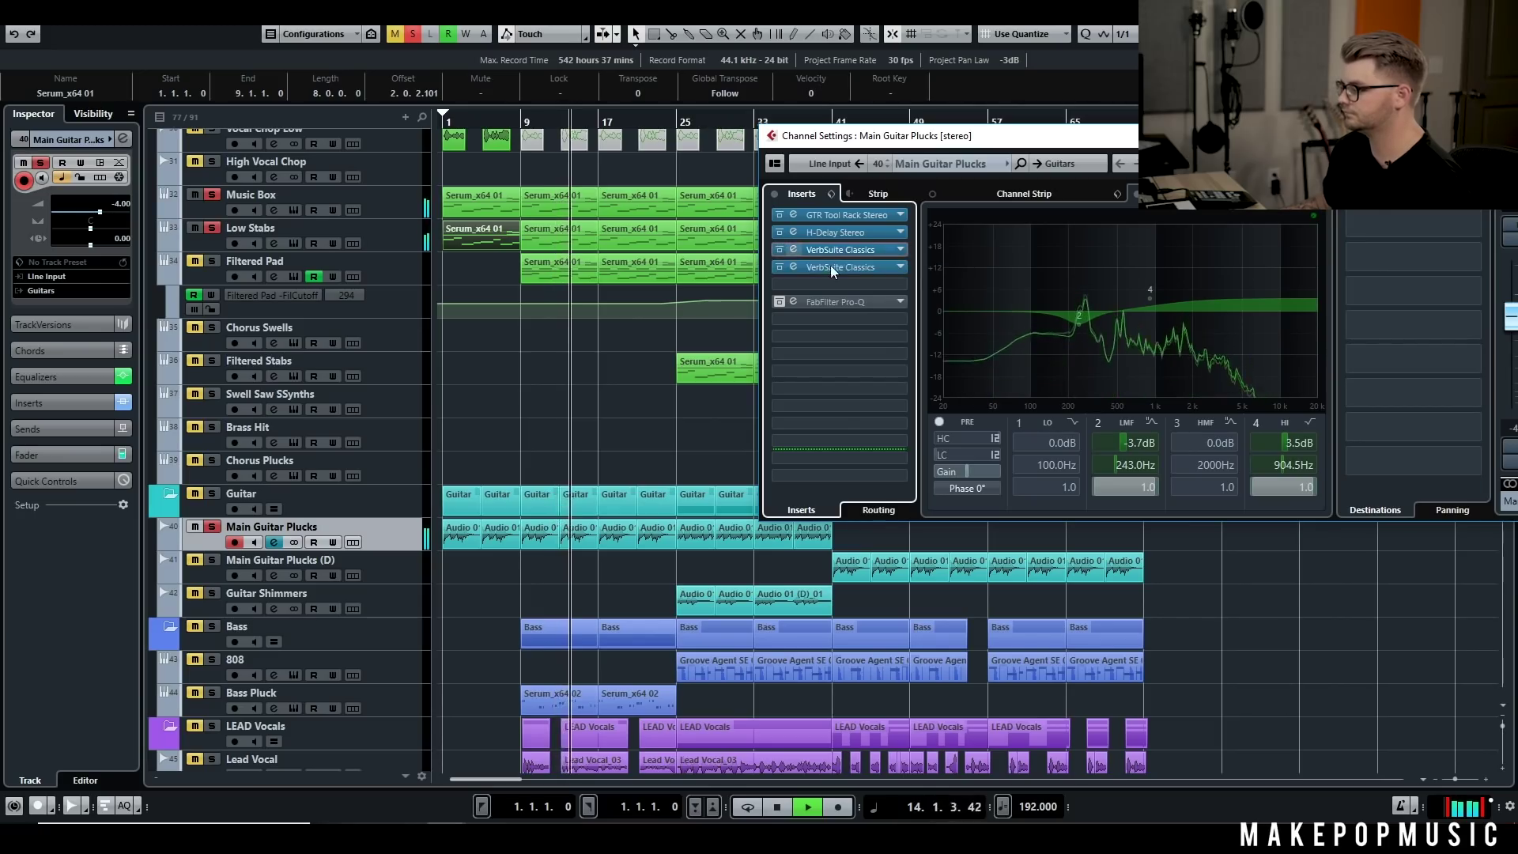
Step: Open FabFilter Pro-Q on Main Guitar Plucks, play the unsoloed mix from bar 9 with the high-cut at about 1065 Hz, and close the editor
{"action": "left_click", "coordinate": [780, 300]}
{"action": "key", "text": "space"}
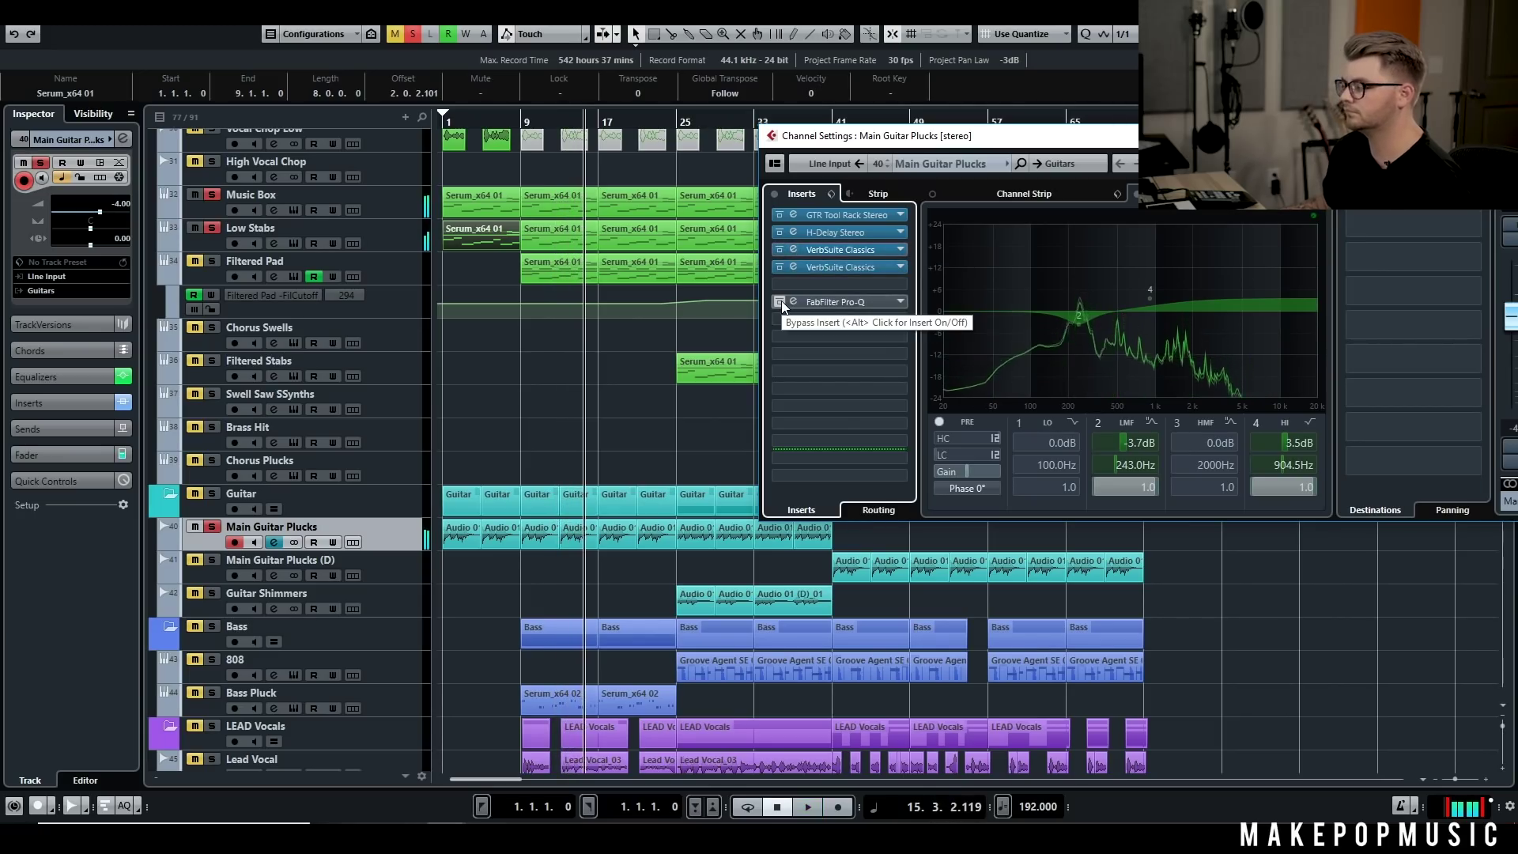
{"action": "left_click", "coordinate": [820, 301]}
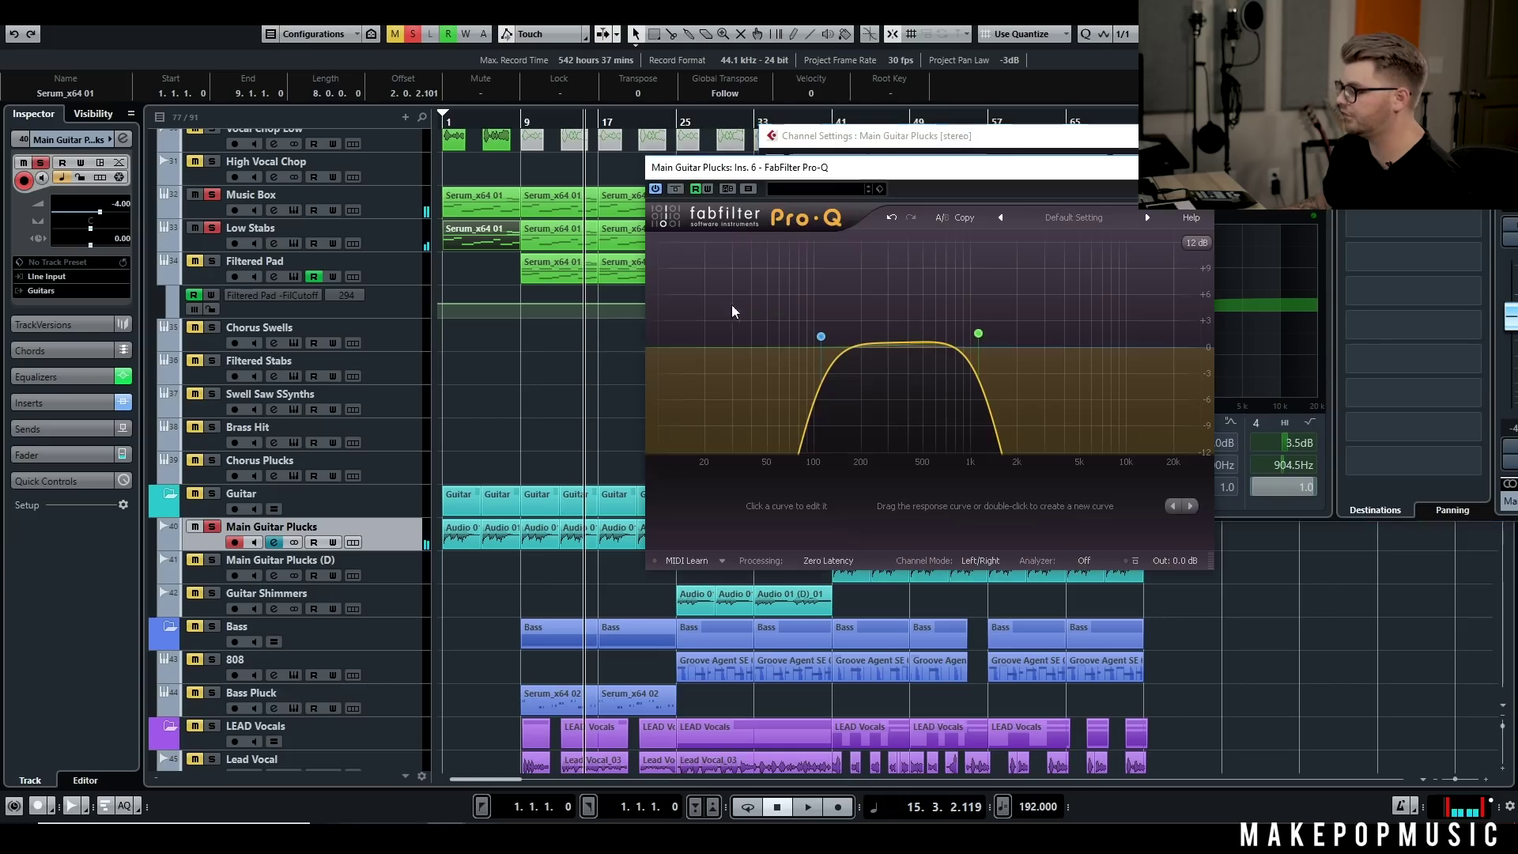
{"action": "left_click", "coordinate": [524, 126]}
{"action": "key", "text": "space"}
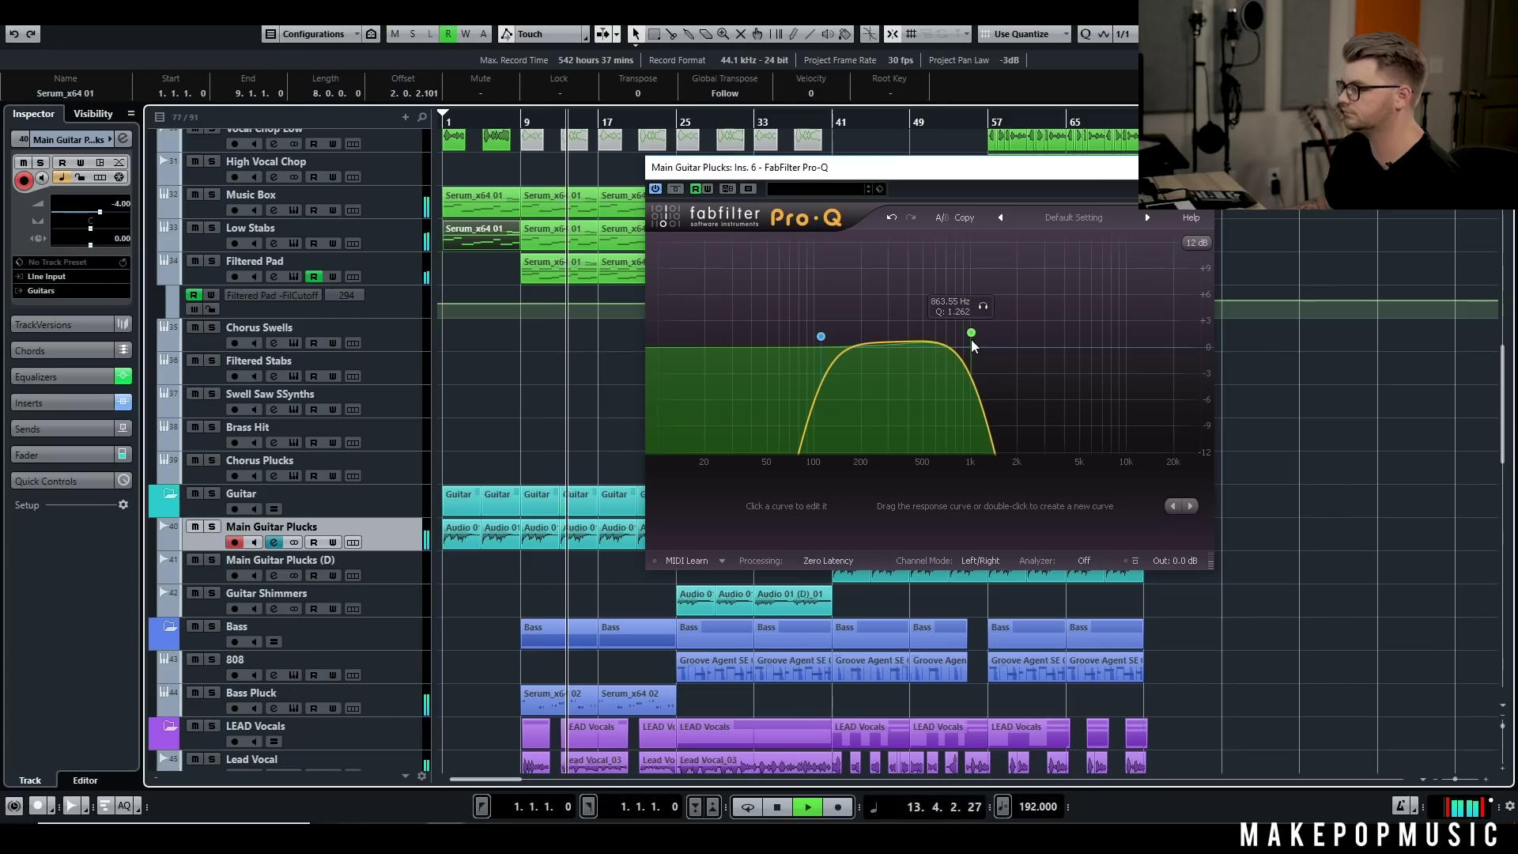
{"action": "key", "text": "space"}
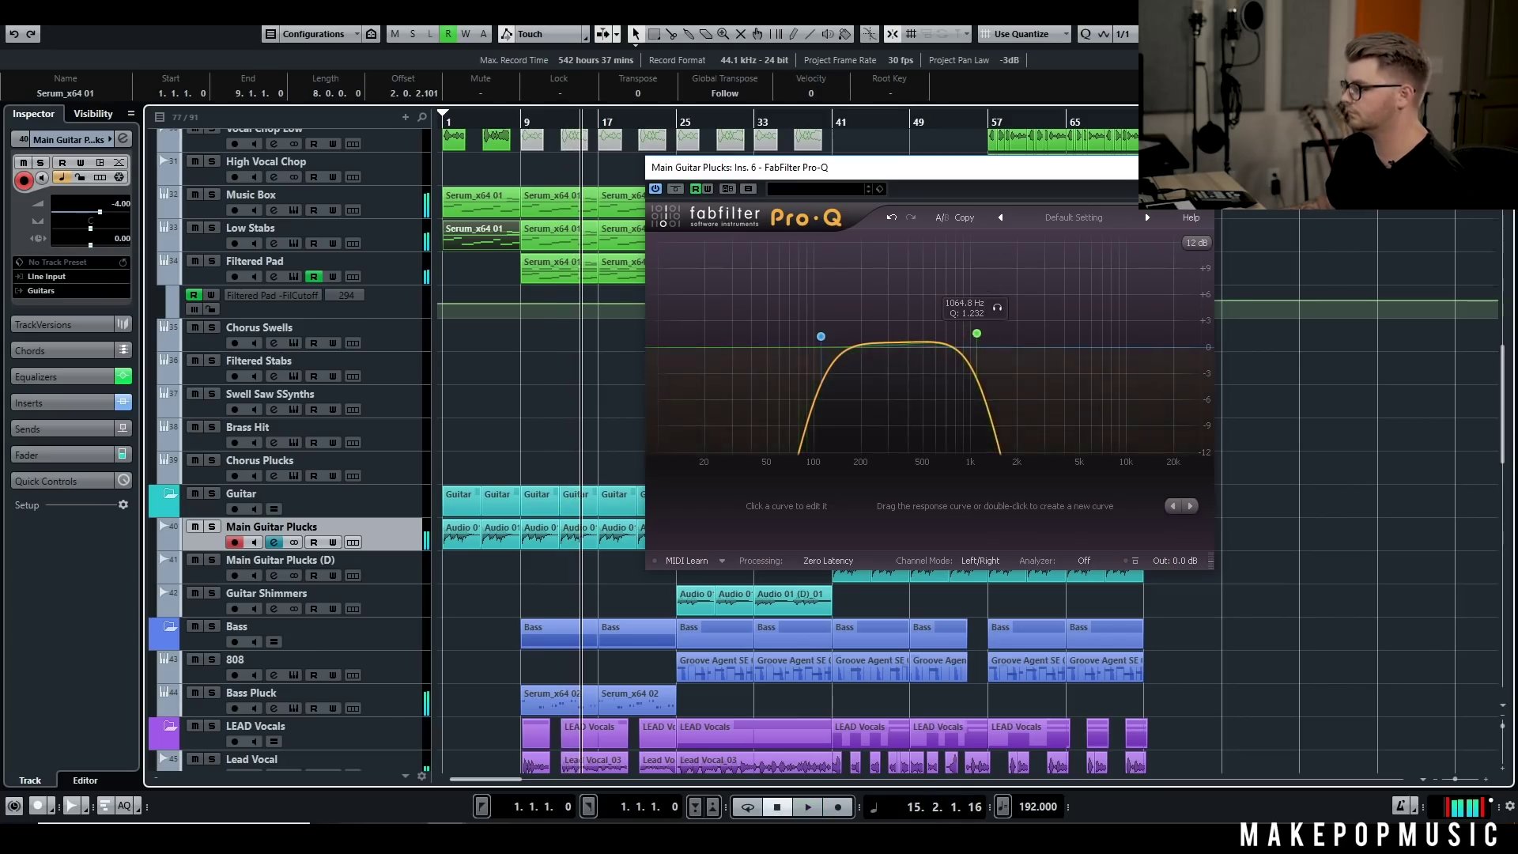
{"action": "left_click", "coordinate": [1198, 167]}
Step: Solo Main Guitar Plucks and play it from bar 25, remove the solo during playback, and stop
{"action": "left_click", "coordinate": [674, 124]}
{"action": "left_click", "coordinate": [212, 526]}
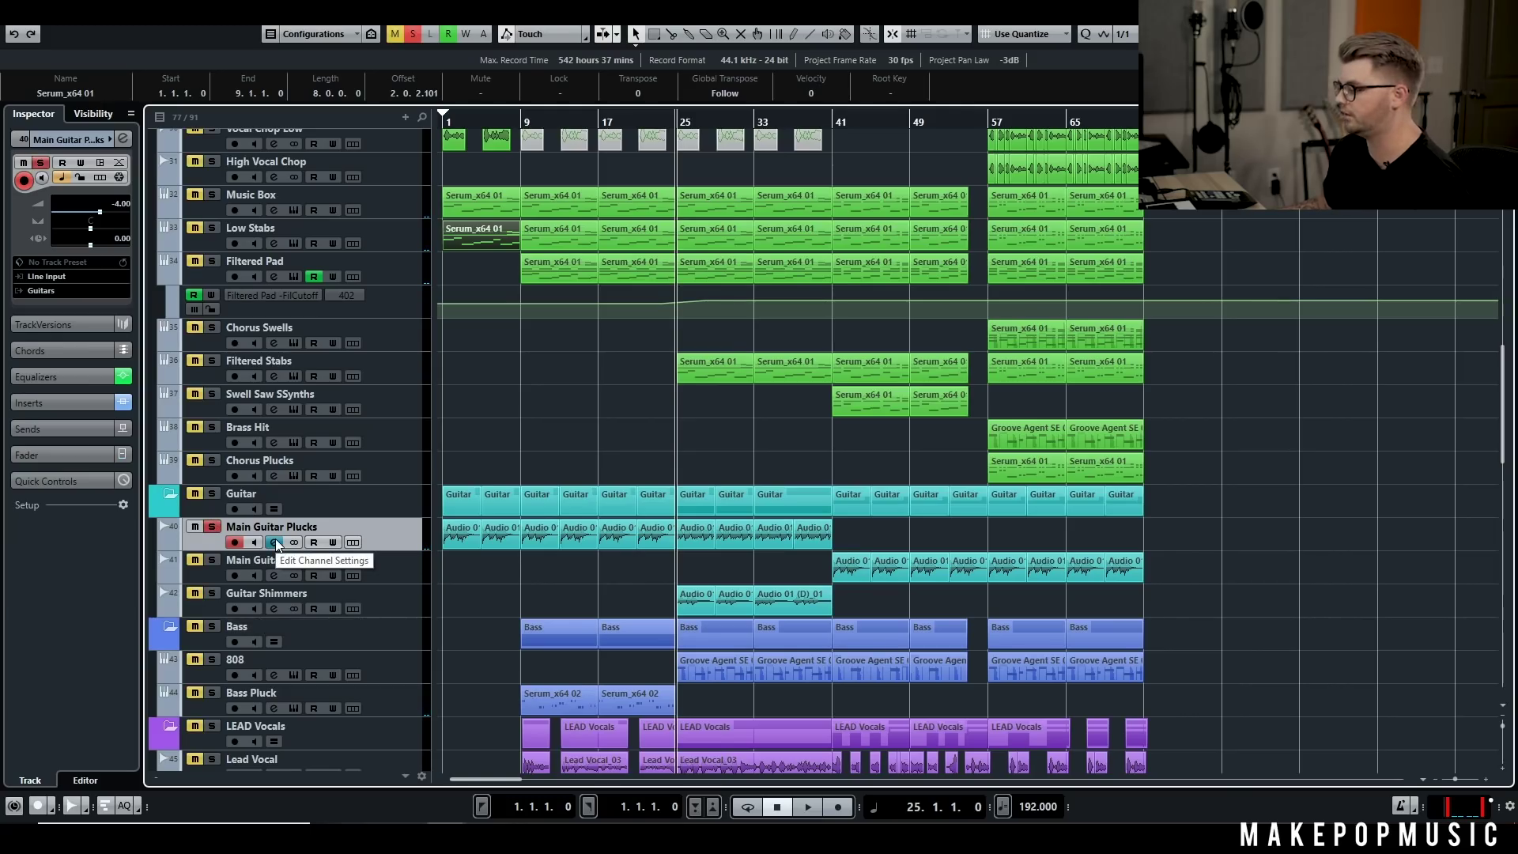
{"action": "left_click", "coordinate": [275, 542]}
{"action": "key", "text": "space"}
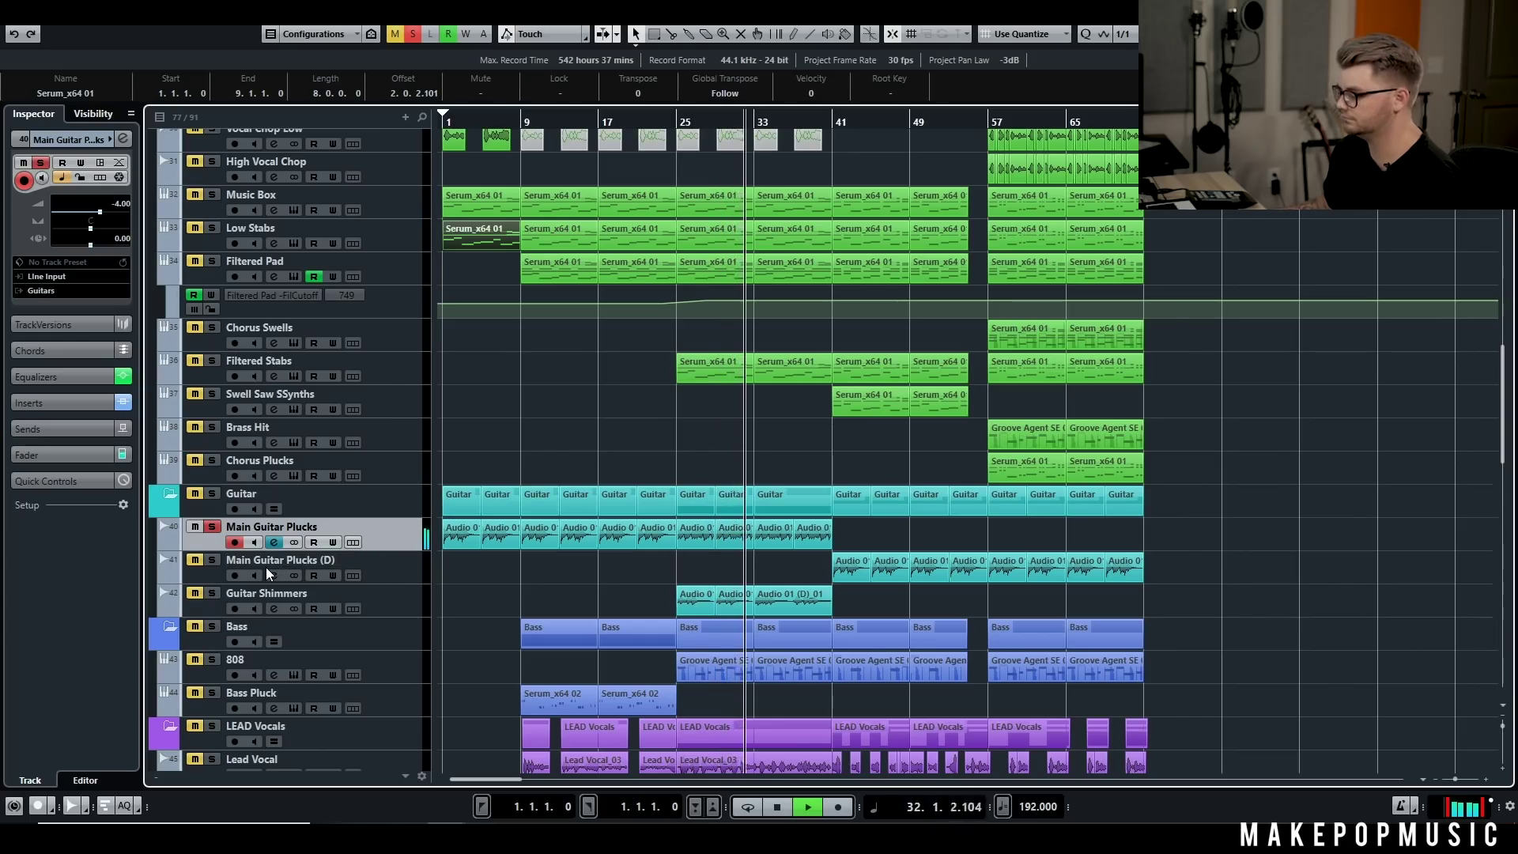
{"action": "left_click", "coordinate": [211, 526]}
{"action": "key", "text": "space"}
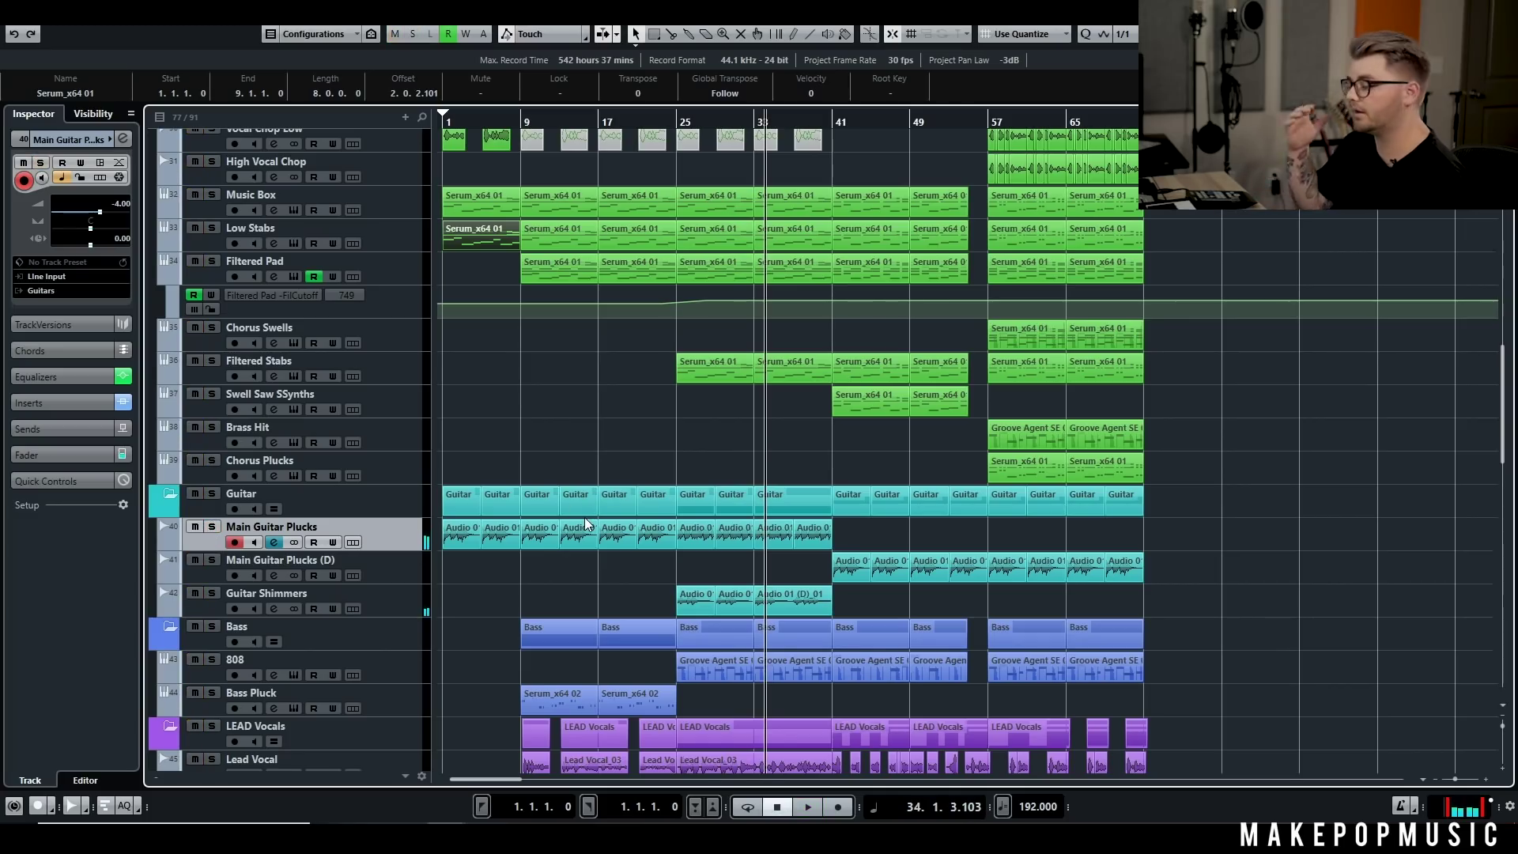
Step: Select the Main Guitar Plucks clips before bar 25, select those from bar 25 to 41 instead, and reposition the playhead for playback
{"action": "left_click_drag", "start_coordinate": [648, 556], "coordinate": [431, 532]}
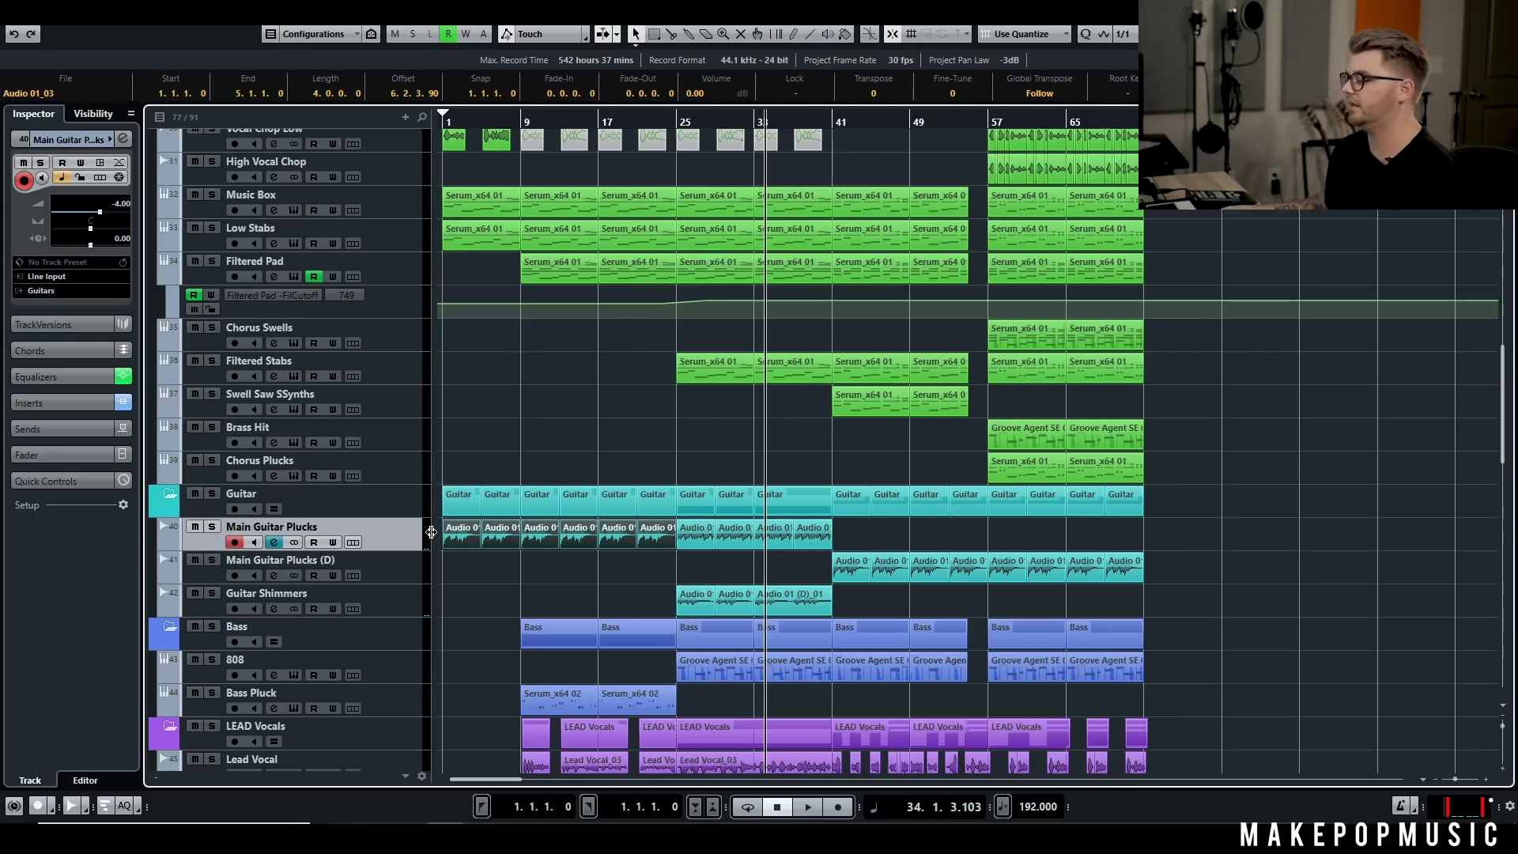
{"action": "left_click", "coordinate": [700, 535]}
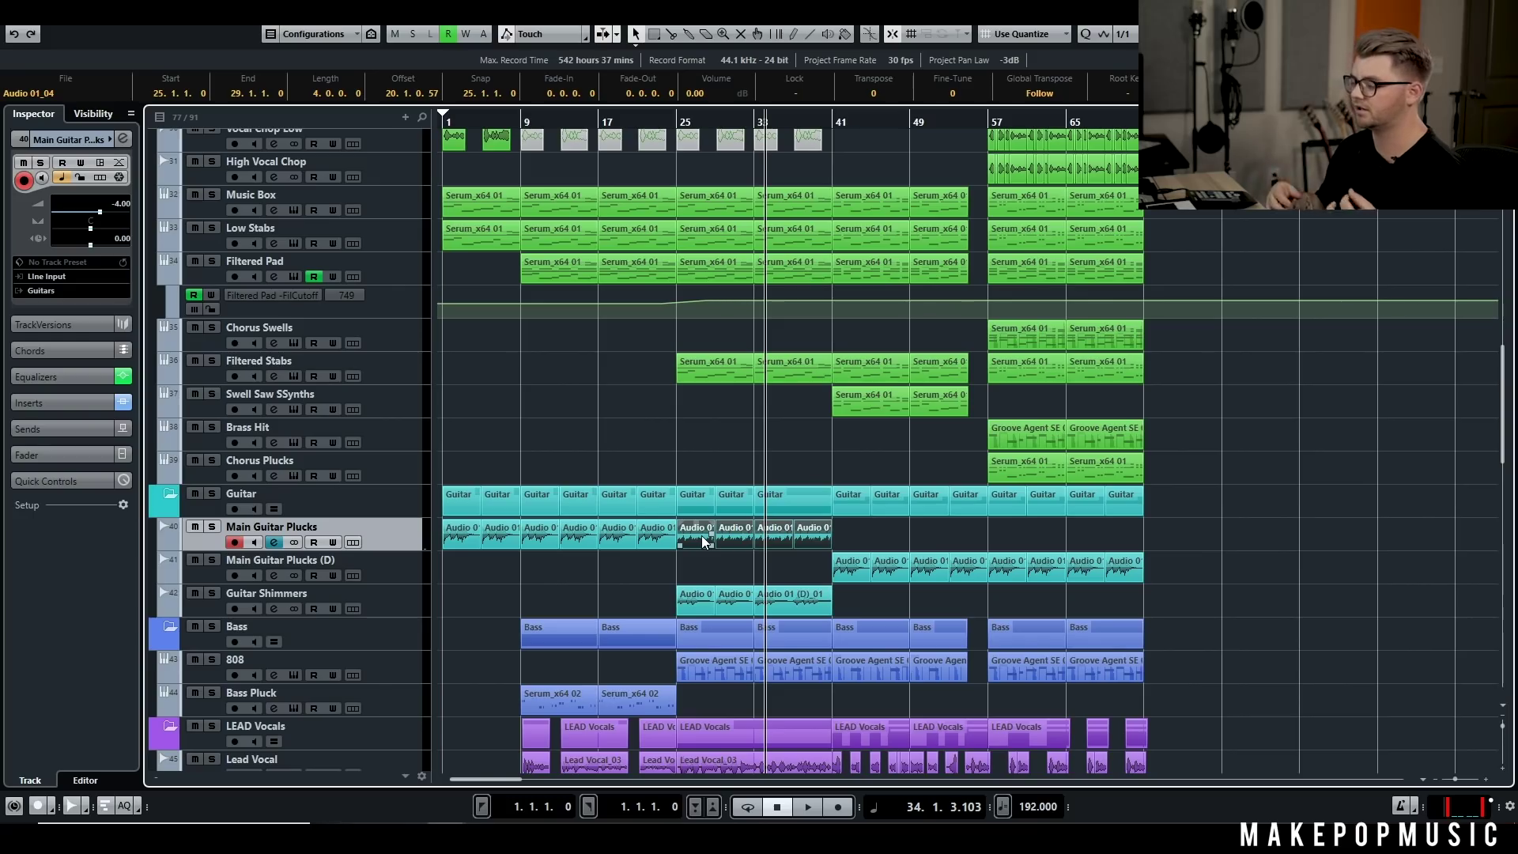
{"action": "key", "text": "space"}
{"action": "key", "text": "Home"}
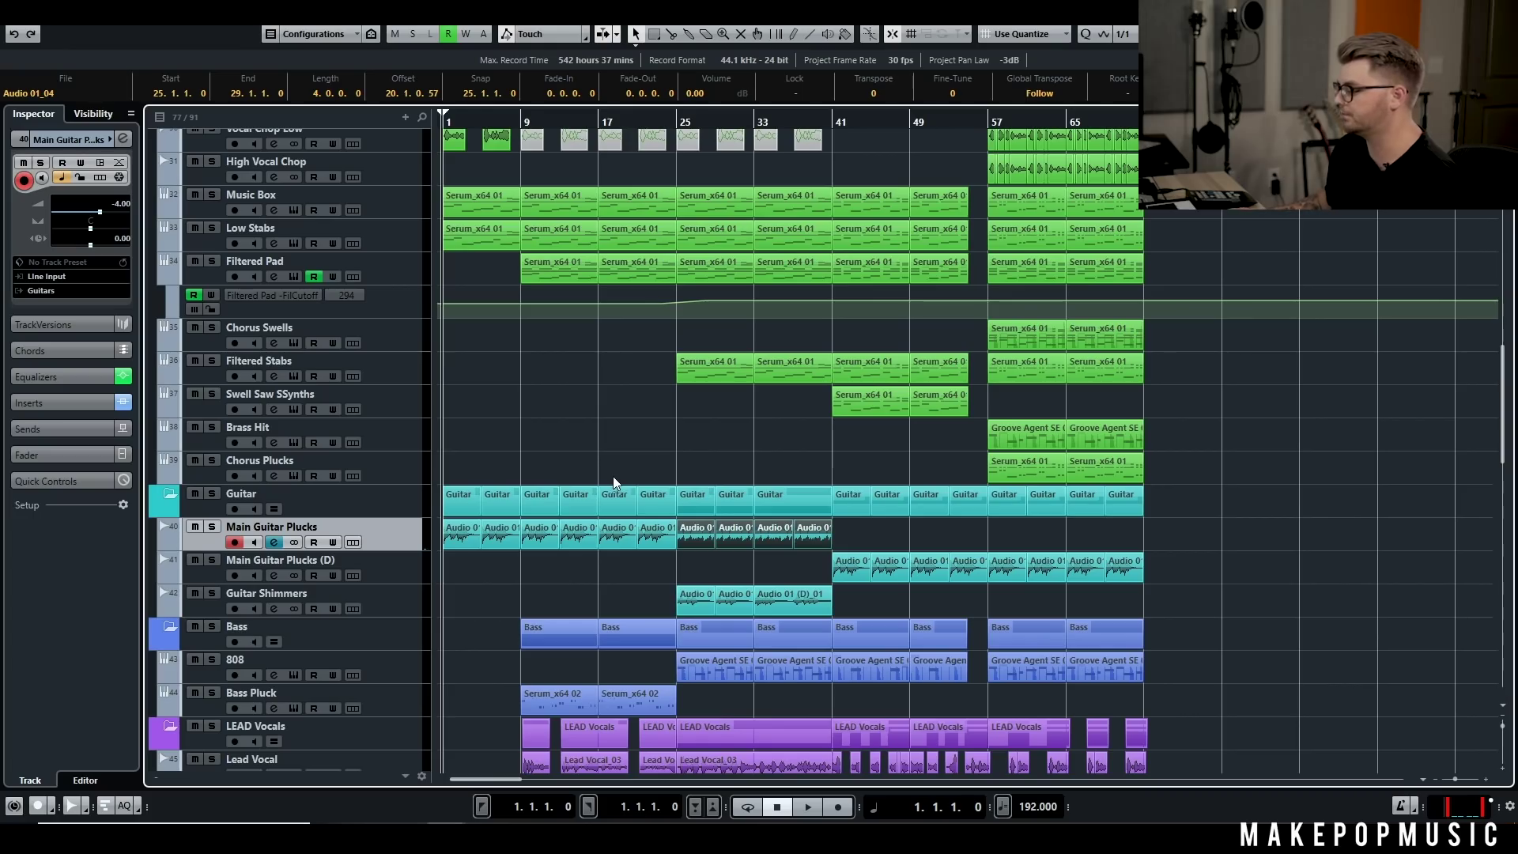
{"action": "left_click", "coordinate": [673, 125]}
{"action": "key", "text": "space"}
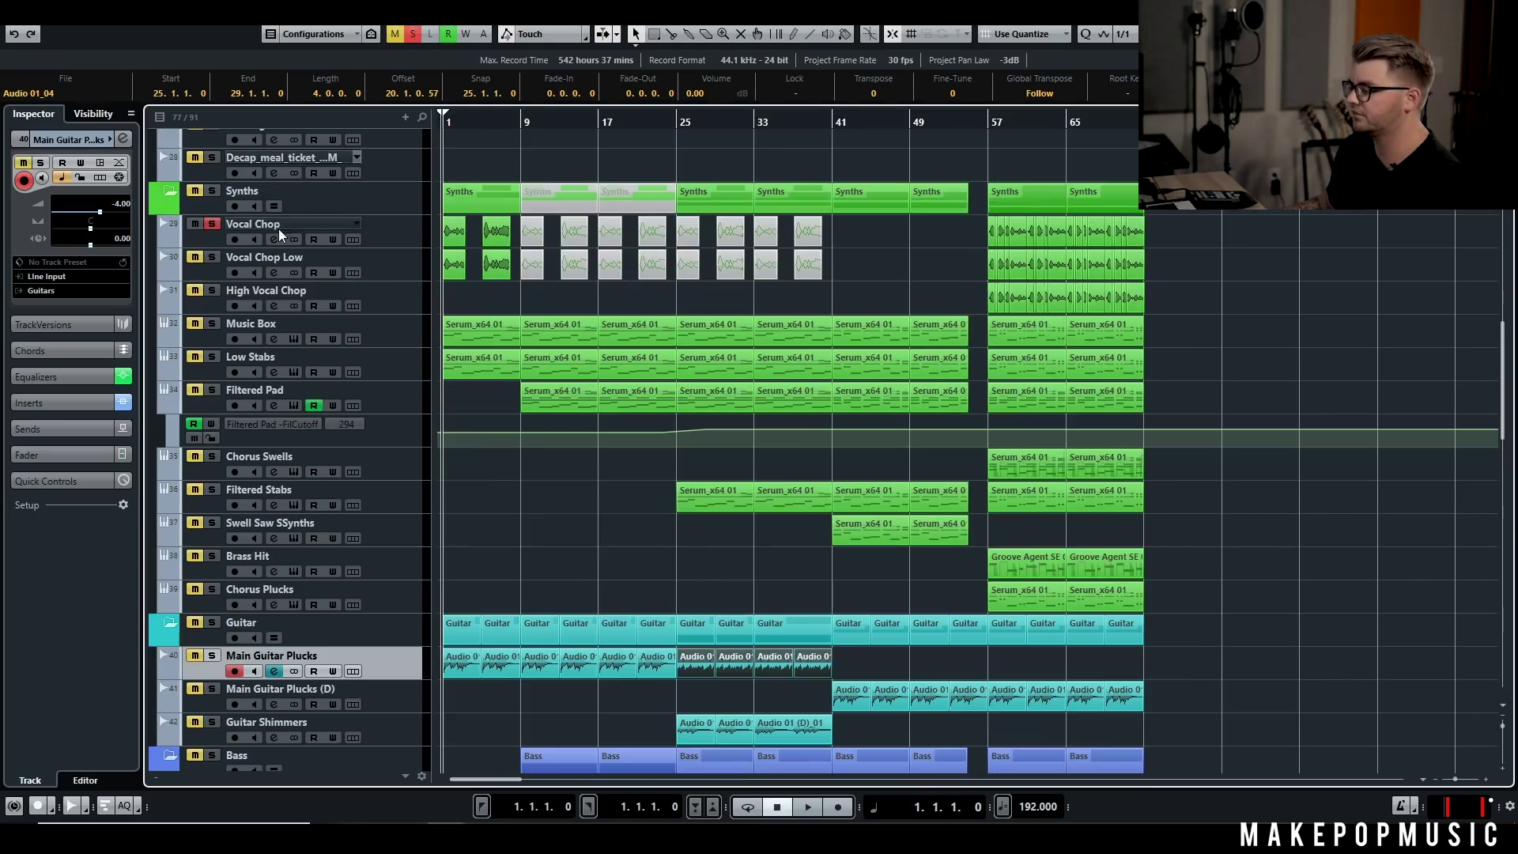
Step: Open the soloed Vocal Chop track's channel settings, bypass all of its inserts and play it from bar 1
{"action": "left_click", "coordinate": [275, 238]}
{"action": "left_click", "coordinate": [774, 194]}
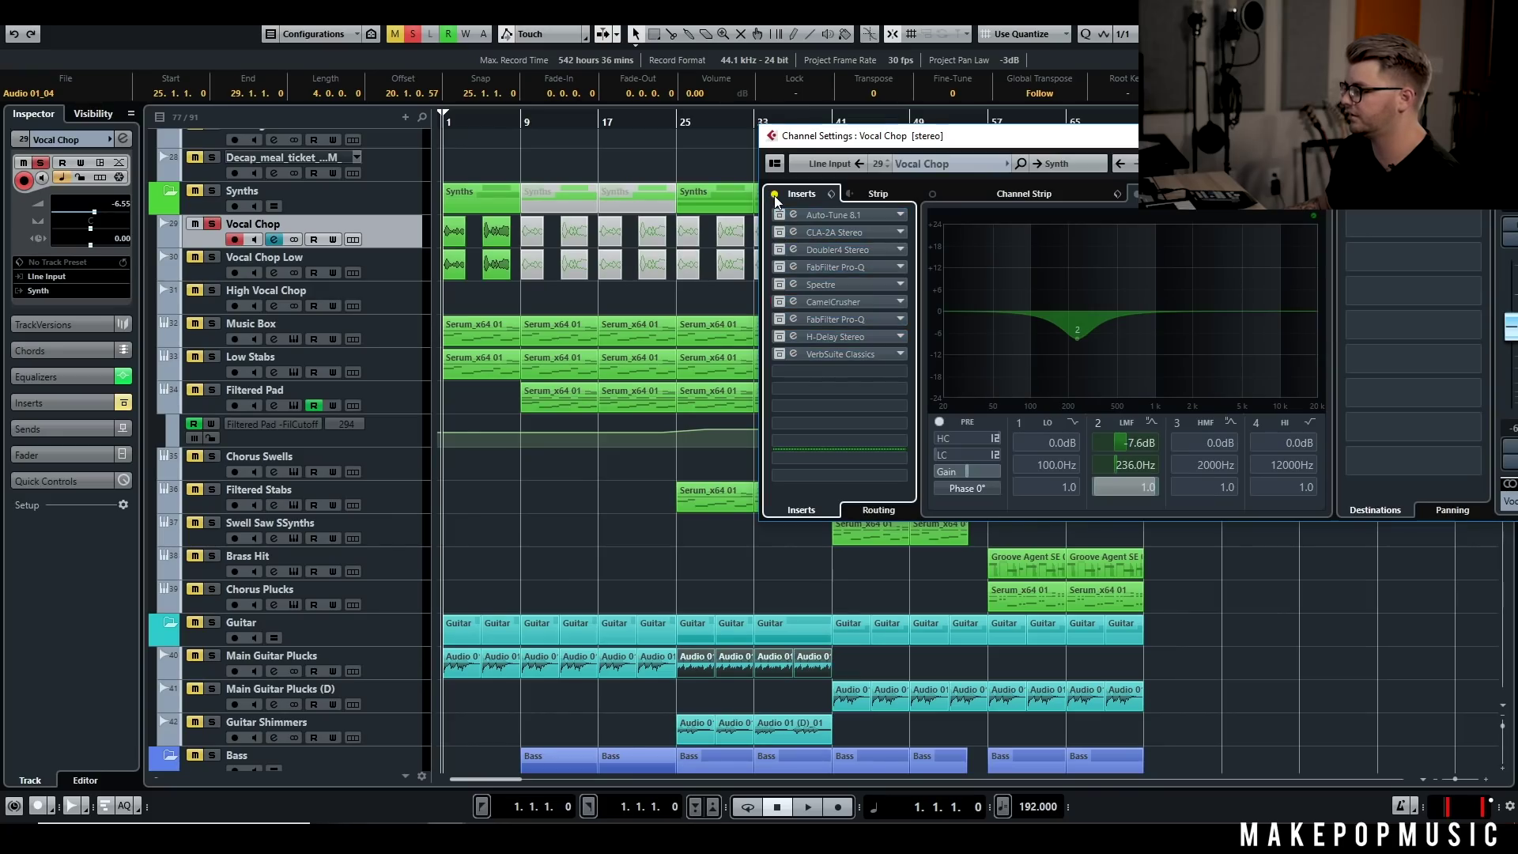
{"action": "key", "text": "space"}
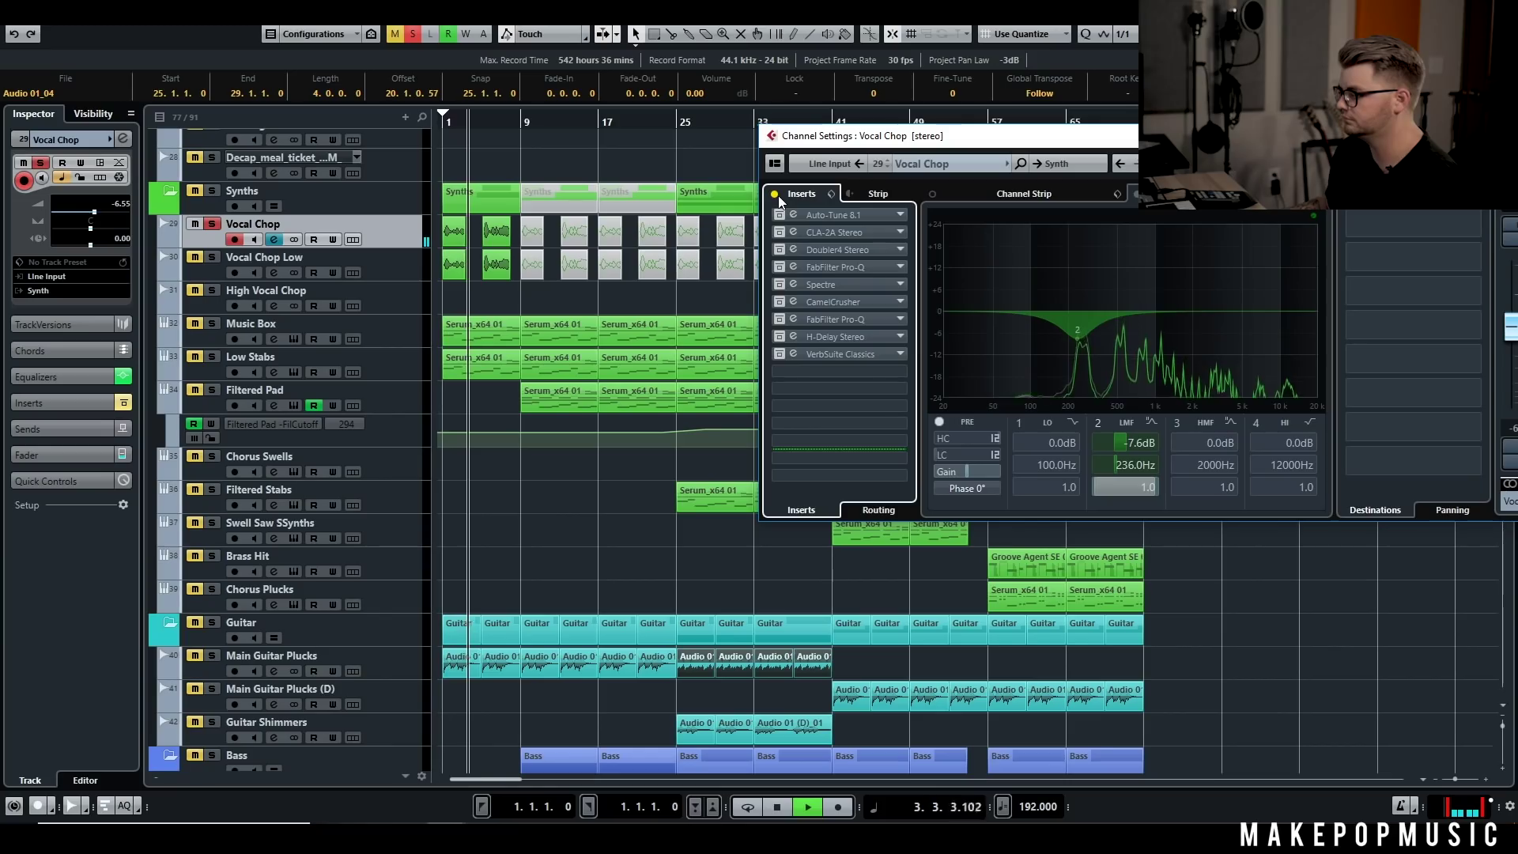
Step: Enable only the Auto-Tune 8.1 insert on Vocal Chop and replay the track from bar 1
{"action": "left_click", "coordinate": [776, 196]}
{"action": "left_click", "coordinate": [774, 195]}
{"action": "left_click", "coordinate": [779, 215]}
{"action": "left_click", "coordinate": [443, 122]}
{"action": "key", "text": "space"}
{"action": "left_click", "coordinate": [276, 242]}
{"action": "left_click", "coordinate": [275, 241]}
{"action": "left_click", "coordinate": [822, 215]}
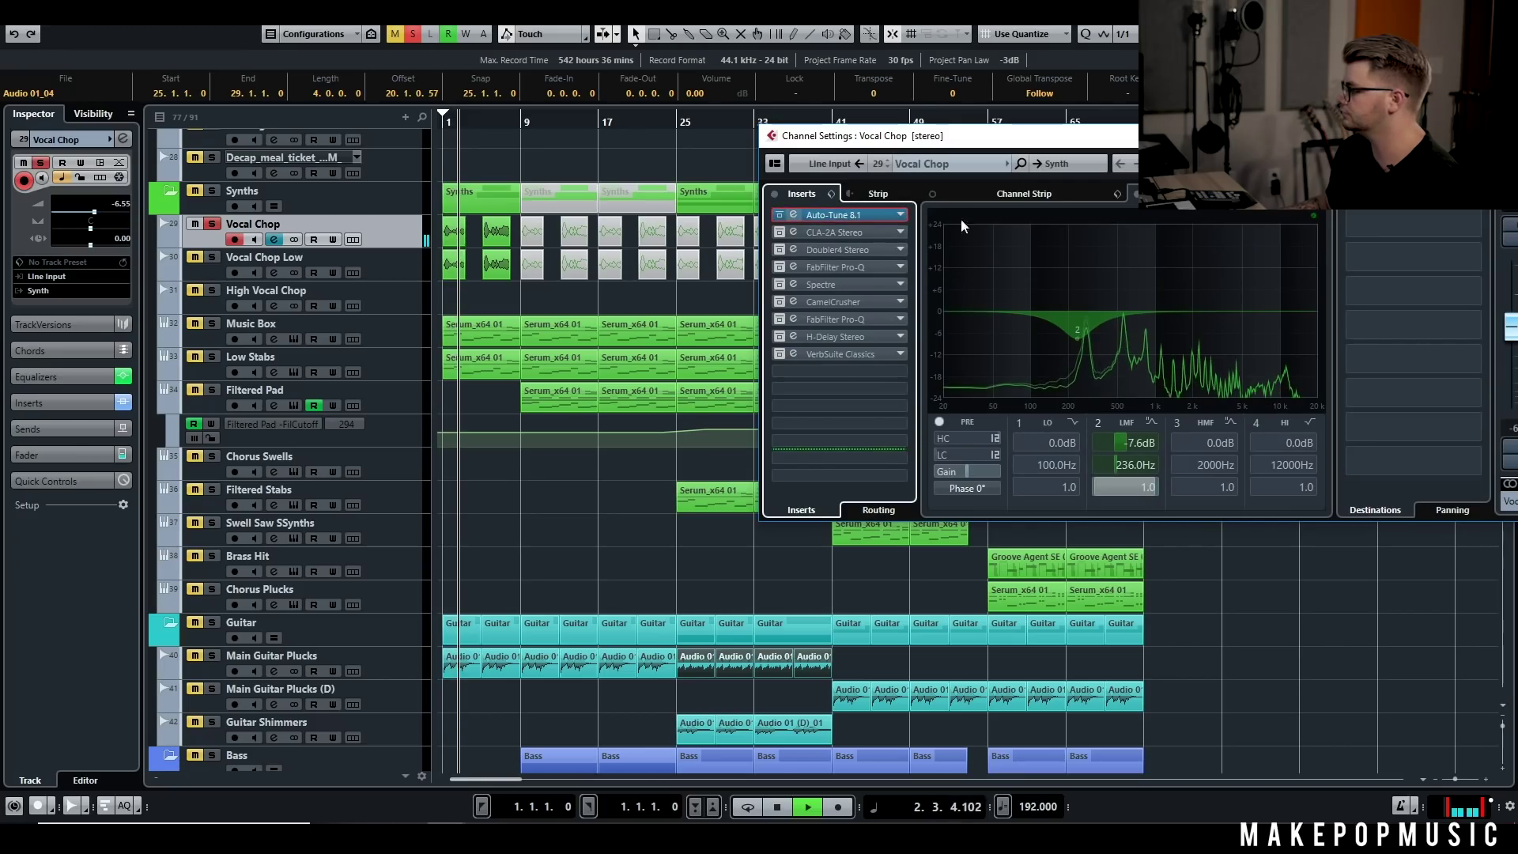
Step: Stop playback, enable the CLA-2A Stereo and Doubler4 Stereo inserts on Vocal Chop, and play the soloed track
{"action": "left_click", "coordinate": [1160, 388]}
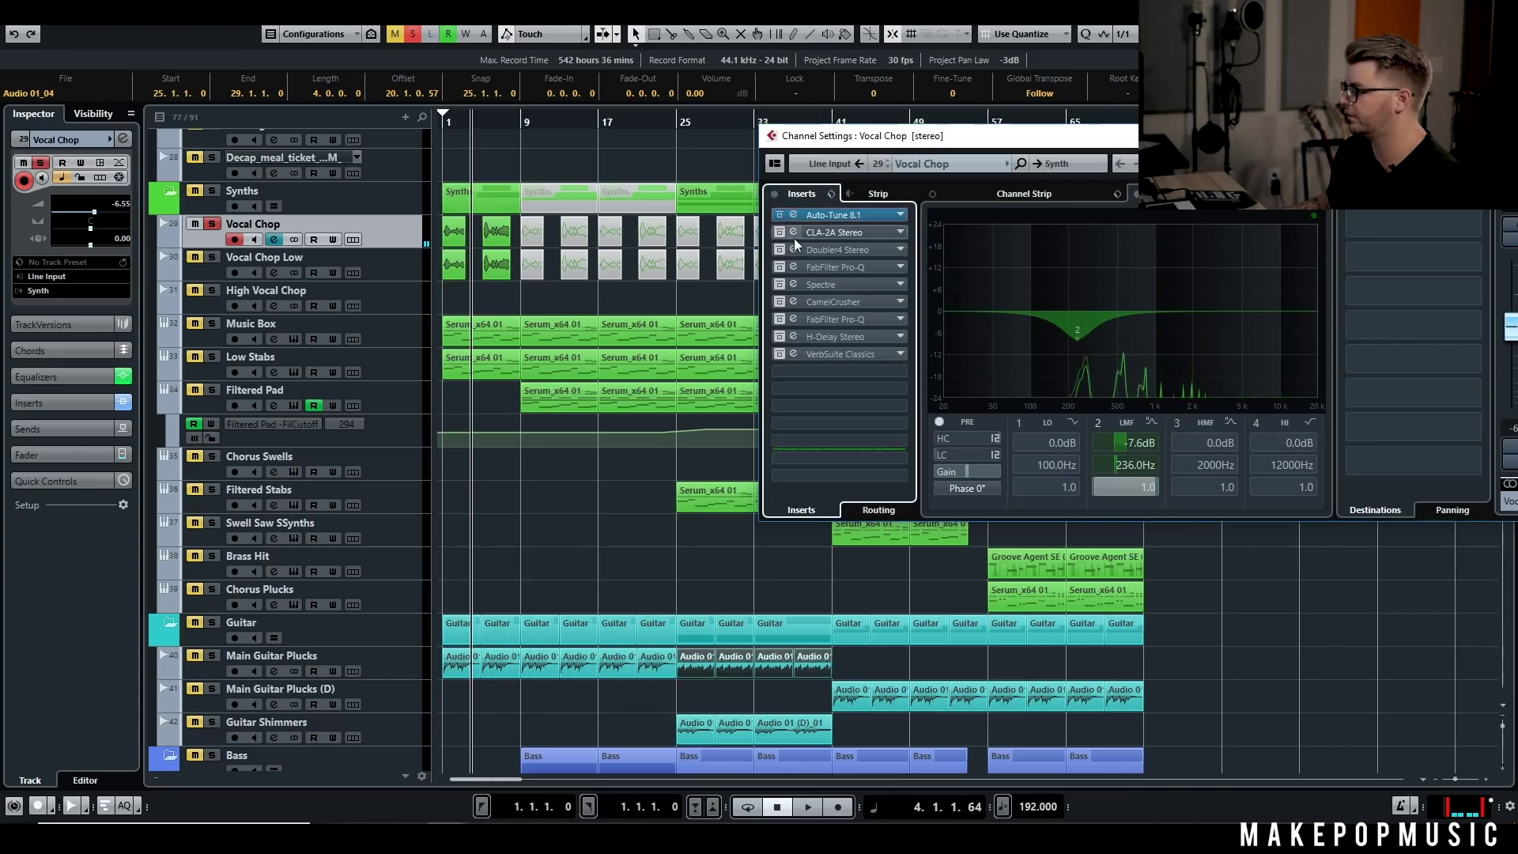
{"action": "left_click", "coordinate": [780, 249]}
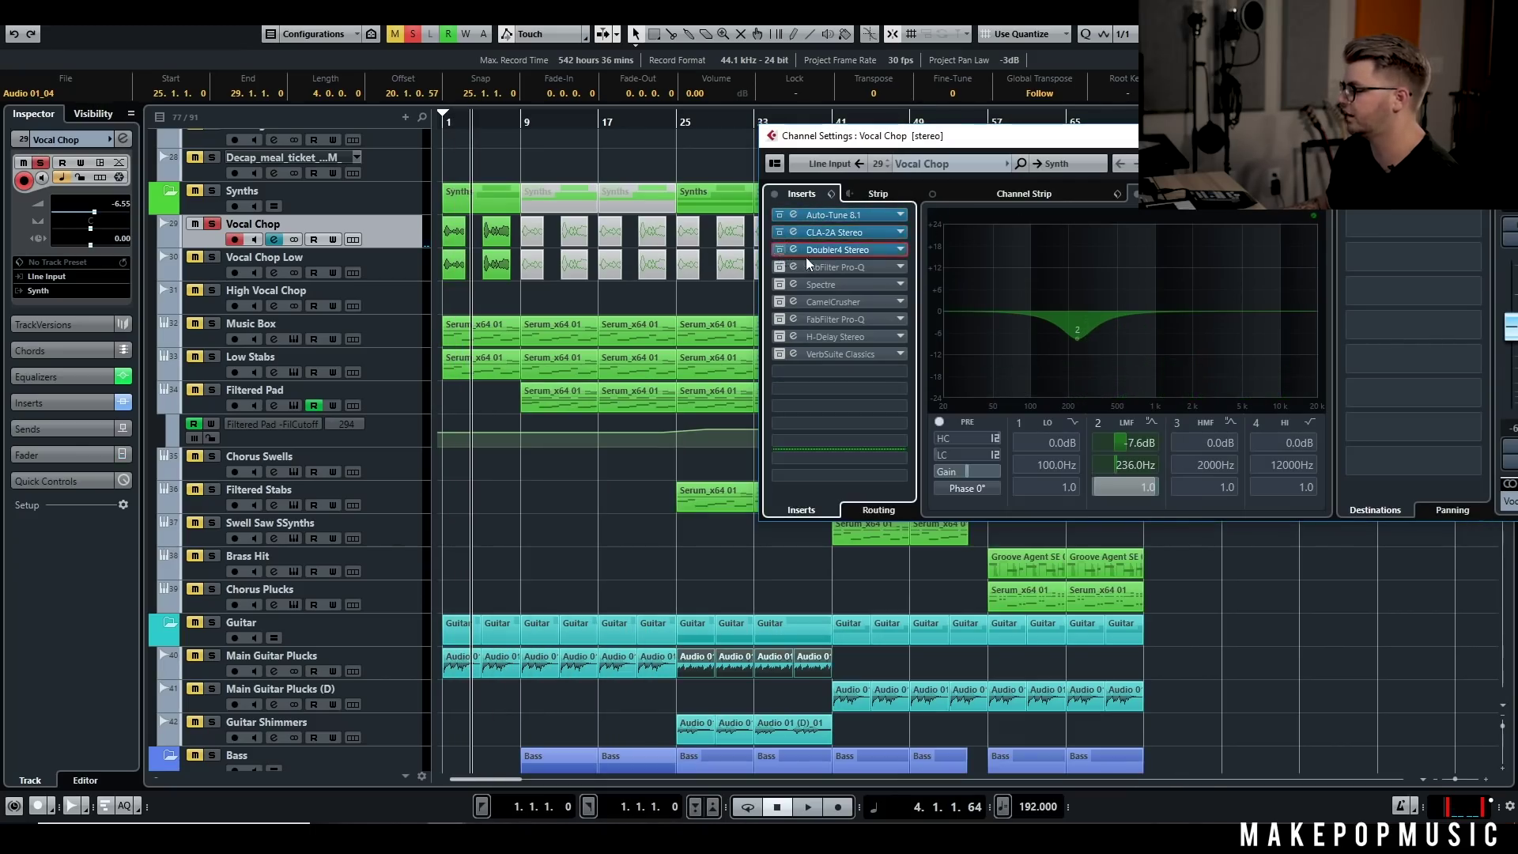
{"action": "key", "text": "space"}
{"action": "left_click", "coordinate": [269, 240]}
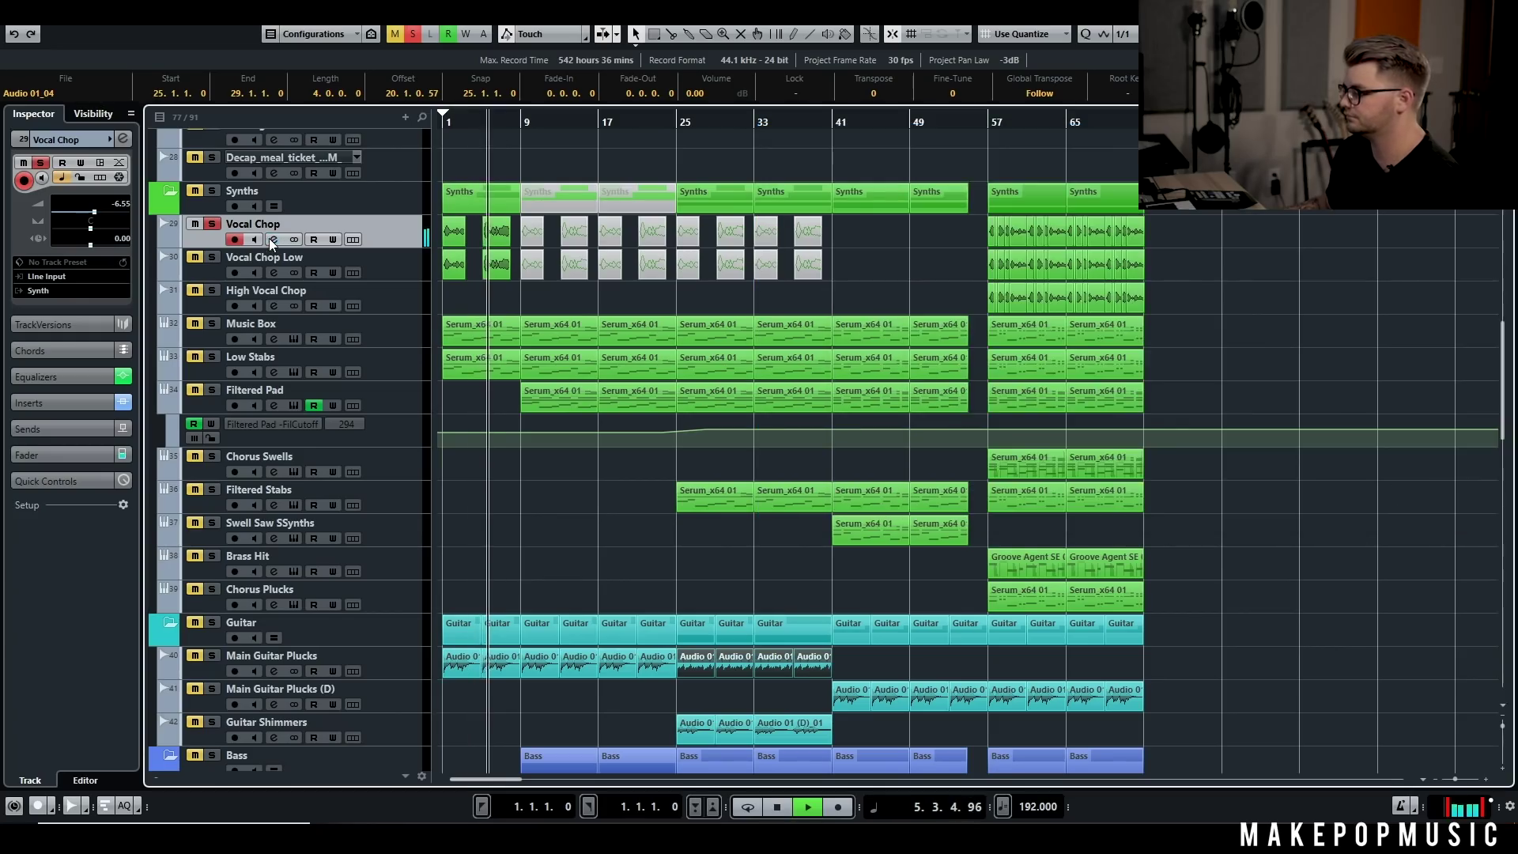
{"action": "left_click", "coordinate": [269, 239]}
Step: Enable the first FabFilter Pro-Q and the Spectre inserts on Vocal Chop, then inspect Spectre's settings and close its window
{"action": "left_click", "coordinate": [780, 267]}
{"action": "key", "text": "space"}
{"action": "left_click", "coordinate": [828, 287]}
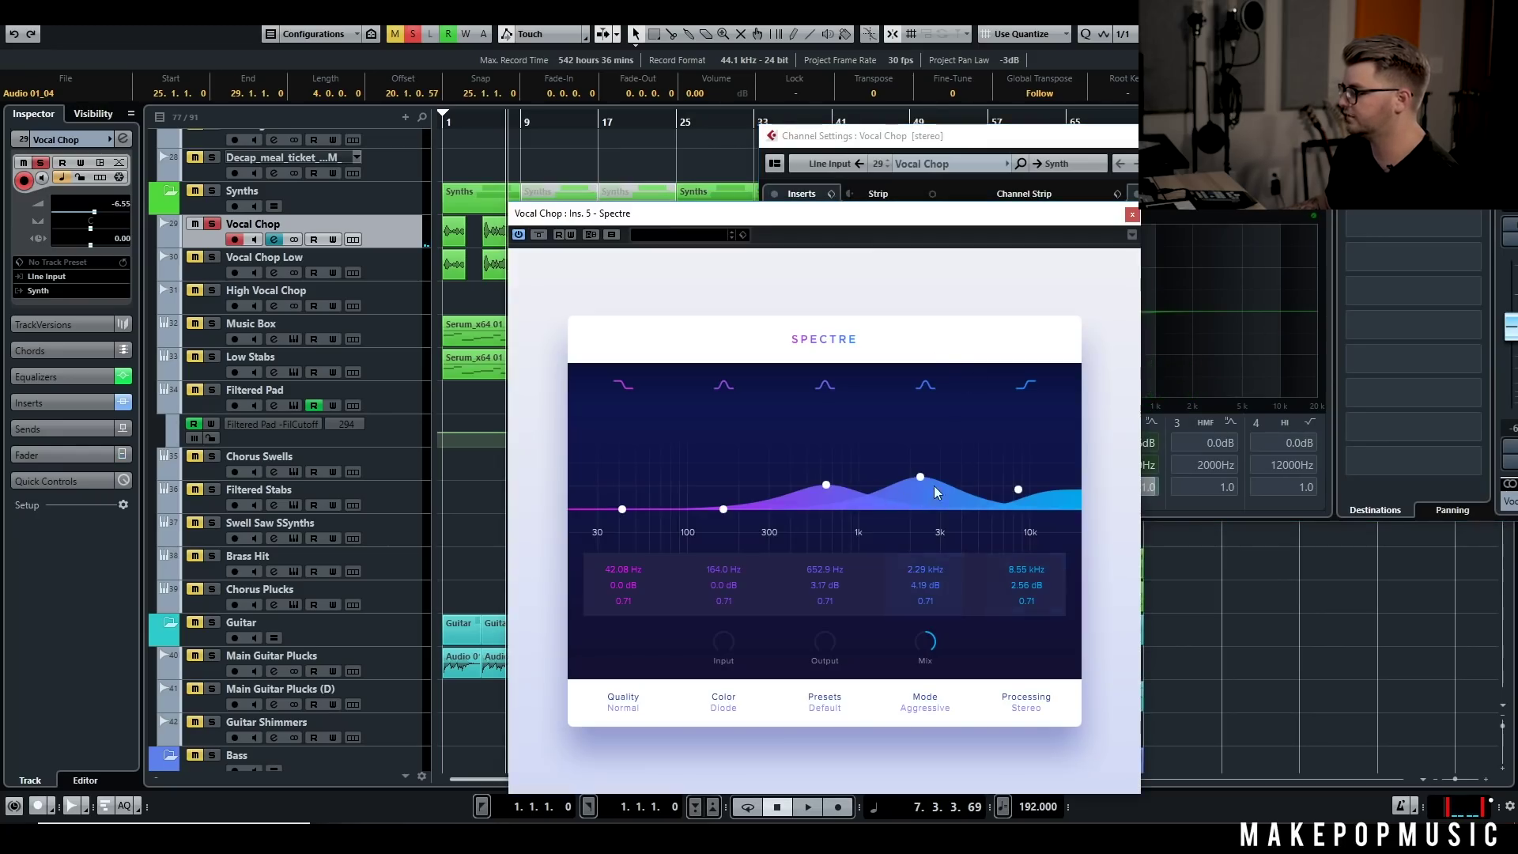
{"action": "left_click_drag", "start_coordinate": [894, 224], "coordinate": [812, 134]}
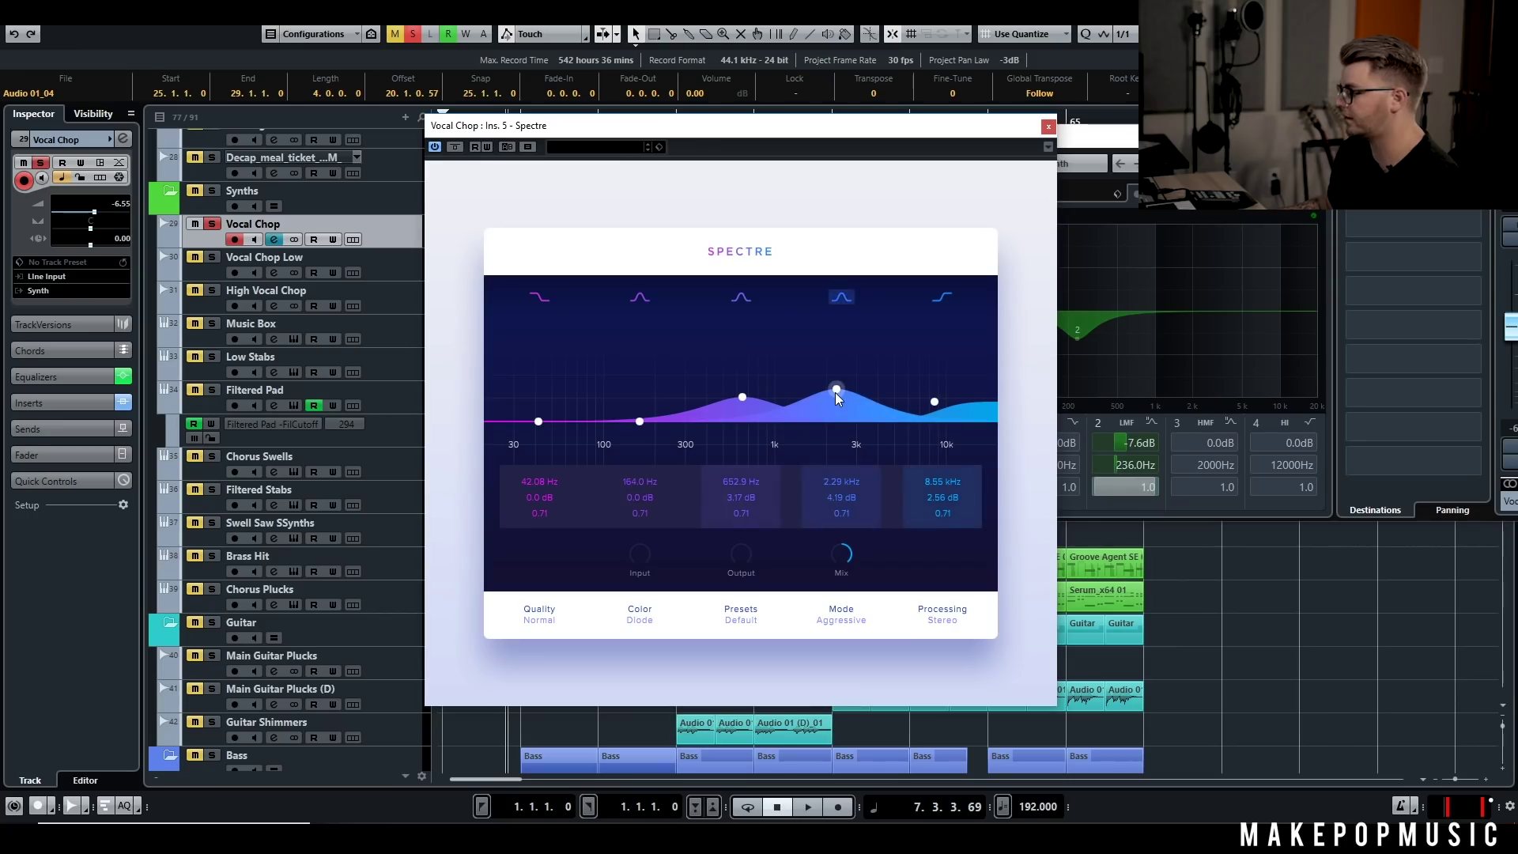
{"action": "left_click", "coordinate": [1048, 126]}
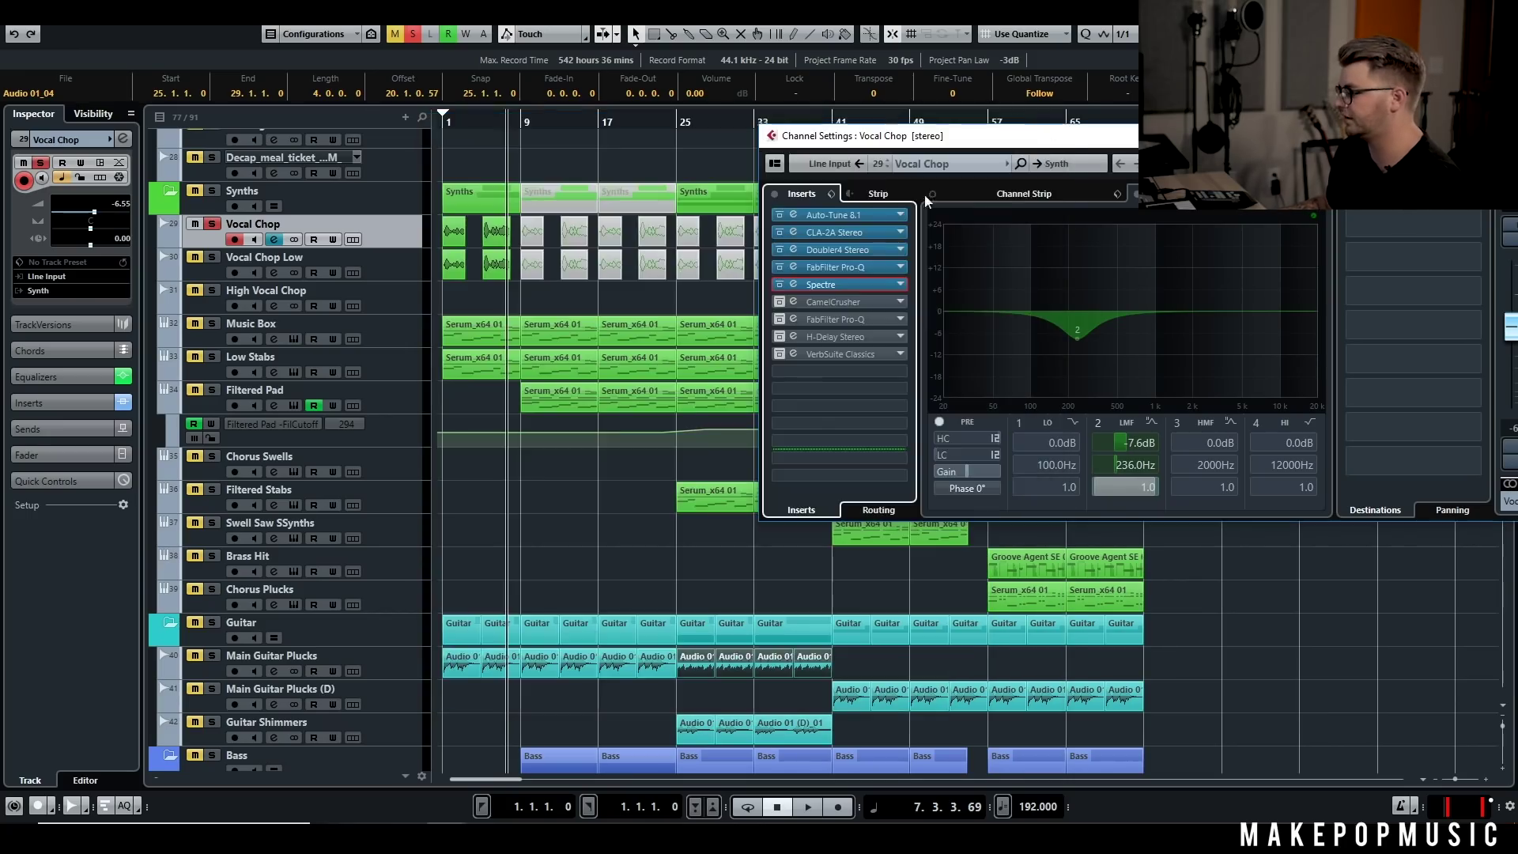
Step: Enable the CamelCrusher insert on Vocal Chop and replay the soloed track from bar 1
{"action": "left_click", "coordinate": [869, 299]}
{"action": "left_click", "coordinate": [886, 265]}
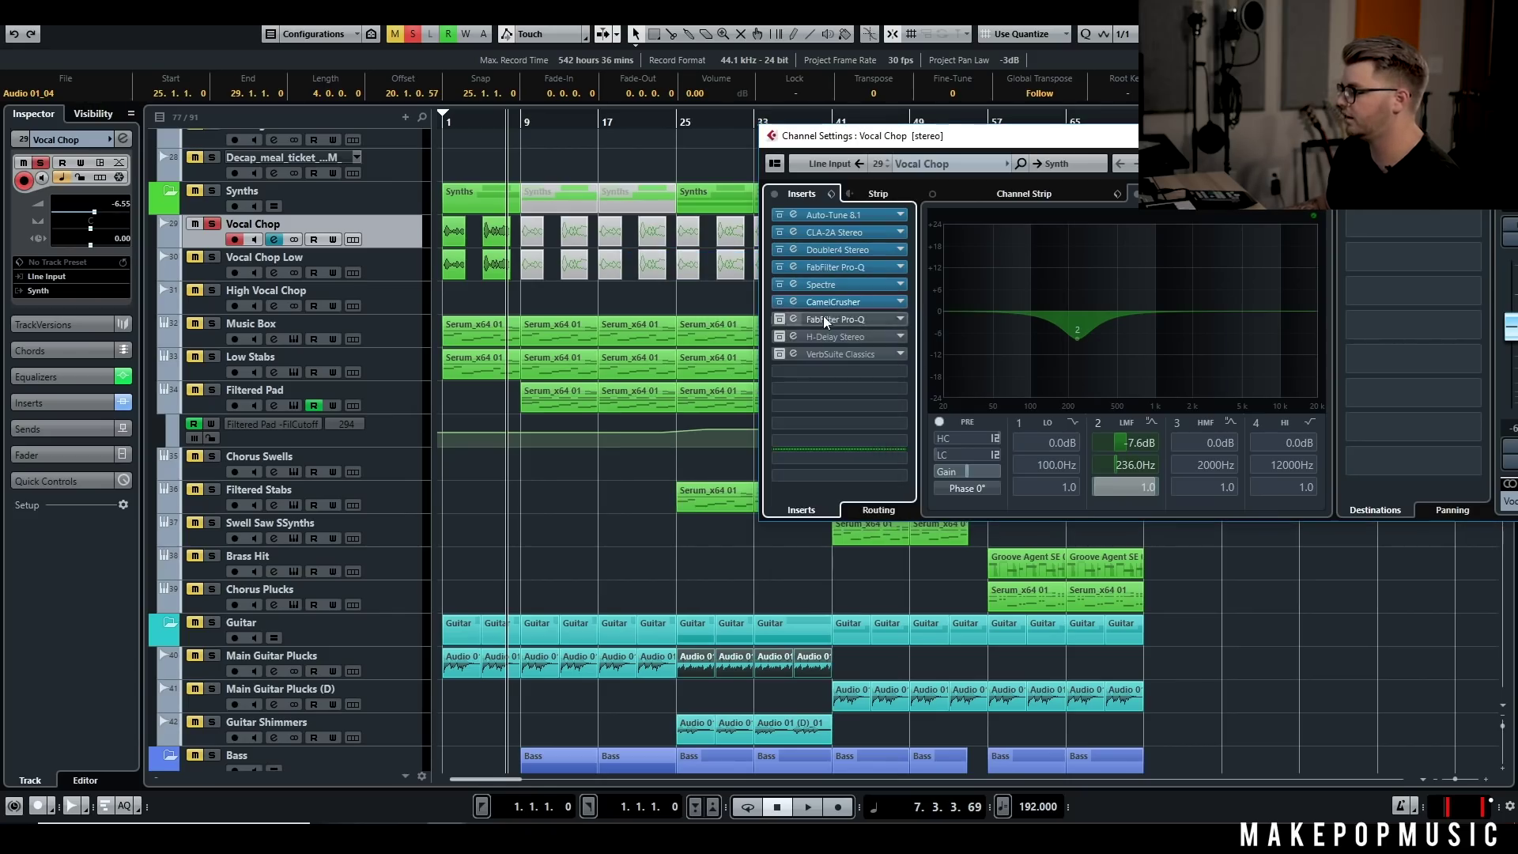
{"action": "key", "text": "space"}
{"action": "left_click_drag", "start_coordinate": [500, 123], "coordinate": [441, 125]}
{"action": "left_click", "coordinate": [278, 243]}
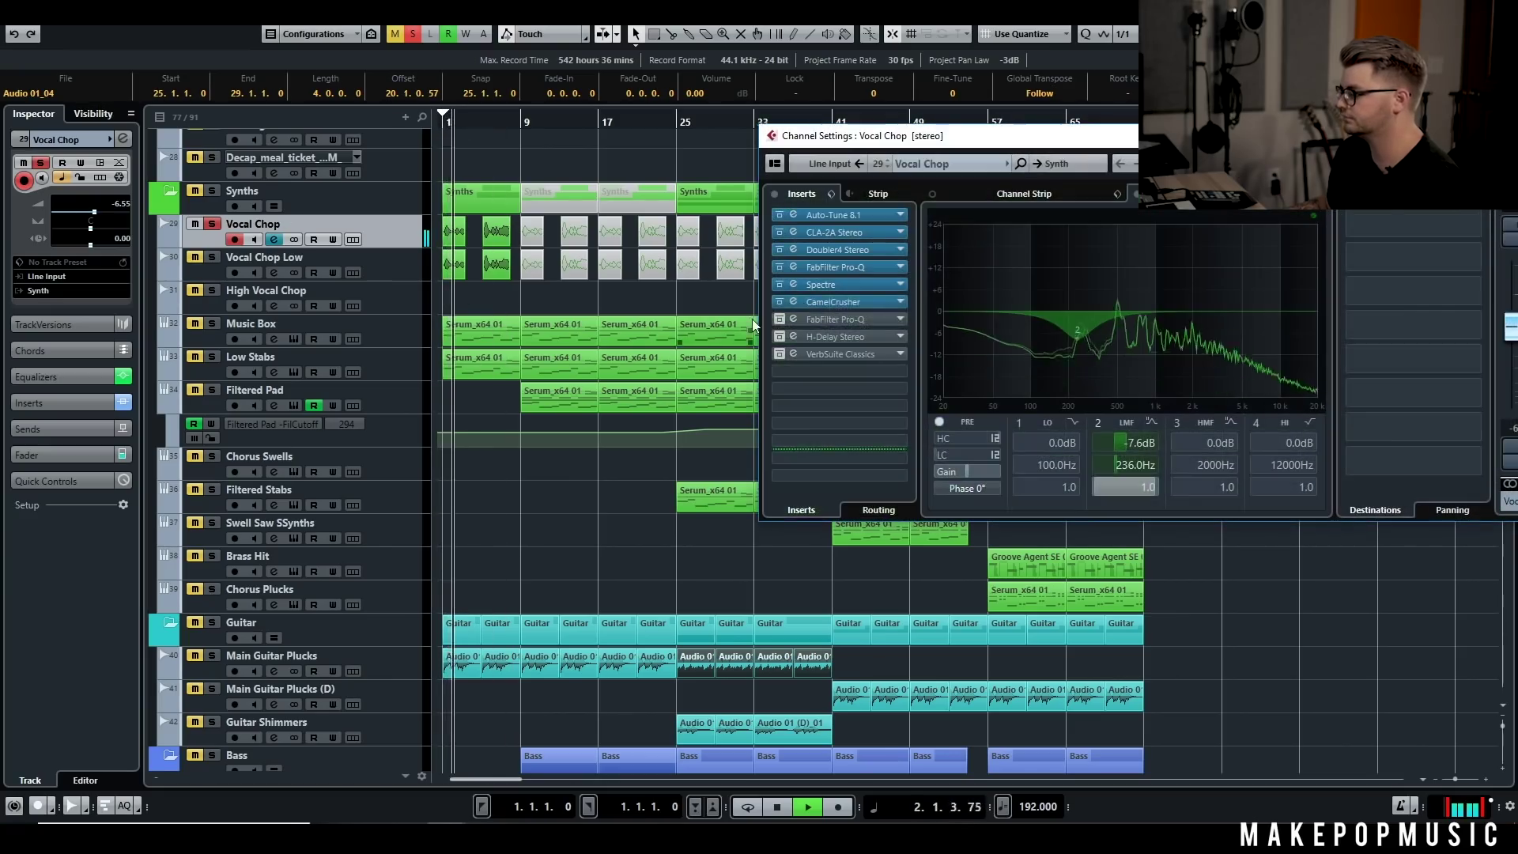
Step: Enable the second FabFilter Pro-Q, H-Delay Stereo and VerbSuite Classics inserts on Vocal Chop and audition the full chain
{"action": "left_click", "coordinate": [779, 319]}
{"action": "left_click", "coordinate": [780, 337]}
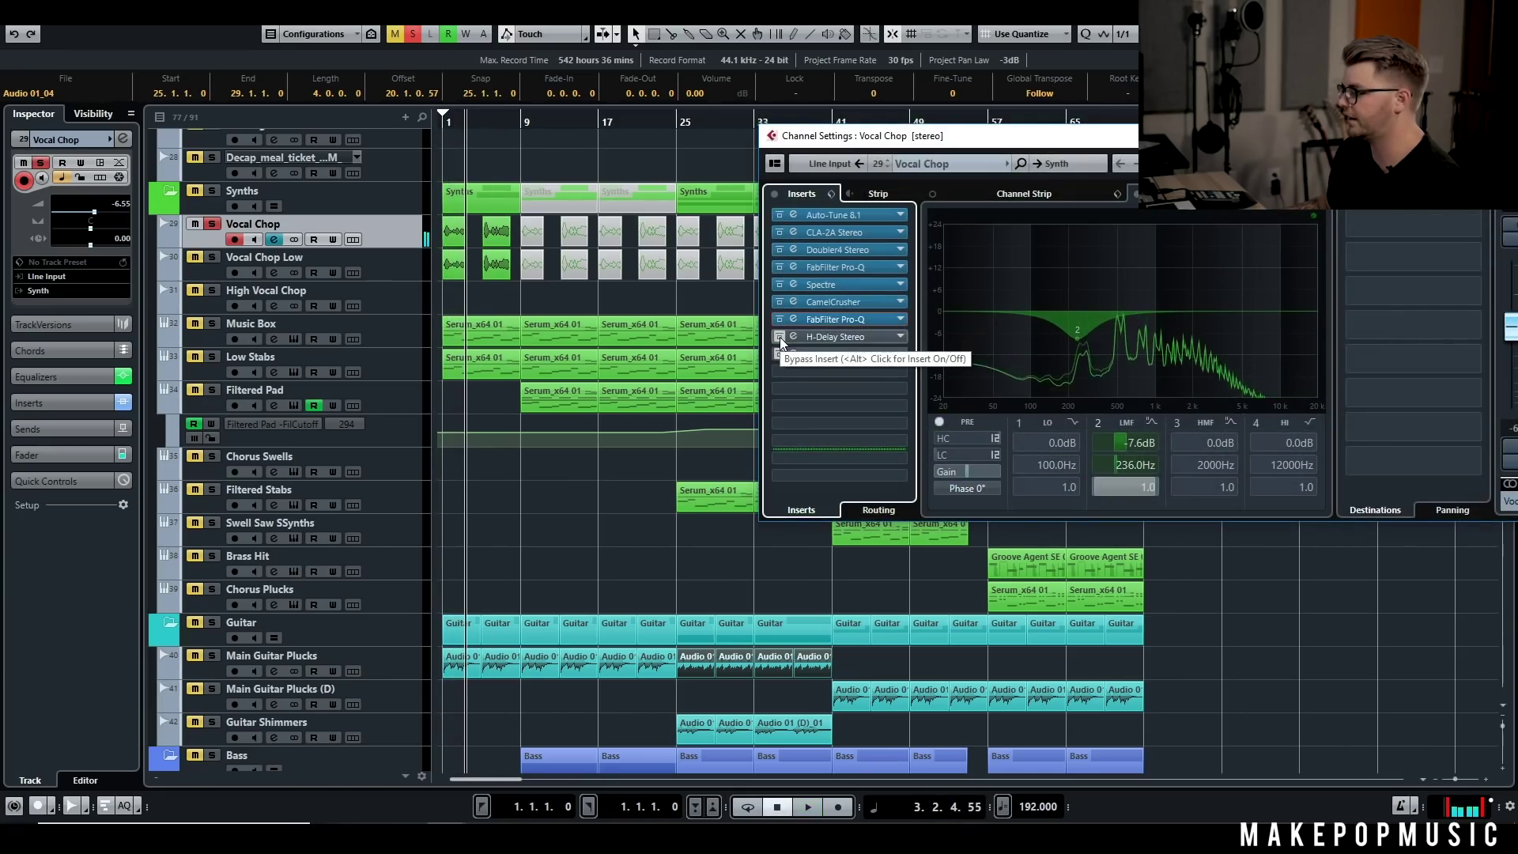
{"action": "left_click", "coordinate": [780, 354]}
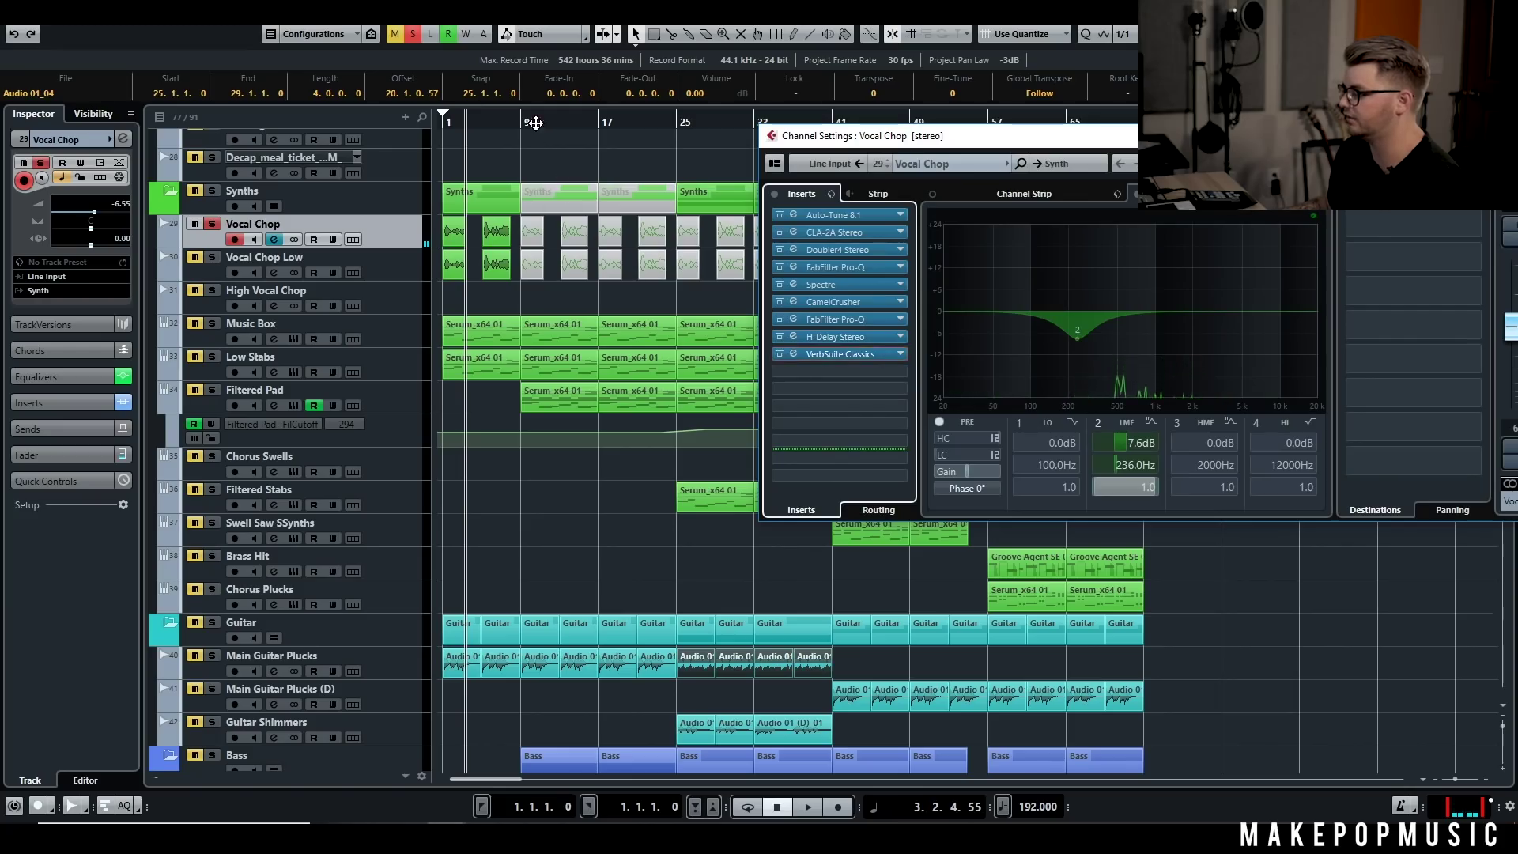
{"action": "key", "text": "space"}
Step: Clear all solos and play the full mix from bar 1, muting and unmuting Vocal Chop Low to compare
{"action": "left_click", "coordinate": [223, 34]}
{"action": "left_click", "coordinate": [413, 34]}
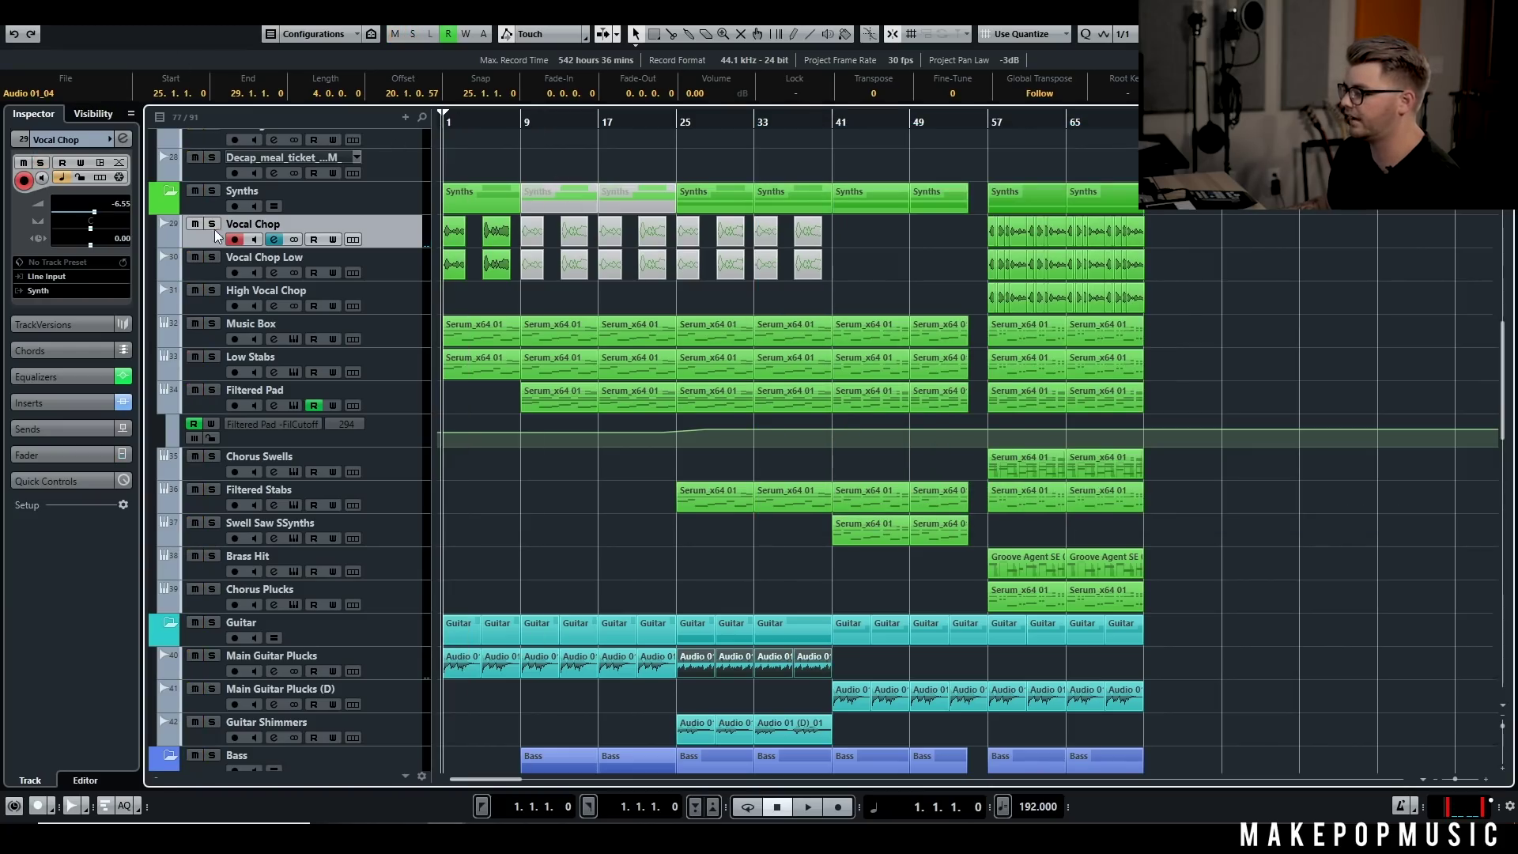
{"action": "key", "text": "space"}
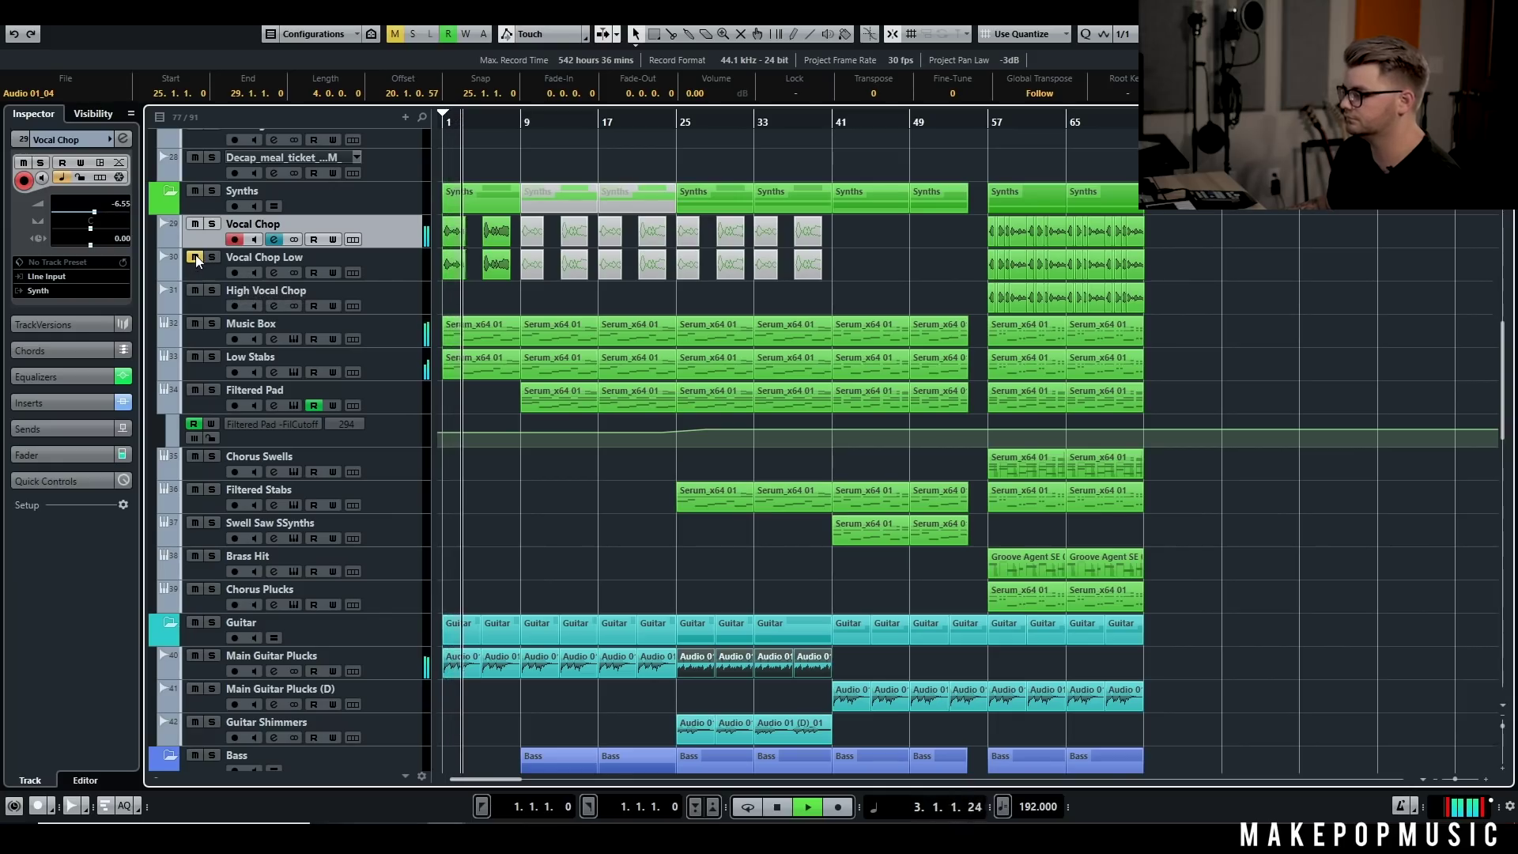
{"action": "key", "text": "space"}
{"action": "left_click", "coordinate": [195, 257]}
Step: Solo Vocal Chop Low, view its inserts and play it together with Vocal Chop, then clear all solos and stop
{"action": "left_click", "coordinate": [212, 257]}
{"action": "left_click", "coordinate": [274, 273]}
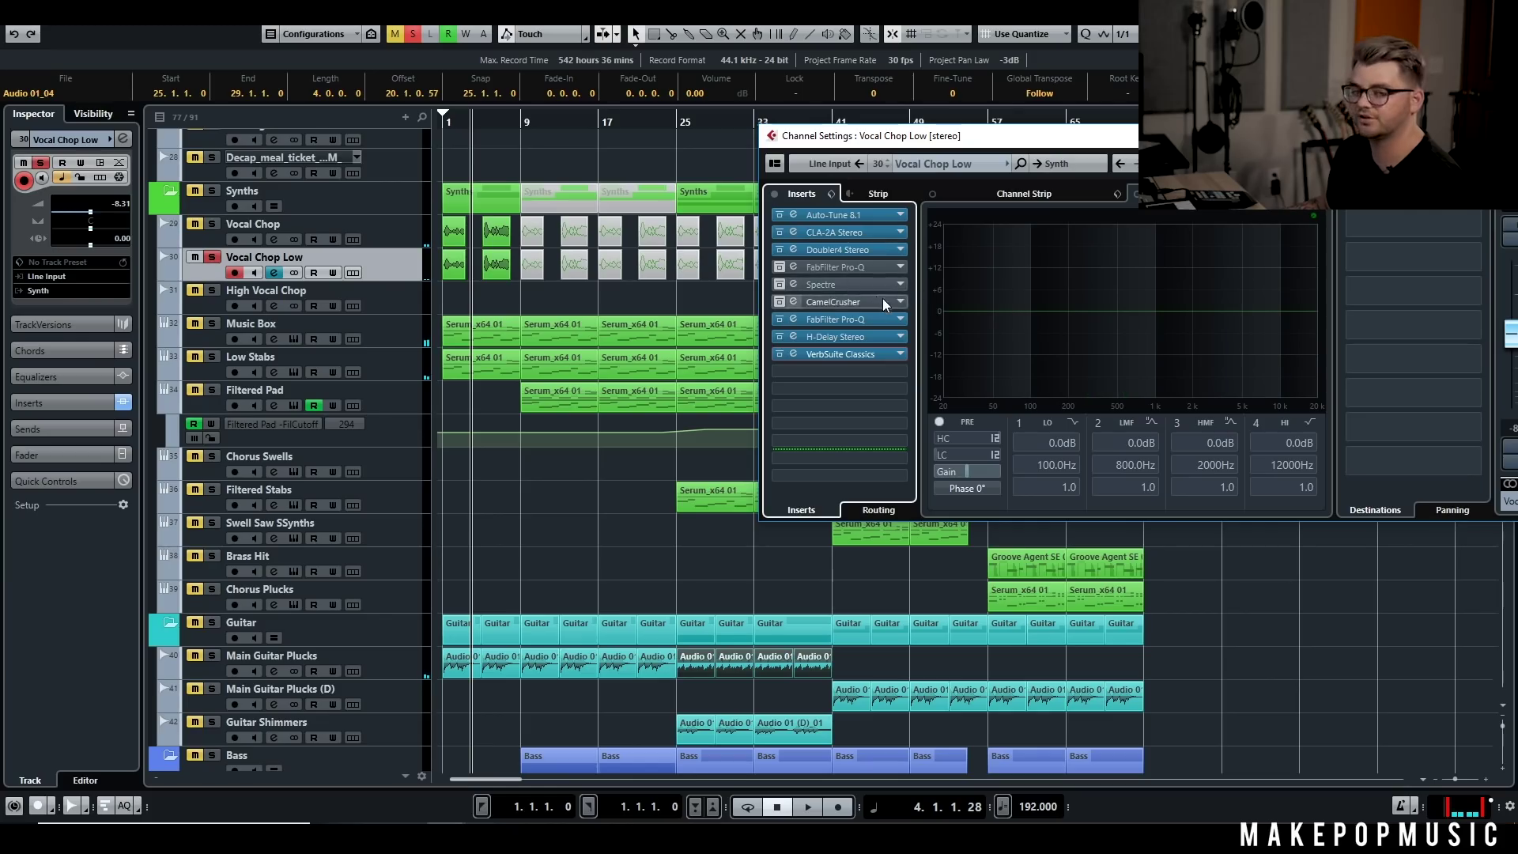
{"action": "key", "text": "space"}
{"action": "left_click", "coordinate": [212, 224]}
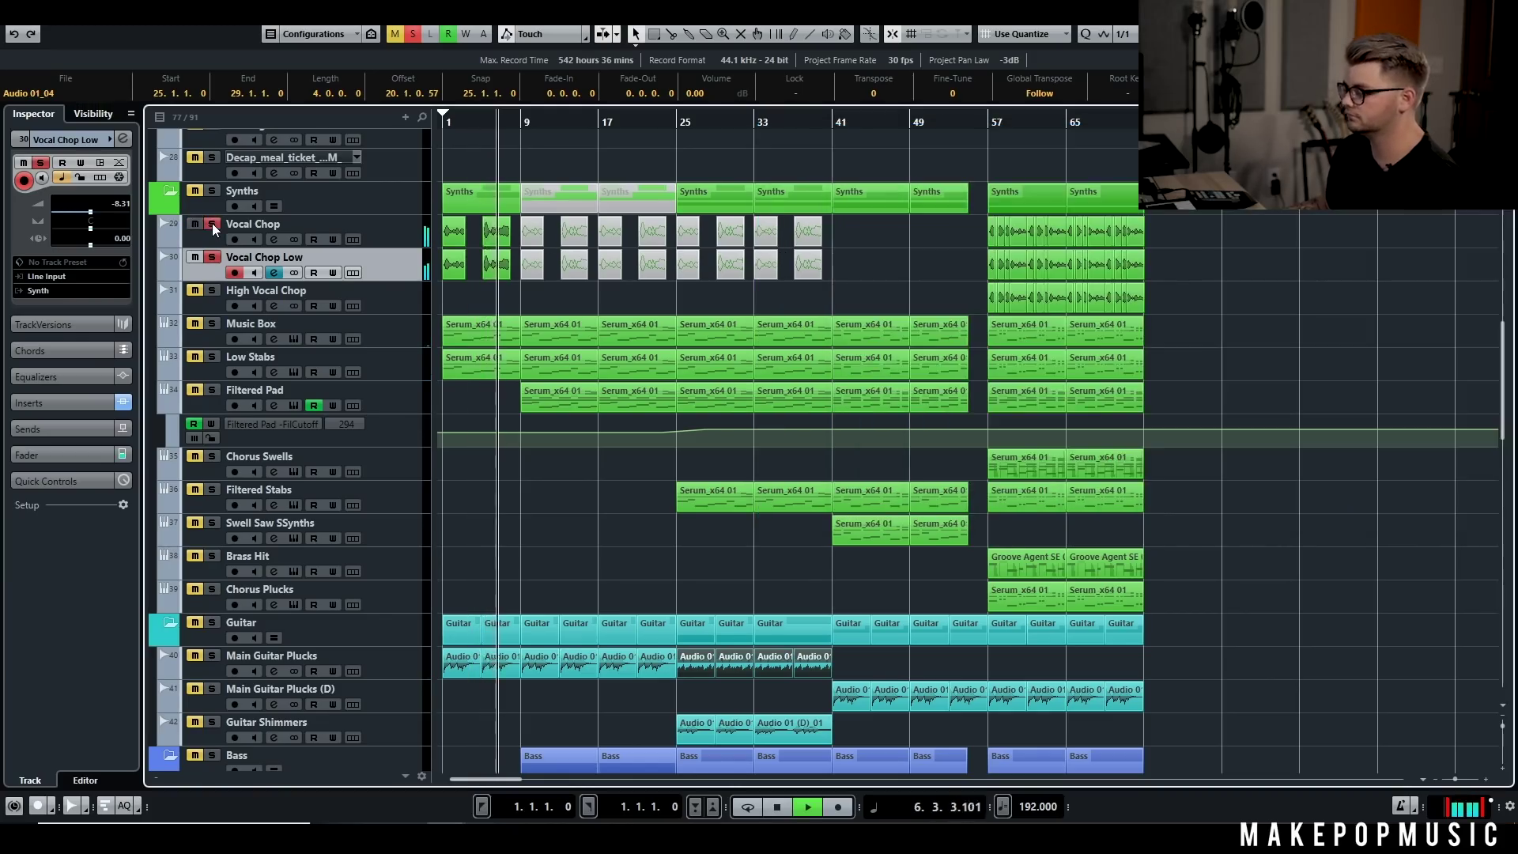
{"action": "left_click", "coordinate": [413, 33]}
{"action": "key", "text": "space"}
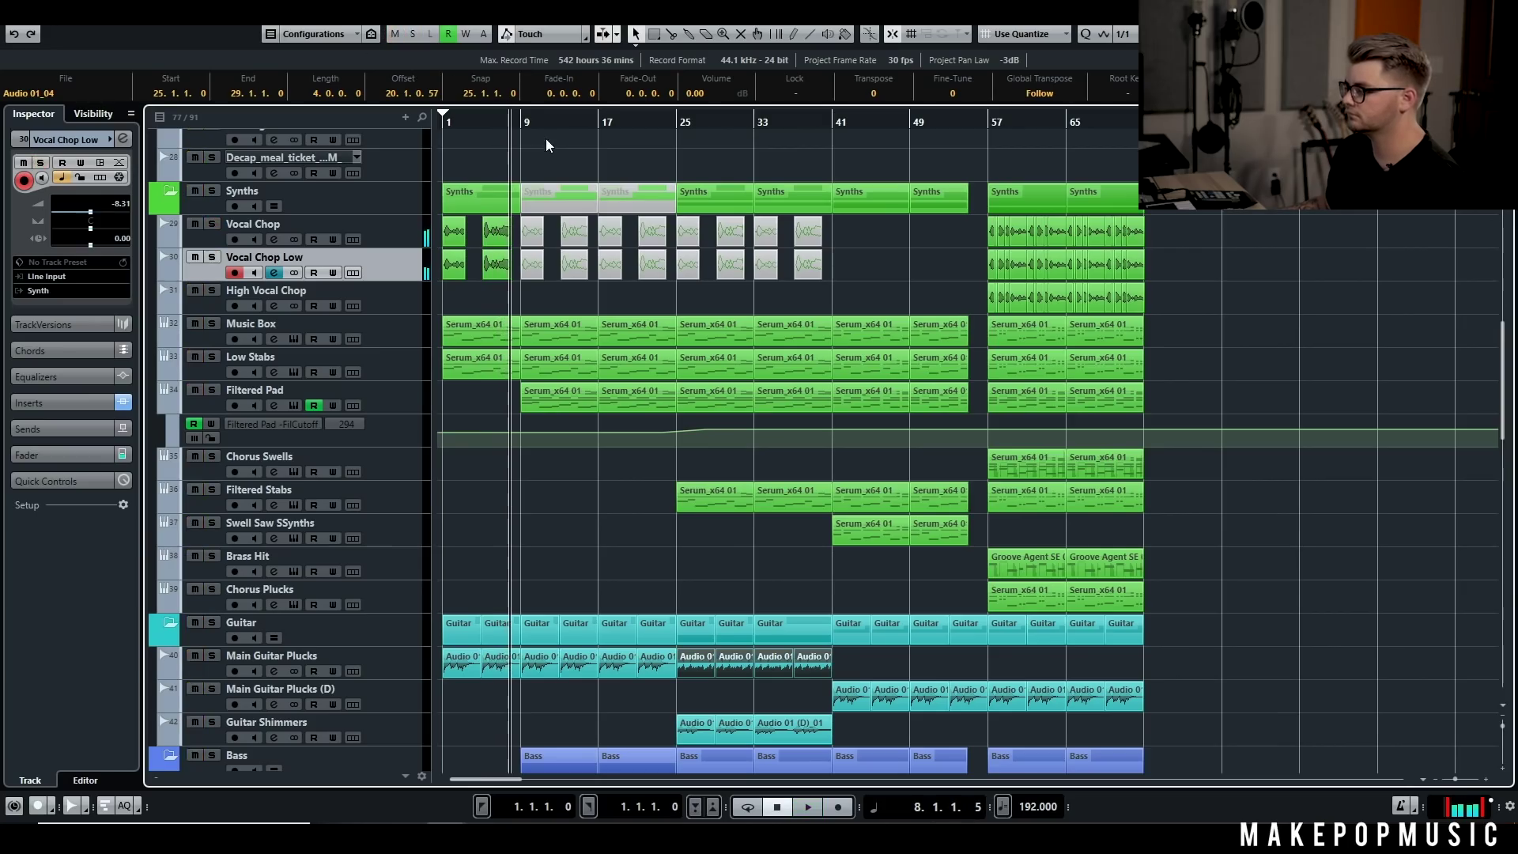
Step: Play the full arrangement from bar 1 past bar 9 while looking over the drum, synth, guitar and vocal tracks
{"action": "scroll", "coordinate": [546, 150], "scroll_direction": "up", "scroll_amount": 10}
{"action": "key", "text": "Home"}
{"action": "scroll", "coordinate": [487, 288], "scroll_direction": "down", "scroll_amount": 10}
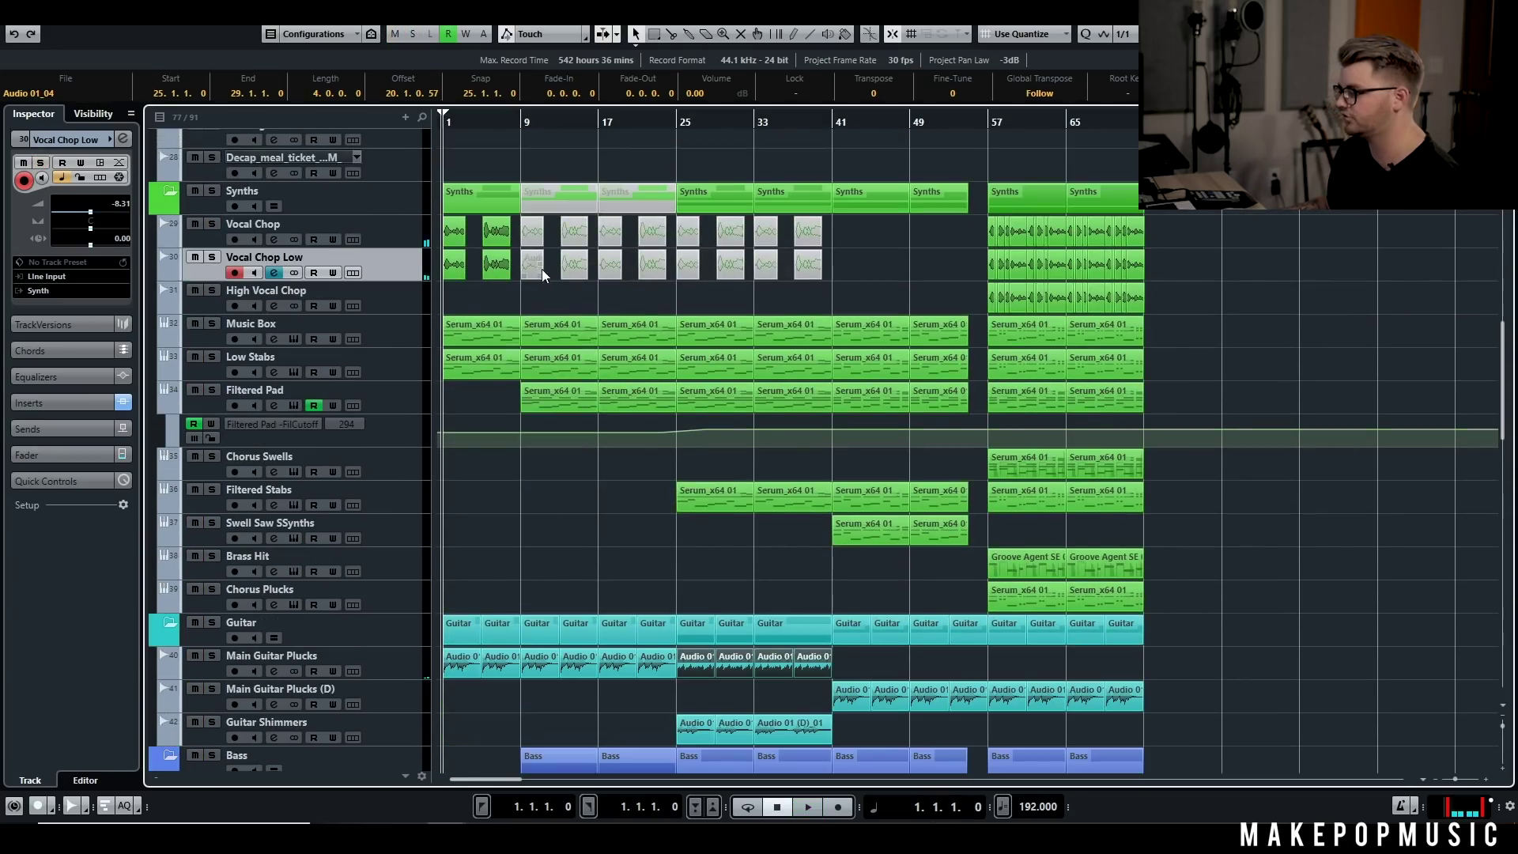
{"action": "scroll", "coordinate": [603, 478], "scroll_direction": "up", "scroll_amount": 10}
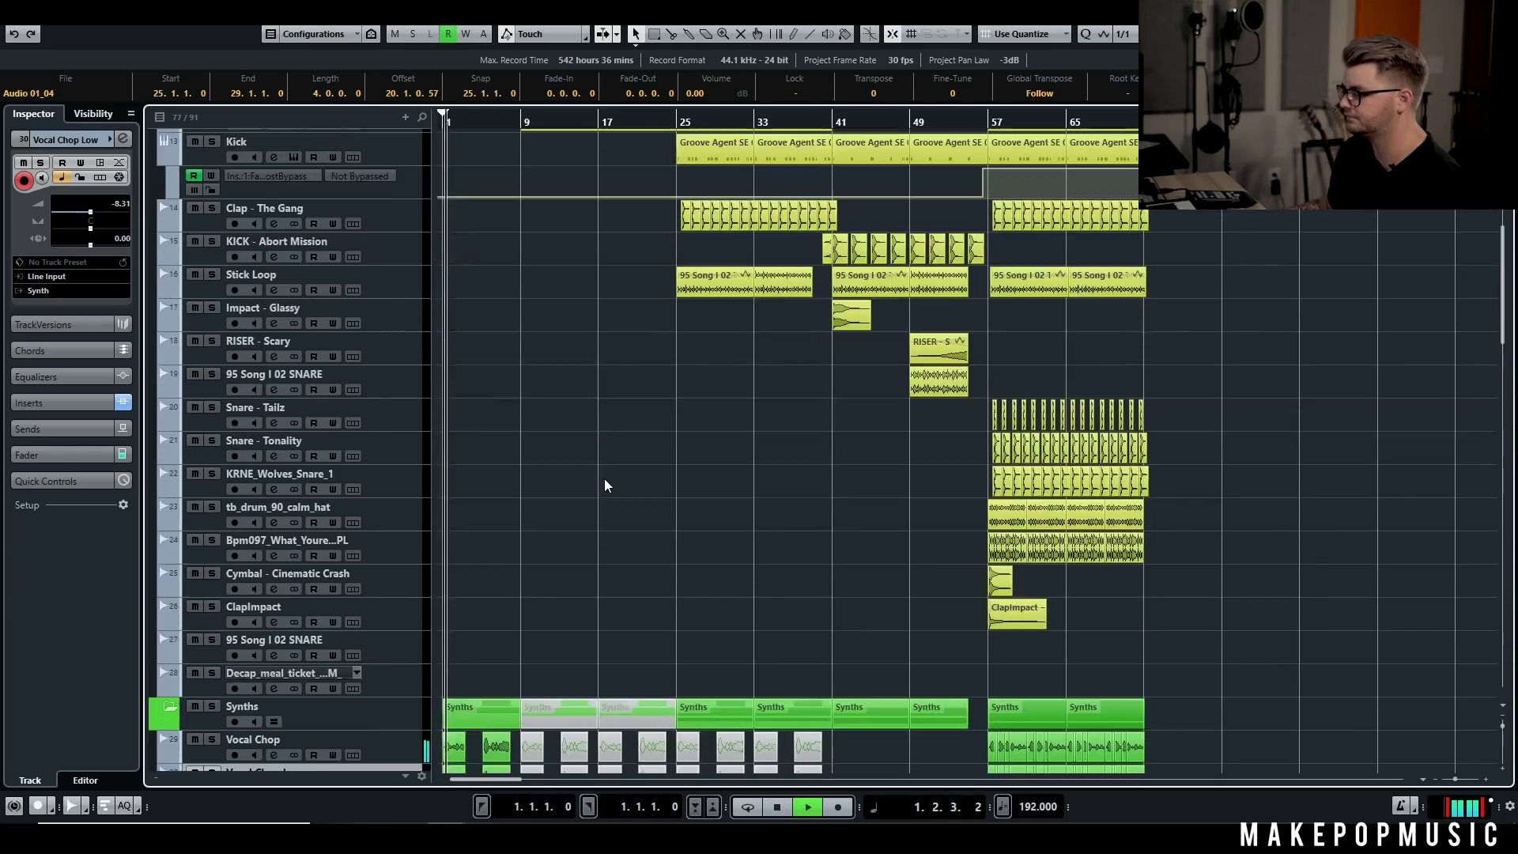
{"action": "scroll", "coordinate": [604, 472], "scroll_direction": "down", "scroll_amount": 14}
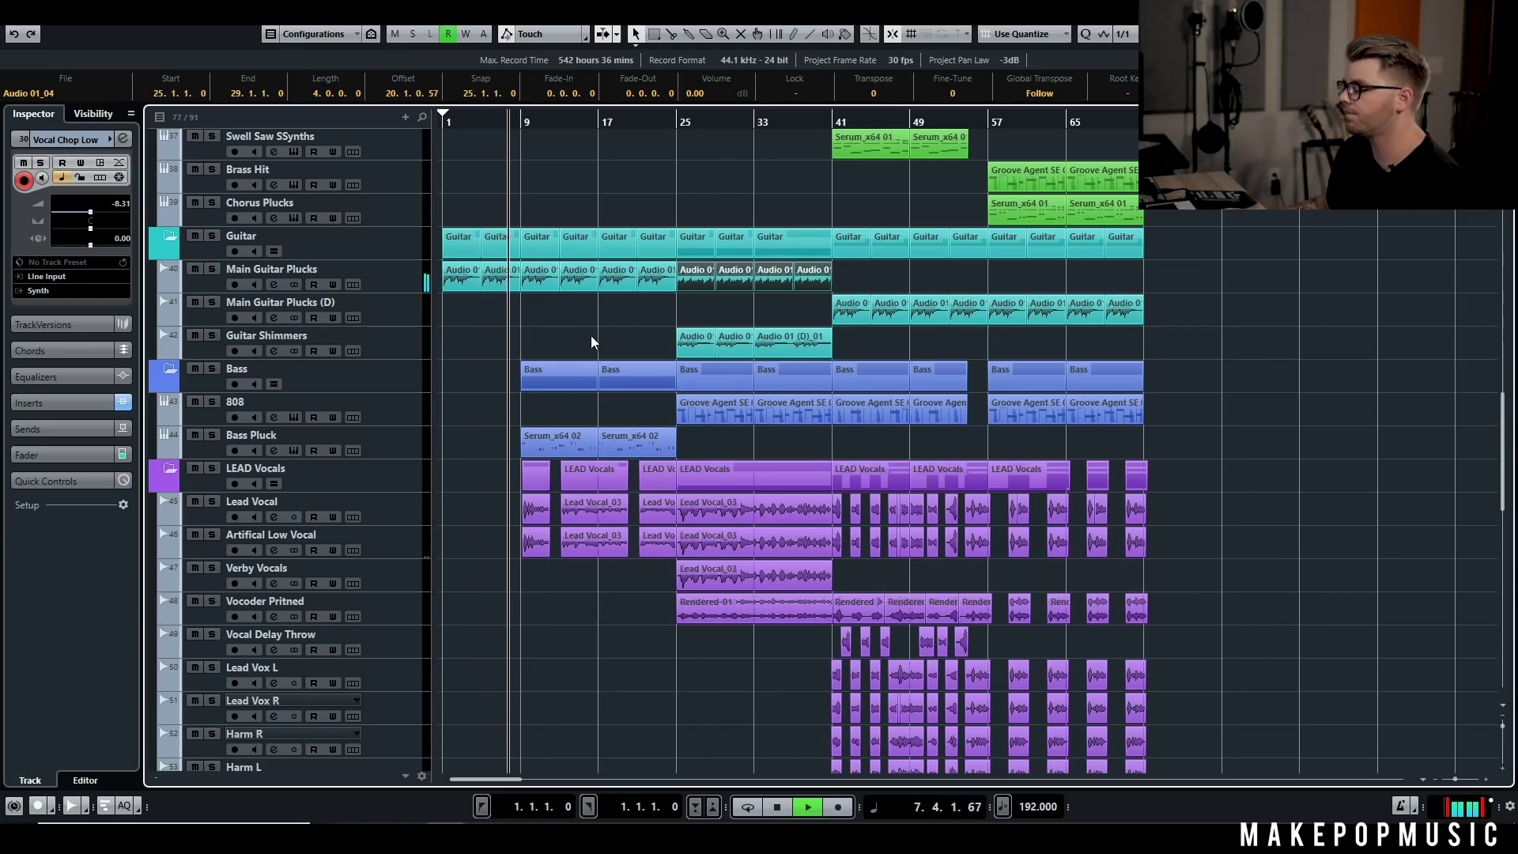
{"action": "scroll", "coordinate": [585, 332], "scroll_direction": "up", "scroll_amount": 6}
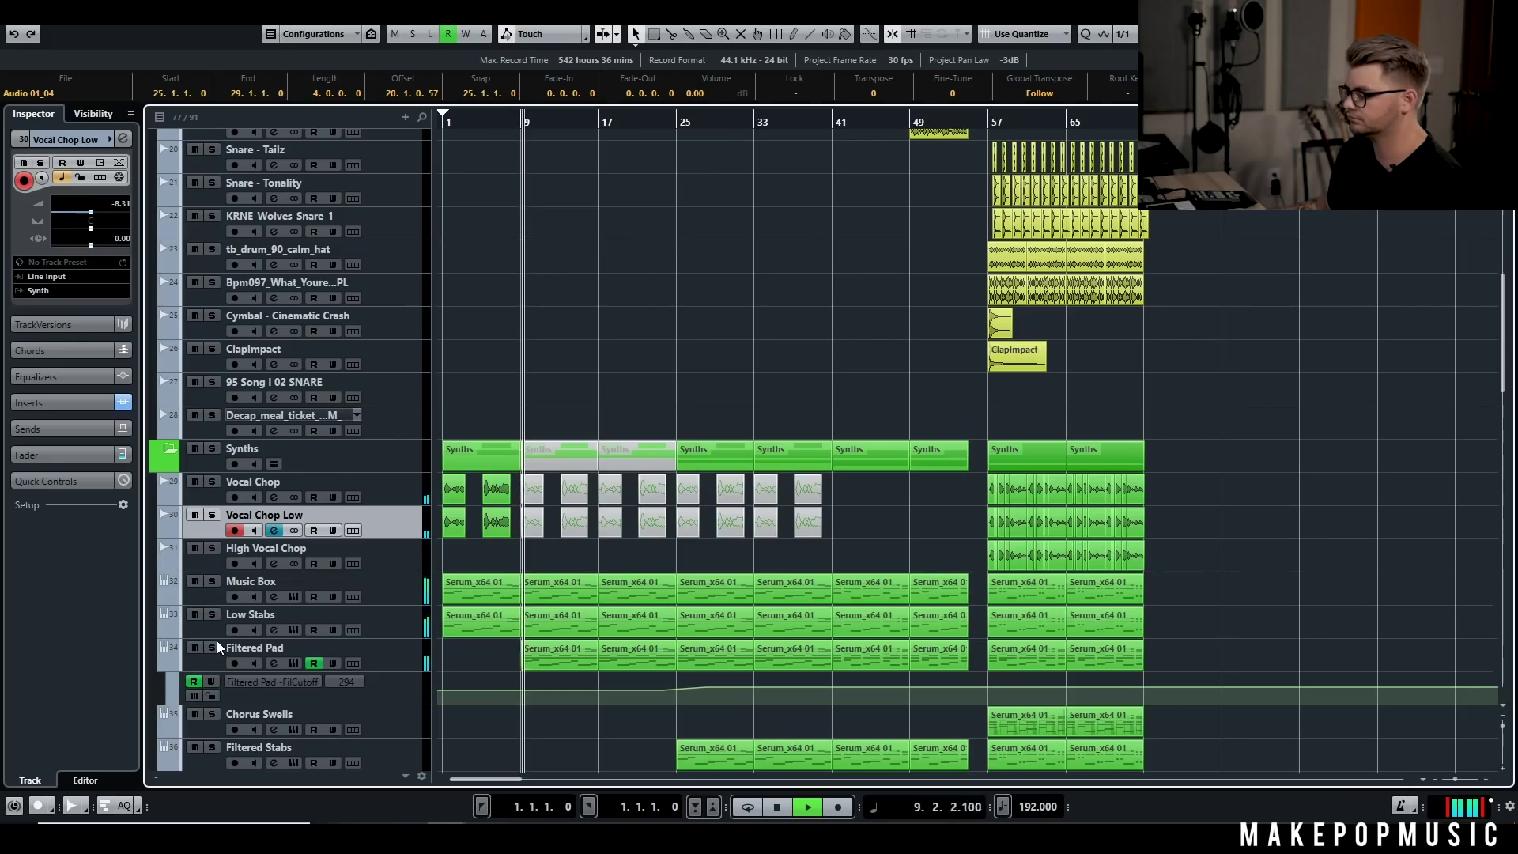
{"action": "key", "text": "space"}
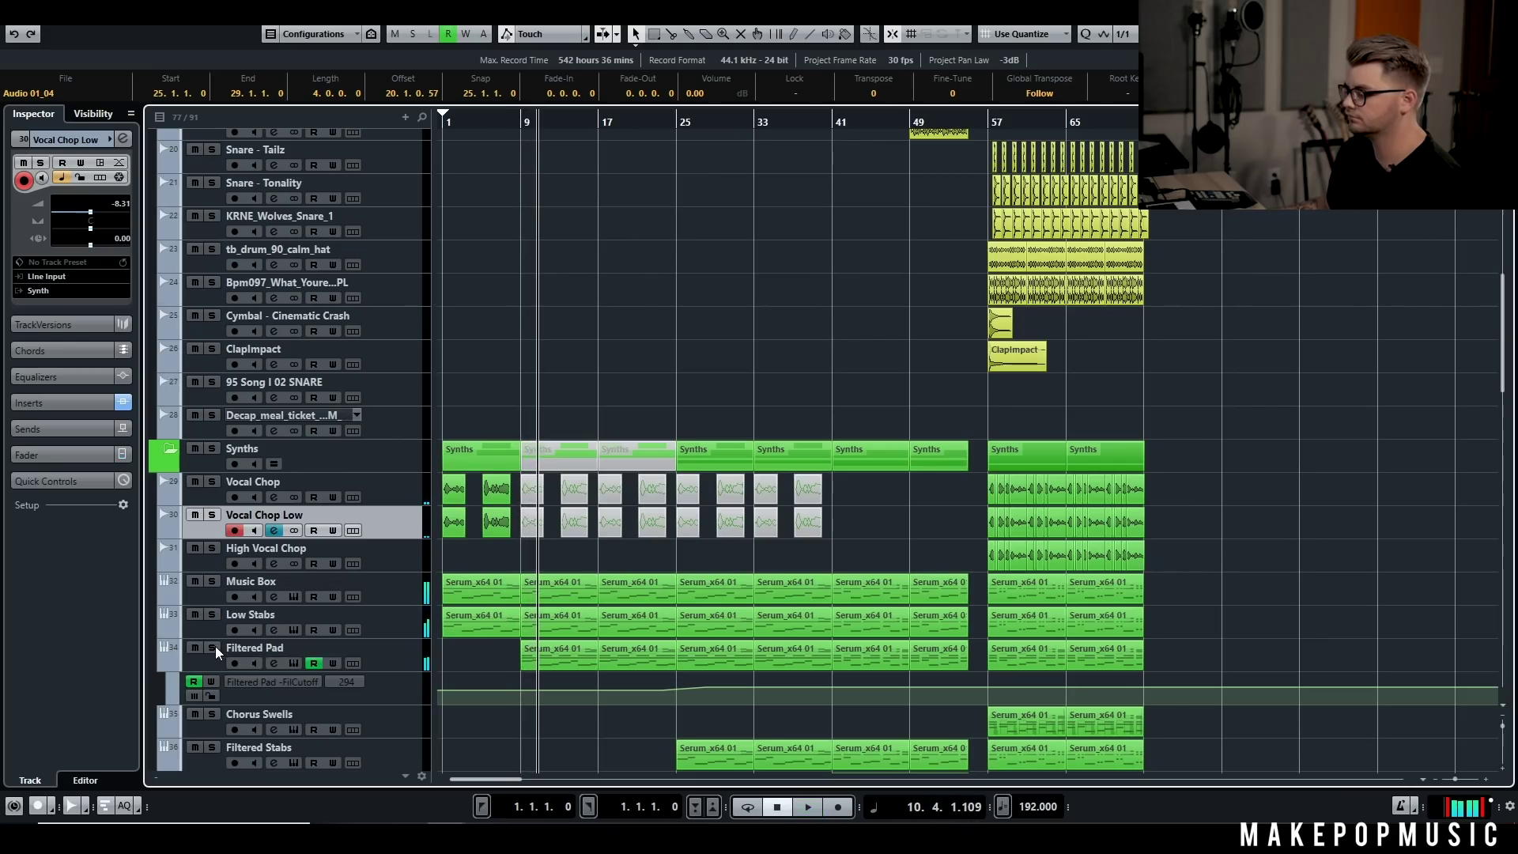
Step: Solo the Filtered Pad track and open its Serum instrument to examine the effects and oscillator pages
{"action": "left_click", "coordinate": [212, 648]}
{"action": "left_click", "coordinate": [293, 662]}
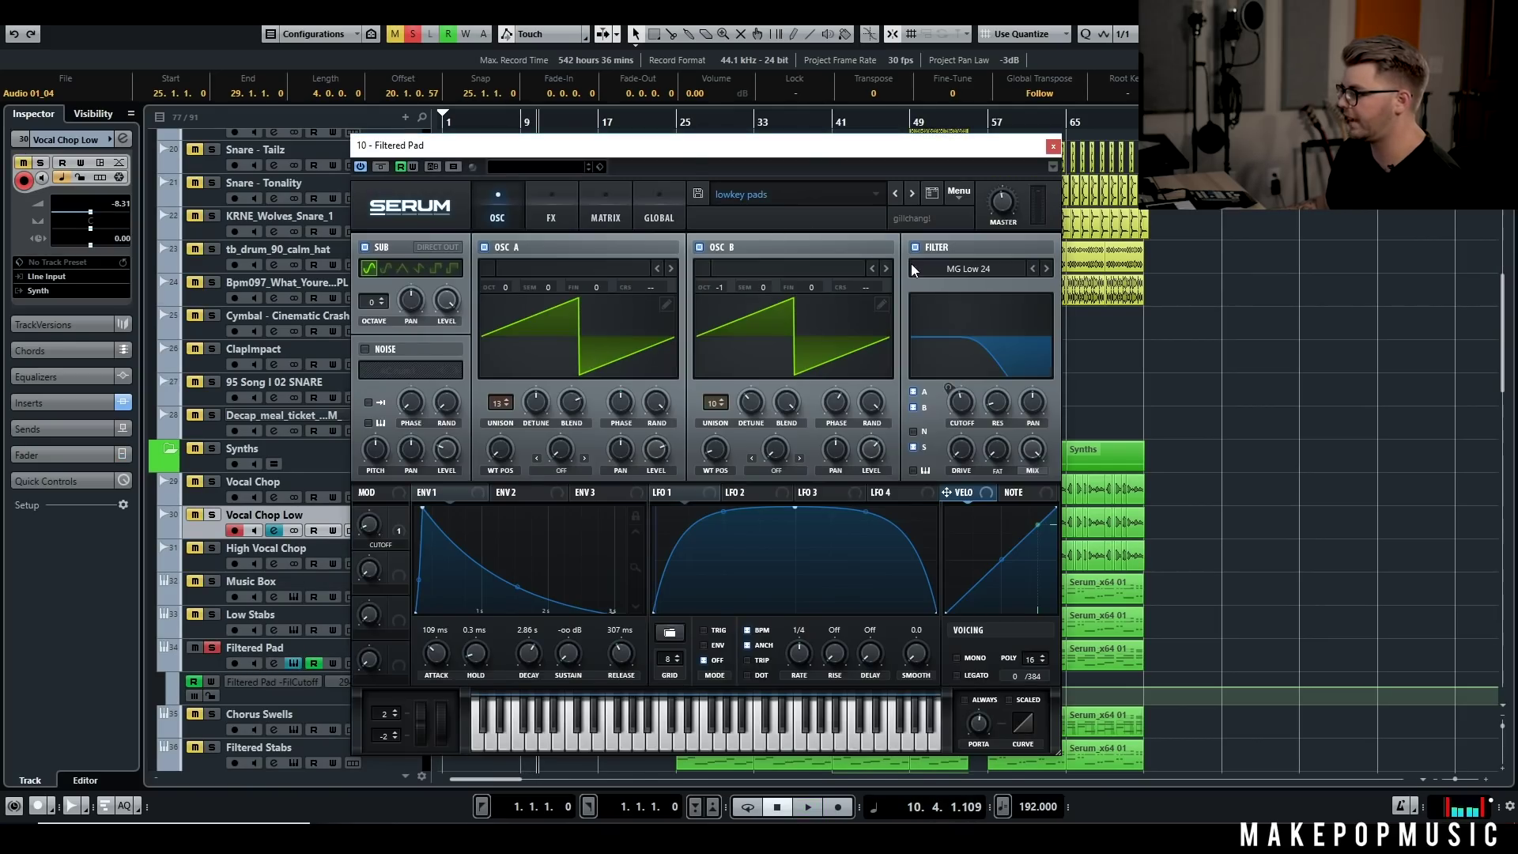
{"action": "left_click_drag", "start_coordinate": [890, 148], "coordinate": [960, 57]}
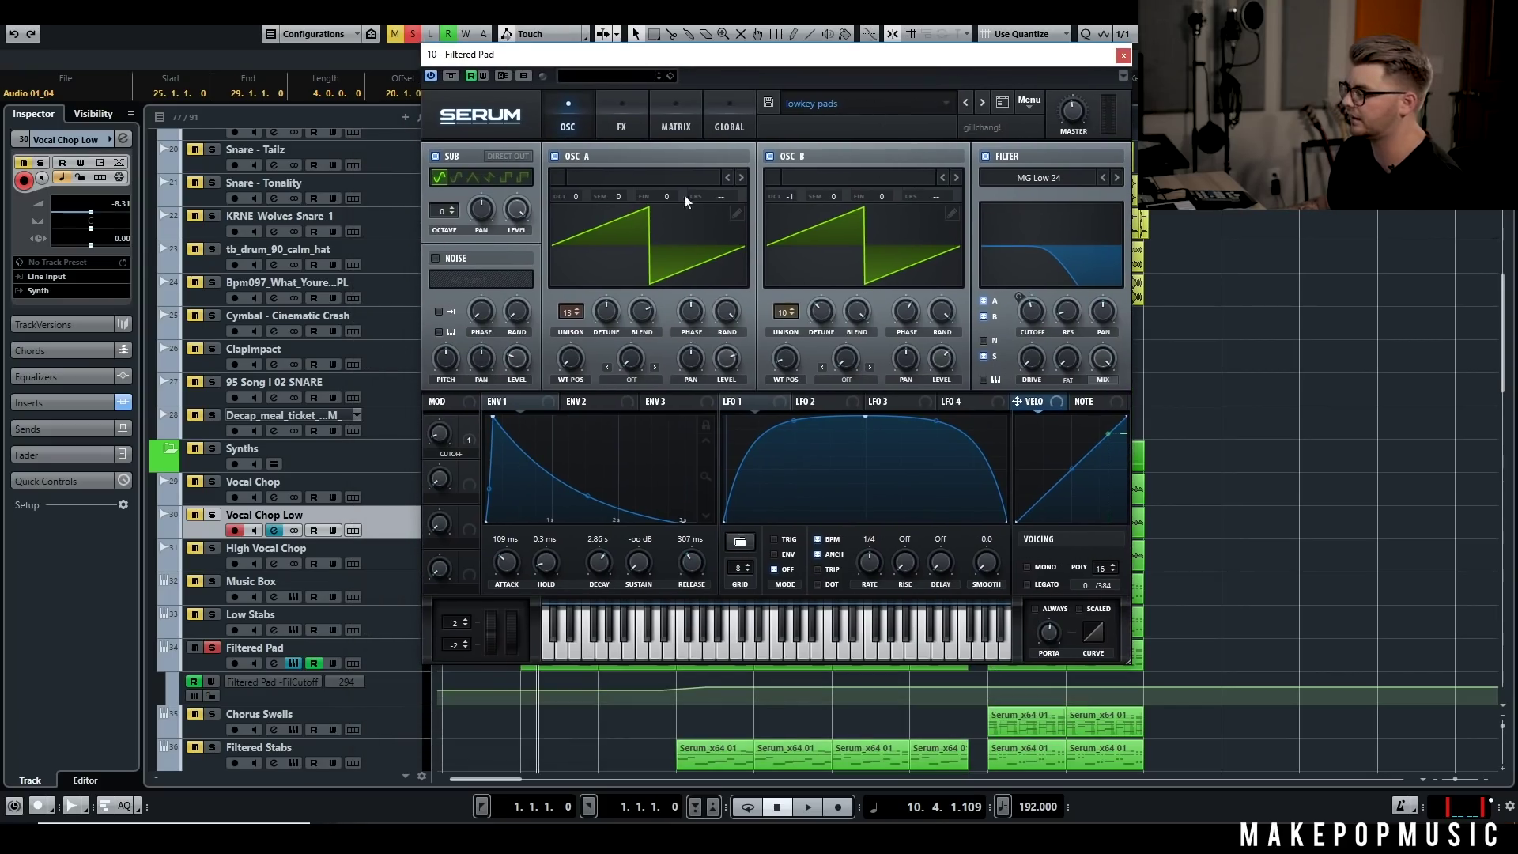
{"action": "left_click", "coordinate": [614, 115]}
{"action": "left_click", "coordinate": [563, 110]}
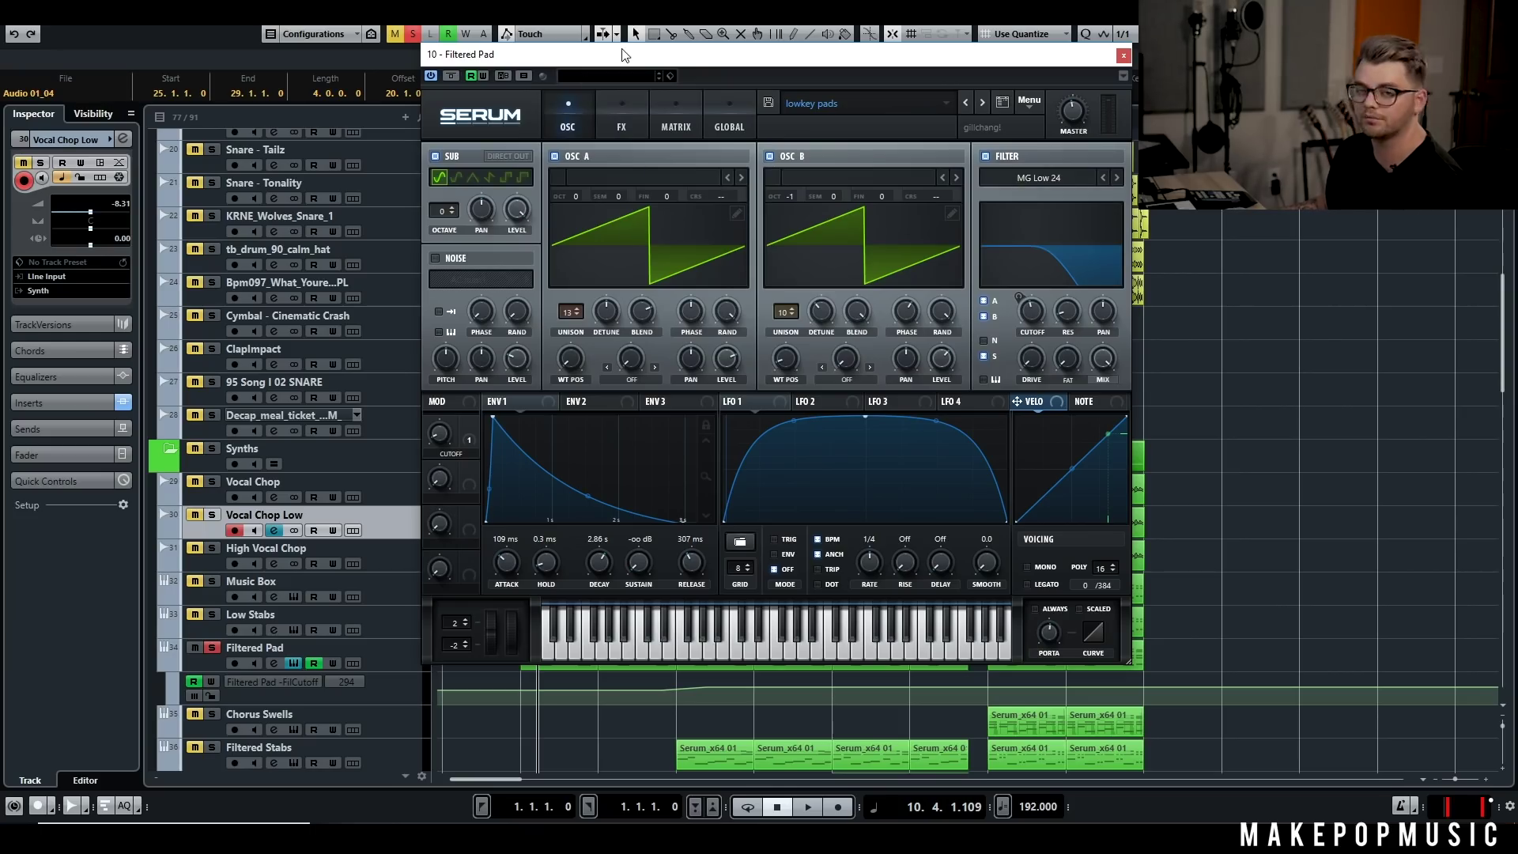
Step: Switch Serum's filter off and on again for Filtered Pad, and replay the soloed pad from bar 9
{"action": "left_click", "coordinate": [987, 157]}
{"action": "left_click", "coordinate": [986, 156]}
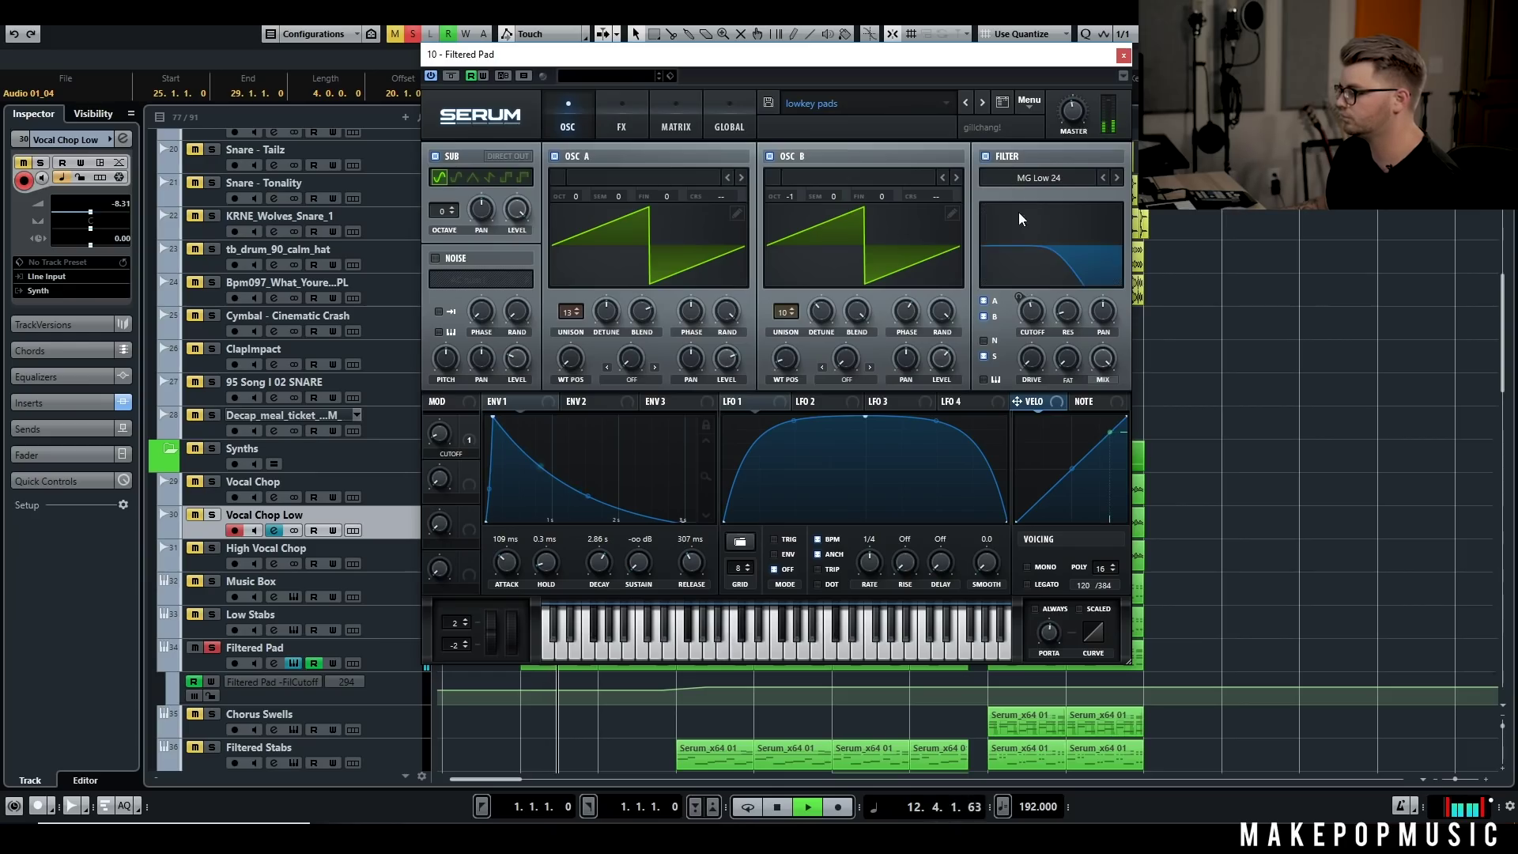
{"action": "left_click_drag", "start_coordinate": [626, 57], "coordinate": [915, 62]}
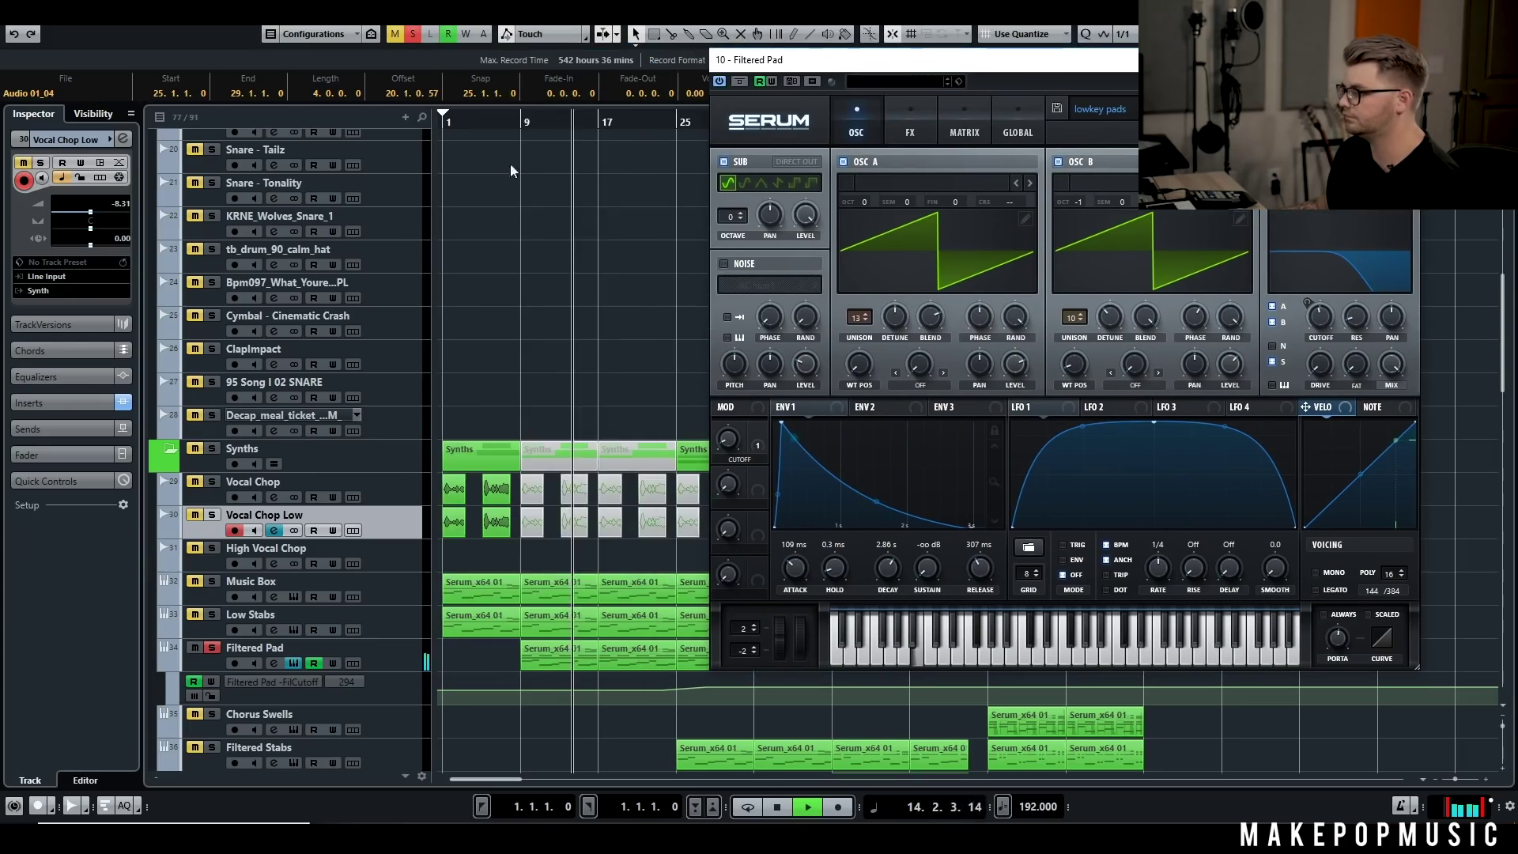
{"action": "left_click", "coordinate": [521, 123]}
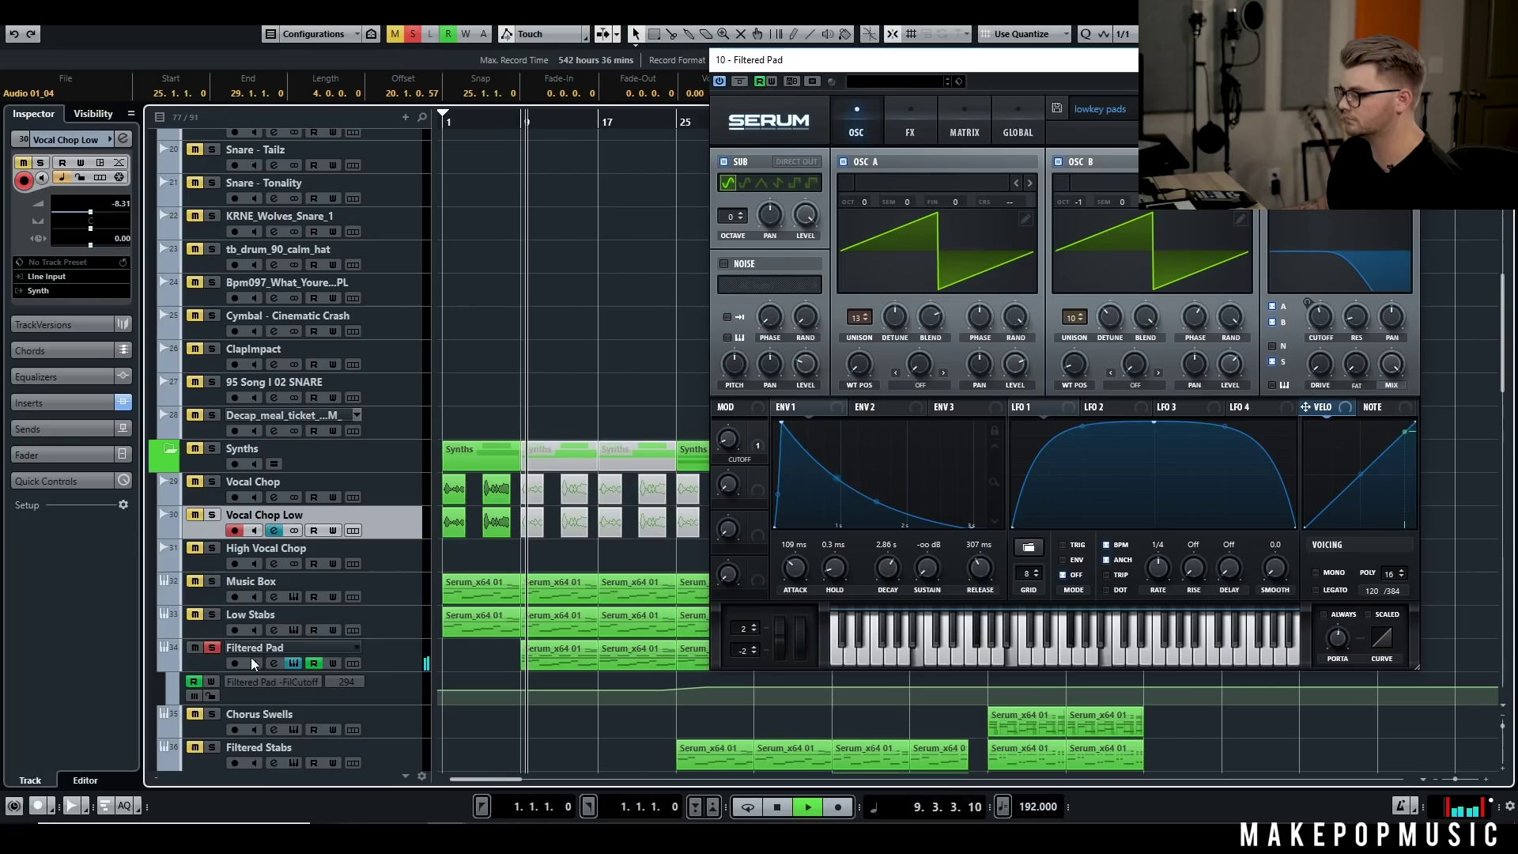
Step: Unsolo Filtered Pad, replay the mix from bar 9 with its Serum bypassed and re-enabled, and close the instrument
{"action": "left_click", "coordinate": [212, 647]}
{"action": "left_click", "coordinate": [508, 126]}
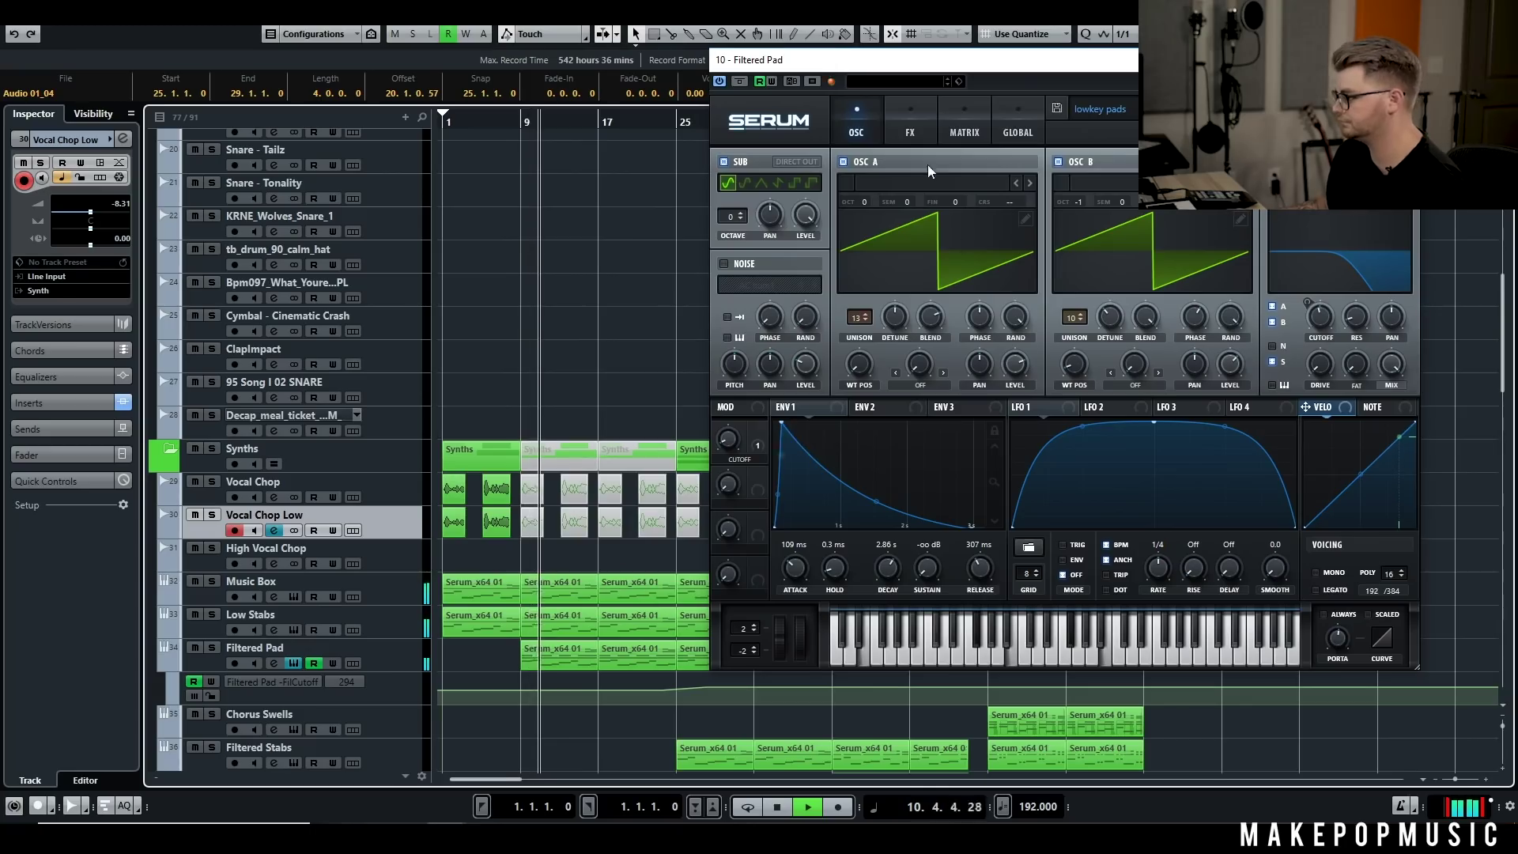
{"action": "left_click", "coordinate": [740, 81]}
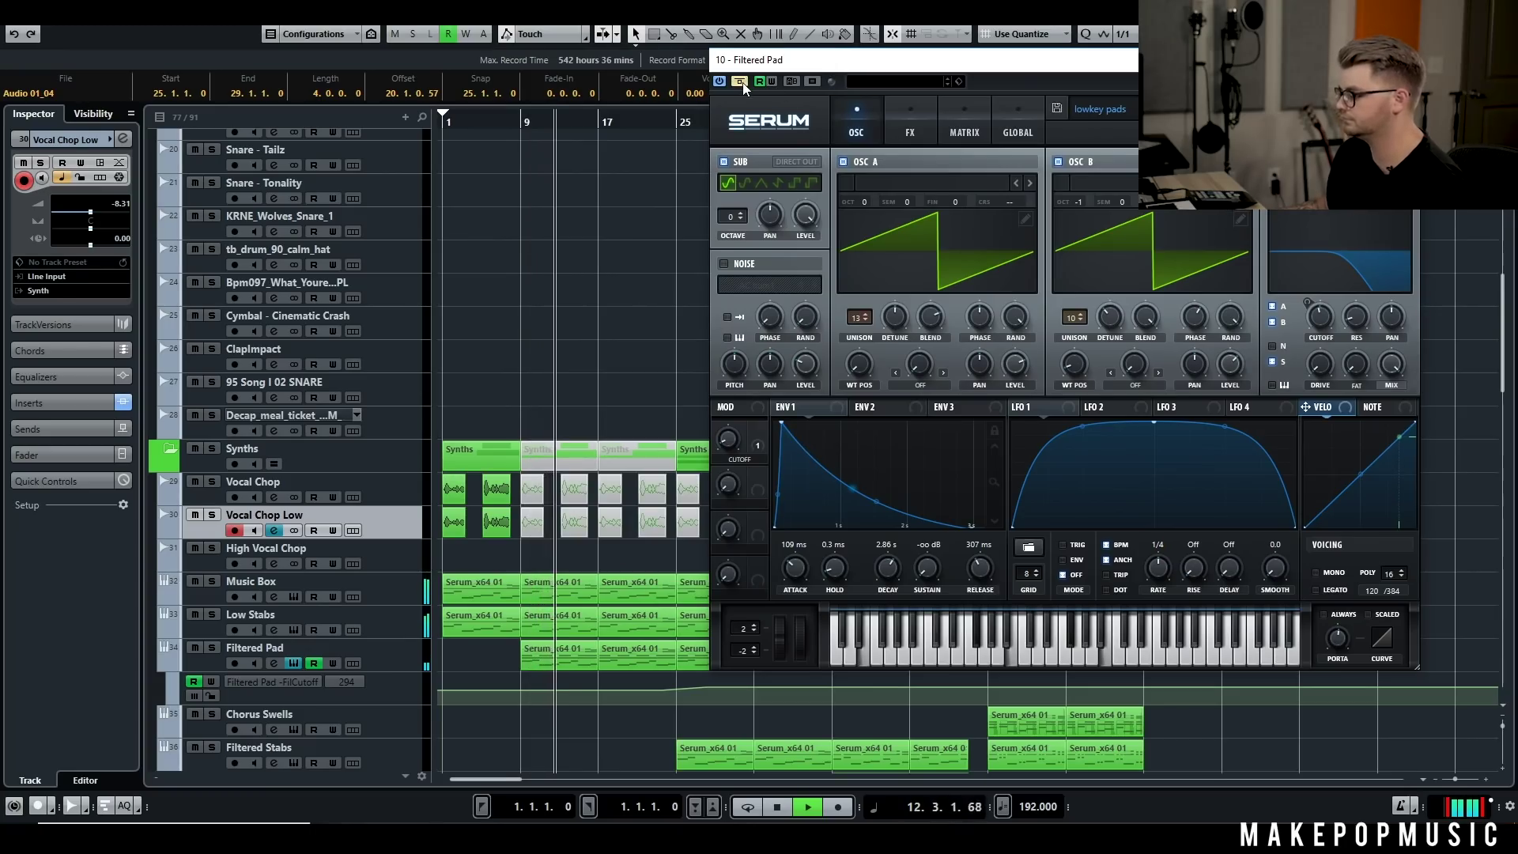
{"action": "left_click", "coordinate": [739, 81]}
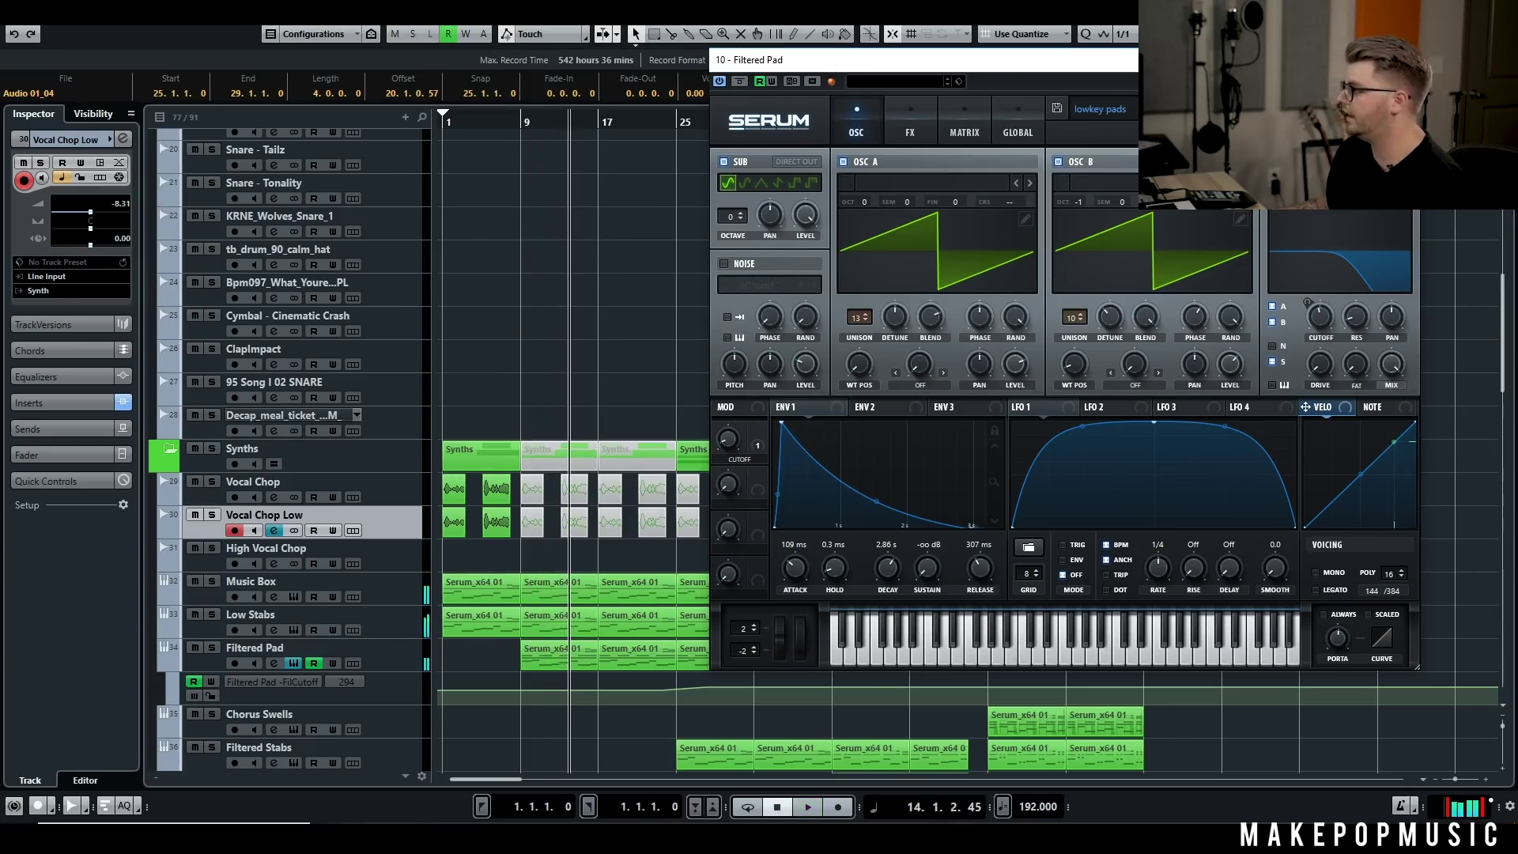
{"action": "left_click", "coordinate": [1403, 60]}
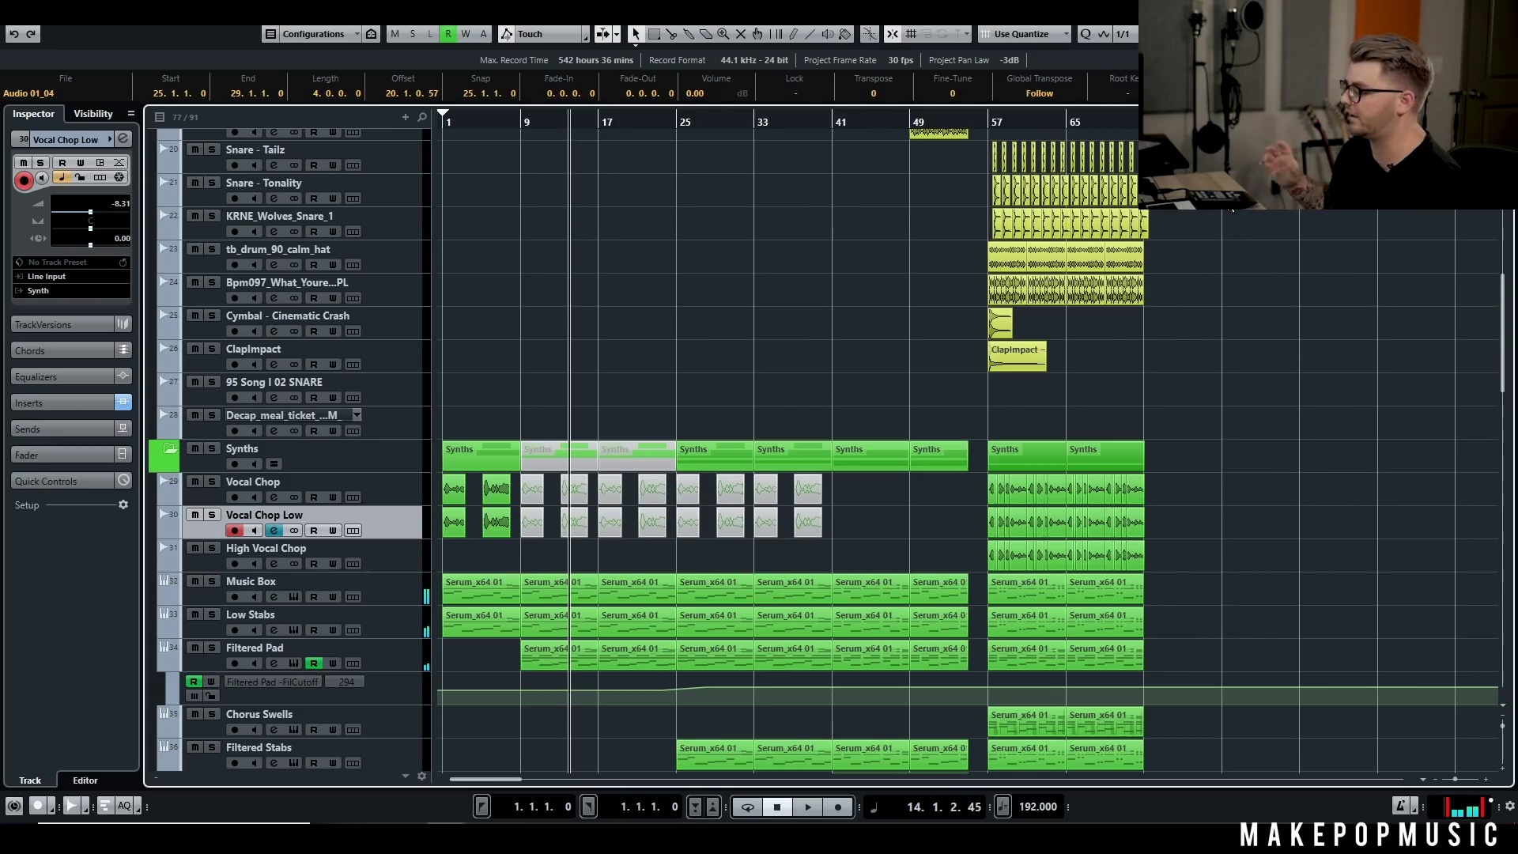
Step: Solo the Bass Pluck track, open its Serum instrument, and play the track from bar 9
{"action": "scroll", "coordinate": [766, 230], "scroll_direction": "down", "scroll_amount": 6}
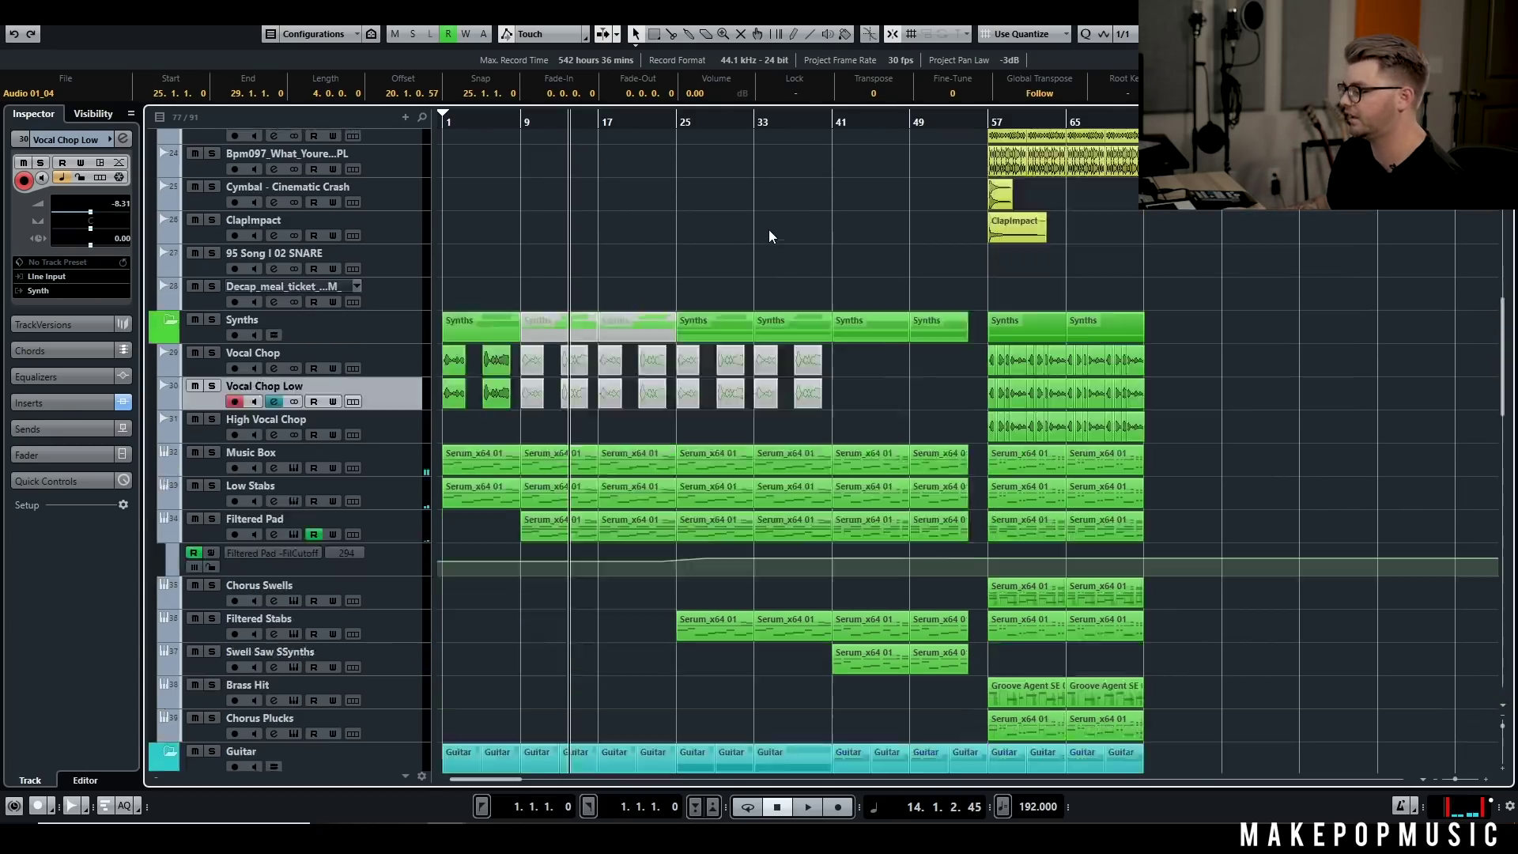
{"action": "left_click", "coordinate": [668, 128]}
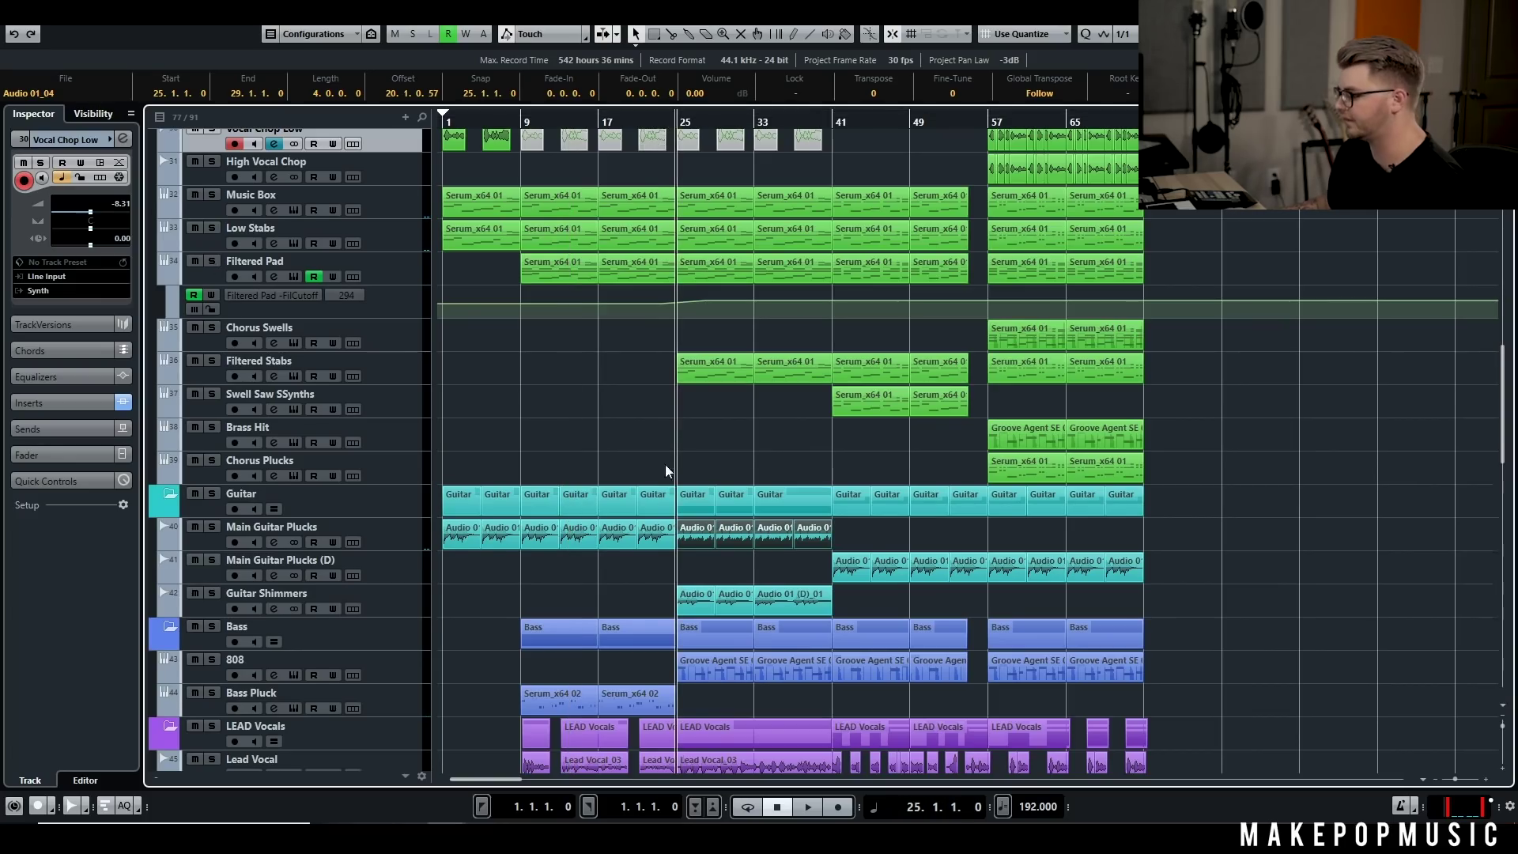
{"action": "scroll", "coordinate": [665, 463], "scroll_direction": "down", "scroll_amount": 4}
{"action": "left_click", "coordinate": [520, 120]}
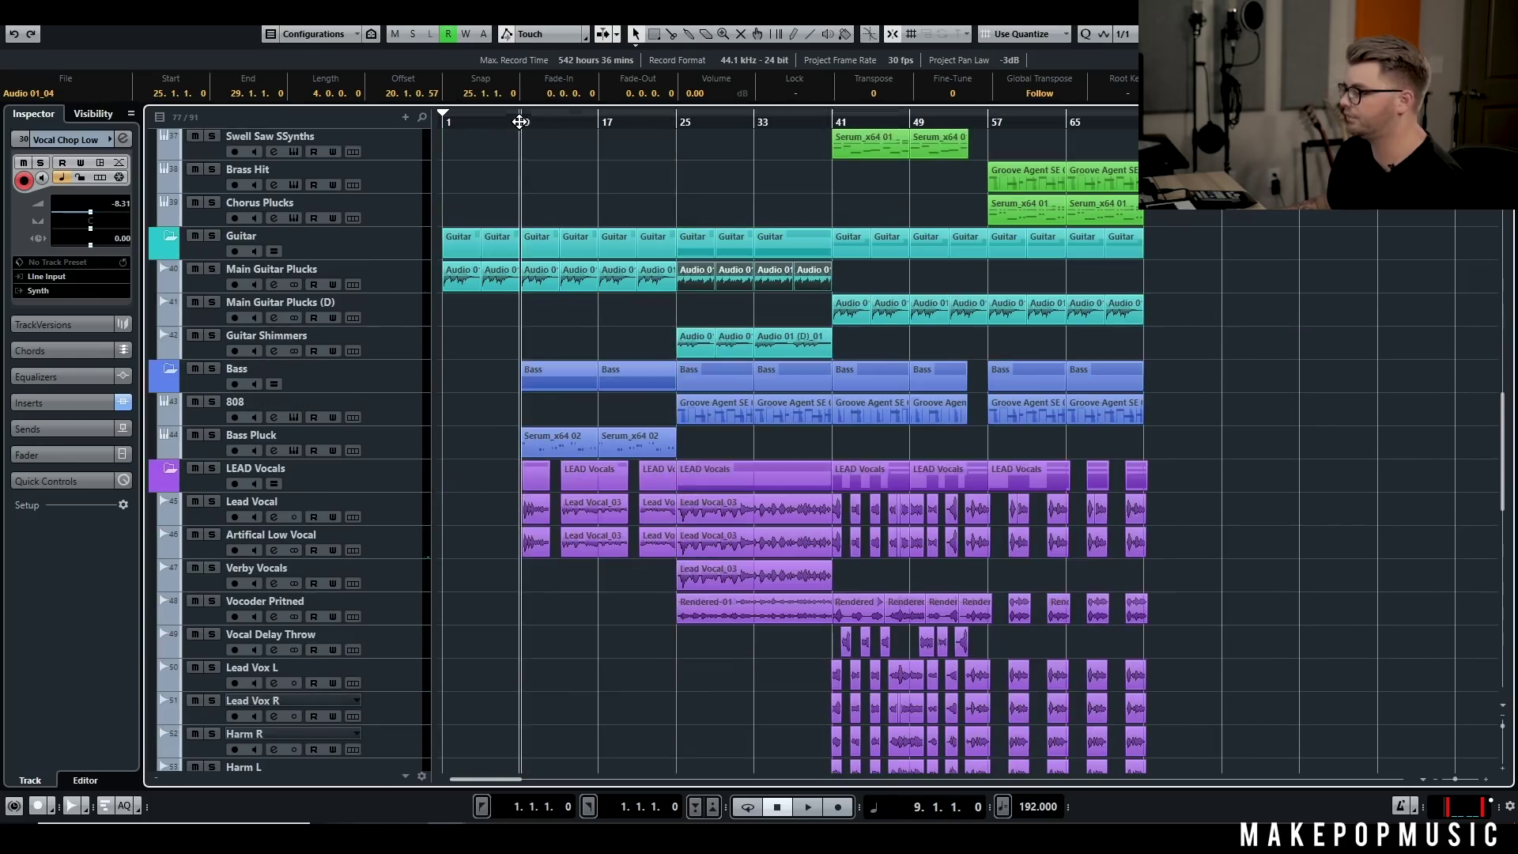
{"action": "left_click", "coordinate": [212, 435]}
{"action": "left_click", "coordinate": [294, 450]}
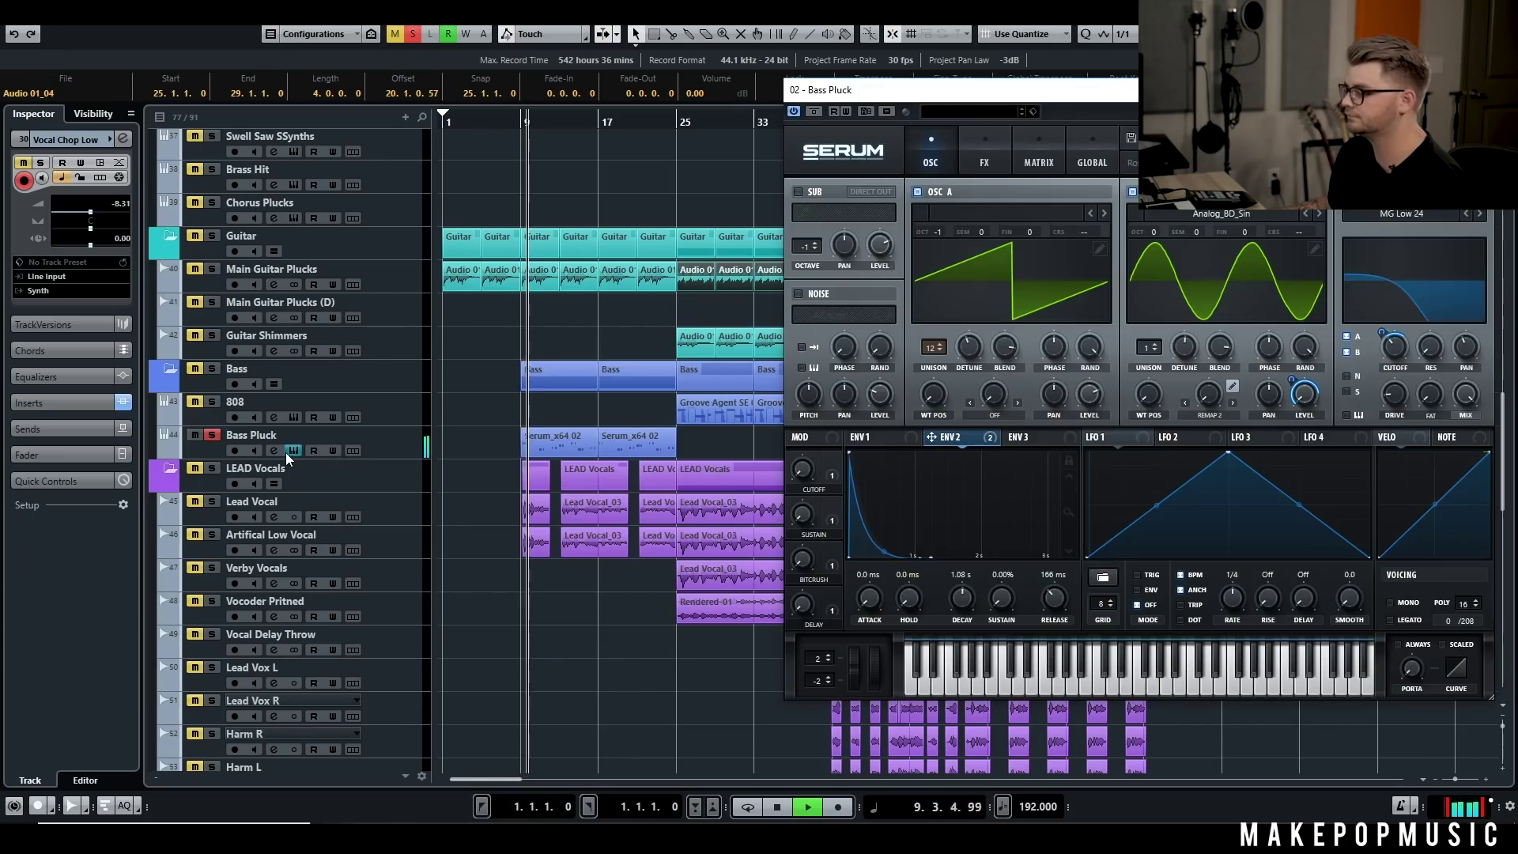
{"action": "key", "text": "space"}
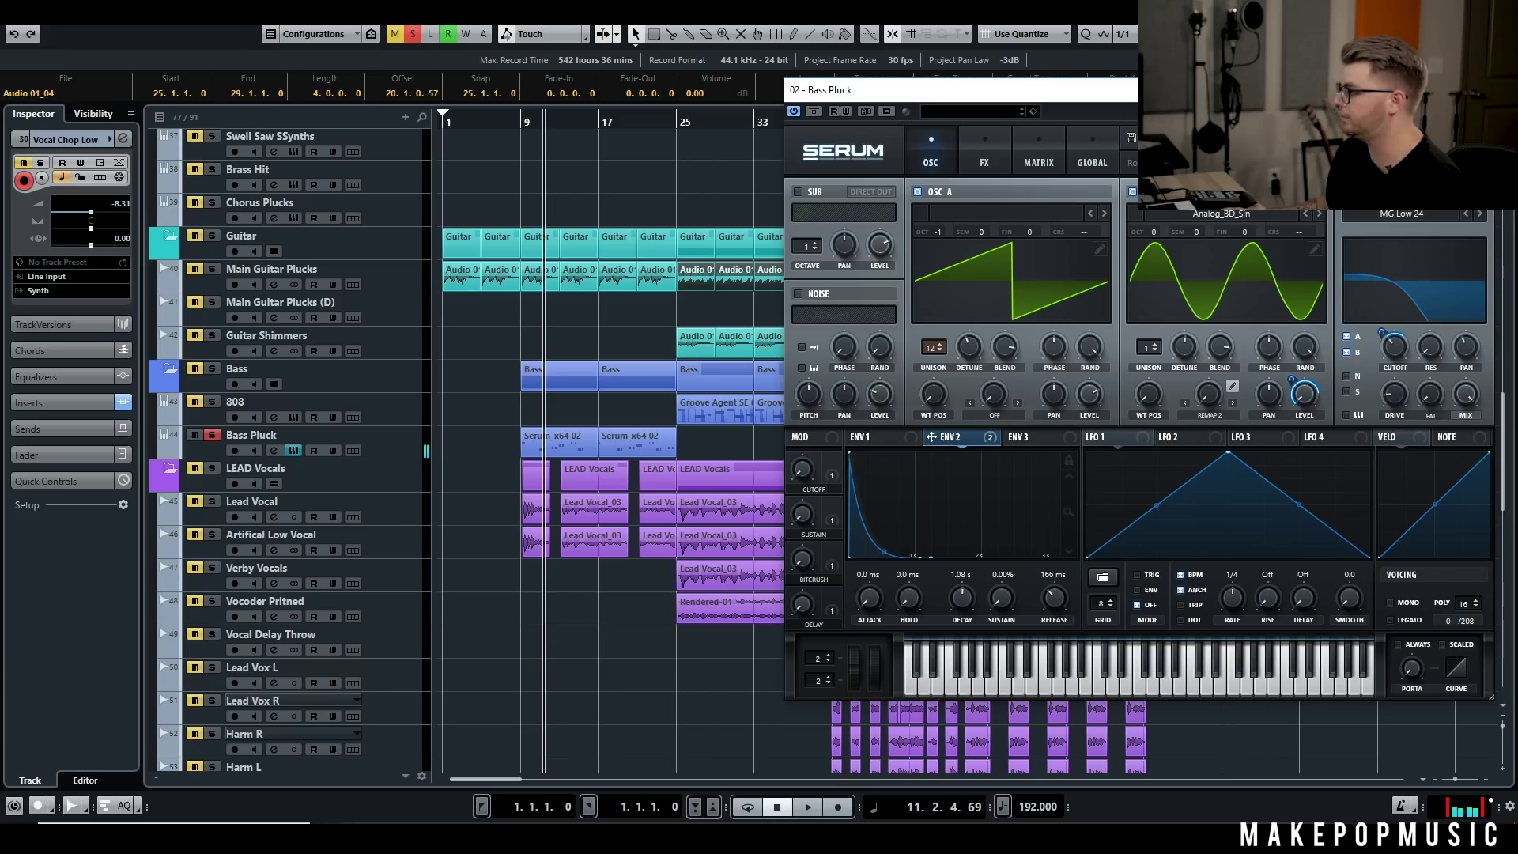
Step: Toggle oscillator A off and on in Bass Pluck's Serum, and look over its effects page before returning to the oscillators
{"action": "left_click", "coordinate": [917, 193]}
{"action": "left_click", "coordinate": [917, 192]}
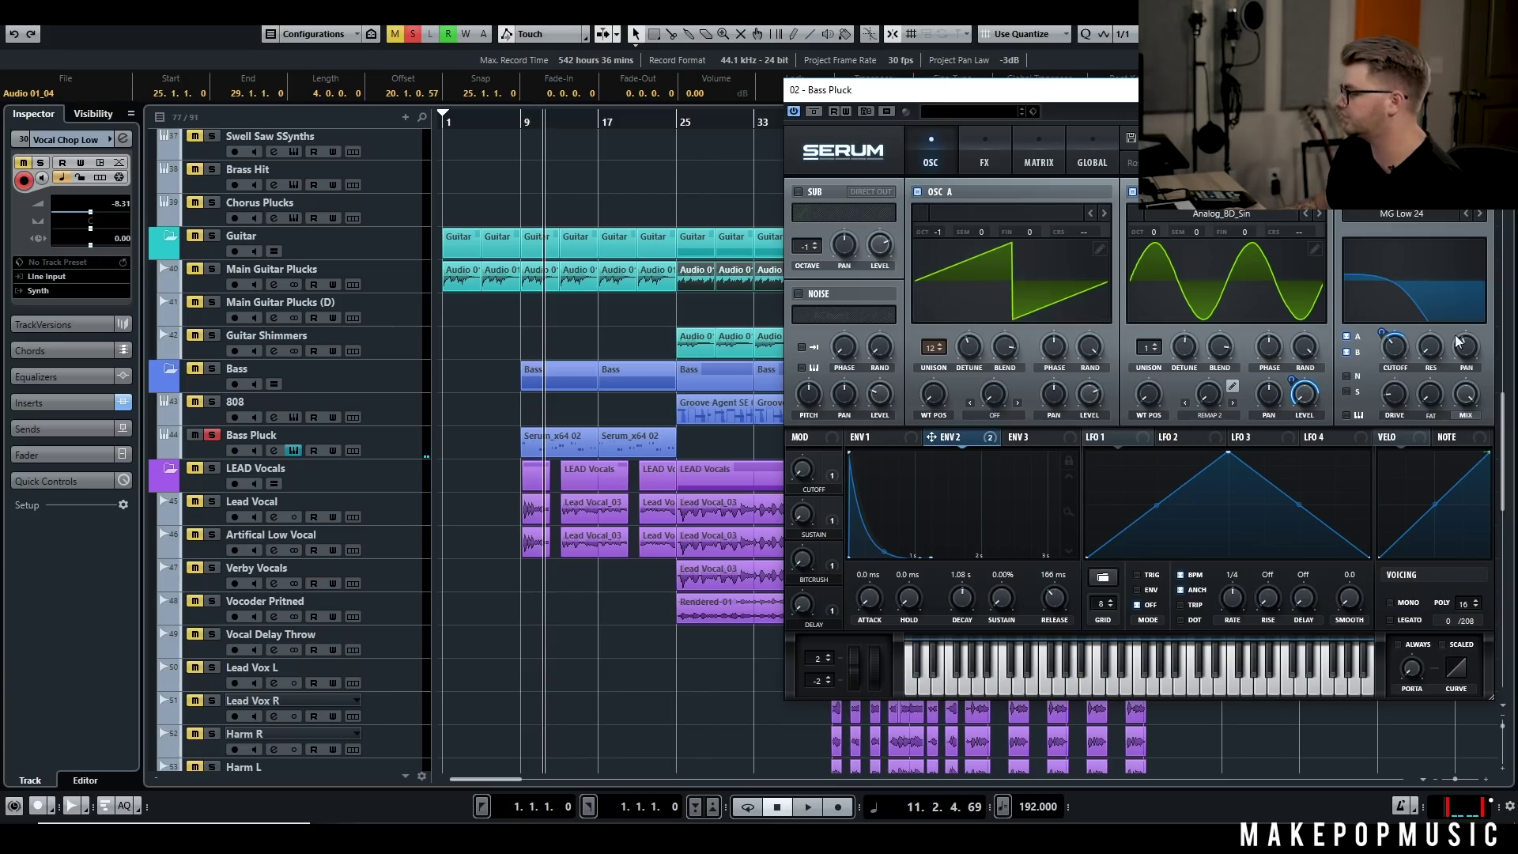
{"action": "left_click", "coordinate": [984, 155]}
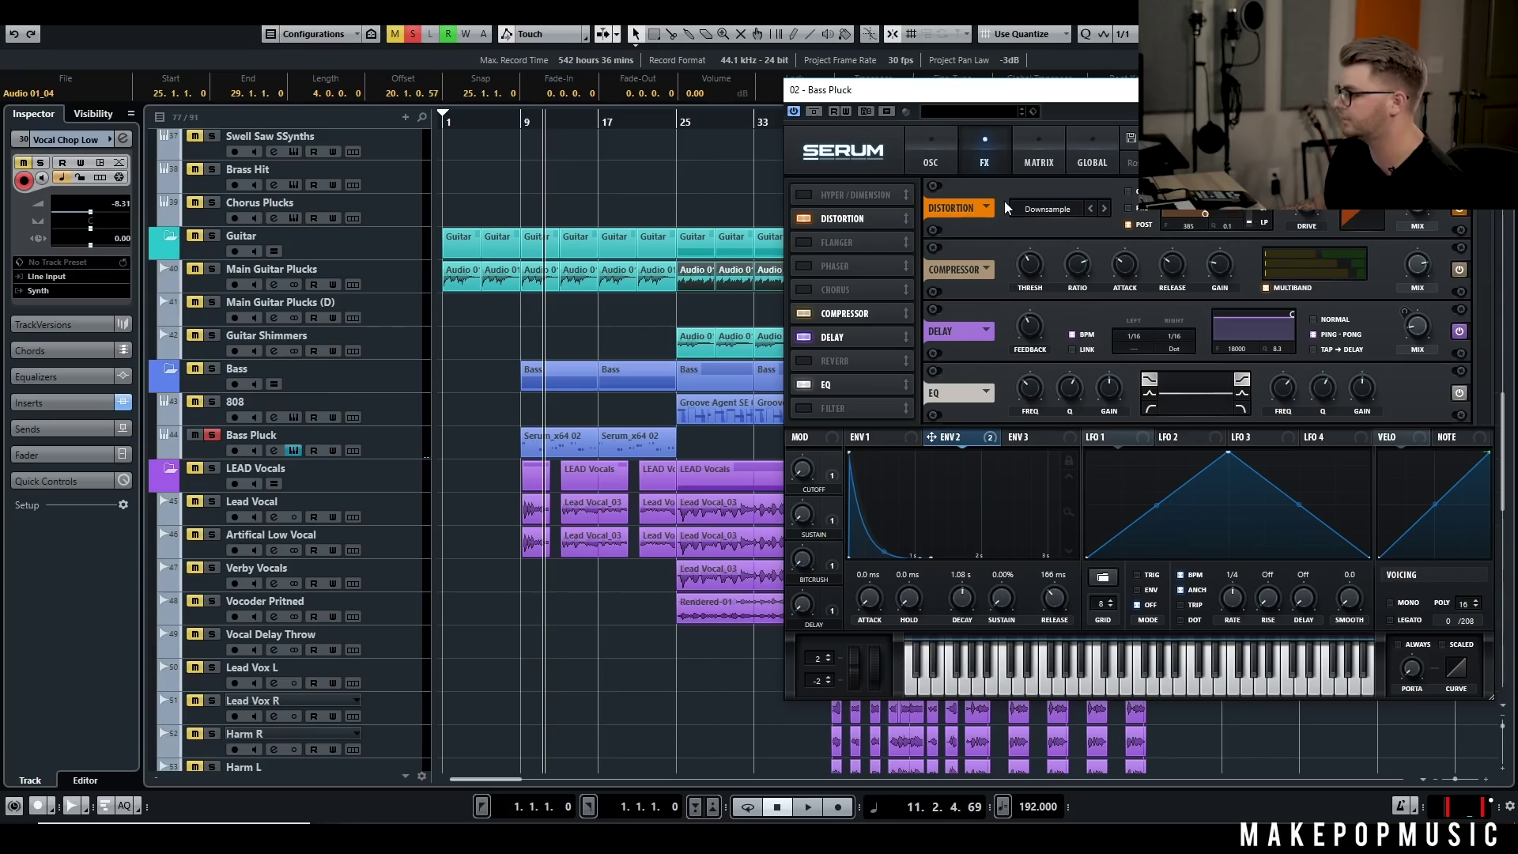
{"action": "left_click", "coordinate": [928, 151]}
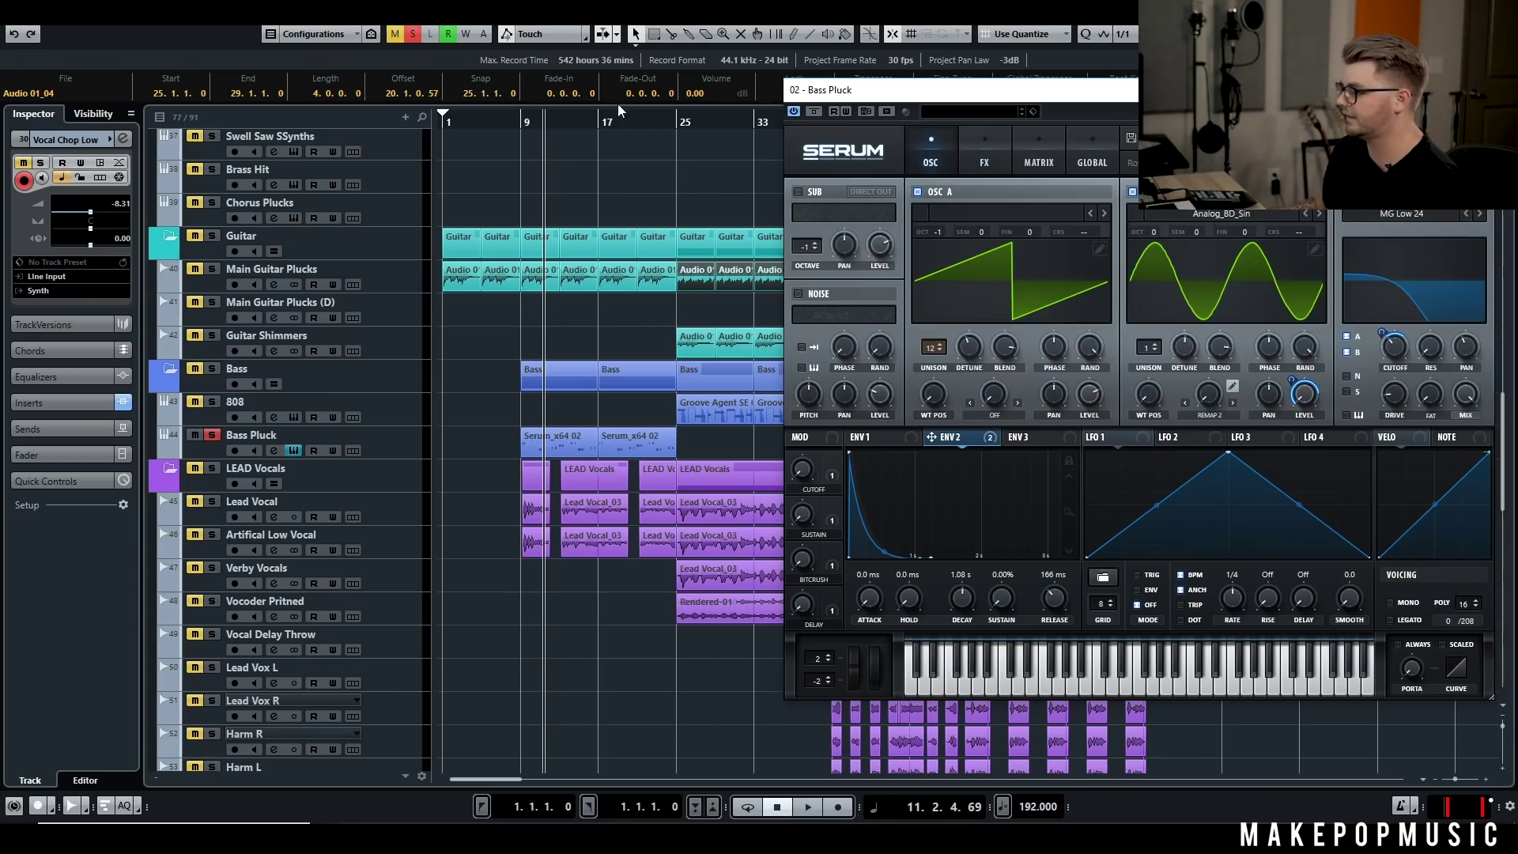
Step: Toggle oscillator A, oscillator B and the filter of Bass Pluck's Serum during soloed playback to compare their contributions
{"action": "left_click", "coordinate": [916, 192]}
{"action": "left_click", "coordinate": [917, 192]}
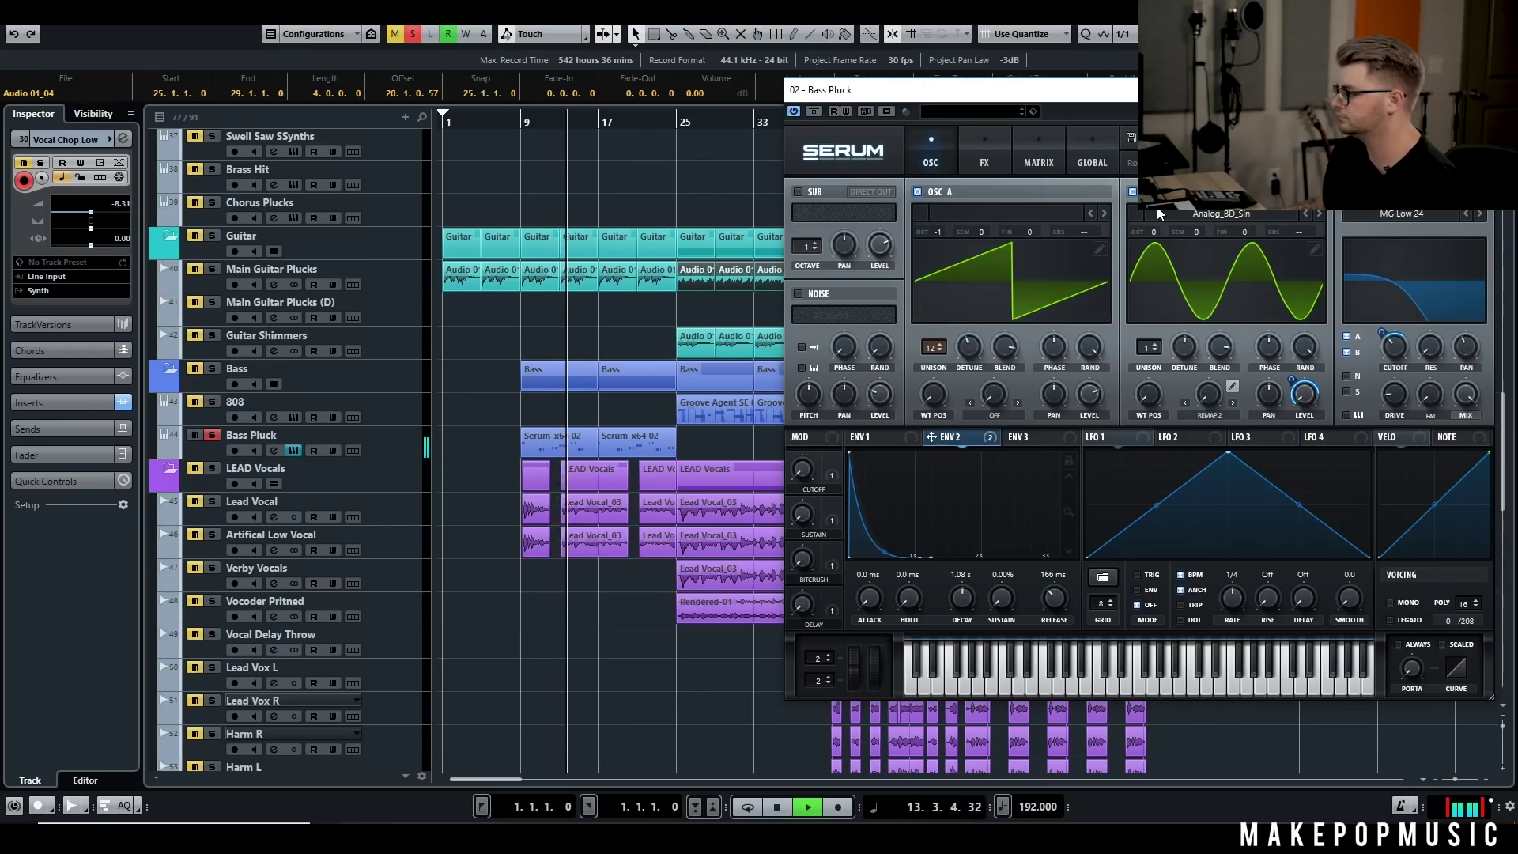
{"action": "left_click", "coordinate": [1131, 192]}
{"action": "left_click", "coordinate": [1132, 192]}
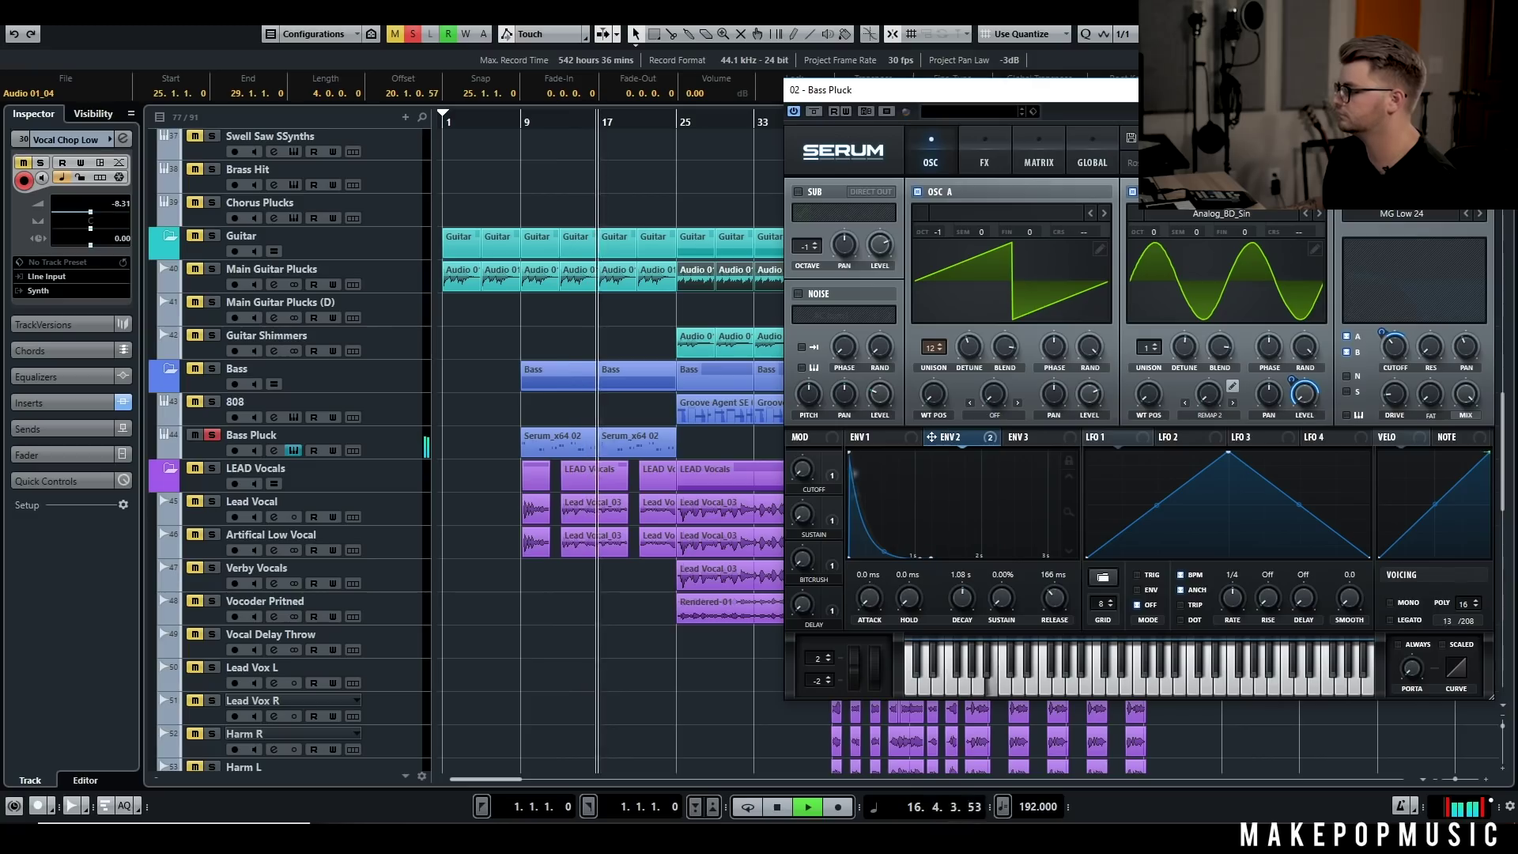
{"action": "left_click", "coordinate": [1346, 193]}
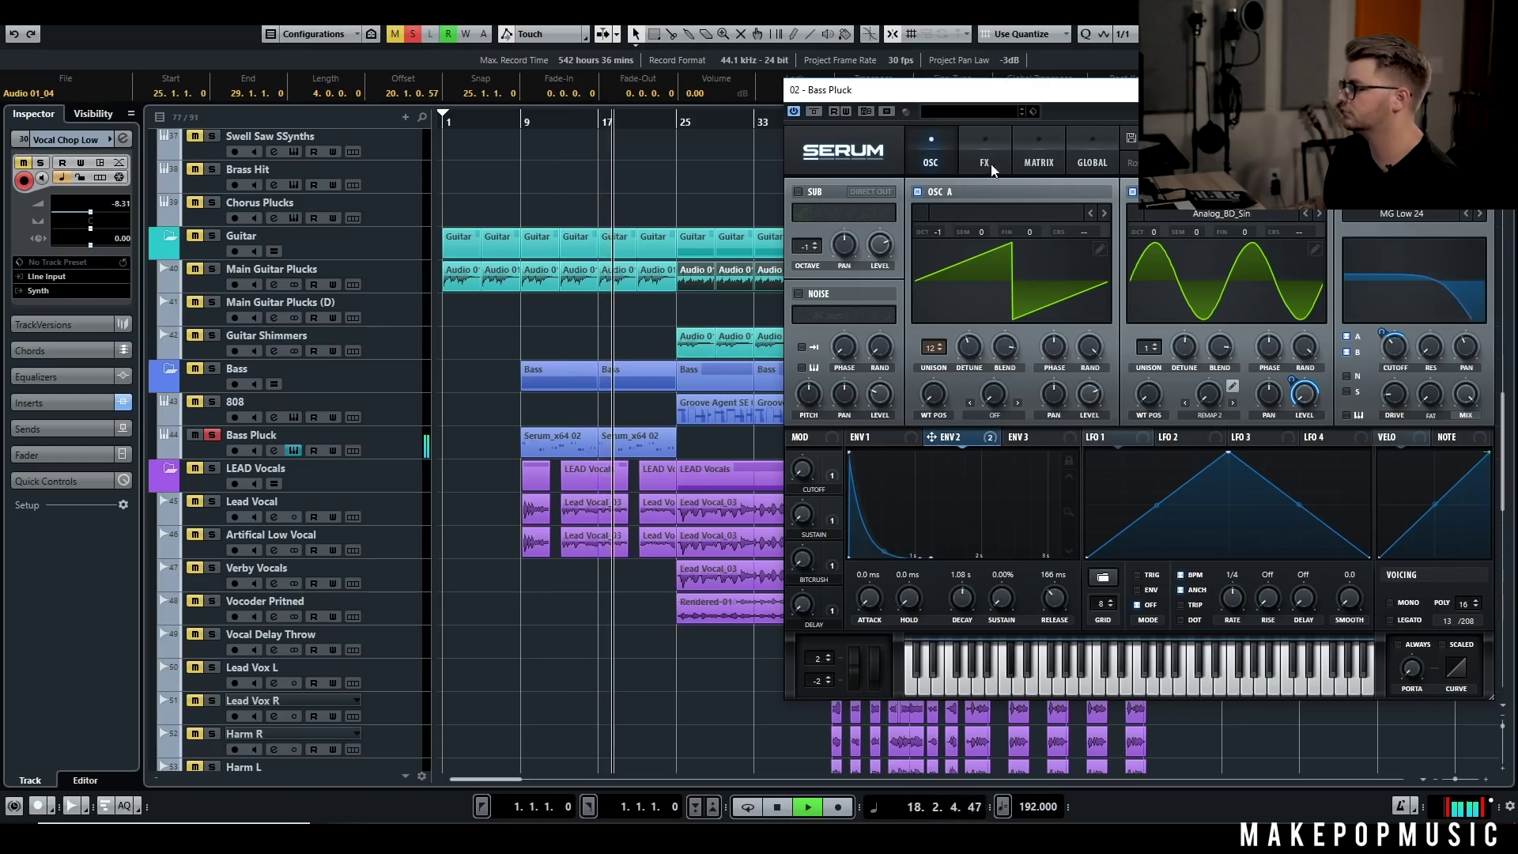
Step: Stop playback, unsolo the Bass Pluck track and close its Serum instrument
{"action": "key", "text": "space"}
{"action": "left_click", "coordinate": [212, 435]}
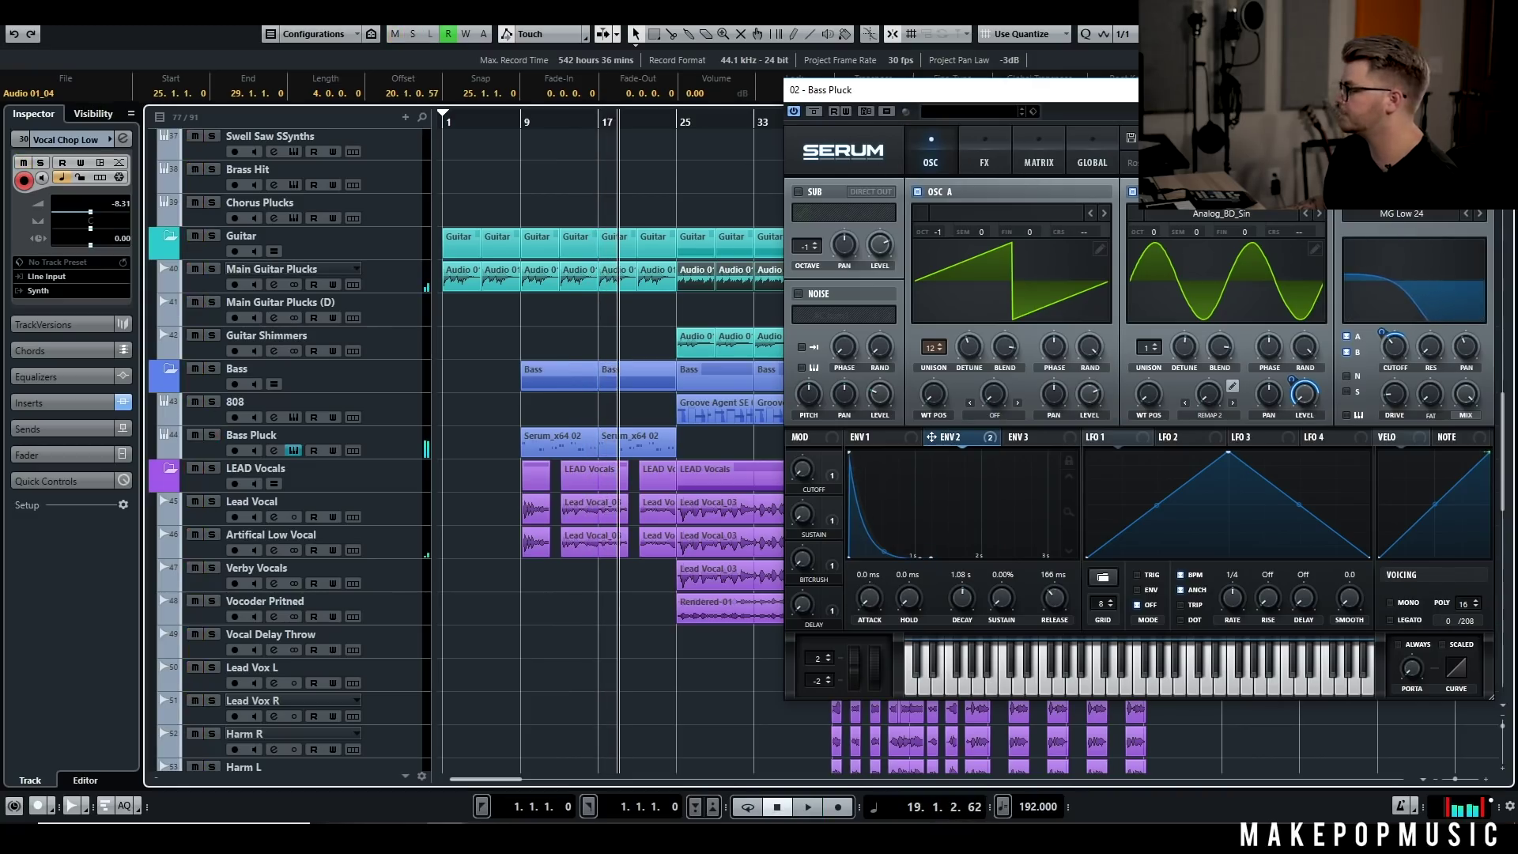
{"action": "left_click", "coordinate": [1476, 90]}
Step: Place the playhead at bar 9 and audition the Perfect Snap and Snap - Dope samples in the Snaps track's Groove Agent SE, then close it
{"action": "scroll", "coordinate": [580, 250], "scroll_direction": "up", "scroll_amount": 10}
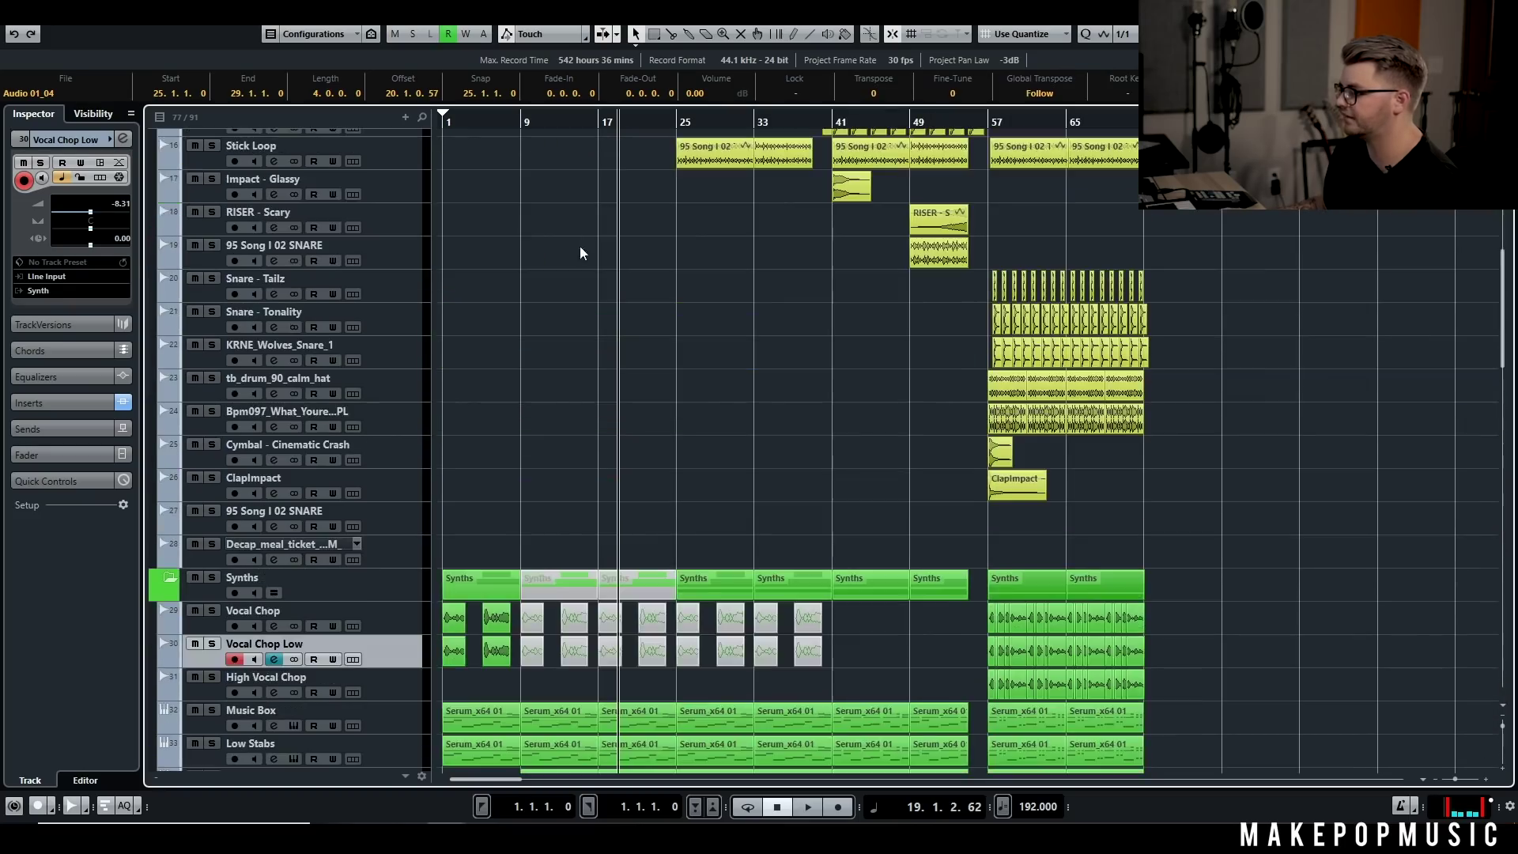
{"action": "left_click", "coordinate": [524, 120]}
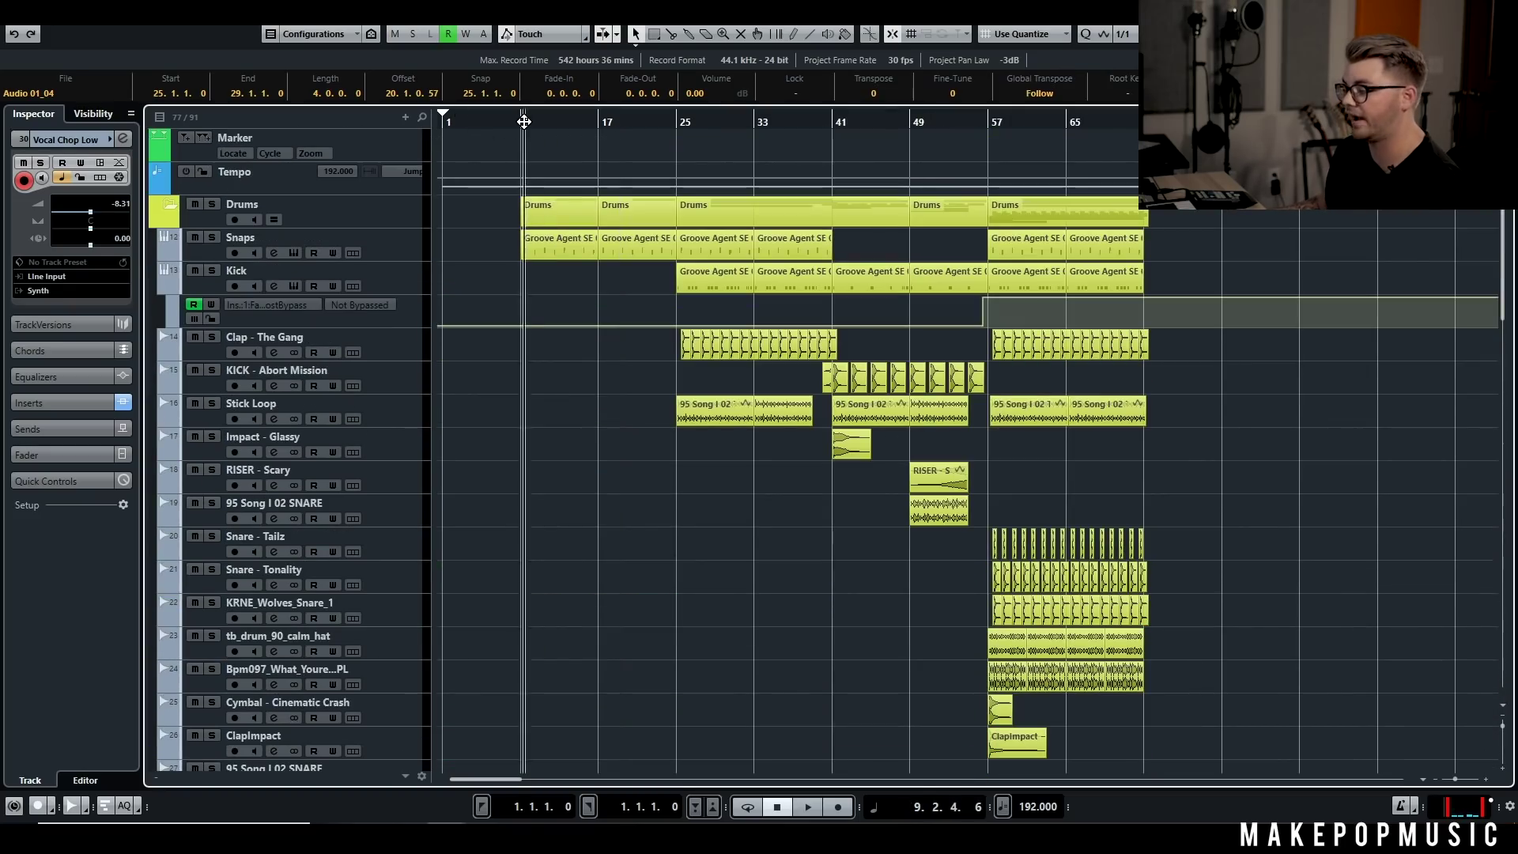
{"action": "left_click", "coordinate": [290, 251]}
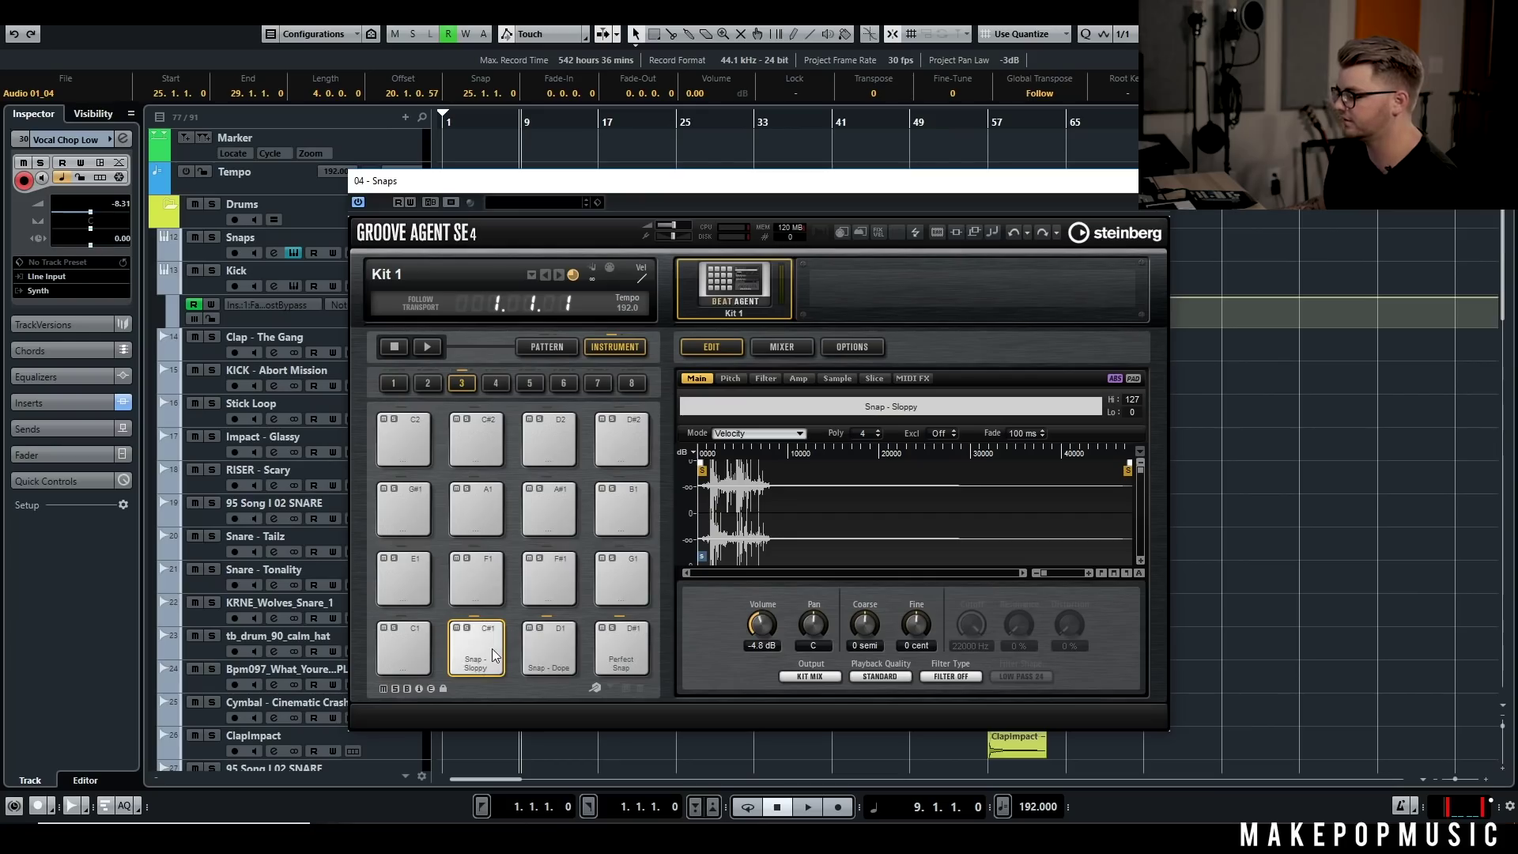
{"action": "left_click", "coordinate": [632, 668]}
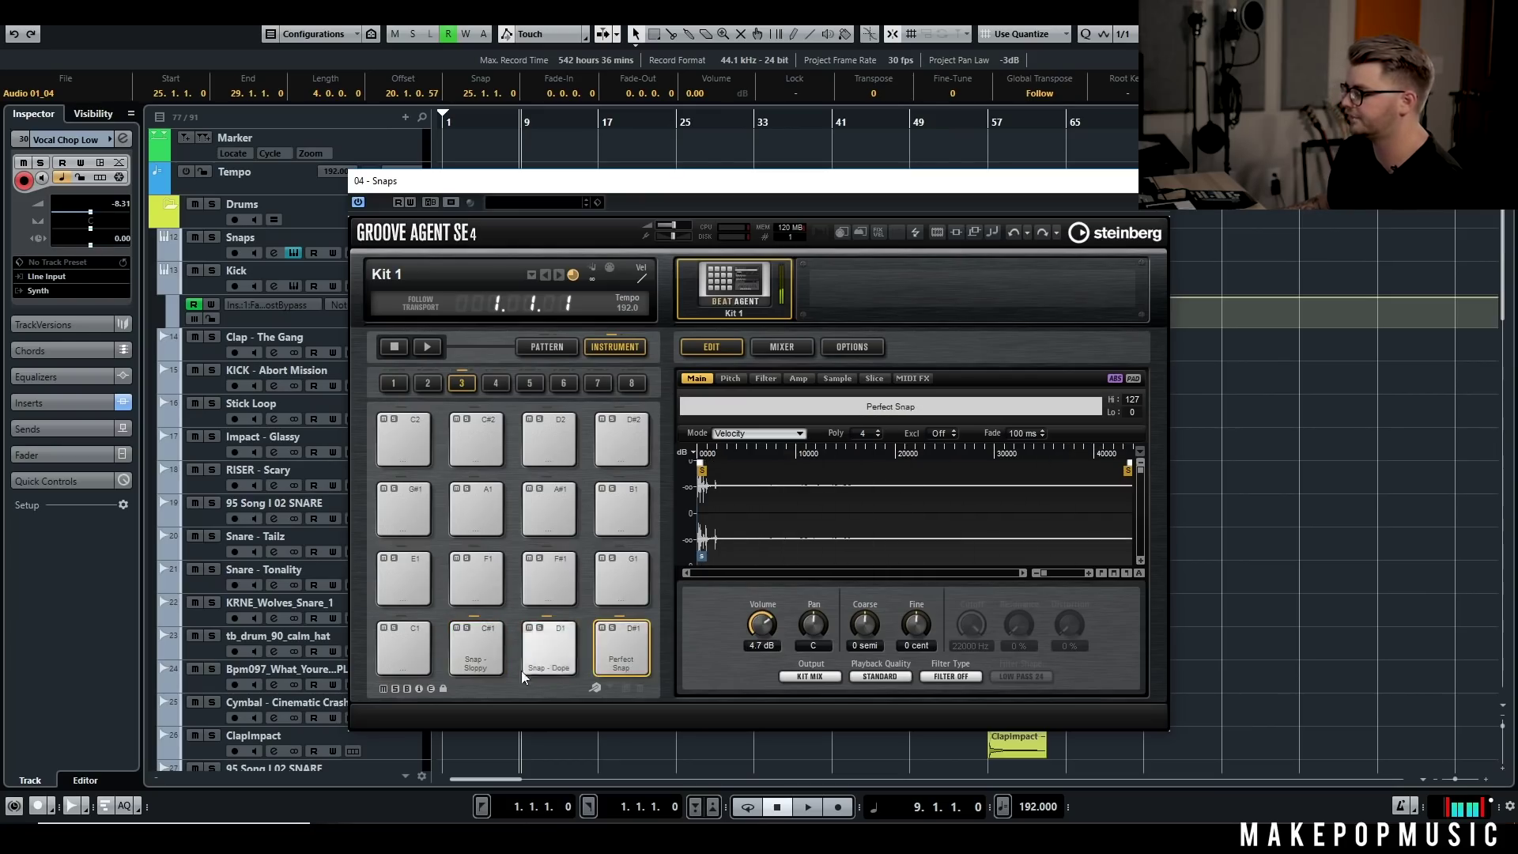
{"action": "left_click", "coordinate": [542, 667]}
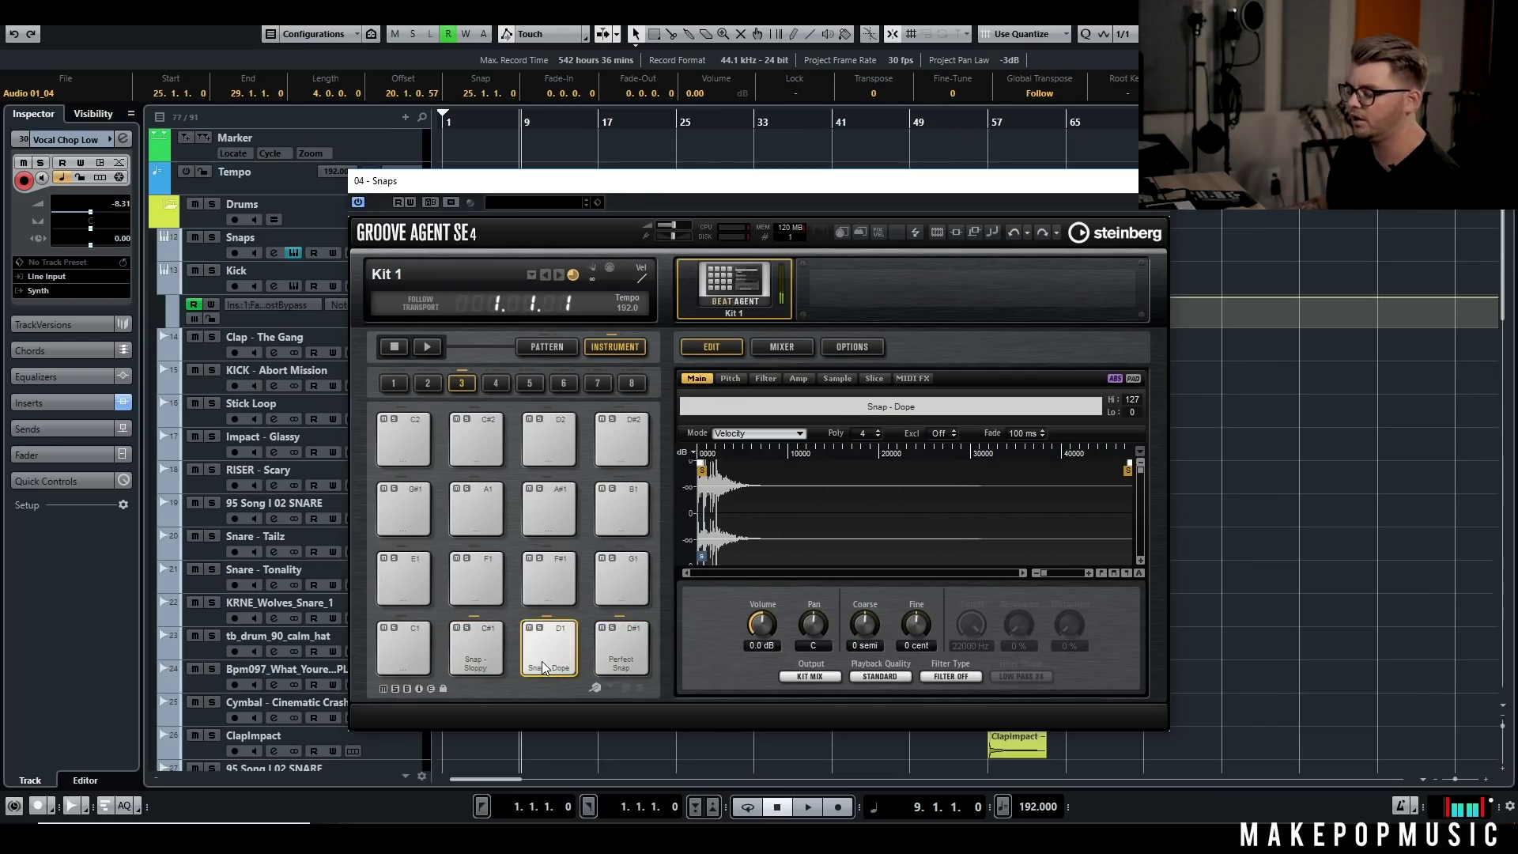
{"action": "left_click", "coordinate": [623, 660]}
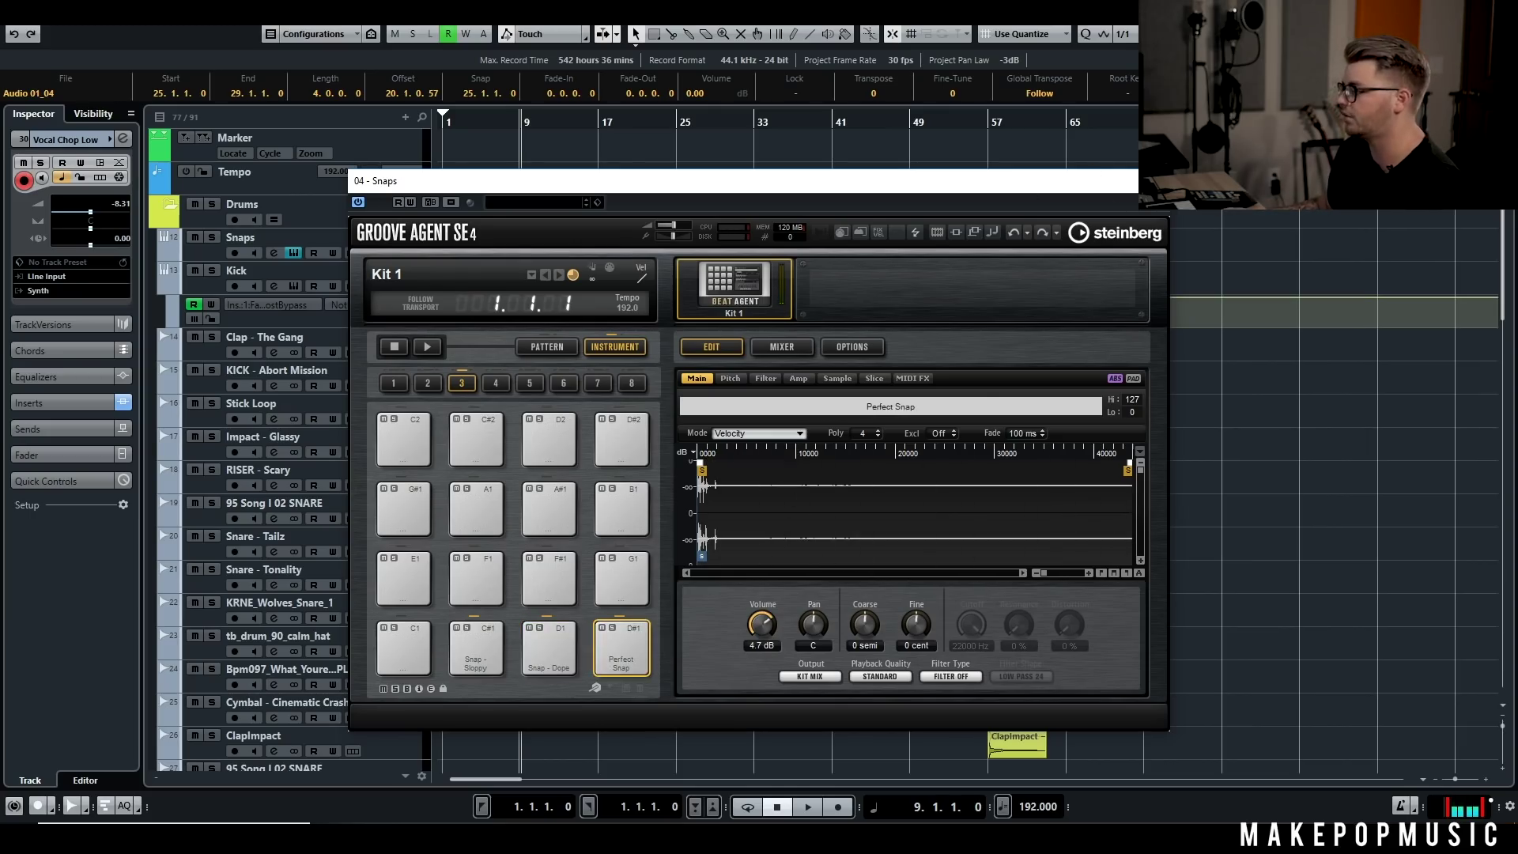
{"action": "left_click", "coordinate": [1151, 181]}
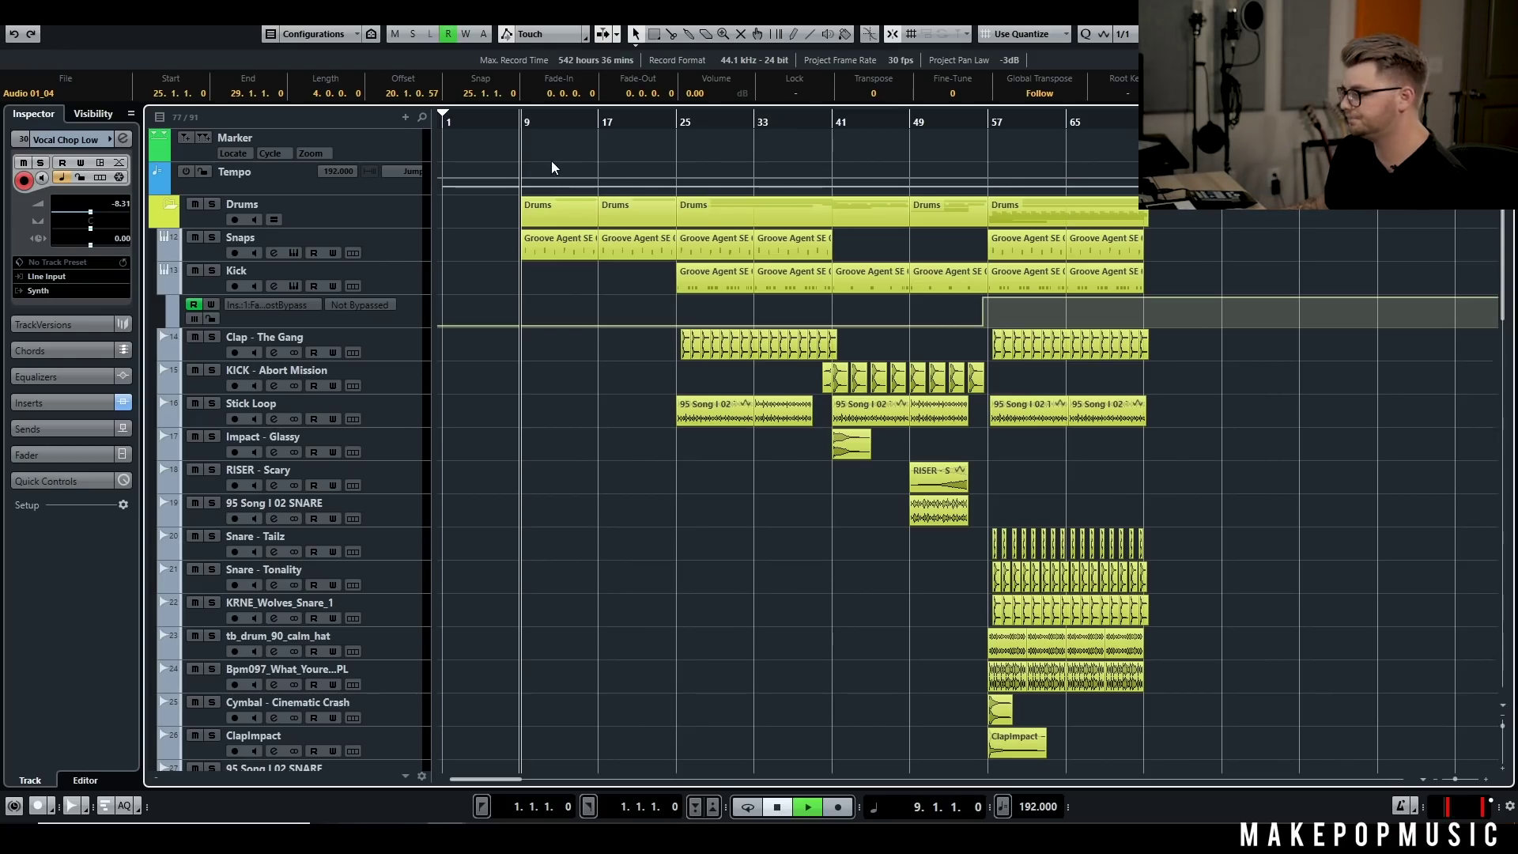
Step: Play the full mix from bar 9 and review the tracks from drums down to lead vocals, stopping near bar 14
{"action": "key", "text": "space"}
{"action": "scroll", "coordinate": [585, 356], "scroll_direction": "down", "scroll_amount": 4}
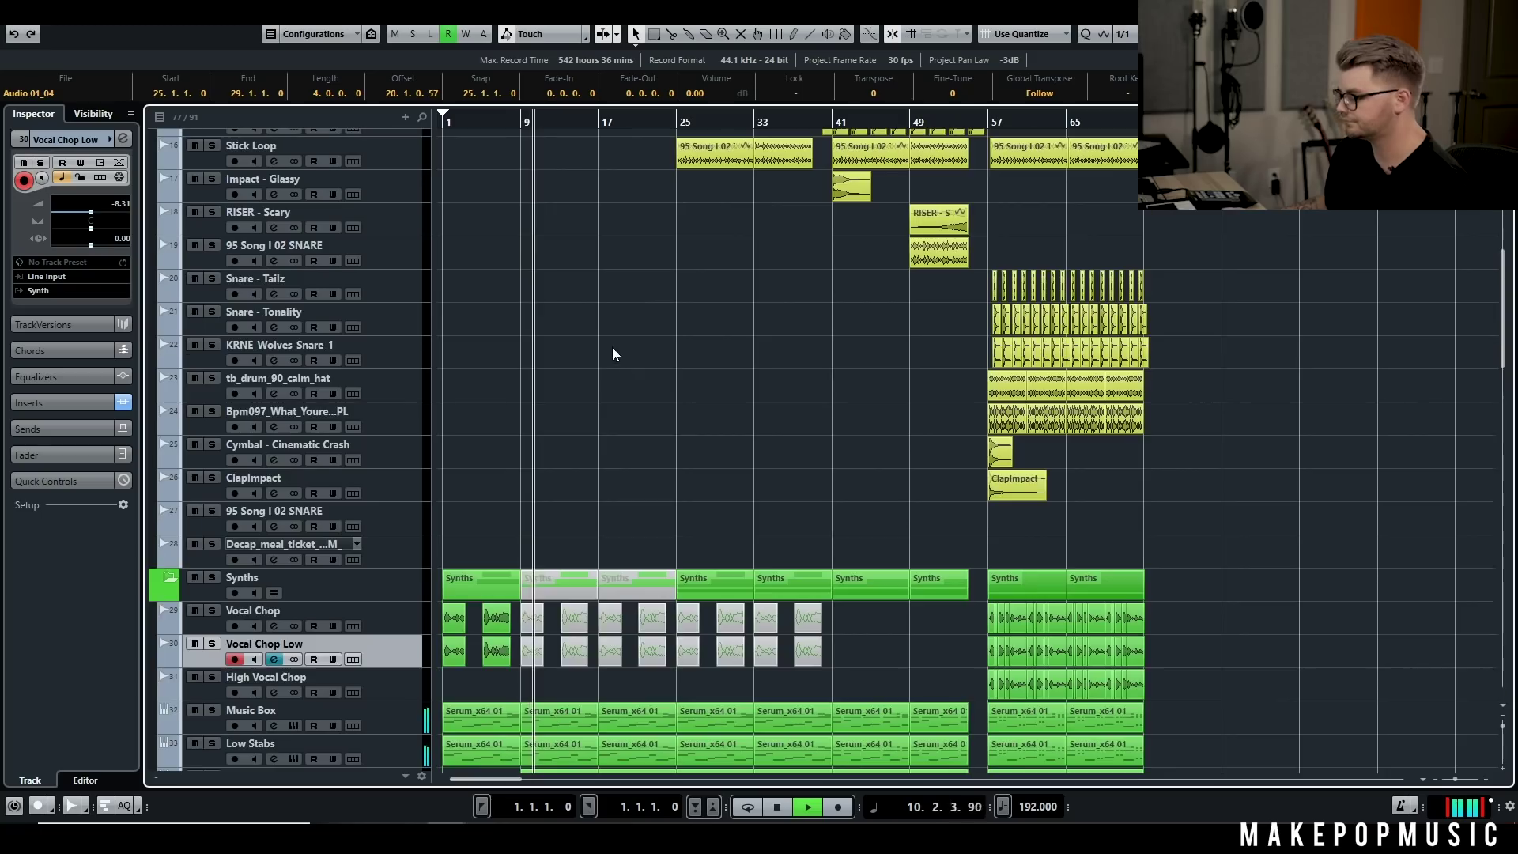
{"action": "scroll", "coordinate": [608, 253], "scroll_direction": "down", "scroll_amount": 8}
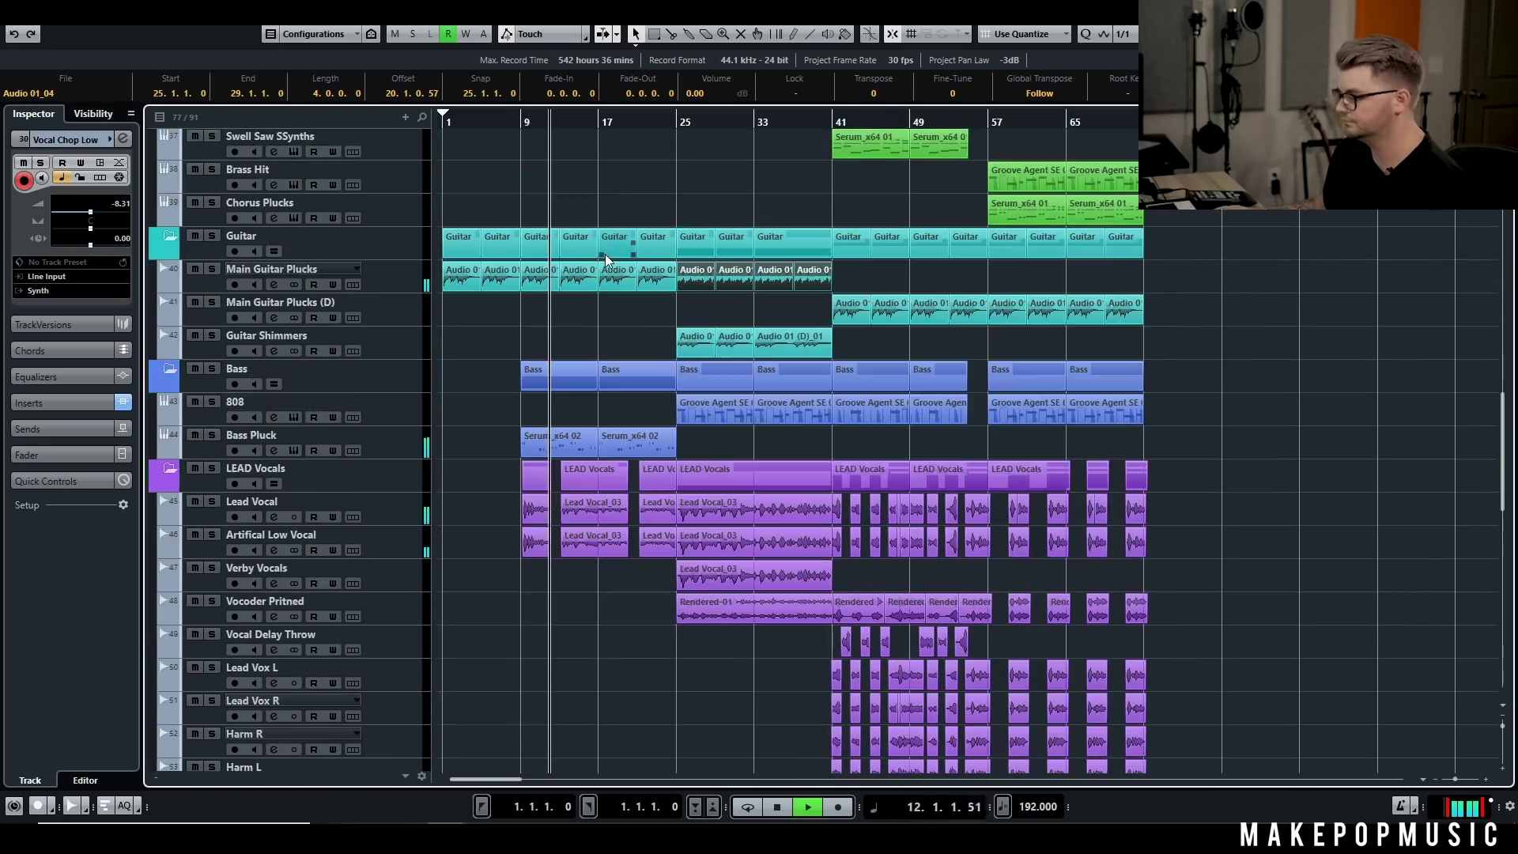
{"action": "scroll", "coordinate": [638, 198], "scroll_direction": "up", "scroll_amount": 15}
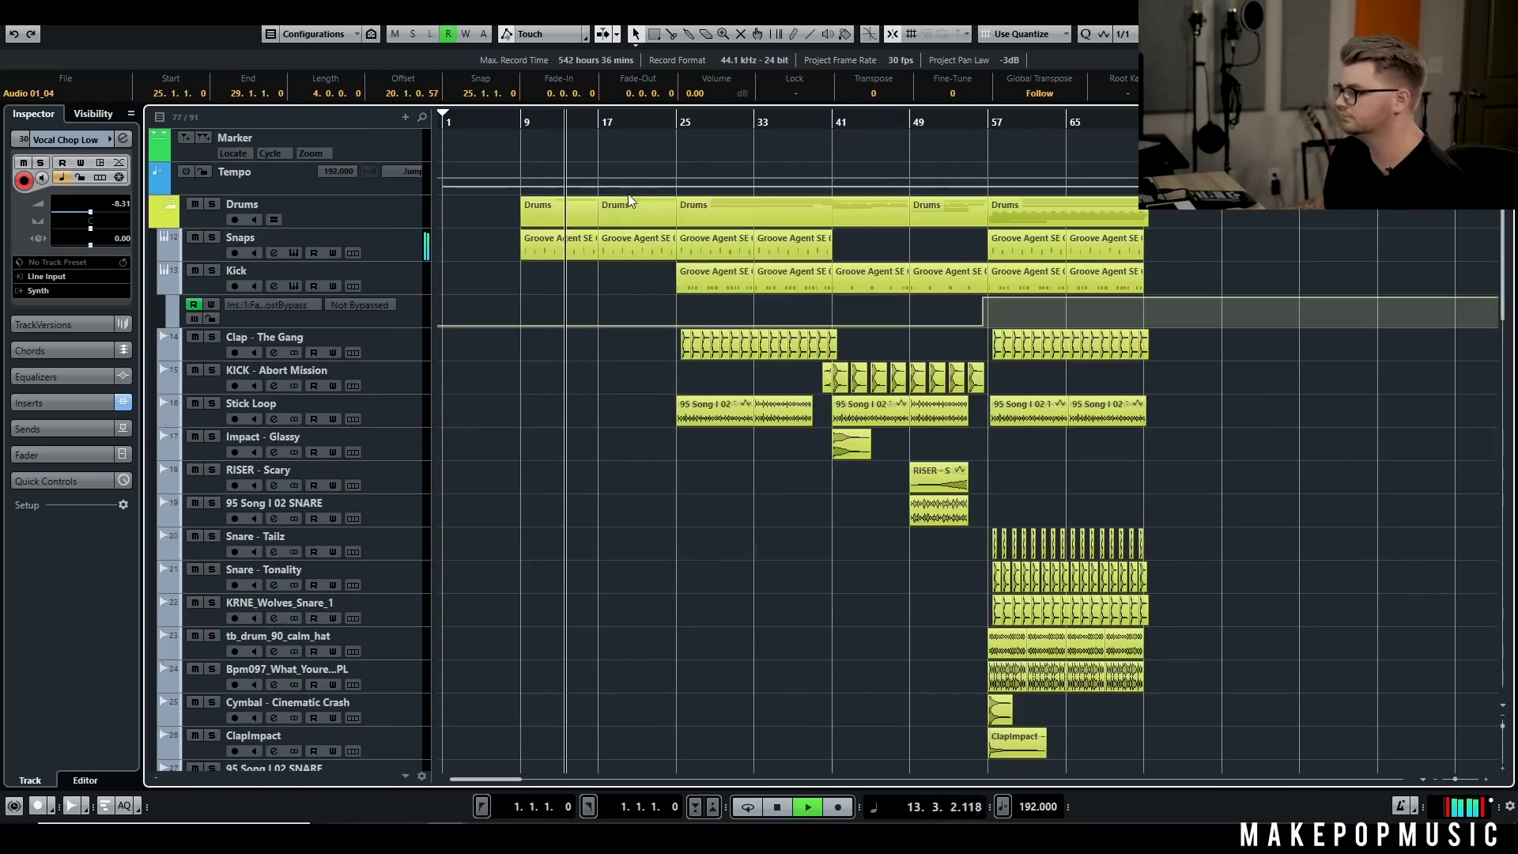
{"action": "scroll", "coordinate": [591, 407], "scroll_direction": "down", "scroll_amount": 15}
{"action": "key", "text": "space"}
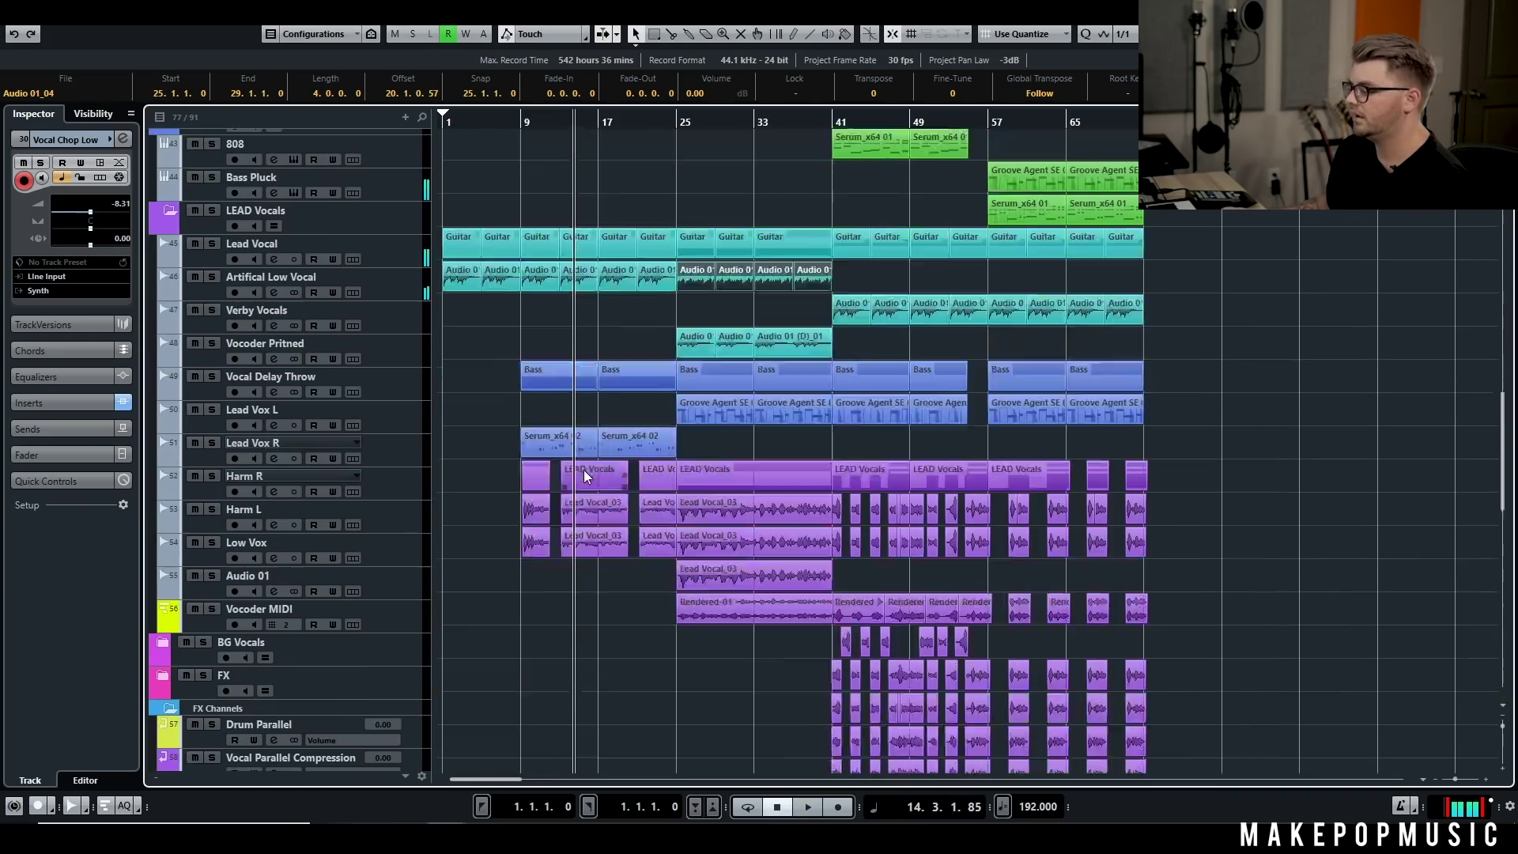
Step: Solo the Lead Vocal track and open its channel settings, moving the window so inserts and sends are both in view
{"action": "scroll", "coordinate": [584, 470], "scroll_direction": "down", "scroll_amount": 3}
{"action": "left_click", "coordinate": [243, 243]}
{"action": "key", "text": "s"}
{"action": "left_click", "coordinate": [273, 260]}
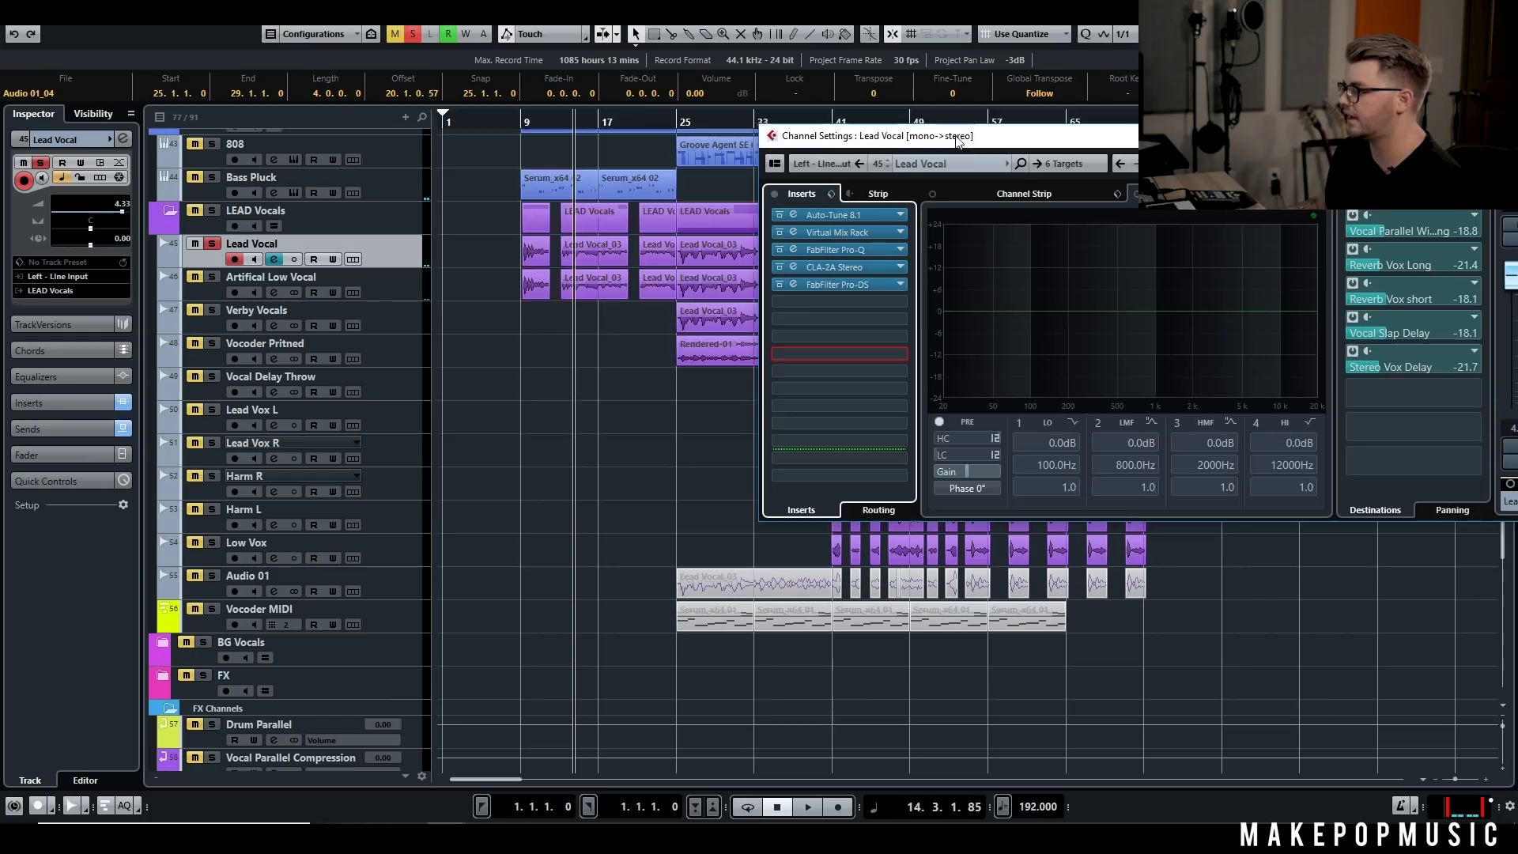
{"action": "left_click_drag", "start_coordinate": [956, 138], "coordinate": [621, 122]}
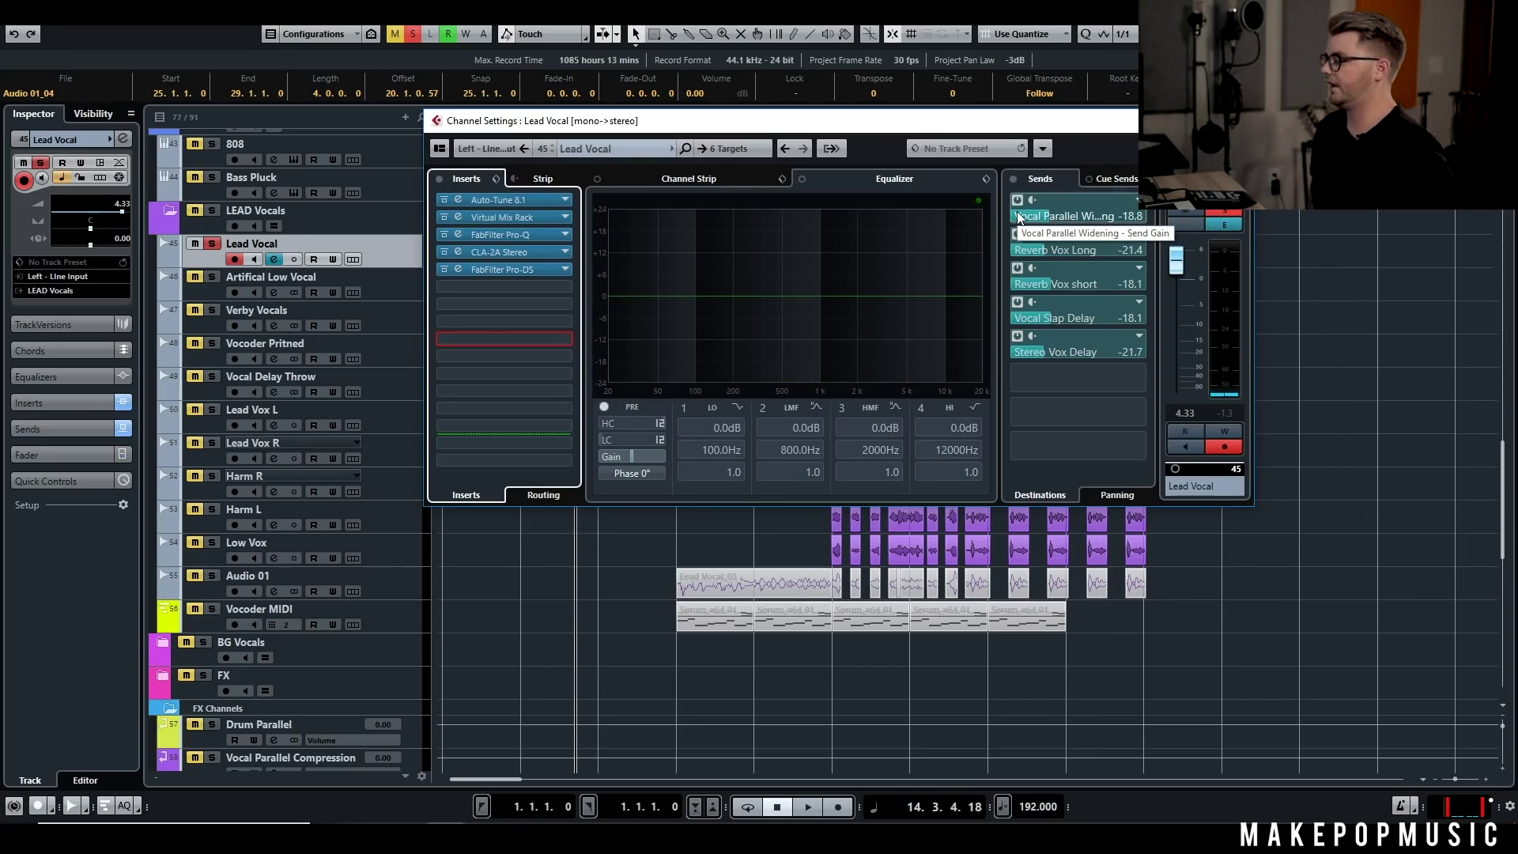
Step: Inspect the Auto-Tune 8.1, Virtual Mix Rack and FabFilter Pro-Q inserts on Lead Vocal, closing each plug-in afterward
{"action": "left_click", "coordinate": [518, 203]}
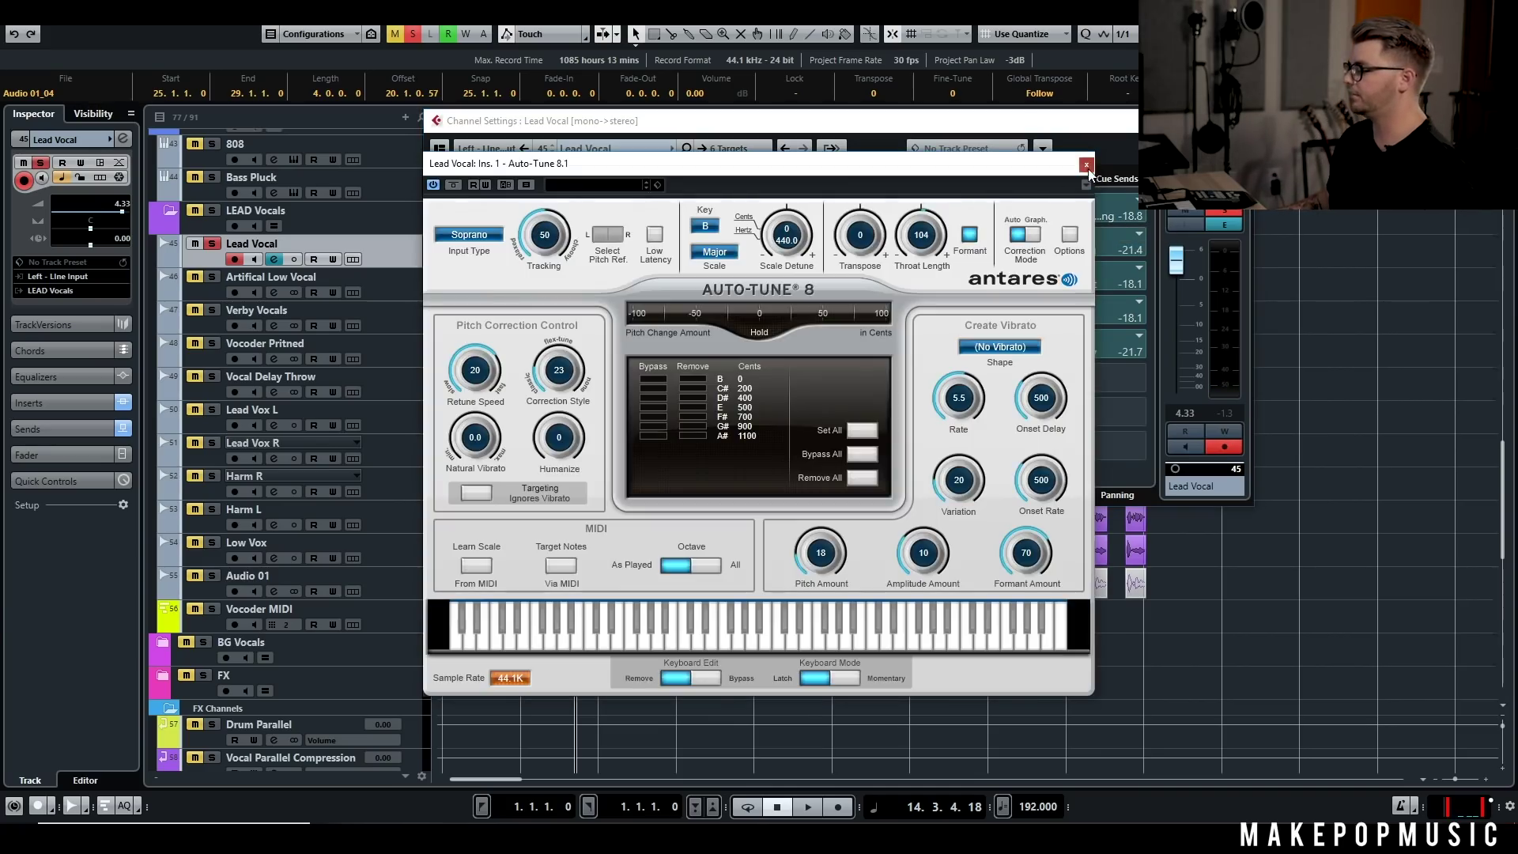
{"action": "left_click", "coordinate": [1086, 165]}
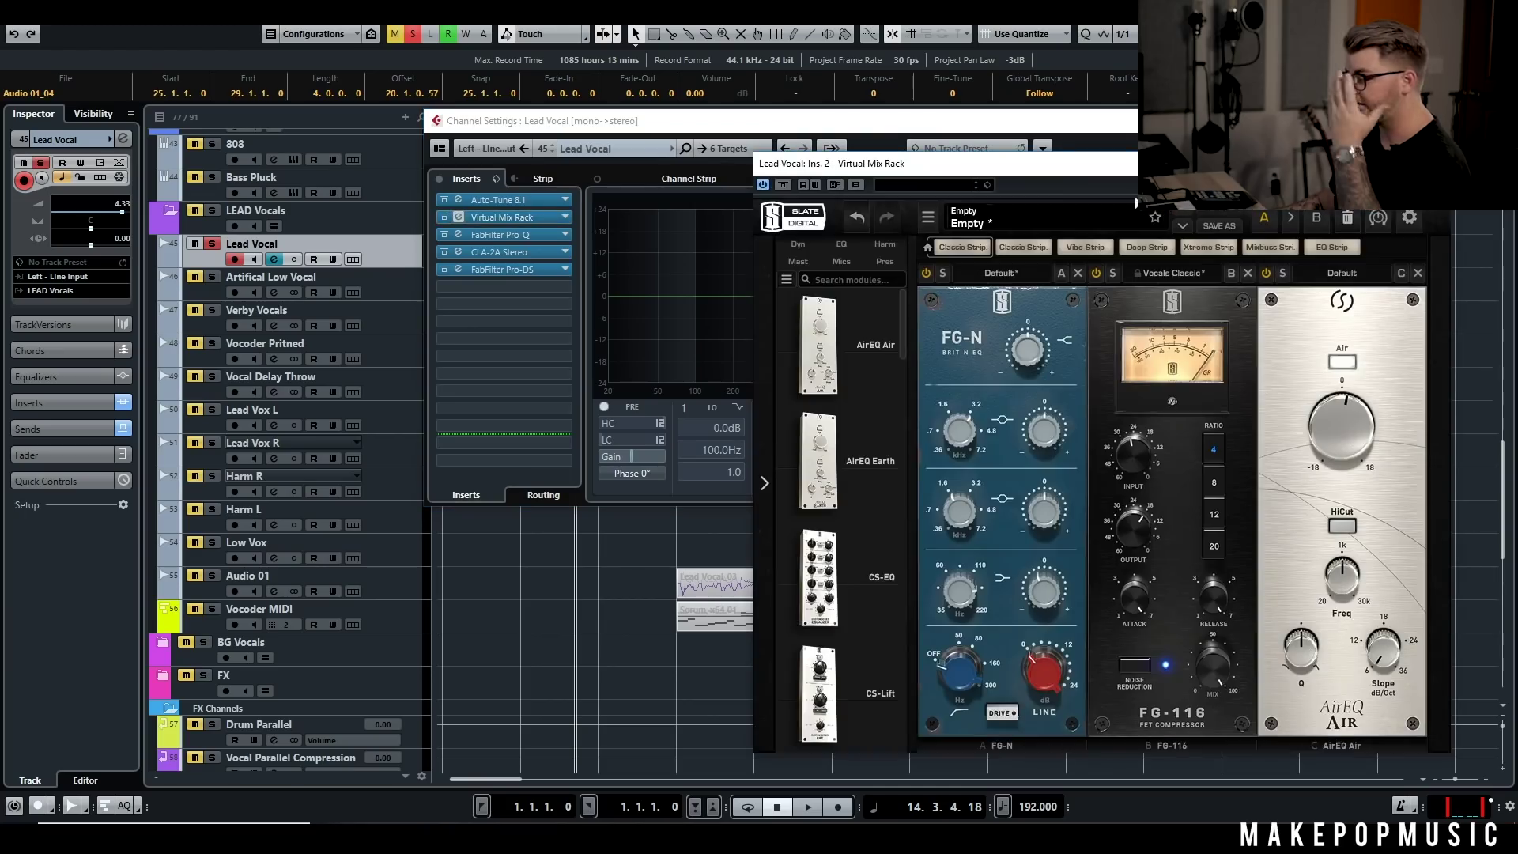
{"action": "left_click", "coordinate": [1442, 163]}
{"action": "left_click", "coordinate": [529, 238]}
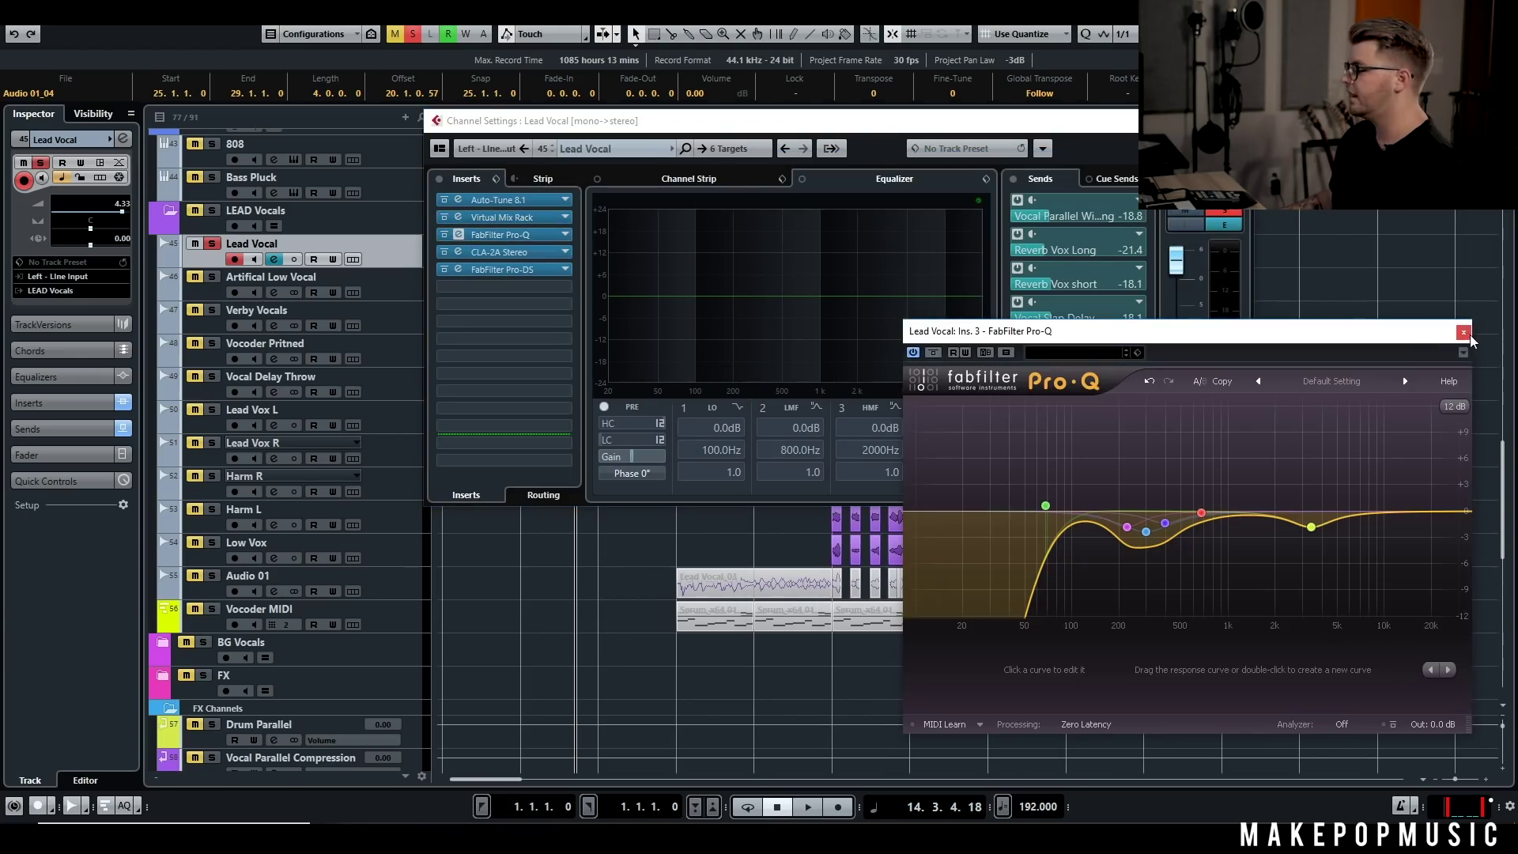
{"action": "left_click", "coordinate": [1463, 332]}
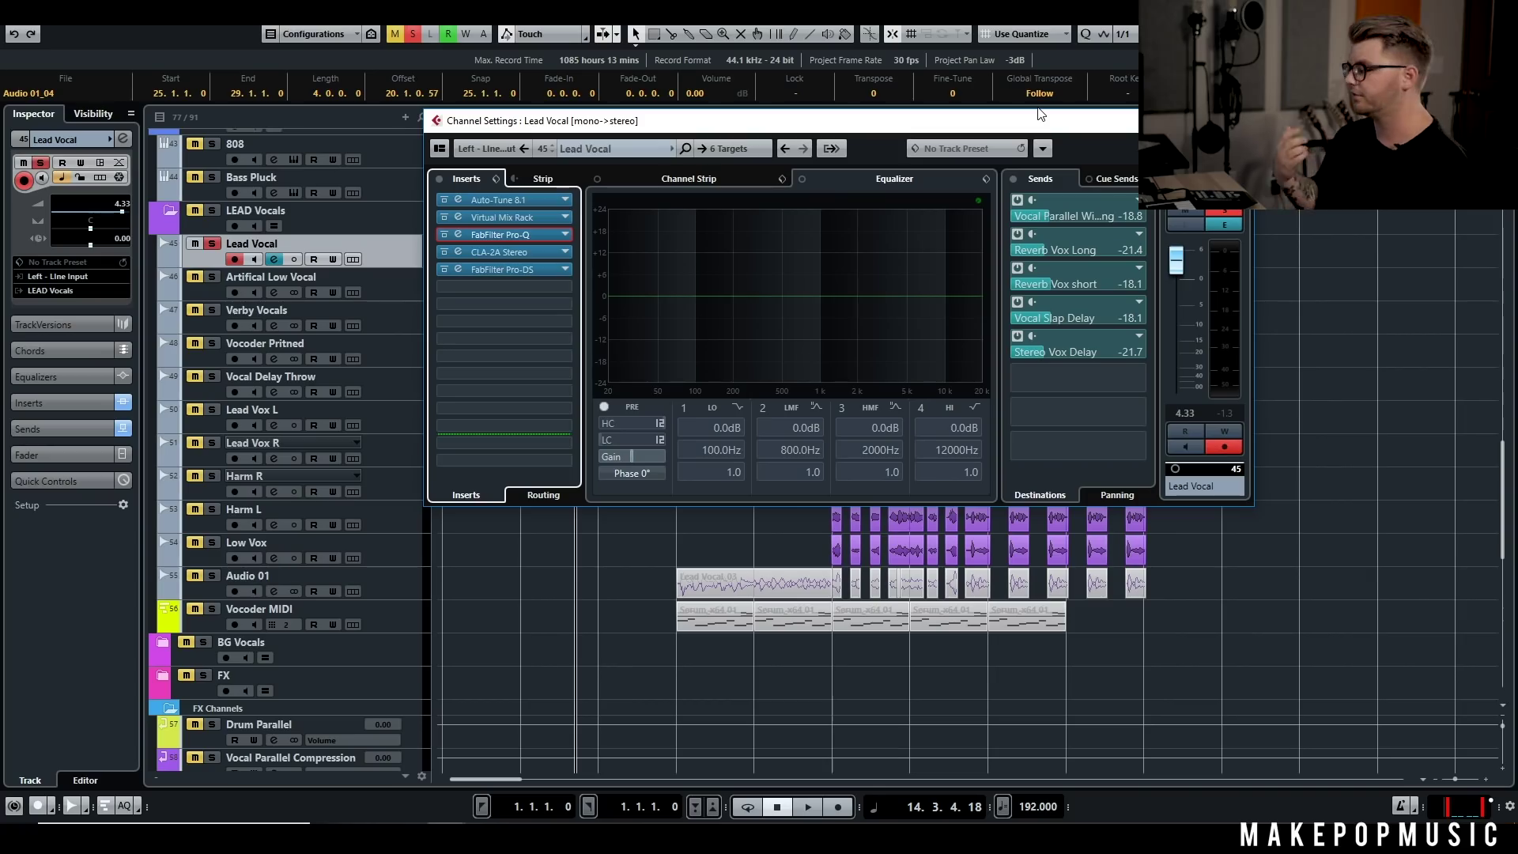
Step: Bypass all of Lead Vocal's inserts and sends, and play the dry vocal from bar 9
{"action": "left_click", "coordinate": [439, 178]}
{"action": "left_click", "coordinate": [1012, 178]}
{"action": "left_click_drag", "start_coordinate": [959, 127], "coordinate": [1084, 384]}
{"action": "left_click", "coordinate": [521, 123]}
{"action": "key", "text": "space"}
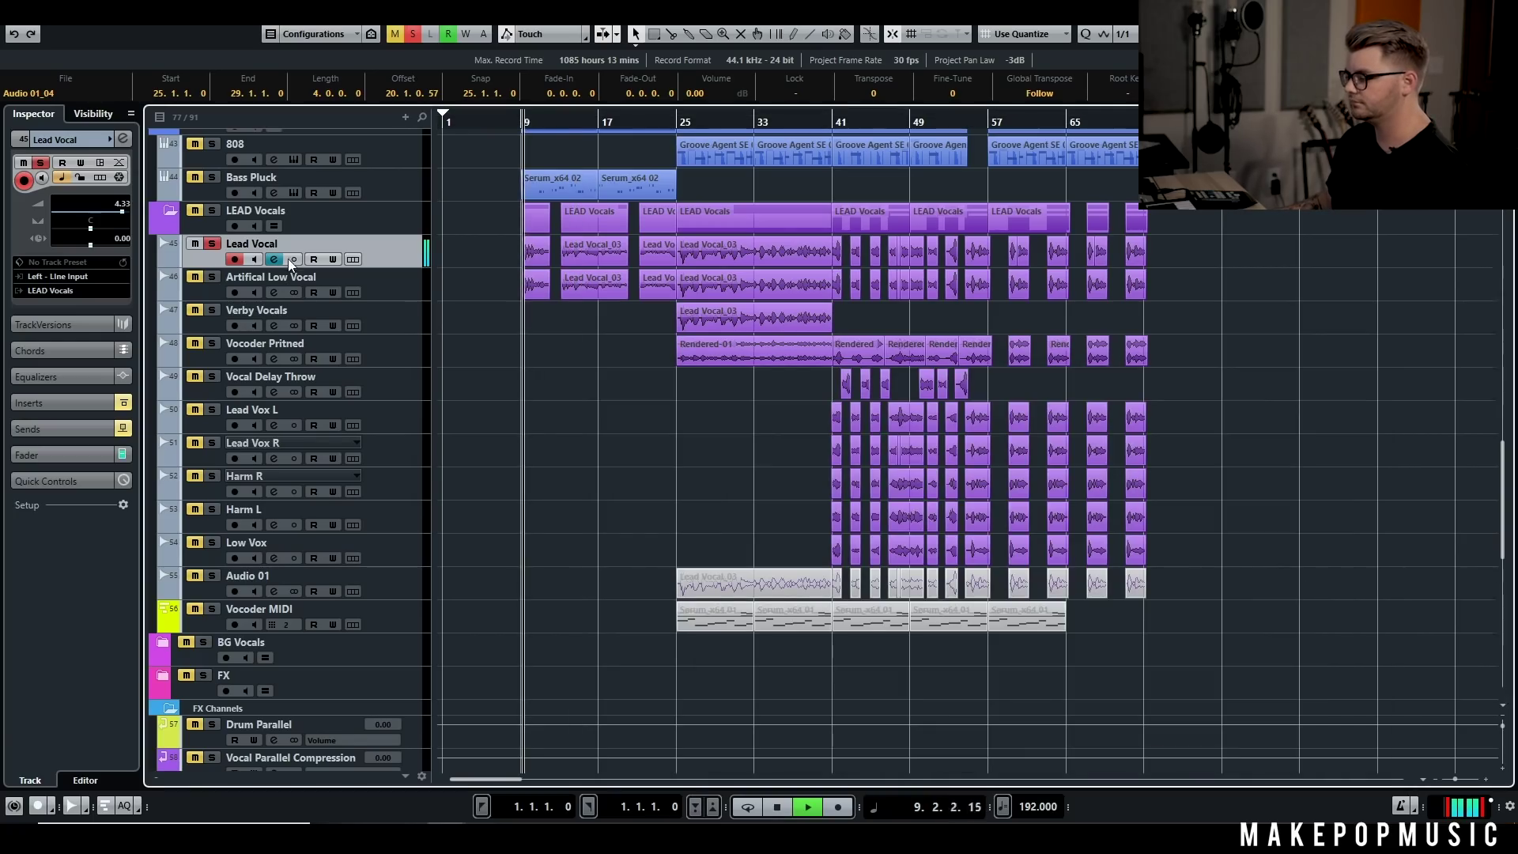
Step: Re-enable Lead Vocal's inserts and then its sends during playback to hear the processed vocal, and stop playback
{"action": "left_click", "coordinate": [274, 259]}
{"action": "left_click", "coordinate": [562, 436]}
{"action": "key", "text": "space"}
{"action": "left_click", "coordinate": [839, 338]}
{"action": "key", "text": "space"}
{"action": "left_click", "coordinate": [275, 258]}
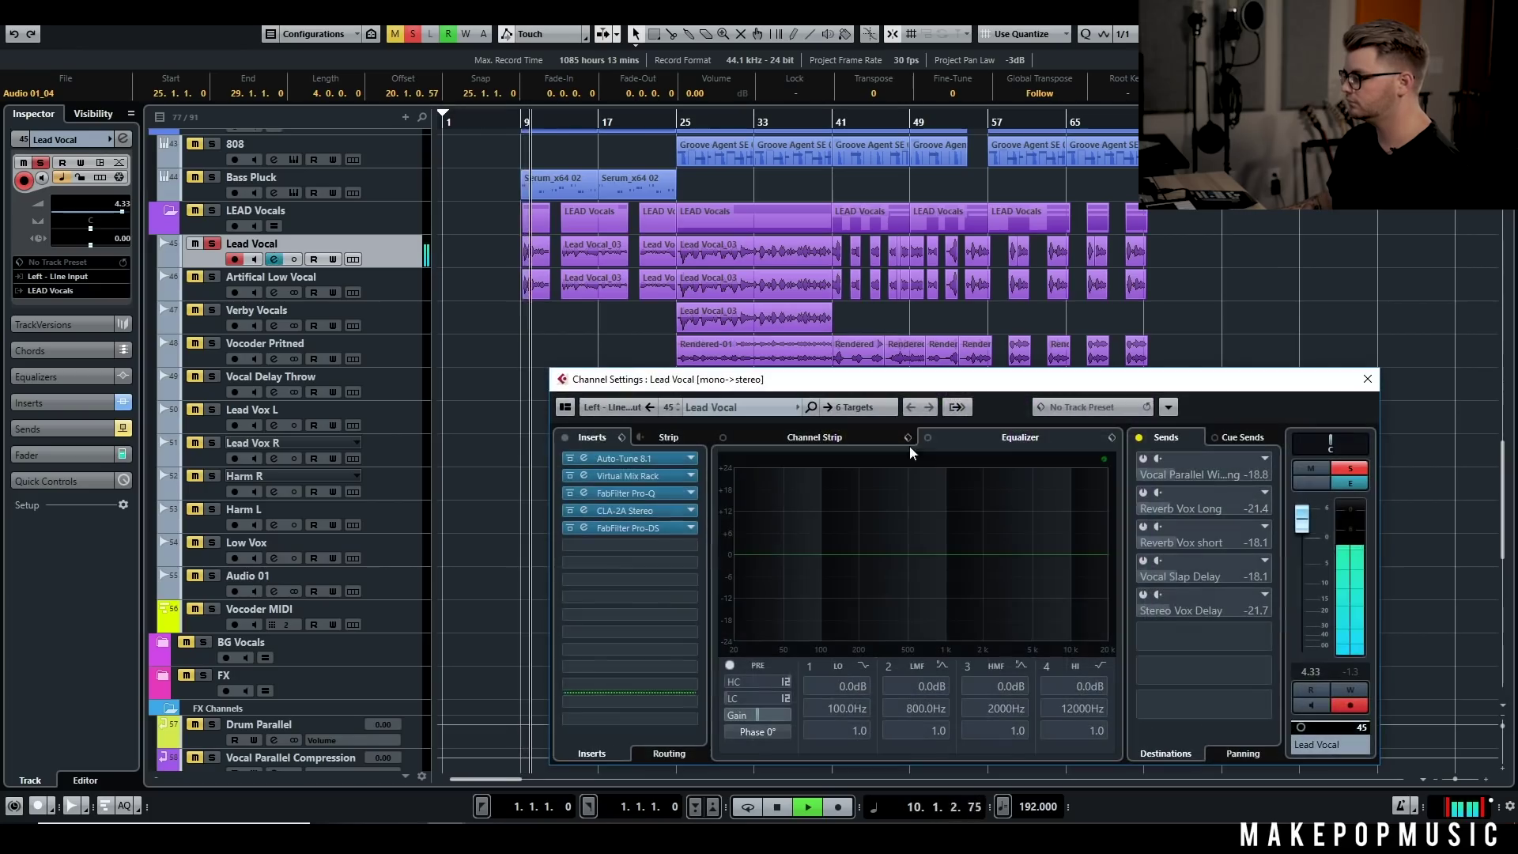
{"action": "left_click", "coordinate": [1139, 439]}
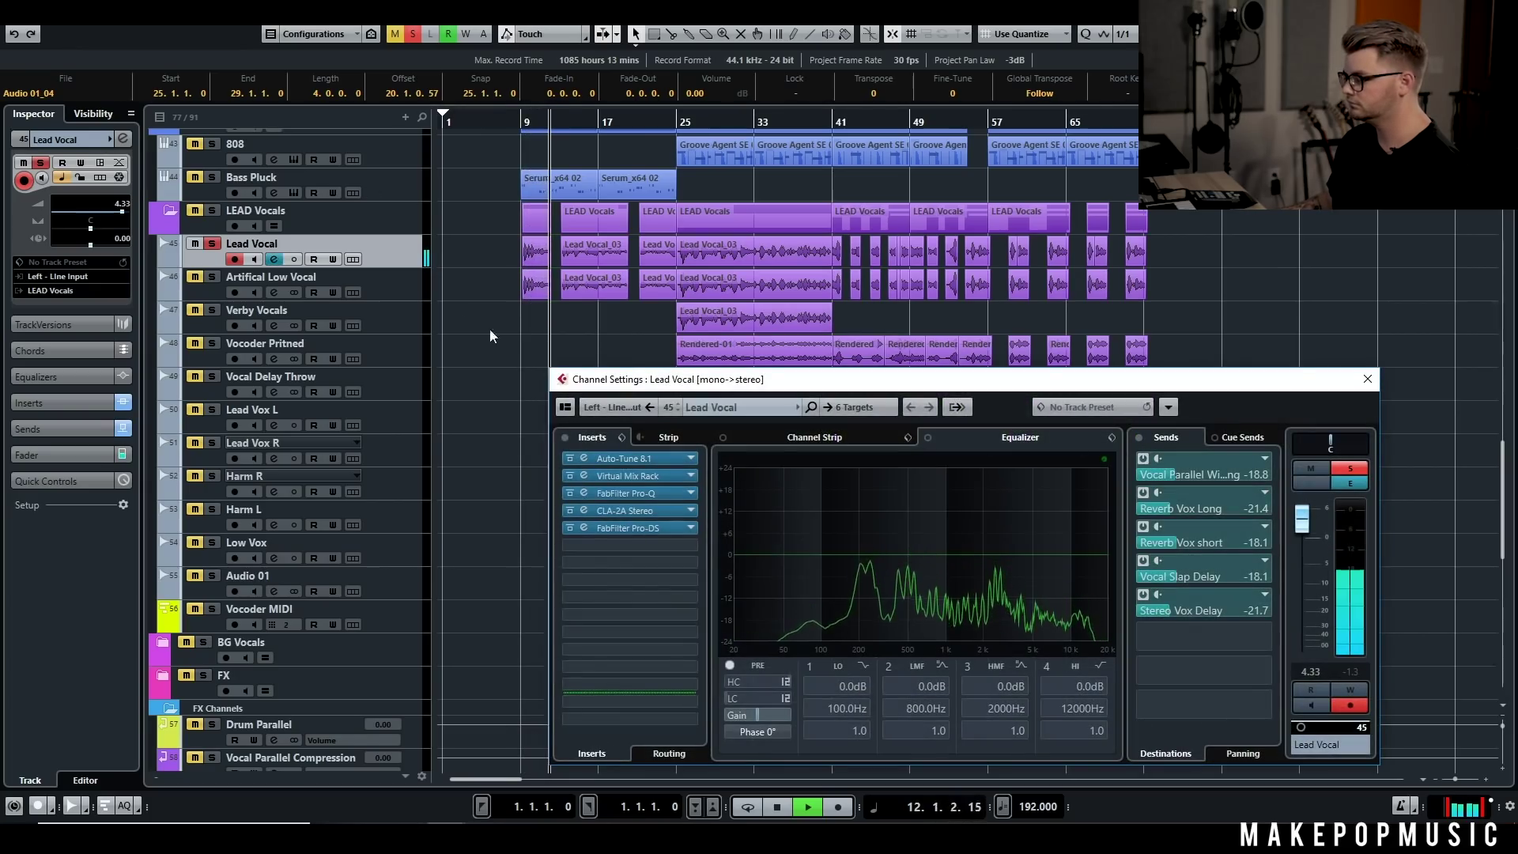
{"action": "key", "text": "space"}
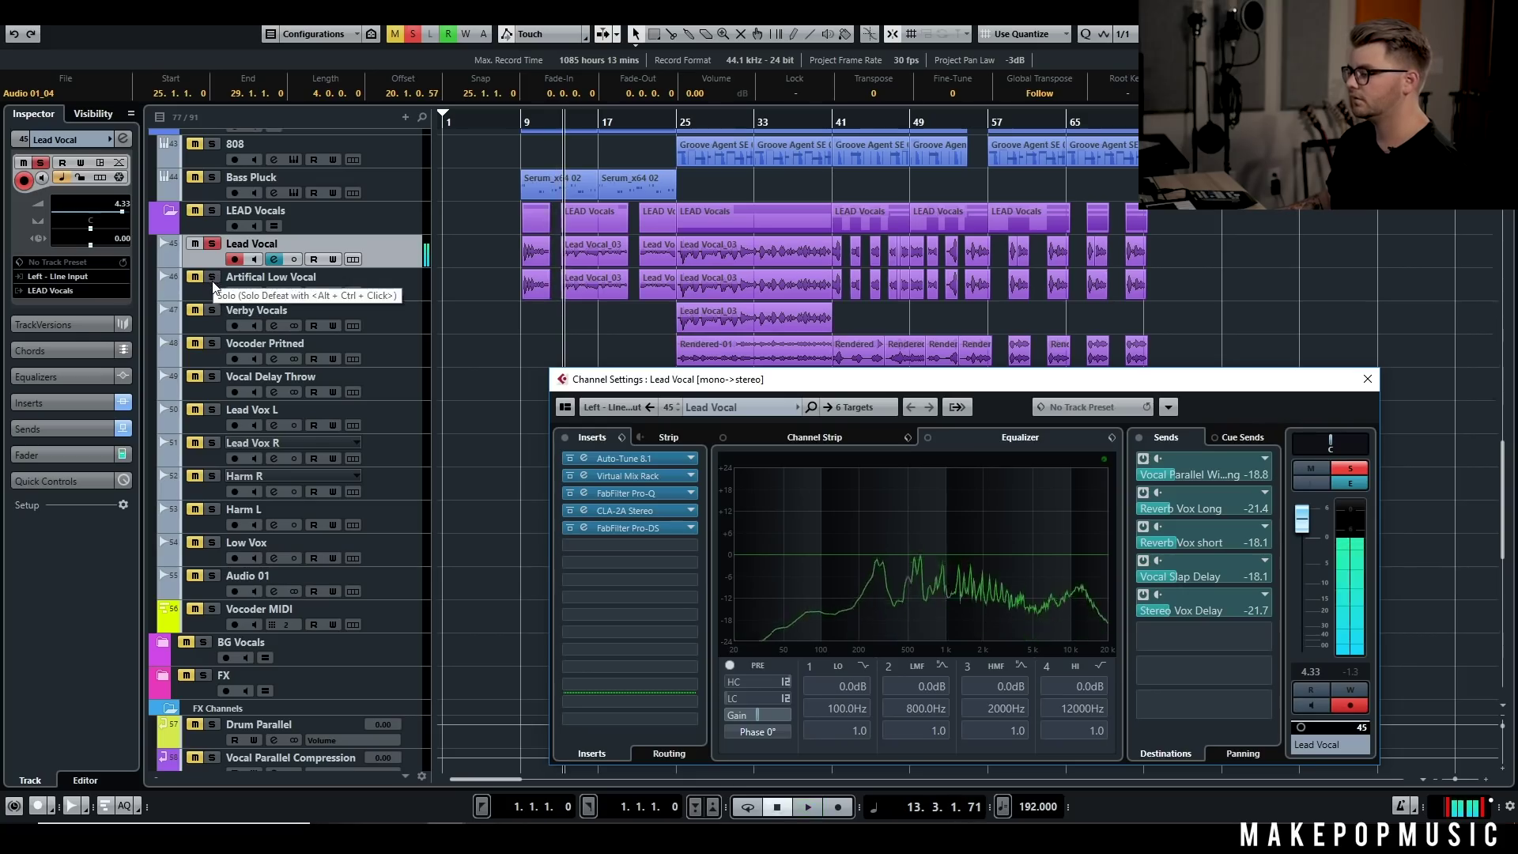
Step: Solo Artifical Low Vocal and play it with its channel settings open, then close them and unsolo the track
{"action": "left_click", "coordinate": [212, 278]}
{"action": "left_click", "coordinate": [276, 292]}
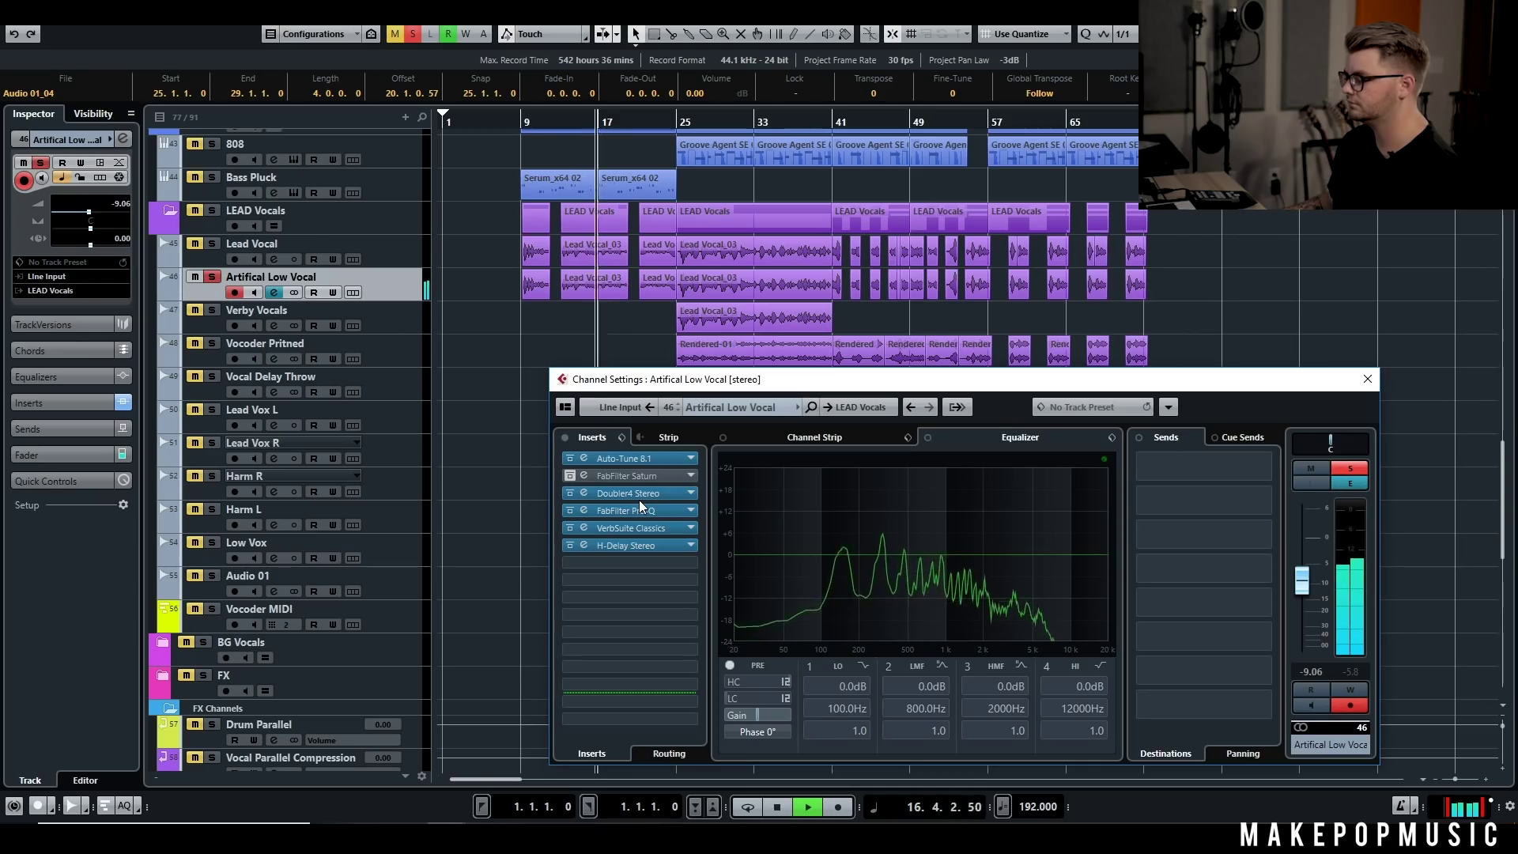
{"action": "key", "text": "e"}
{"action": "key", "text": "s"}
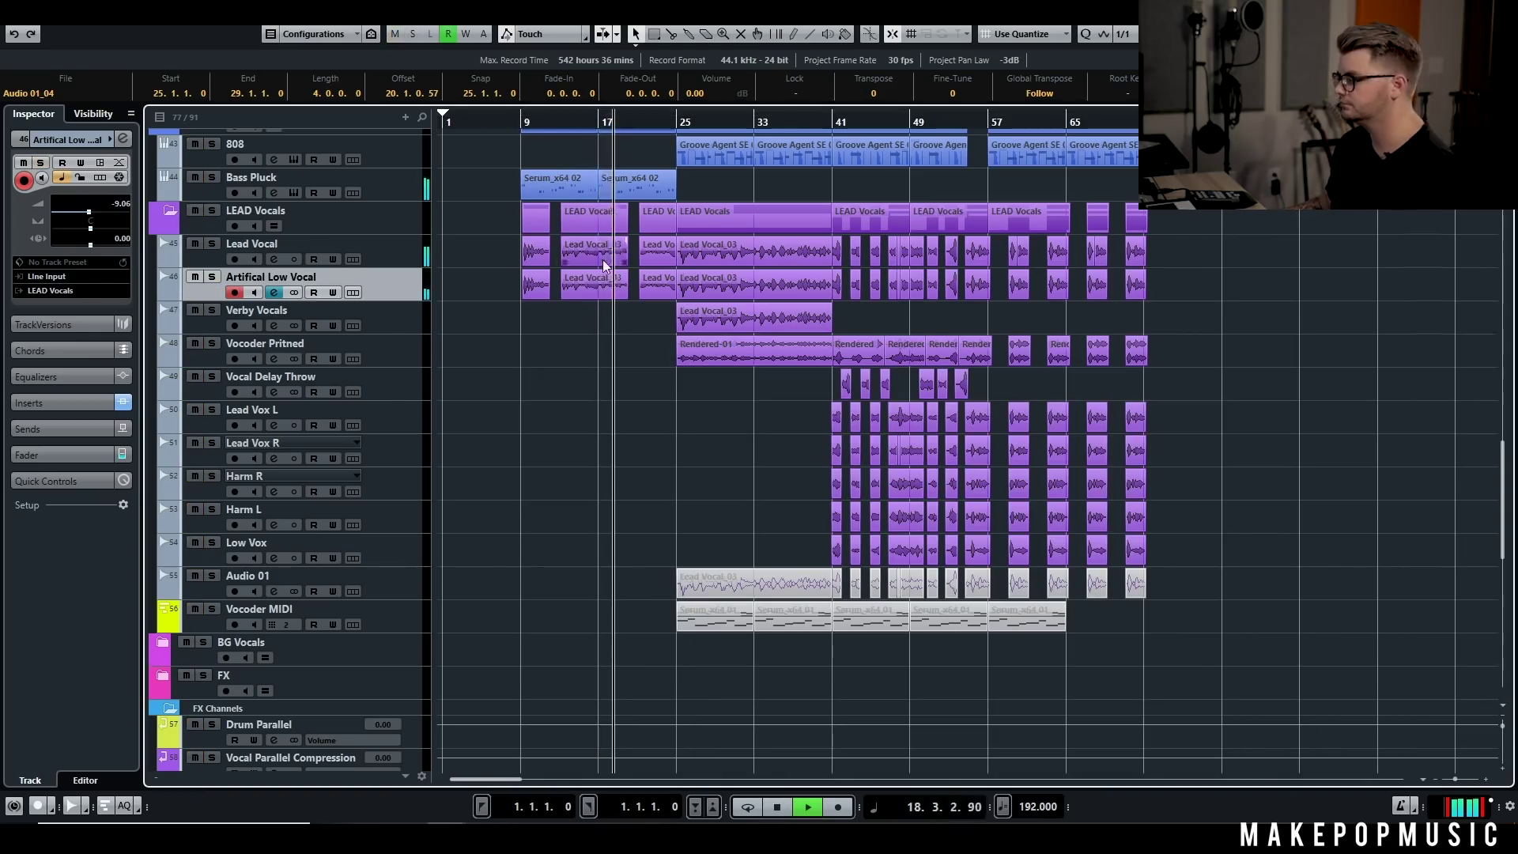
Step: Let the full mix play on to just before bar 25 while reviewing the drum, synth and guitar tracks, and stop playback
{"action": "scroll", "coordinate": [600, 254], "scroll_direction": "up", "scroll_amount": 5}
{"action": "scroll", "coordinate": [625, 268], "scroll_direction": "up", "scroll_amount": 2}
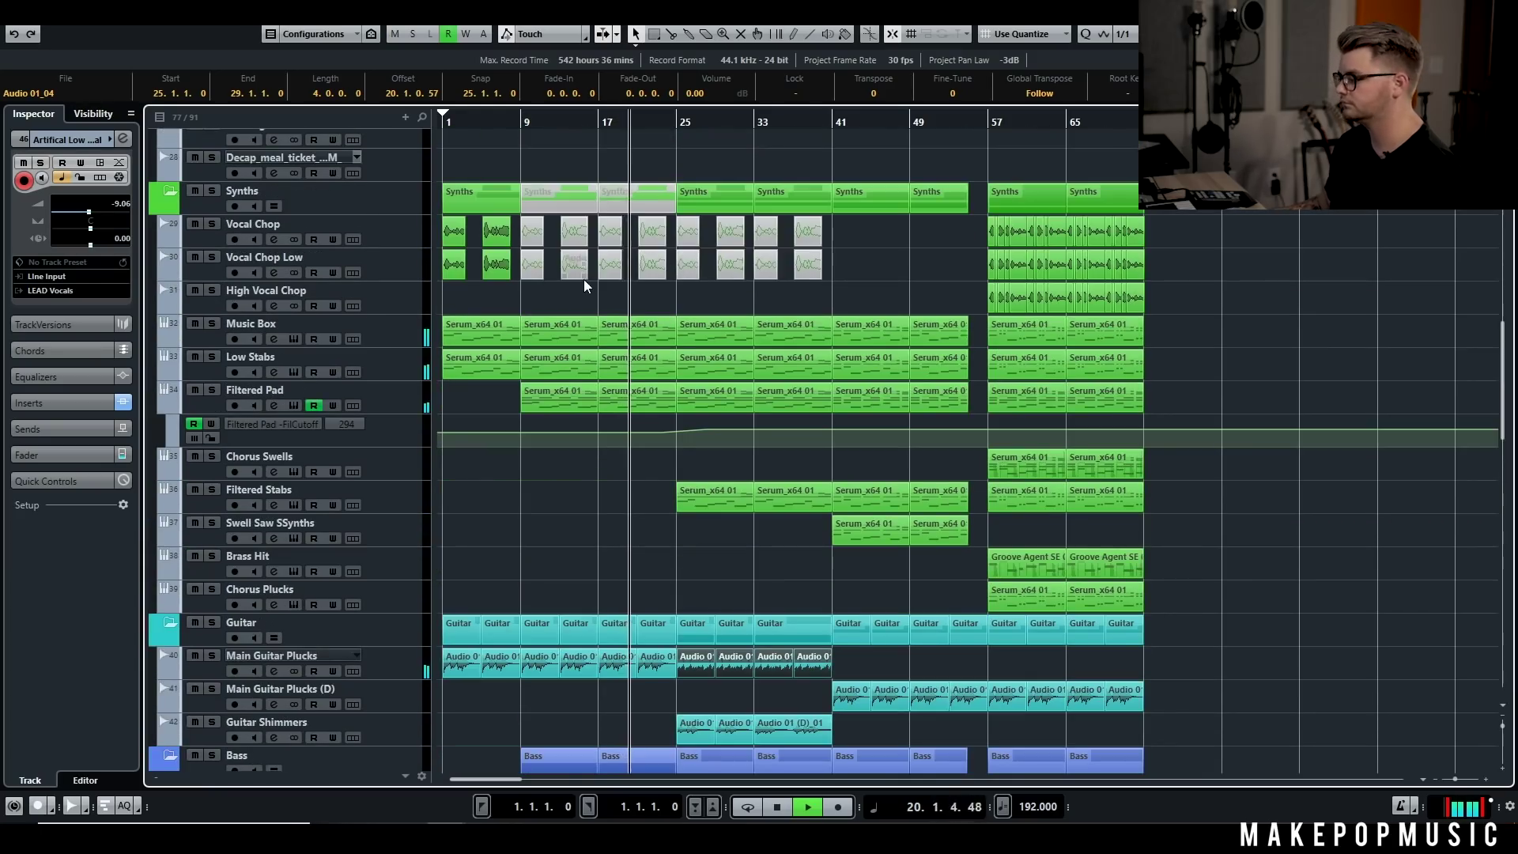
{"action": "scroll", "coordinate": [604, 261], "scroll_direction": "down", "scroll_amount": 2}
{"action": "scroll", "coordinate": [604, 247], "scroll_direction": "up", "scroll_amount": 4}
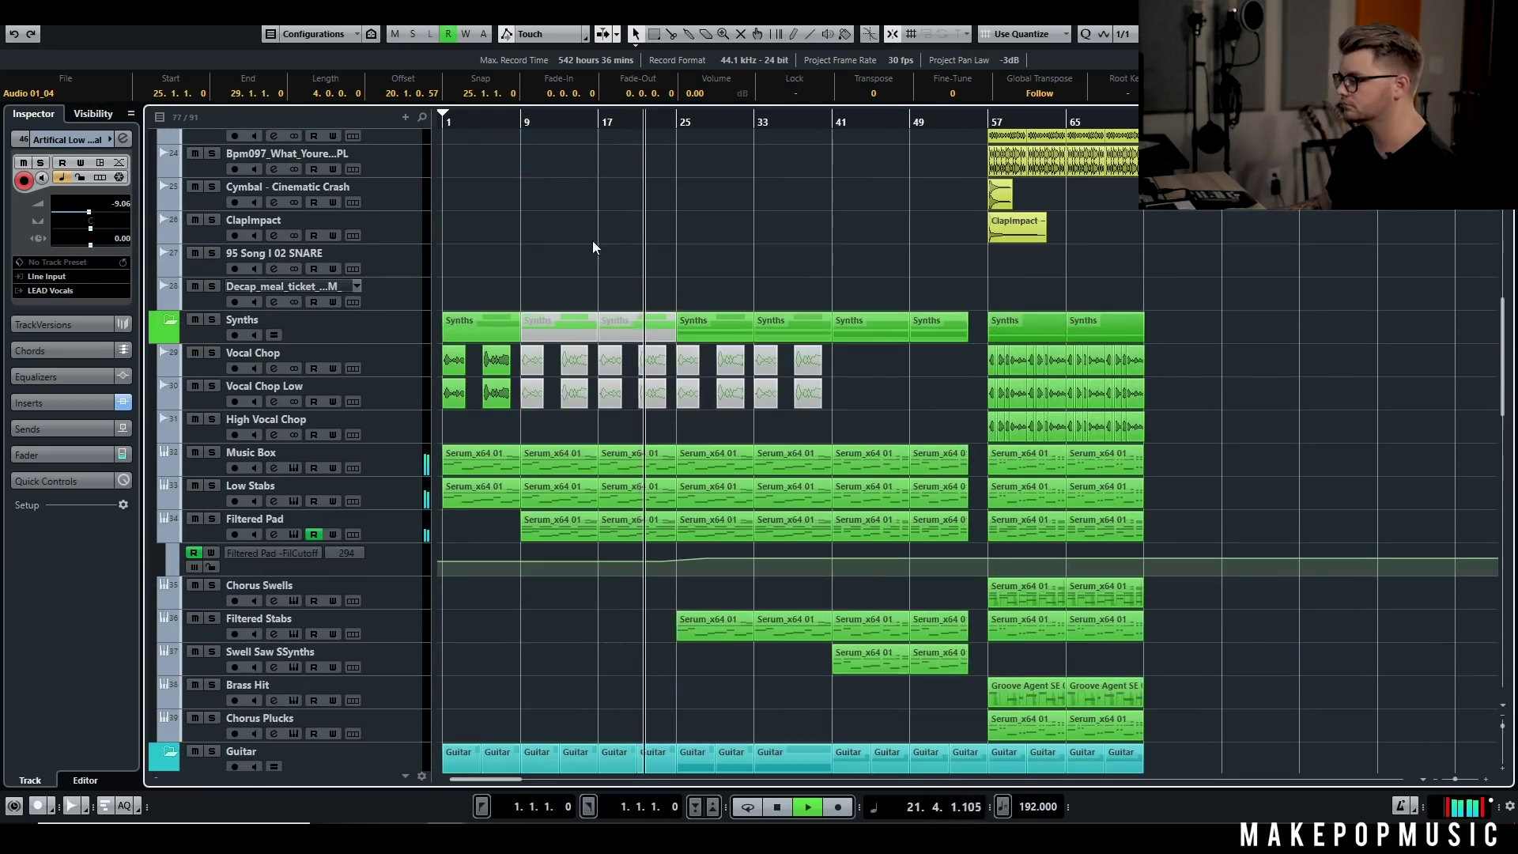
{"action": "scroll", "coordinate": [609, 245], "scroll_direction": "up", "scroll_amount": 7}
{"action": "scroll", "coordinate": [607, 232], "scroll_direction": "down", "scroll_amount": 9}
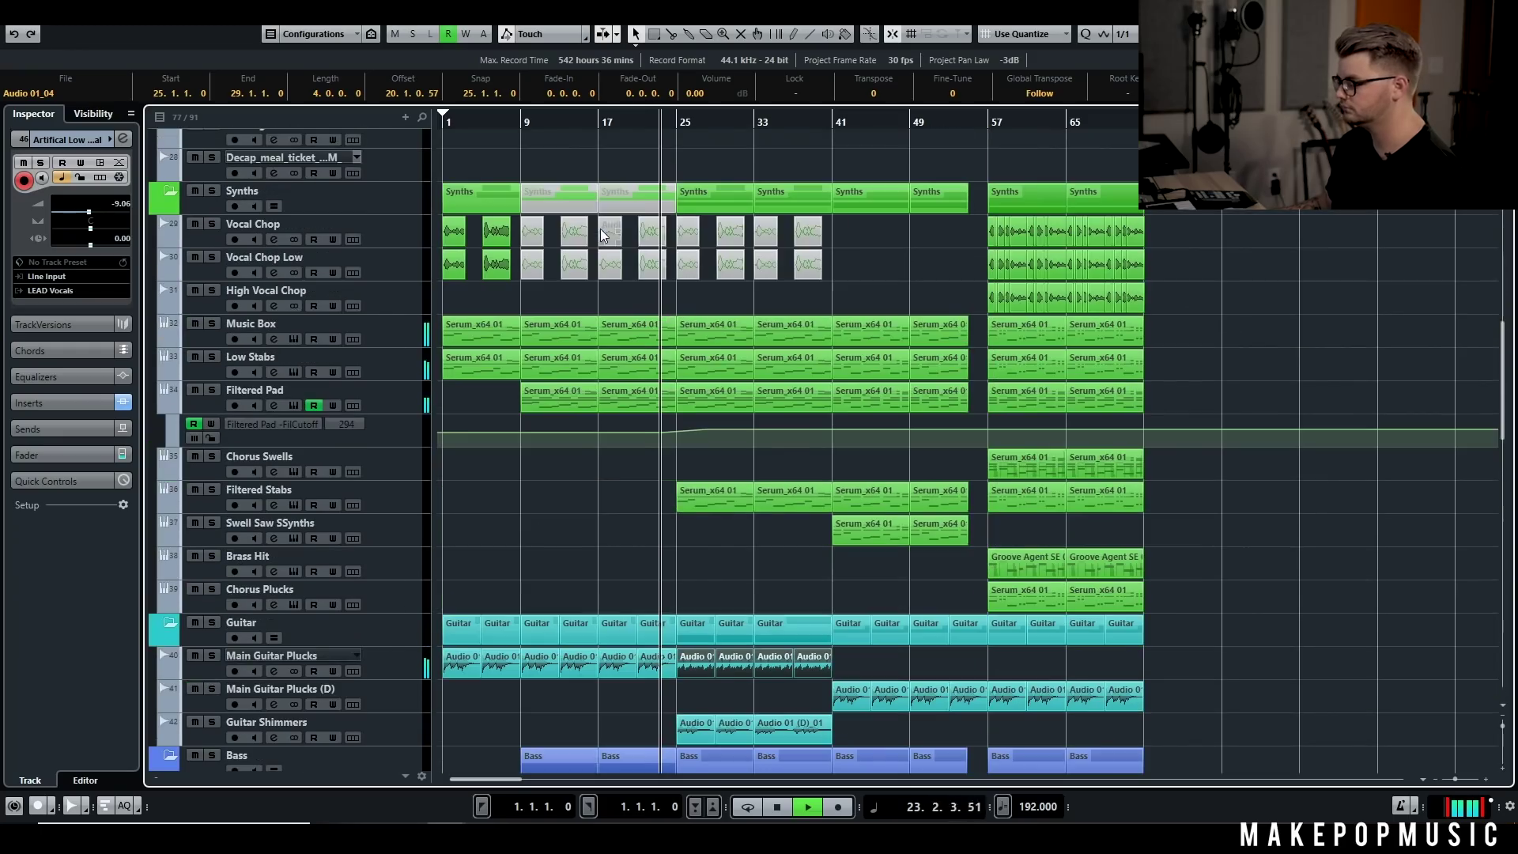
{"action": "key", "text": "space"}
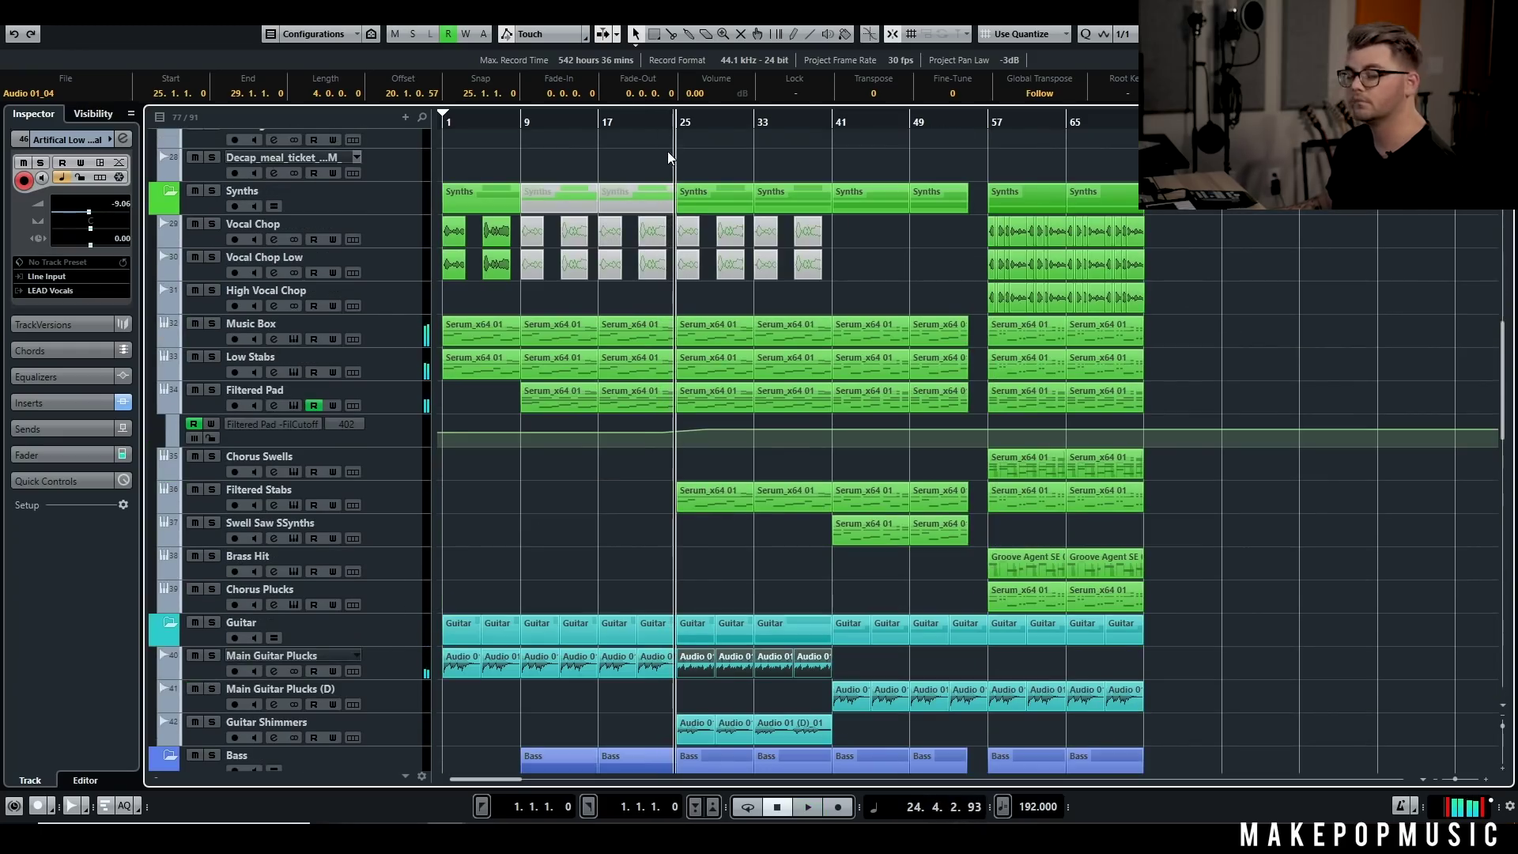
{"action": "scroll", "coordinate": [594, 221], "scroll_direction": "up", "scroll_amount": 8}
{"action": "scroll", "coordinate": [596, 233], "scroll_direction": "down", "scroll_amount": 9}
{"action": "scroll", "coordinate": [557, 246], "scroll_direction": "up", "scroll_amount": 2}
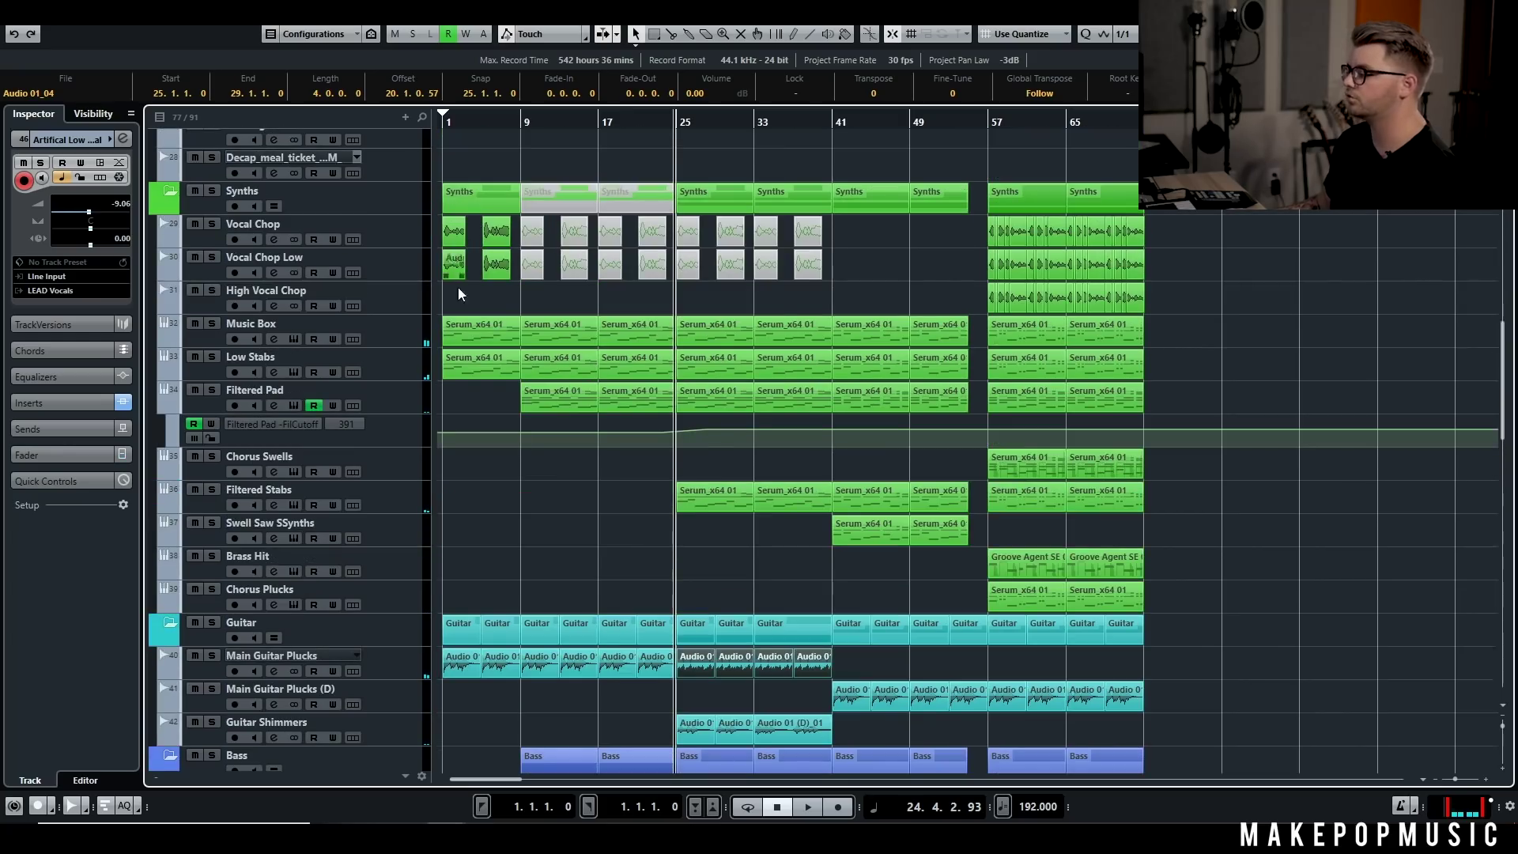
Step: Point out the Music Box, Low Stabs and Filtered Pad parts, and select the guitar events between bars 9 and 25
{"action": "left_click", "coordinate": [727, 290]}
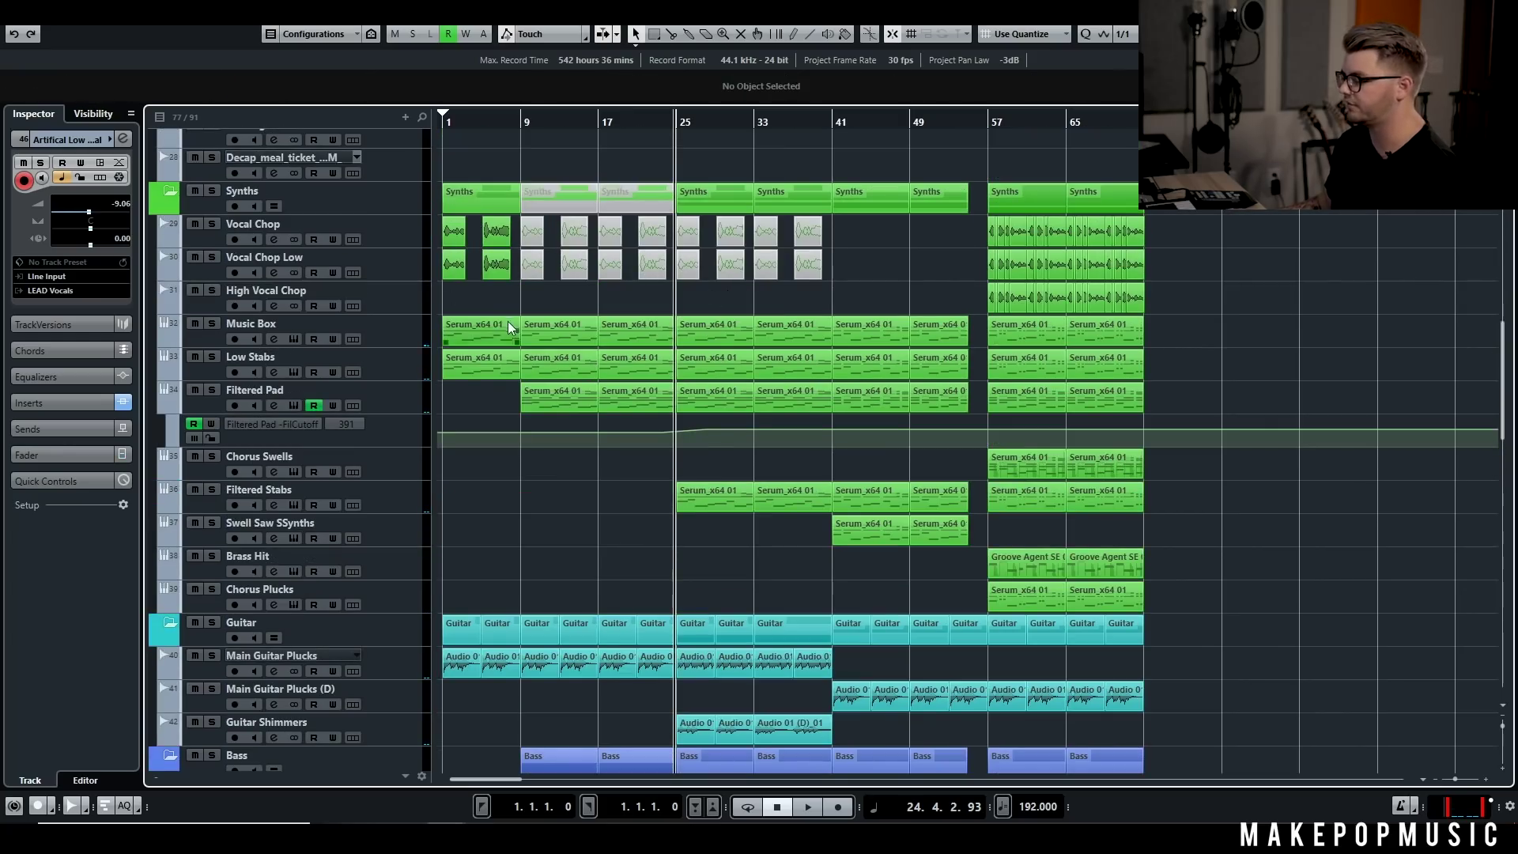
{"action": "left_click", "coordinate": [461, 346]}
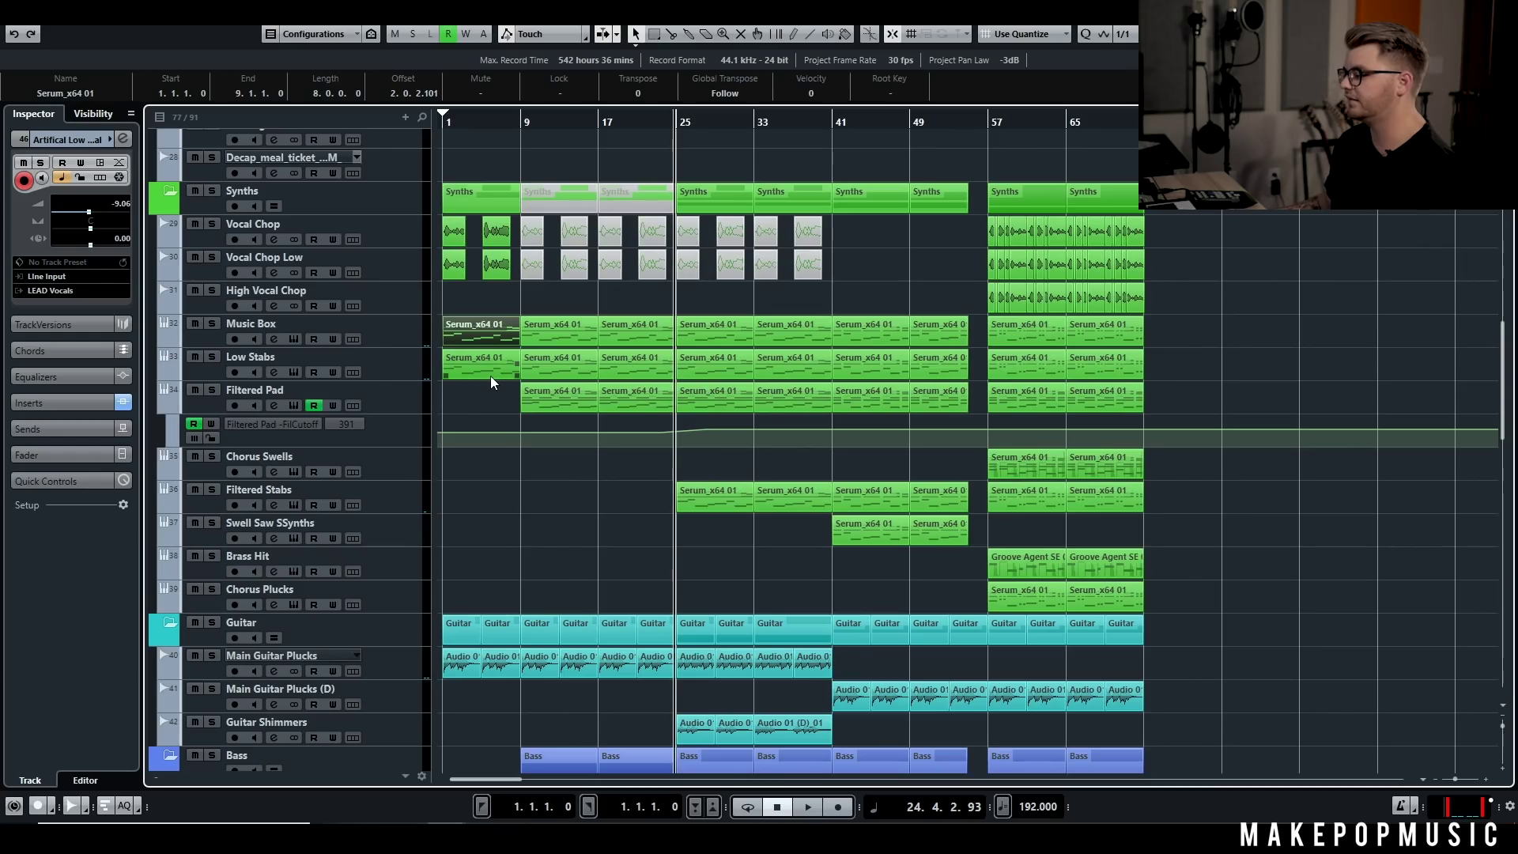
{"action": "left_click", "coordinate": [490, 376]}
{"action": "left_click", "coordinate": [540, 402]}
{"action": "scroll", "coordinate": [546, 399], "scroll_direction": "down", "scroll_amount": 4}
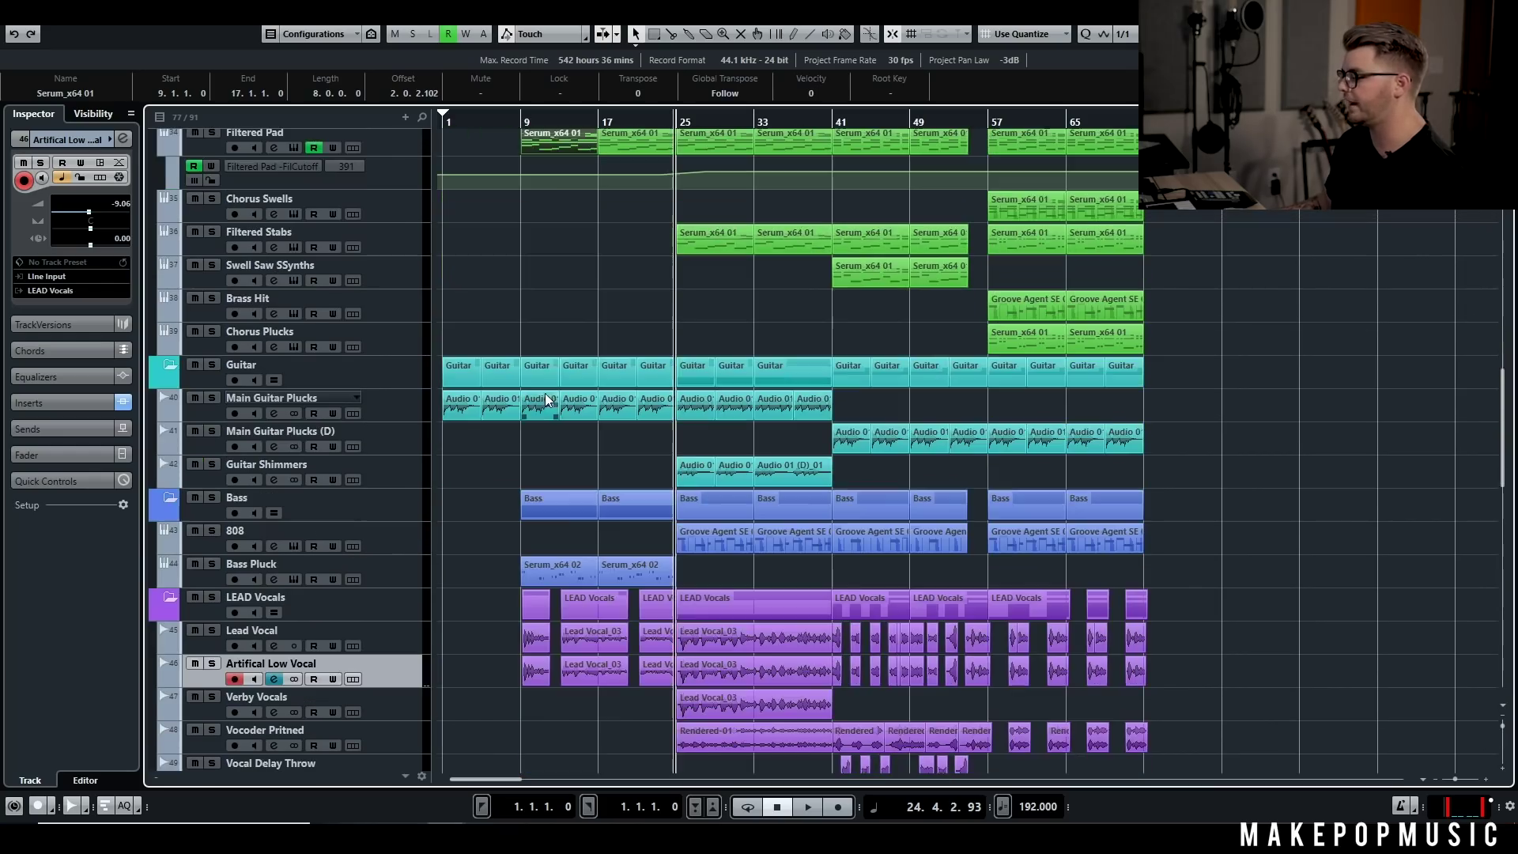
{"action": "left_click_drag", "start_coordinate": [534, 348], "coordinate": [654, 428]}
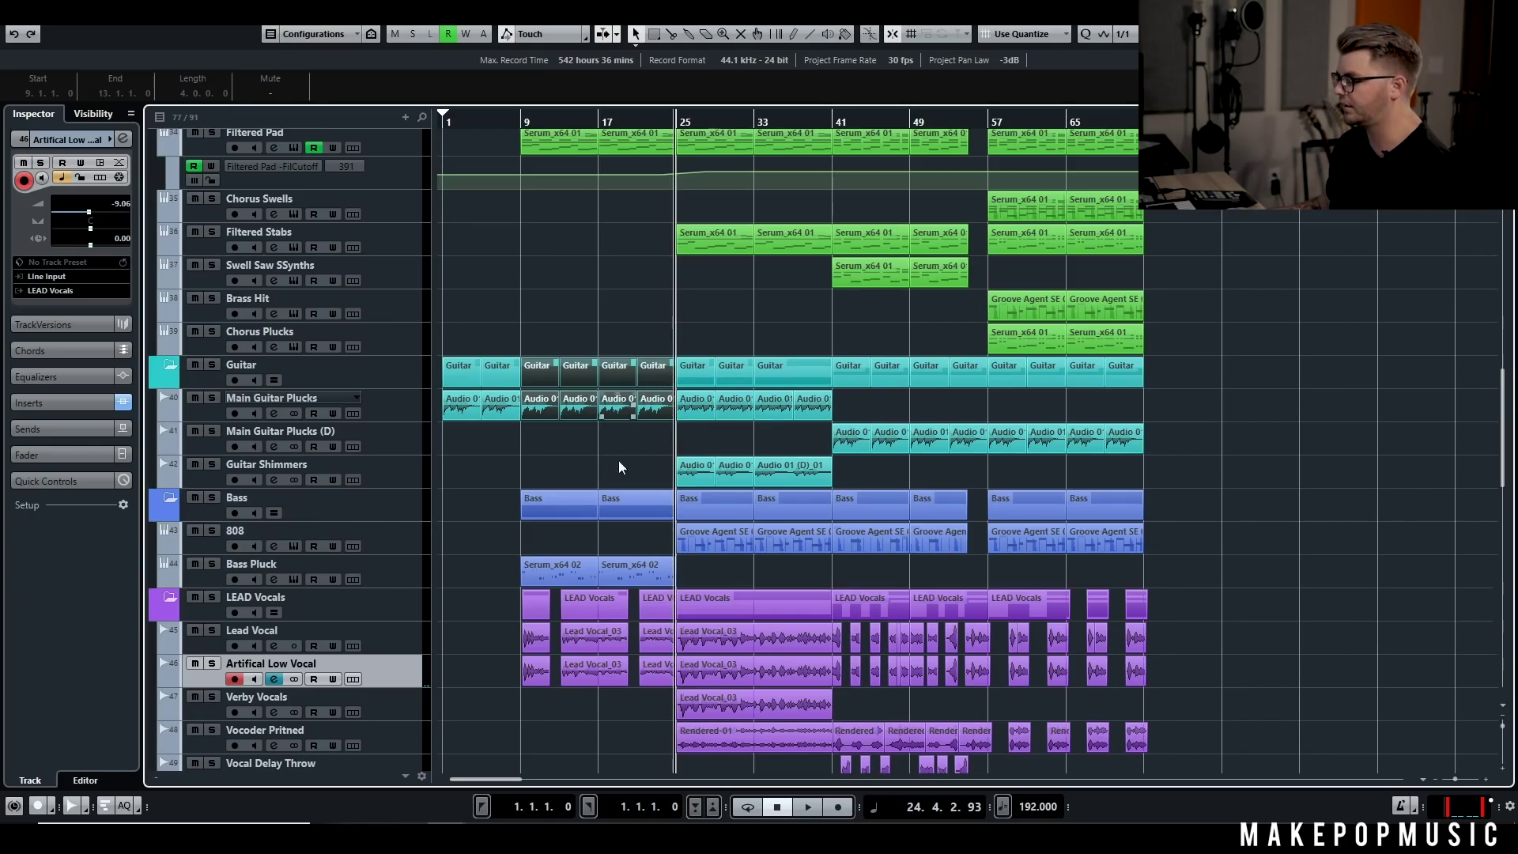
Step: Solo the Drums folder and play it into bar 25, going through Snaps, Kick, Clap - The Gang and Stick Loop
{"action": "scroll", "coordinate": [623, 462], "scroll_direction": "up", "scroll_amount": 15}
{"action": "left_click", "coordinate": [206, 206]}
{"action": "left_click", "coordinate": [376, 251]}
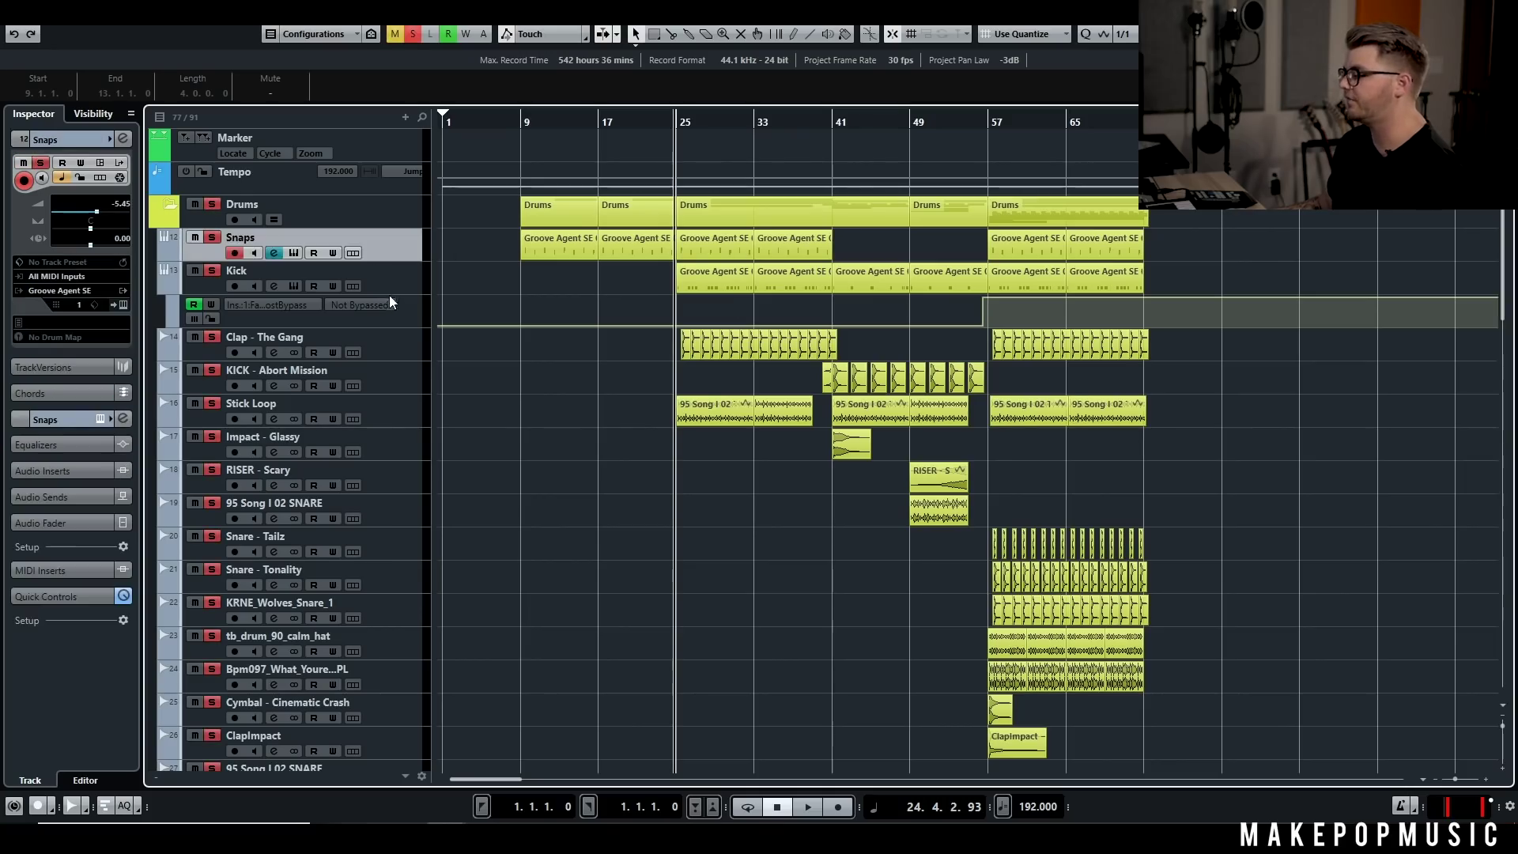
{"action": "left_click", "coordinate": [390, 283]}
{"action": "left_click", "coordinate": [395, 343]}
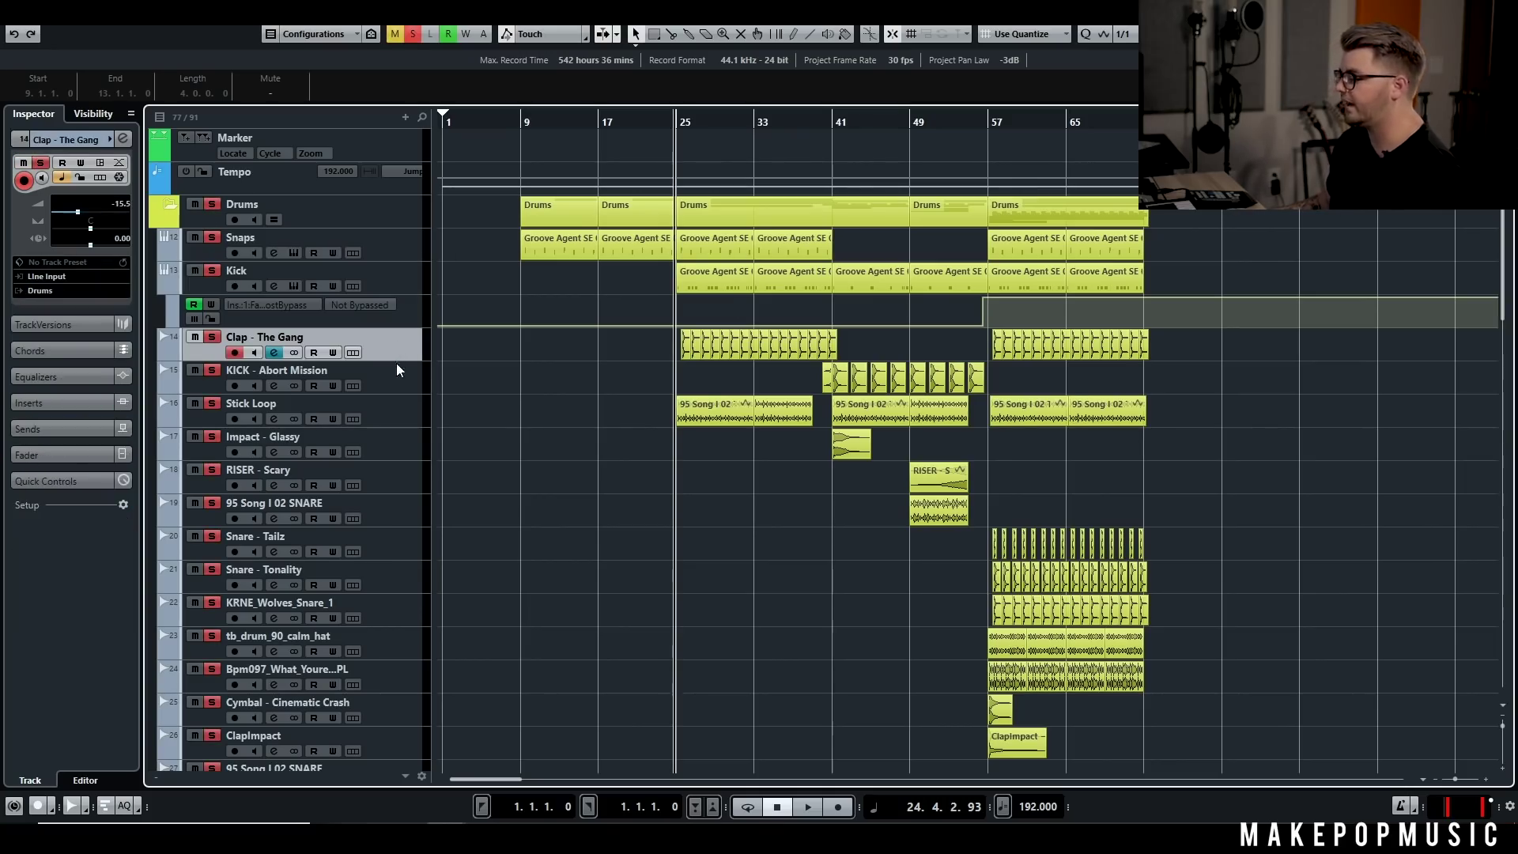
{"action": "left_click", "coordinate": [382, 406]}
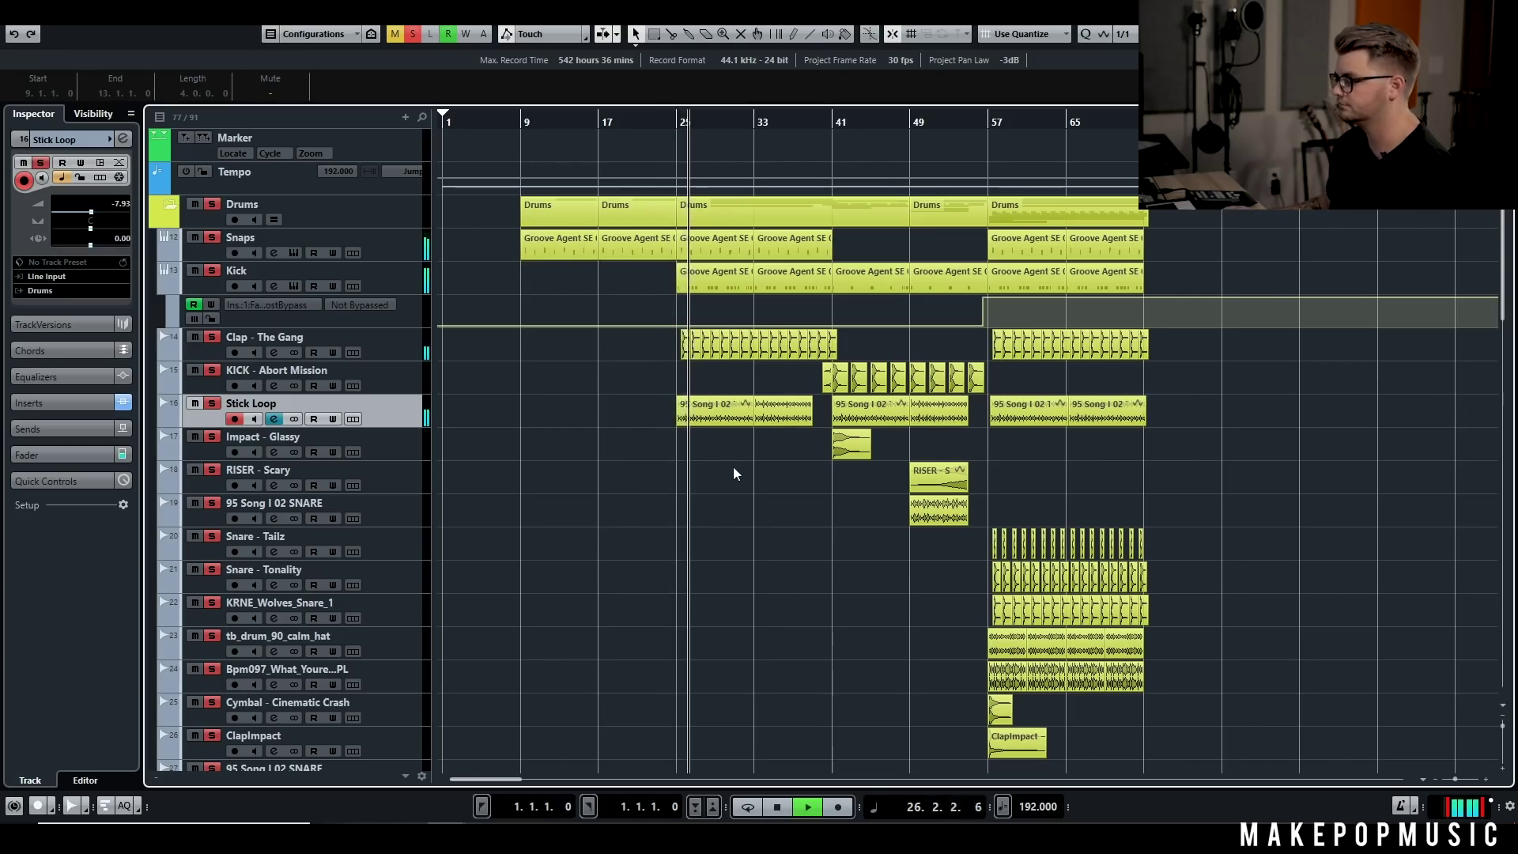
Step: Solo Main Guitar Plucks, play it from bar 25 and stop playback
{"action": "scroll", "coordinate": [585, 446], "scroll_direction": "down", "scroll_amount": 8}
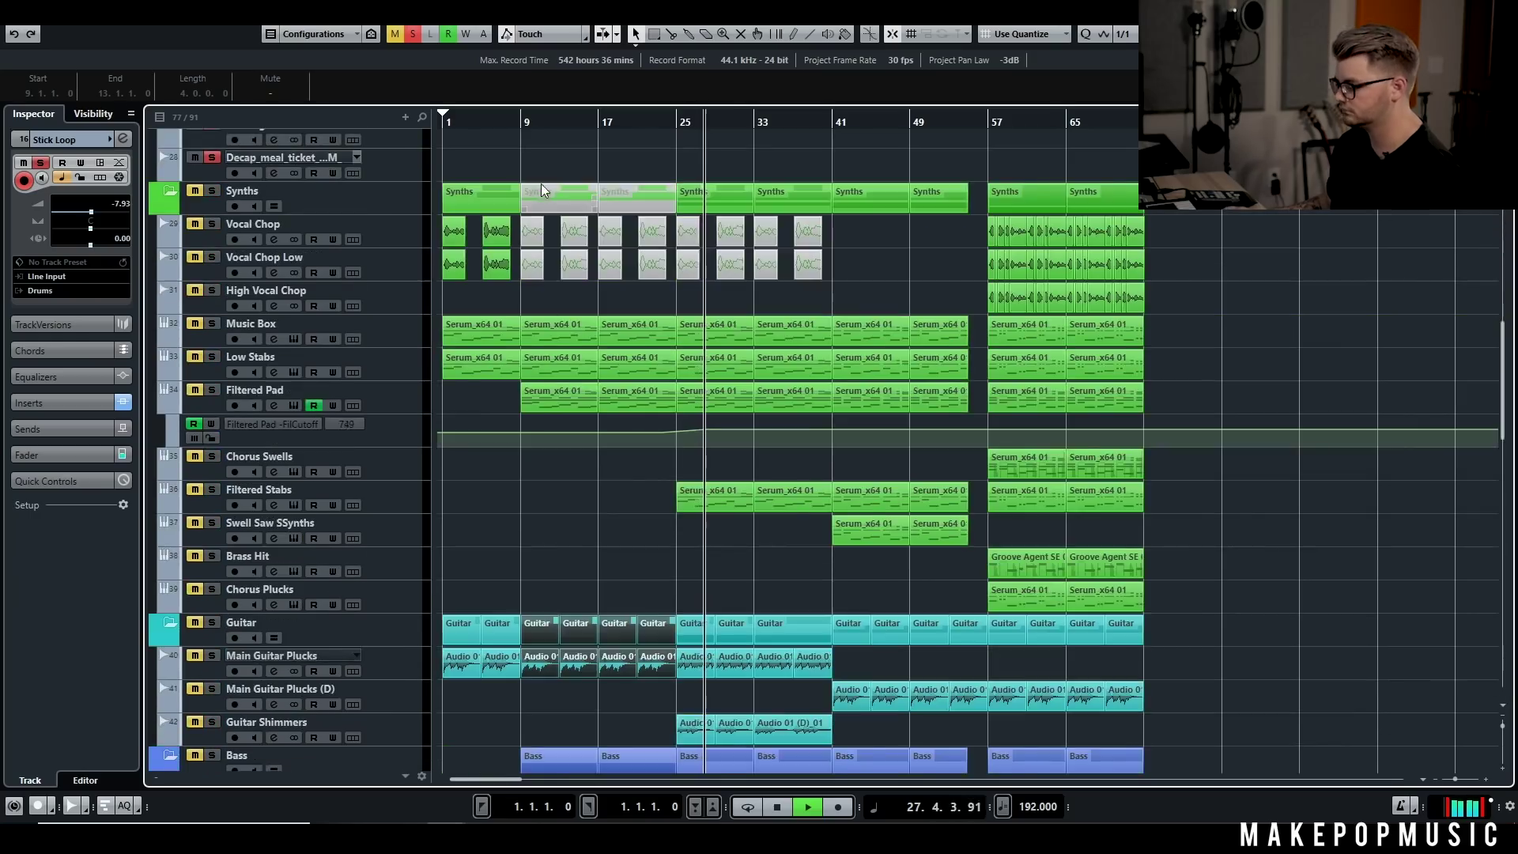
{"action": "scroll", "coordinate": [546, 221], "scroll_direction": "down", "scroll_amount": 8}
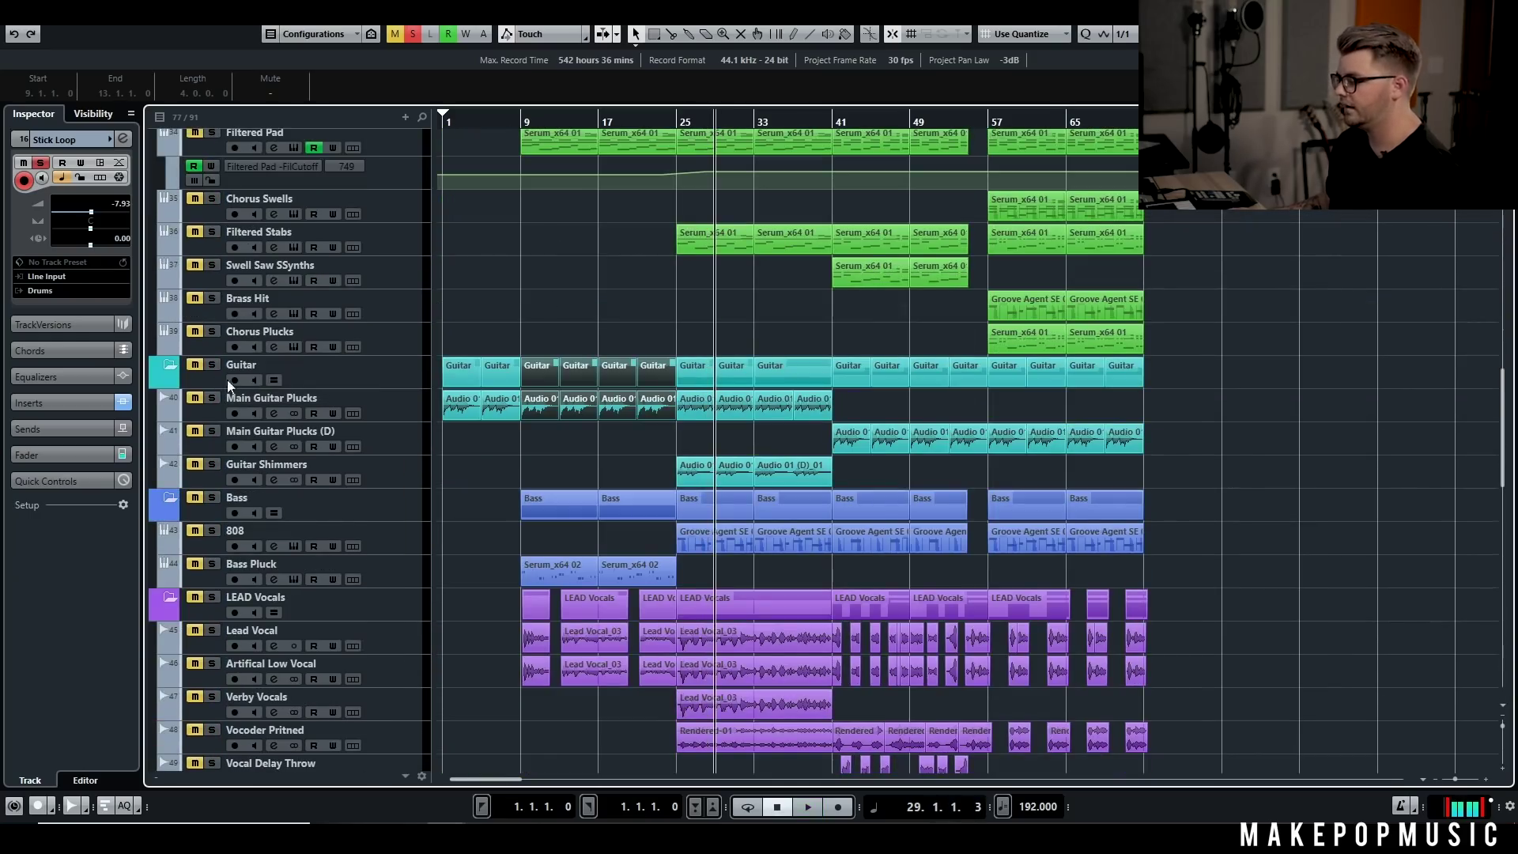
{"action": "left_click", "coordinate": [675, 122]}
{"action": "key", "text": "space"}
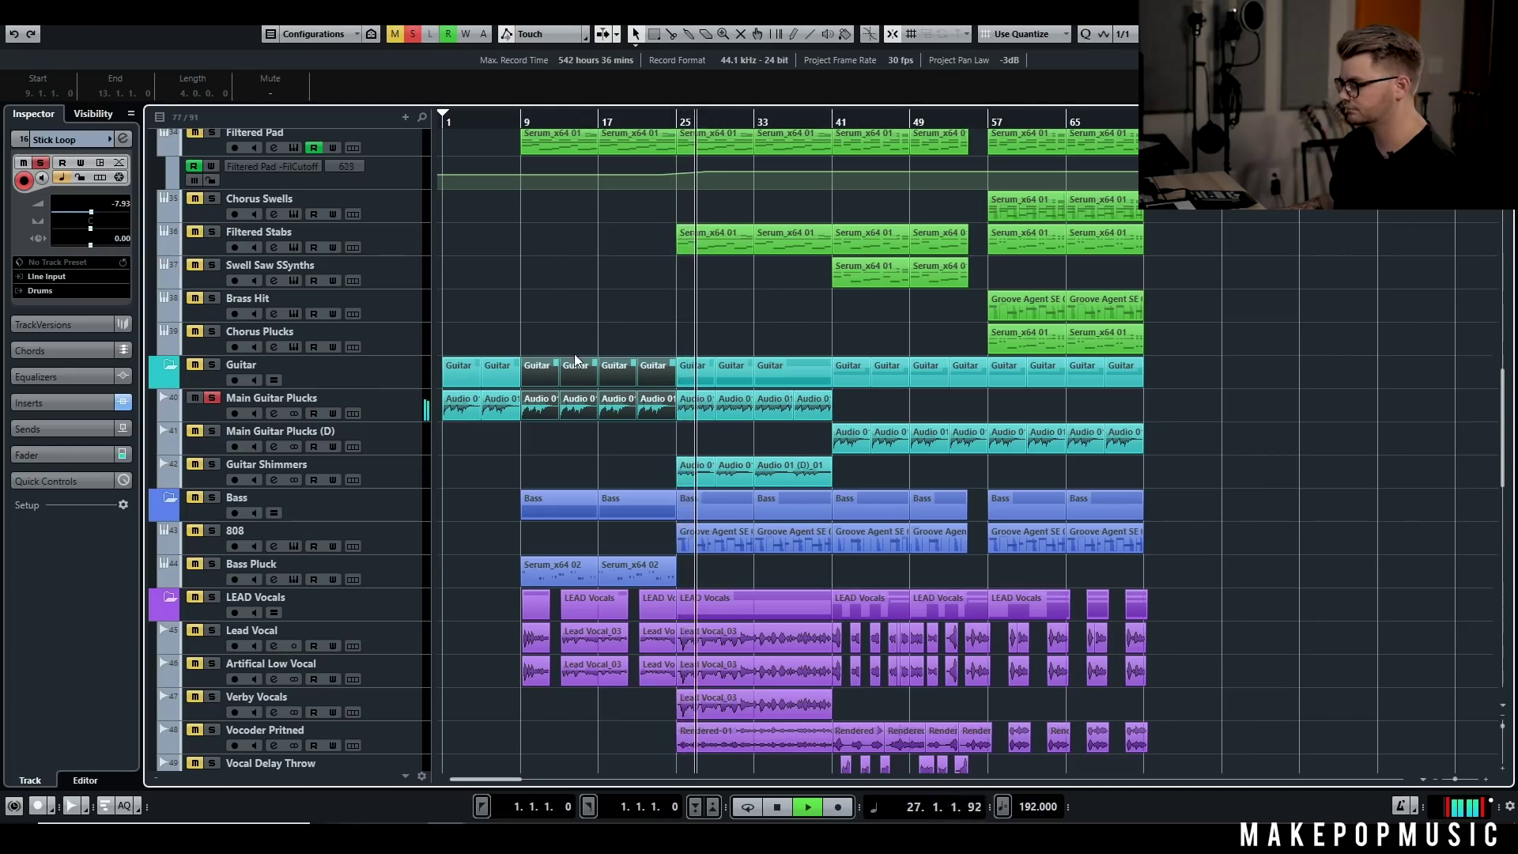
{"action": "key", "text": "space"}
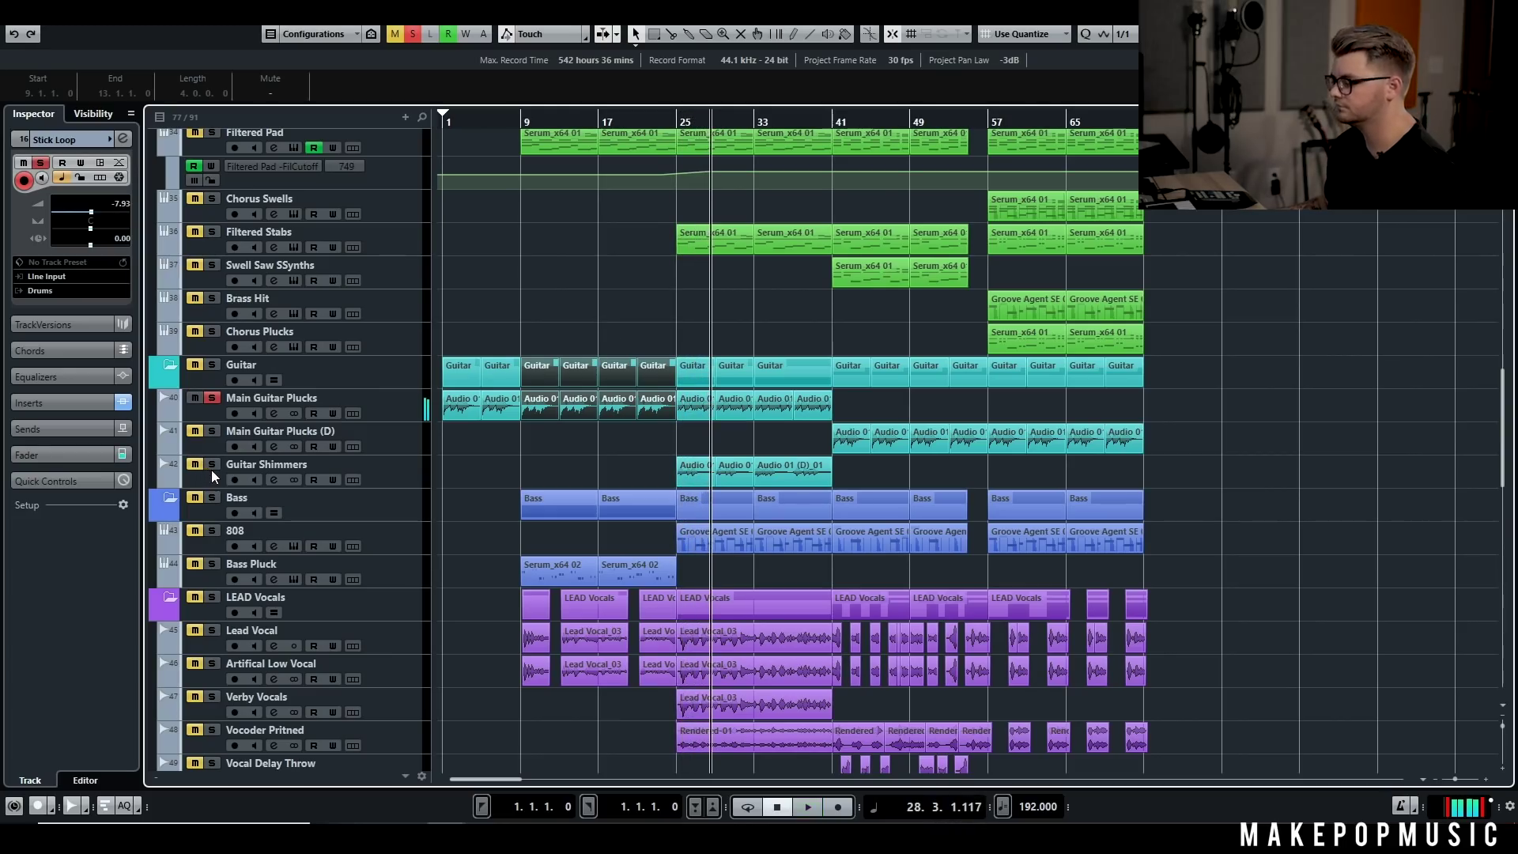
Step: Solo Guitar Shimmers together with Main Guitar Plucks, and play both from bar 25
{"action": "left_click", "coordinate": [673, 120]}
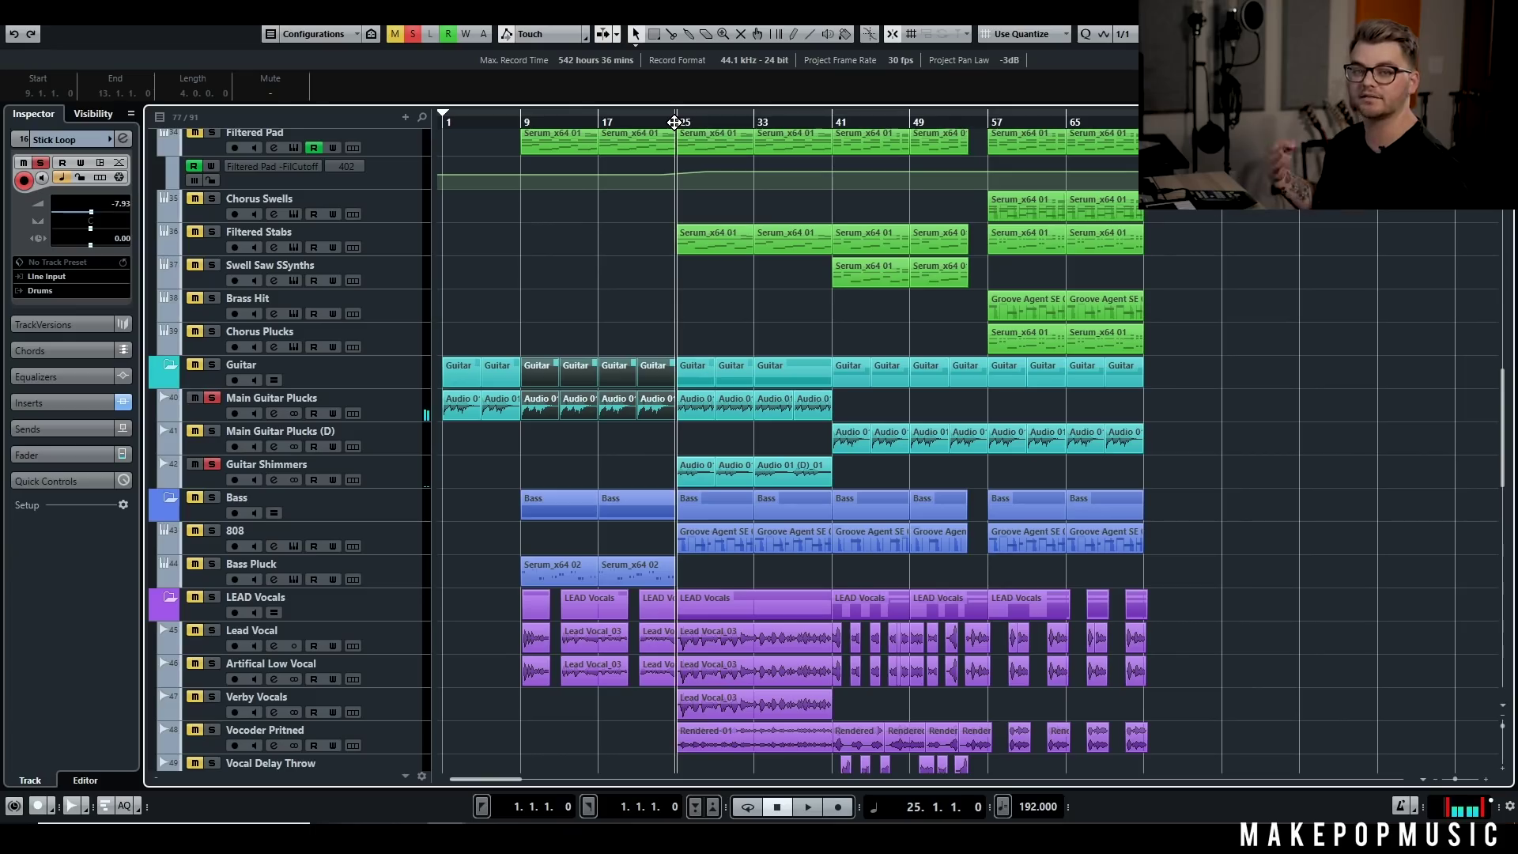
{"action": "key", "text": "space"}
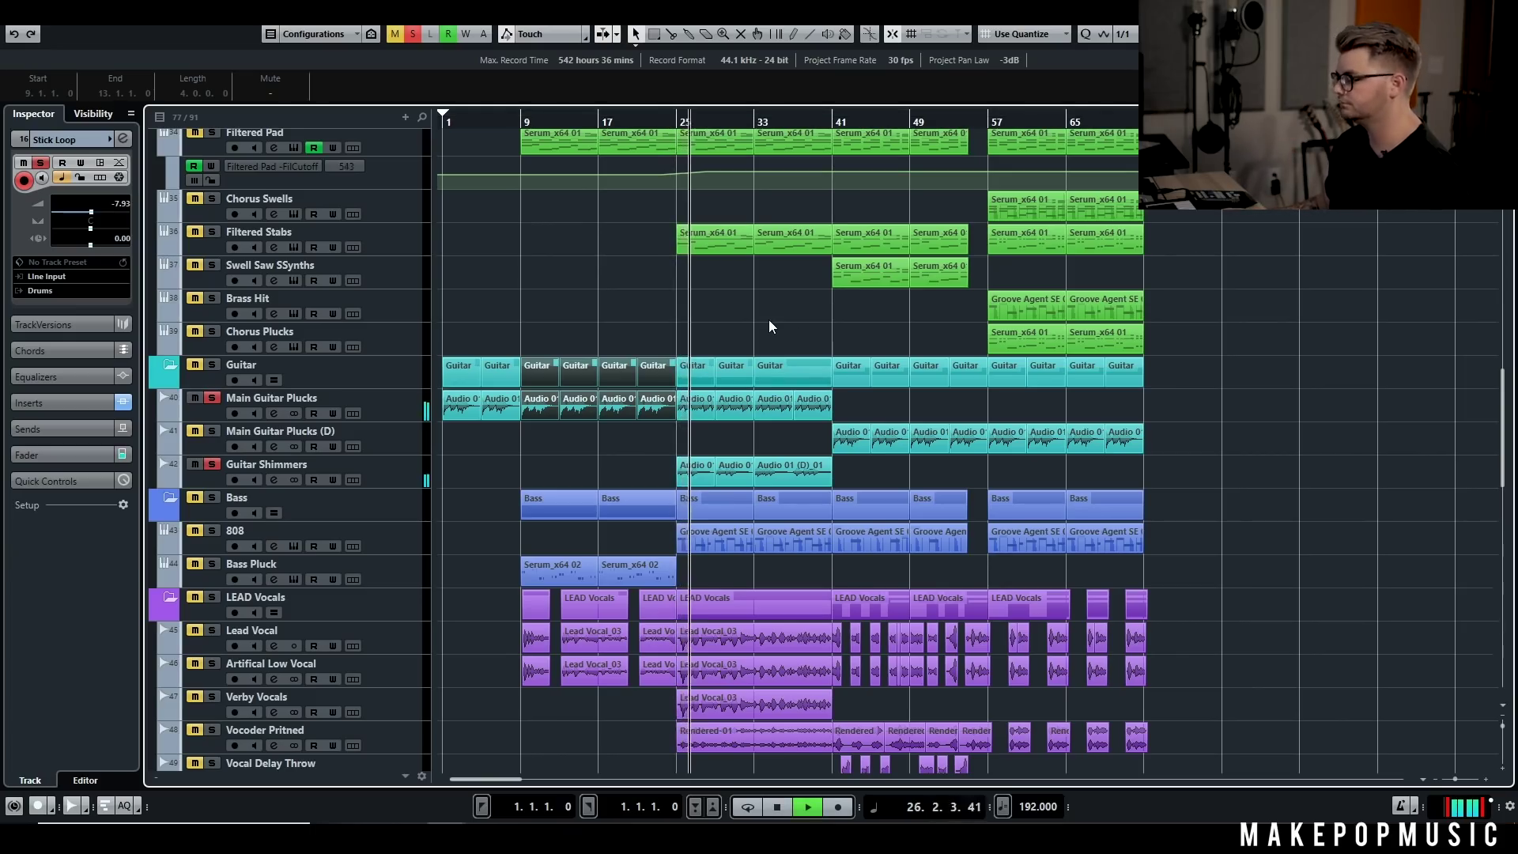
{"action": "key", "text": "space"}
Step: Review the GTR Tool Rack Stereo and both VerbSuite Classics inserts in Guitar Shimmers' channel settings, then close them
{"action": "left_click", "coordinate": [273, 480]}
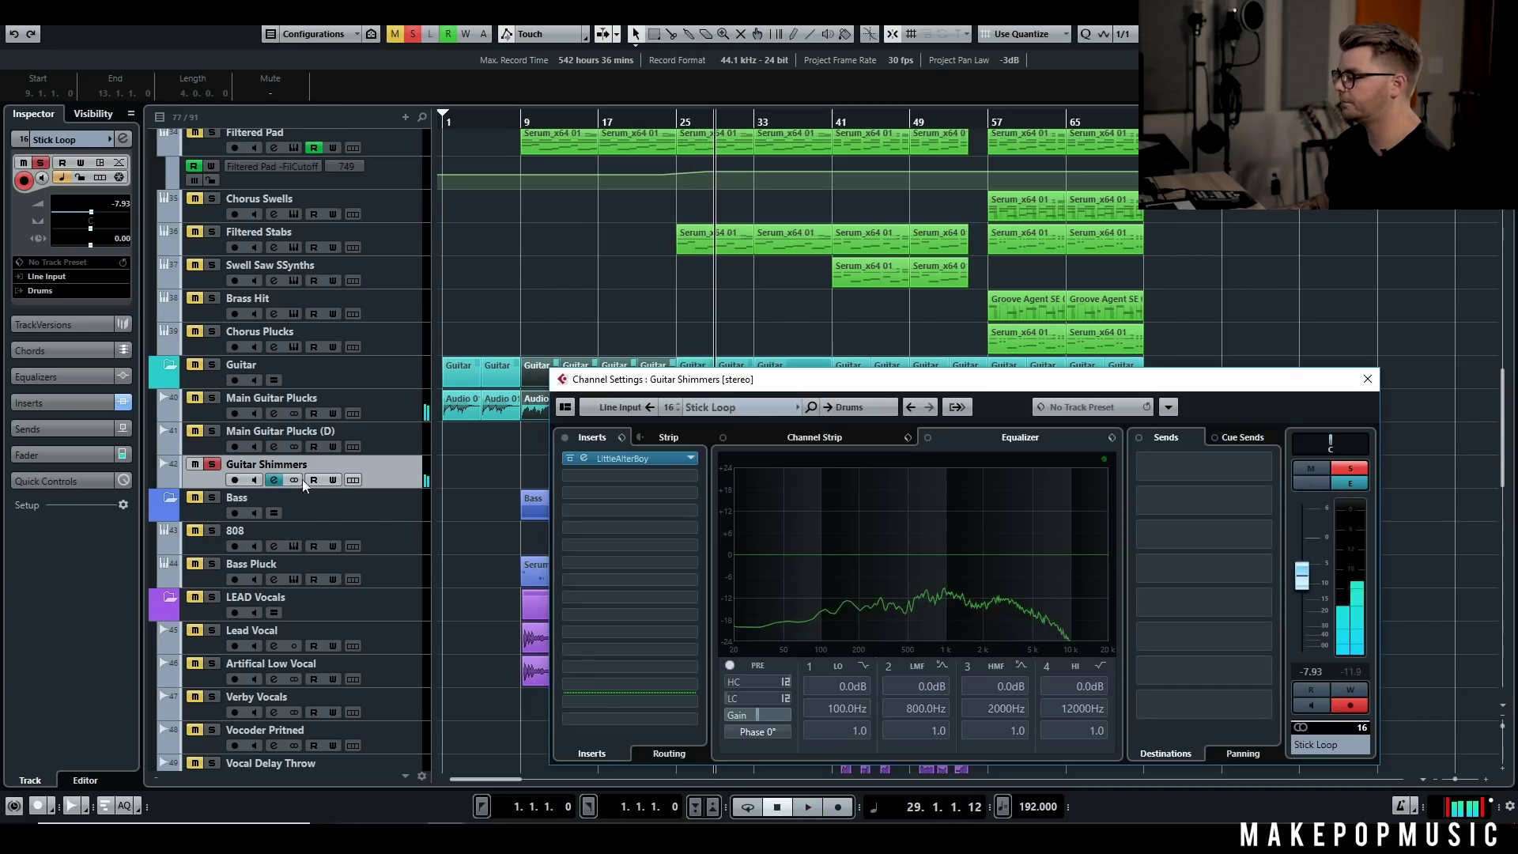
{"action": "left_click", "coordinate": [637, 462]}
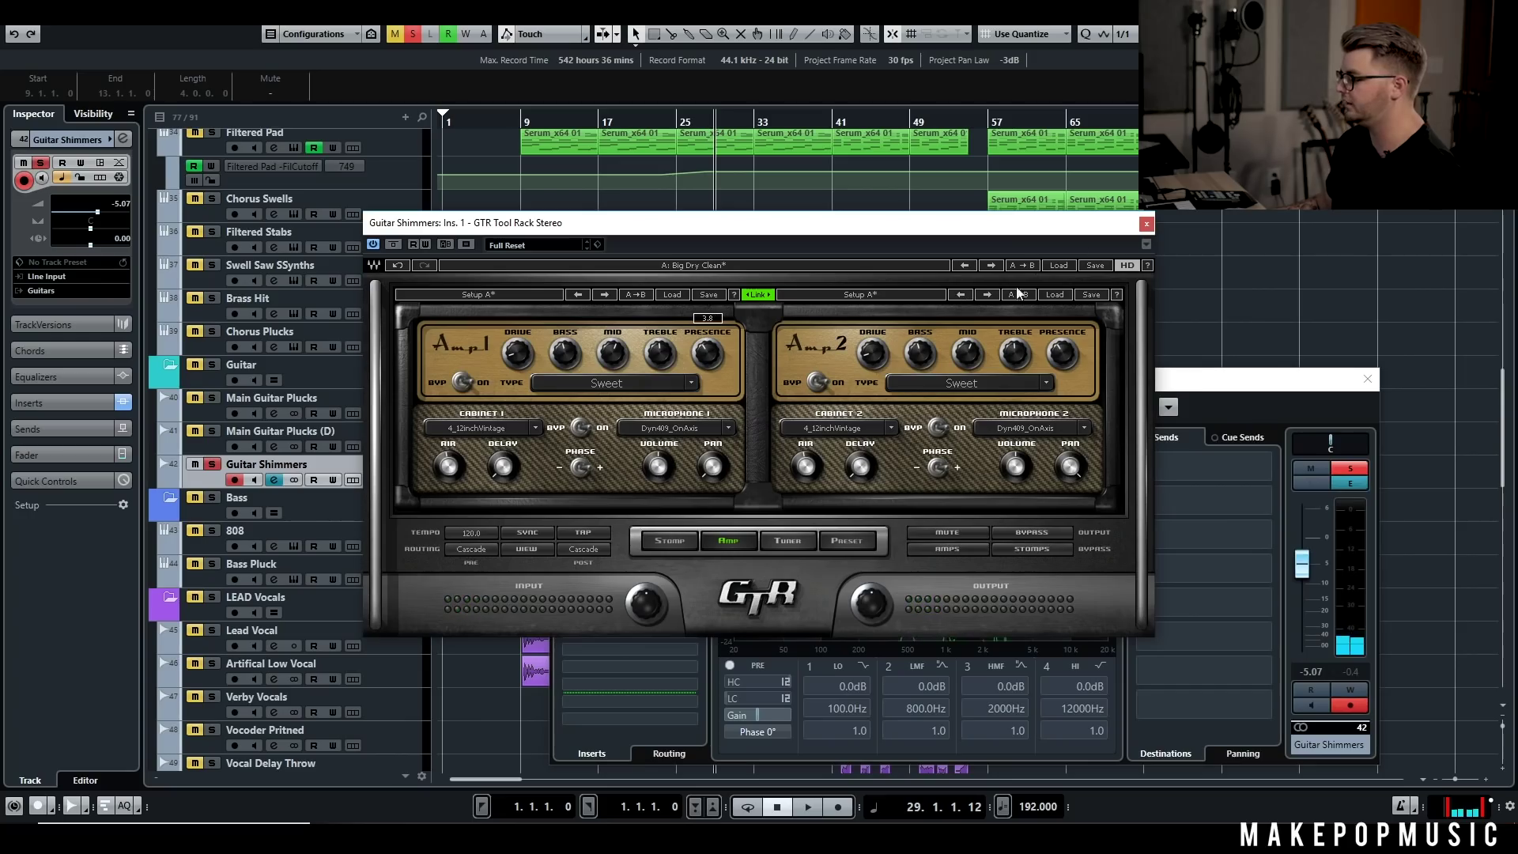
{"action": "left_click", "coordinate": [1146, 224]}
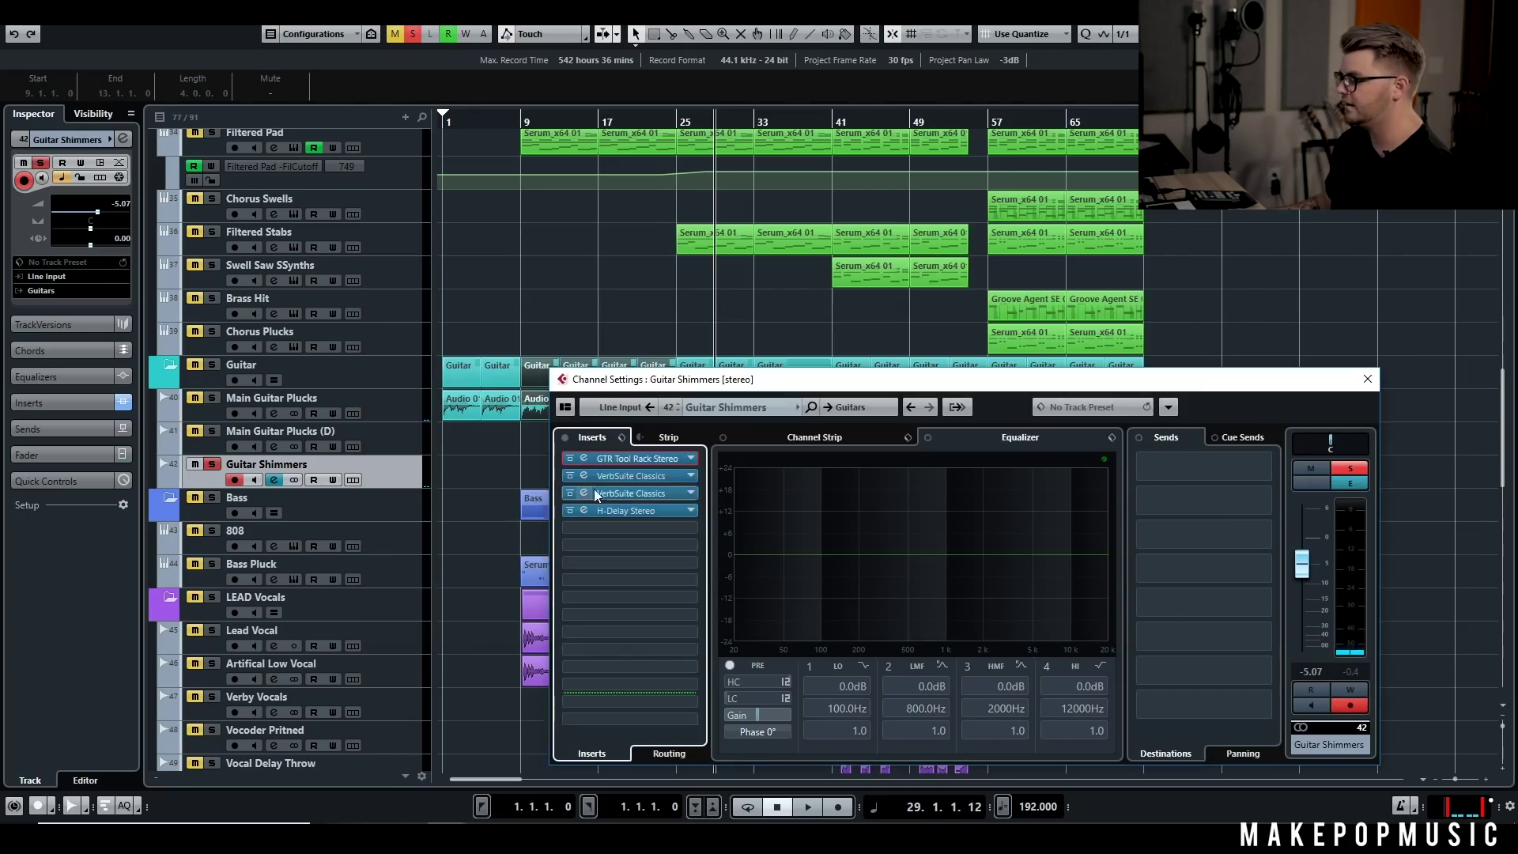
{"action": "left_click", "coordinate": [632, 477]}
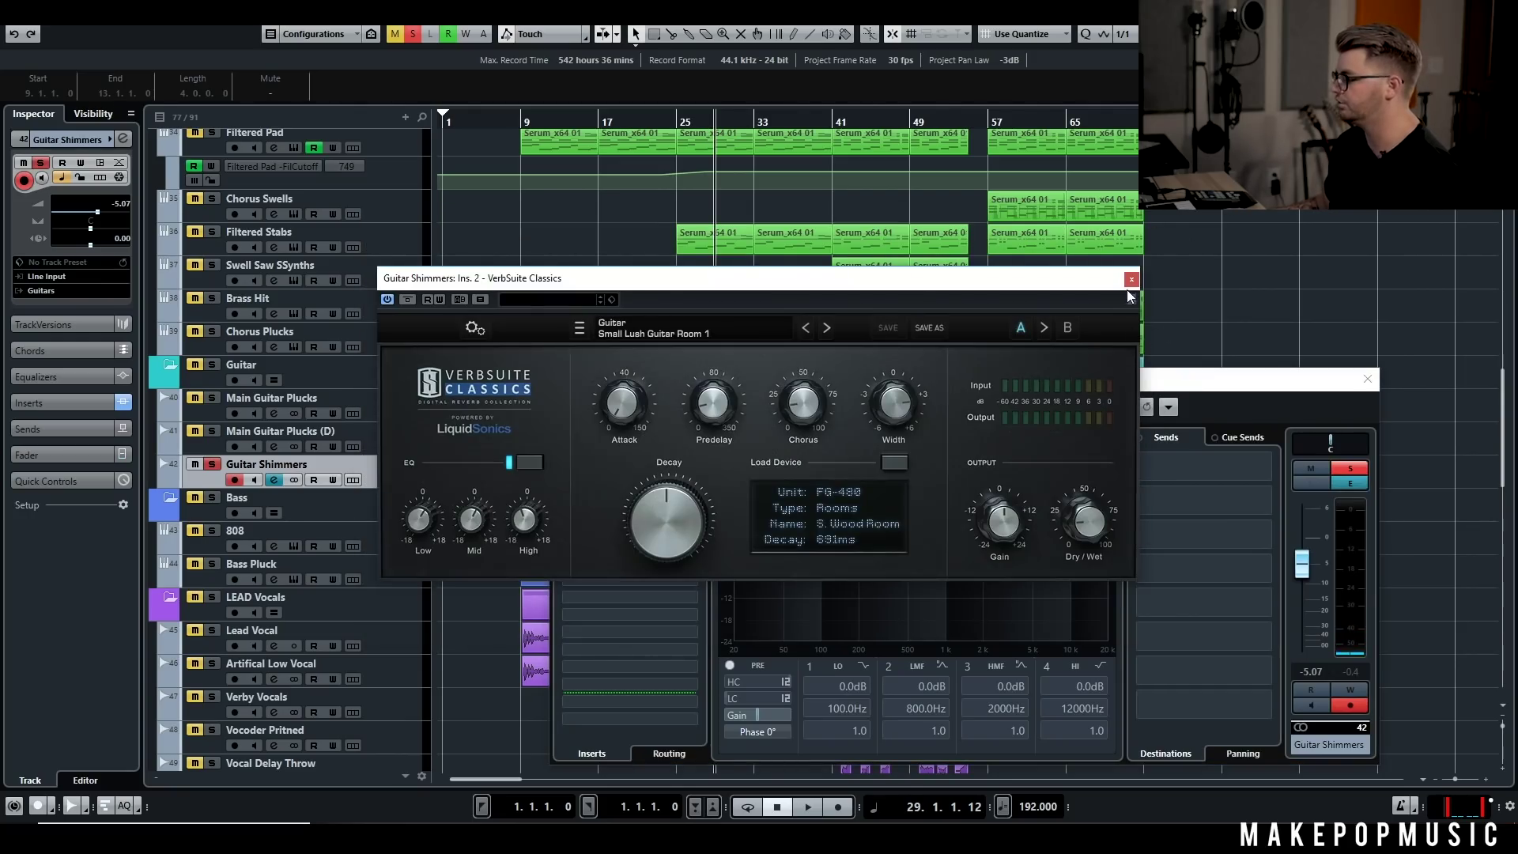
{"action": "left_click", "coordinate": [1131, 279]}
{"action": "left_click", "coordinate": [637, 495]}
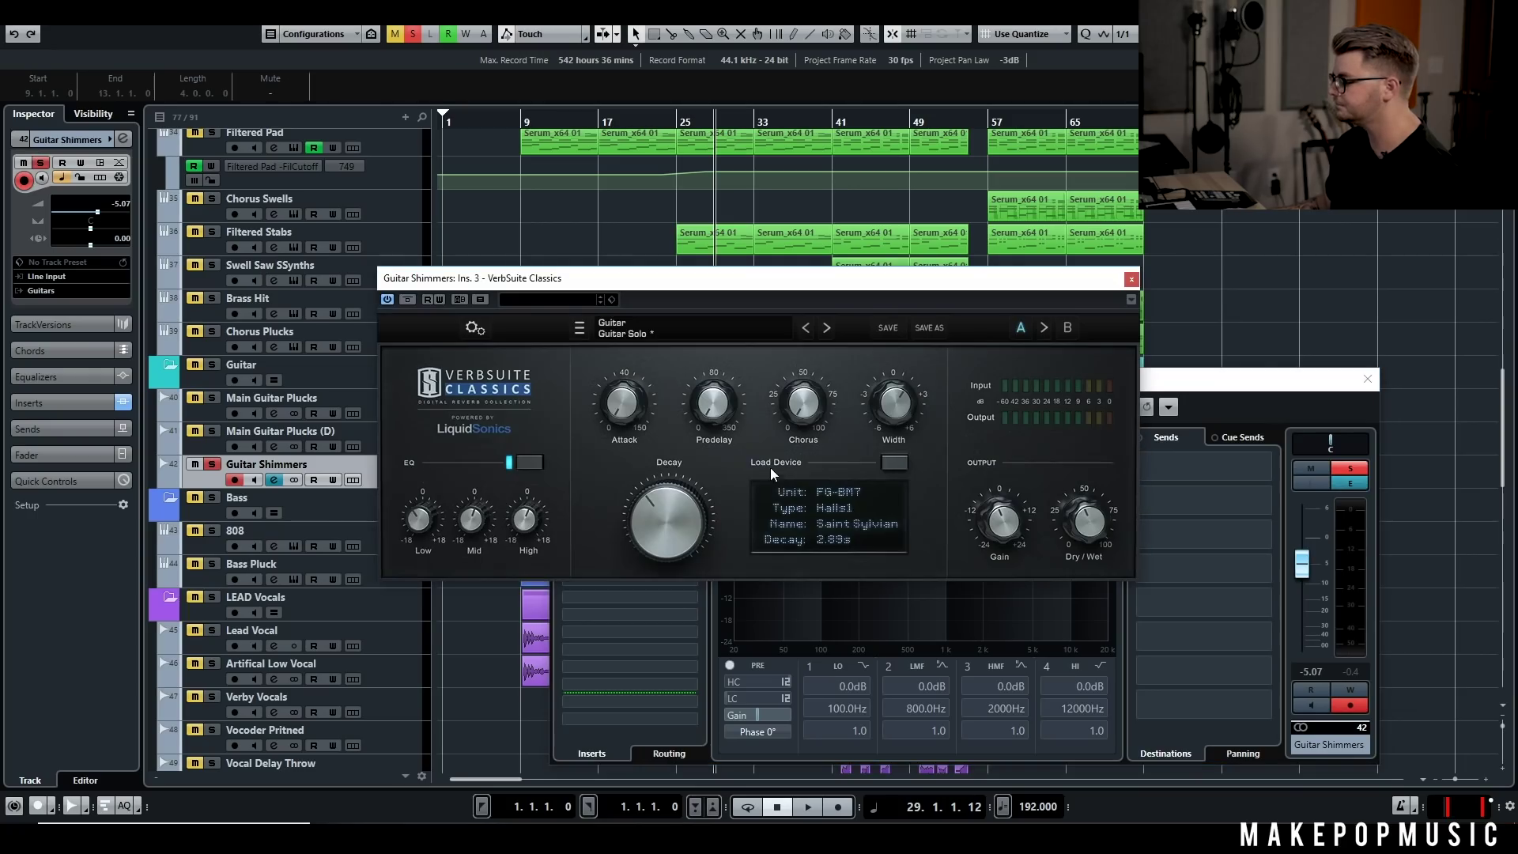
{"action": "left_click", "coordinate": [1132, 279]}
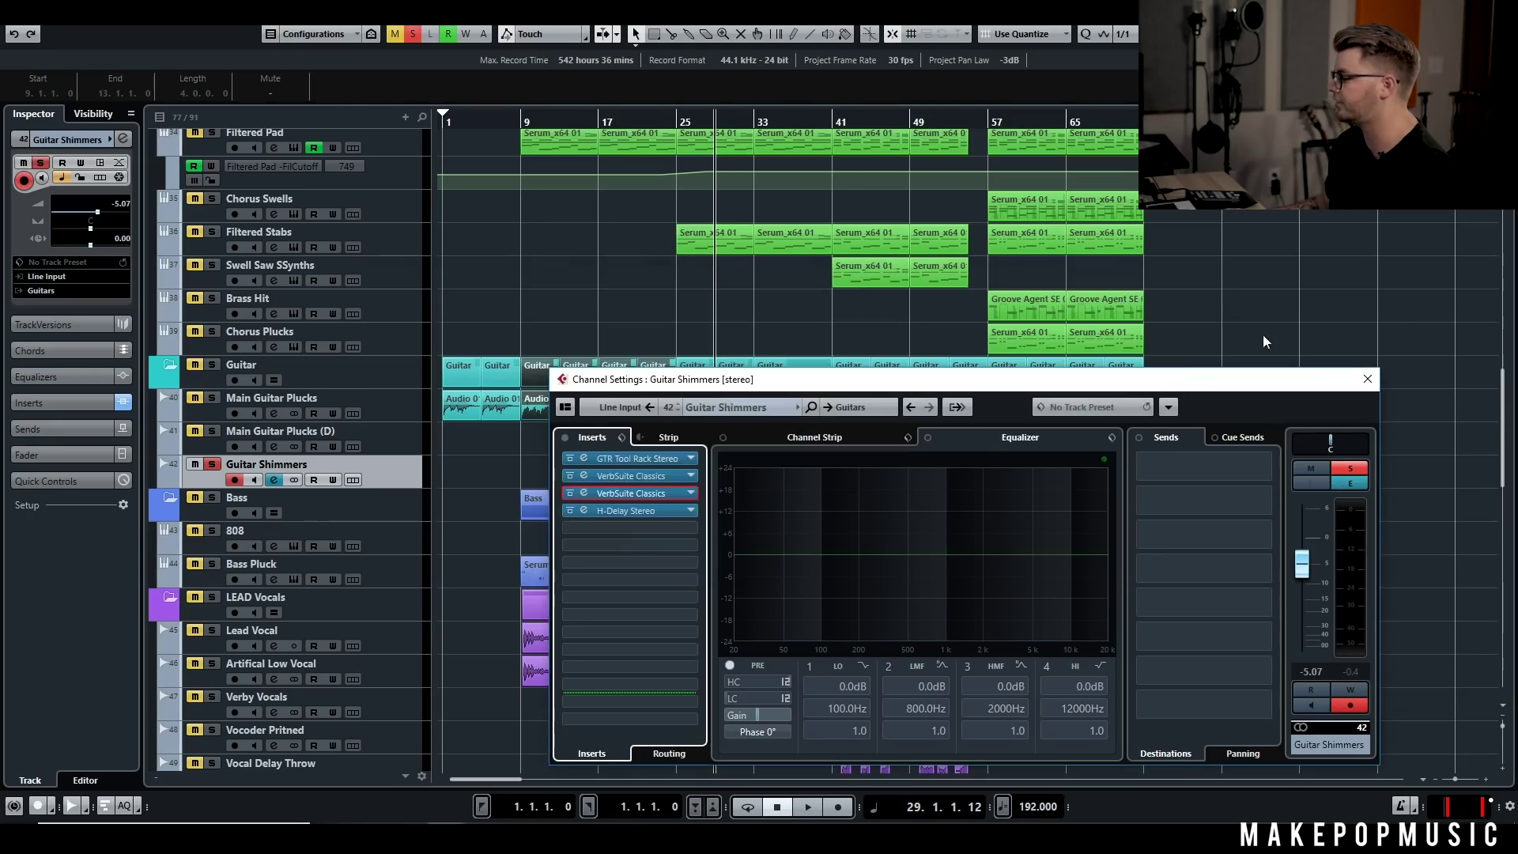
{"action": "left_click", "coordinate": [1365, 381]}
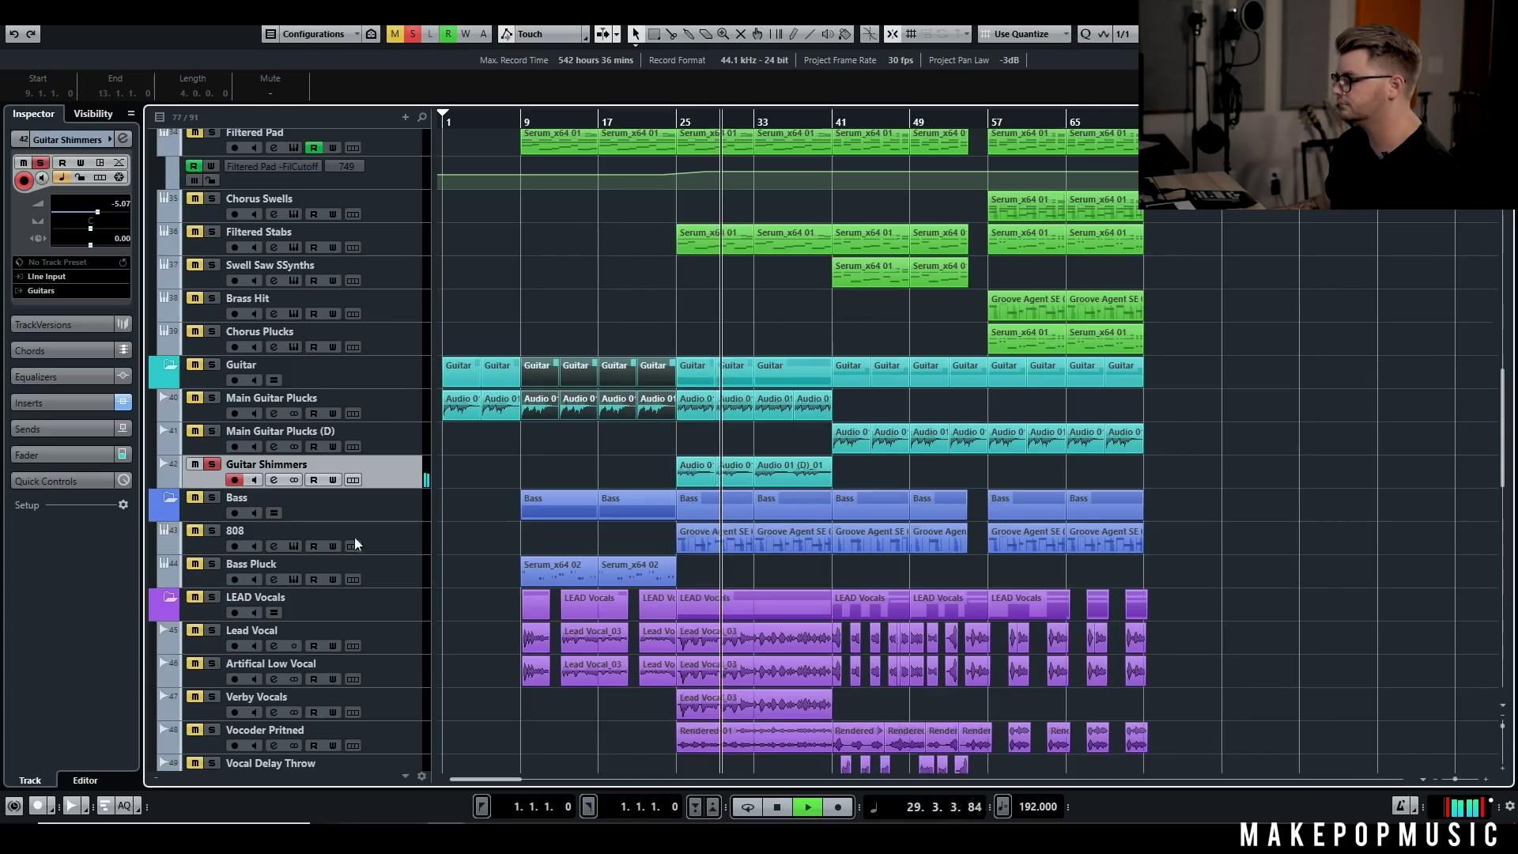
Step: Inspect Filtered Pad's Serum patch, then play the pad soloed with Music Box and Low Stabs from about bar 21
{"action": "scroll", "coordinate": [561, 367], "scroll_direction": "up", "scroll_amount": 5}
{"action": "key", "text": "space"}
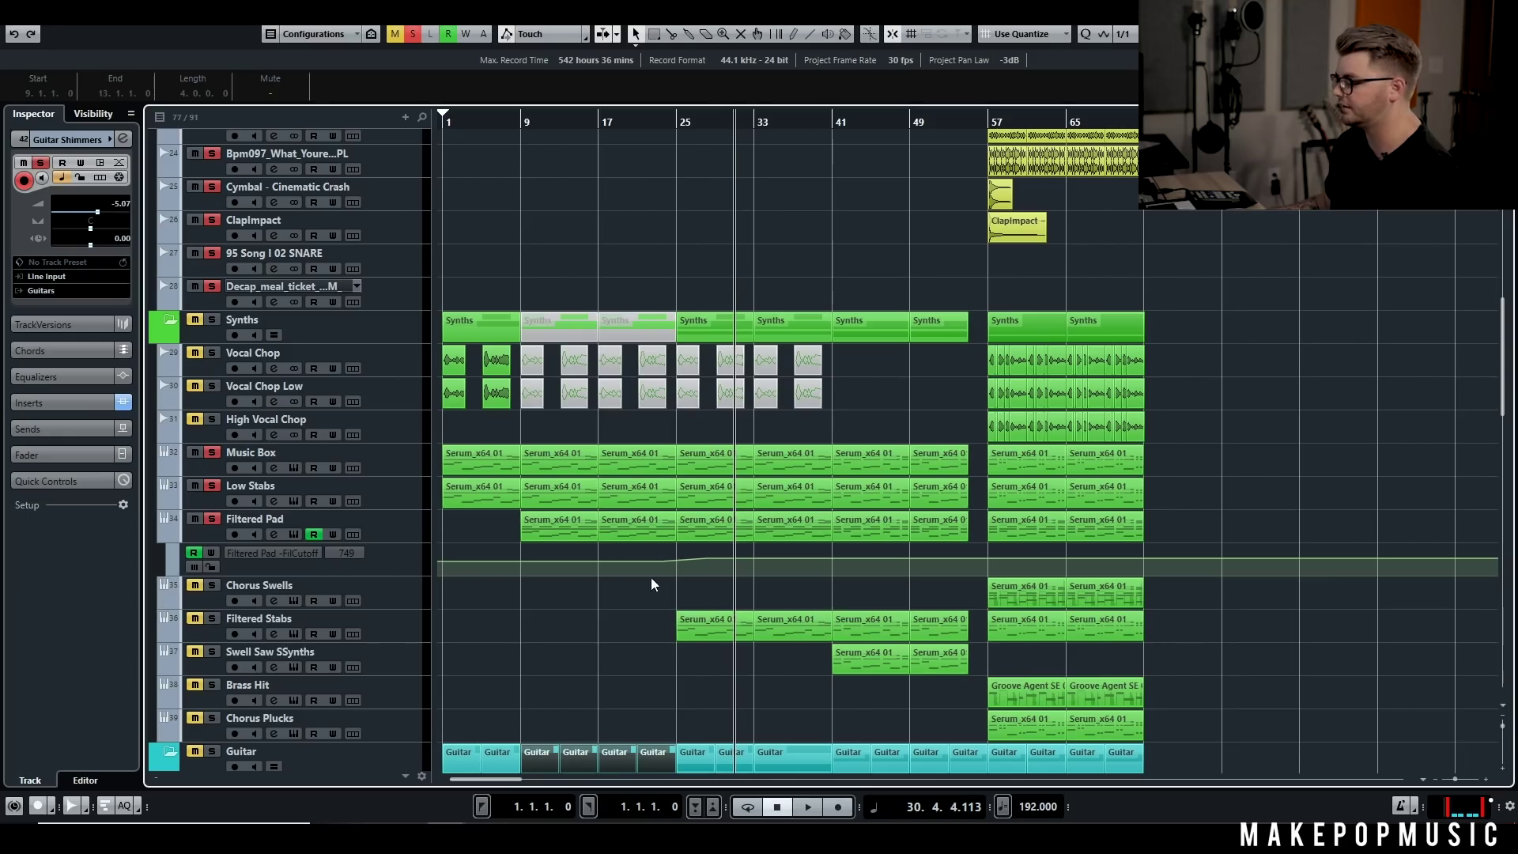
{"action": "left_click", "coordinate": [271, 535]}
{"action": "left_click", "coordinate": [294, 535]}
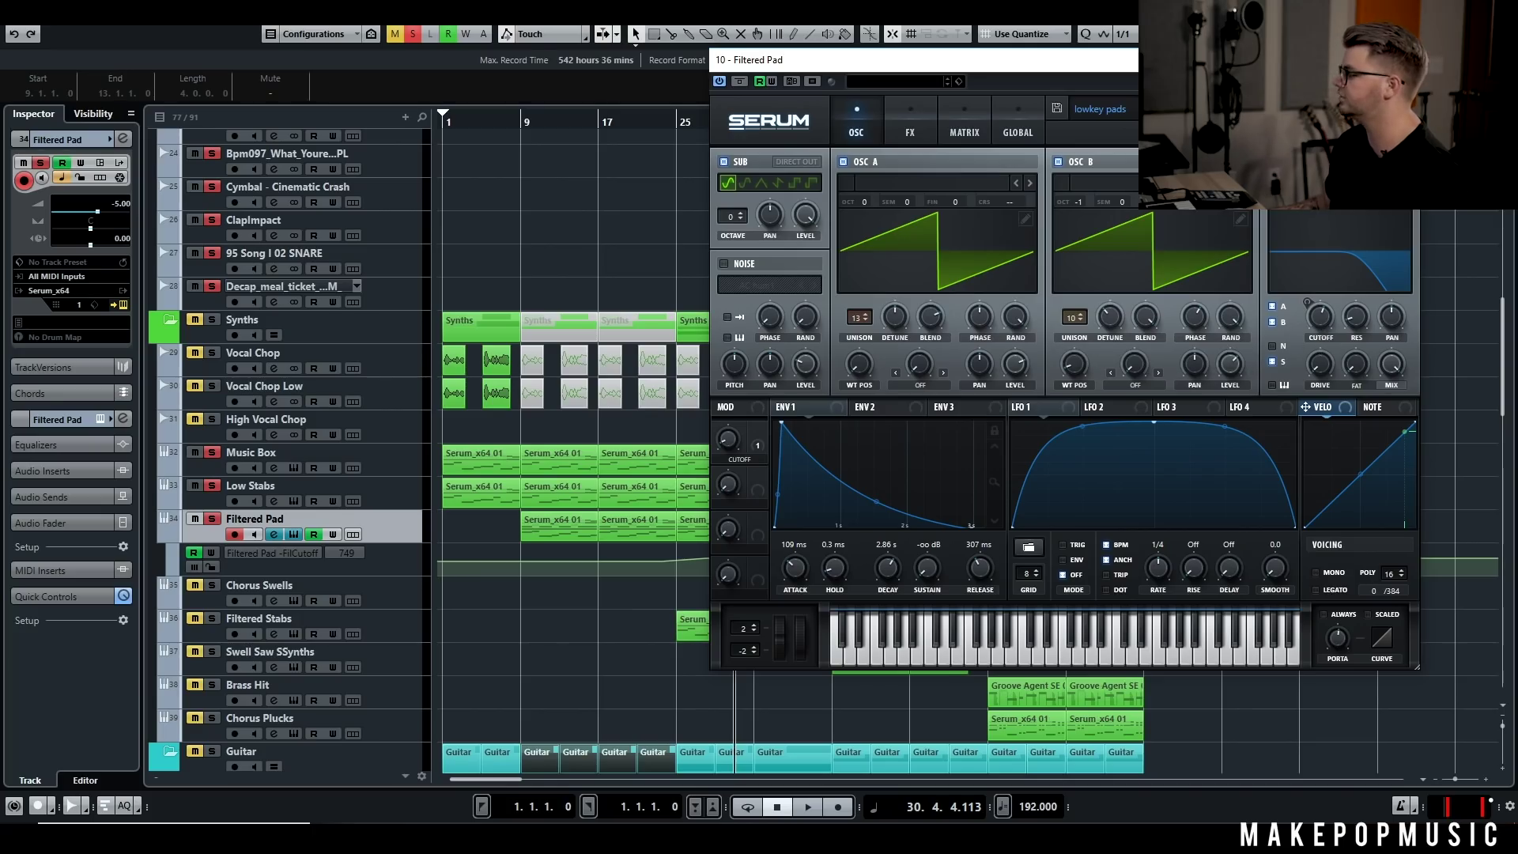
{"action": "left_click", "coordinate": [1401, 60]}
{"action": "left_click", "coordinate": [639, 120]}
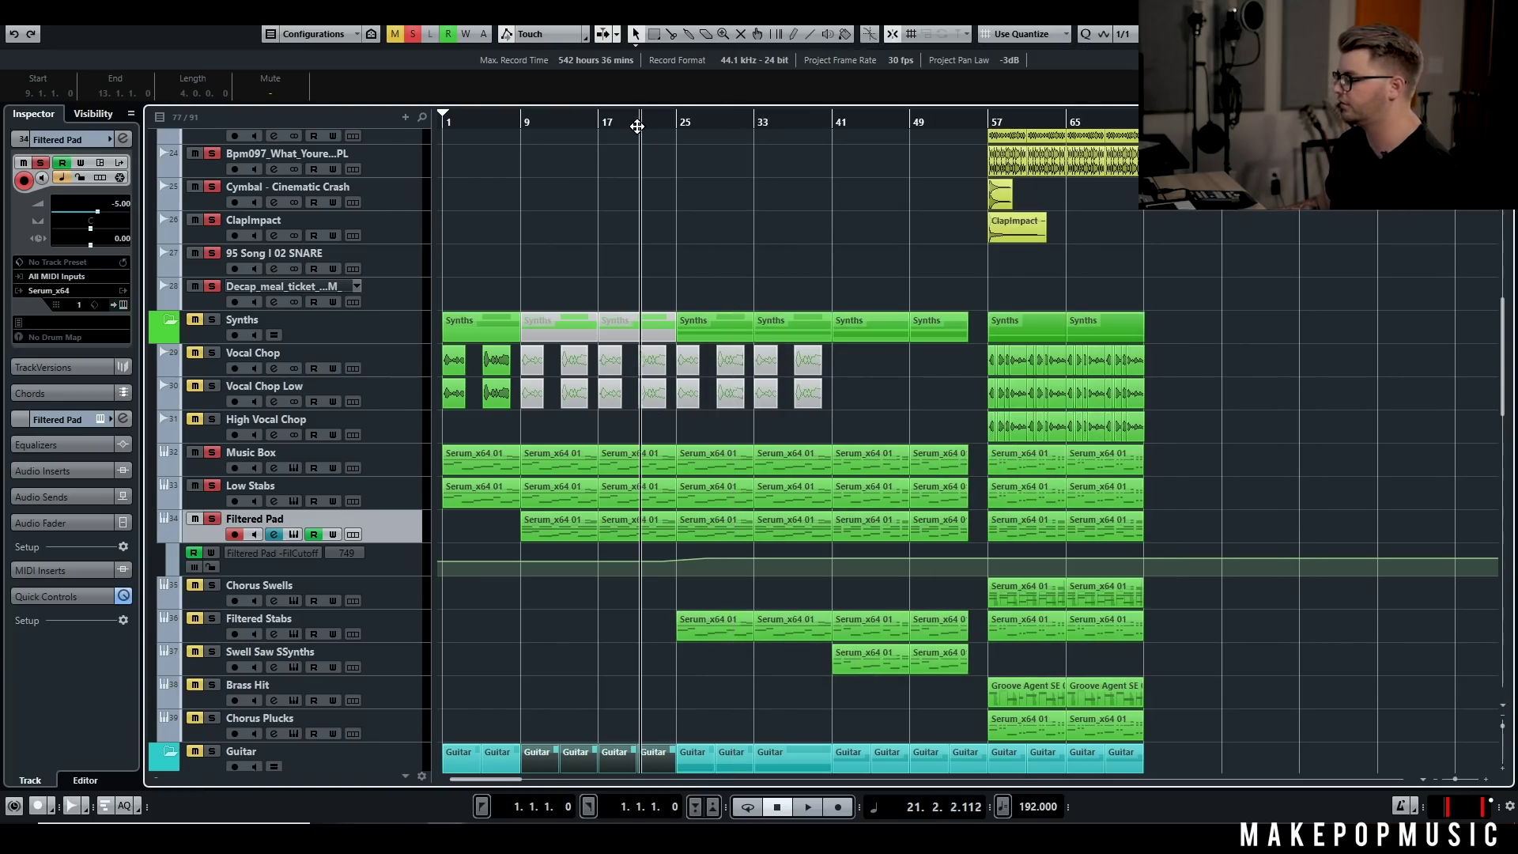
{"action": "key", "text": "space"}
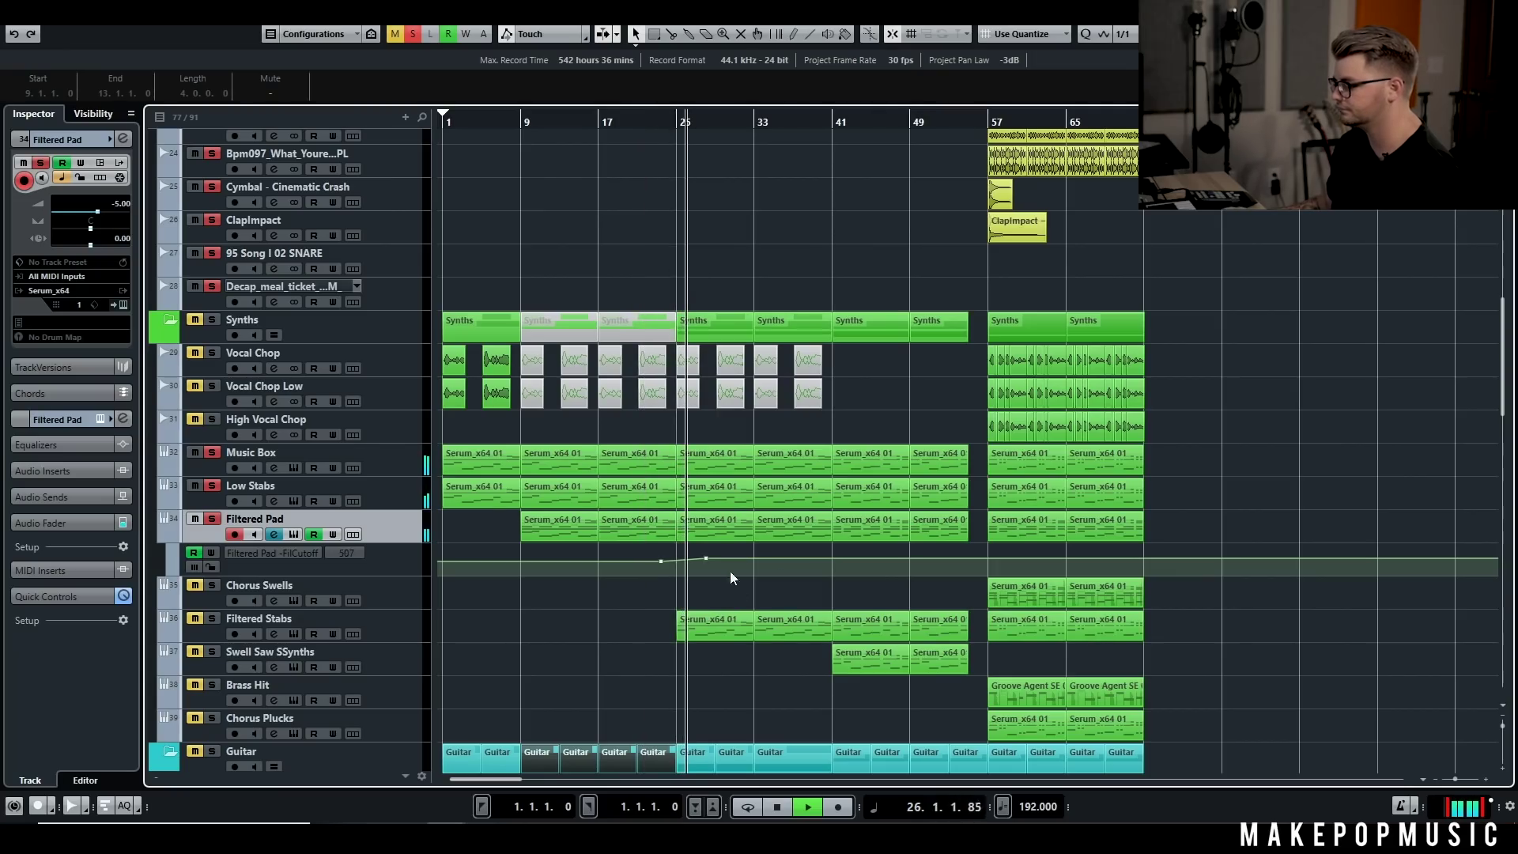
Step: Add Filtered Stabs to the soloed synths, play them from bar 25 and stop playback
{"action": "scroll", "coordinate": [632, 498], "scroll_direction": "down", "scroll_amount": 3}
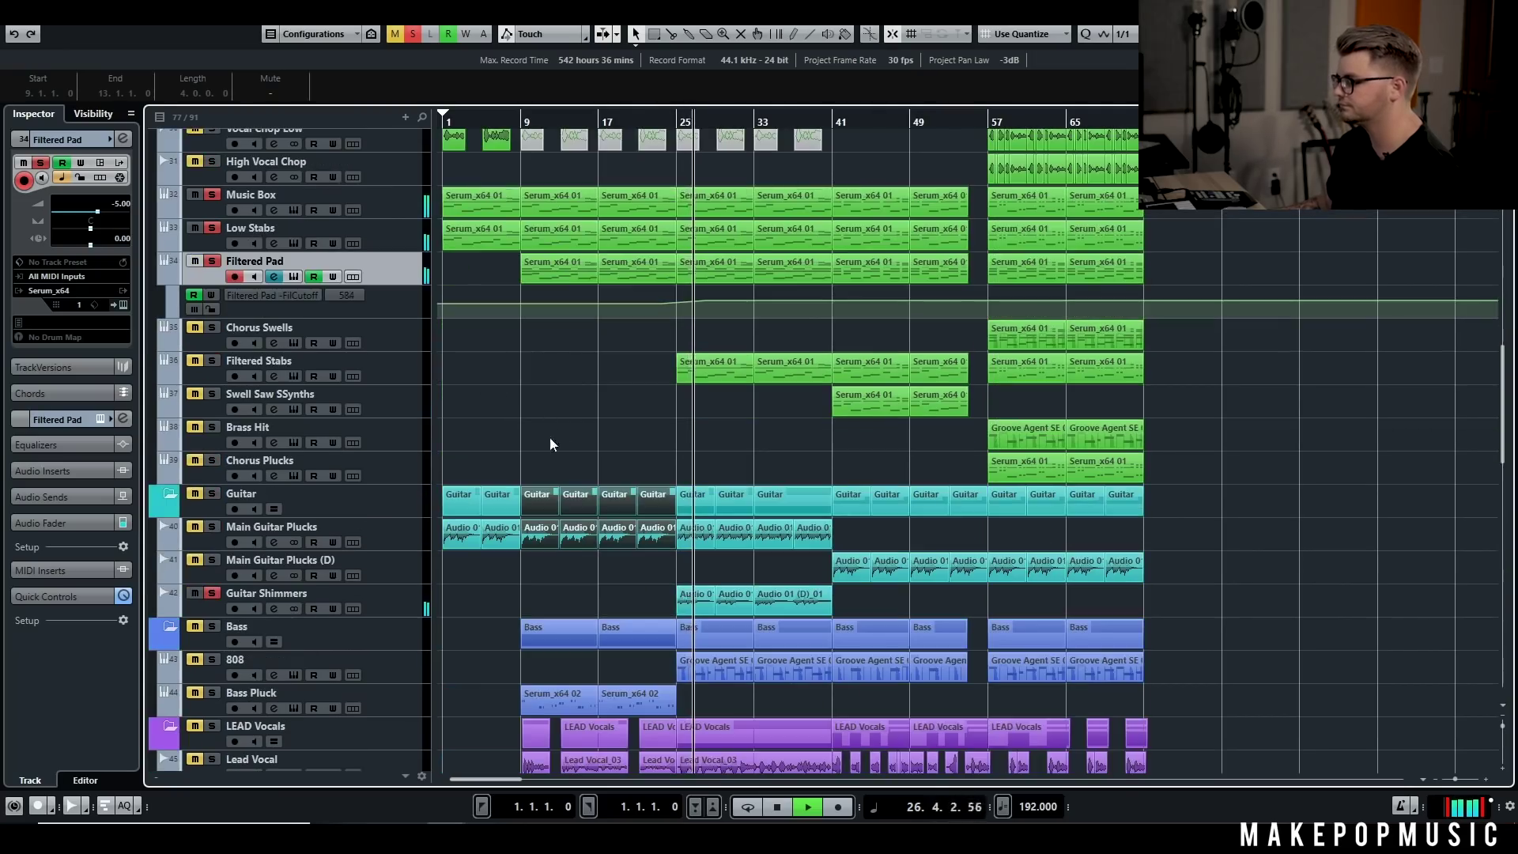
{"action": "left_click", "coordinate": [217, 373]}
{"action": "left_click", "coordinate": [678, 120]}
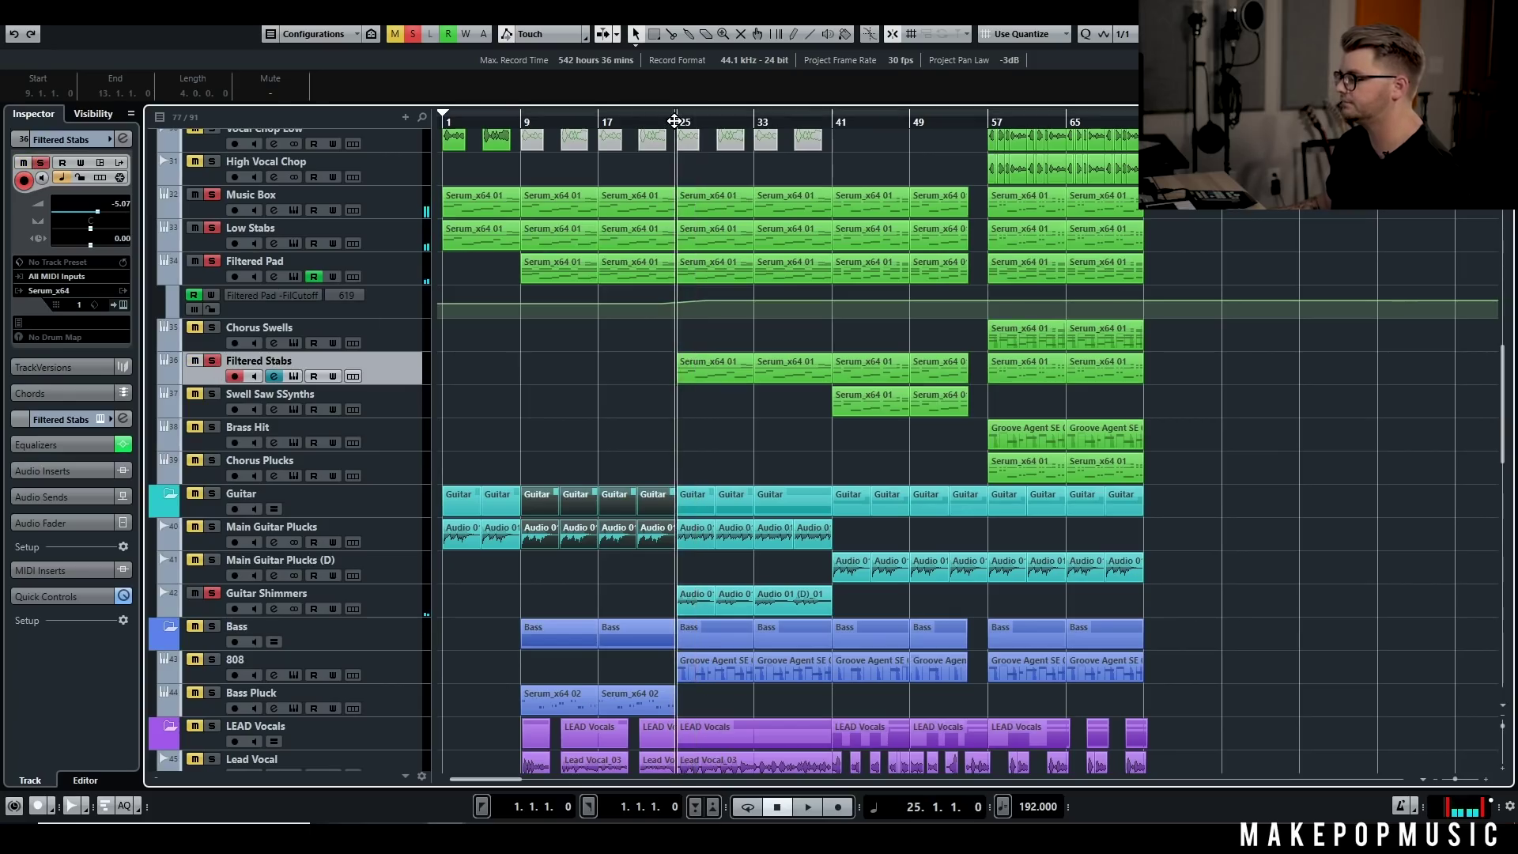
{"action": "key", "text": "space"}
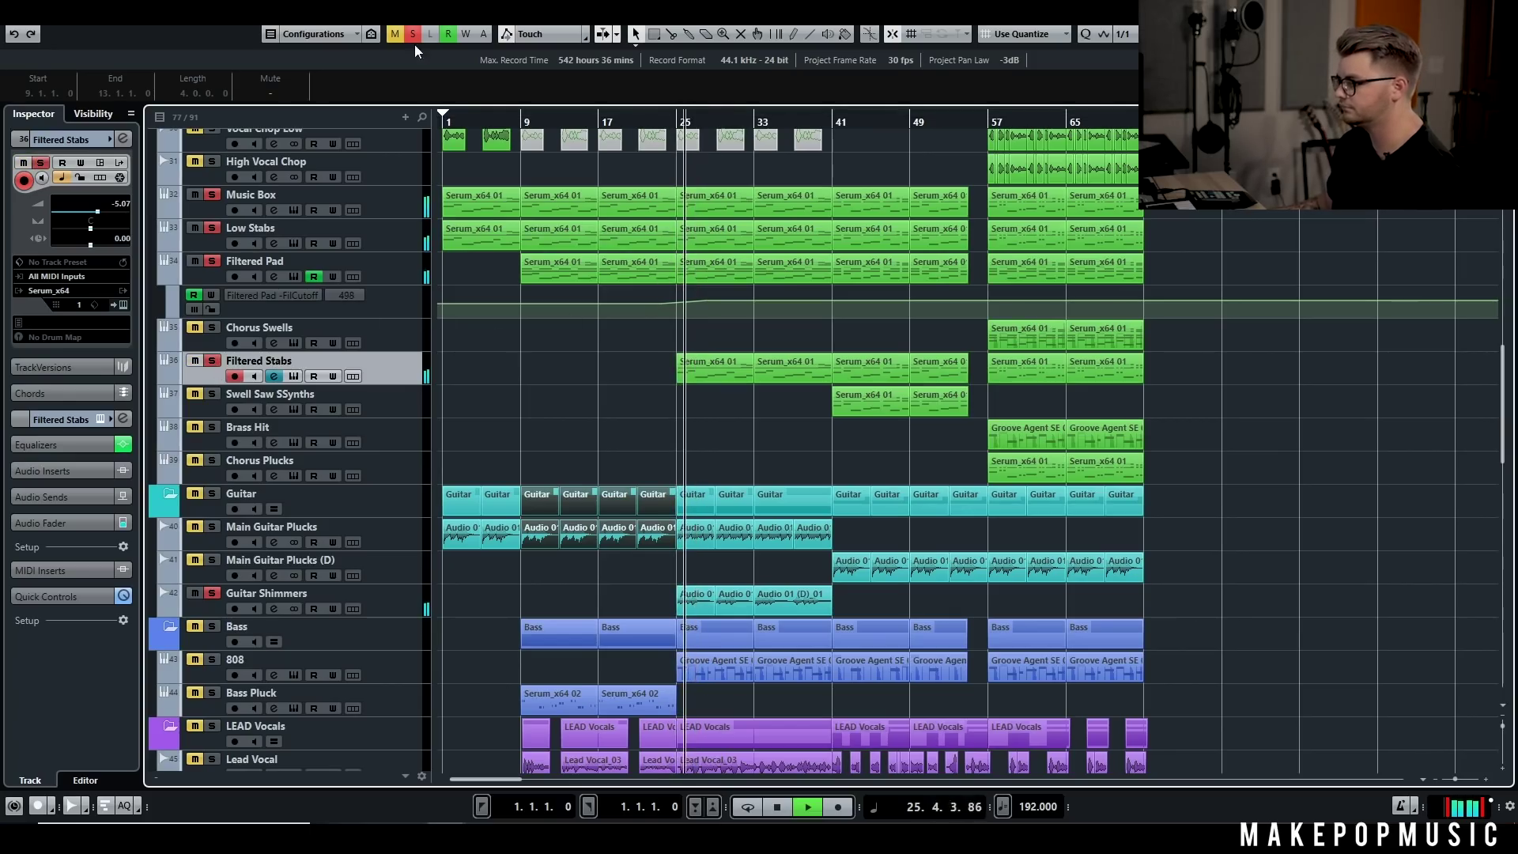
{"action": "key", "text": "space"}
Step: Inspect Filtered Stabs' Serum oscillators and effects, showing OSC B's wavetable in 3D, and close the instrument
{"action": "left_click", "coordinate": [292, 376]}
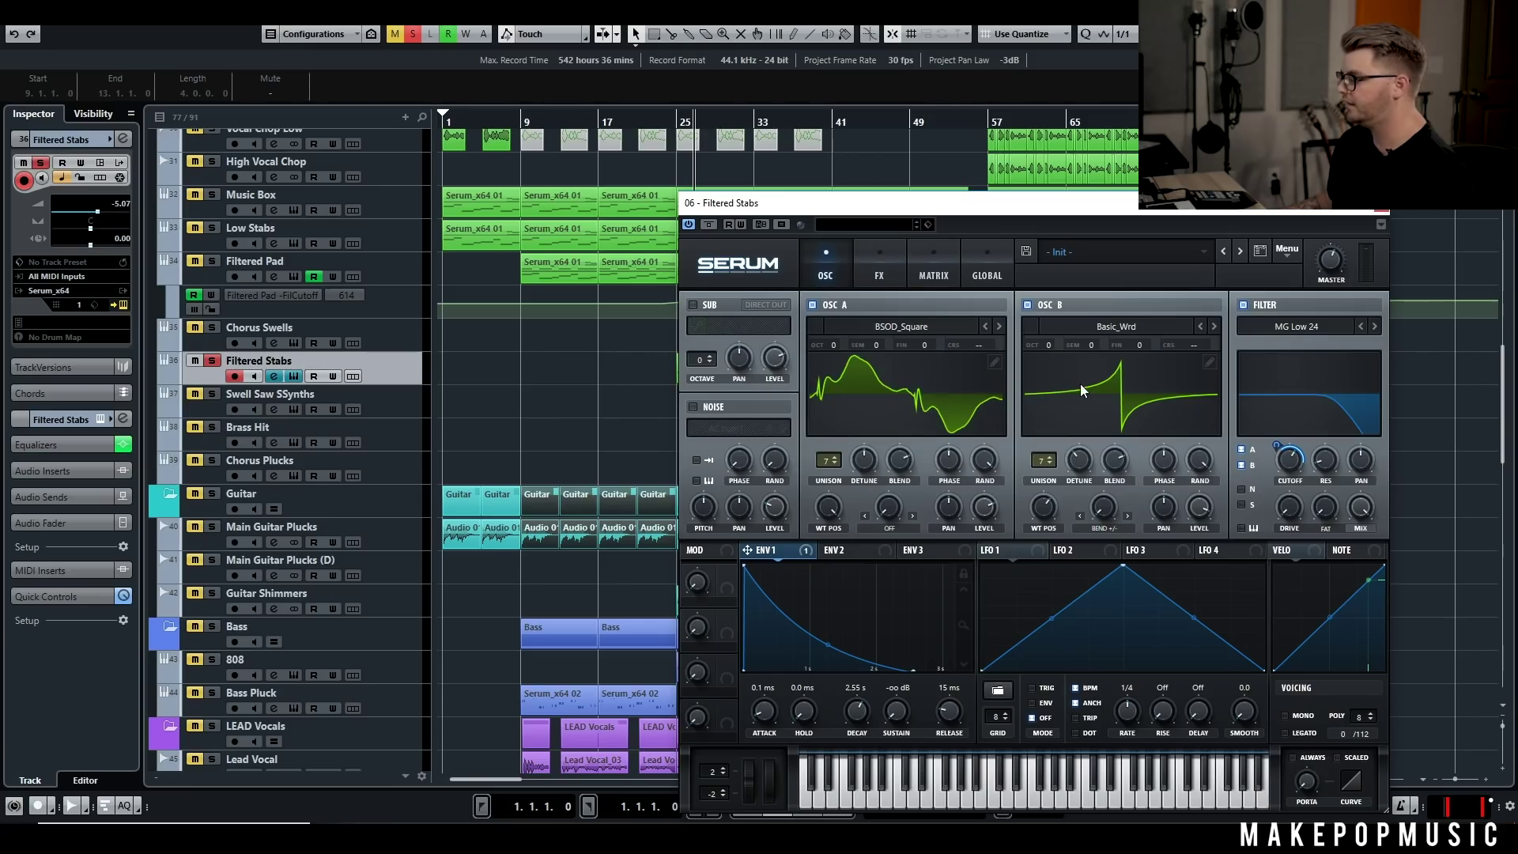
{"action": "left_click", "coordinate": [1123, 399]}
{"action": "left_click", "coordinate": [1280, 397]}
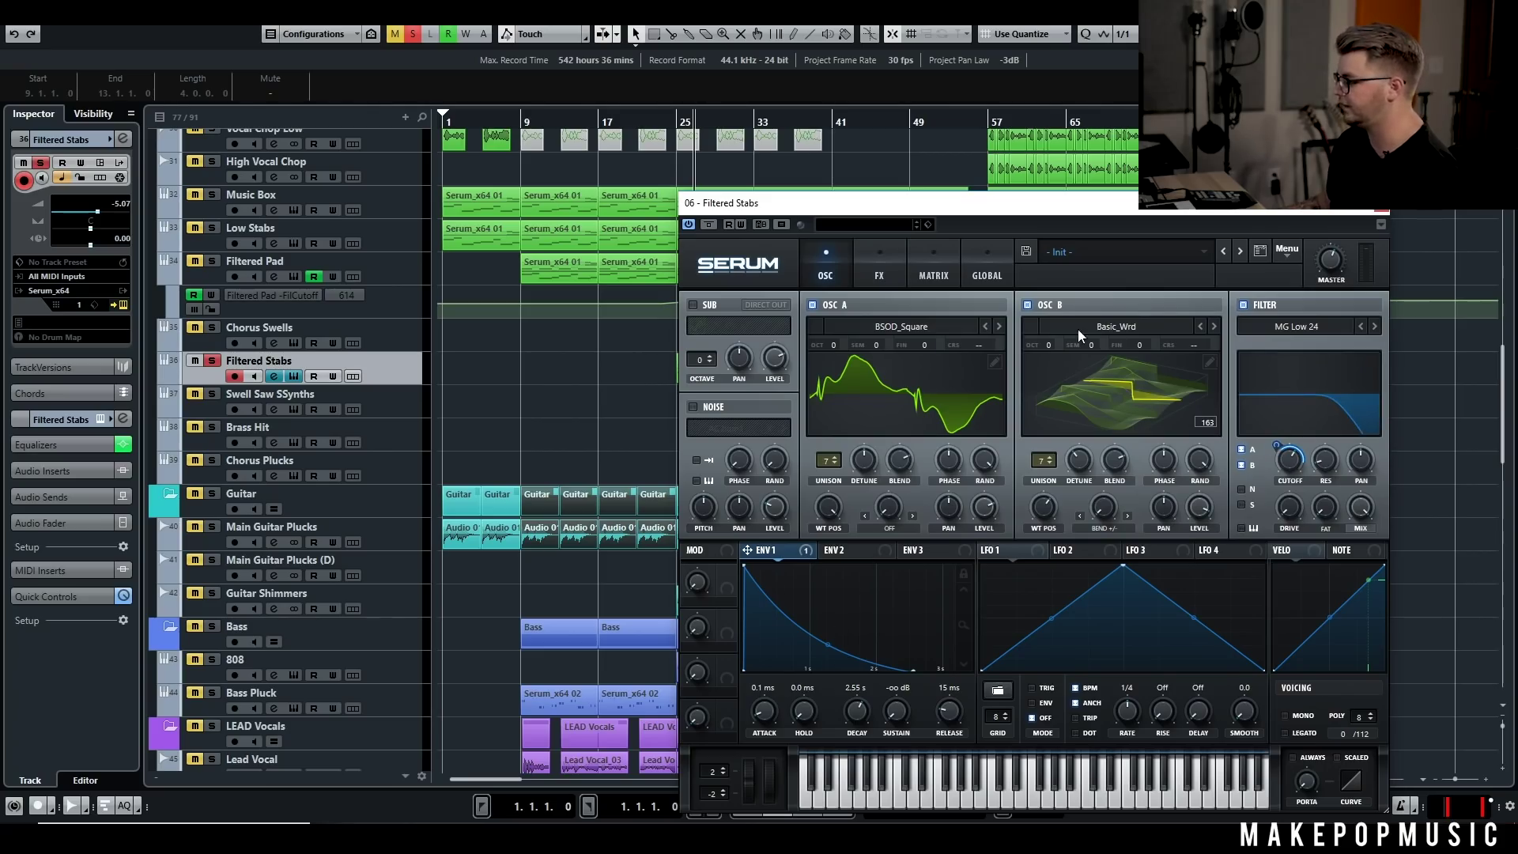
{"action": "left_click", "coordinate": [876, 259]}
{"action": "left_click", "coordinate": [822, 275]}
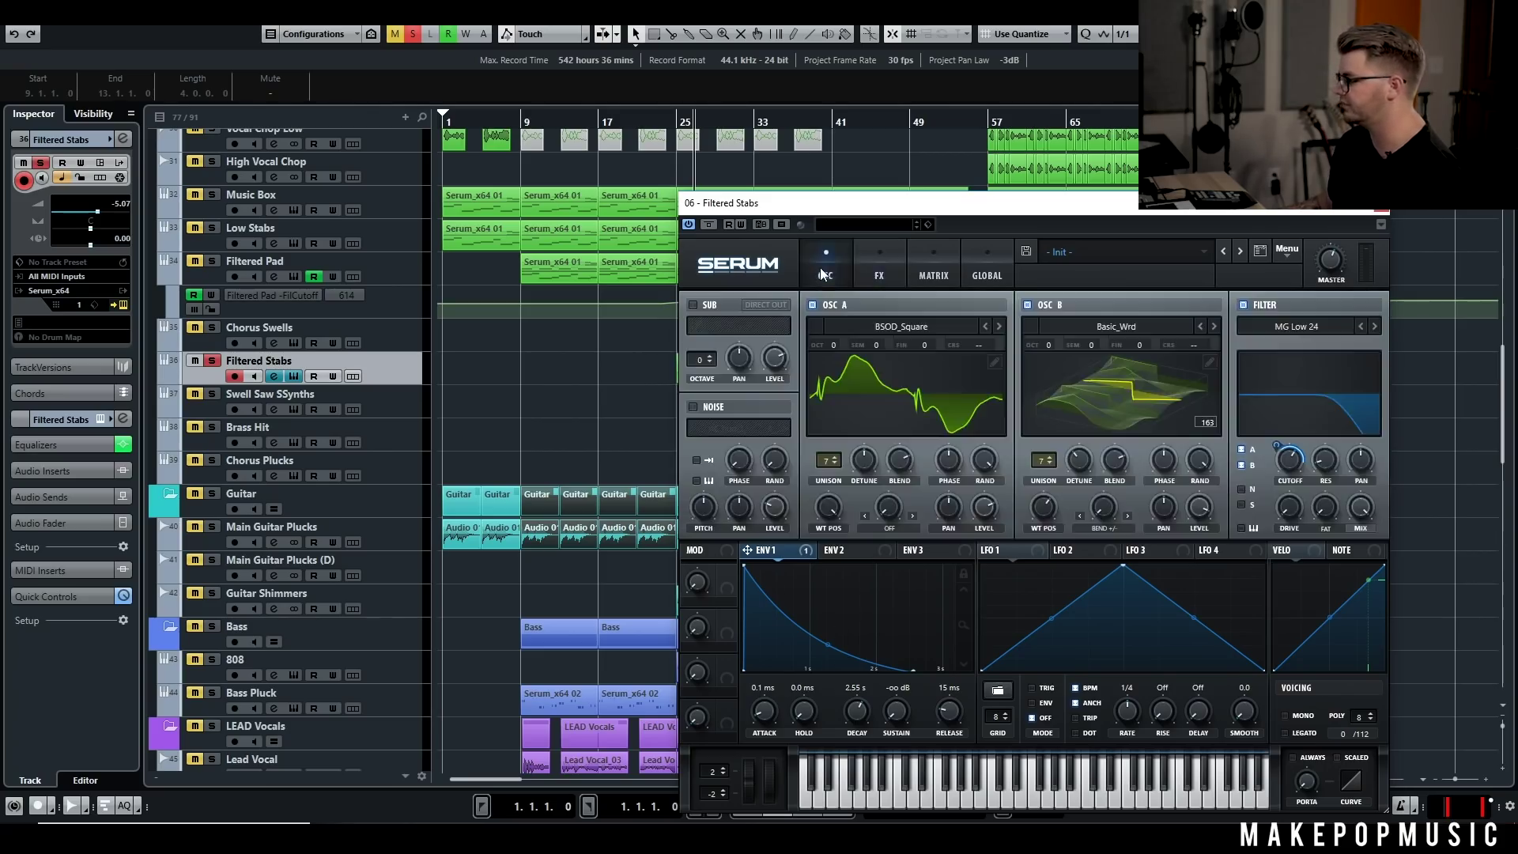
{"action": "left_click", "coordinate": [1382, 211]}
Step: Play Filtered Stabs on its own from bar 25, then stop playback
{"action": "left_click", "coordinate": [677, 123]}
{"action": "key", "text": "space"}
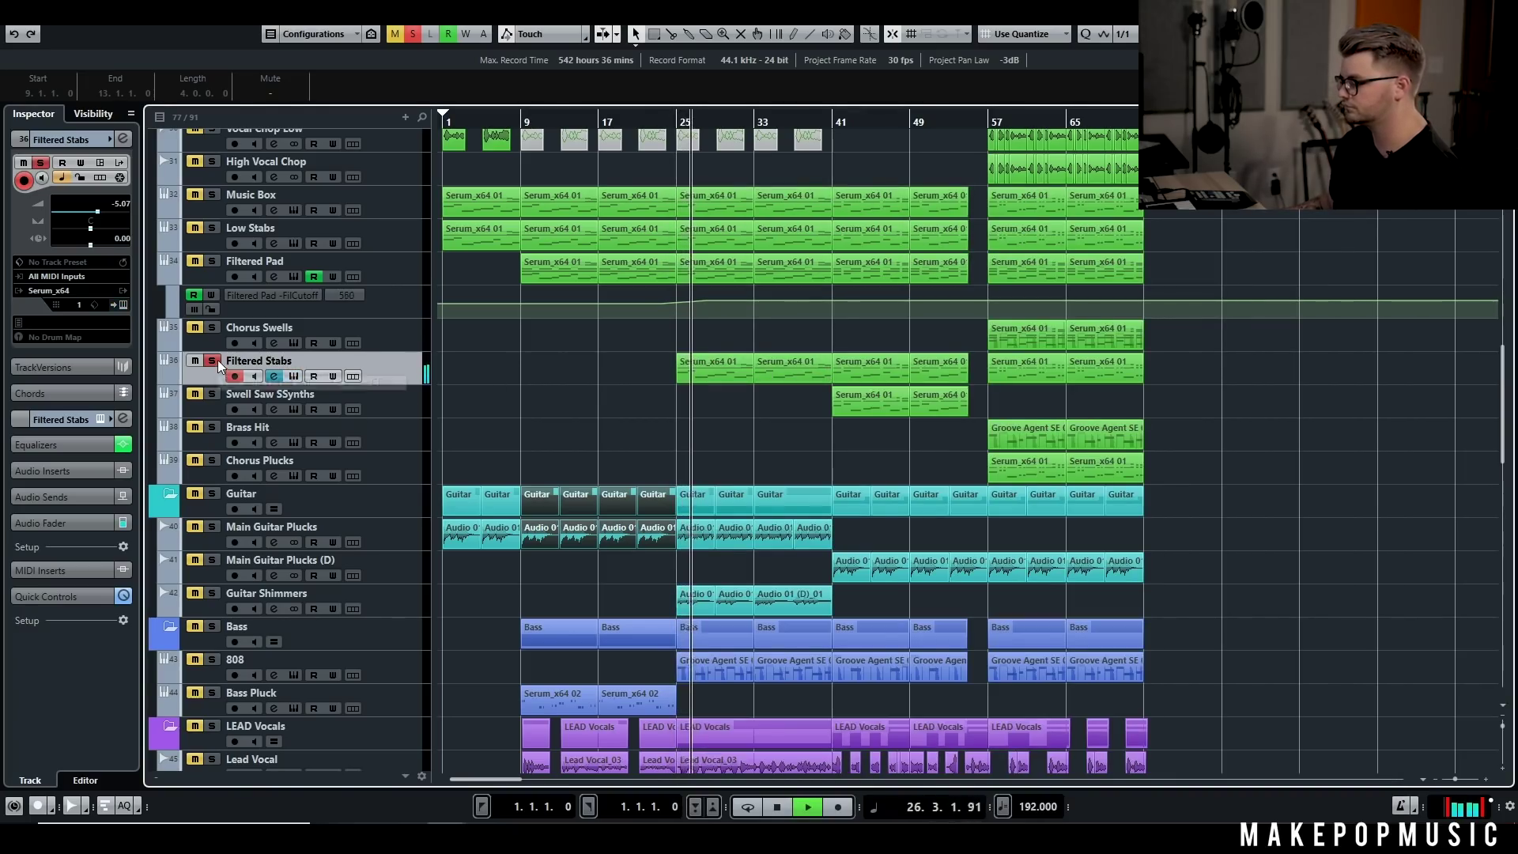
{"action": "key", "text": "space"}
Step: Solo the 808 track and play it, then open its Serum instrument to show the patch
{"action": "scroll", "coordinate": [434, 451], "scroll_direction": "down", "scroll_amount": 4}
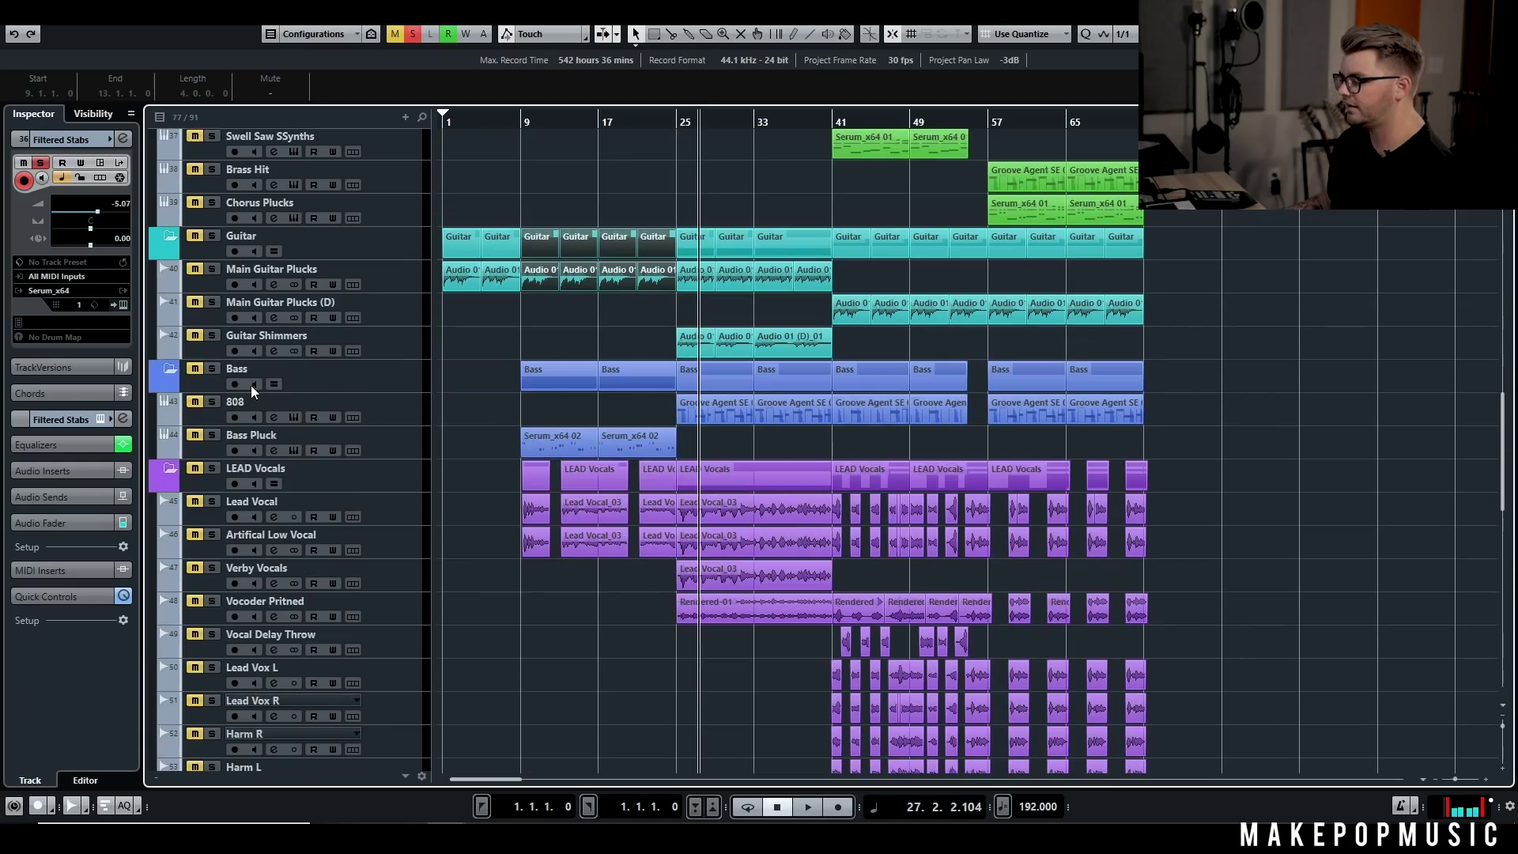
{"action": "key", "text": "space"}
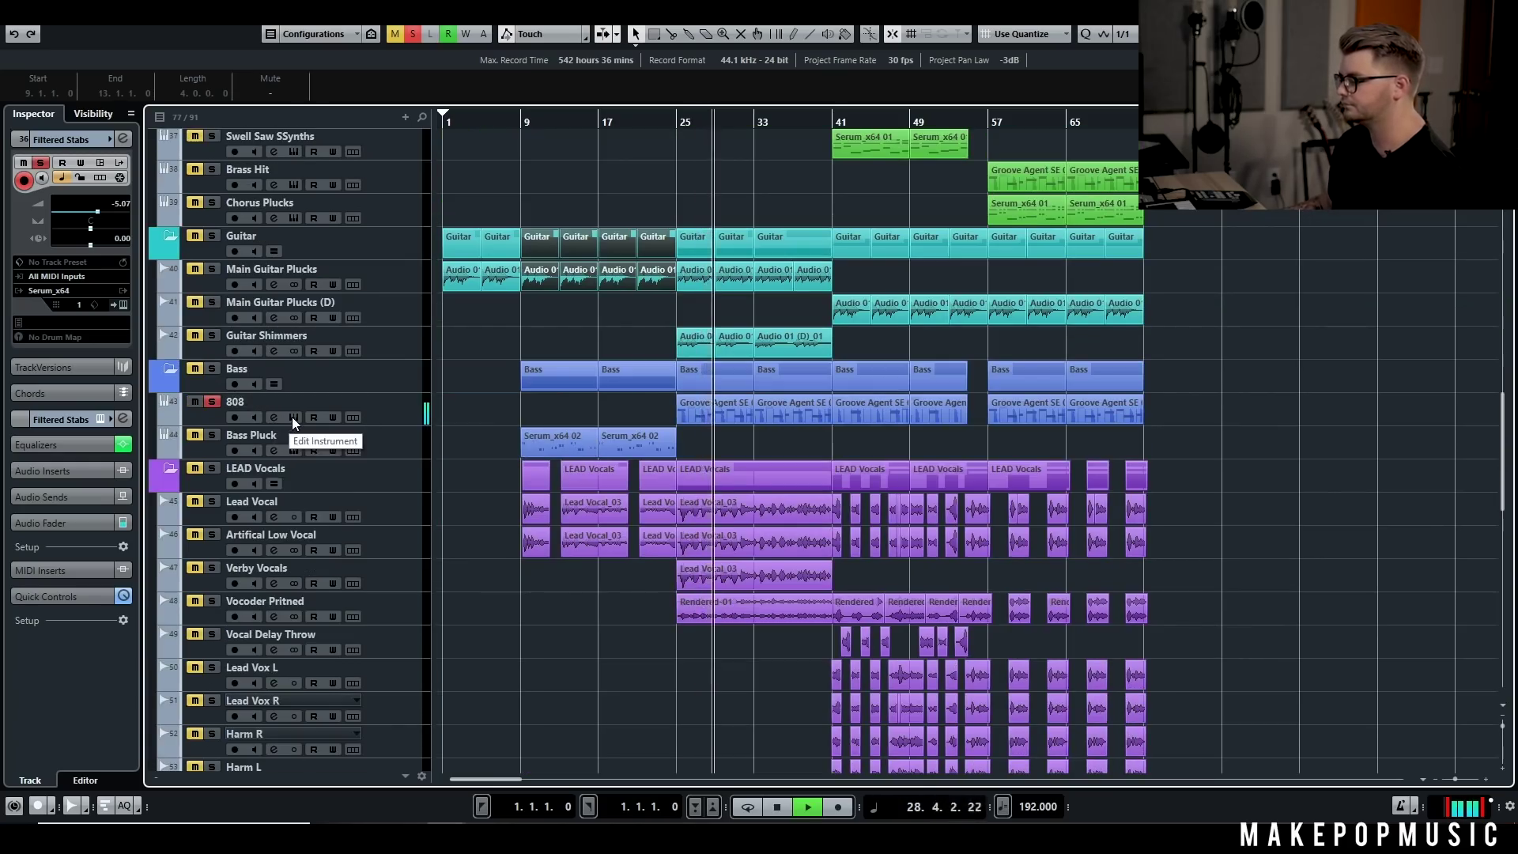
{"action": "key", "text": "space"}
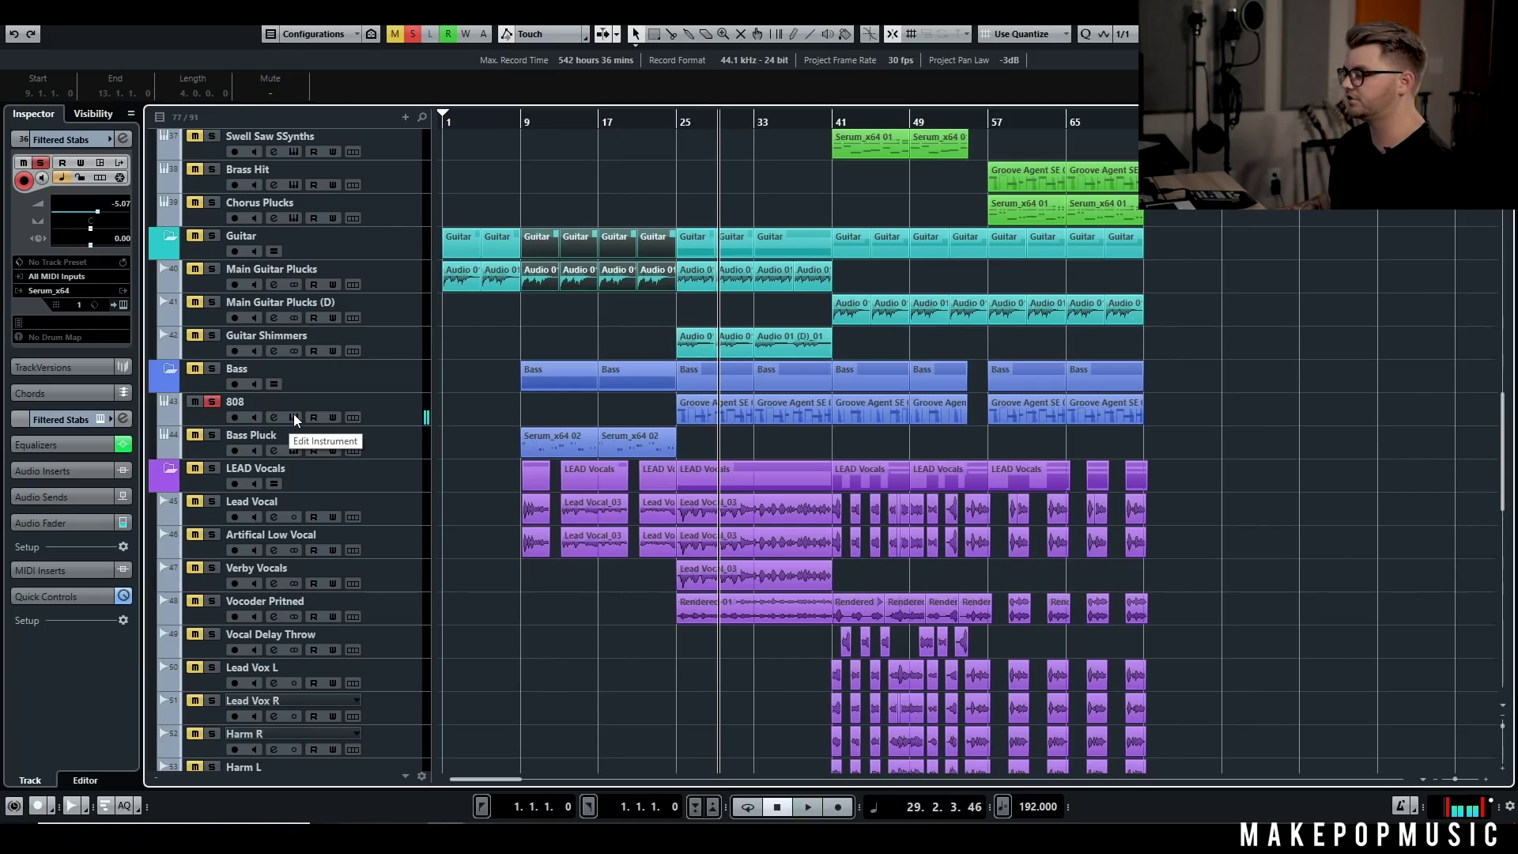
{"action": "left_click", "coordinate": [293, 416]}
{"action": "left_click_drag", "start_coordinate": [739, 217], "coordinate": [709, 109]}
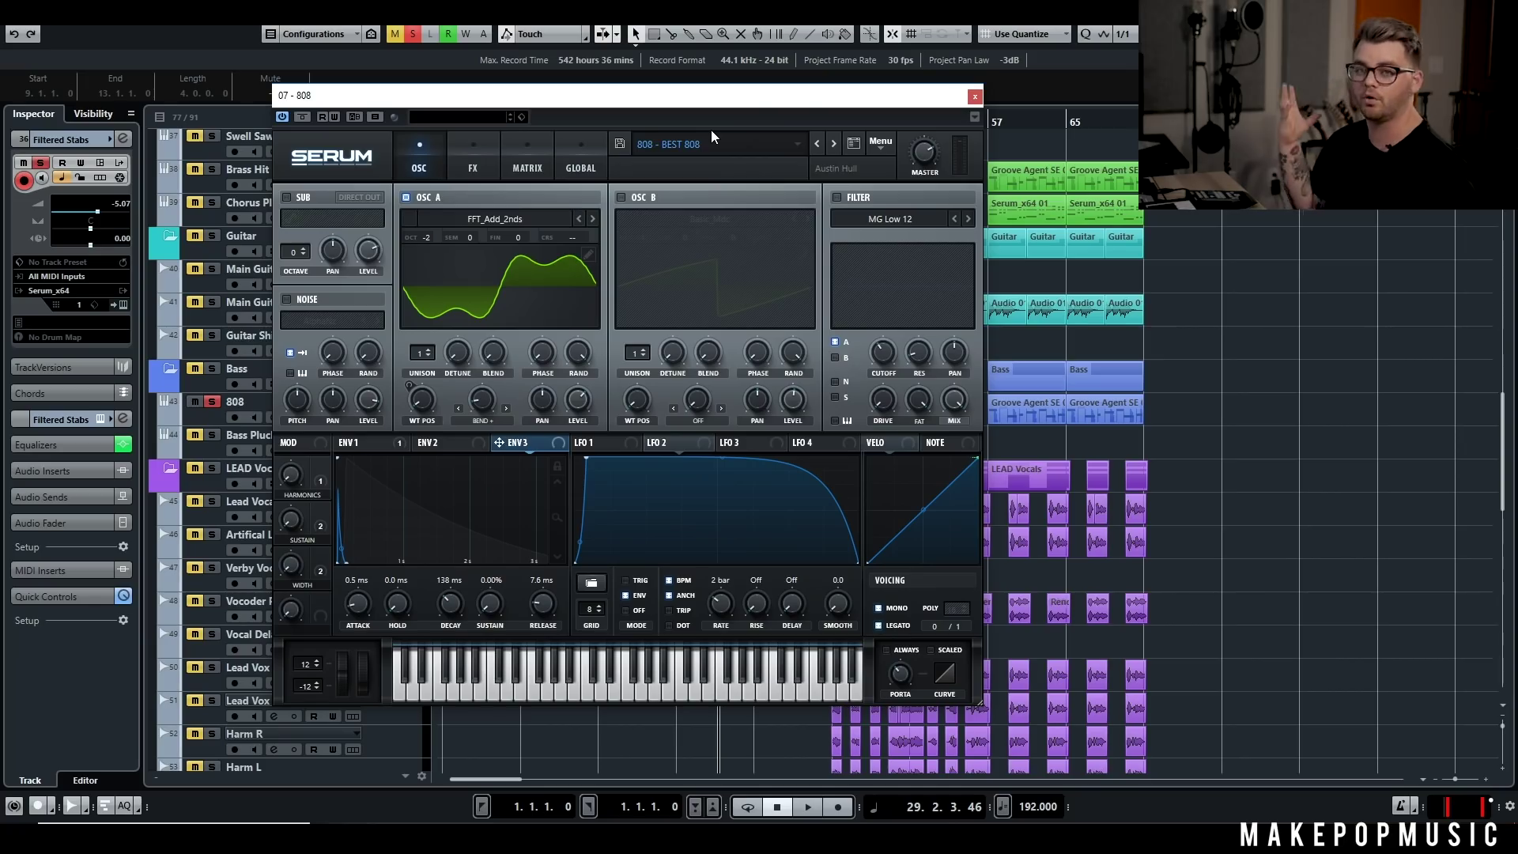
Step: Close the 808's Serum instrument and clear all solos in the project
{"action": "left_click", "coordinate": [972, 97]}
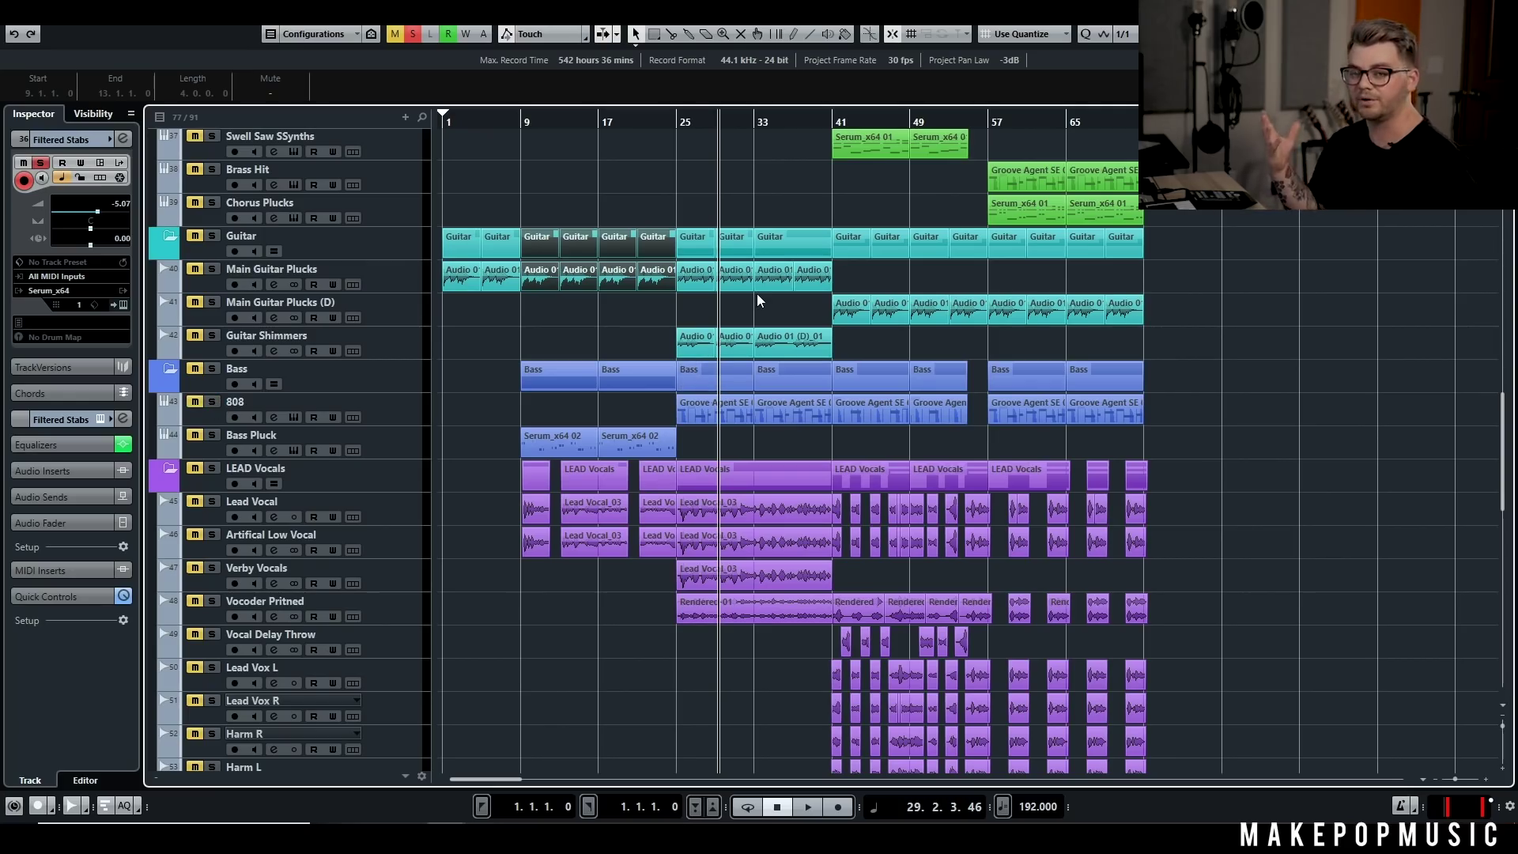
{"action": "scroll", "coordinate": [754, 235], "scroll_direction": "up", "scroll_amount": 10}
{"action": "left_click", "coordinate": [404, 32]}
{"action": "scroll", "coordinate": [675, 292], "scroll_direction": "down", "scroll_amount": 12}
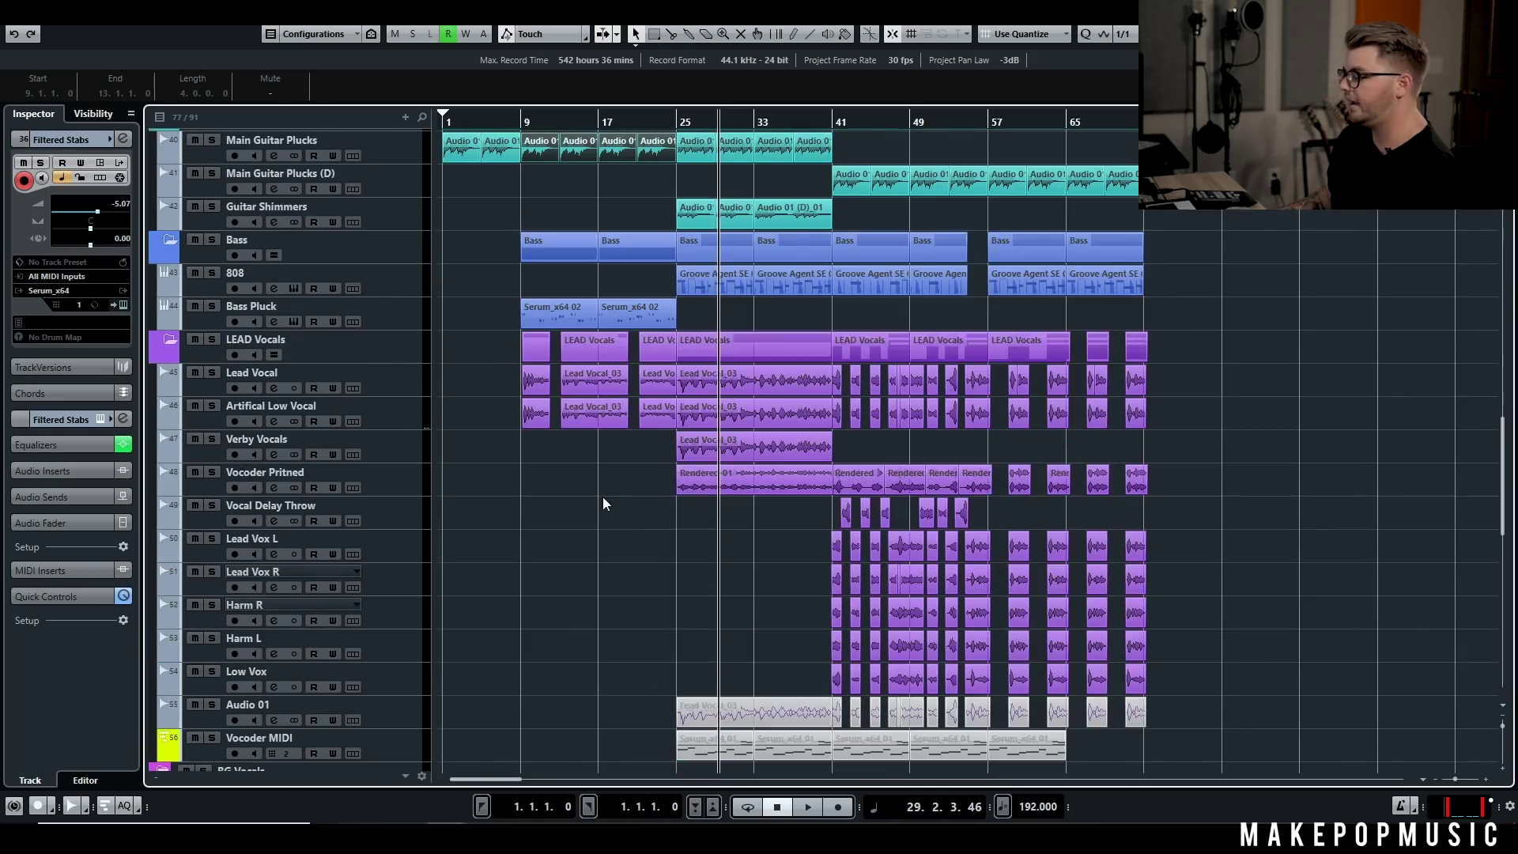
Step: Play the full mix from bar 21 into the section at bar 25, then stop playback
{"action": "scroll", "coordinate": [603, 503], "scroll_direction": "down", "scroll_amount": 3}
{"action": "scroll", "coordinate": [597, 440], "scroll_direction": "up", "scroll_amount": 2}
{"action": "left_click", "coordinate": [638, 123]}
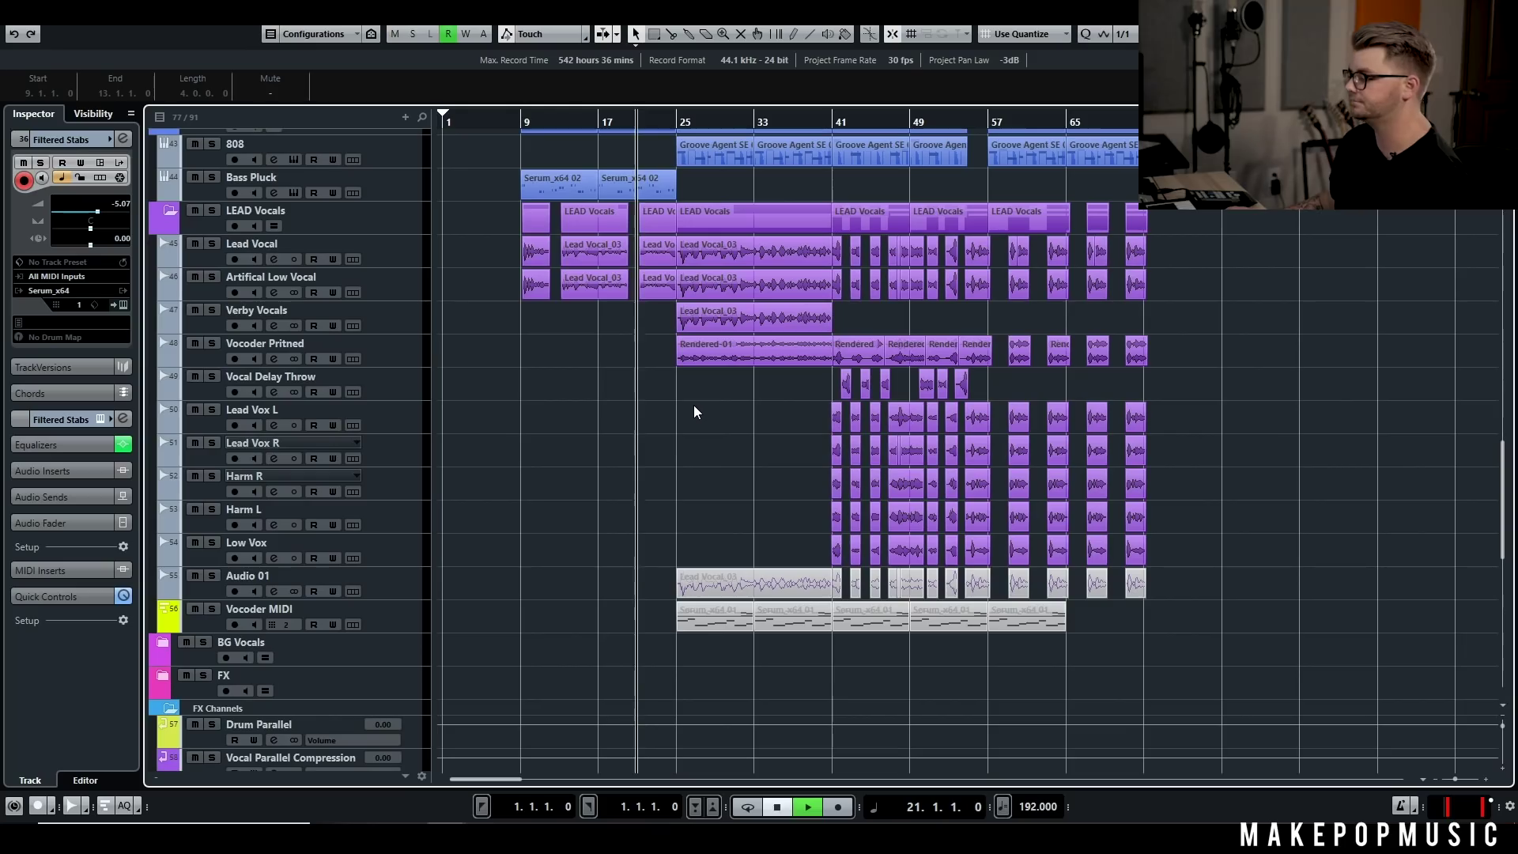
{"action": "key", "text": "space"}
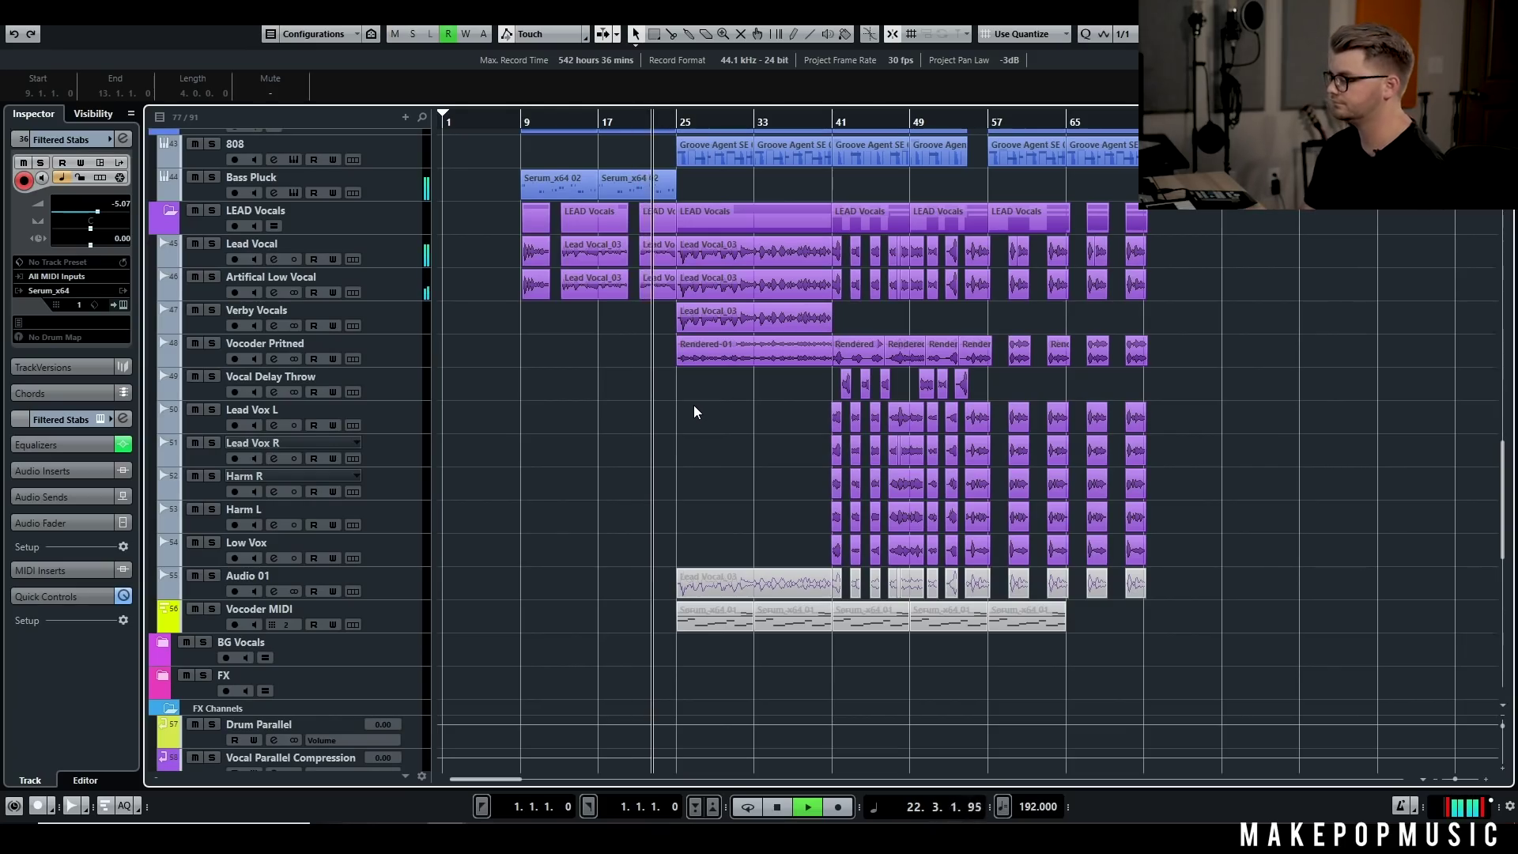
{"action": "scroll", "coordinate": [735, 459], "scroll_direction": "up", "scroll_amount": 3}
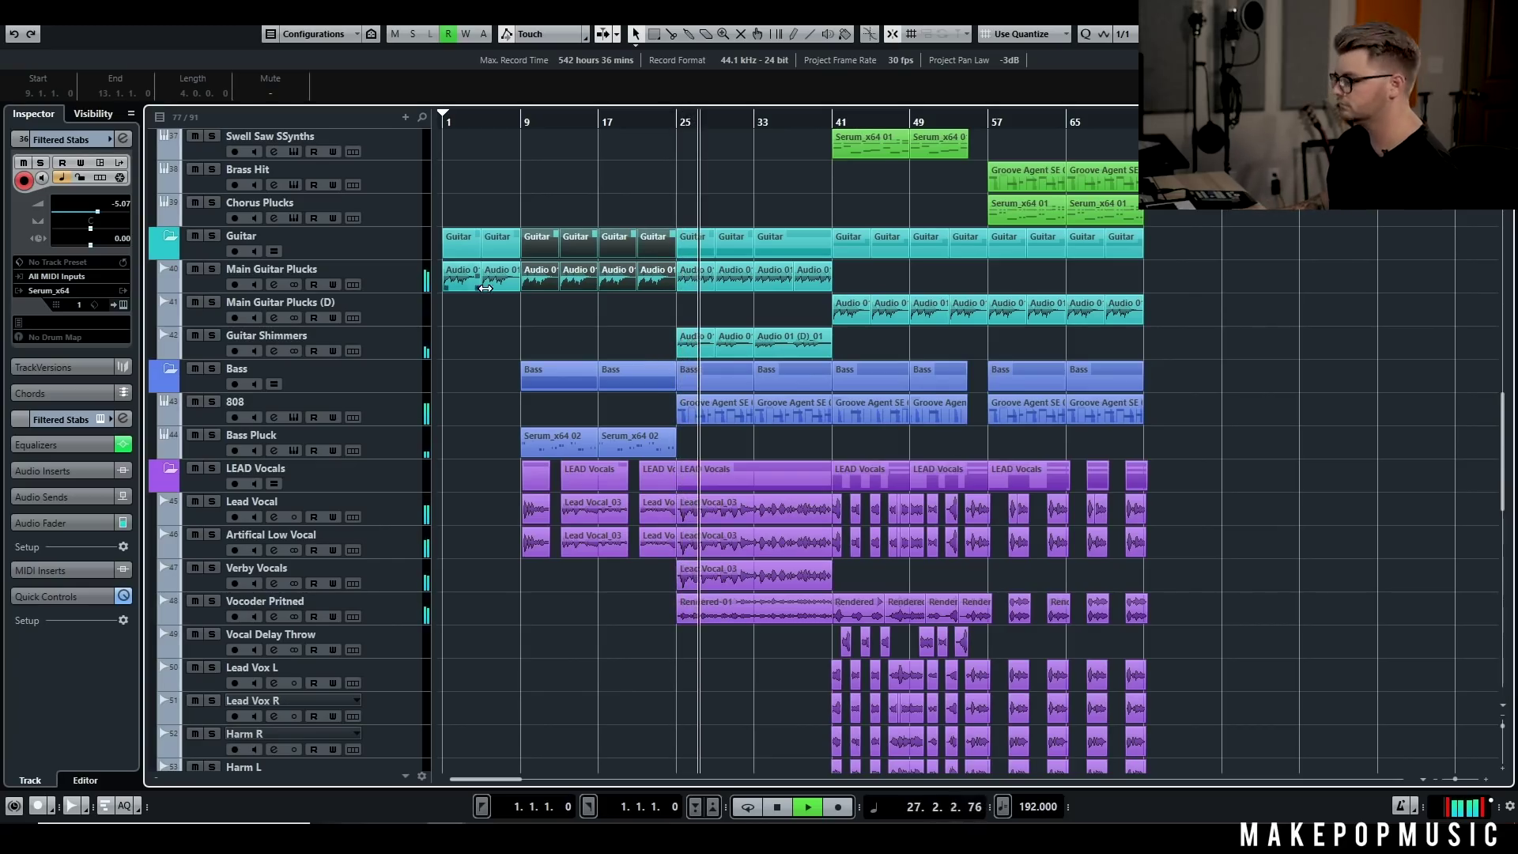
{"action": "key", "text": "space"}
Step: Solo Verby Vocals and open its channel settings to show the insert chain, then close them
{"action": "left_click", "coordinate": [210, 568]}
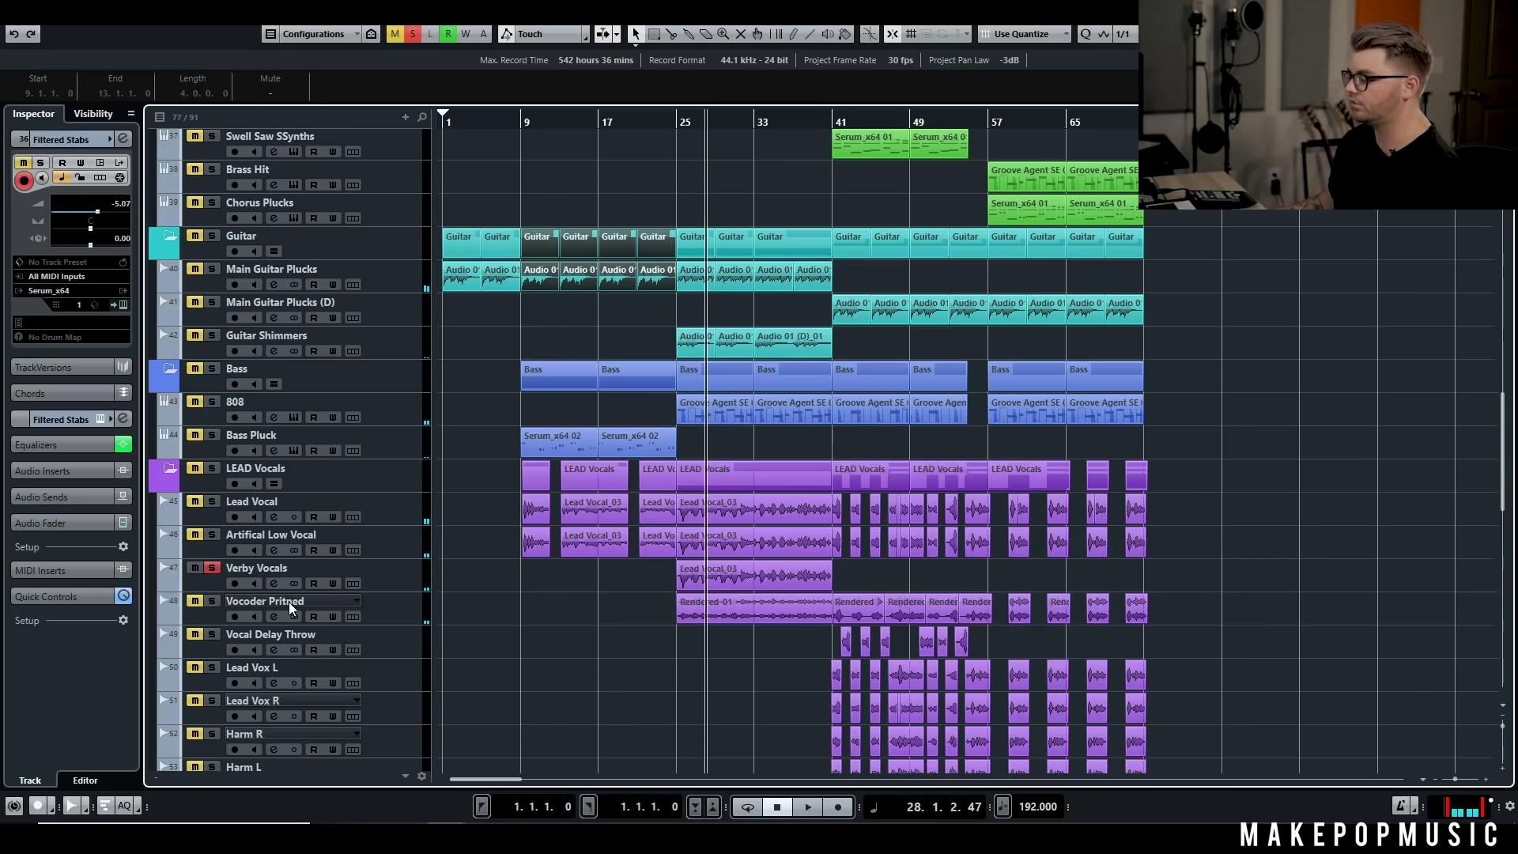
{"action": "left_click", "coordinate": [279, 583]}
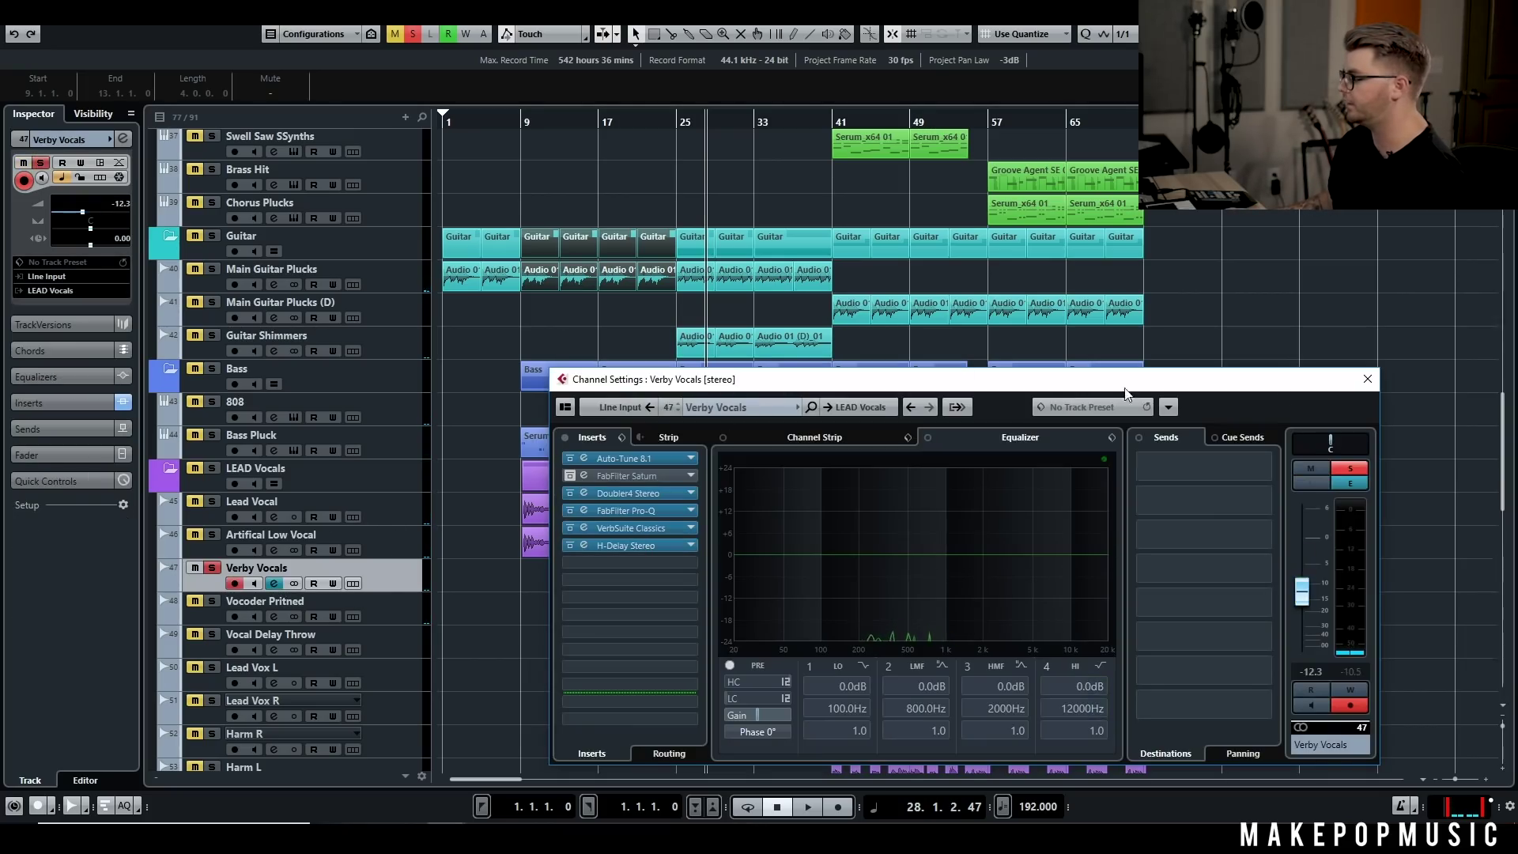
{"action": "left_click", "coordinate": [1366, 380]}
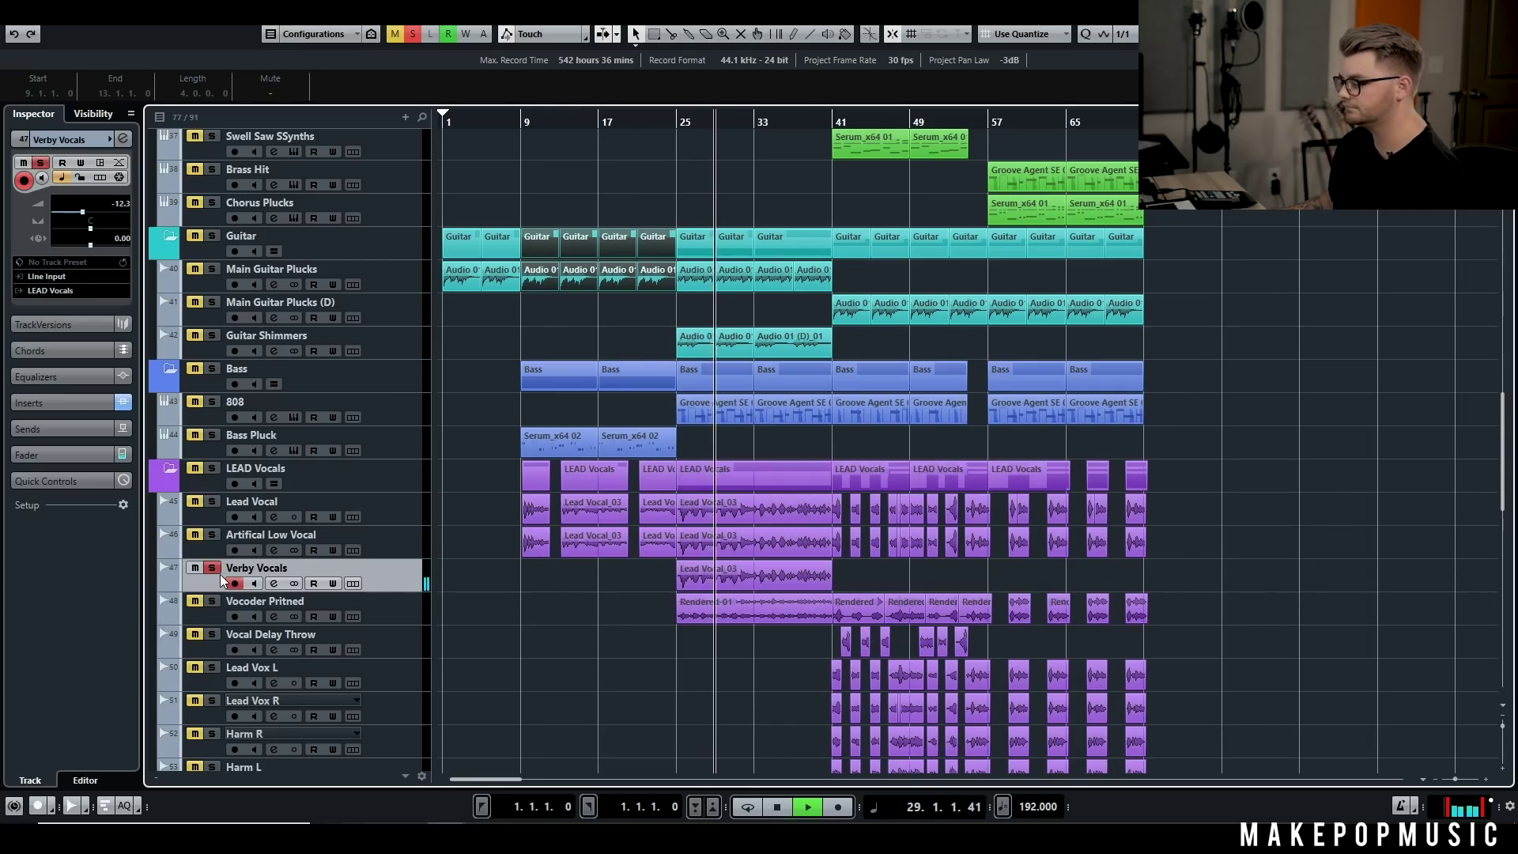
Step: Lower the Verby Vocals volume to -15.0 dB during playback, then stop and unsolo the track
{"action": "left_click_drag", "start_coordinate": [82, 212], "coordinate": [78, 211]}
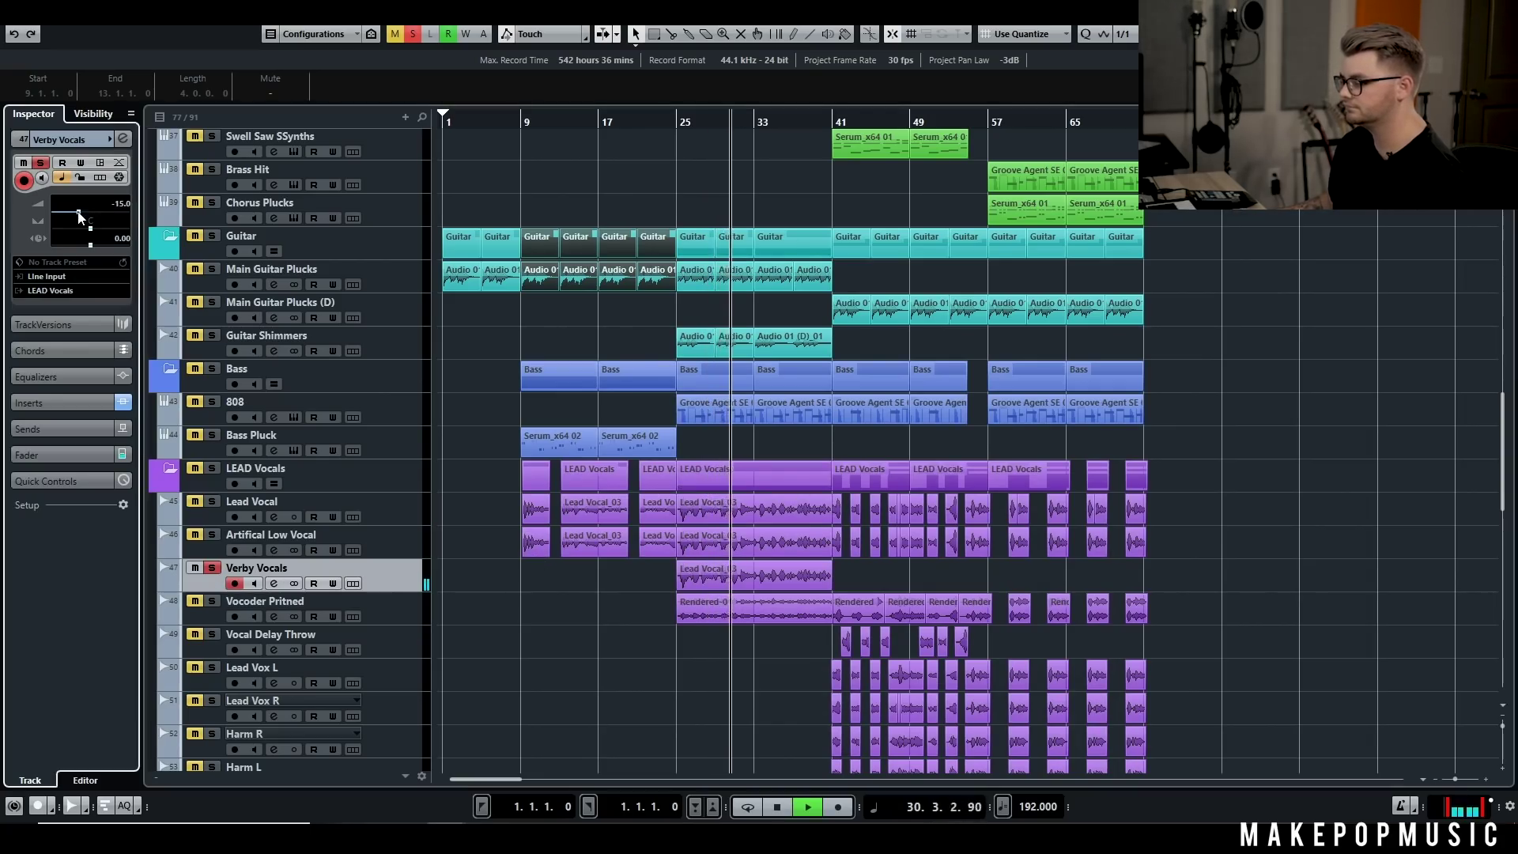
{"action": "key", "text": "space"}
{"action": "left_click", "coordinate": [212, 568]}
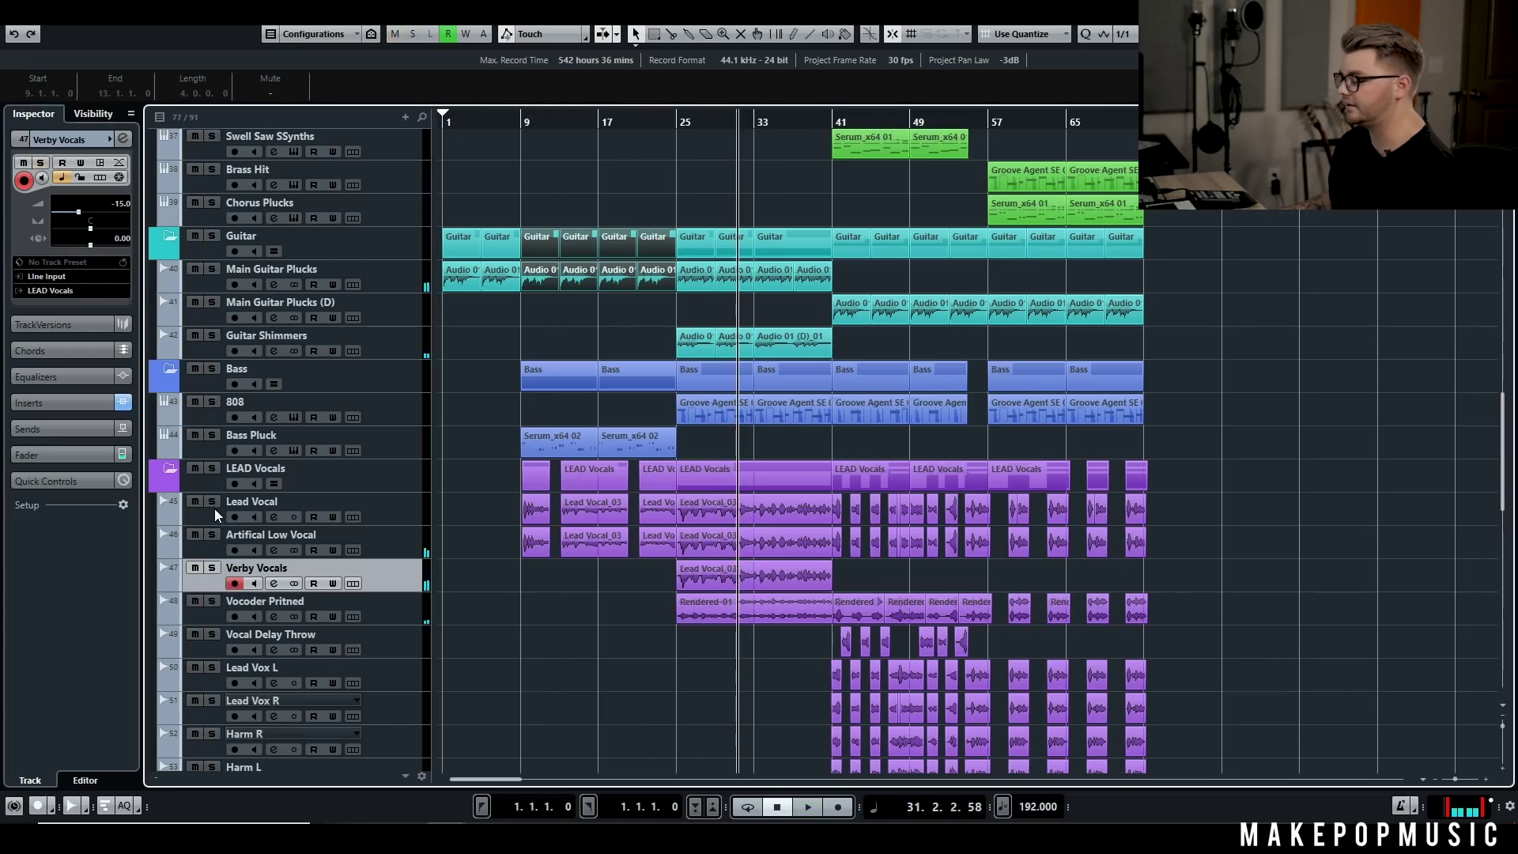
Step: Solo the Vocoder Pritned track and play it from about bar 25
{"action": "left_click", "coordinate": [212, 602]}
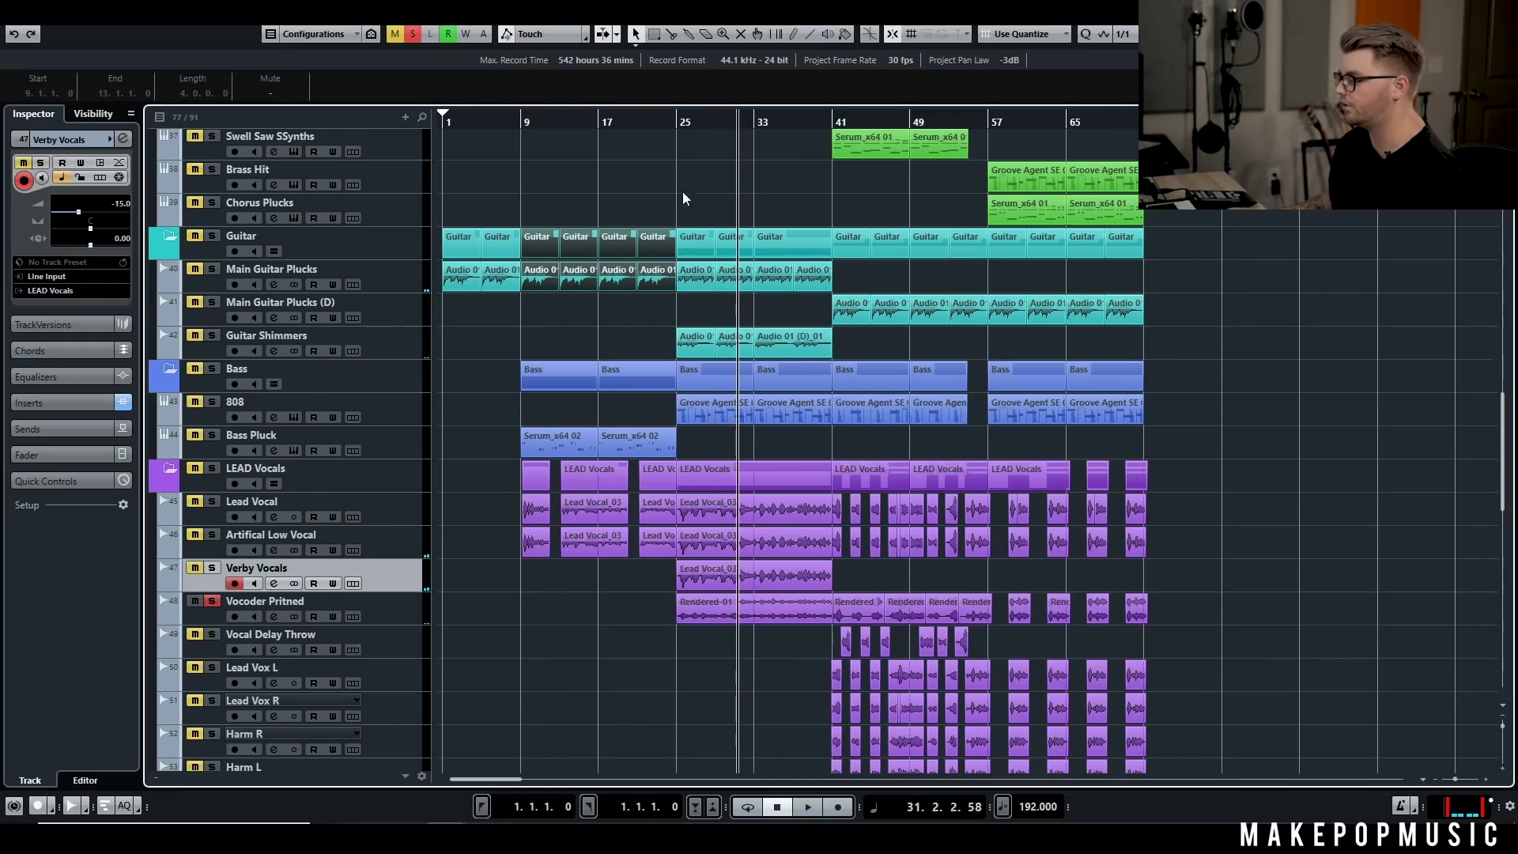
{"action": "scroll", "coordinate": [683, 198], "scroll_direction": "down", "scroll_amount": 3}
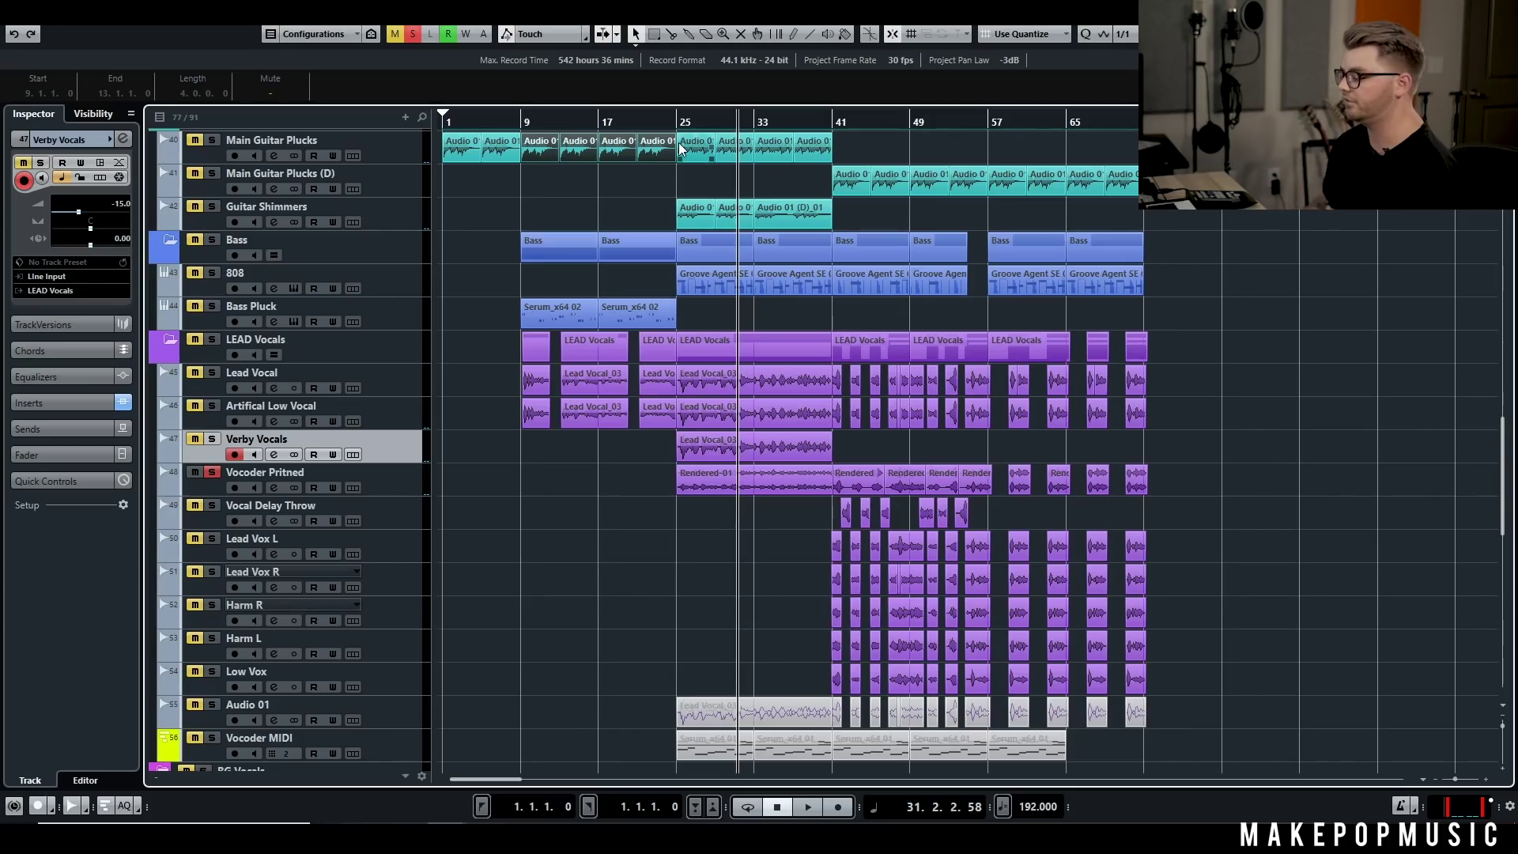
{"action": "scroll", "coordinate": [622, 336], "scroll_direction": "down", "scroll_amount": 3}
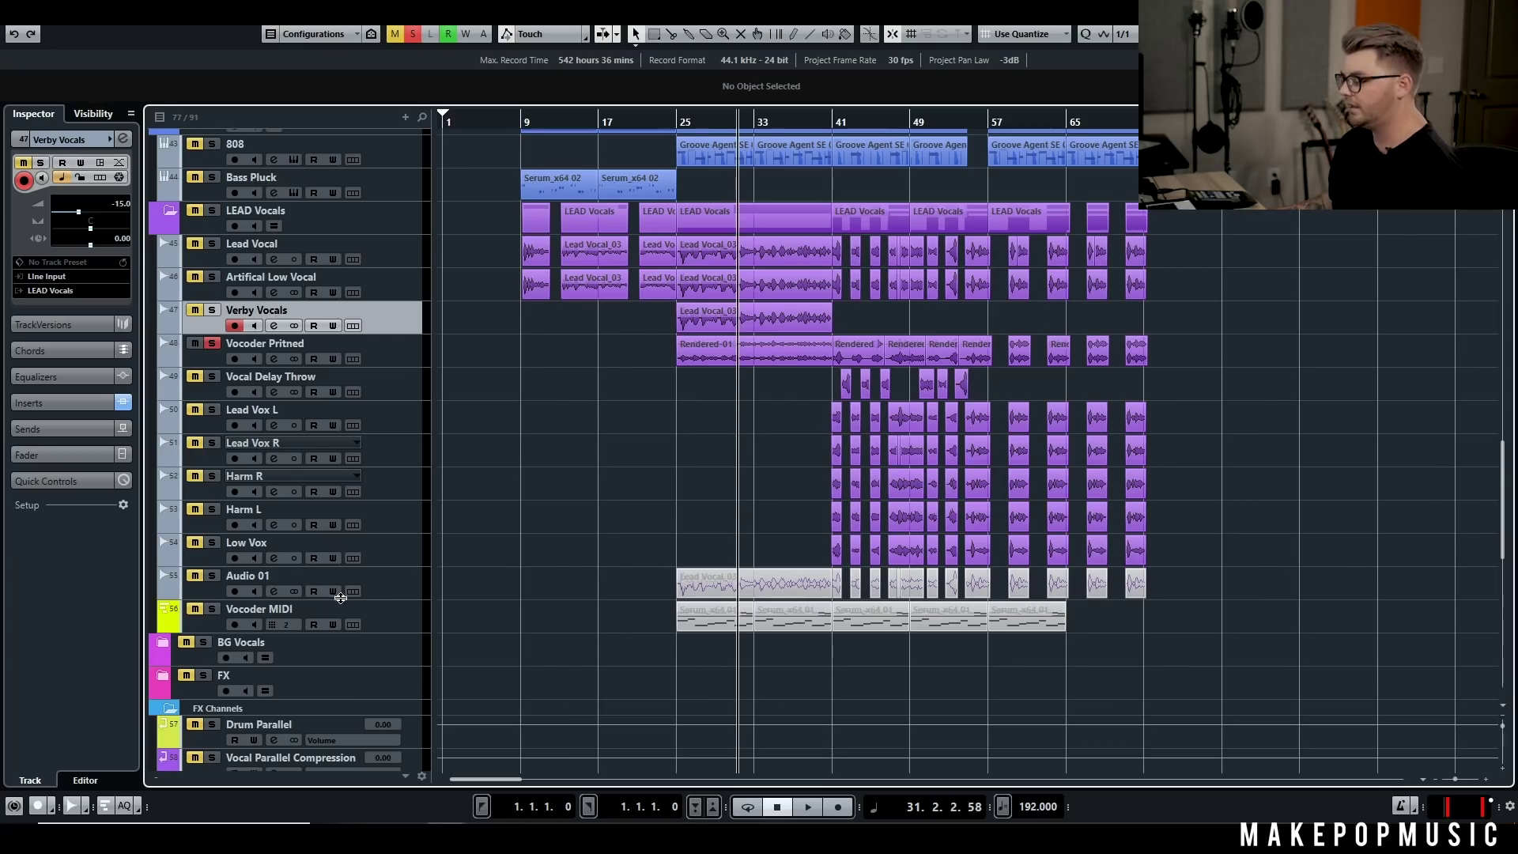
{"action": "left_click", "coordinate": [673, 125]}
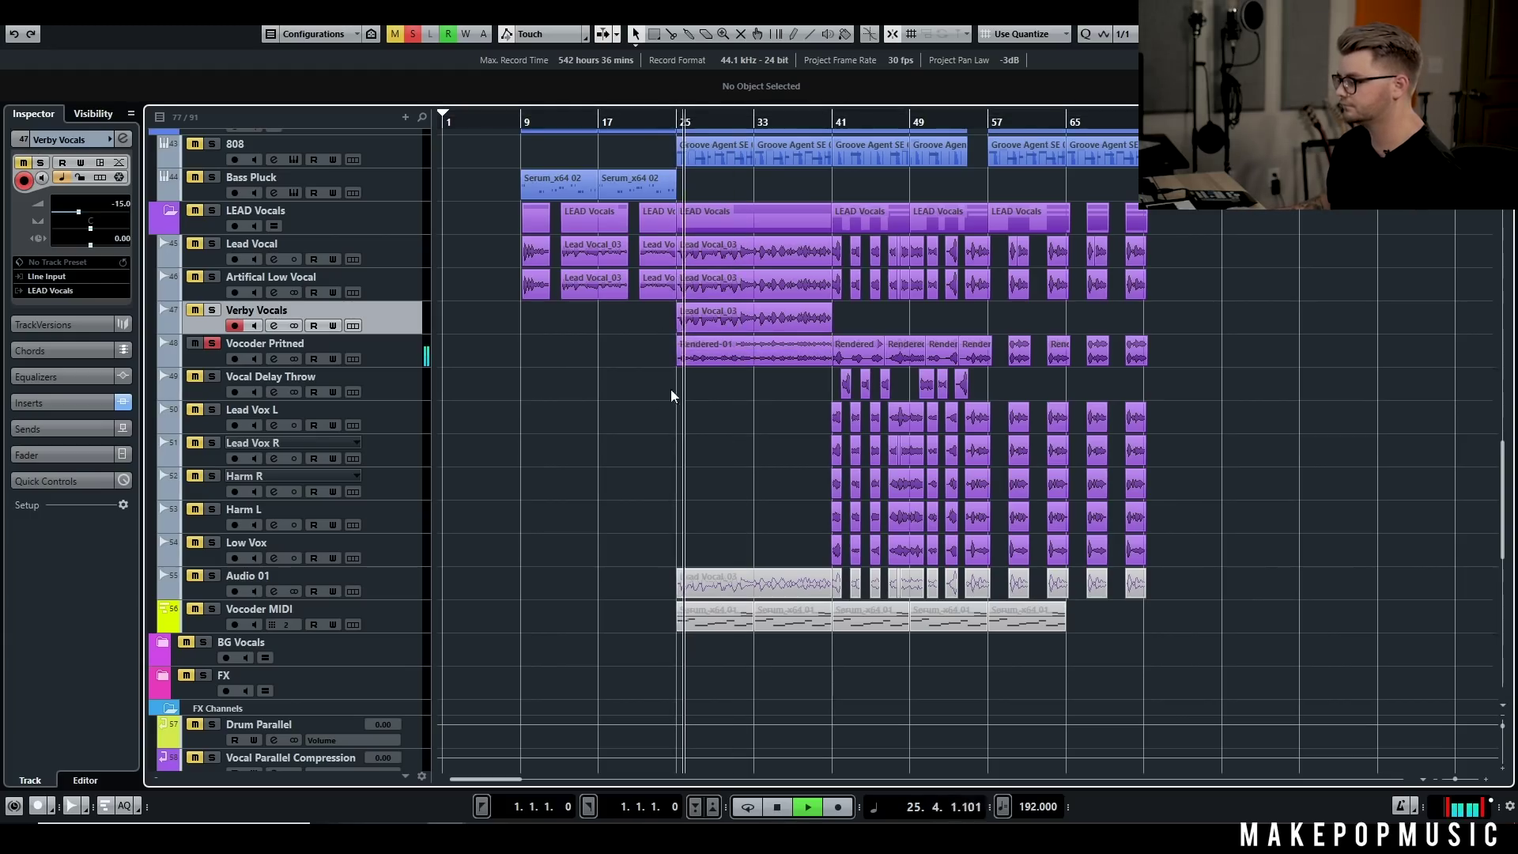
Step: Add Verby Vocals, Artifical Low Vocal and Lead Vocal to the solo during playback, then clear all solos and stop
{"action": "left_click", "coordinate": [212, 309]}
{"action": "left_click", "coordinate": [212, 277]}
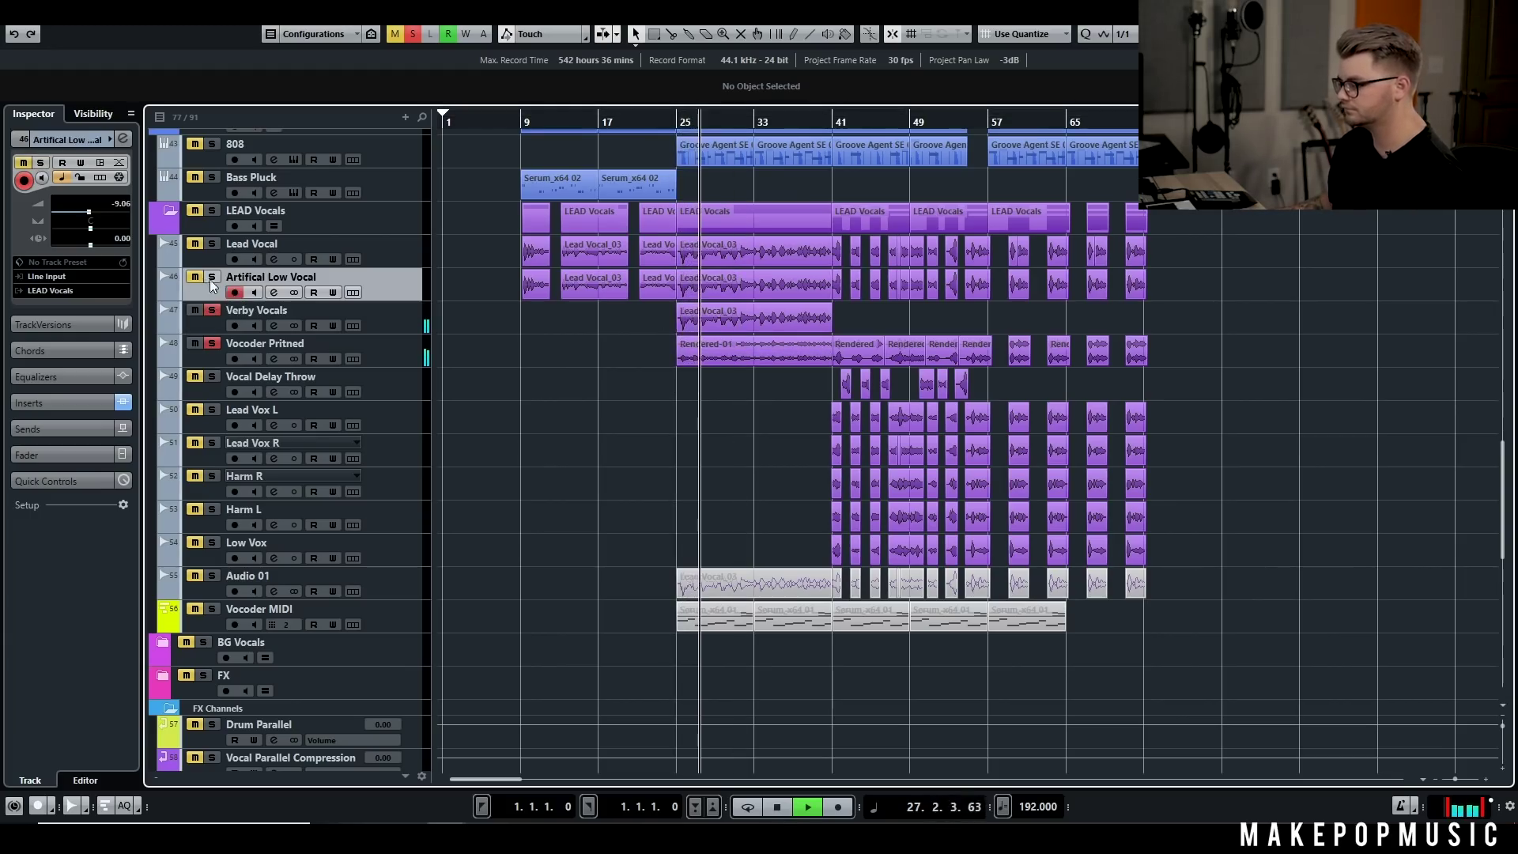
{"action": "left_click", "coordinate": [212, 244]}
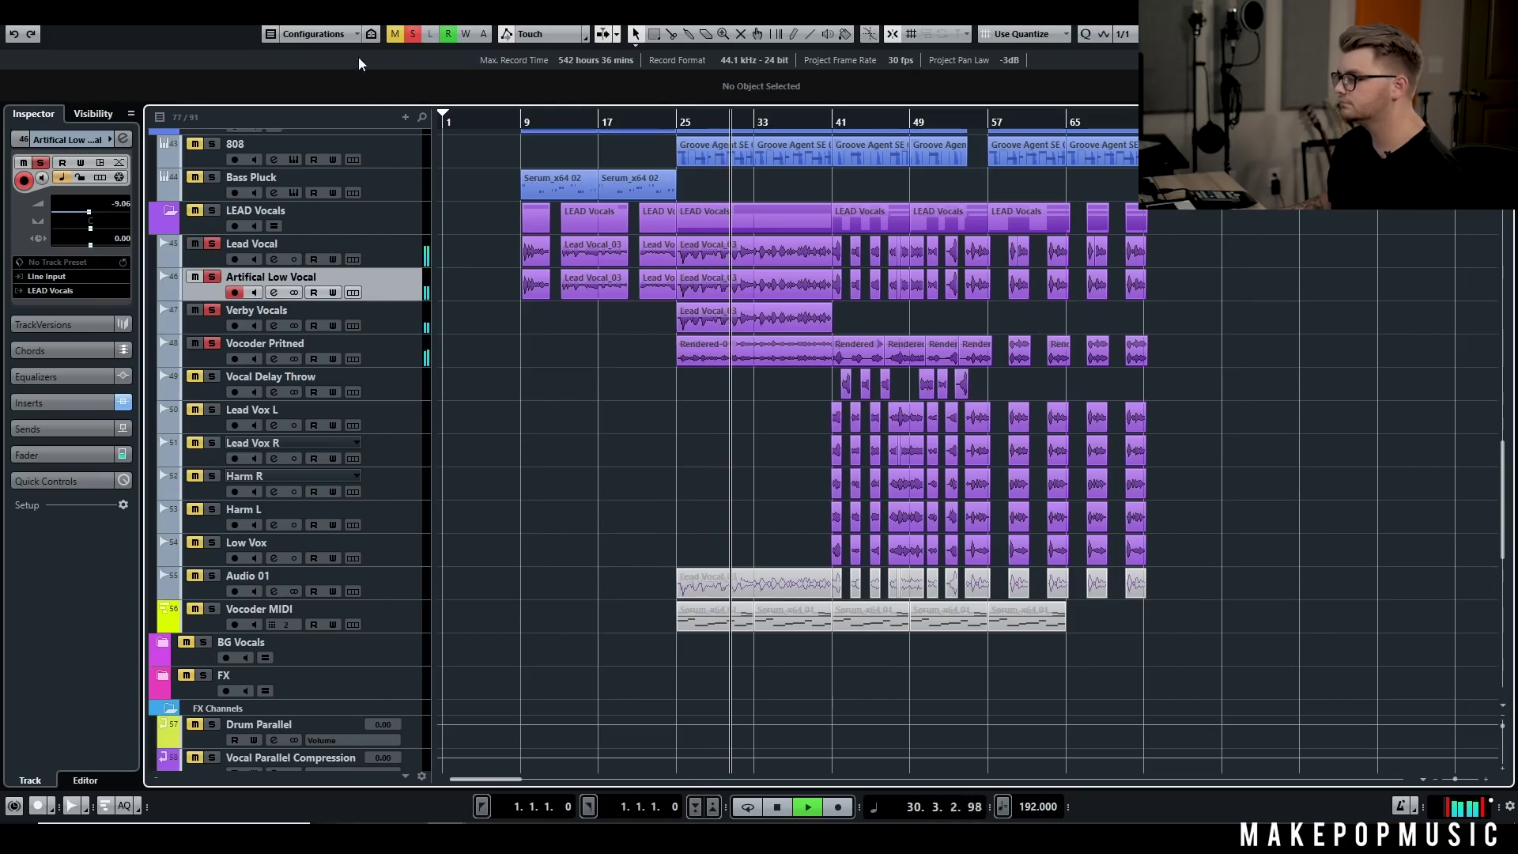
{"action": "left_click", "coordinate": [412, 34]}
{"action": "key", "text": "space"}
{"action": "scroll", "coordinate": [672, 219], "scroll_direction": "up", "scroll_amount": 5}
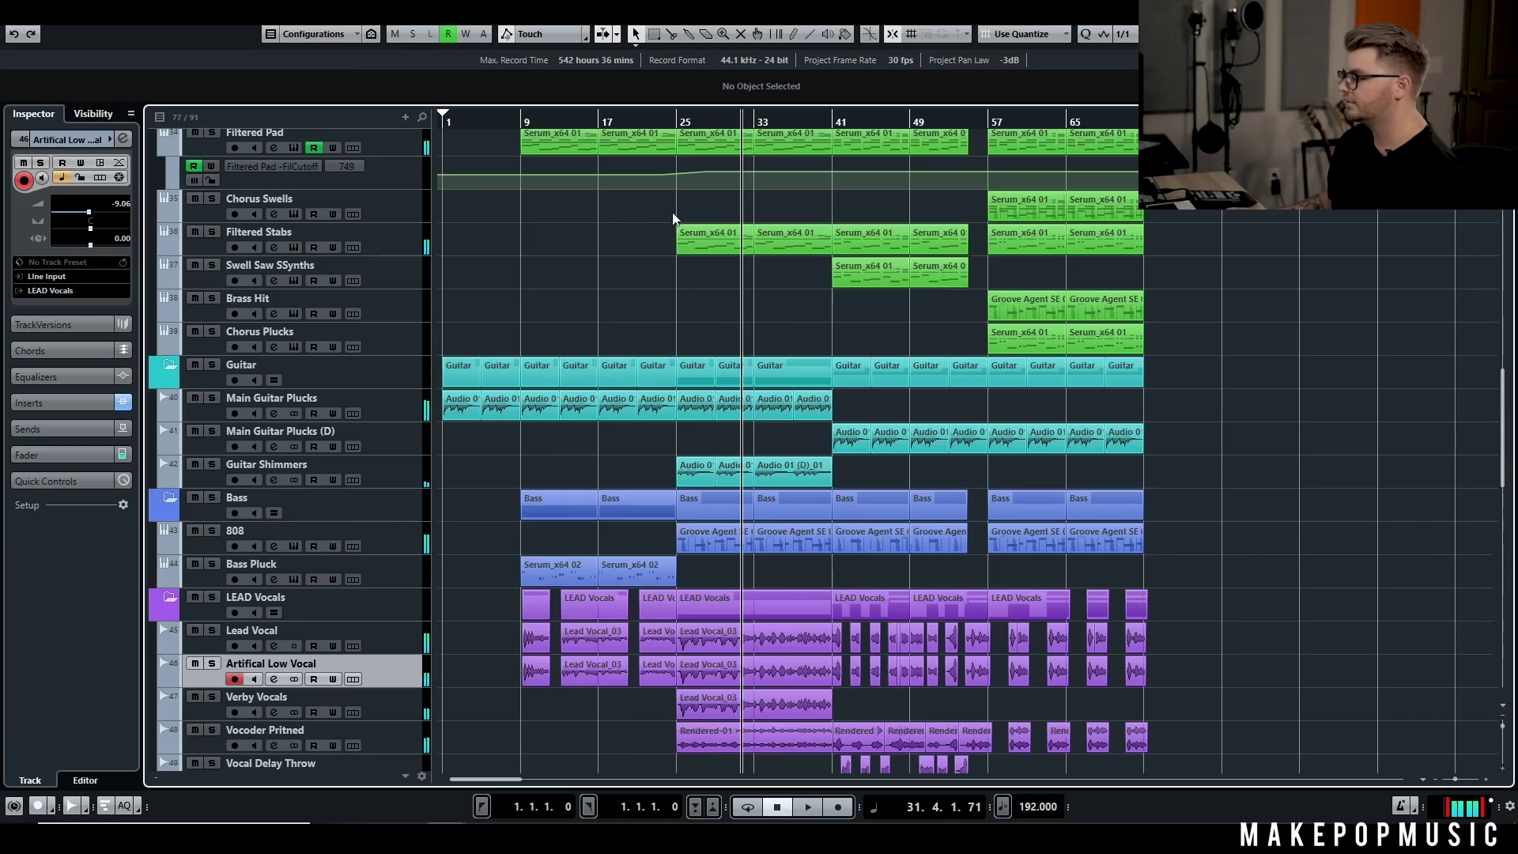
Step: Play the full mix from bar 24 to about bar 57 while reviewing the drum, synth, guitar, bass and vocal tracks, then stop
{"action": "left_click", "coordinate": [666, 130]}
{"action": "scroll", "coordinate": [681, 144], "scroll_direction": "up", "scroll_amount": 10}
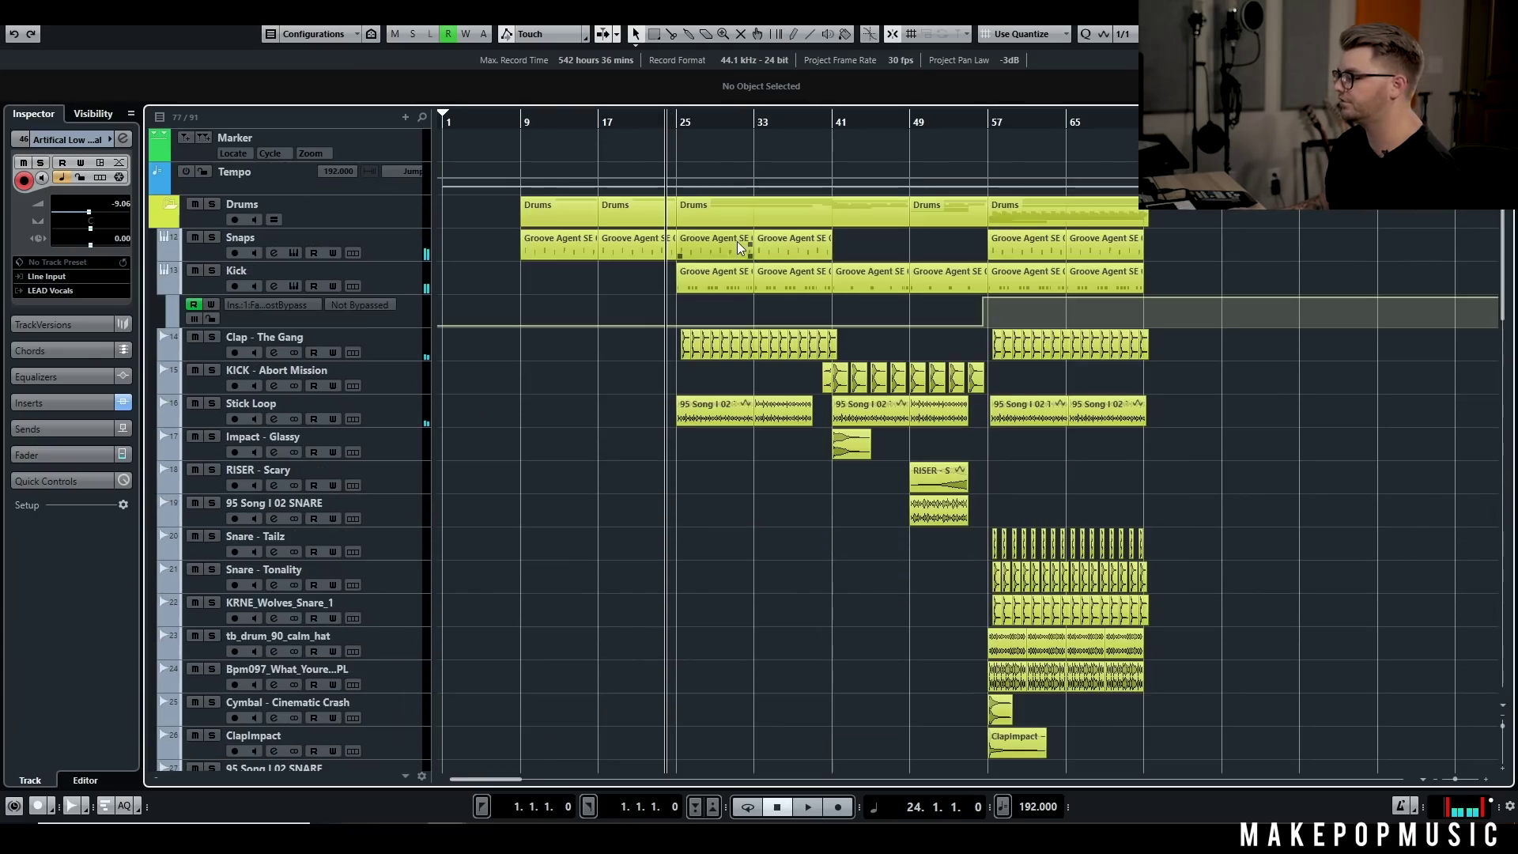
{"action": "key", "text": "space"}
{"action": "scroll", "coordinate": [1260, 229], "scroll_direction": "down", "scroll_amount": 15}
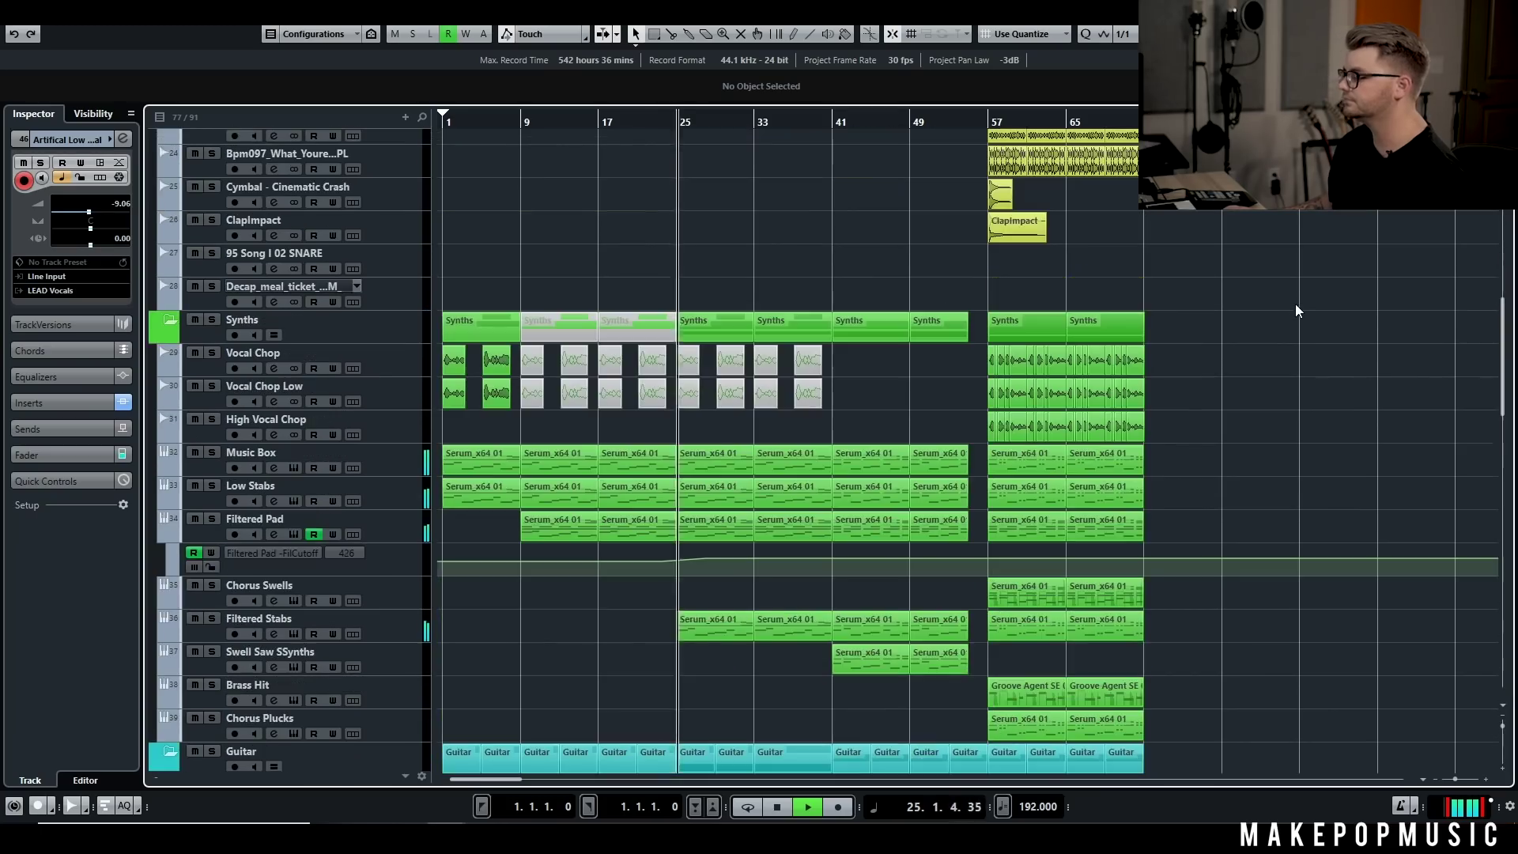
{"action": "scroll", "coordinate": [1289, 300], "scroll_direction": "down", "scroll_amount": 5}
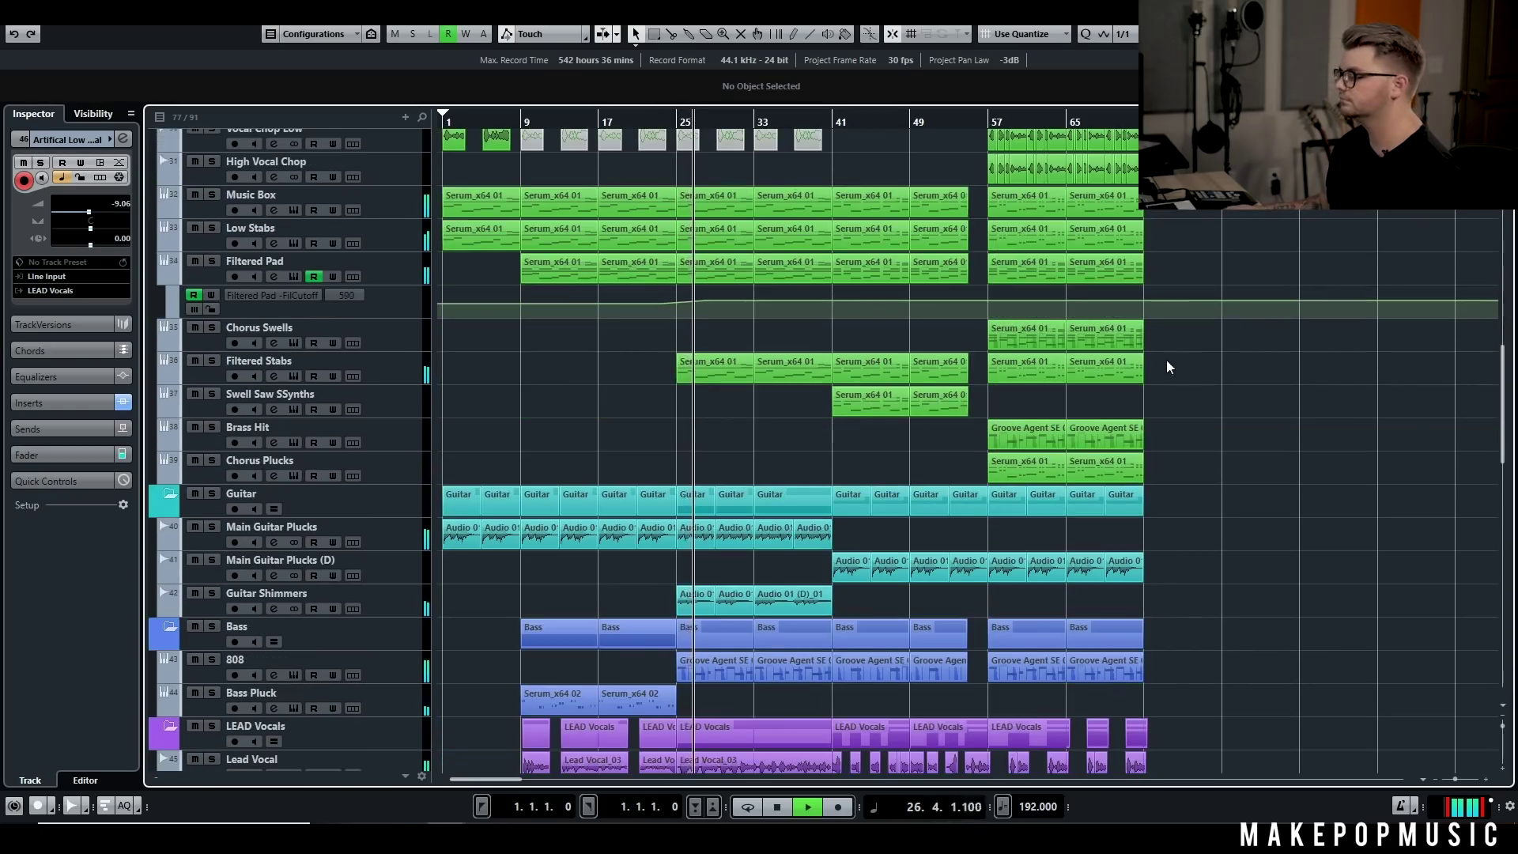
{"action": "scroll", "coordinate": [1202, 413], "scroll_direction": "up", "scroll_amount": 5}
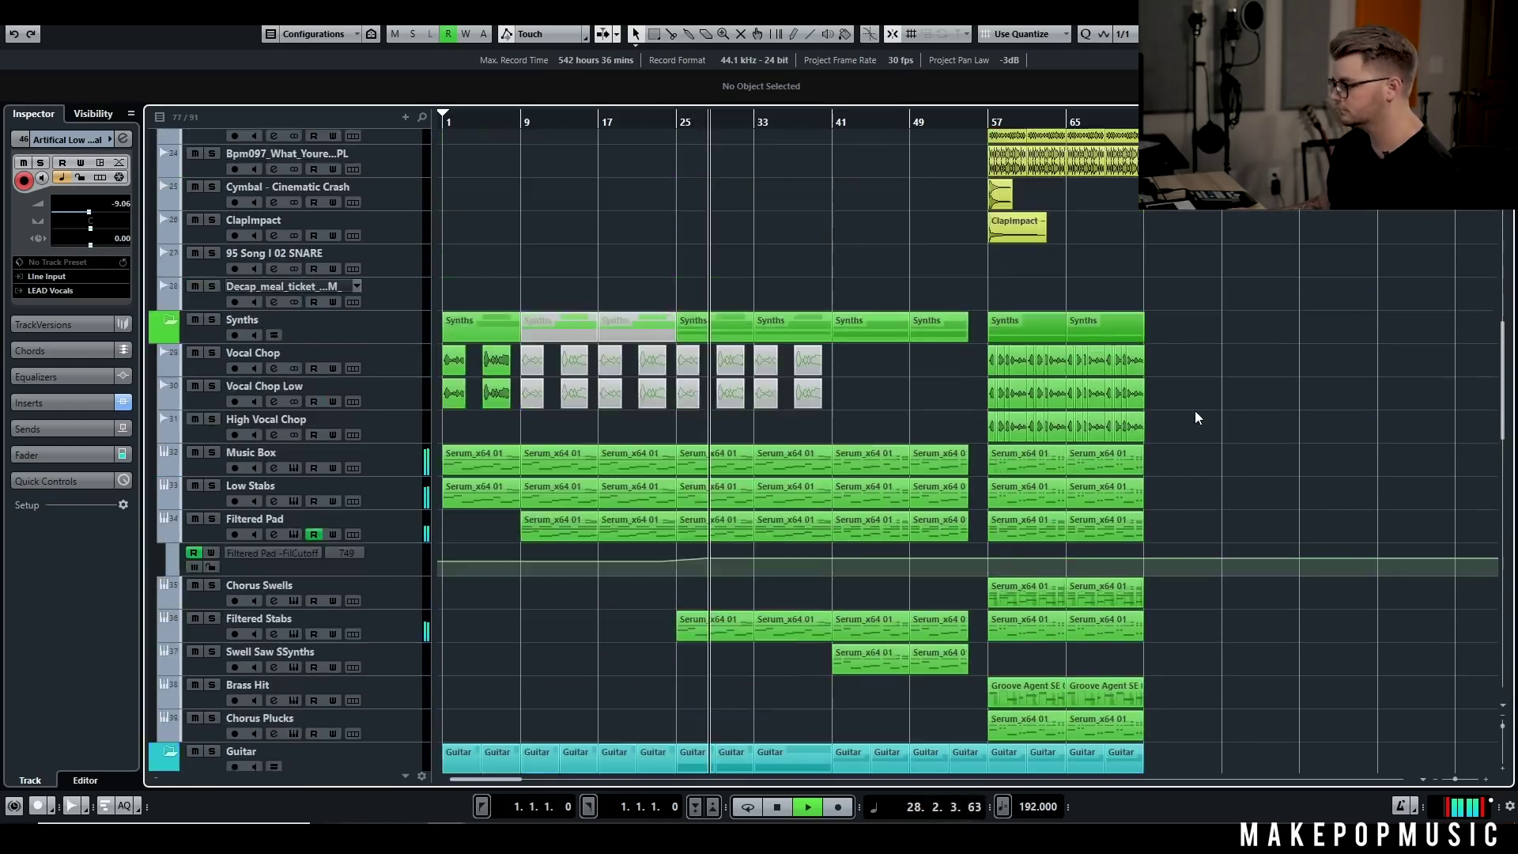
{"action": "scroll", "coordinate": [1196, 395], "scroll_direction": "up", "scroll_amount": 5}
{"action": "scroll", "coordinate": [1197, 395], "scroll_direction": "down", "scroll_amount": 5}
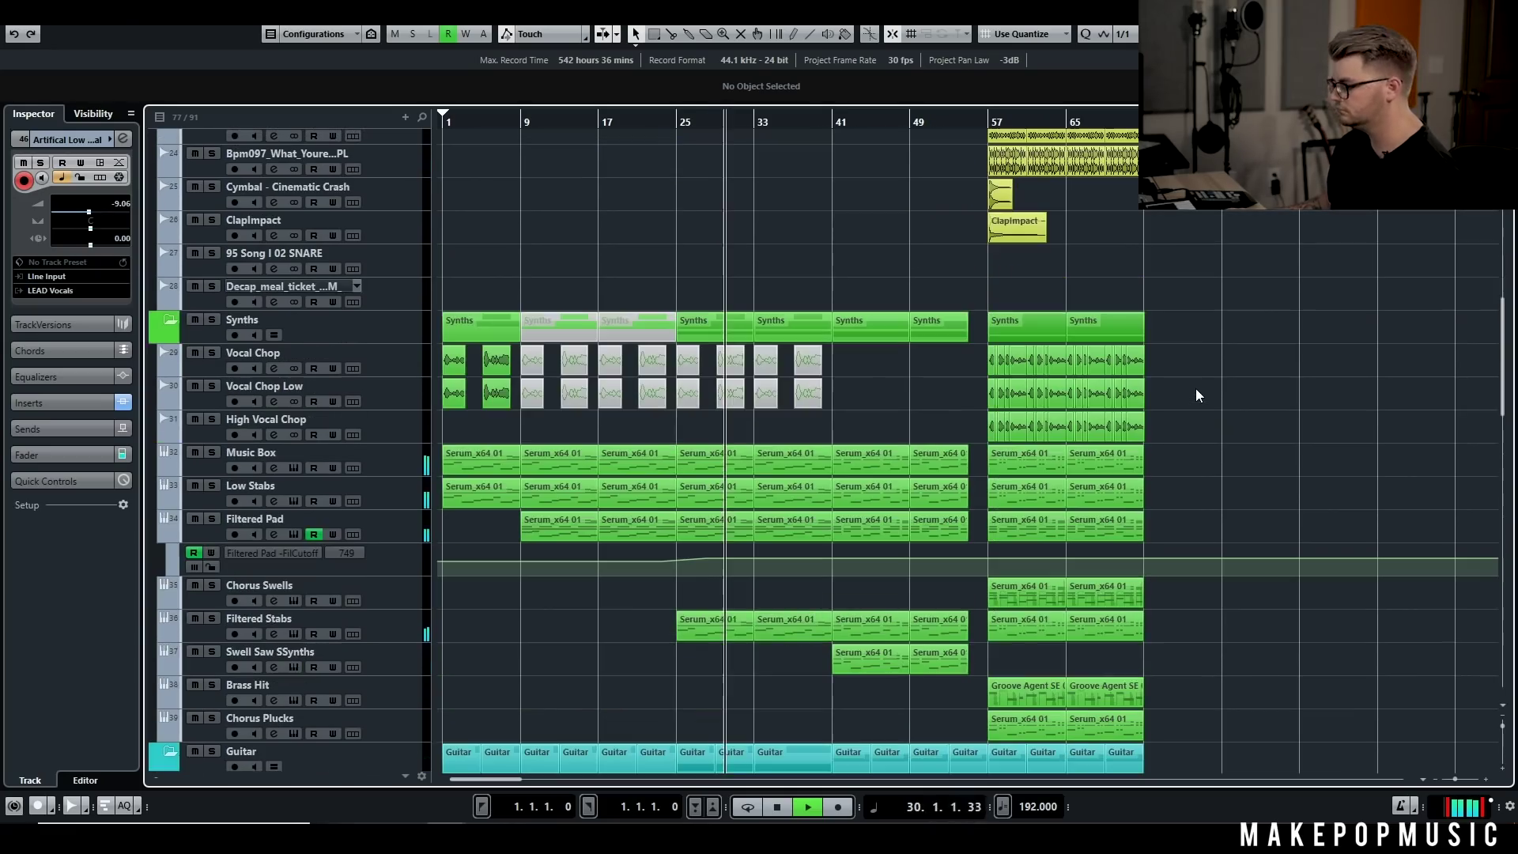
{"action": "scroll", "coordinate": [1194, 386], "scroll_direction": "down", "scroll_amount": 7}
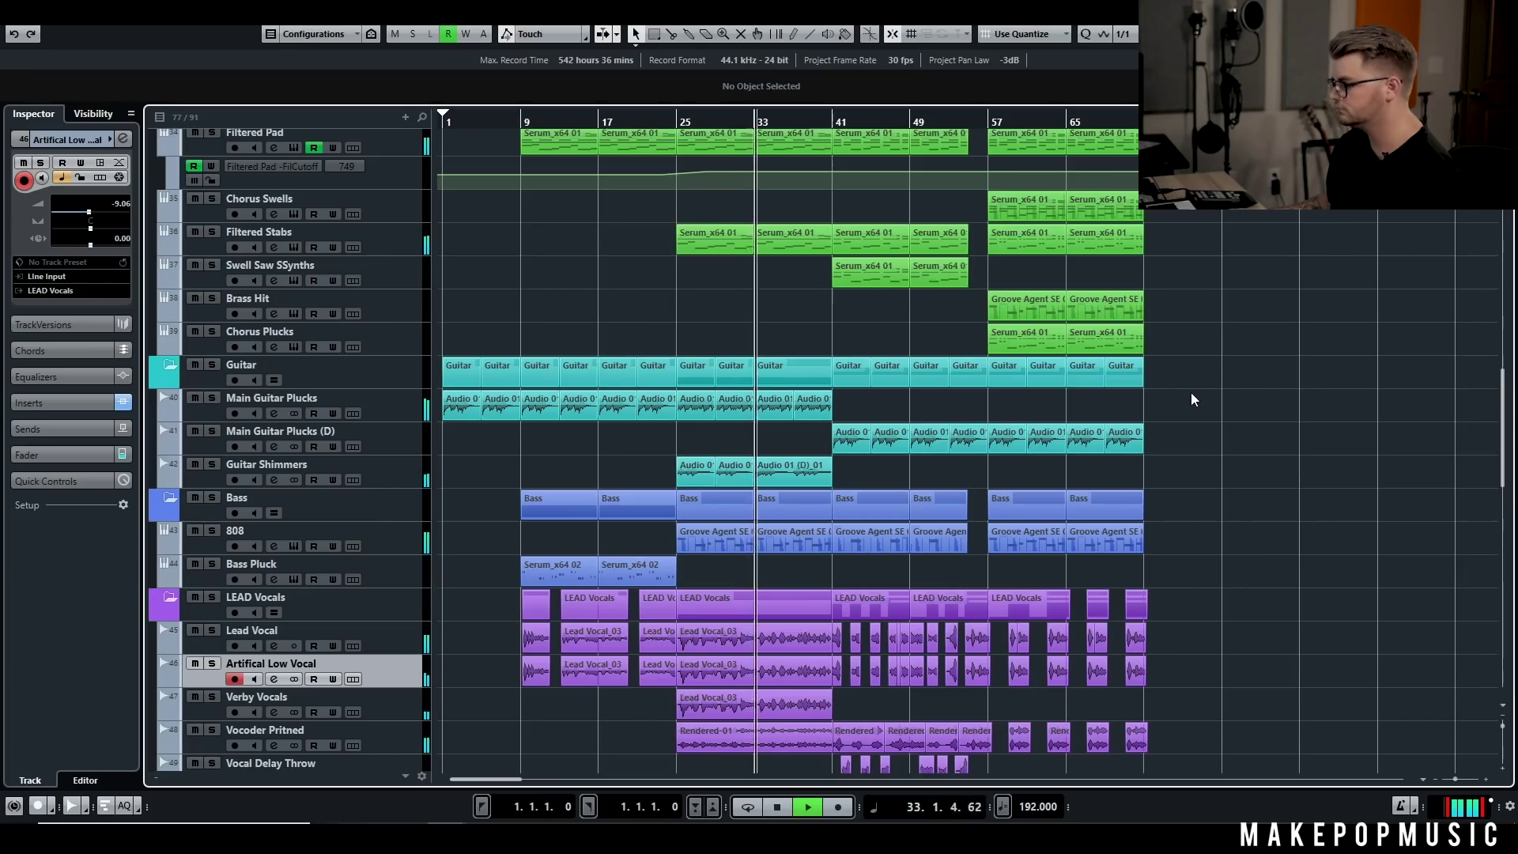
{"action": "scroll", "coordinate": [1190, 394], "scroll_direction": "down", "scroll_amount": 3}
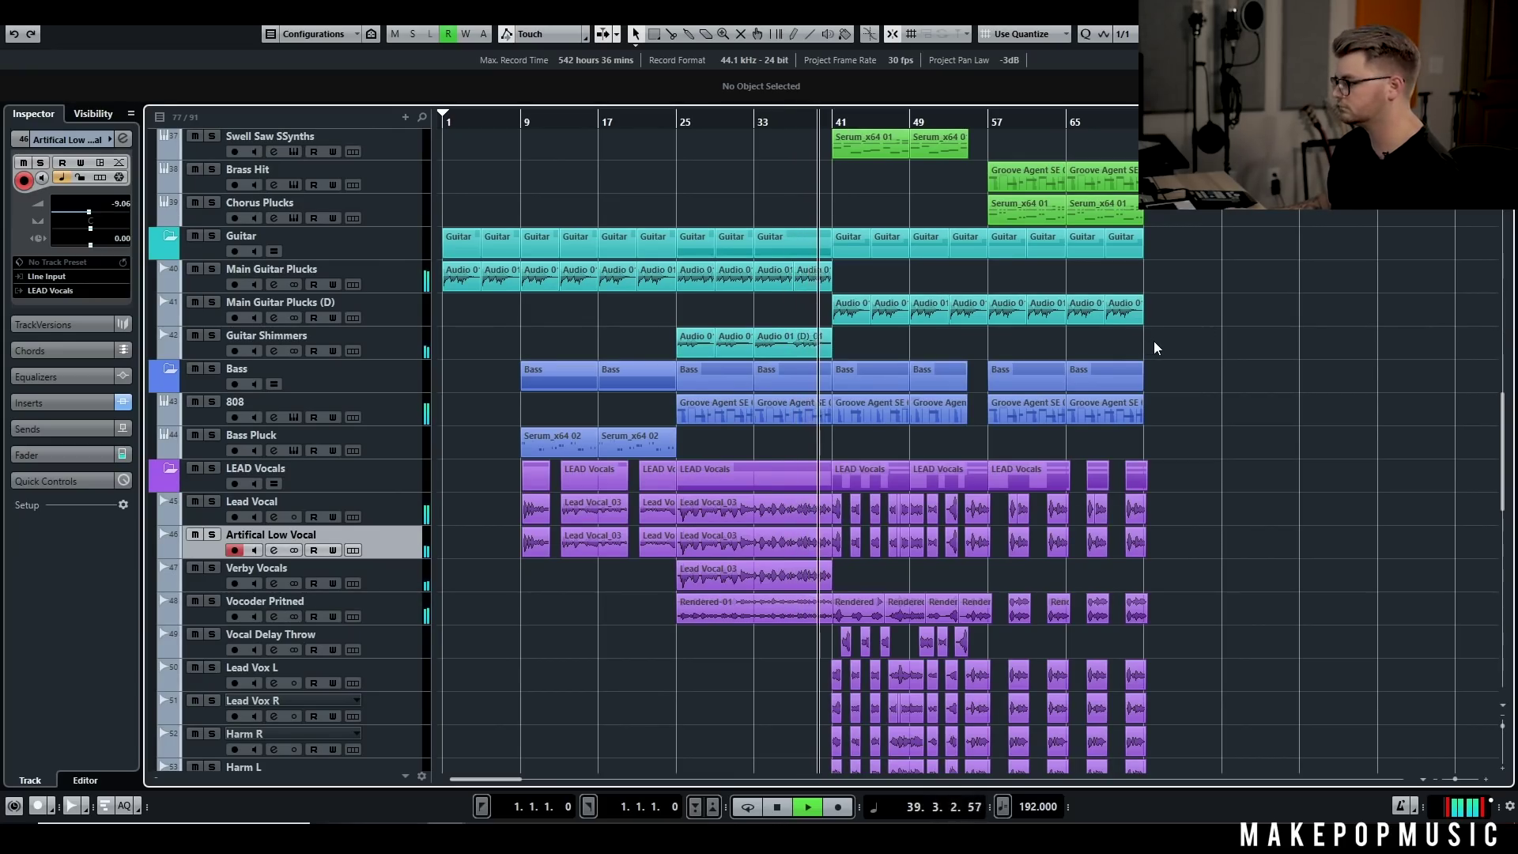
{"action": "scroll", "coordinate": [1154, 340], "scroll_direction": "up", "scroll_amount": 3}
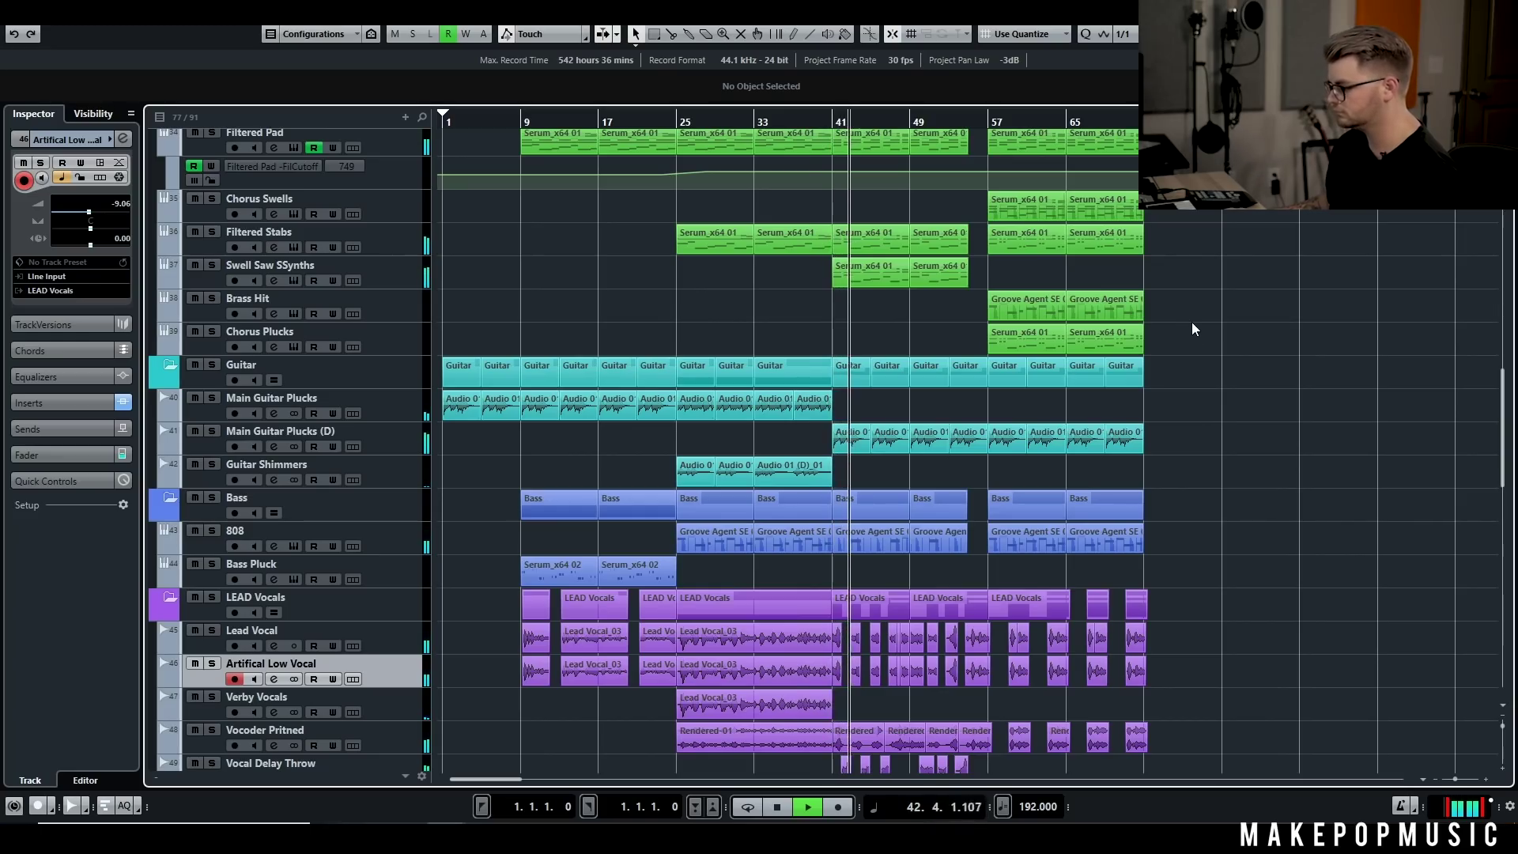
{"action": "scroll", "coordinate": [1193, 324], "scroll_direction": "down", "scroll_amount": 3}
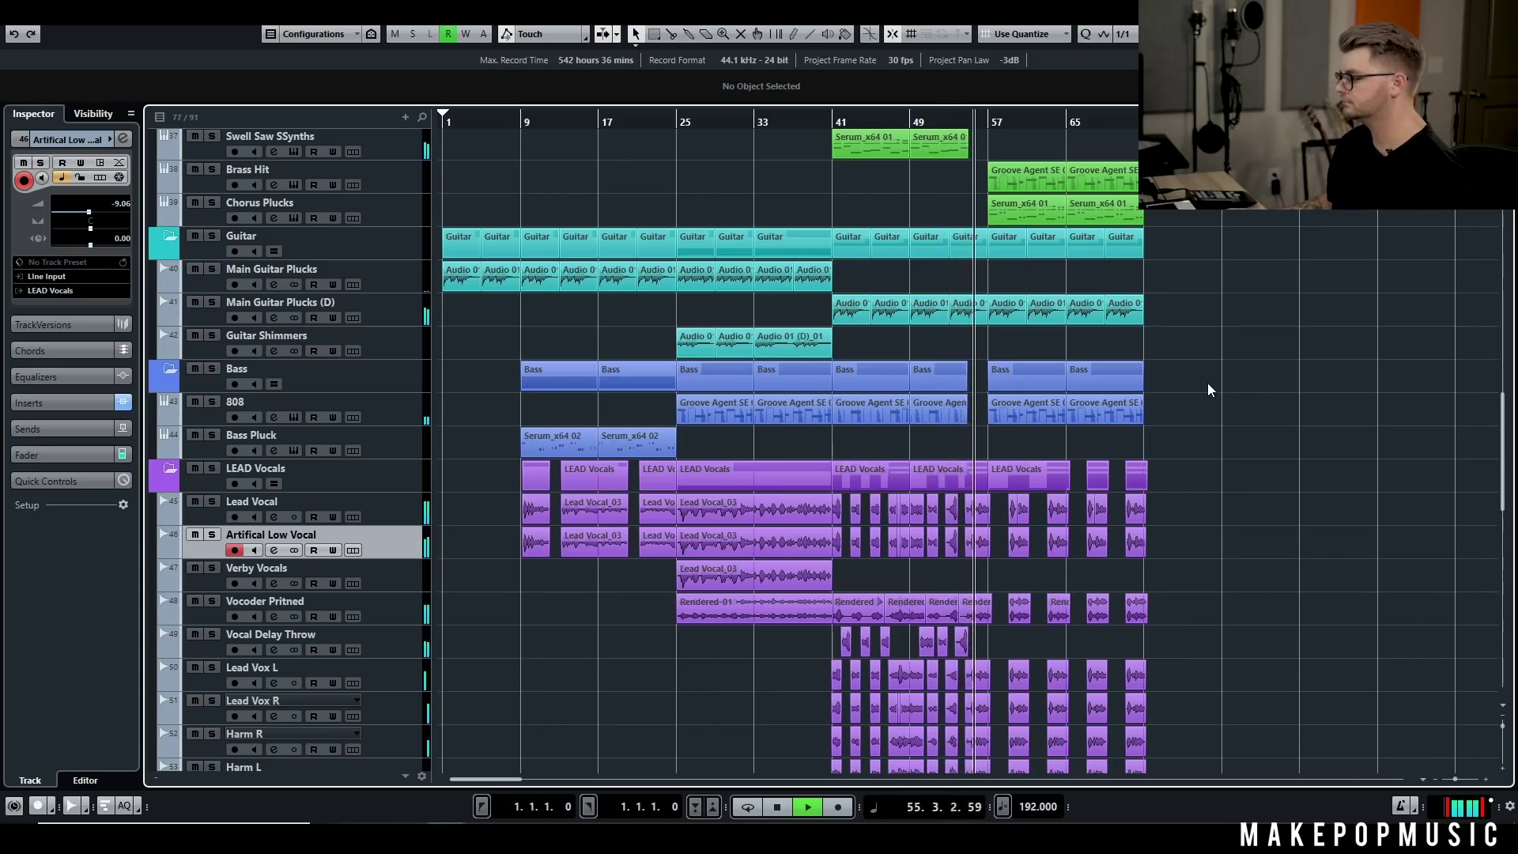
{"action": "key", "text": "space"}
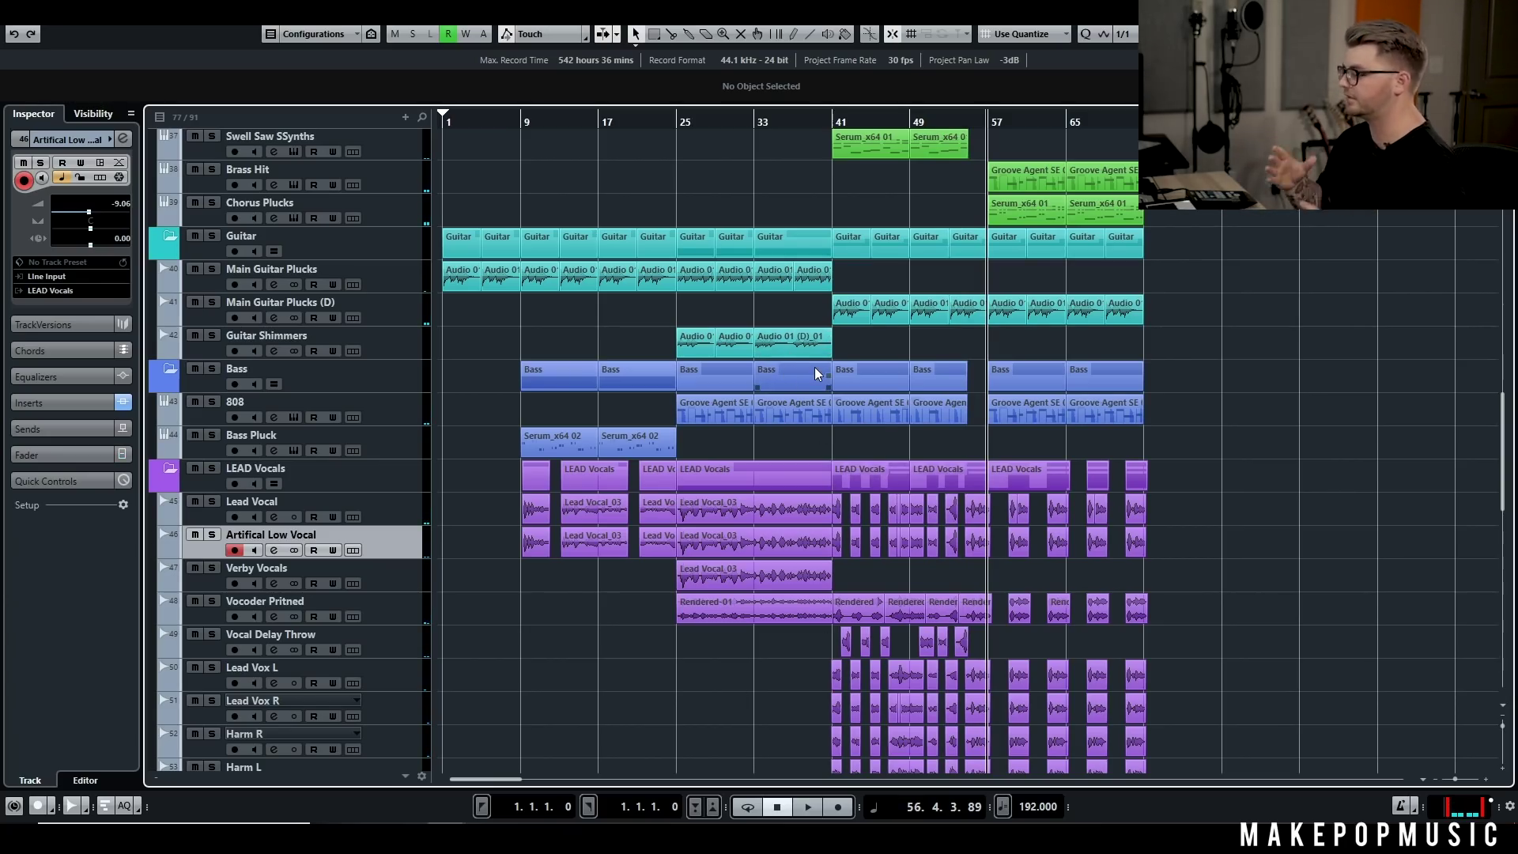
Step: Point out the layers of this section by selecting the Filtered Stabs track and the Guitar Shimmers clips
{"action": "scroll", "coordinate": [676, 321], "scroll_direction": "up", "scroll_amount": 4}
{"action": "scroll", "coordinate": [765, 369], "scroll_direction": "down", "scroll_amount": 8}
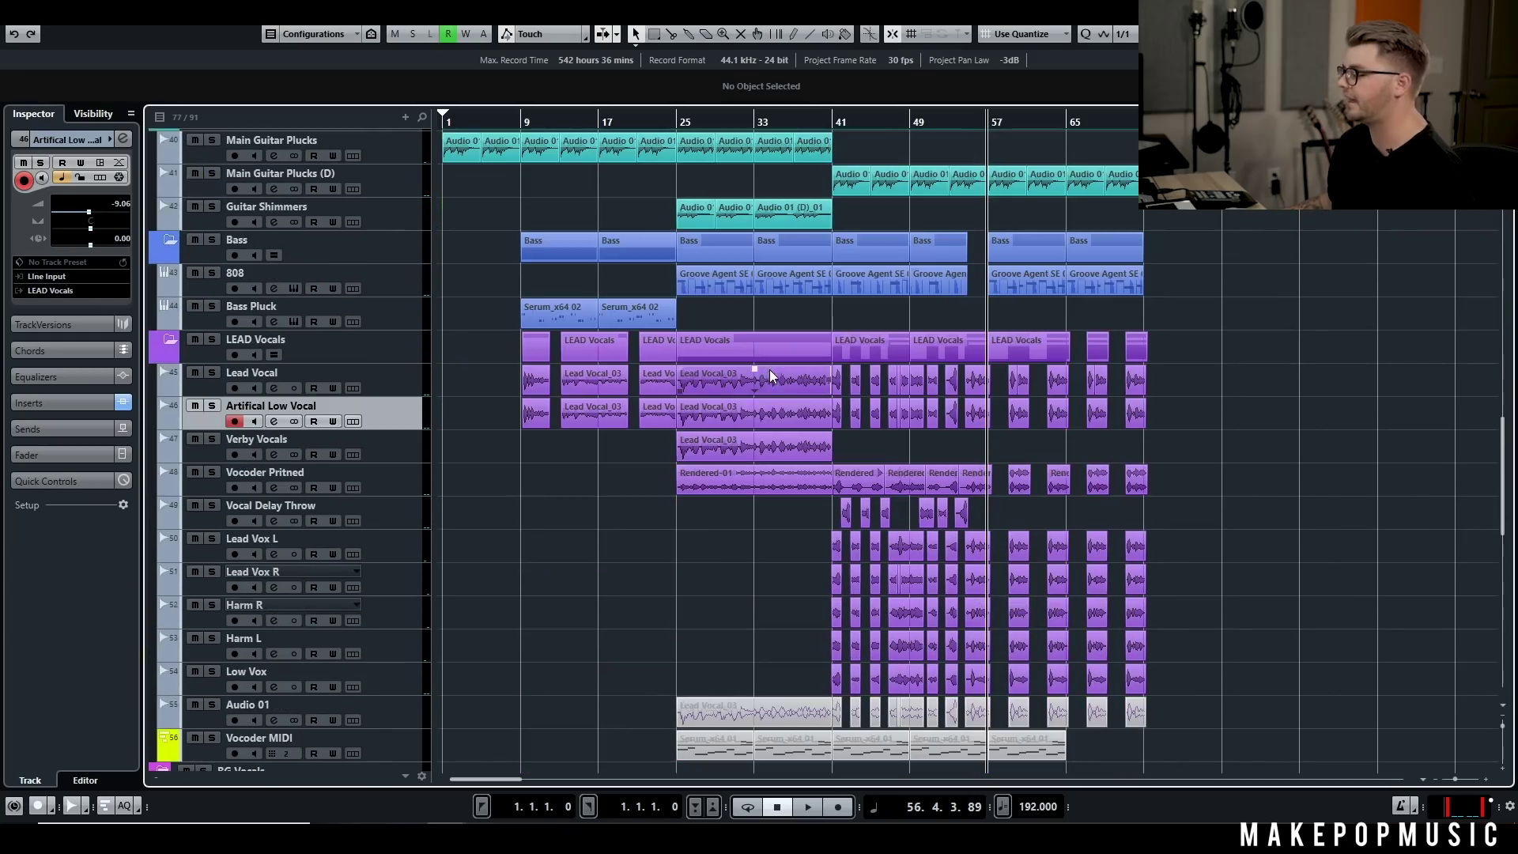
{"action": "scroll", "coordinate": [779, 345], "scroll_direction": "up", "scroll_amount": 10}
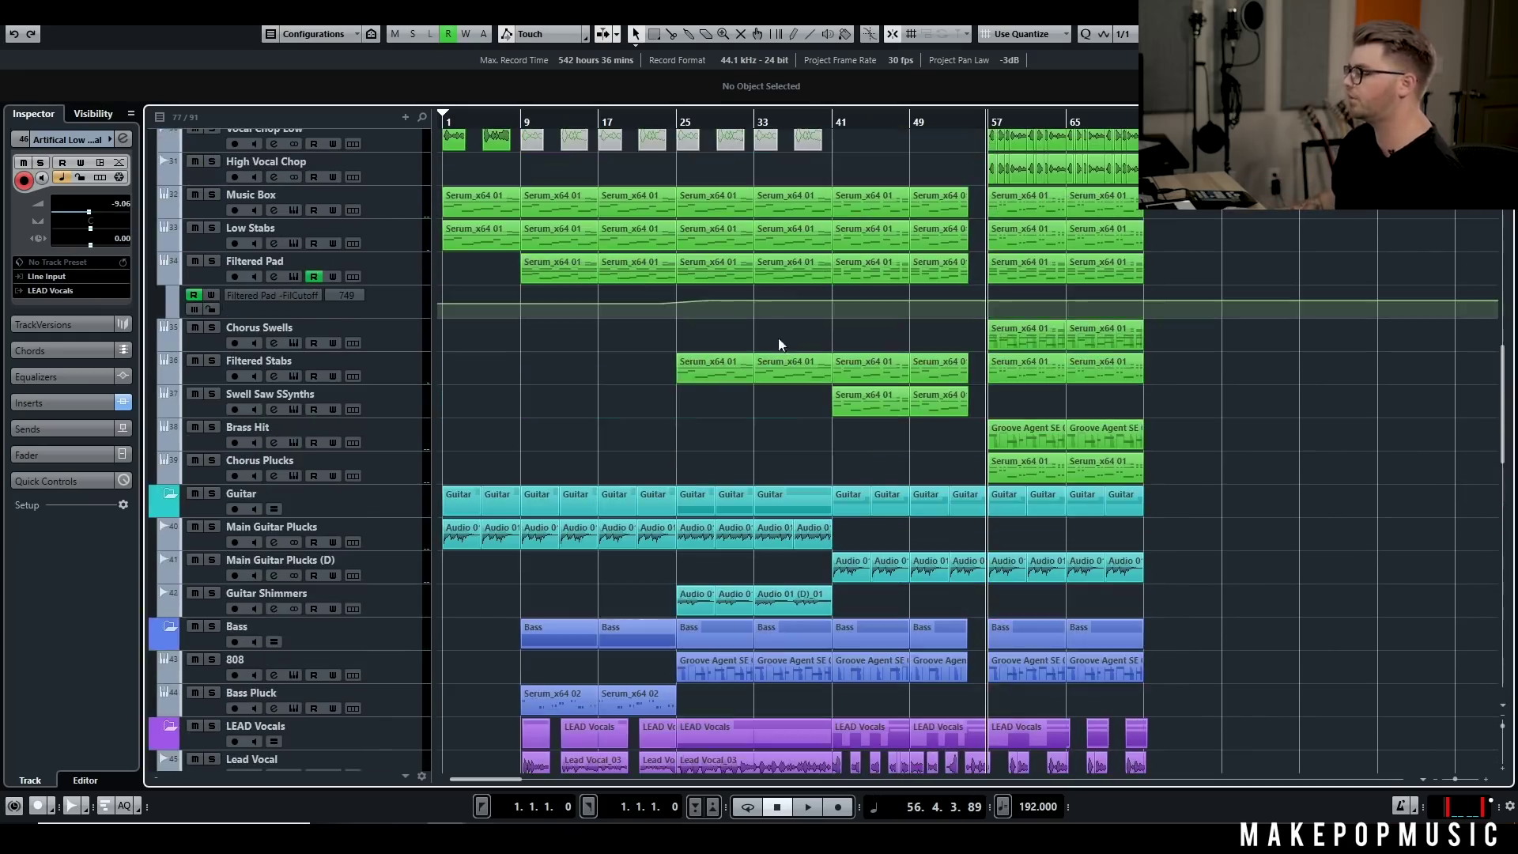
{"action": "left_click", "coordinate": [396, 367]}
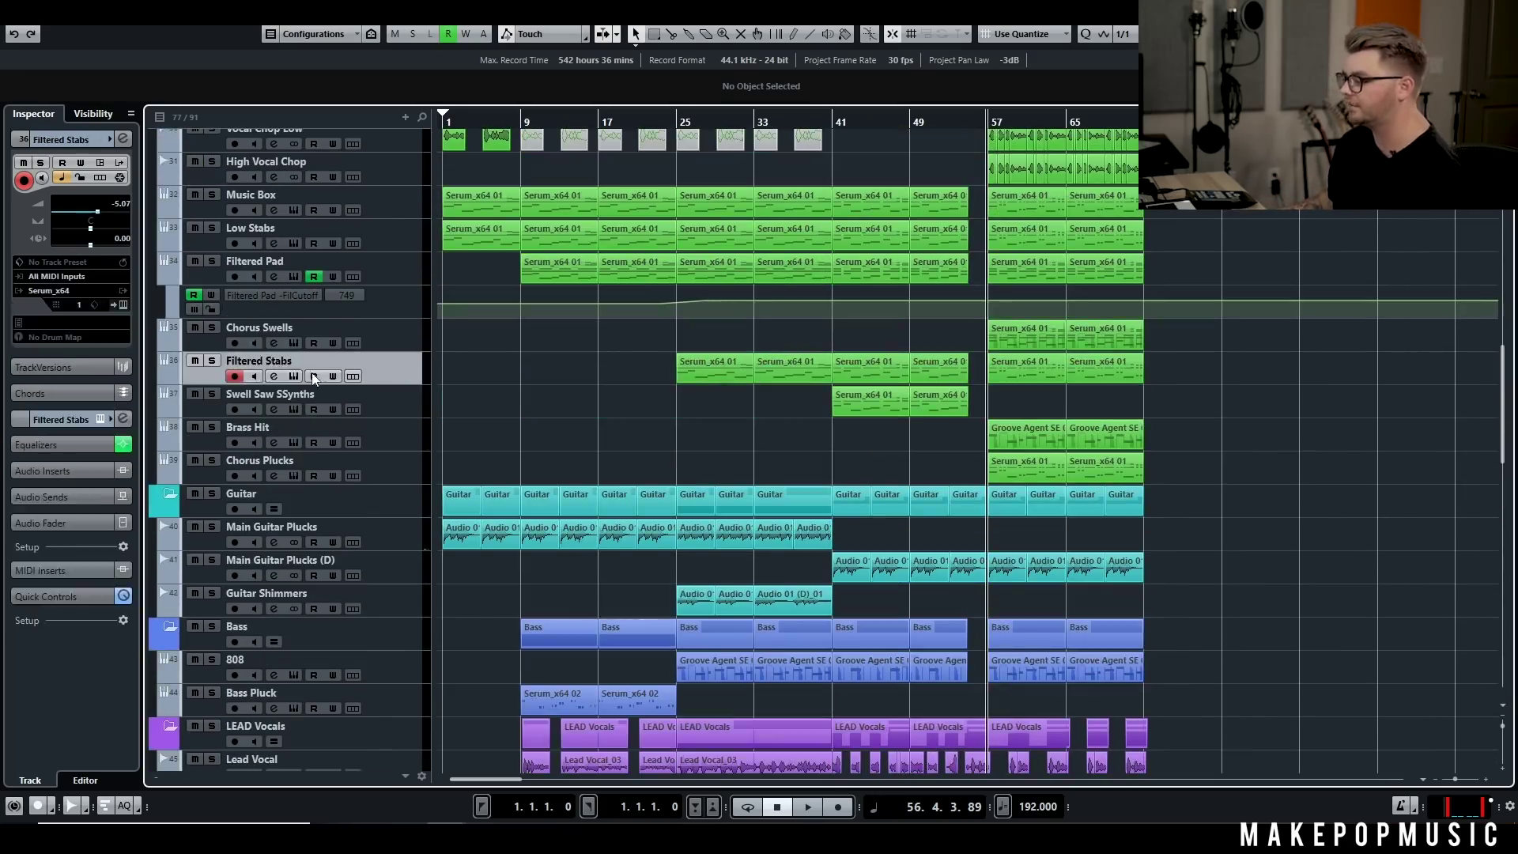
{"action": "scroll", "coordinate": [766, 443], "scroll_direction": "down", "scroll_amount": 7}
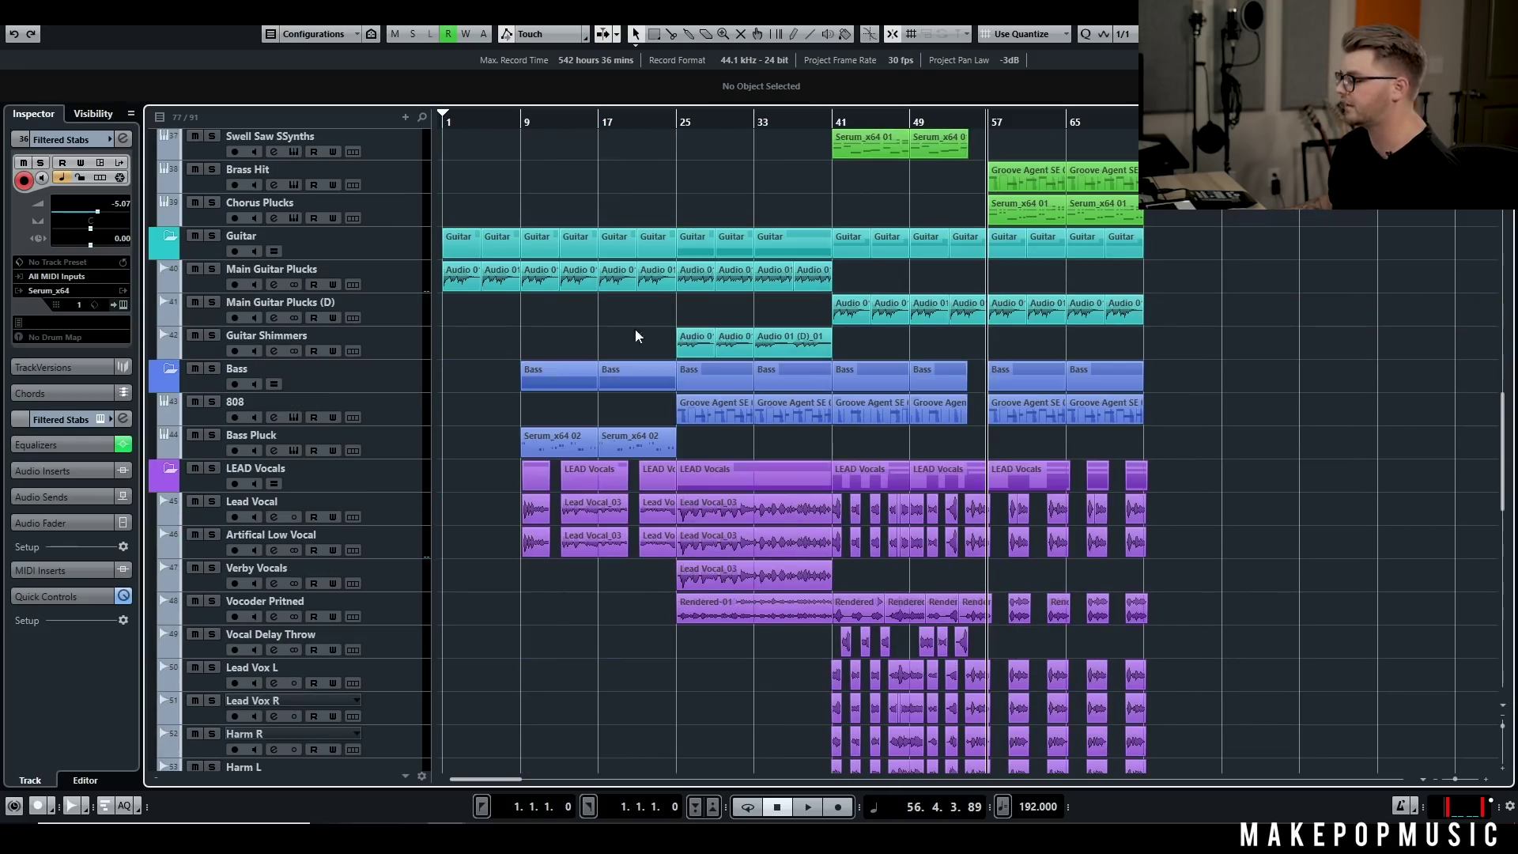
{"action": "left_click_drag", "start_coordinate": [636, 331], "coordinate": [841, 343]}
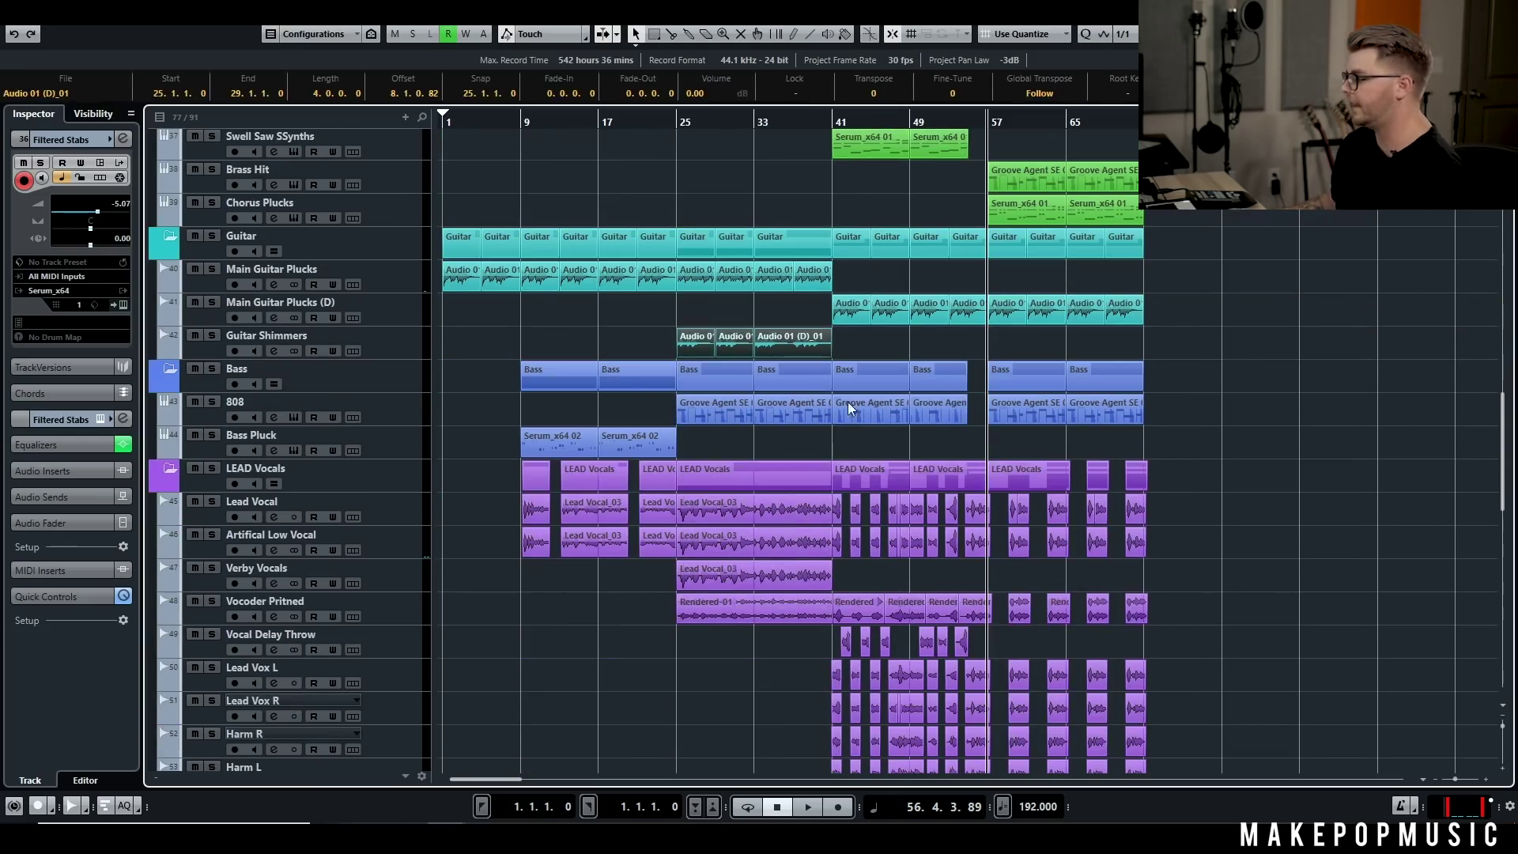
Step: Solo the Drums folder and play it from bar 40
{"action": "scroll", "coordinate": [840, 179], "scroll_direction": "up", "scroll_amount": 10}
{"action": "left_click", "coordinate": [824, 120]}
{"action": "scroll", "coordinate": [861, 245], "scroll_direction": "up", "scroll_amount": 8}
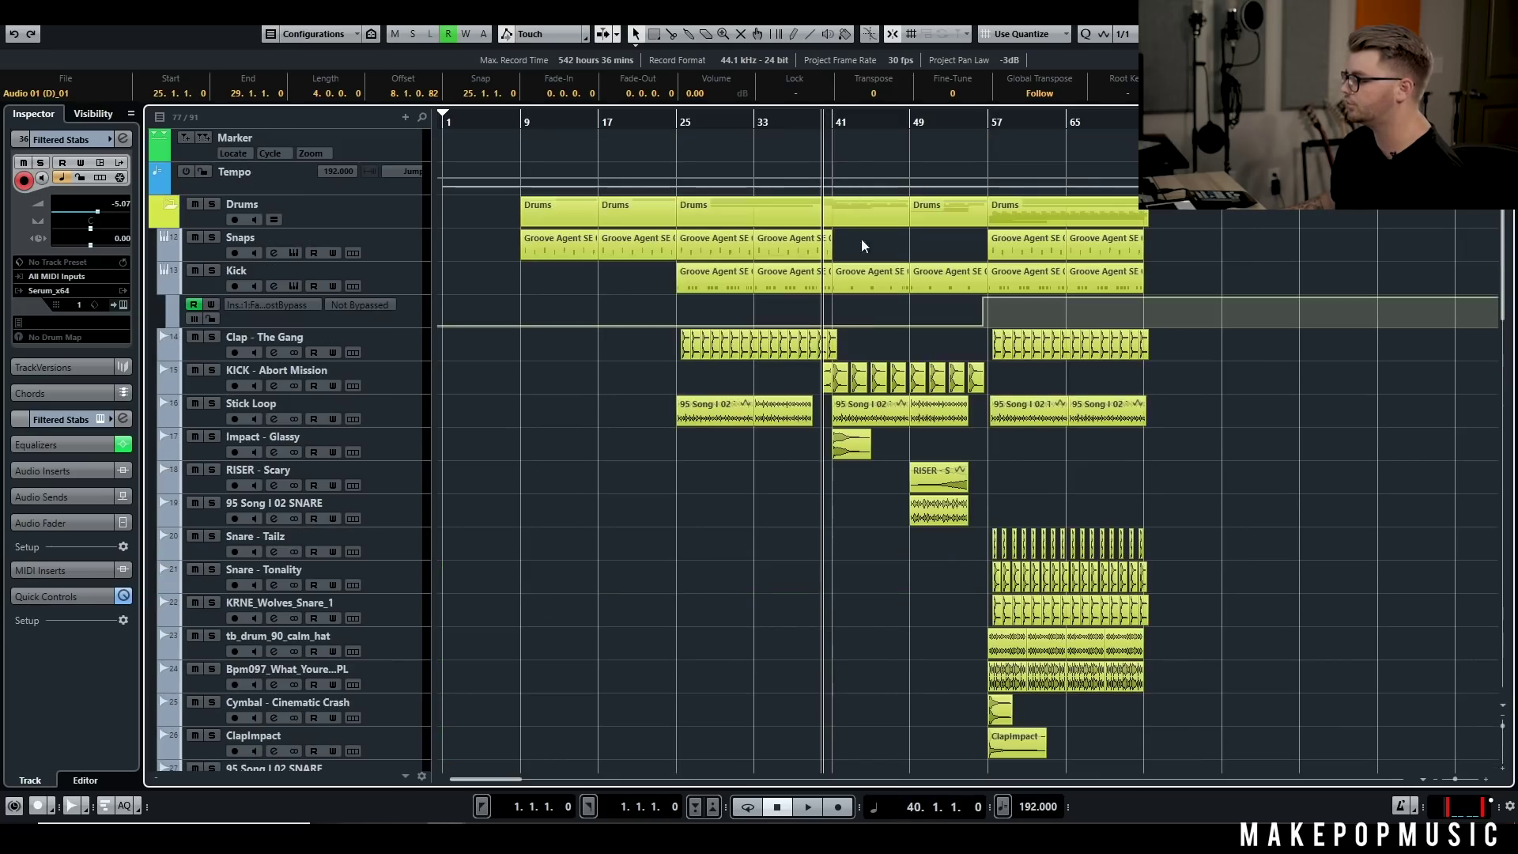
{"action": "left_click", "coordinate": [214, 203]}
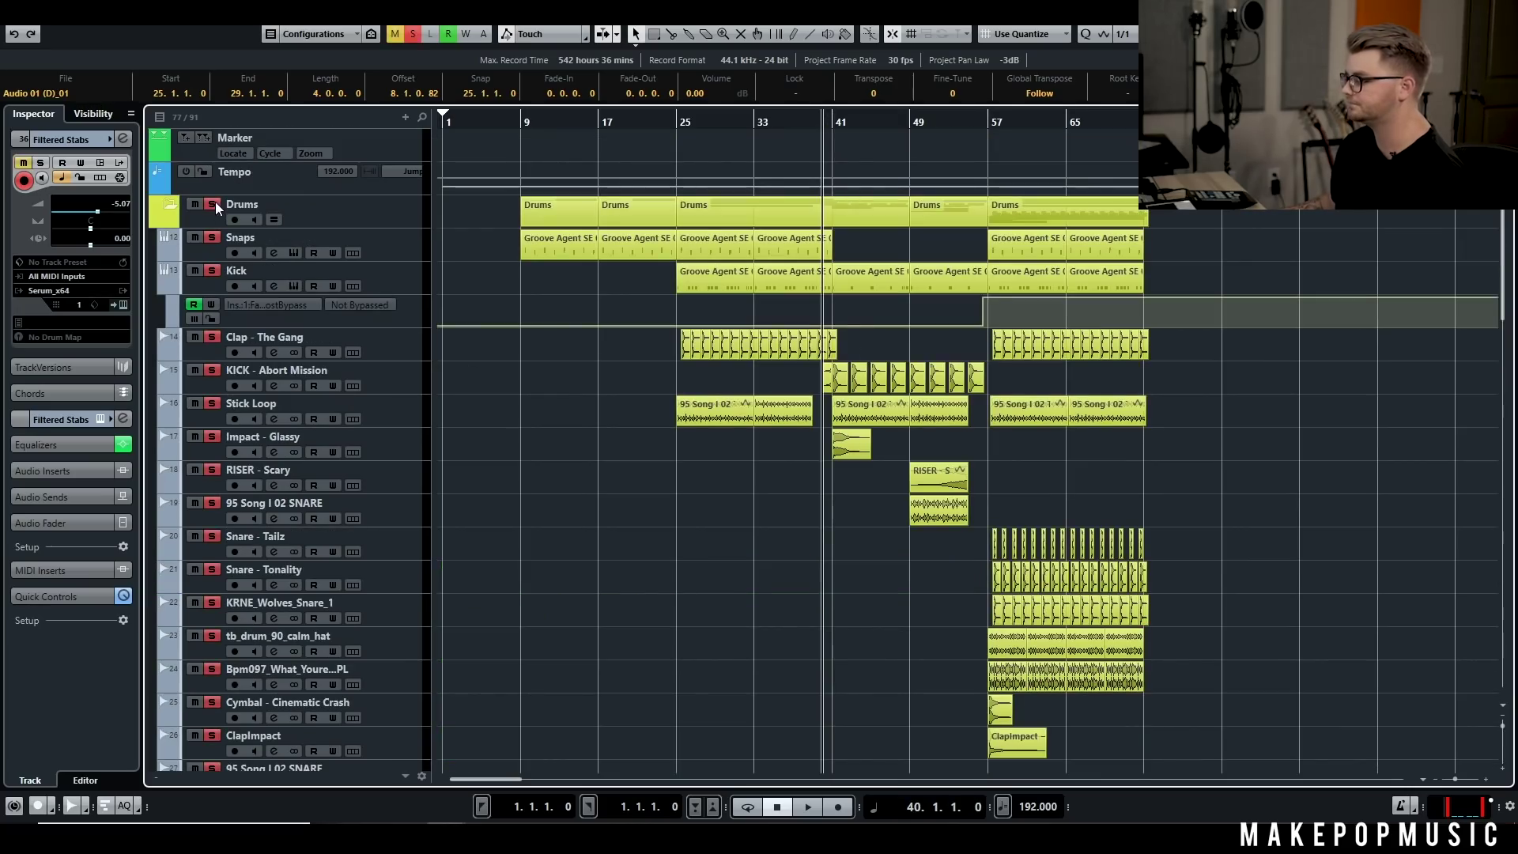
{"action": "key", "text": "space"}
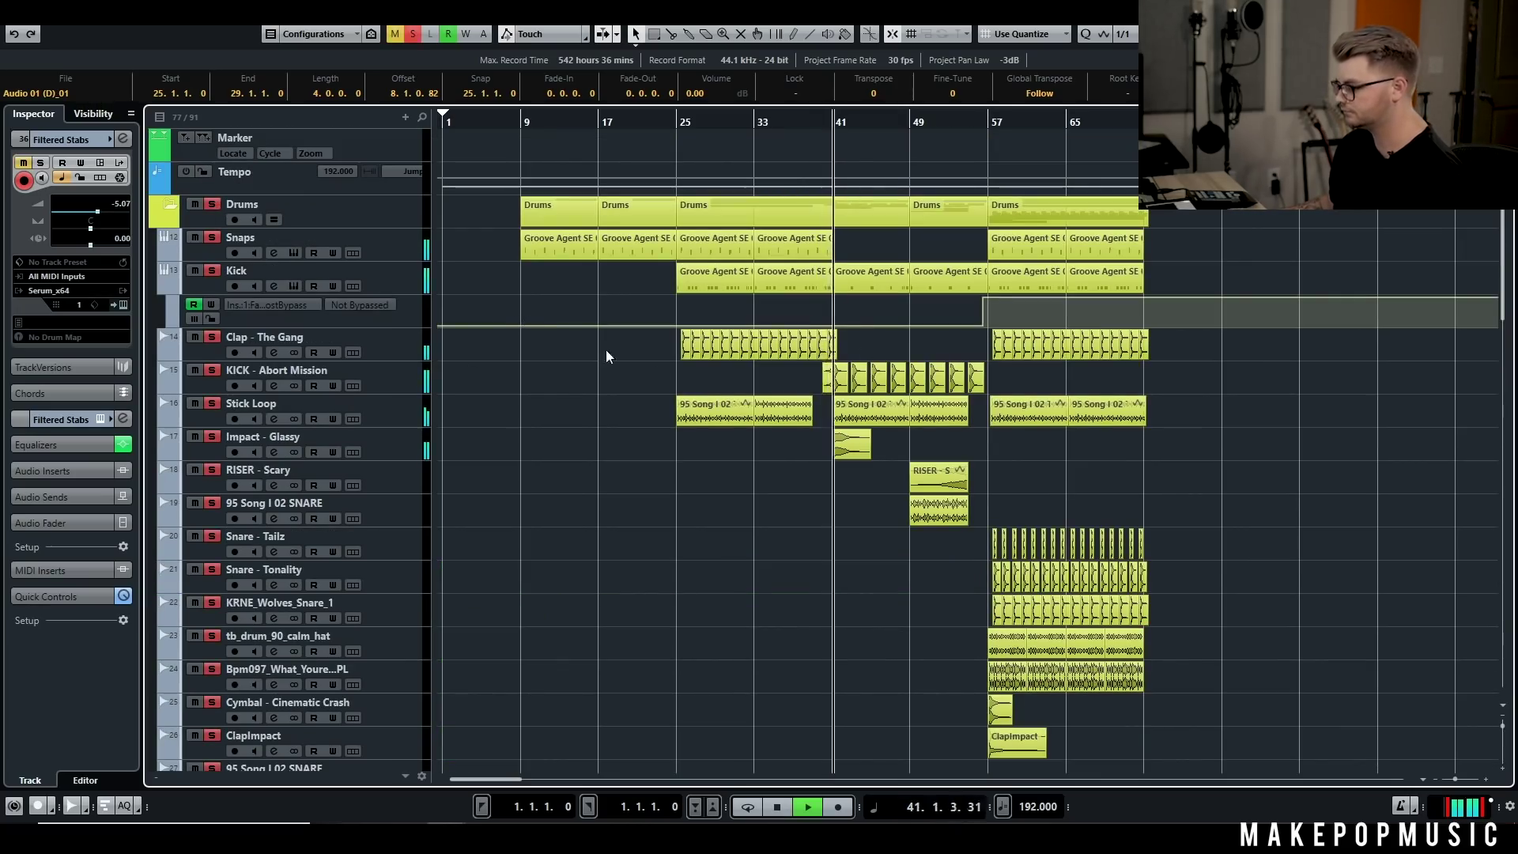
Step: Replay the soloed drum tracks from bar 40 to about bar 46 and stop
{"action": "scroll", "coordinate": [757, 531], "scroll_direction": "up", "scroll_amount": 3}
{"action": "key", "text": "space"}
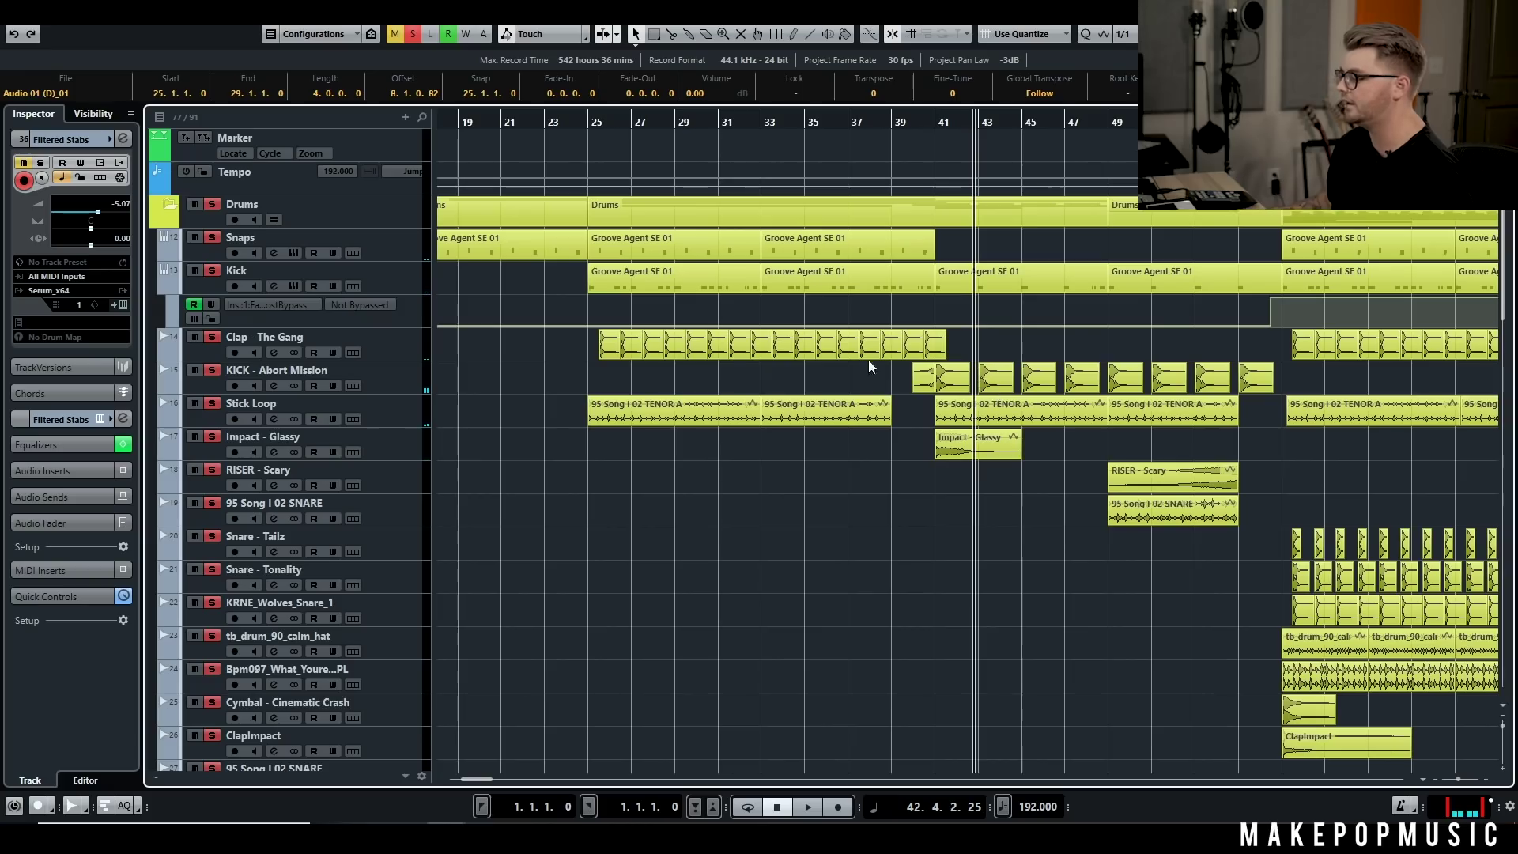
{"action": "left_click", "coordinate": [910, 122]}
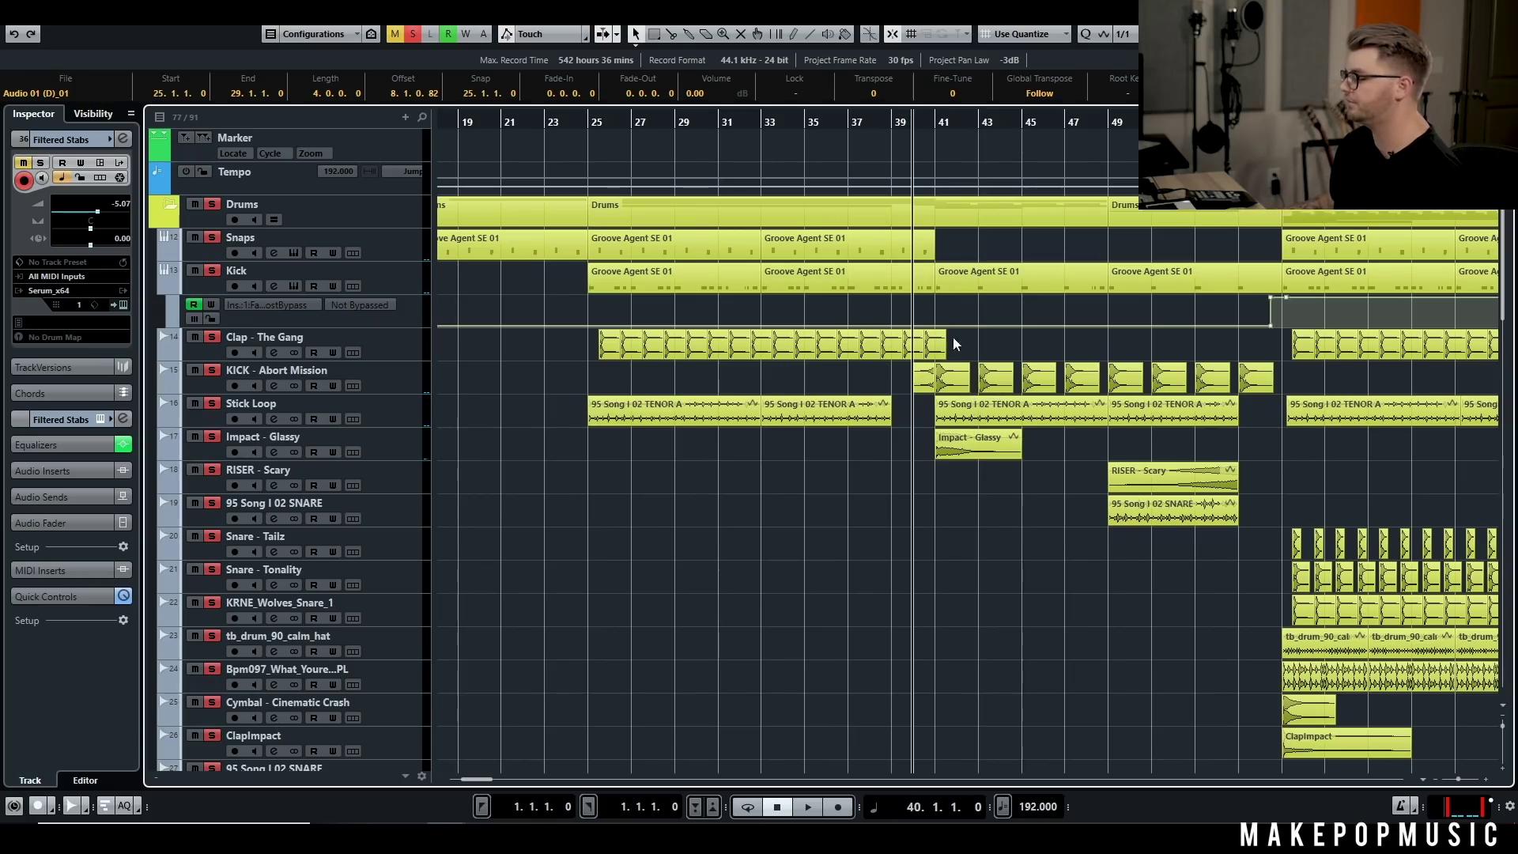
{"action": "key", "text": "space"}
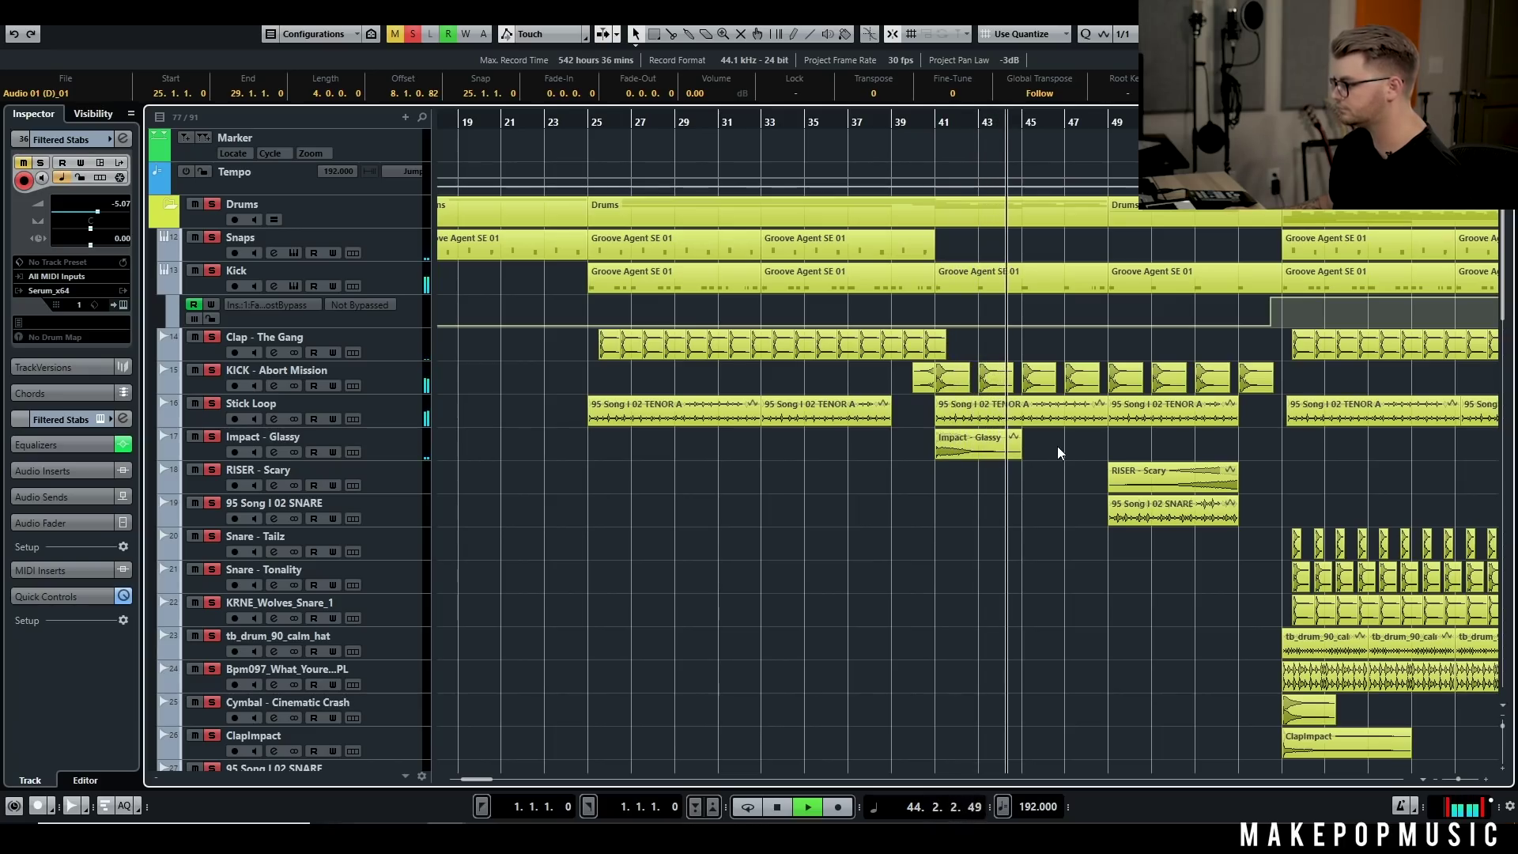
{"action": "scroll", "coordinate": [1041, 437], "scroll_direction": "down", "scroll_amount": 5}
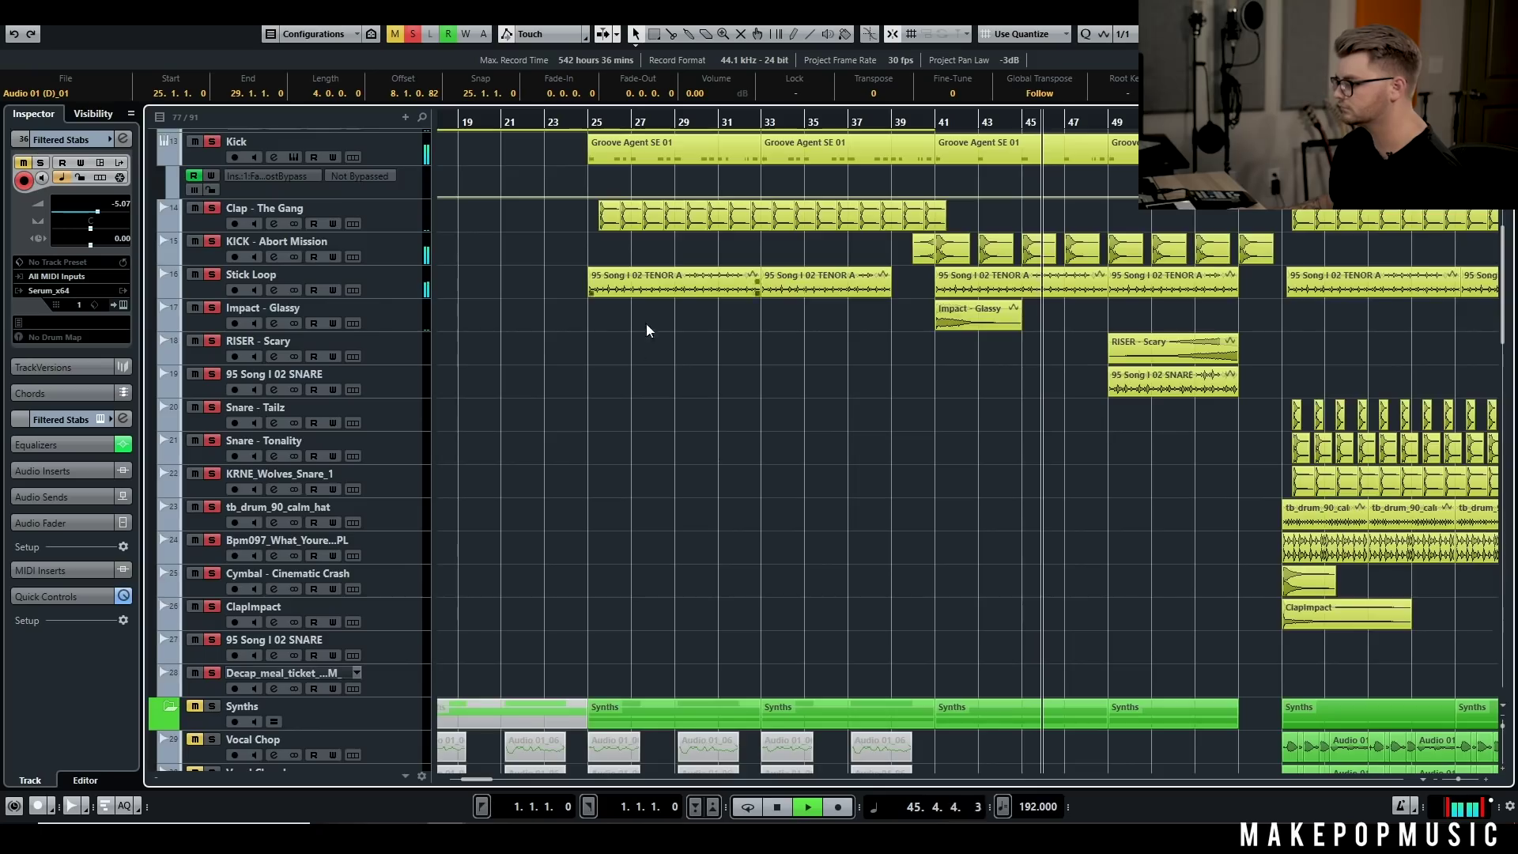
{"action": "key", "text": "space"}
Step: Play the 808 together with the soloed drums from bar 41 to about bar 45, then stop
{"action": "scroll", "coordinate": [339, 487], "scroll_direction": "down", "scroll_amount": 5}
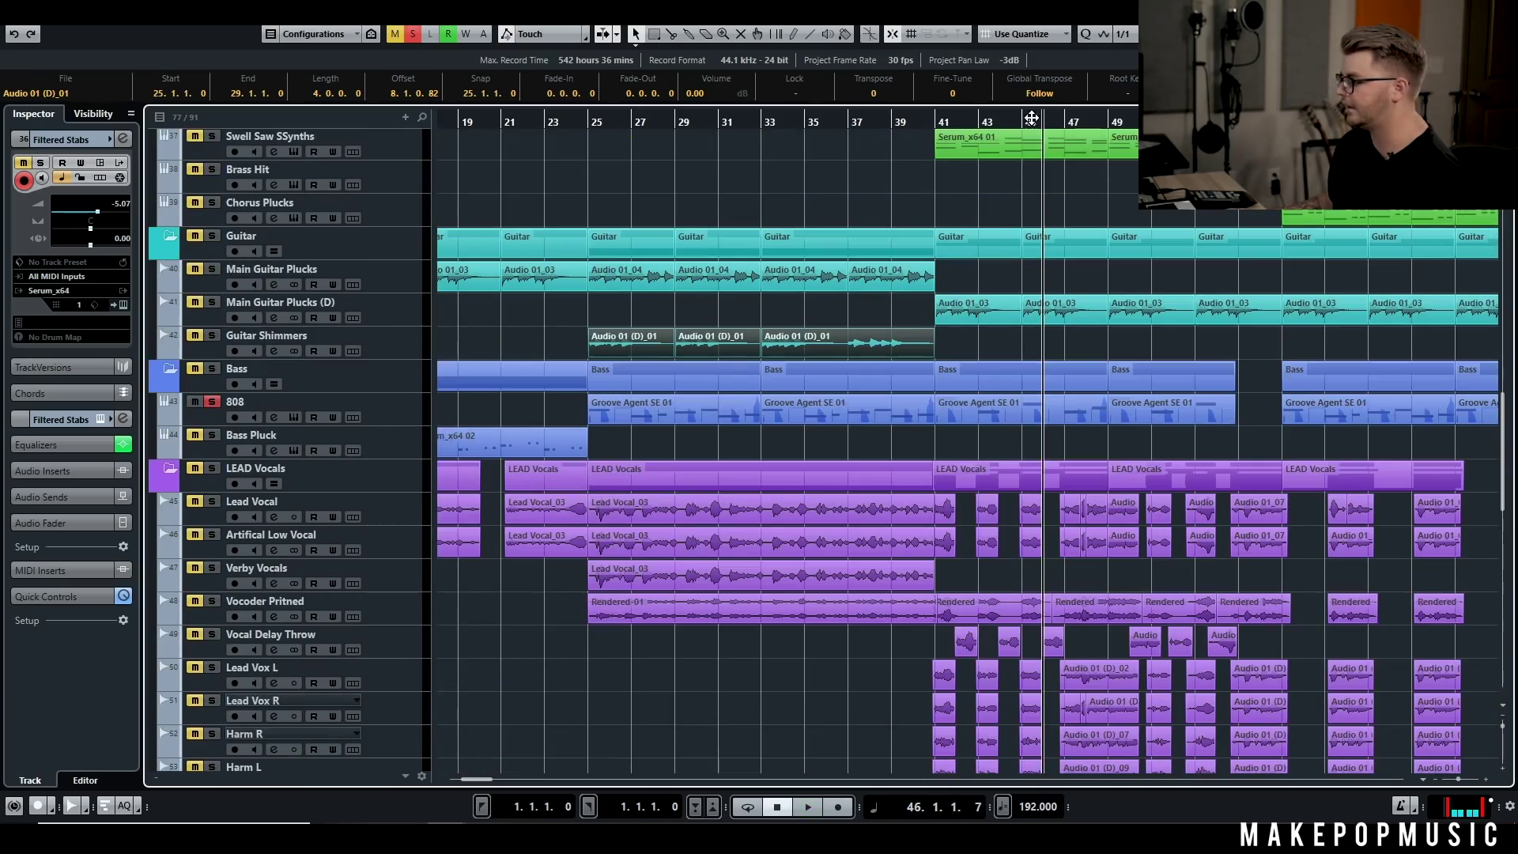
{"action": "left_click", "coordinate": [933, 122]}
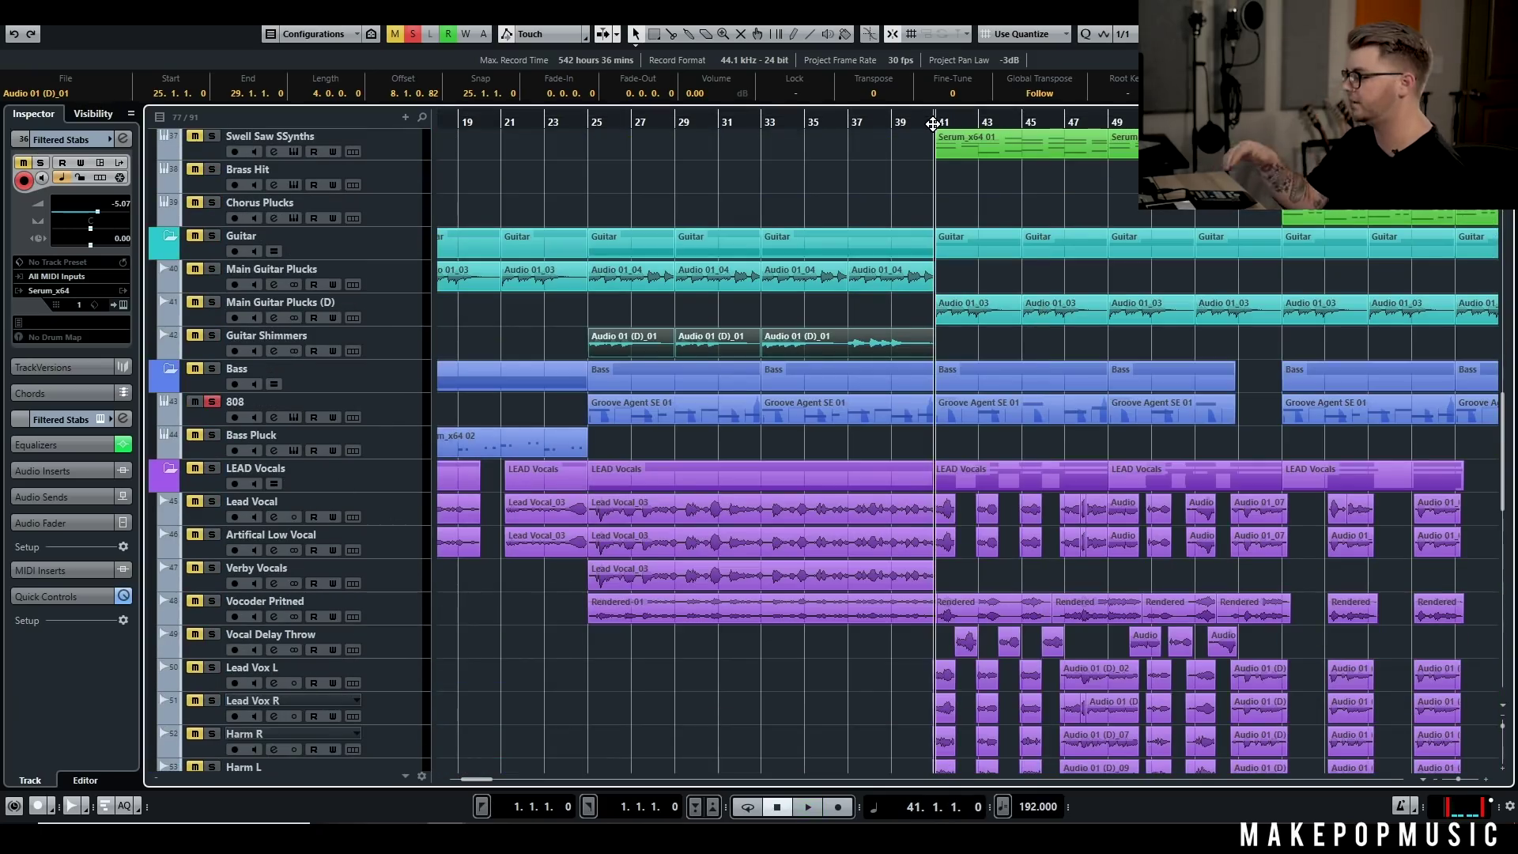
{"action": "key", "text": "space"}
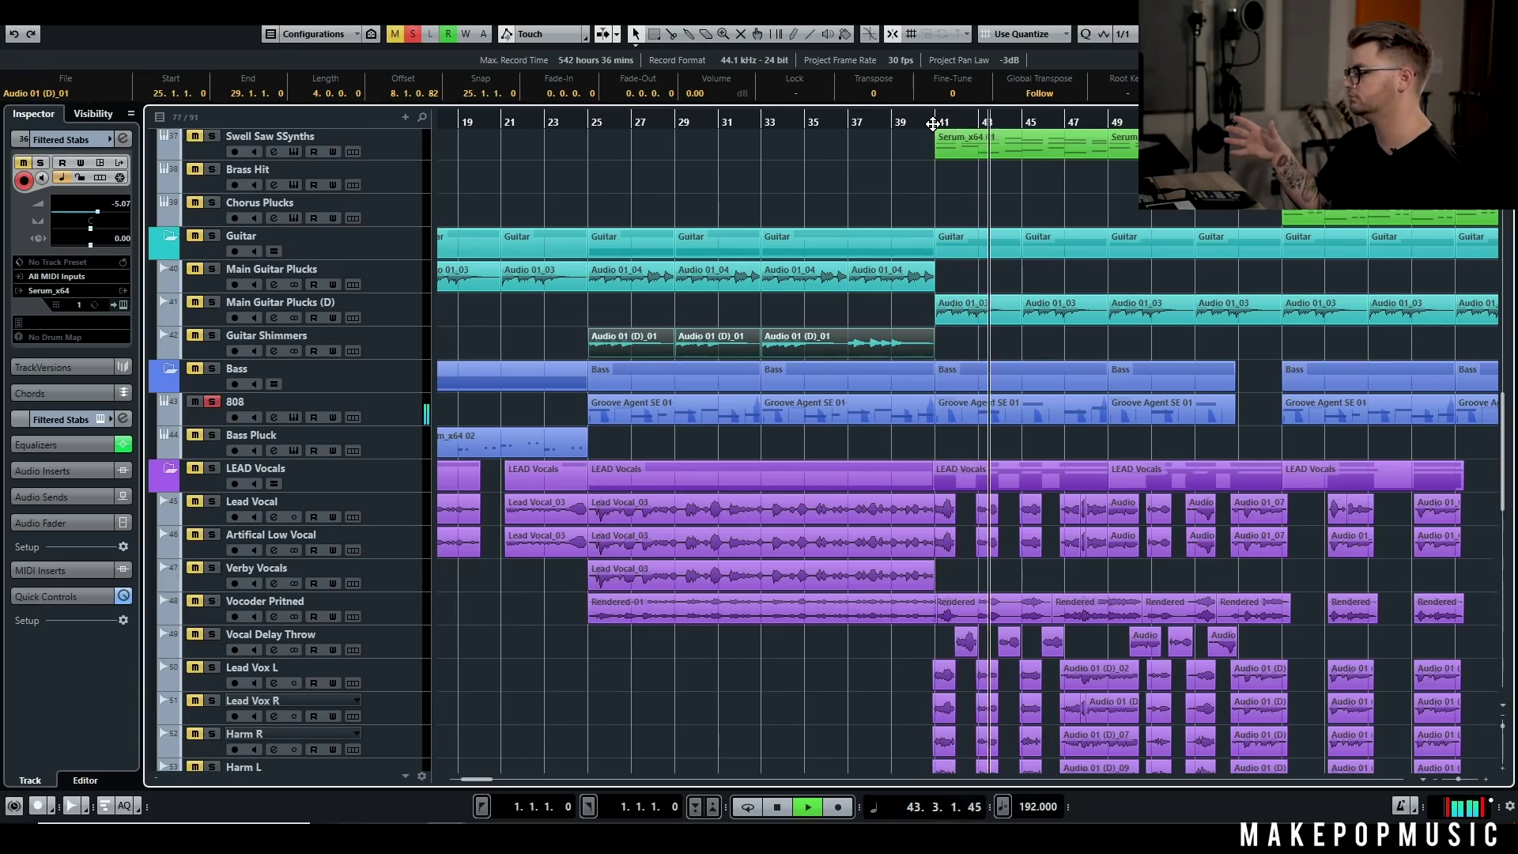
{"action": "scroll", "coordinate": [994, 205], "scroll_direction": "up", "scroll_amount": 5}
{"action": "key", "text": "space"}
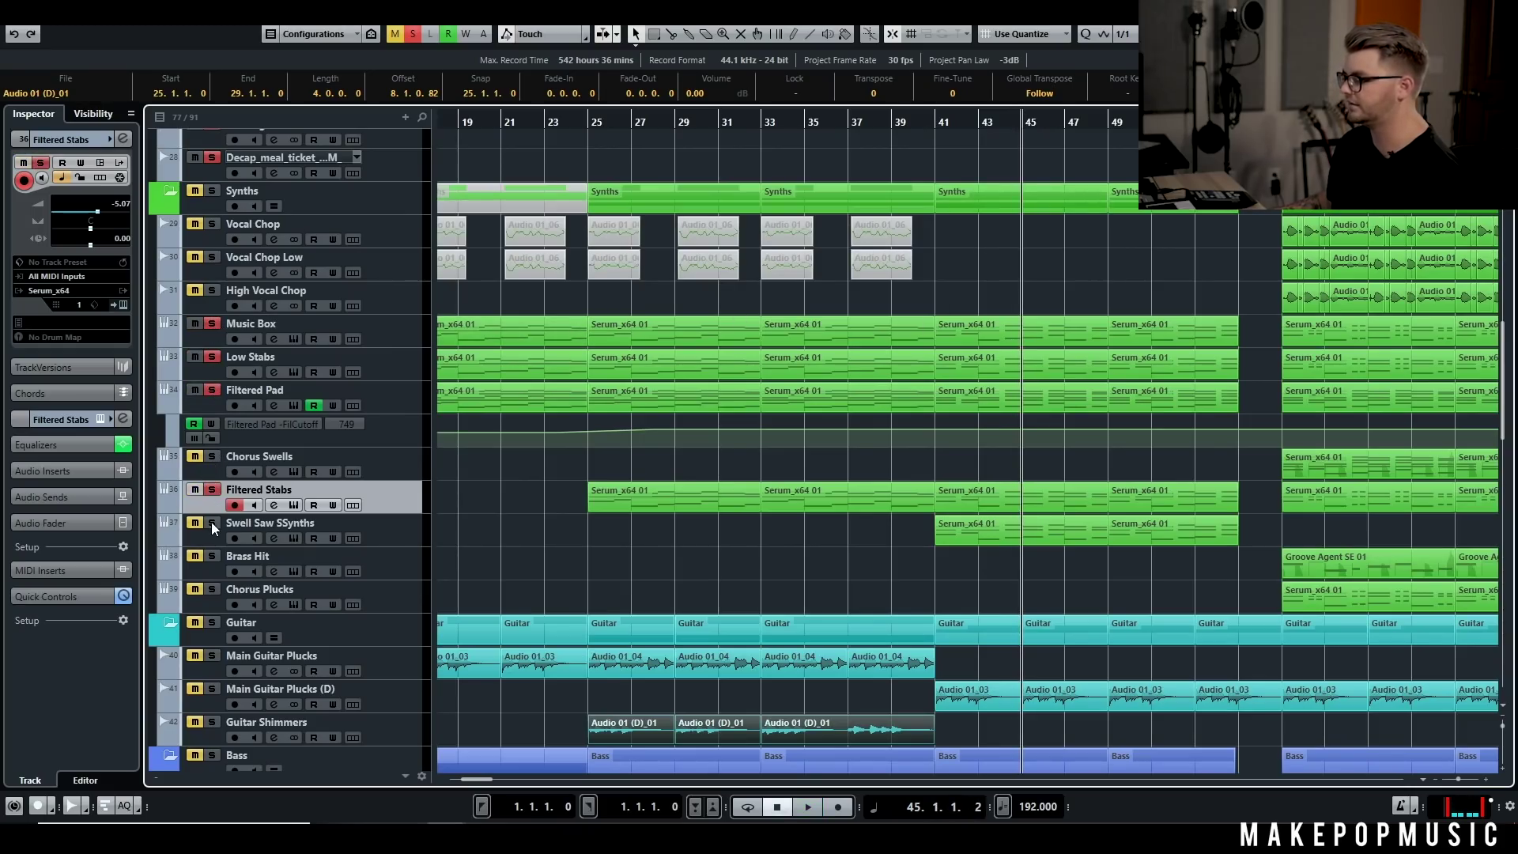
Step: Solo only the Swell Saw SSynths track, play it from bar 41 and inspect its Serum instrument
{"action": "left_click", "coordinate": [1026, 579]}
{"action": "left_click", "coordinate": [935, 127]}
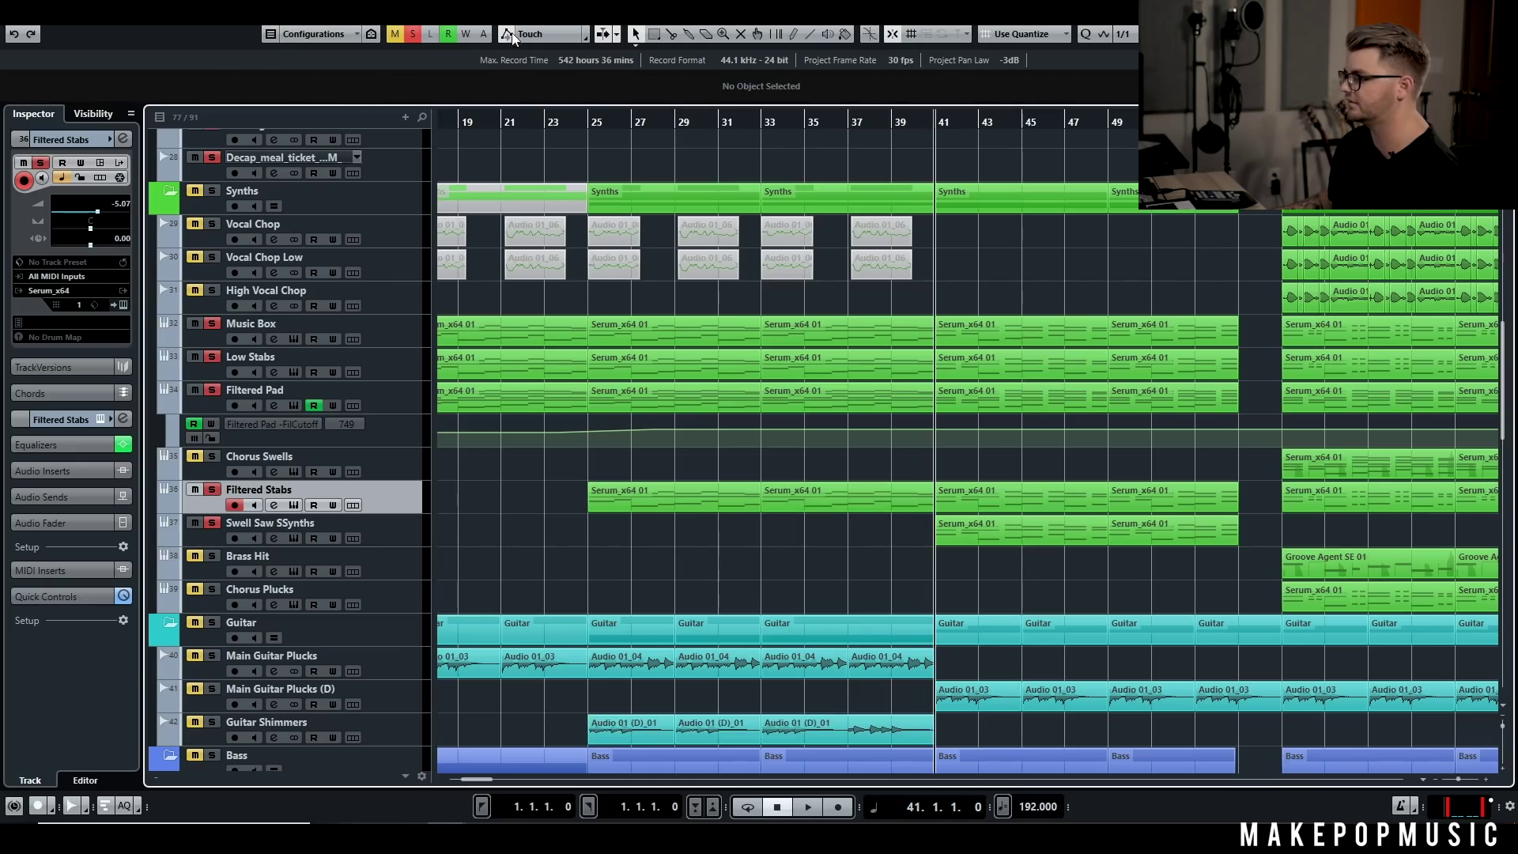
{"action": "left_click", "coordinate": [411, 45]}
{"action": "left_click", "coordinate": [211, 525]}
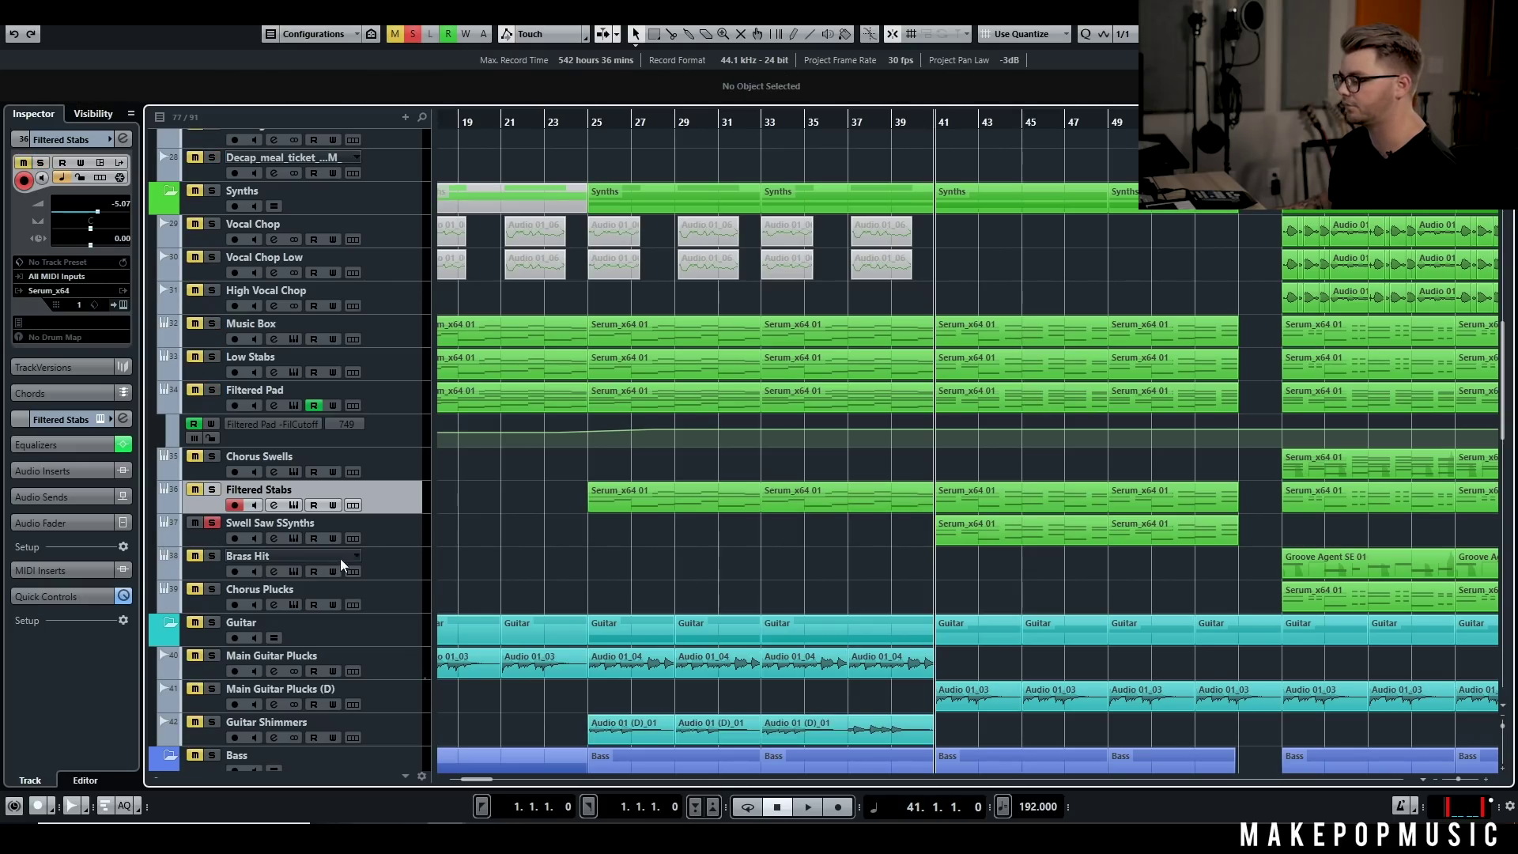
{"action": "left_click", "coordinate": [292, 538]}
{"action": "key", "text": "space"}
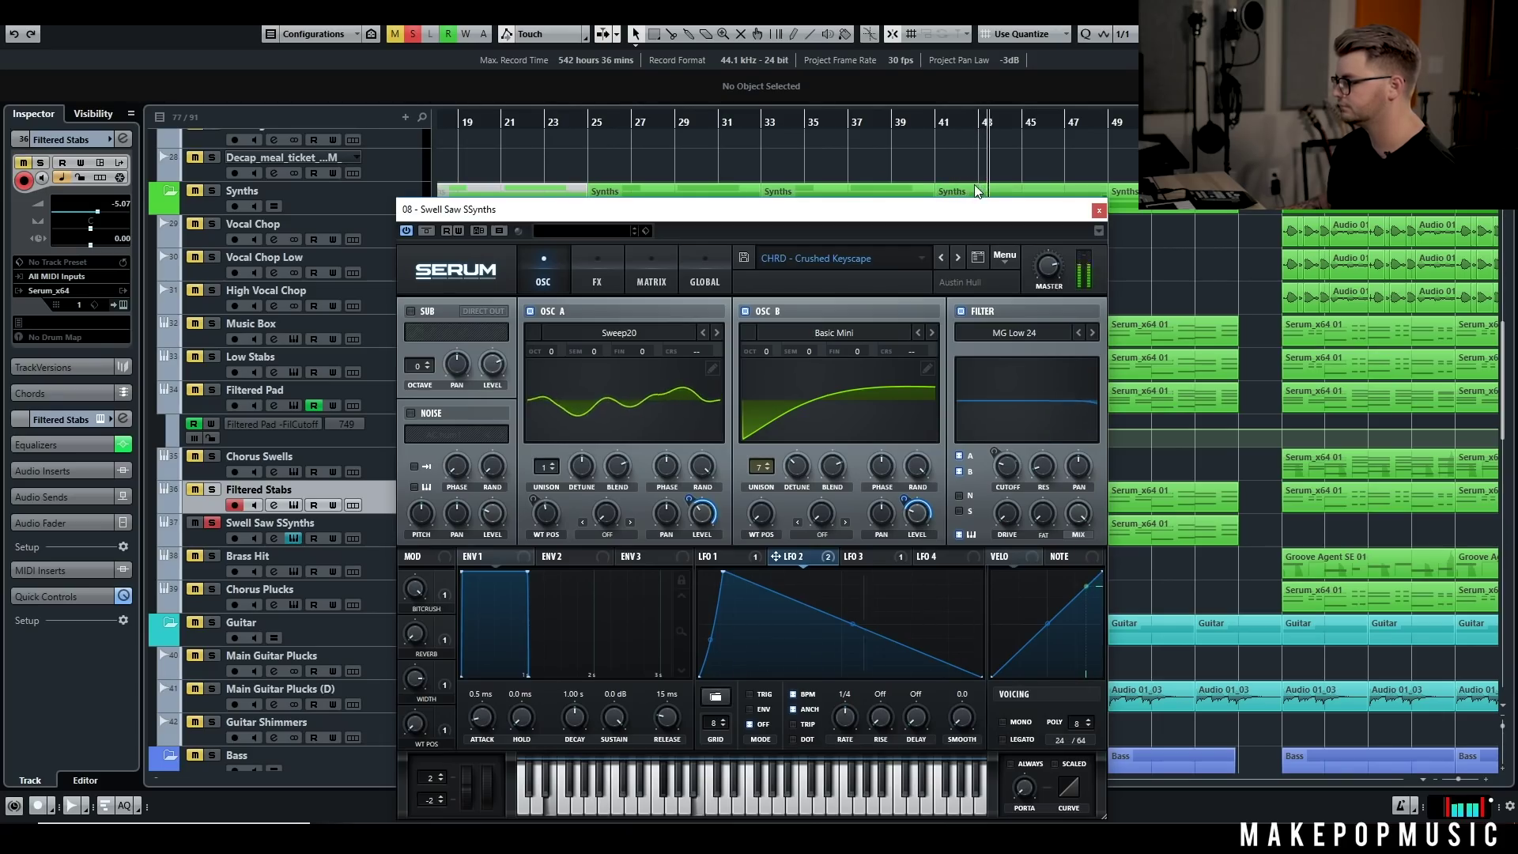
{"action": "left_click", "coordinate": [1098, 207]}
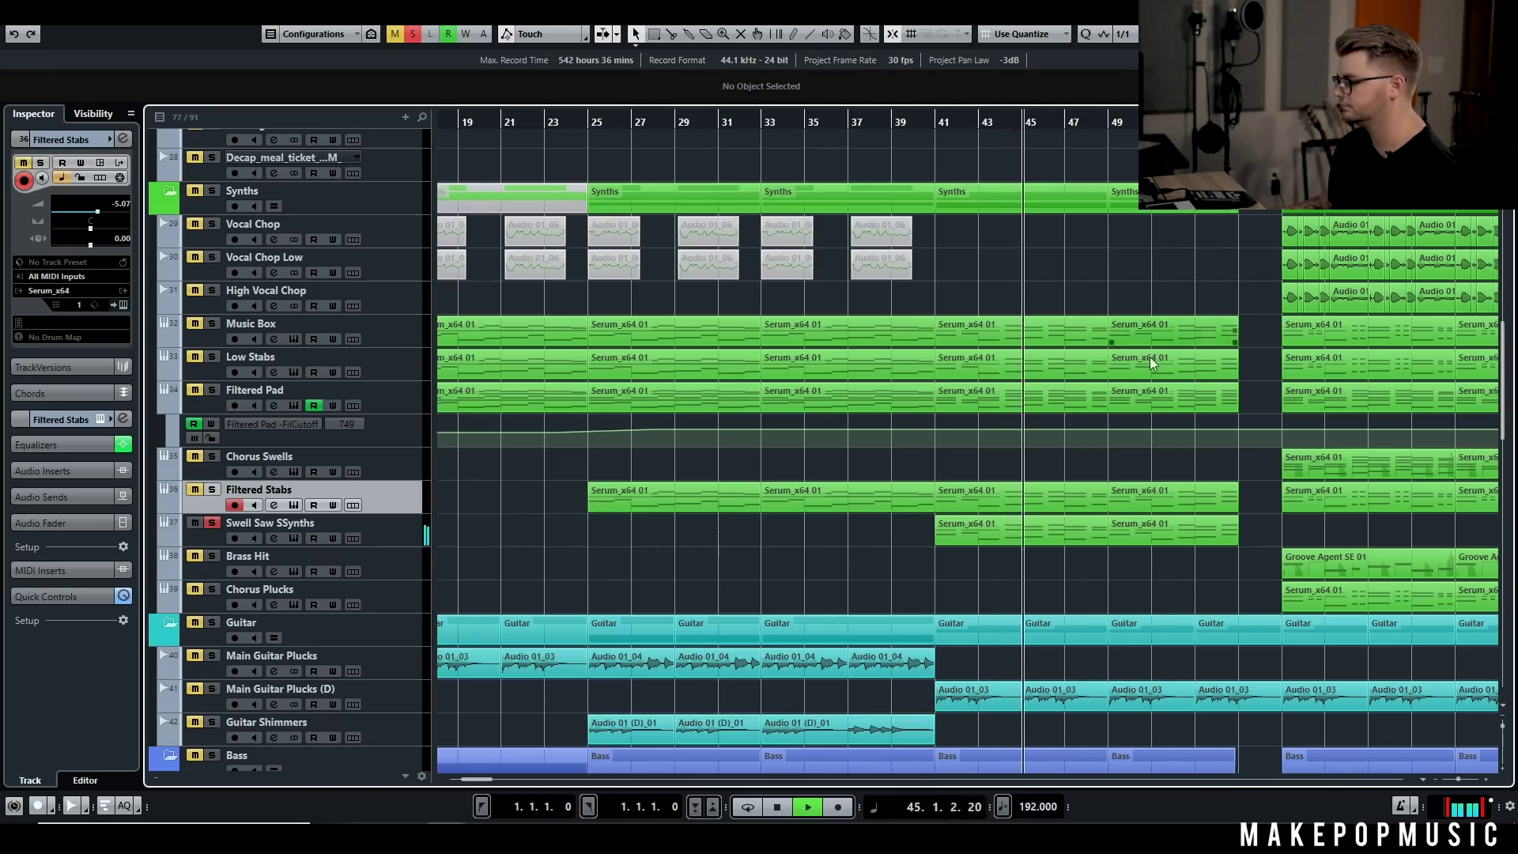
{"action": "left_click", "coordinate": [294, 539]}
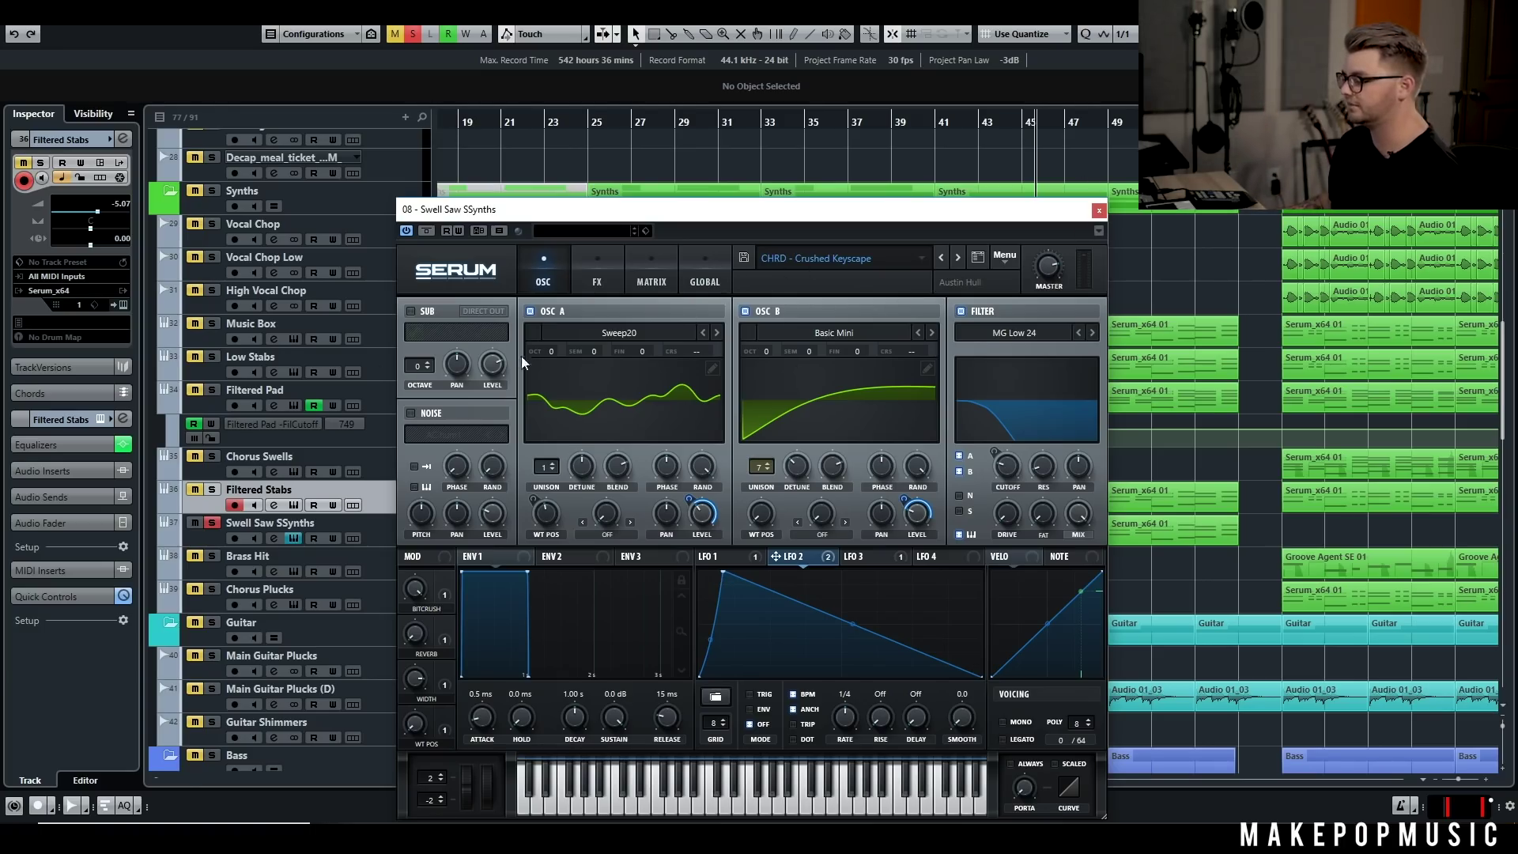
{"action": "left_click", "coordinate": [1098, 211]}
Step: Solo the Synths folder, play it from about bar 40 with Main Guitar Plucks (D) added to the solo, then stop
{"action": "left_click", "coordinate": [921, 122]}
{"action": "key", "text": "space"}
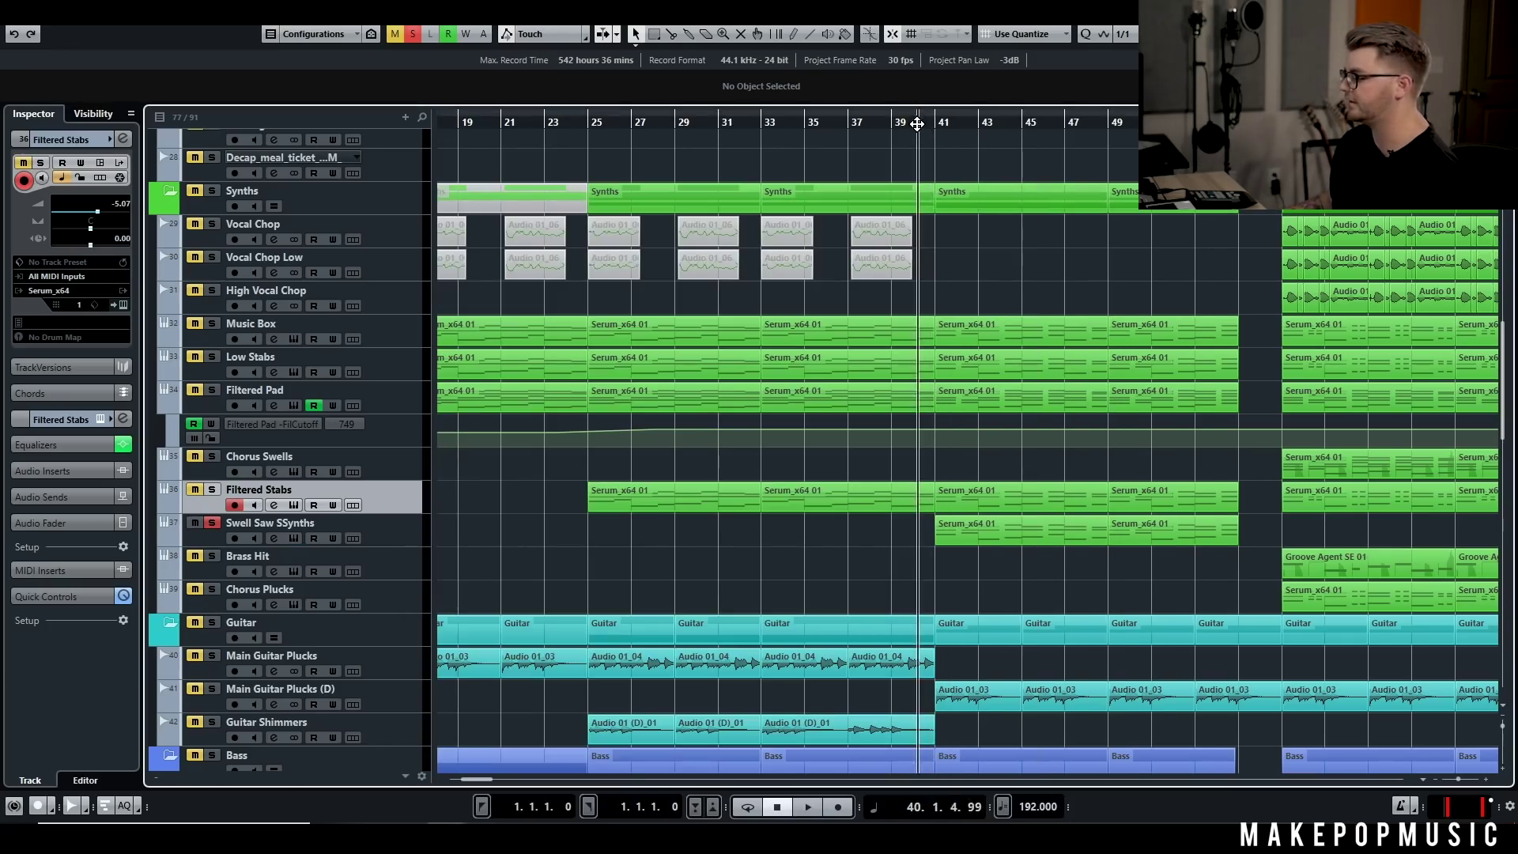
{"action": "left_click", "coordinate": [212, 190]}
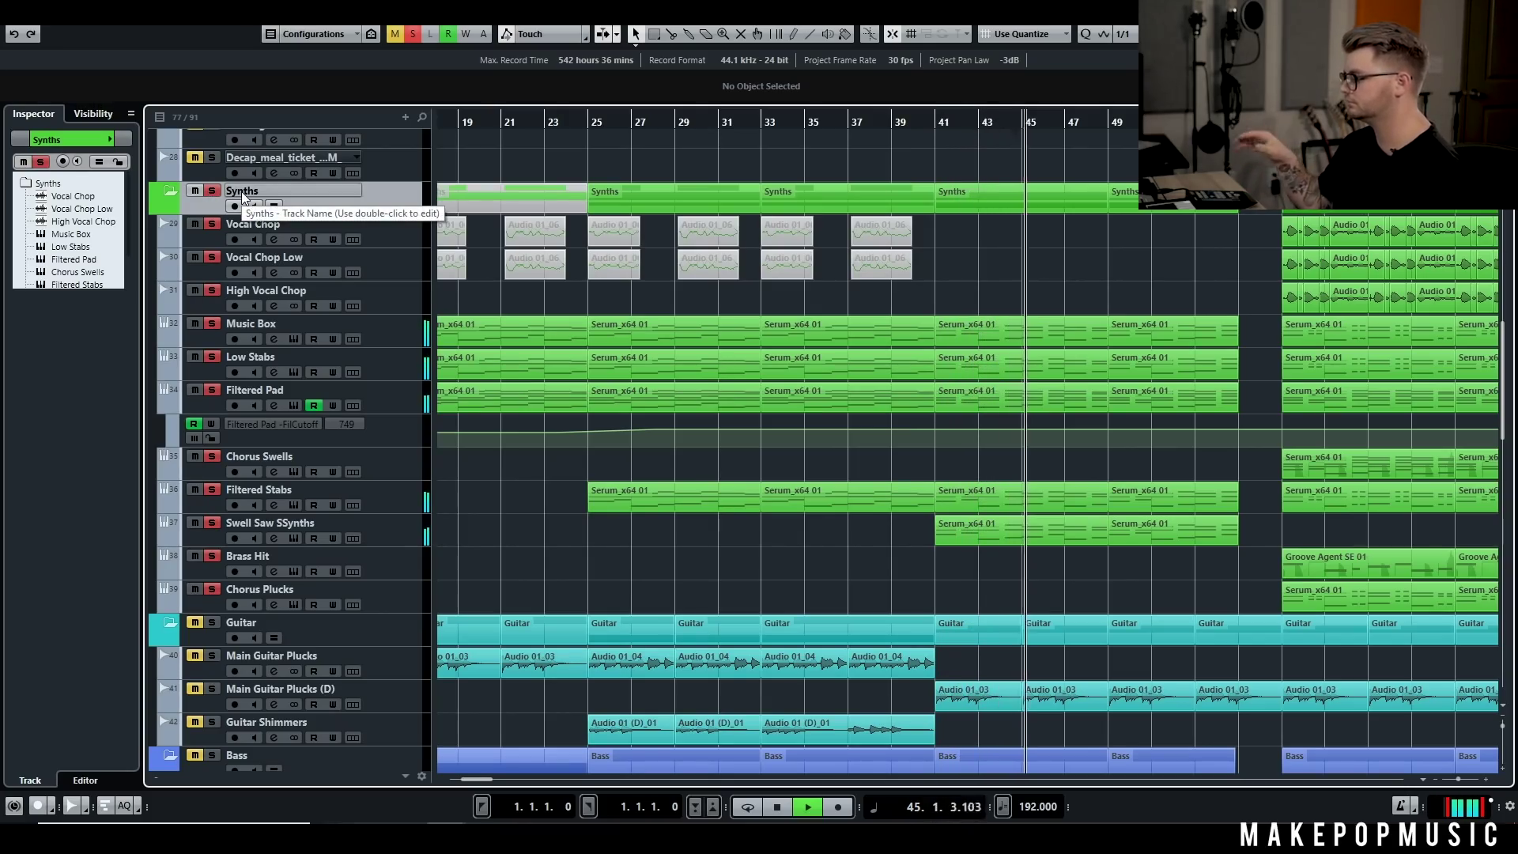
{"action": "scroll", "coordinate": [242, 198], "scroll_direction": "down", "scroll_amount": 4}
{"action": "key", "text": "space"}
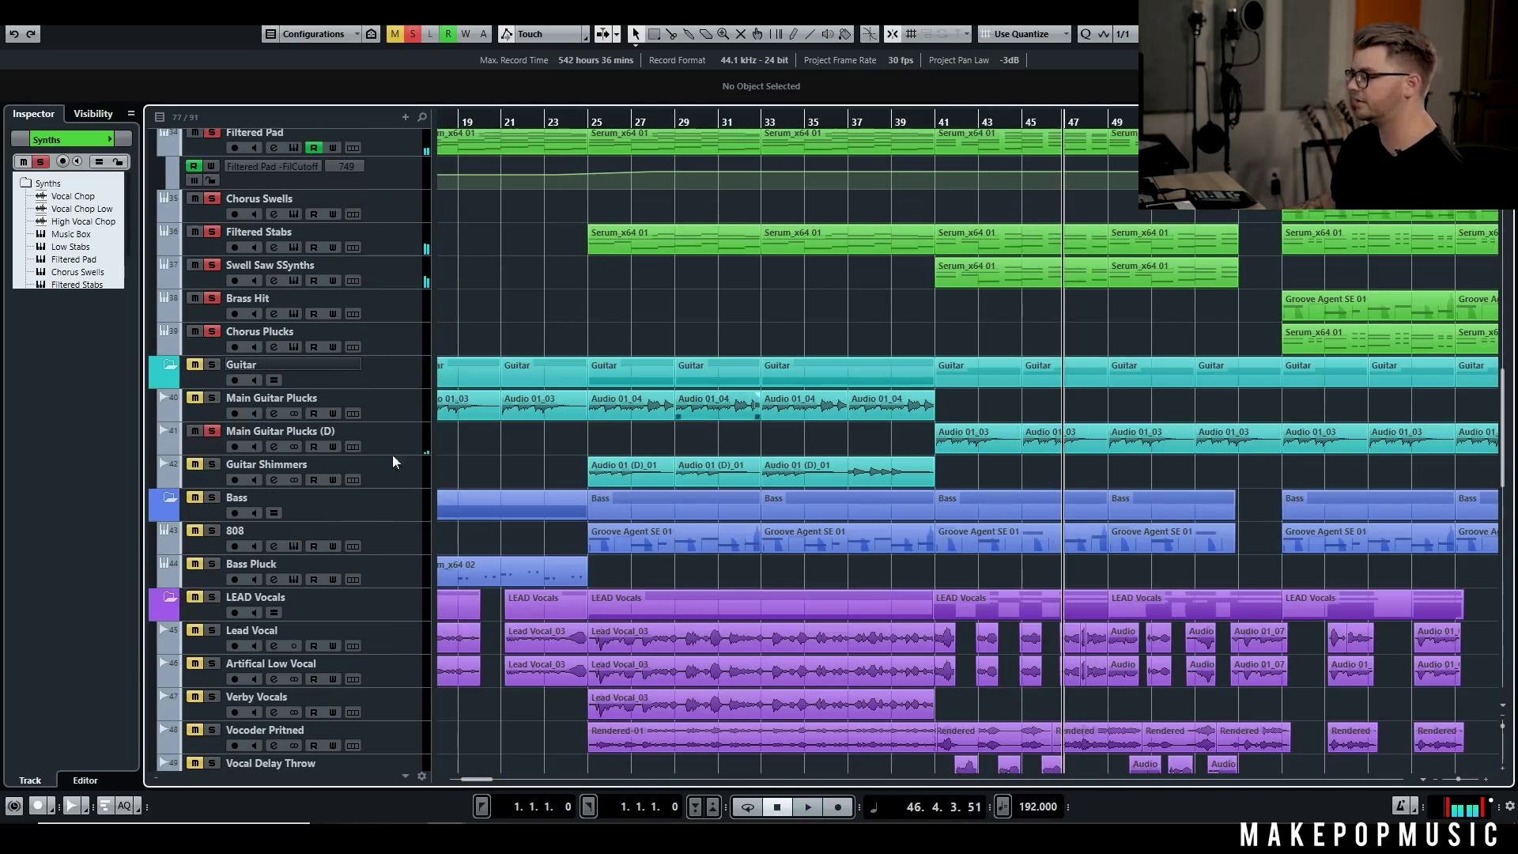
Step: Inspect the GTR Tool Rack Stereo insert on the Main Guitar Plucks (D) channel with the playhead returned to bar 41
{"action": "left_click", "coordinate": [394, 448]}
{"action": "left_click", "coordinate": [933, 121]}
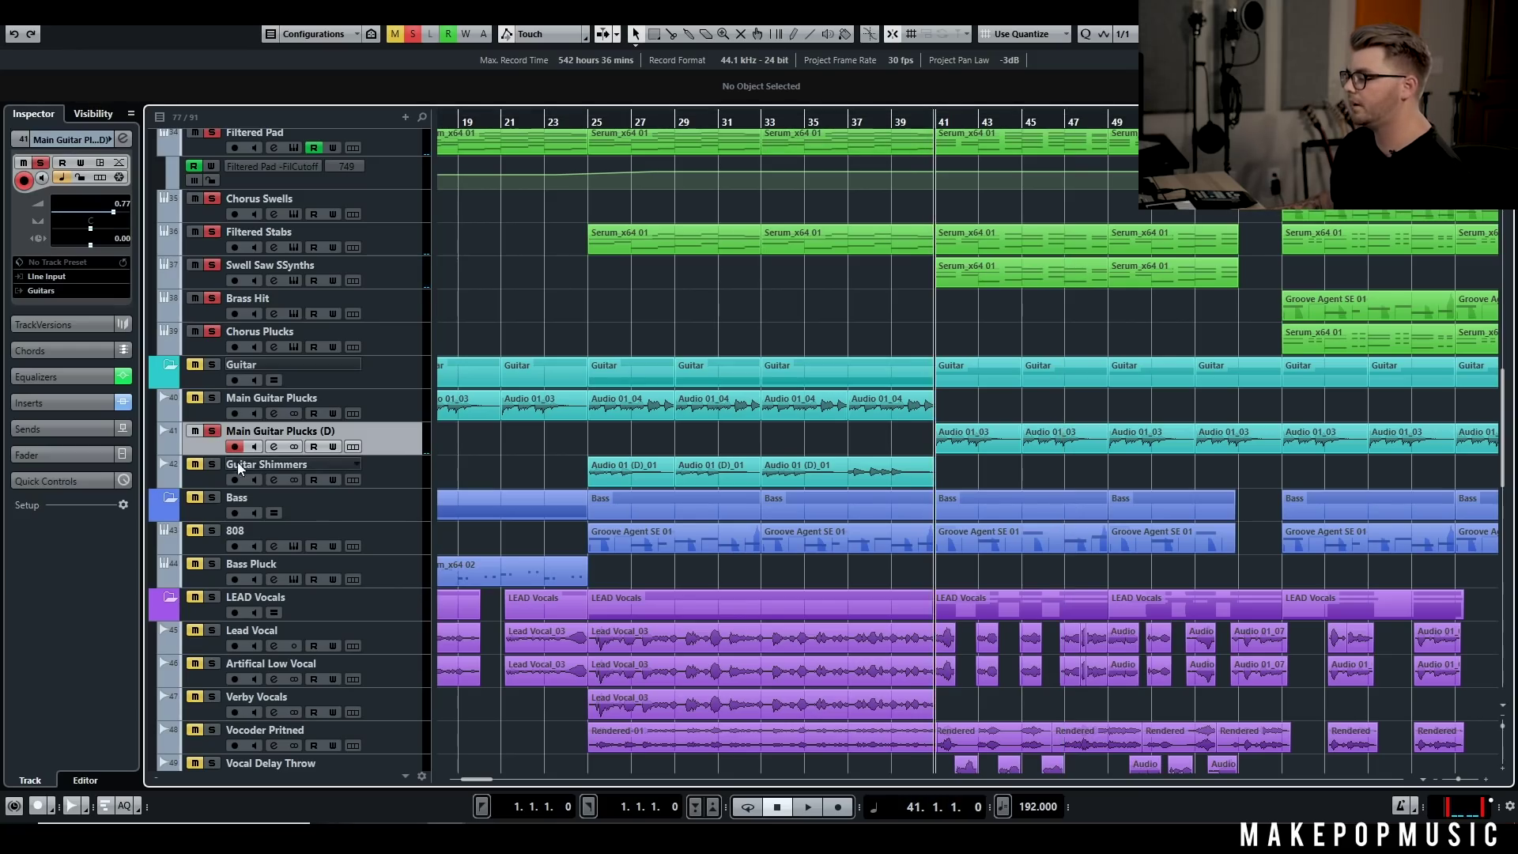
{"action": "left_click", "coordinate": [272, 447]}
{"action": "left_click", "coordinate": [651, 461]}
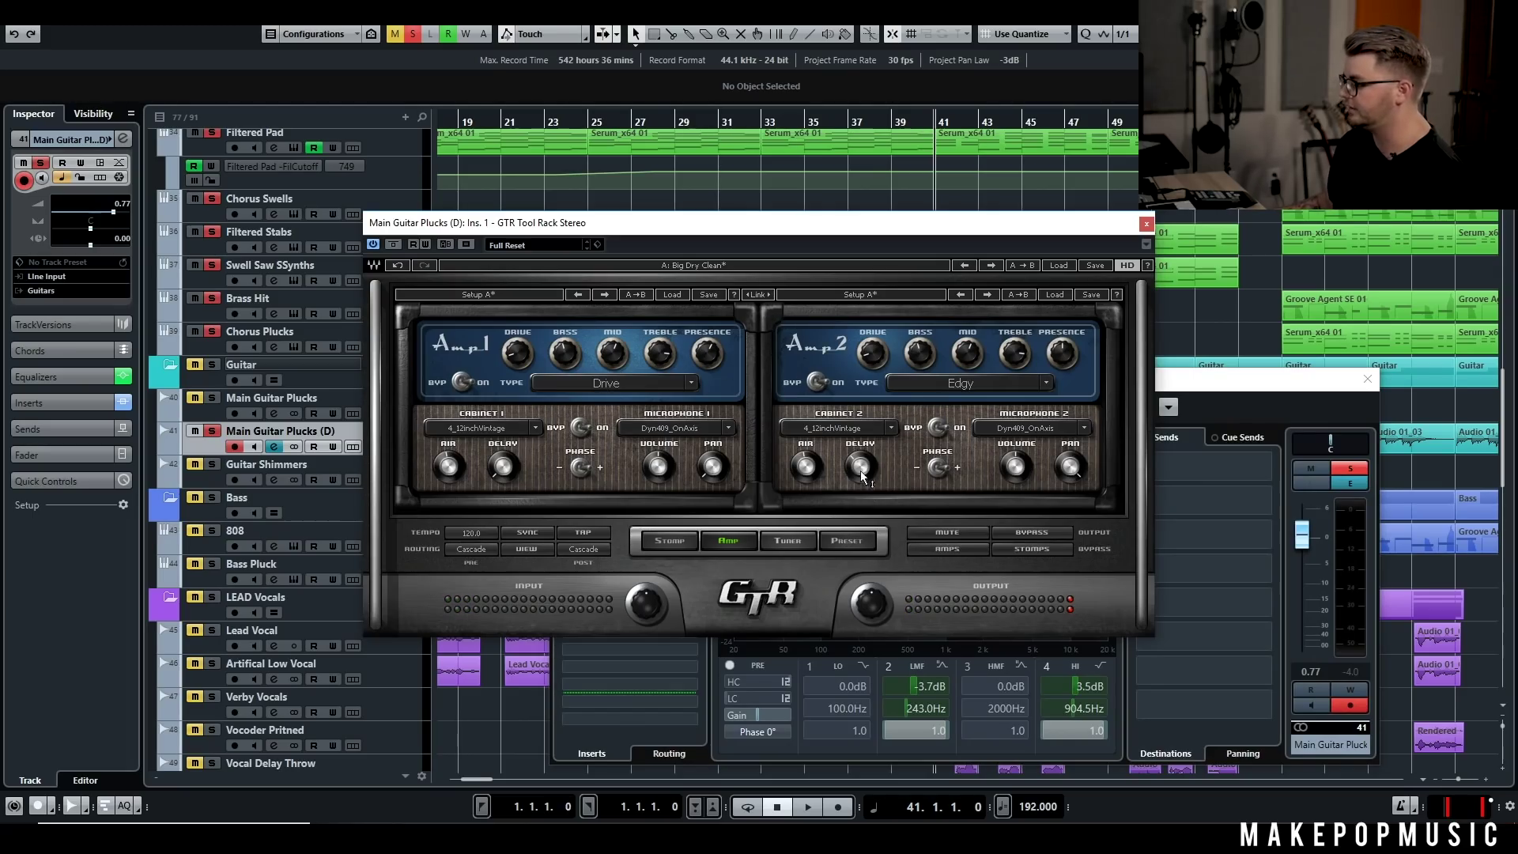
{"action": "left_click", "coordinate": [1144, 224]}
{"action": "left_click", "coordinate": [1366, 378]}
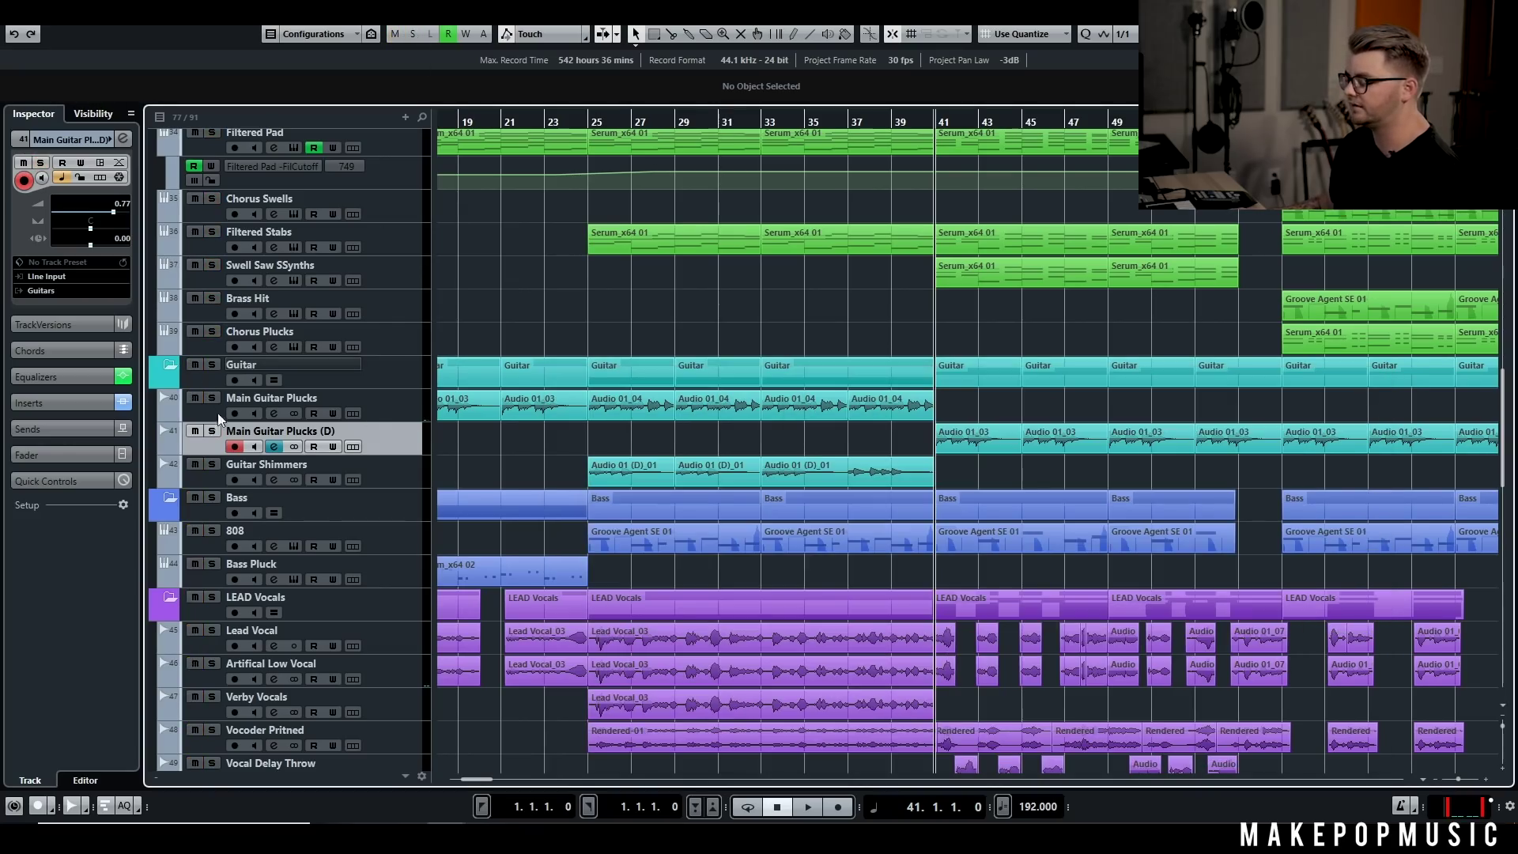
Step: Solo Main Guitar Plucks (D) and play it from bar 41, comparing it with the soloed Main Guitar Plucks from bar 1
{"action": "left_click", "coordinate": [215, 435]}
{"action": "key", "text": "space"}
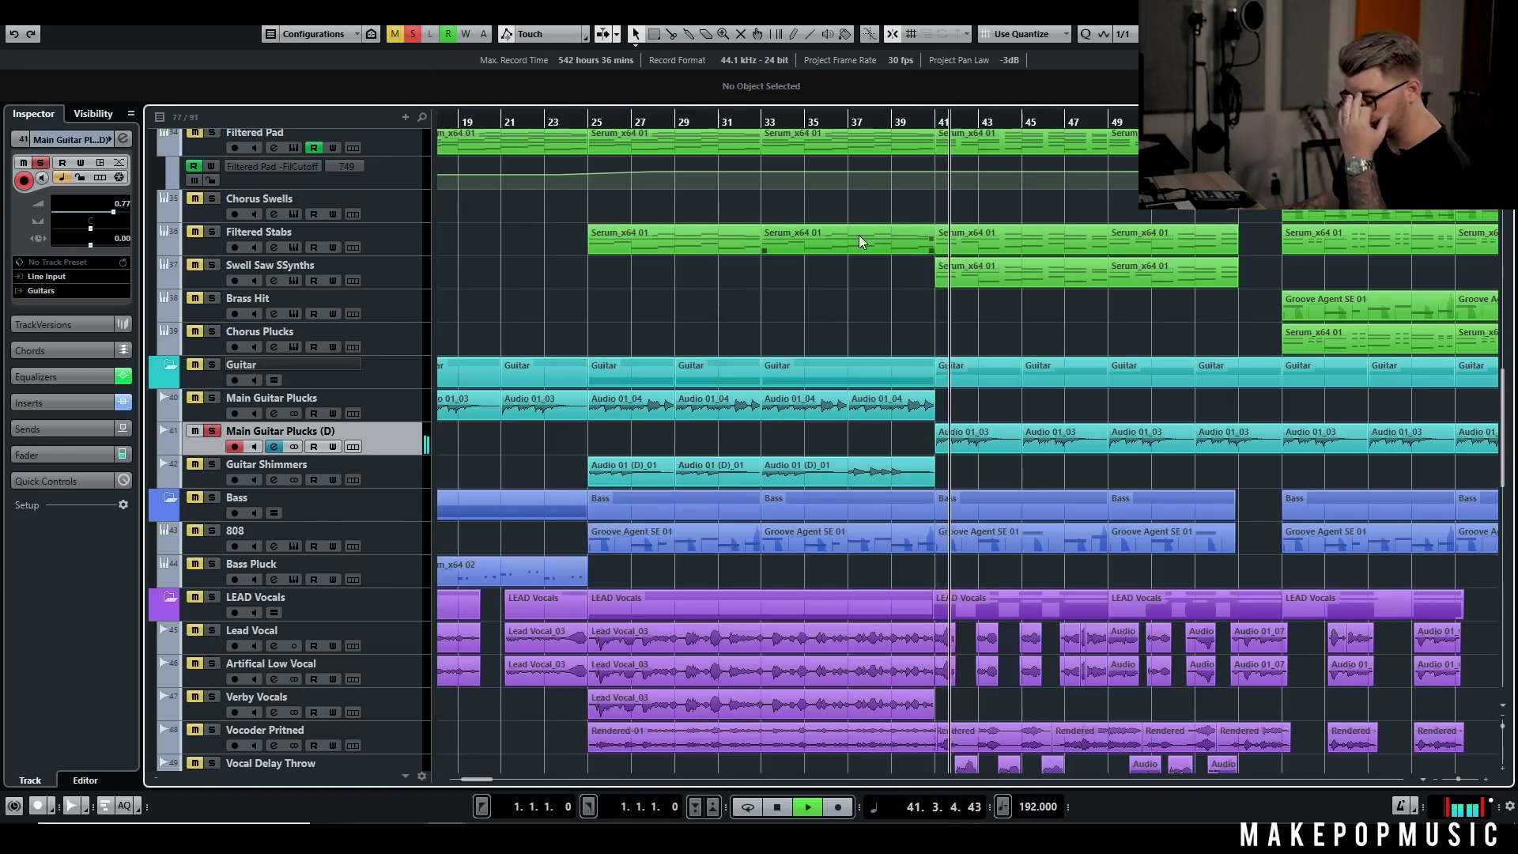
{"action": "key", "text": "g"}
{"action": "key", "text": "g"}
{"action": "key", "text": "space"}
{"action": "left_click_drag", "start_coordinate": [475, 122], "coordinate": [4, 148]}
{"action": "key", "text": "space"}
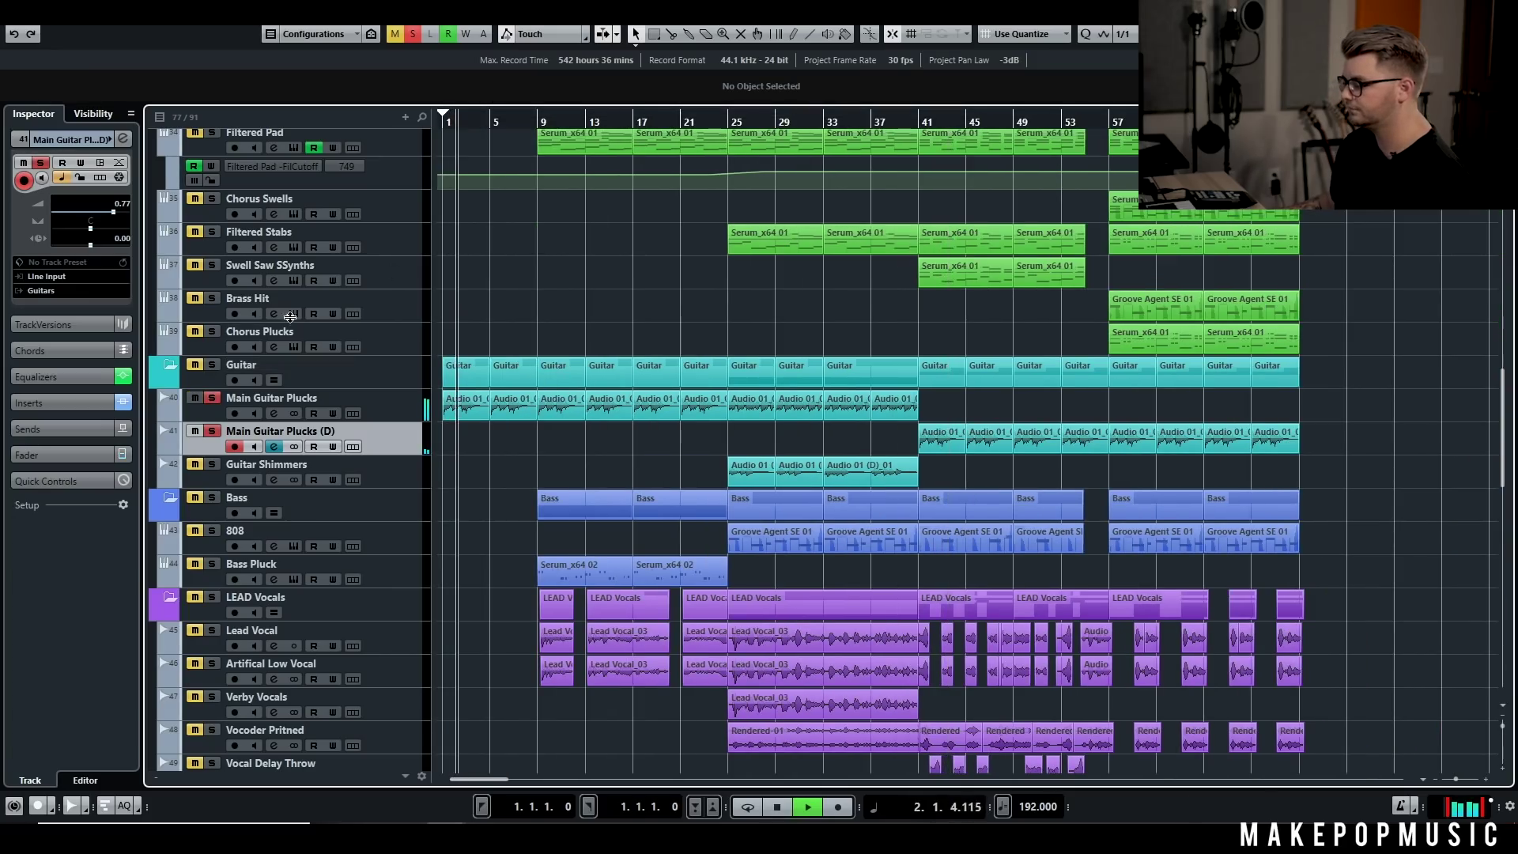
Step: Return the playhead to bar 41, clear all solos and mute the LEAD Vocals folder
{"action": "left_click", "coordinate": [914, 124]}
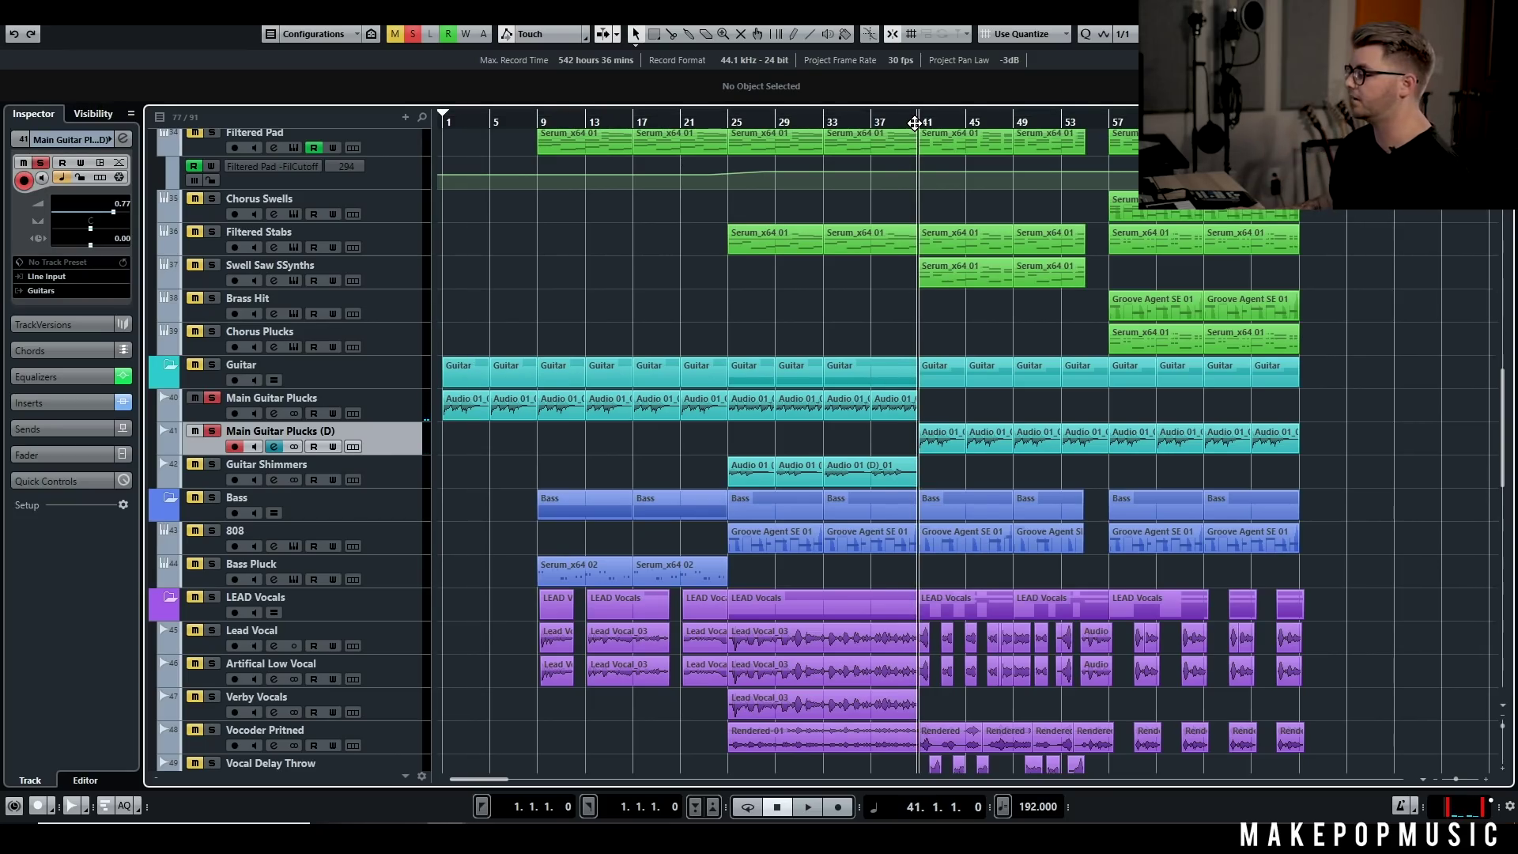
{"action": "scroll", "coordinate": [961, 187], "scroll_direction": "up", "scroll_amount": 15}
{"action": "left_click", "coordinate": [408, 32]}
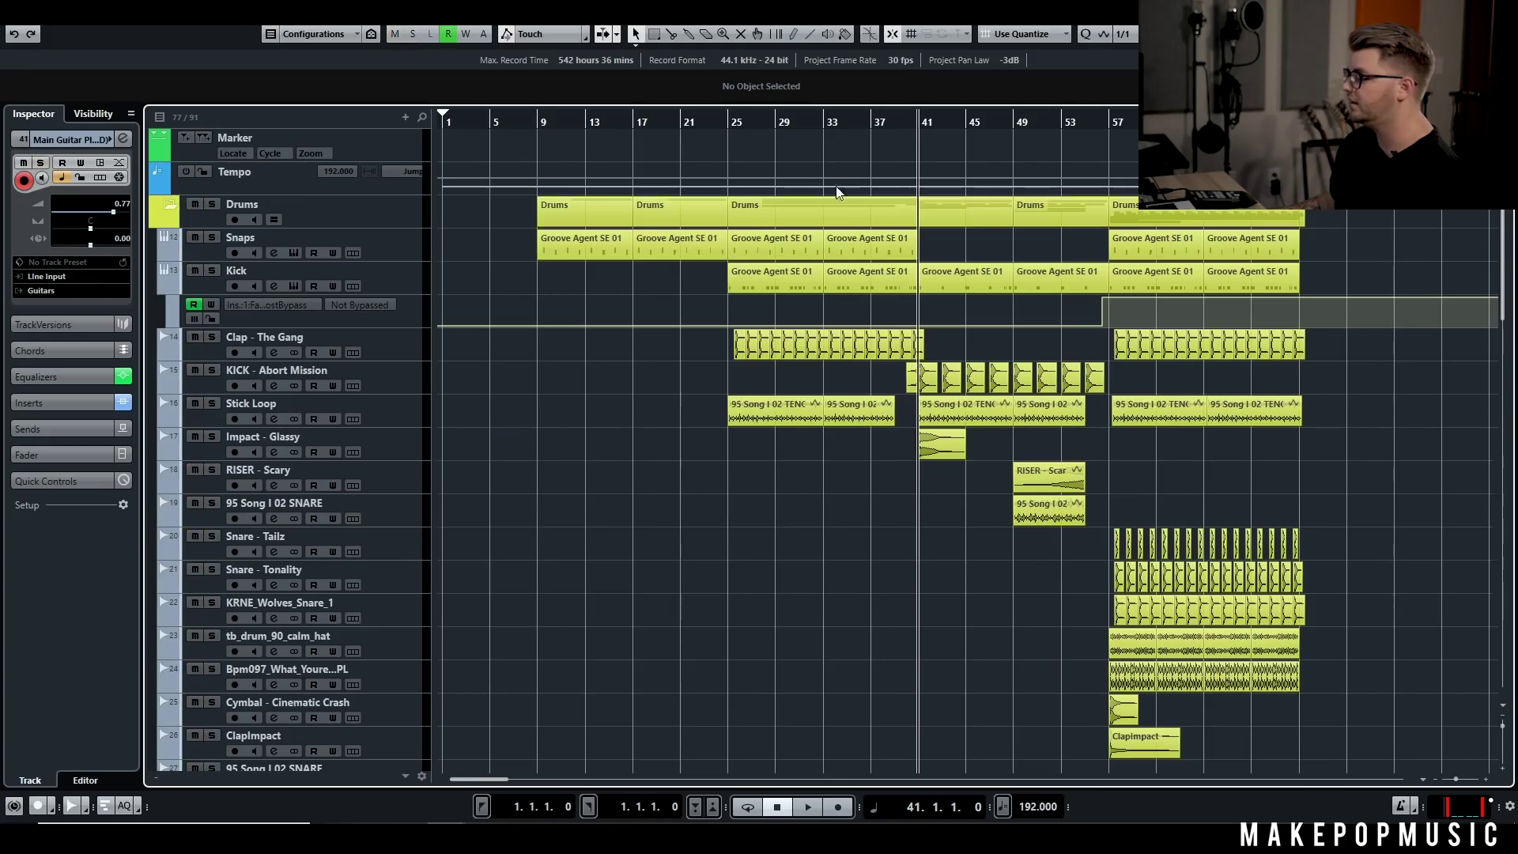
{"action": "scroll", "coordinate": [875, 248], "scroll_direction": "down", "scroll_amount": 15}
{"action": "left_click", "coordinate": [193, 596]}
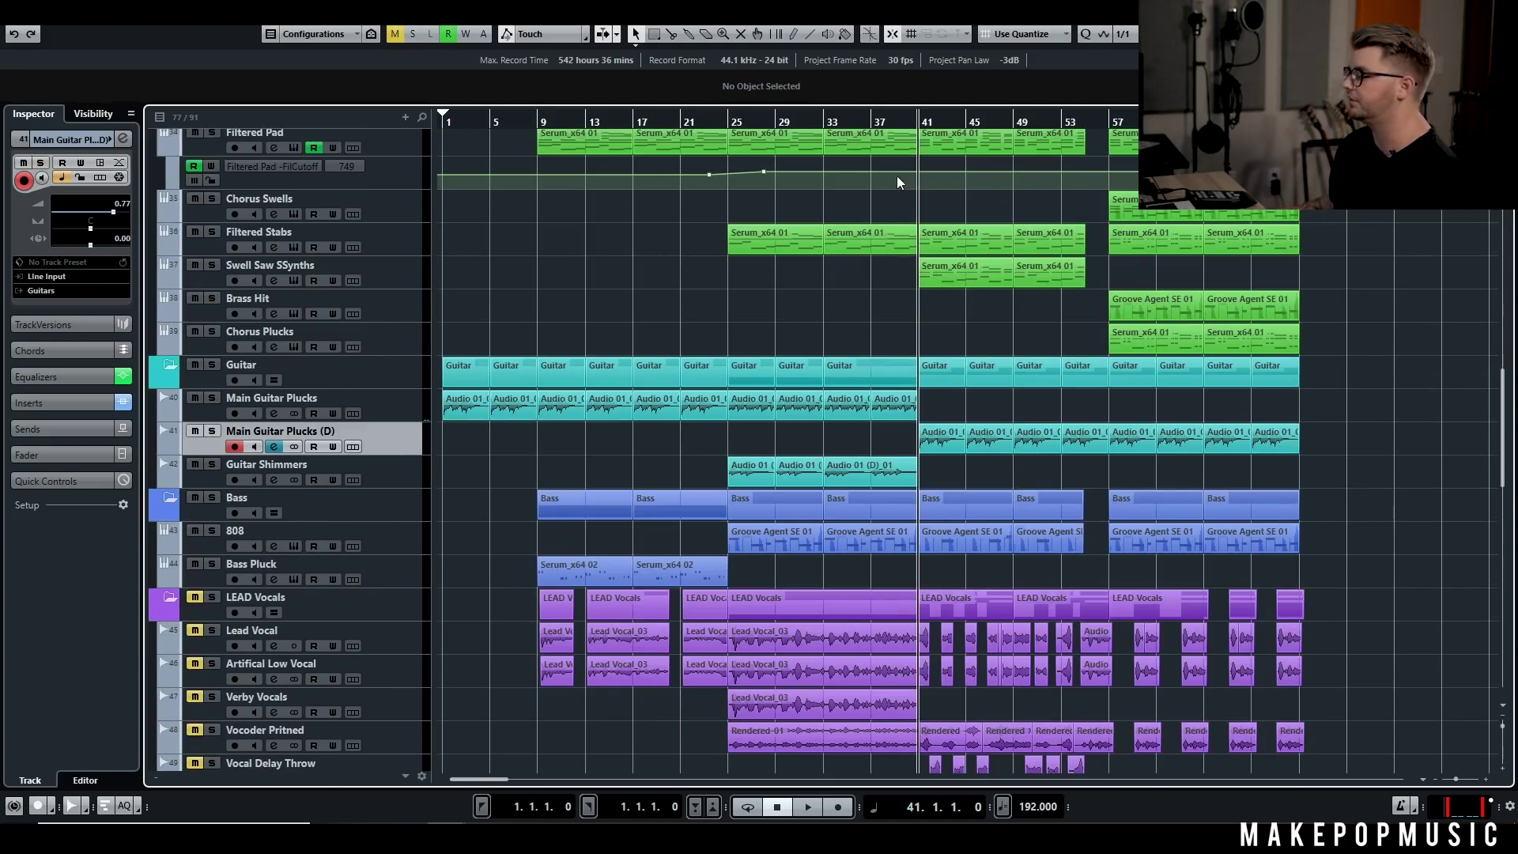
Step: Play the mix without lead vocals from about bar 40 while reviewing the drum, synth and guitar tracks
{"action": "scroll", "coordinate": [896, 175], "scroll_direction": "up", "scroll_amount": 15}
{"action": "left_click", "coordinate": [905, 122]}
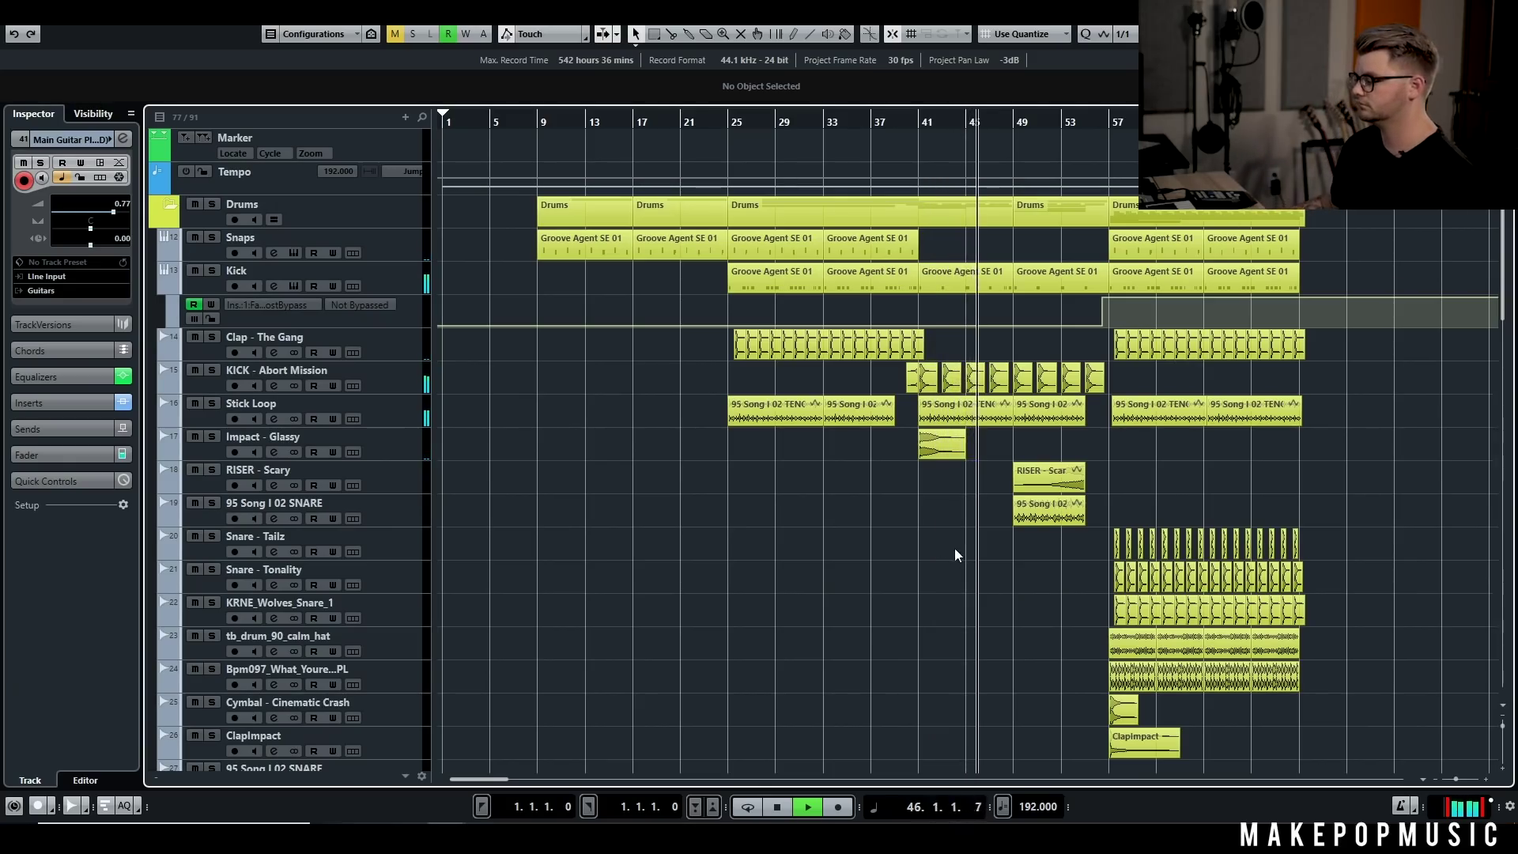
{"action": "scroll", "coordinate": [959, 588], "scroll_direction": "down", "scroll_amount": 5}
{"action": "scroll", "coordinate": [956, 482], "scroll_direction": "down", "scroll_amount": 6}
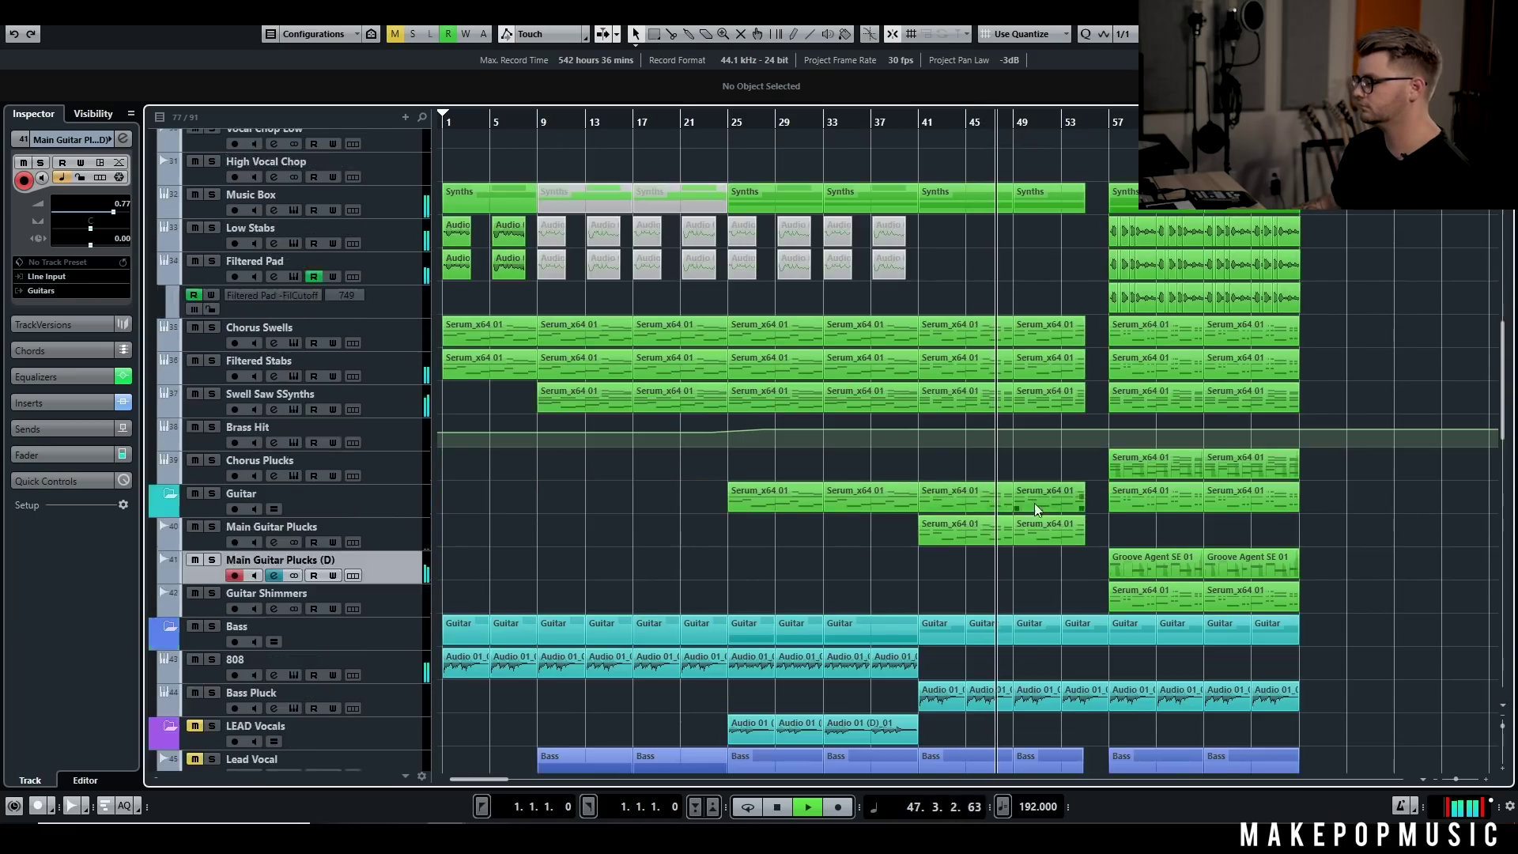
{"action": "scroll", "coordinate": [1398, 420], "scroll_direction": "up", "scroll_amount": 5}
{"action": "scroll", "coordinate": [1399, 418], "scroll_direction": "down", "scroll_amount": 2}
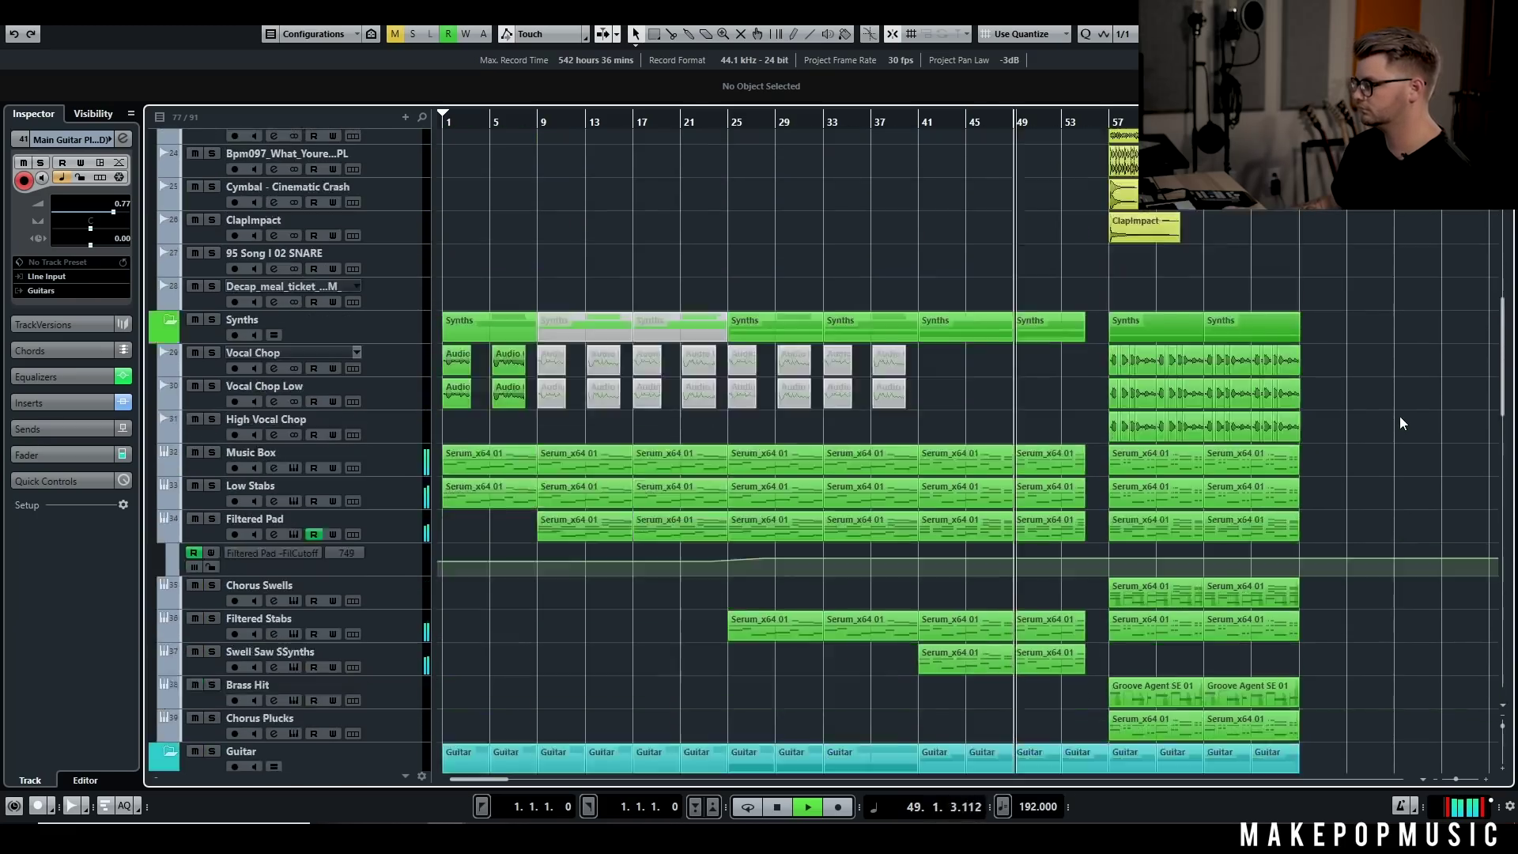
Step: Audition the 95 Song I 02 SNARE track in solo from around bar 50, and release its solo
{"action": "scroll", "coordinate": [1406, 409], "scroll_direction": "up", "scroll_amount": 5}
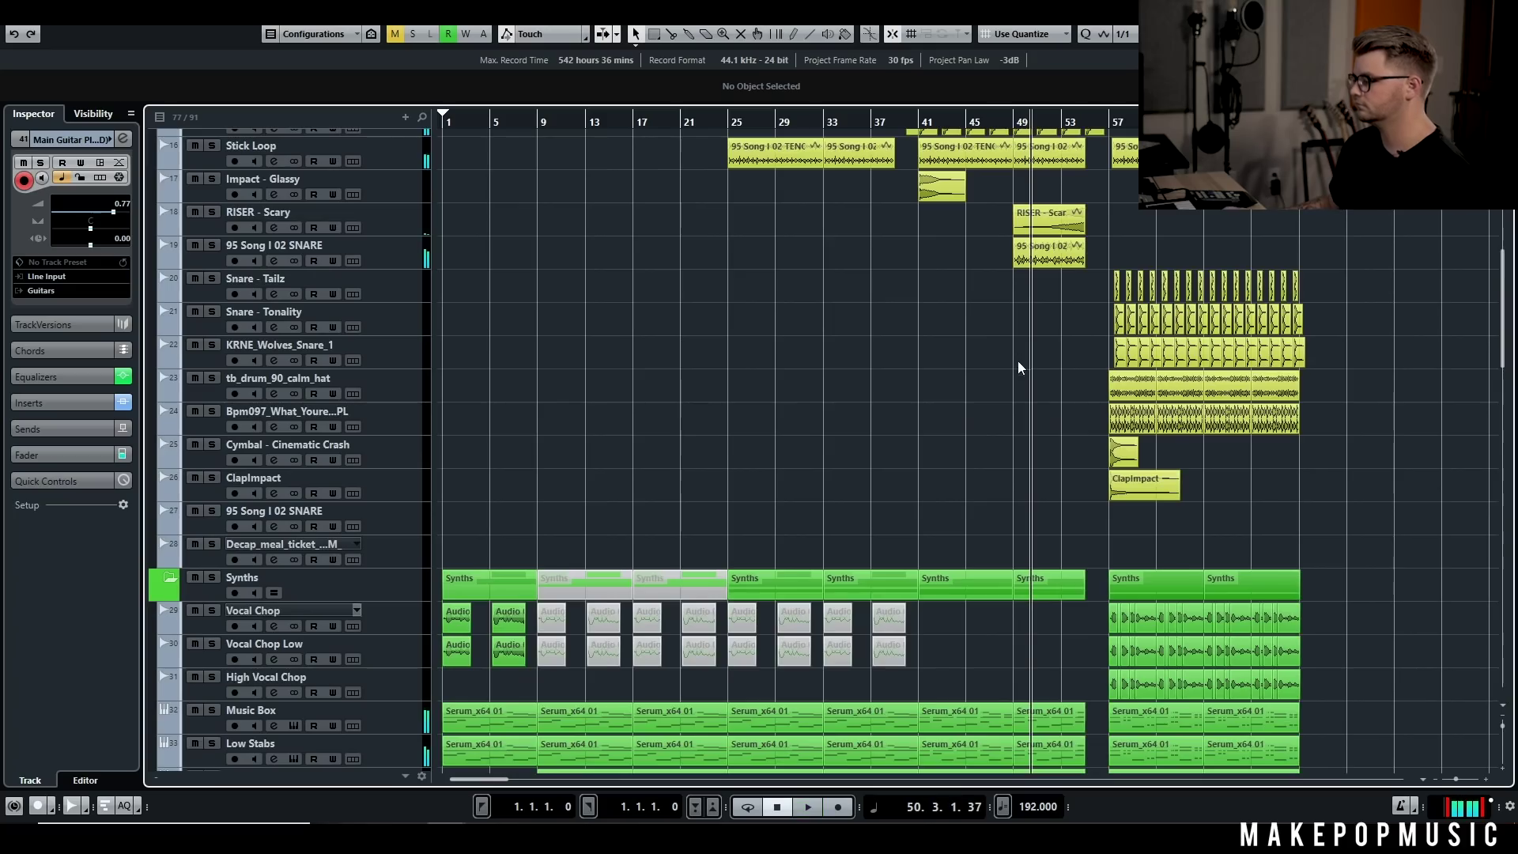
{"action": "scroll", "coordinate": [1028, 358], "scroll_direction": "up", "scroll_amount": 3}
{"action": "scroll", "coordinate": [1034, 576], "scroll_direction": "up", "scroll_amount": 5}
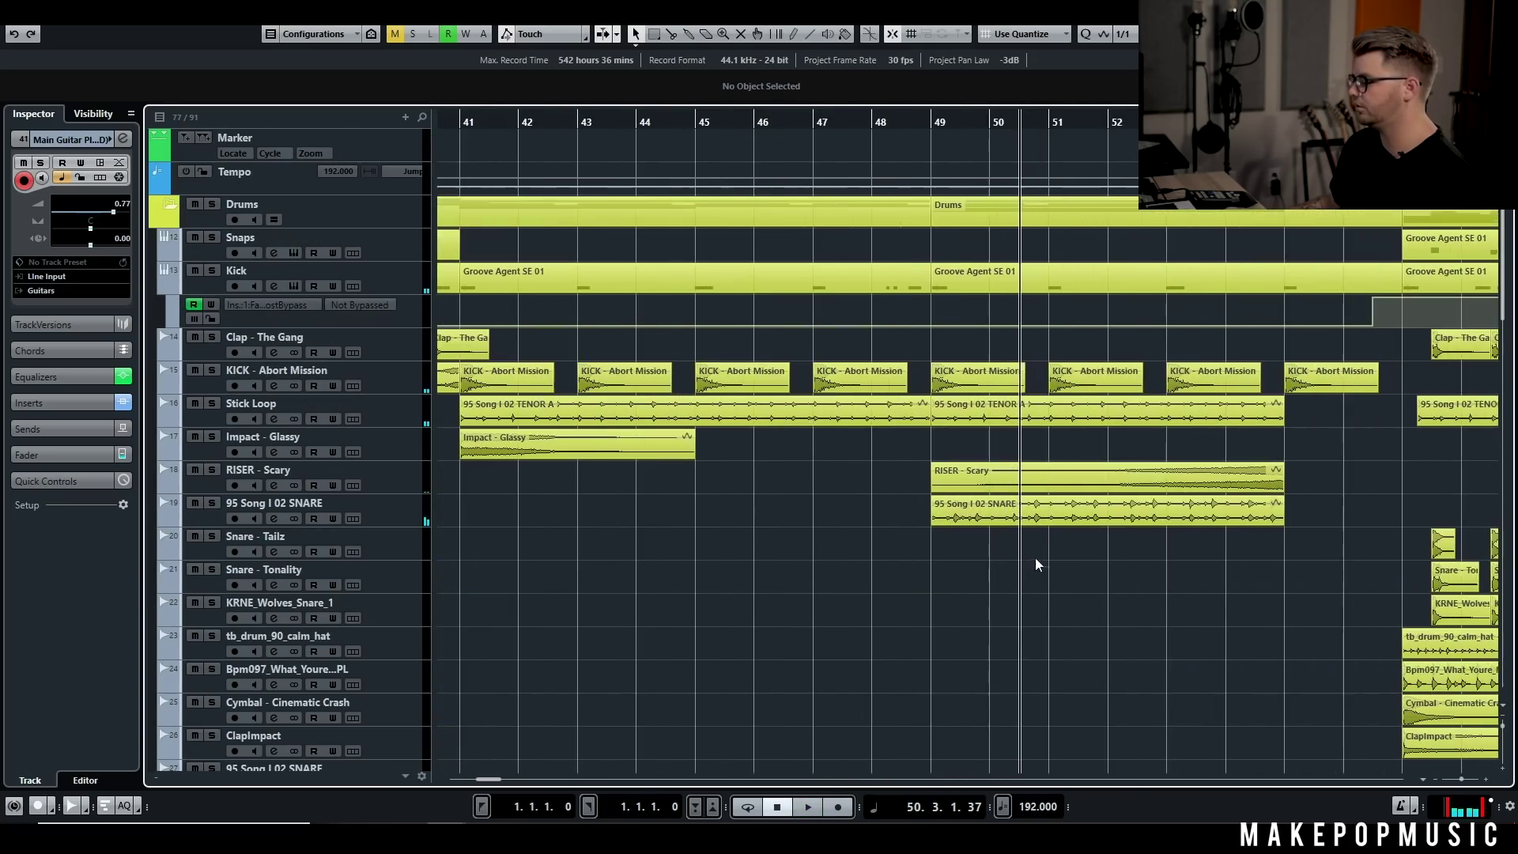
{"action": "key", "text": "space"}
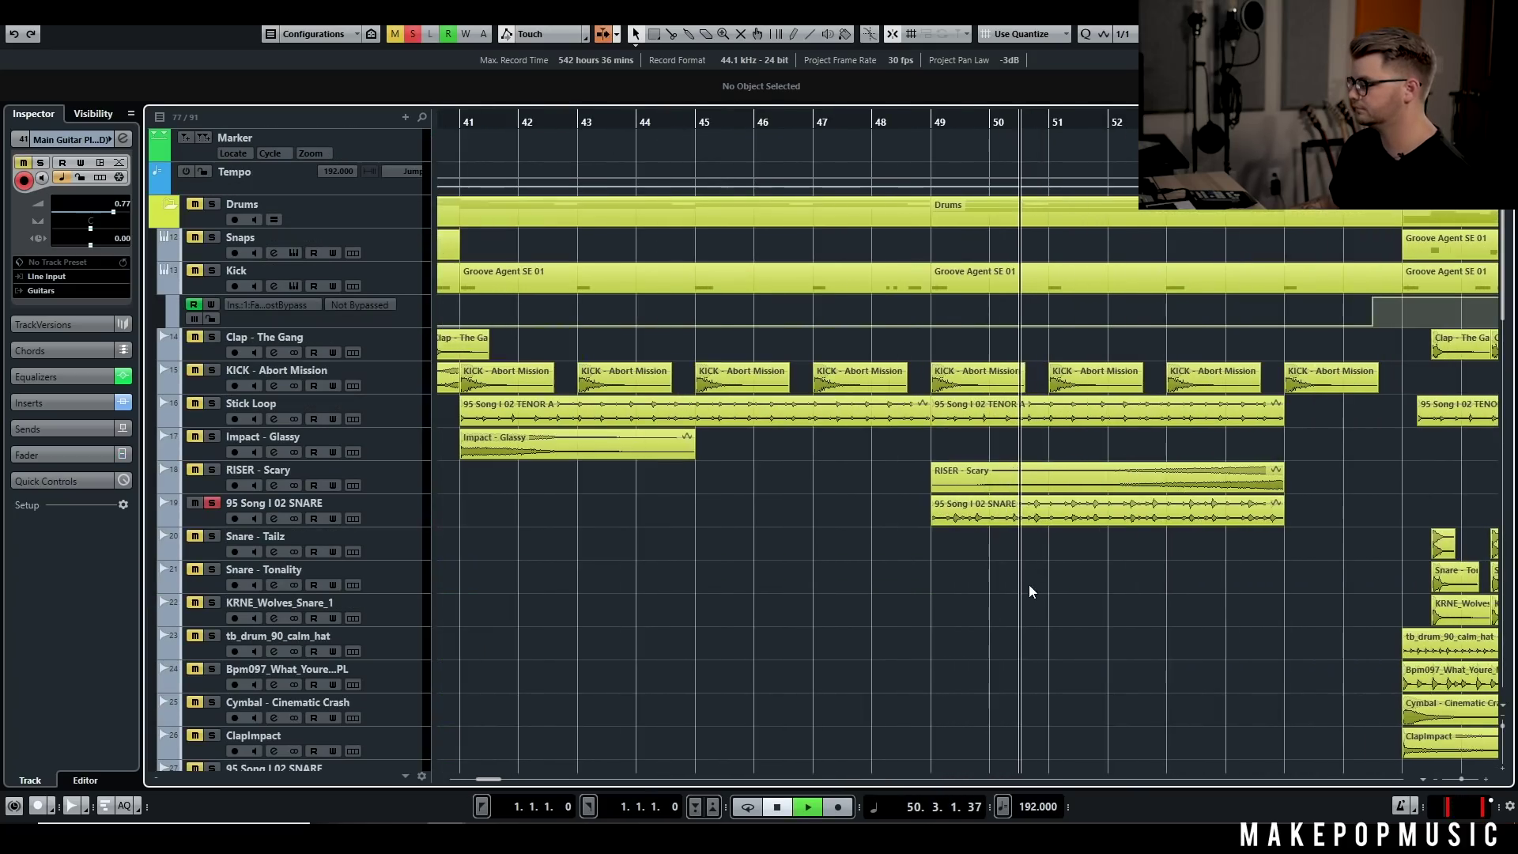
{"action": "key", "text": "space"}
{"action": "left_click", "coordinate": [212, 502]}
{"action": "scroll", "coordinate": [1016, 586], "scroll_direction": "down", "scroll_amount": 5}
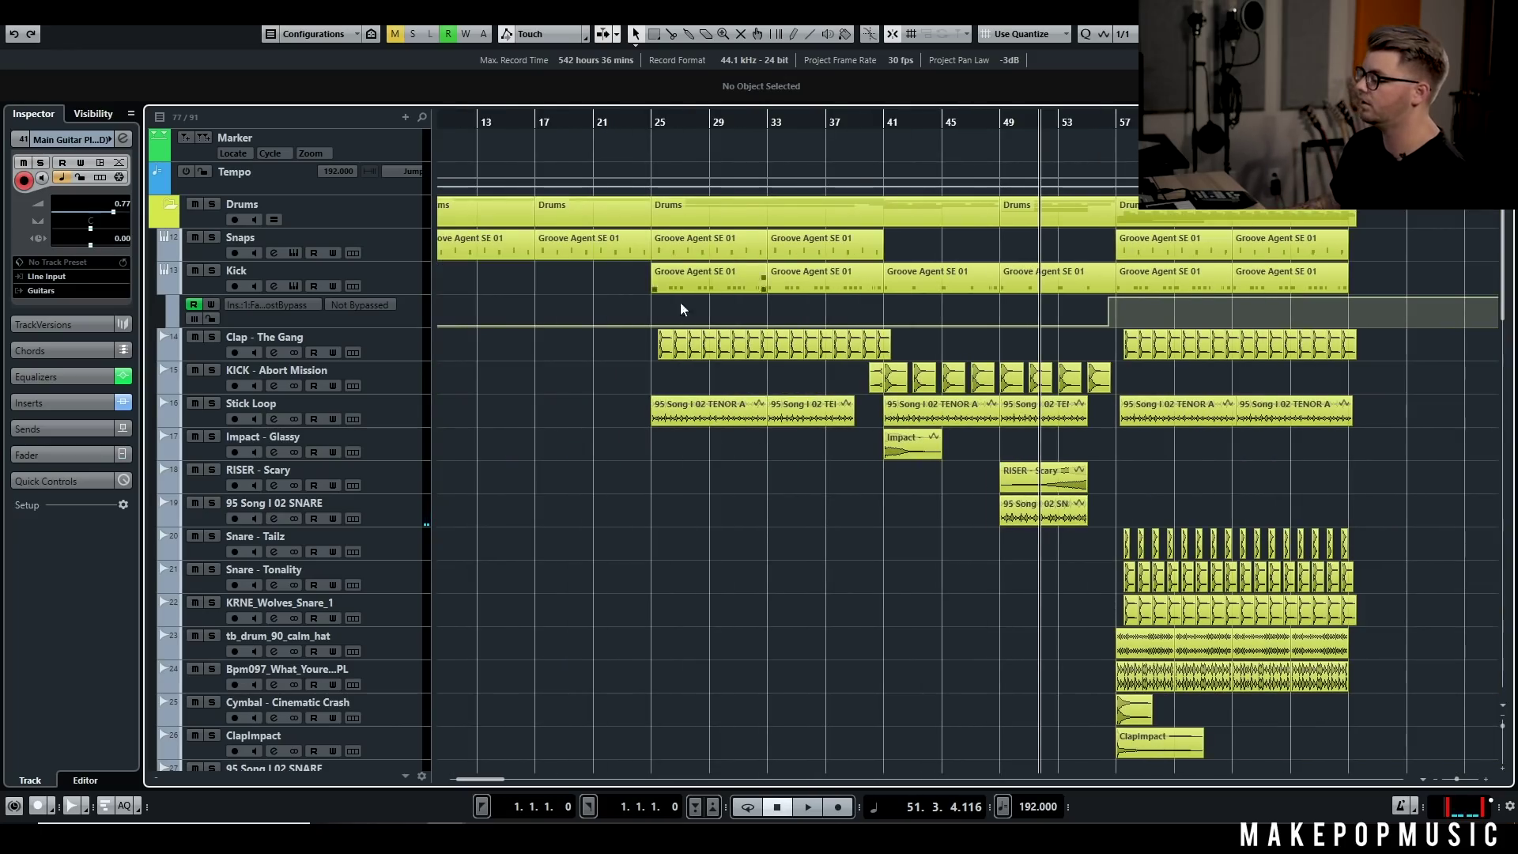
Step: Move the 95 Song I 02 SNARE track directly below Stick Loop and audition the two tracks together in solo
{"action": "left_click_drag", "start_coordinate": [392, 510], "coordinate": [354, 445]}
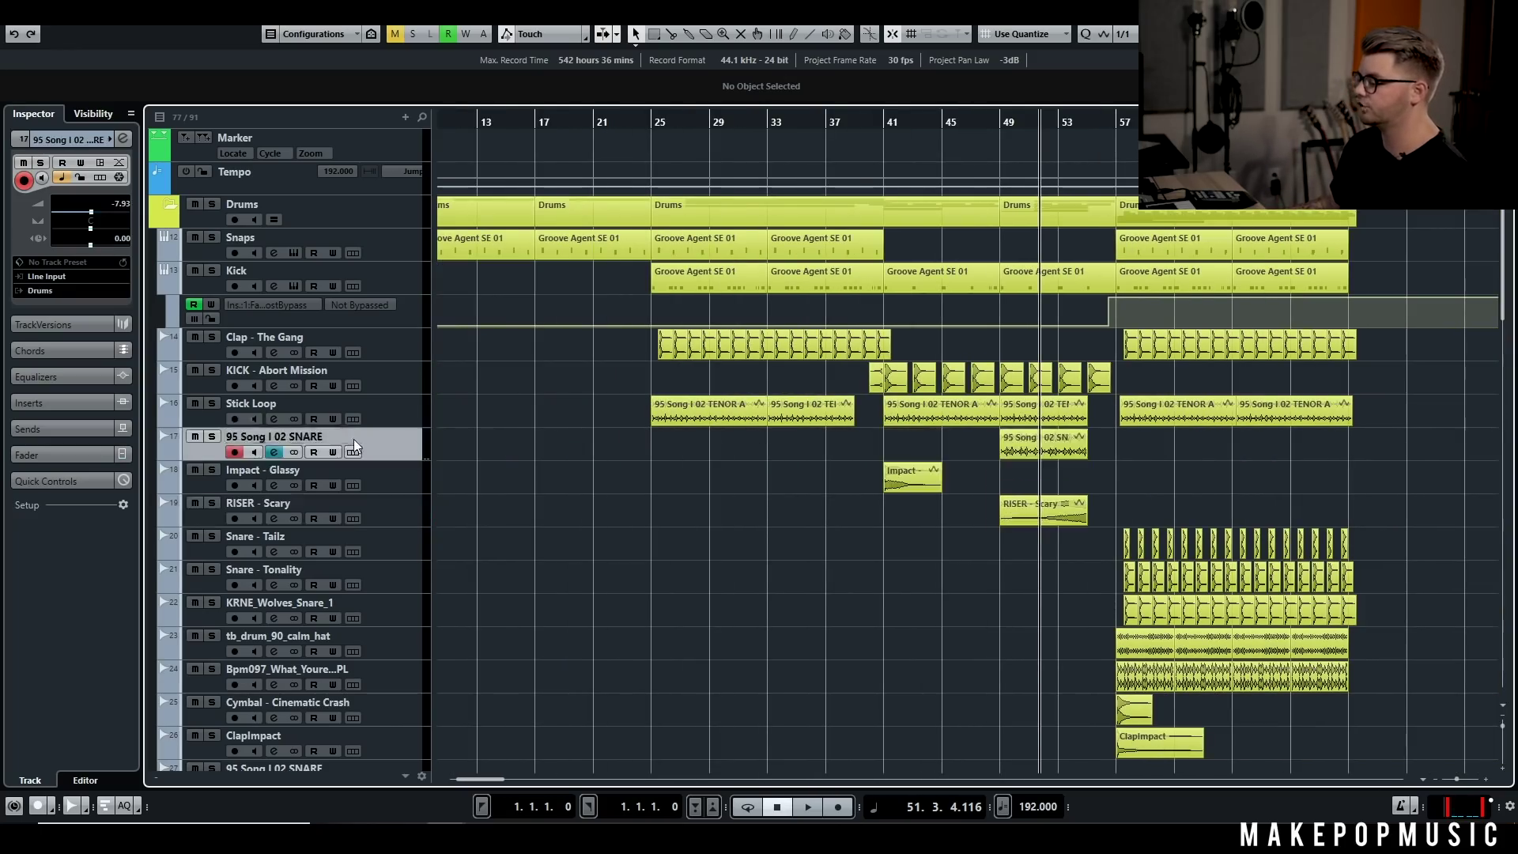
{"action": "left_click", "coordinate": [212, 403]}
{"action": "left_click", "coordinate": [212, 436]}
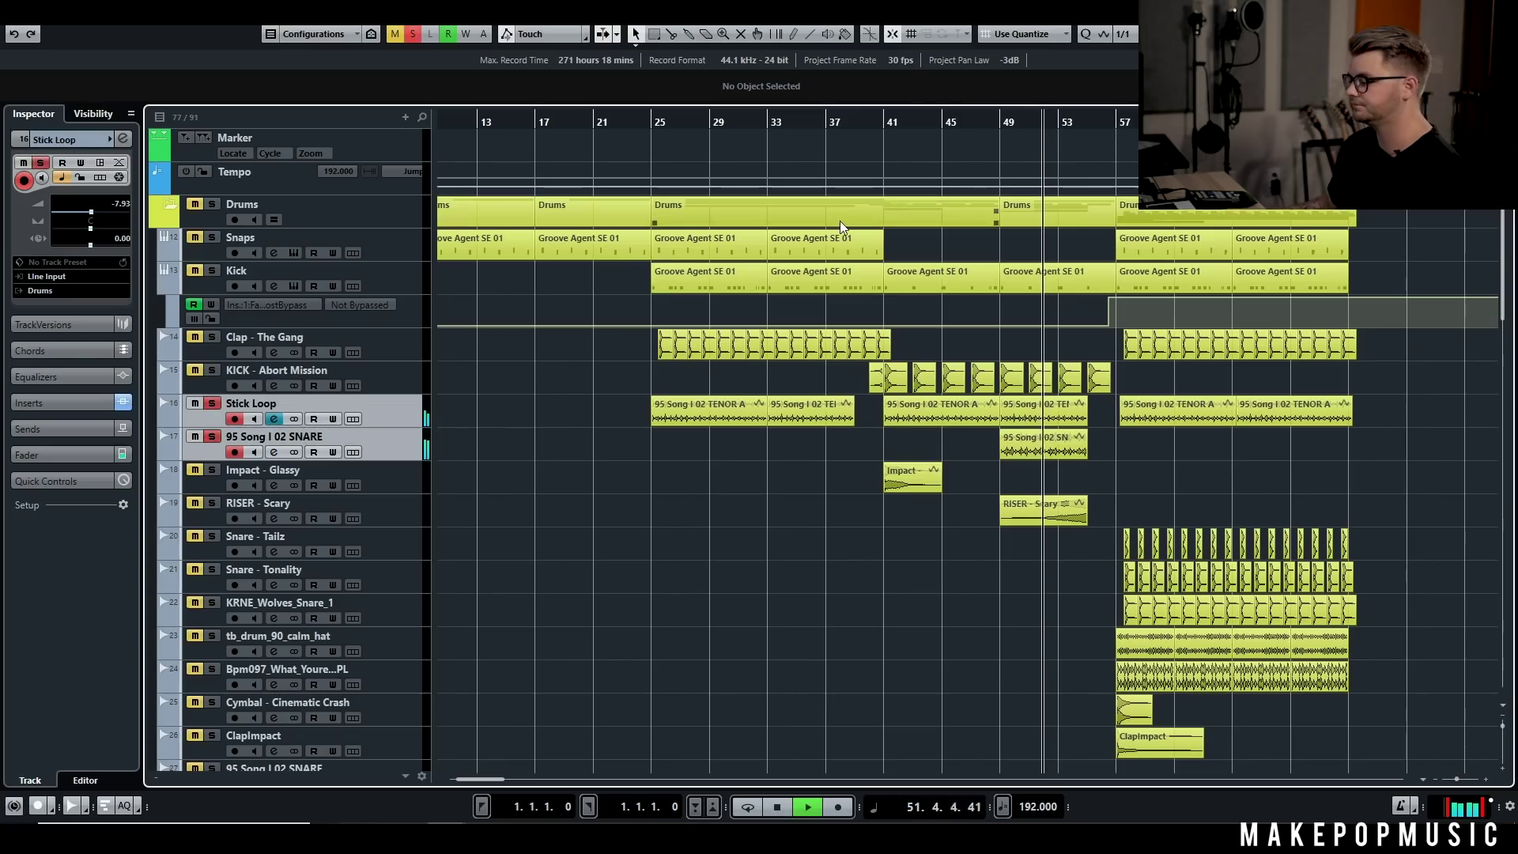
{"action": "key", "text": "space"}
{"action": "left_click", "coordinate": [212, 403]}
{"action": "left_click", "coordinate": [211, 436]}
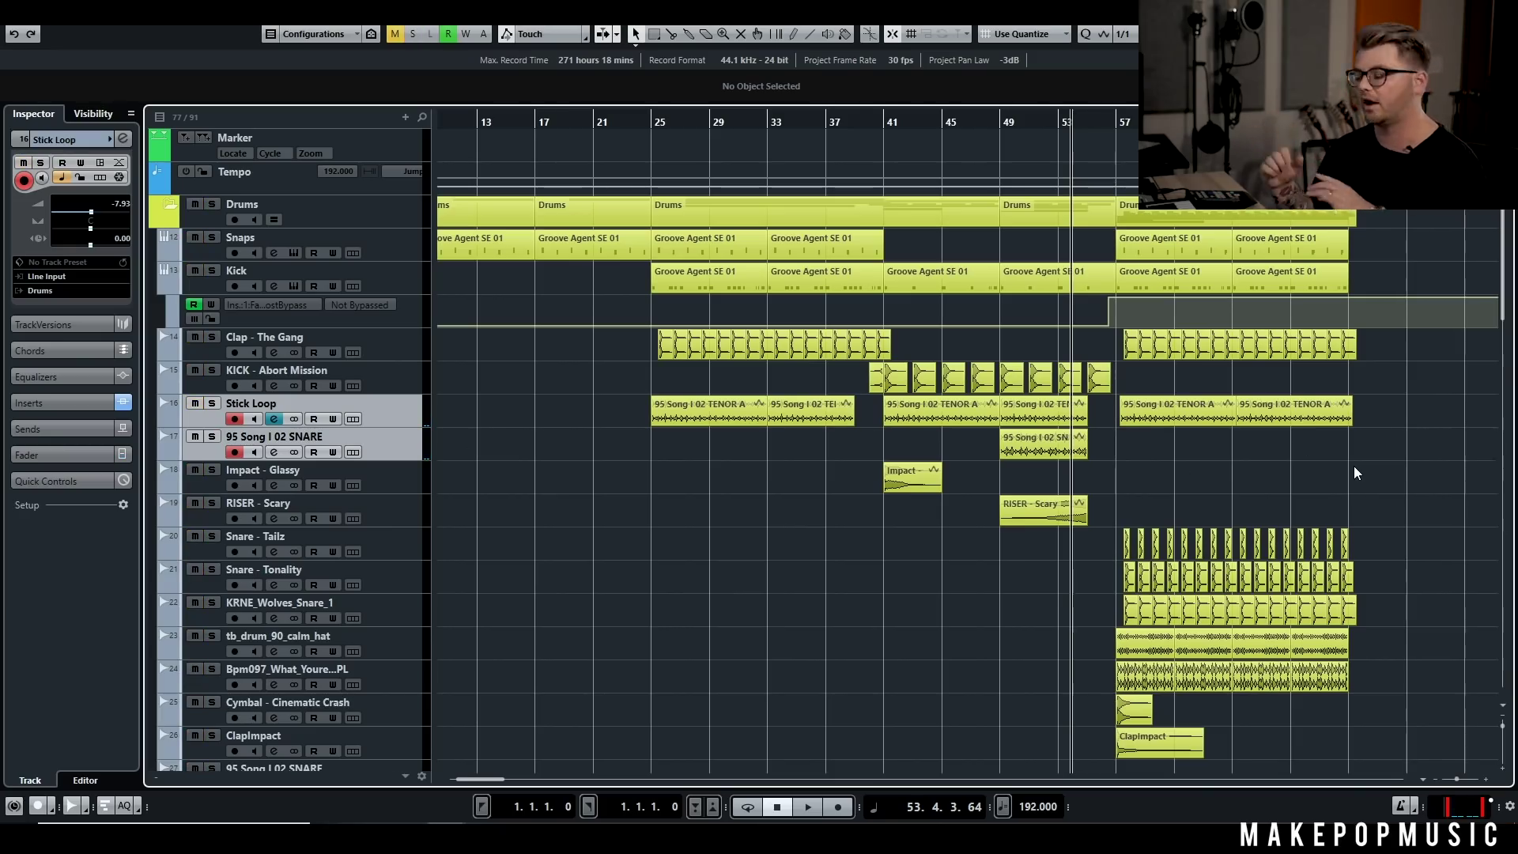
Step: Set the playback position to bar 40 and solo the LEAD Vocals folder
{"action": "key", "text": "g"}
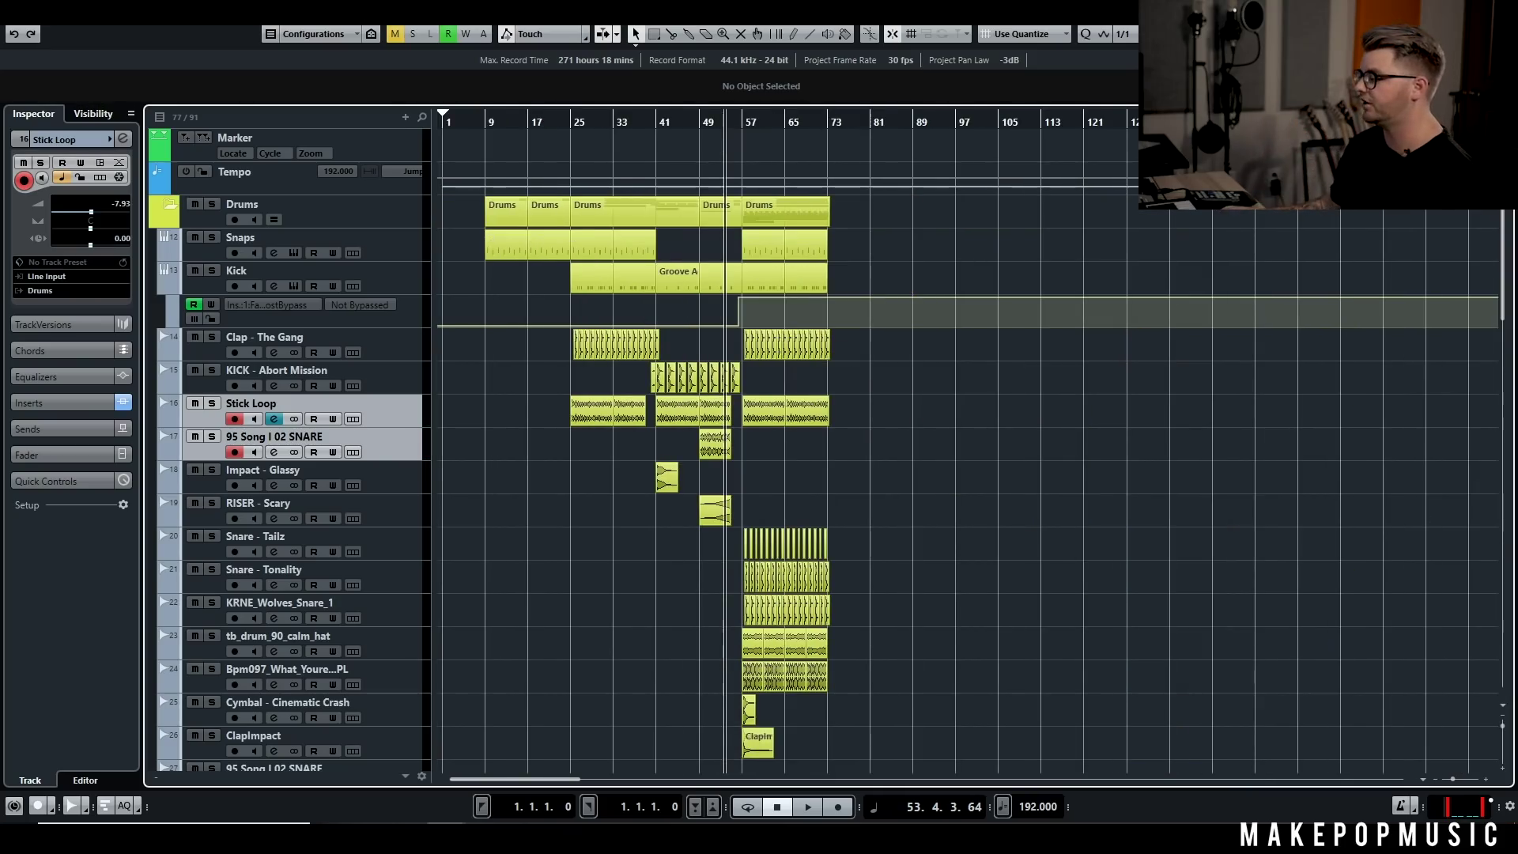
{"action": "scroll", "coordinate": [1238, 446], "scroll_direction": "up", "scroll_amount": 3}
{"action": "scroll", "coordinate": [1065, 420], "scroll_direction": "down", "scroll_amount": 3}
{"action": "scroll", "coordinate": [909, 437], "scroll_direction": "left", "scroll_amount": 10}
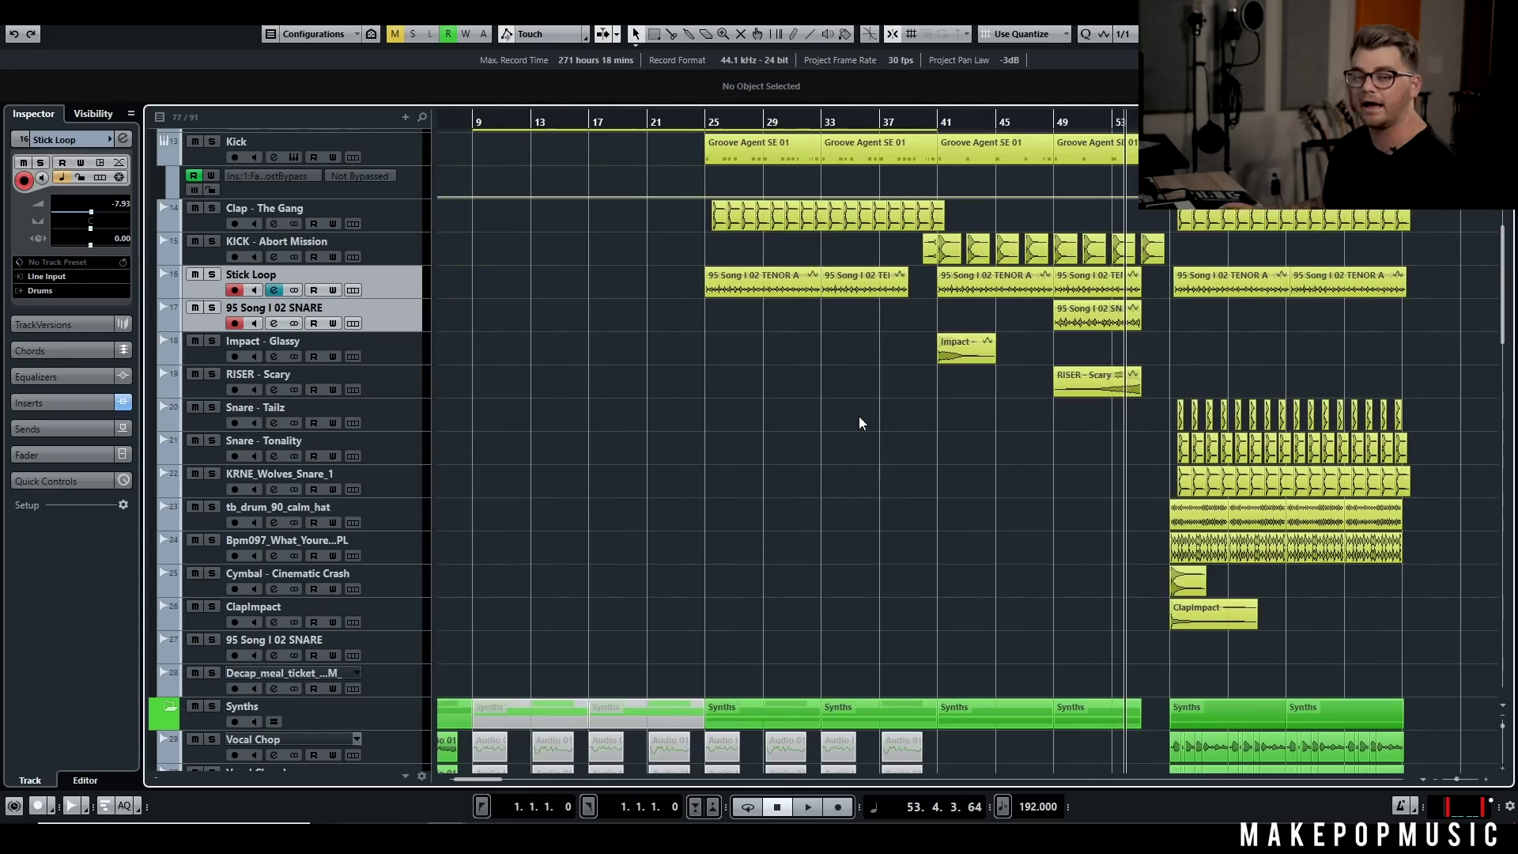
{"action": "left_click", "coordinate": [922, 126]}
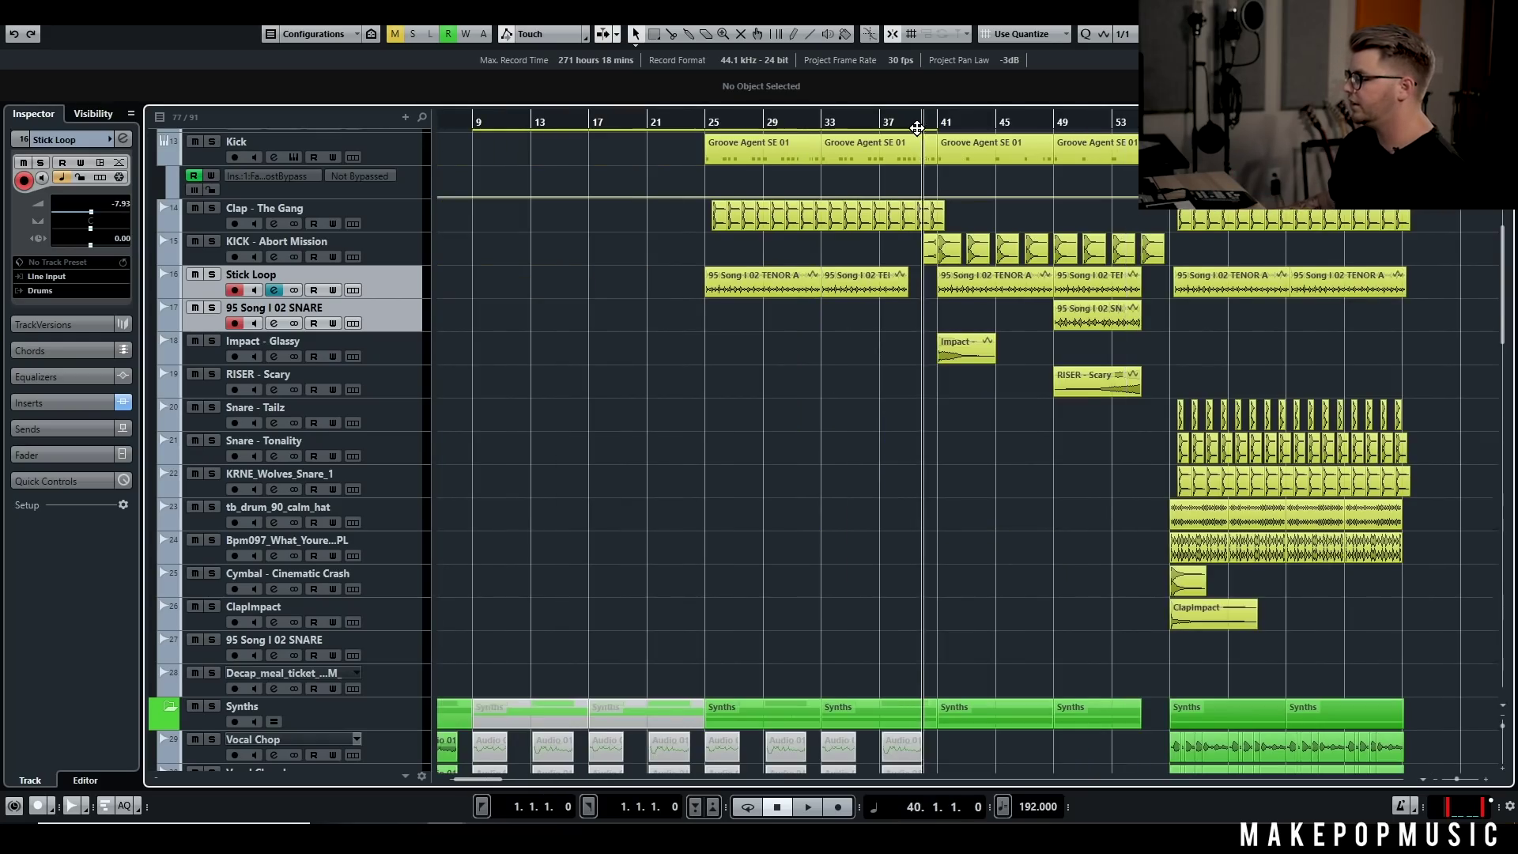
{"action": "scroll", "coordinate": [946, 306], "scroll_direction": "down", "scroll_amount": 5}
{"action": "scroll", "coordinate": [949, 311], "scroll_direction": "down", "scroll_amount": 6}
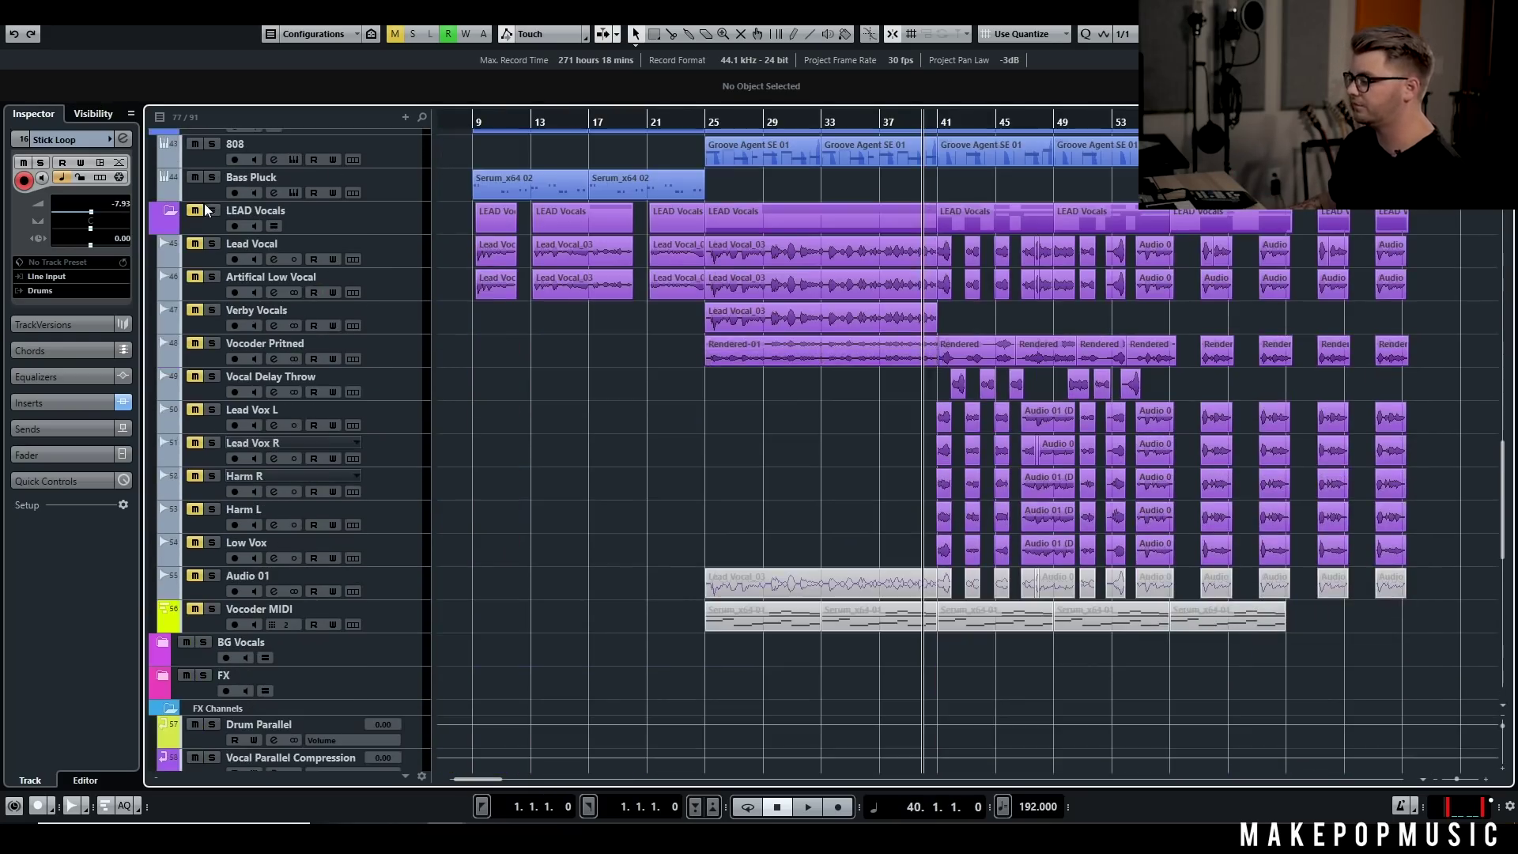
{"action": "left_click", "coordinate": [207, 210]}
Step: Go through the lead vocal layers one by one, from Lead Vocal through the vocoder, doubles and harmonies to Low Vox
{"action": "left_click", "coordinate": [386, 252]}
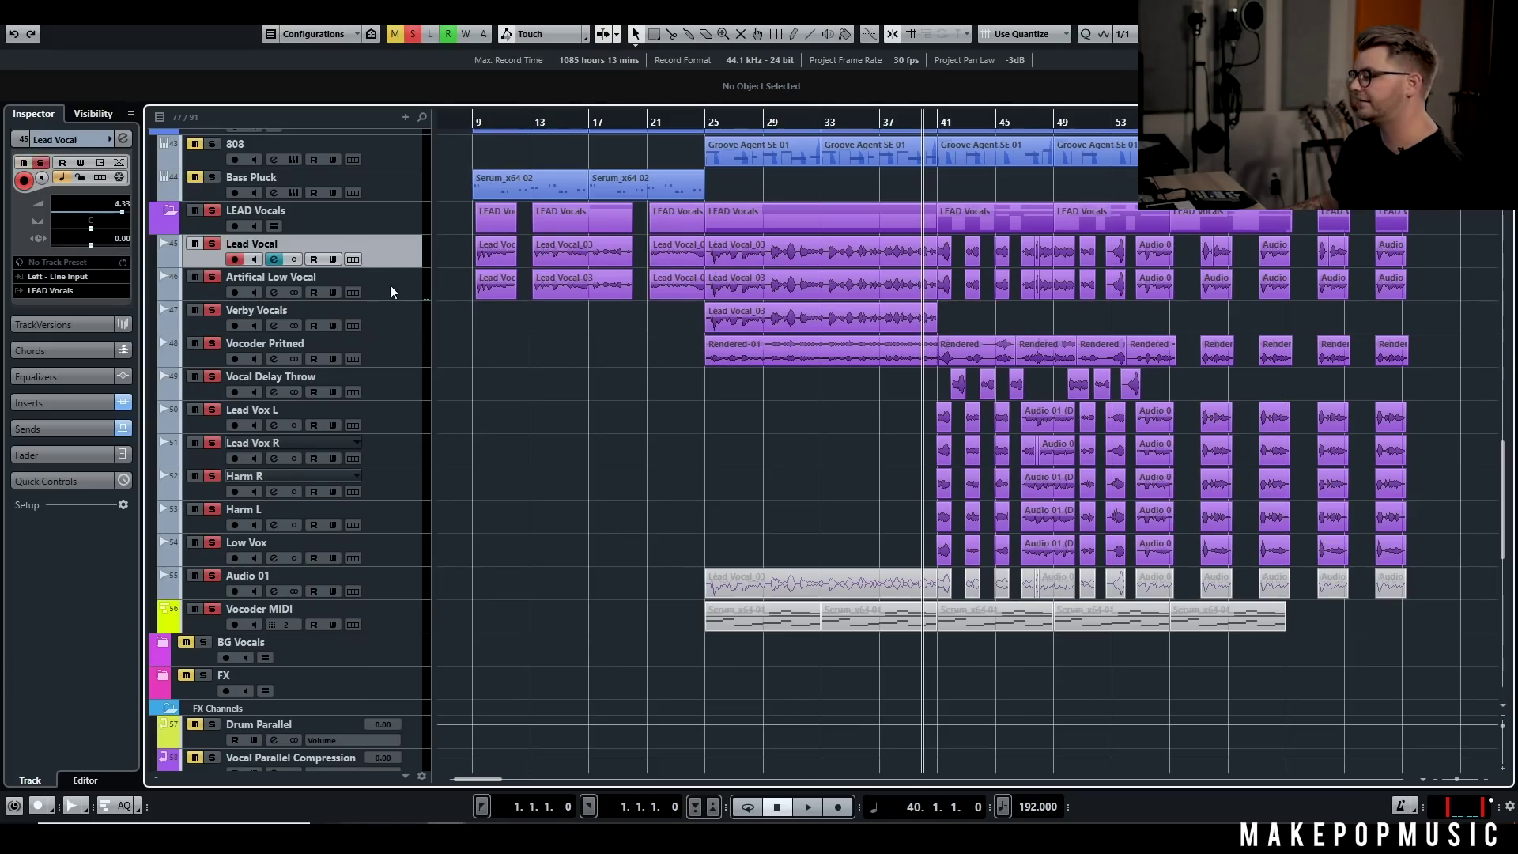
{"action": "left_click", "coordinate": [391, 291]}
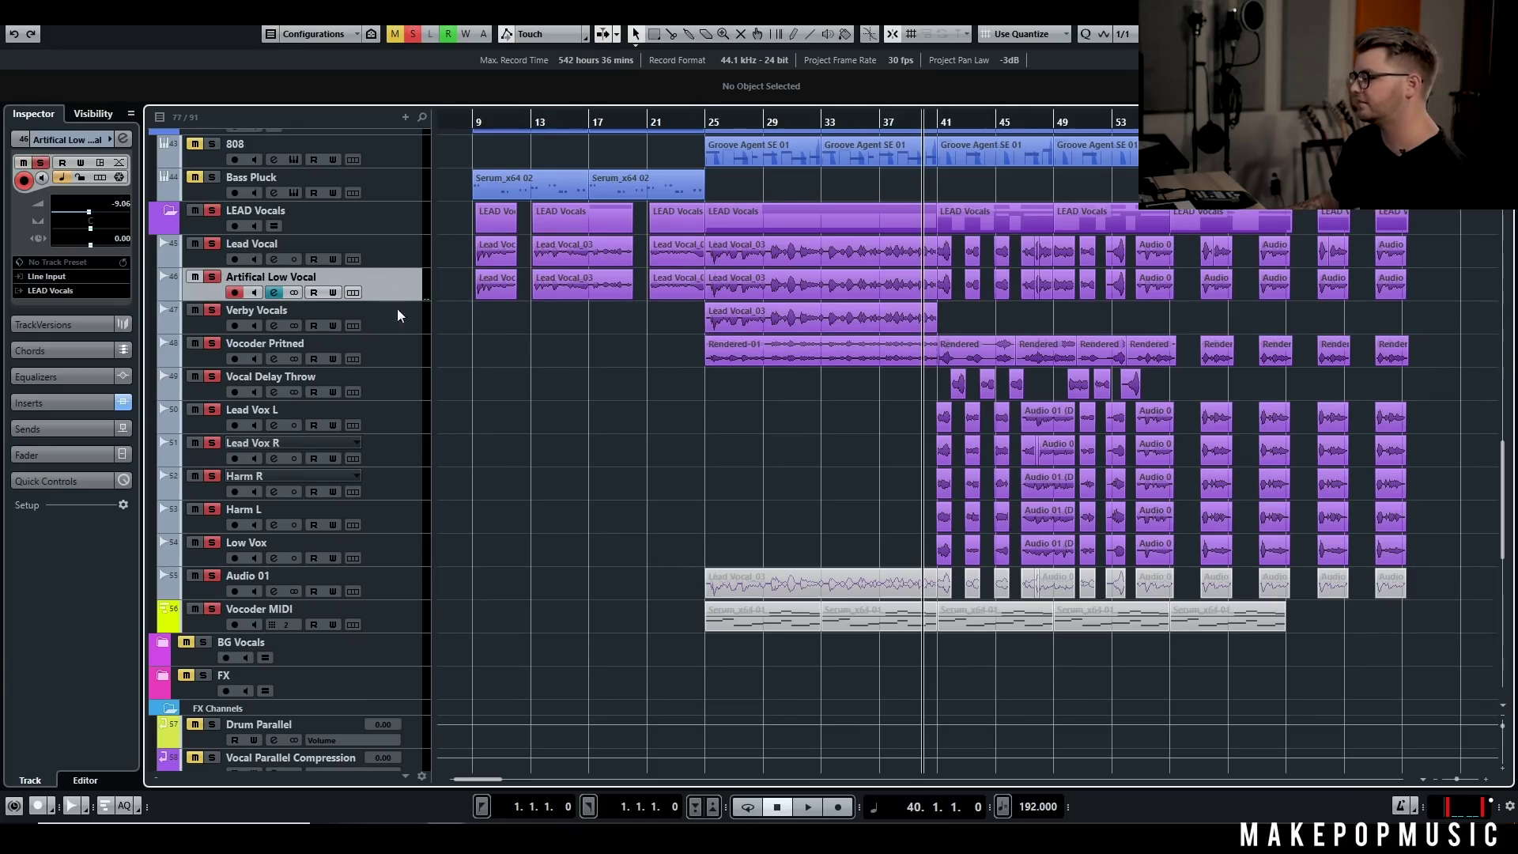
{"action": "left_click", "coordinate": [401, 362]}
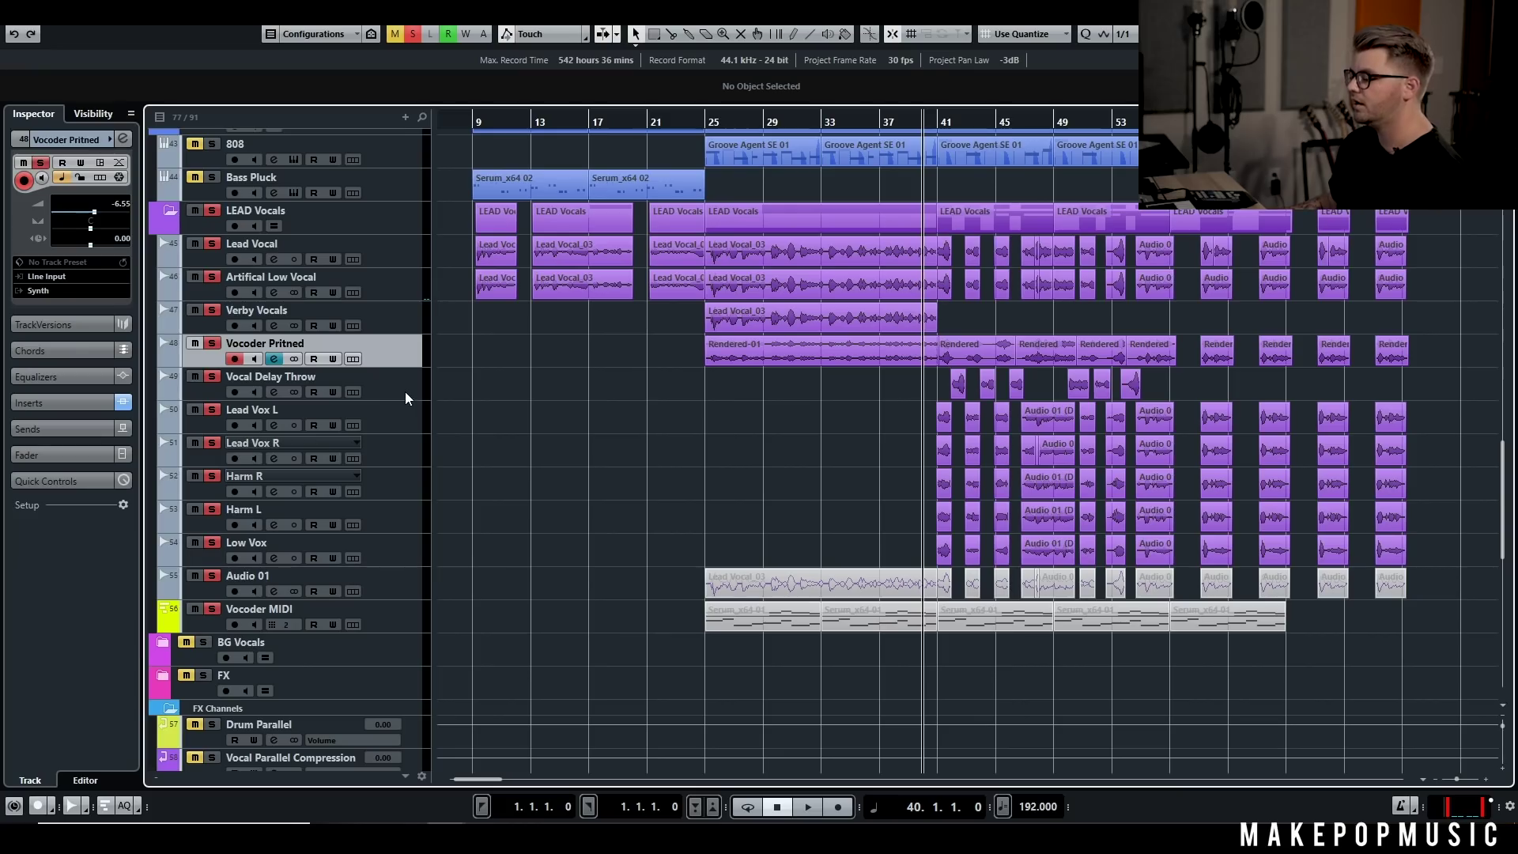
{"action": "left_click", "coordinate": [401, 427]}
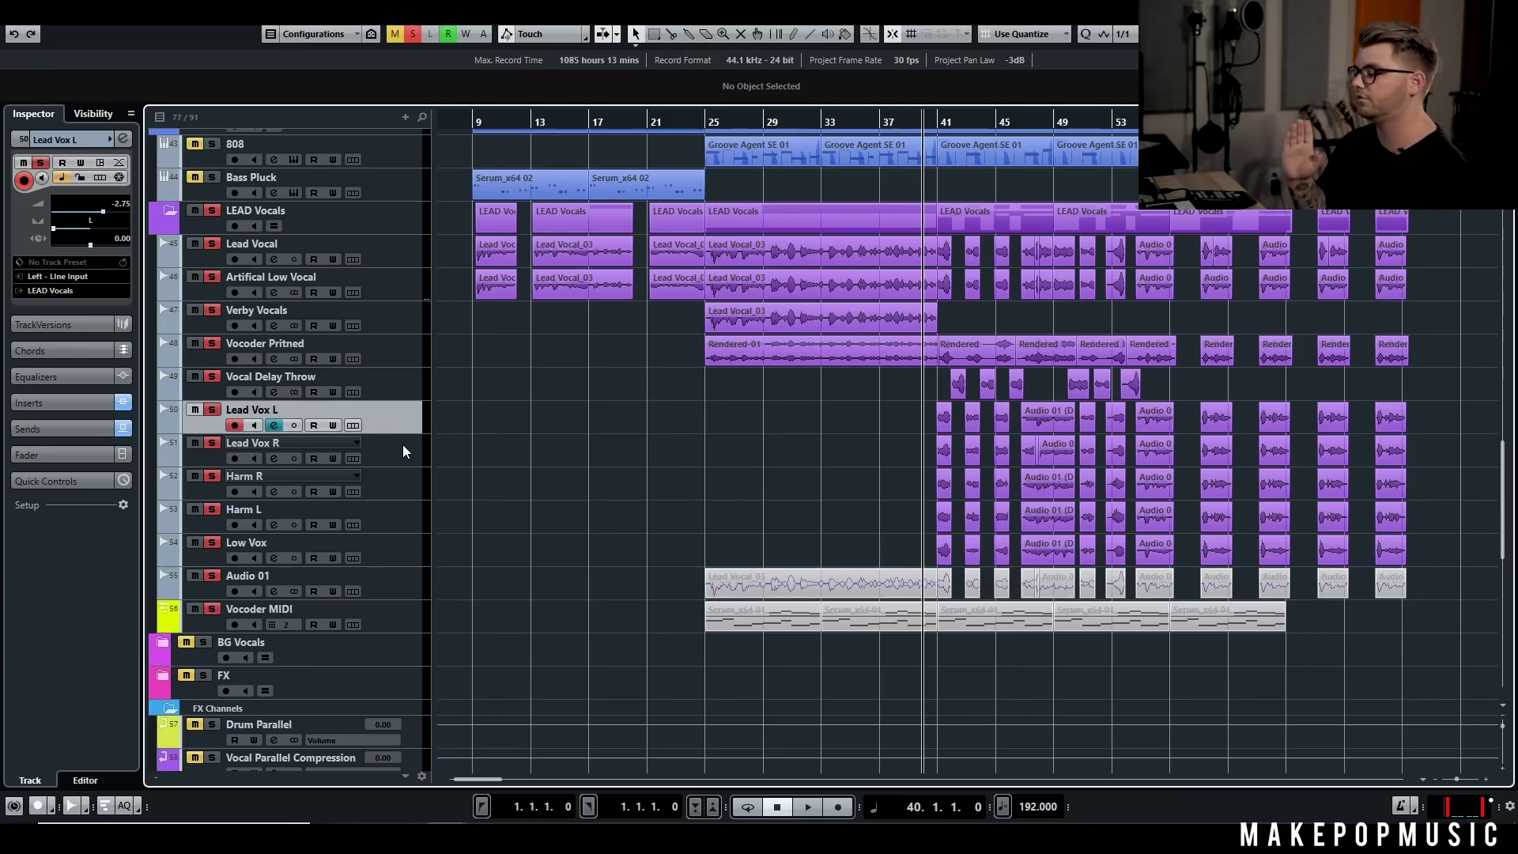
{"action": "left_click", "coordinate": [394, 490]}
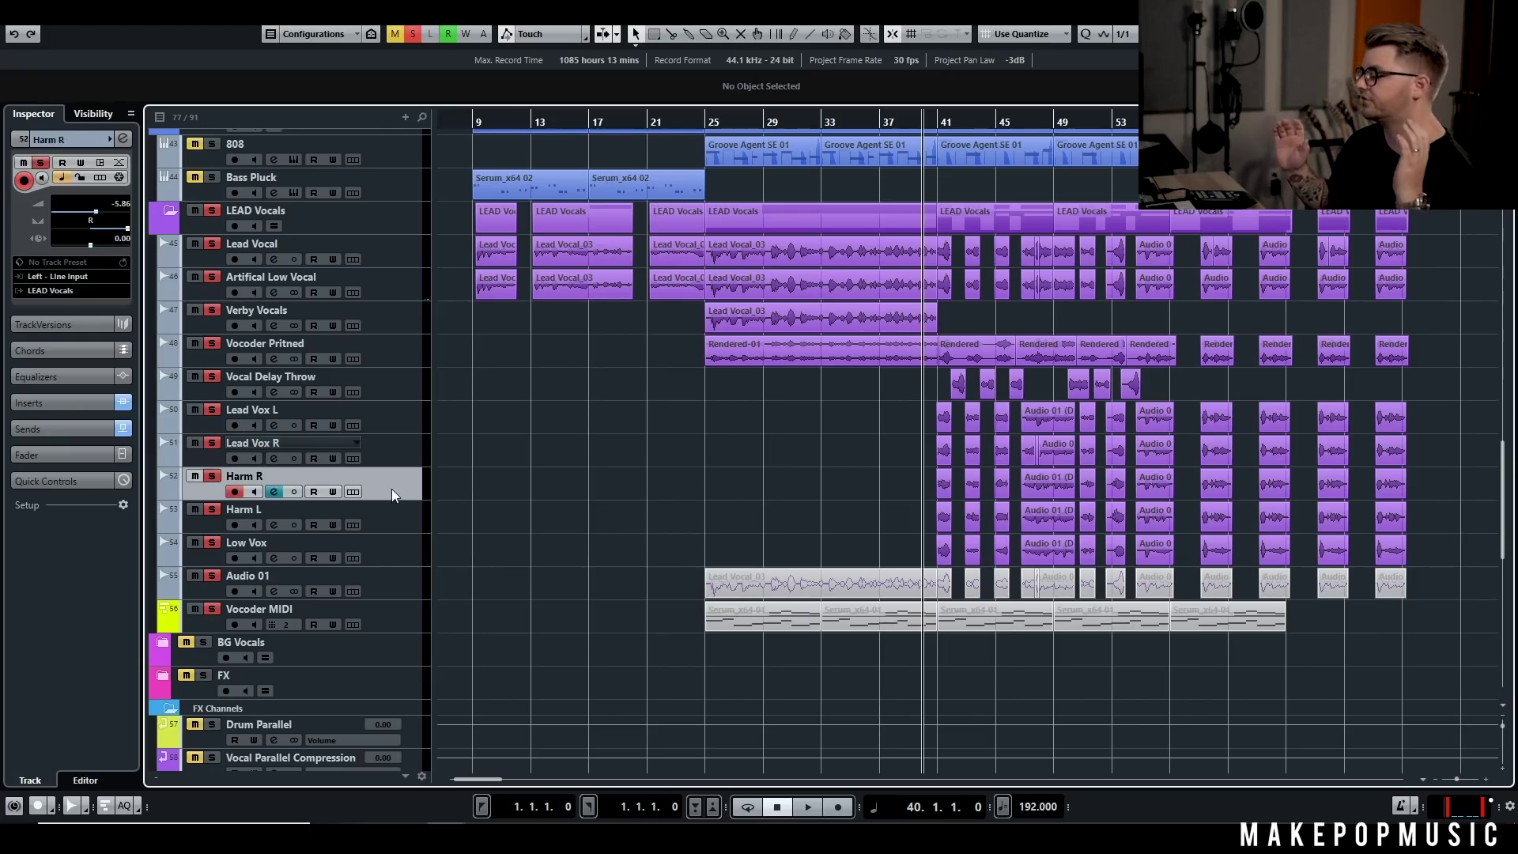
{"action": "left_click", "coordinate": [417, 545]}
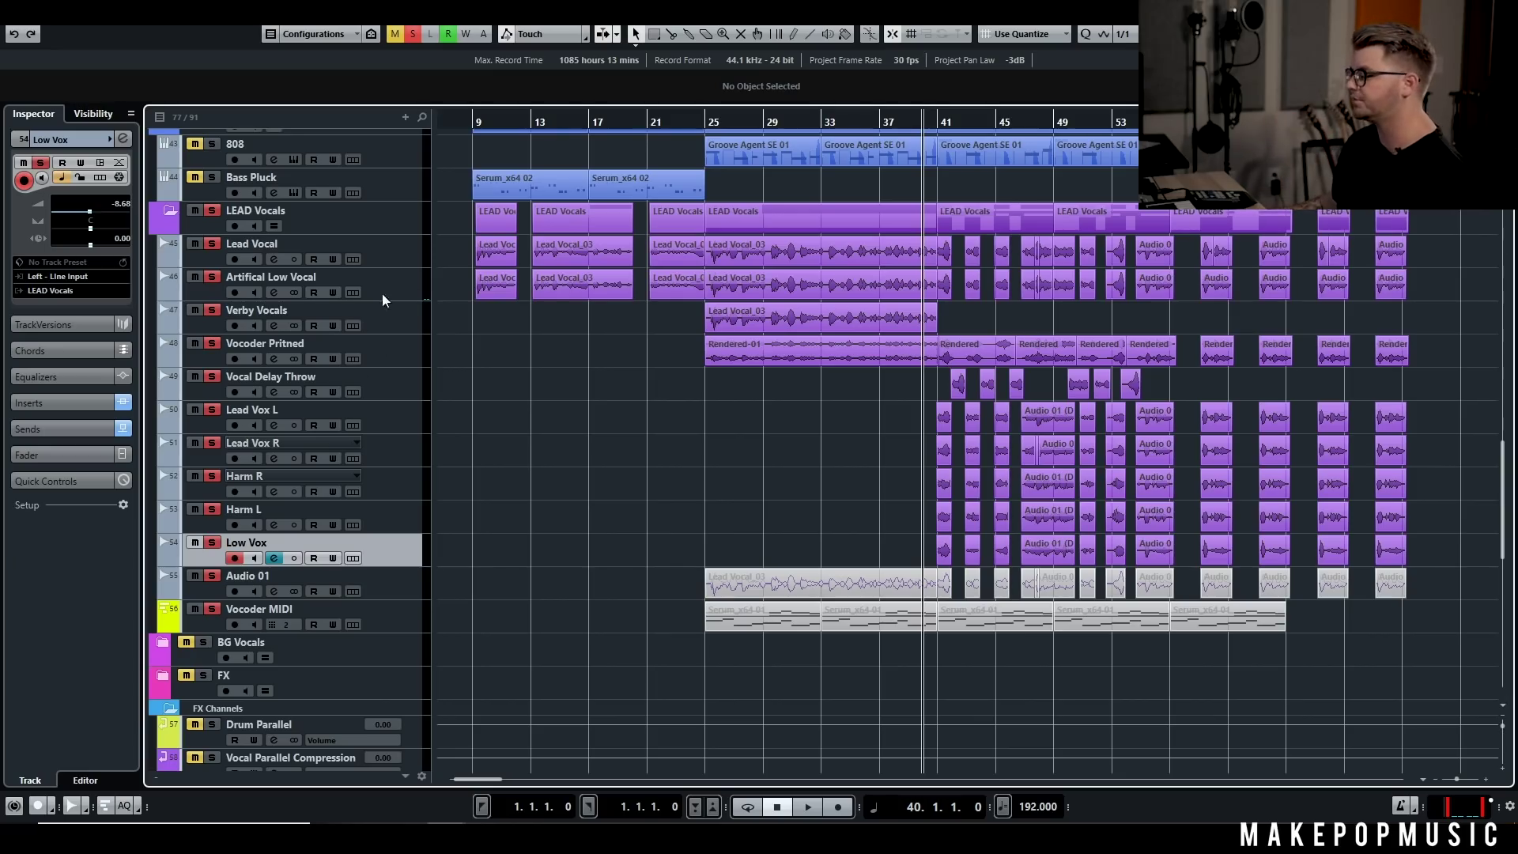
Step: Review the insert effects in the Vocal Delay Throw track's channel settings, and close them
{"action": "left_click", "coordinate": [375, 387]}
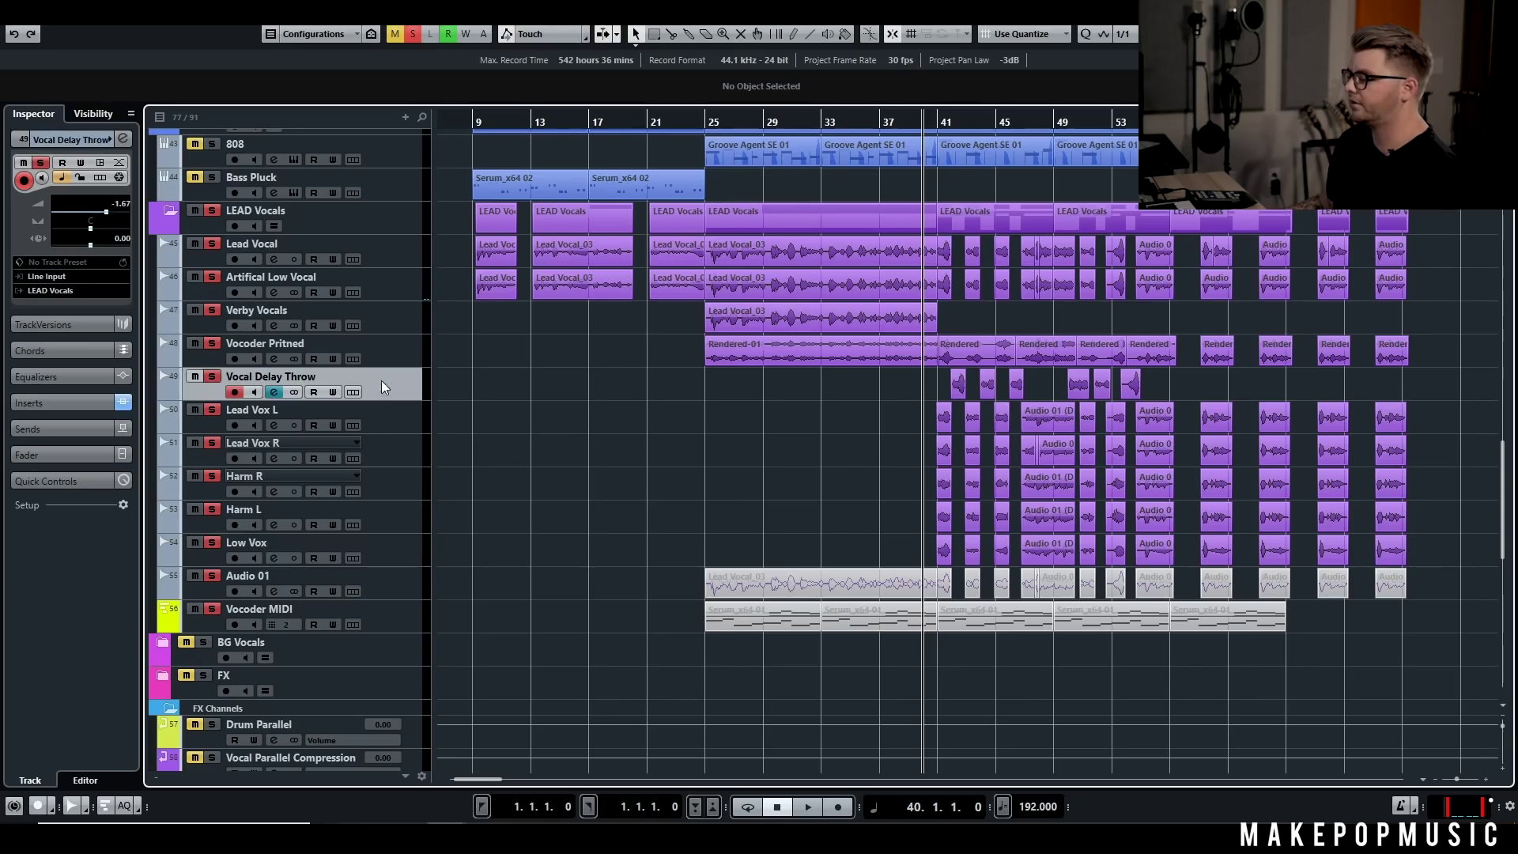
{"action": "left_click", "coordinate": [273, 392]}
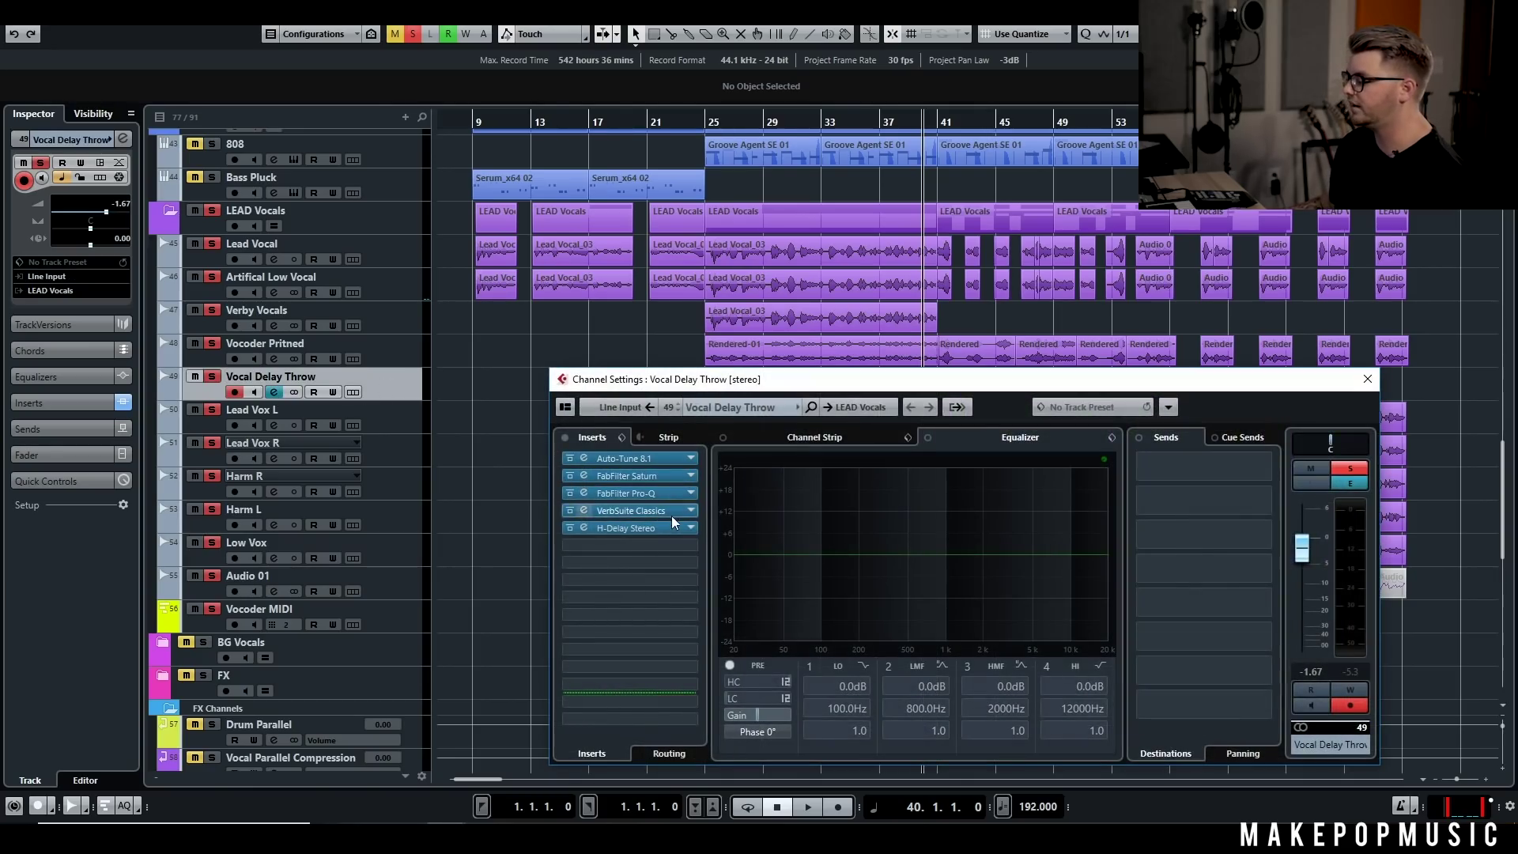
{"action": "left_click", "coordinate": [1367, 379]}
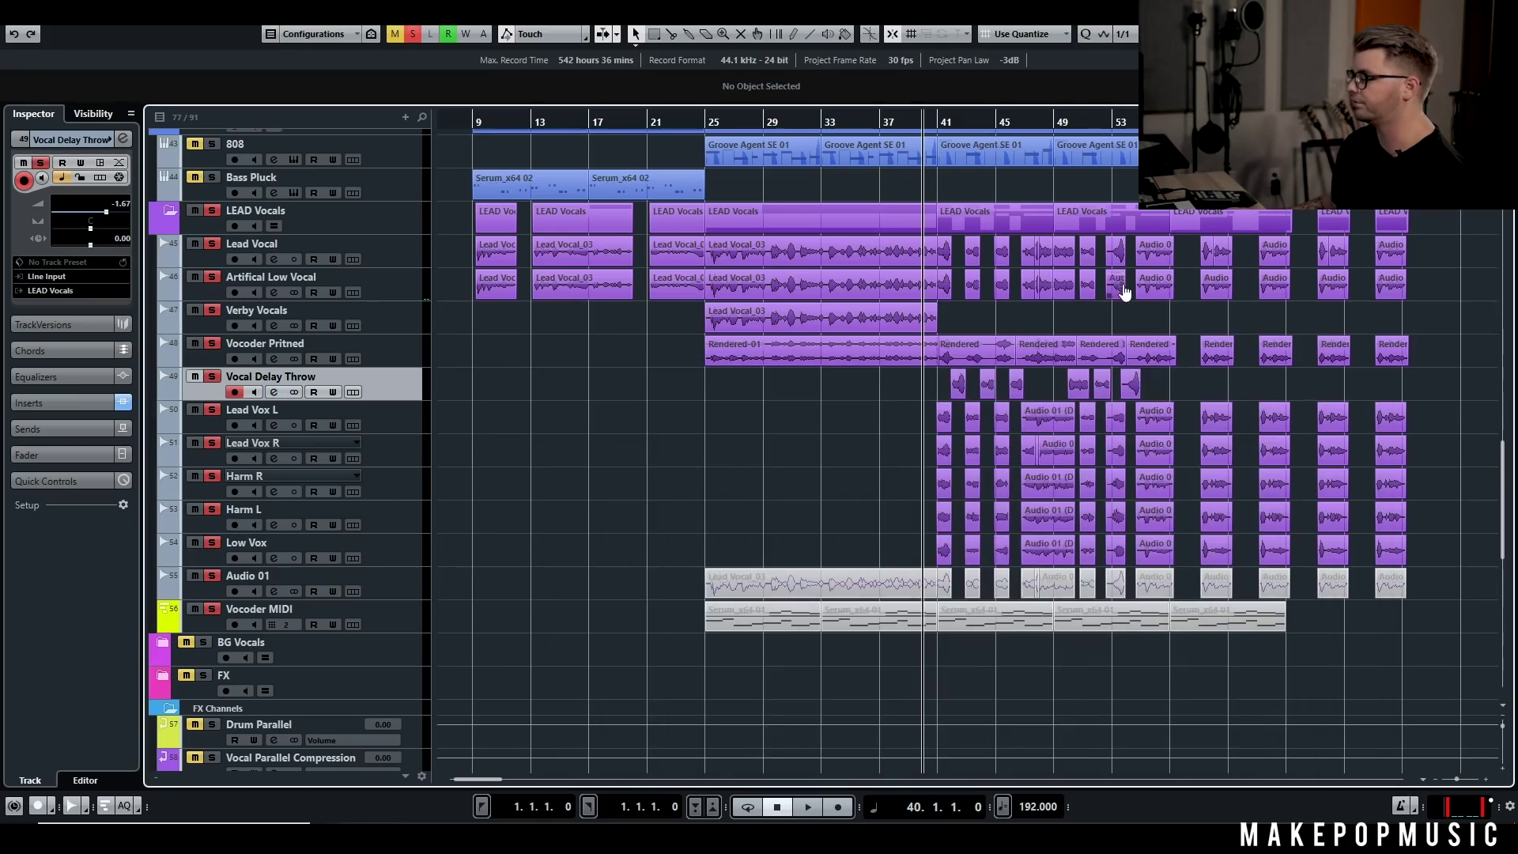
Step: Play the soloed lead vocals from bar 40, and clear all solos
{"action": "key", "text": "space"}
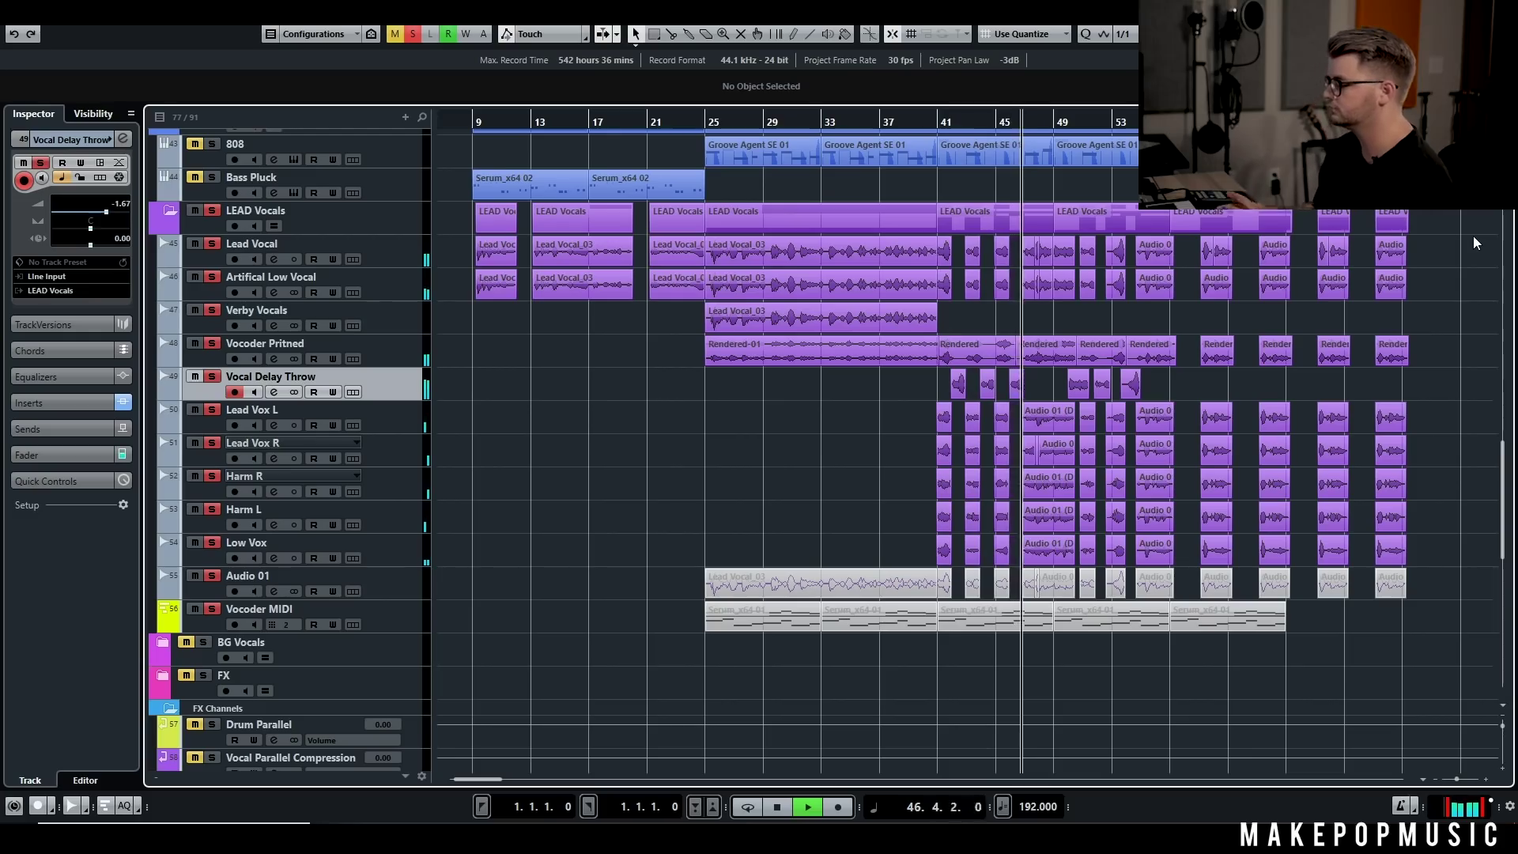
{"action": "key", "text": "space"}
{"action": "left_click", "coordinate": [414, 37]}
Step: Play the full arrangement from bar 37 to bar 55 while viewing the synth and guitar tracks
{"action": "left_click", "coordinate": [876, 126]}
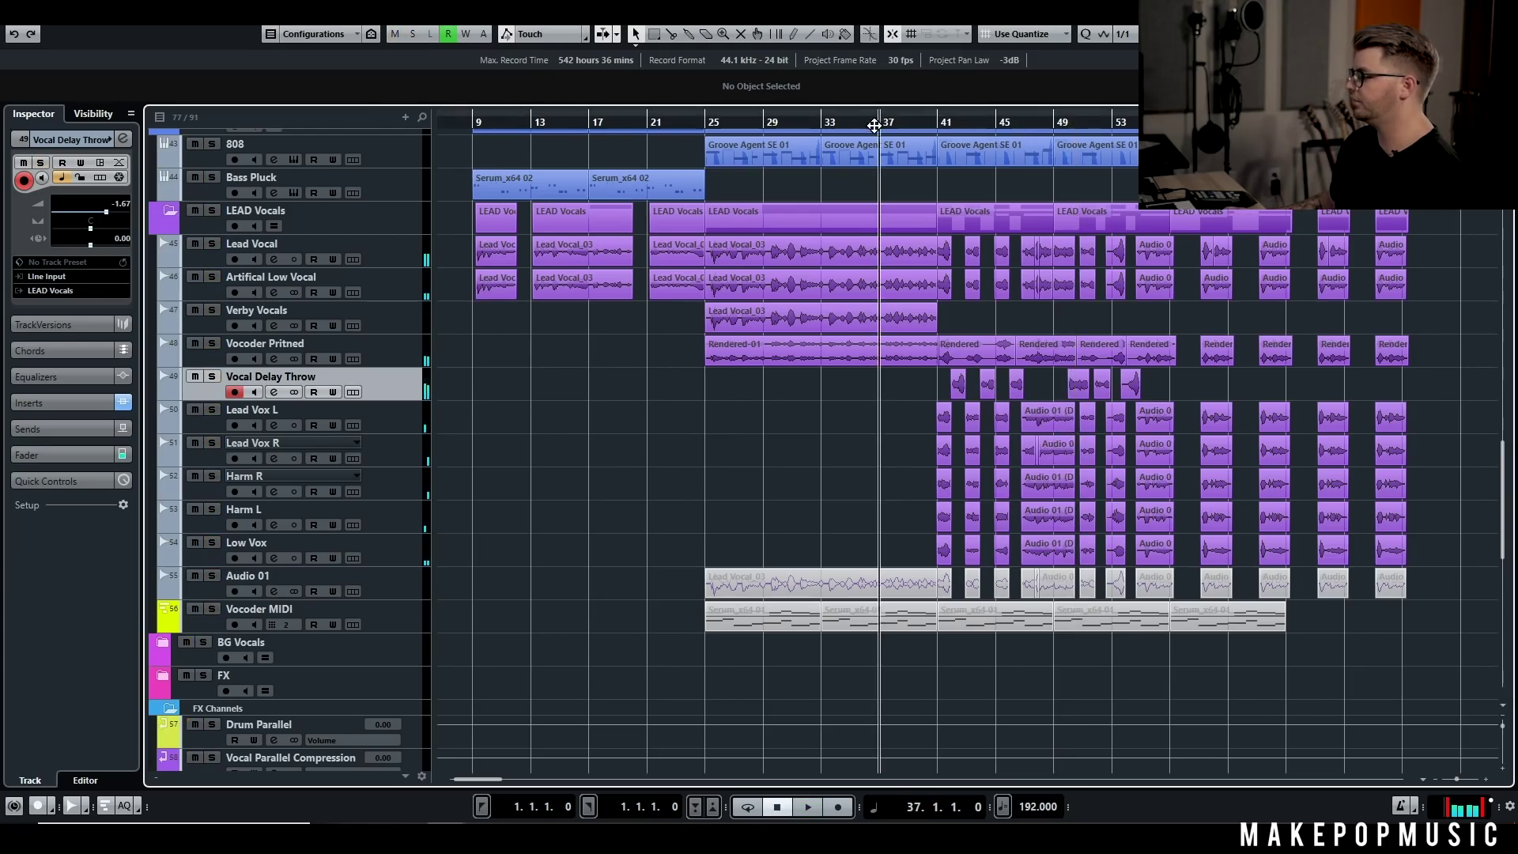
{"action": "scroll", "coordinate": [972, 211], "scroll_direction": "up", "scroll_amount": 2}
{"action": "key", "text": "space"}
{"action": "scroll", "coordinate": [982, 209], "scroll_direction": "up", "scroll_amount": 3}
{"action": "scroll", "coordinate": [996, 205], "scroll_direction": "up", "scroll_amount": 8}
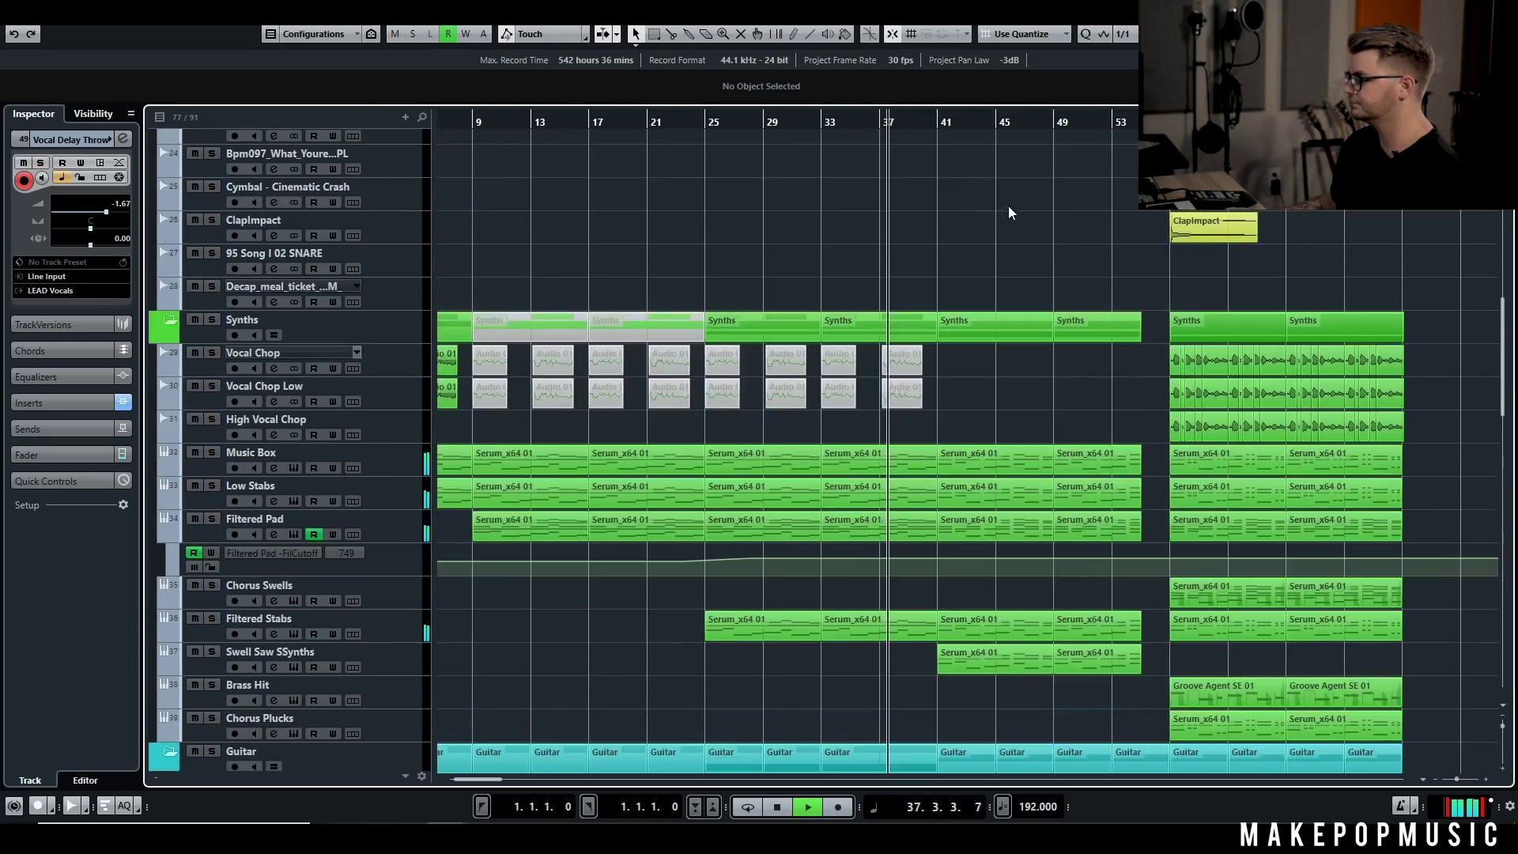
{"action": "scroll", "coordinate": [1435, 245], "scroll_direction": "down", "scroll_amount": 8}
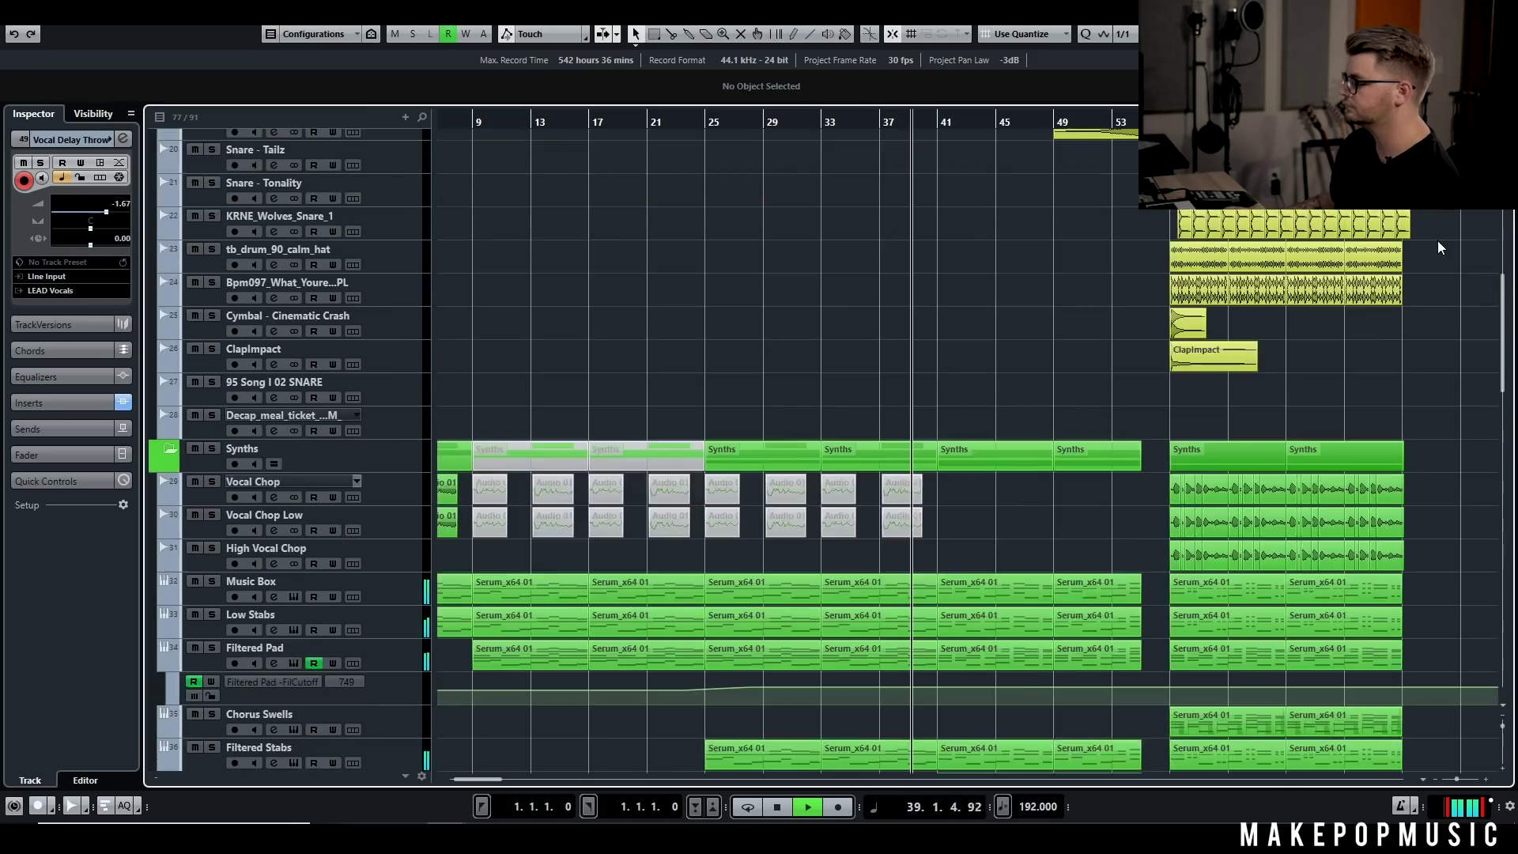
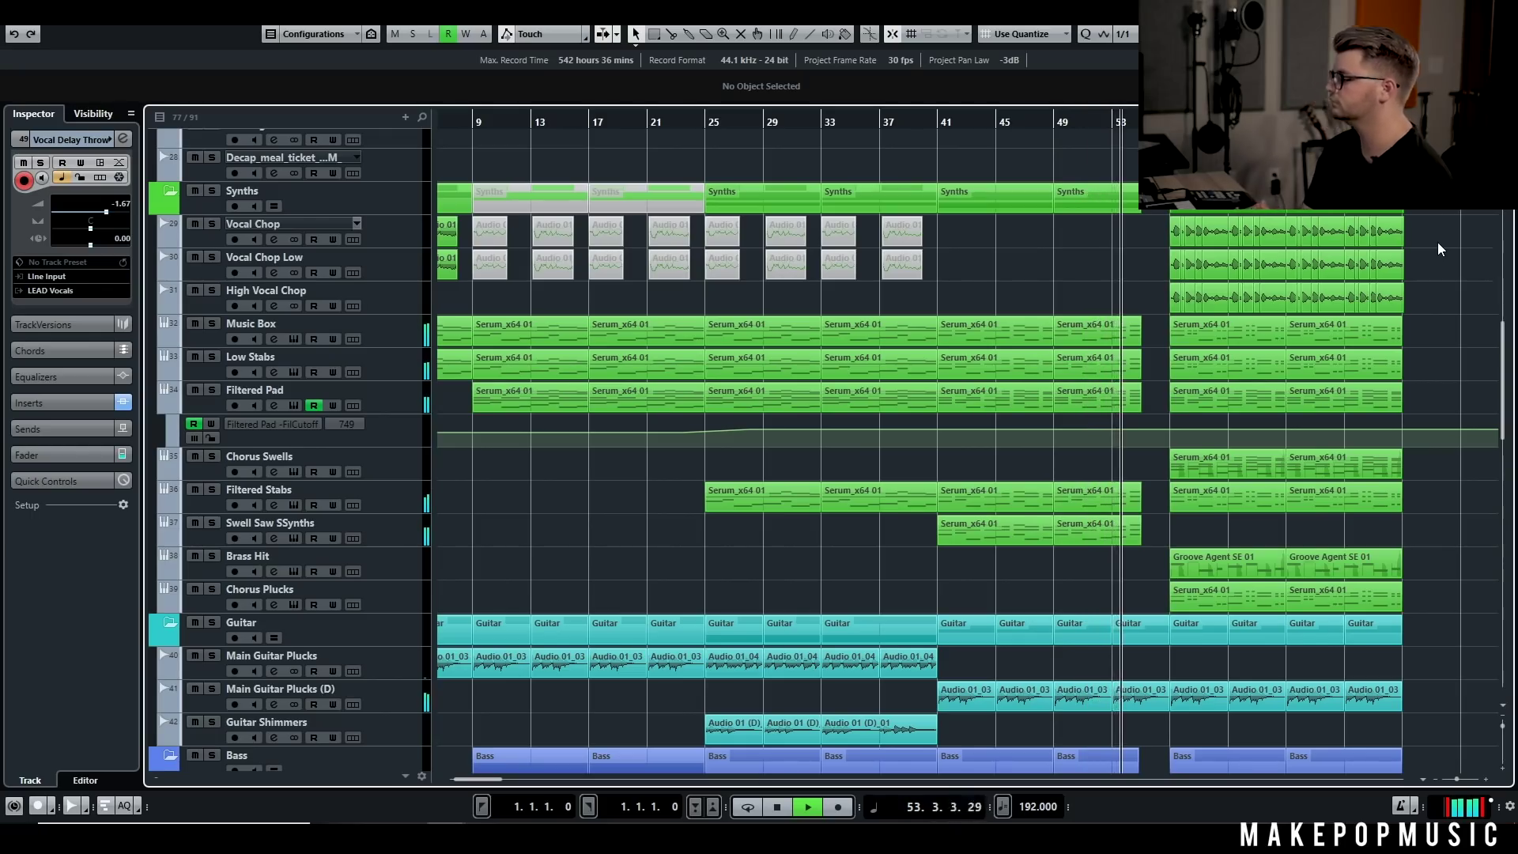
{"action": "key", "text": "space"}
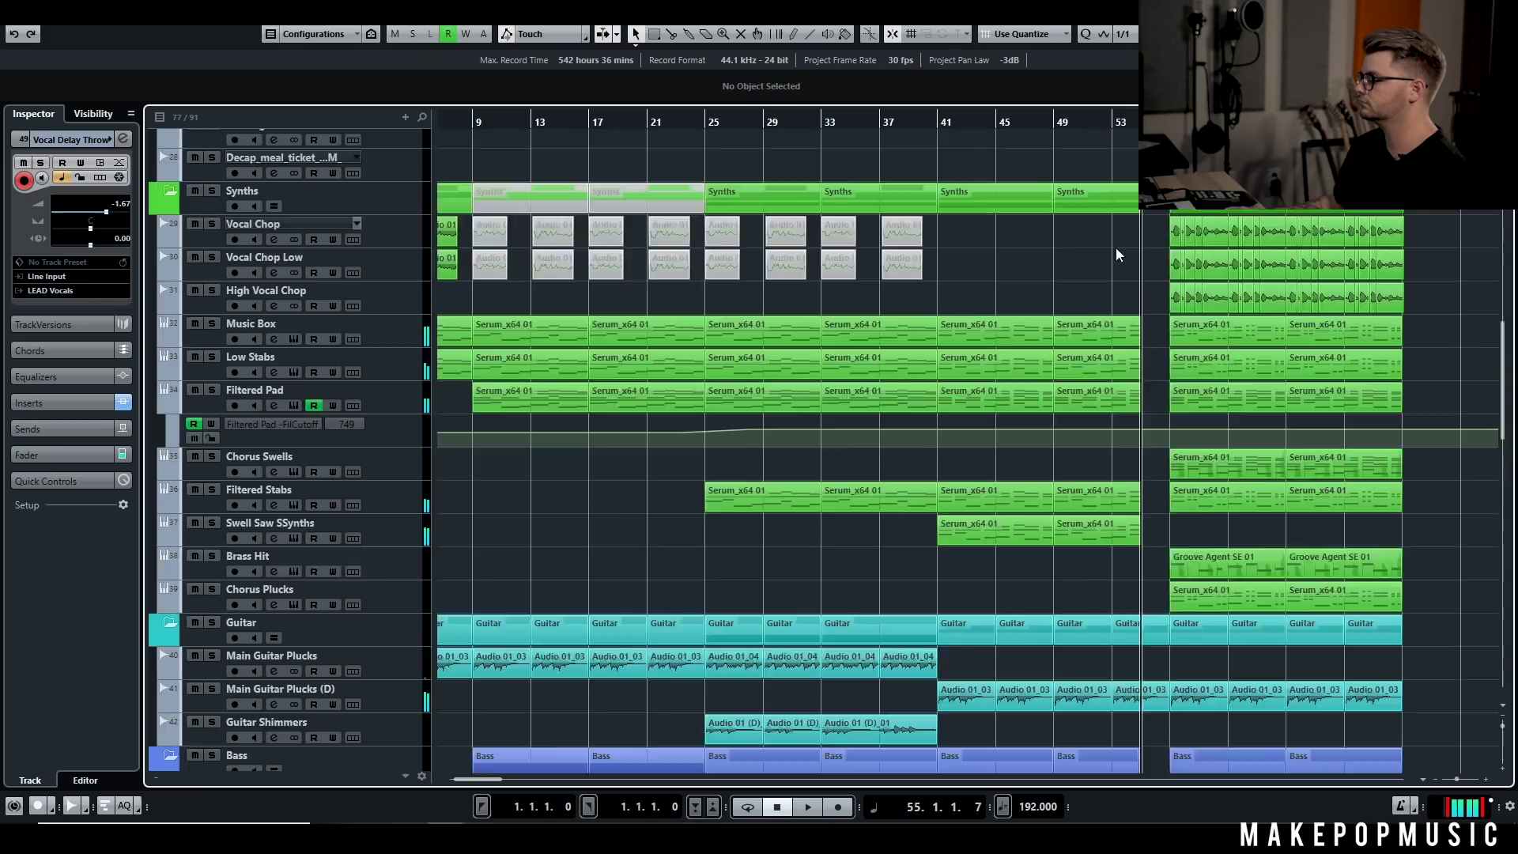
Step: End the Main Guitar Plucks (D) event that starts at bar 53 at bar 55, with a very short fade-out
{"action": "scroll", "coordinate": [1116, 248], "scroll_direction": "up", "scroll_amount": 5}
{"action": "left_click", "coordinate": [1134, 390]}
{"action": "scroll", "coordinate": [1122, 439], "scroll_direction": "down", "scroll_amount": 6}
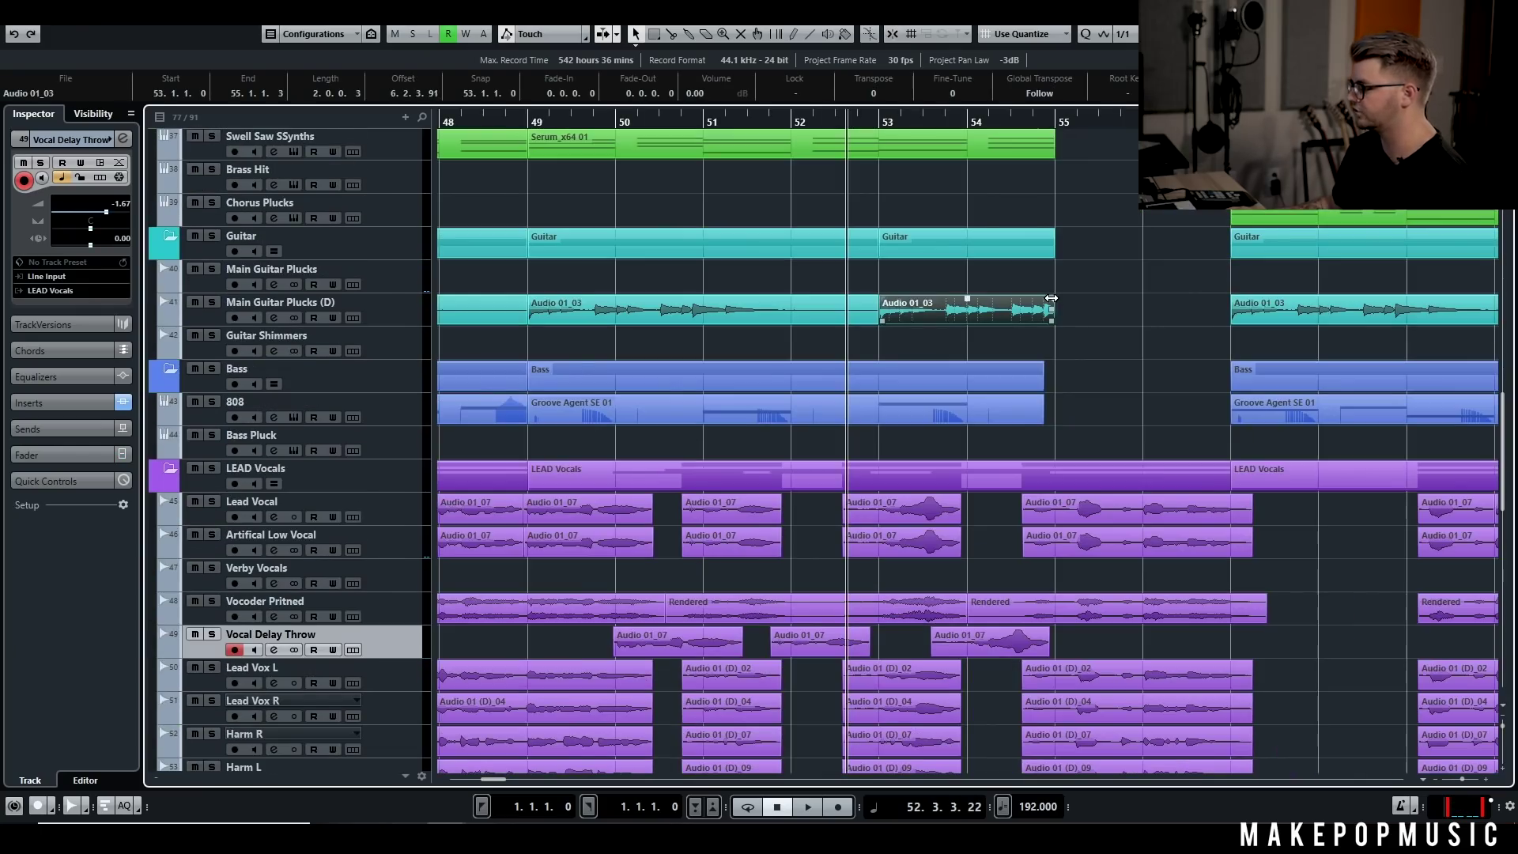
{"action": "left_click_drag", "start_coordinate": [1051, 298], "coordinate": [1046, 299]}
Step: Play the edited guitar ending from around bar 52 into the section starting at bar 57
{"action": "key", "text": "space"}
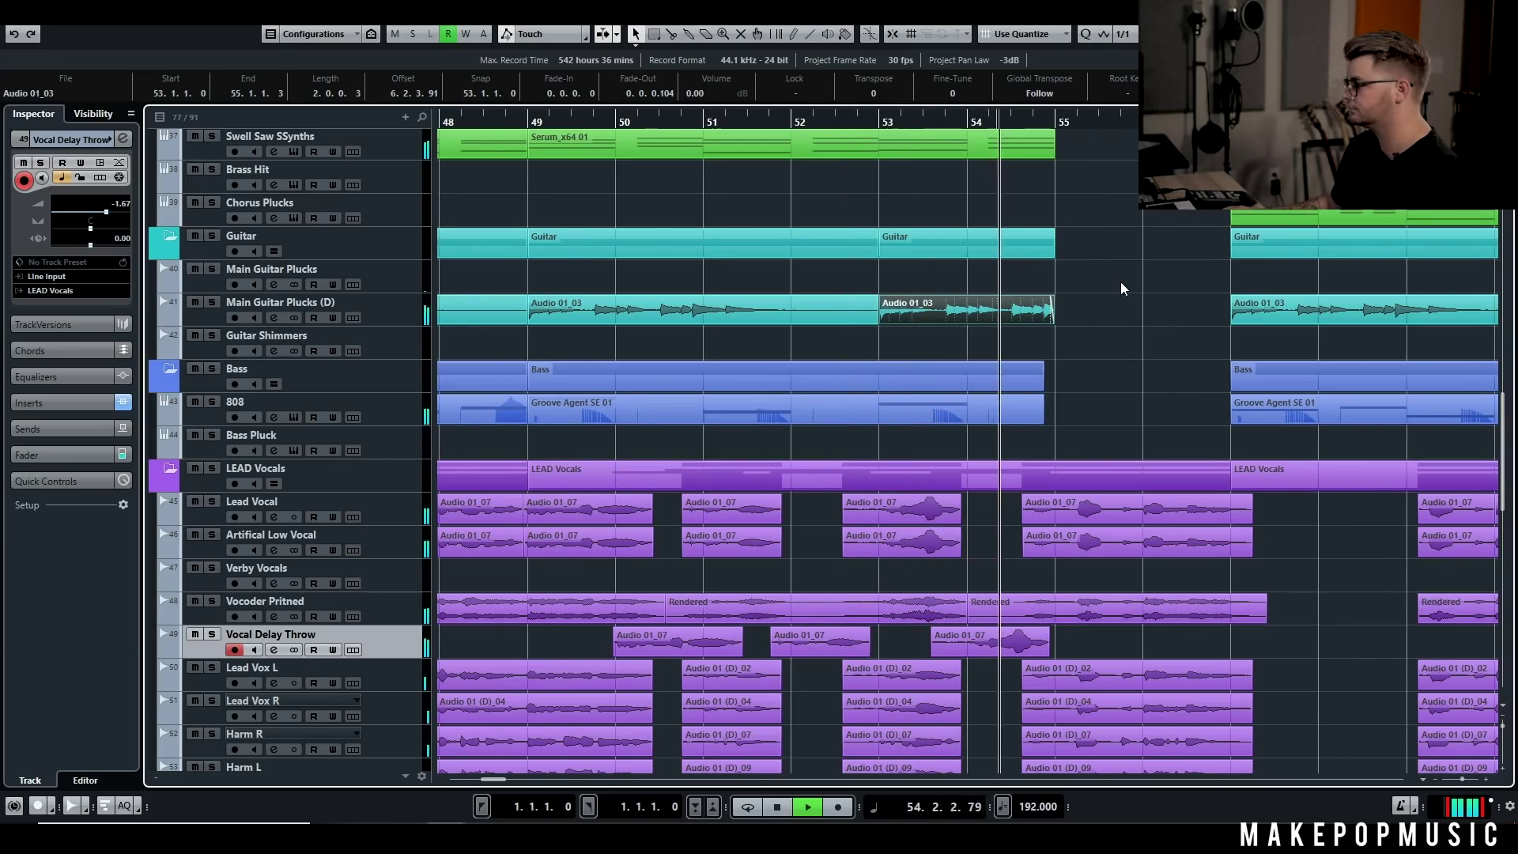
{"action": "scroll", "coordinate": [1121, 282], "scroll_direction": "down", "scroll_amount": 1}
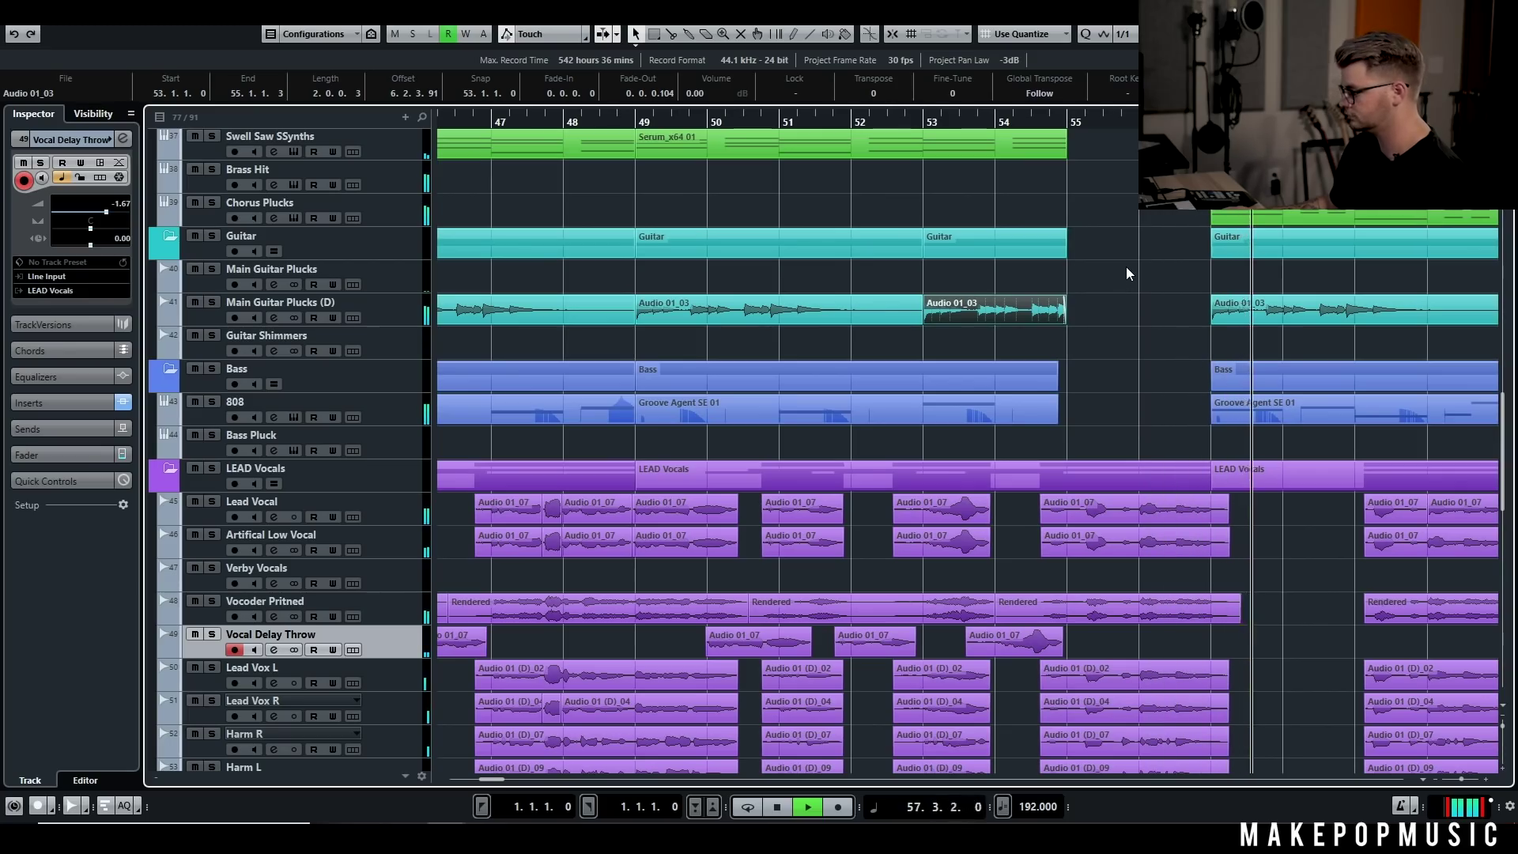
{"action": "key", "text": "space"}
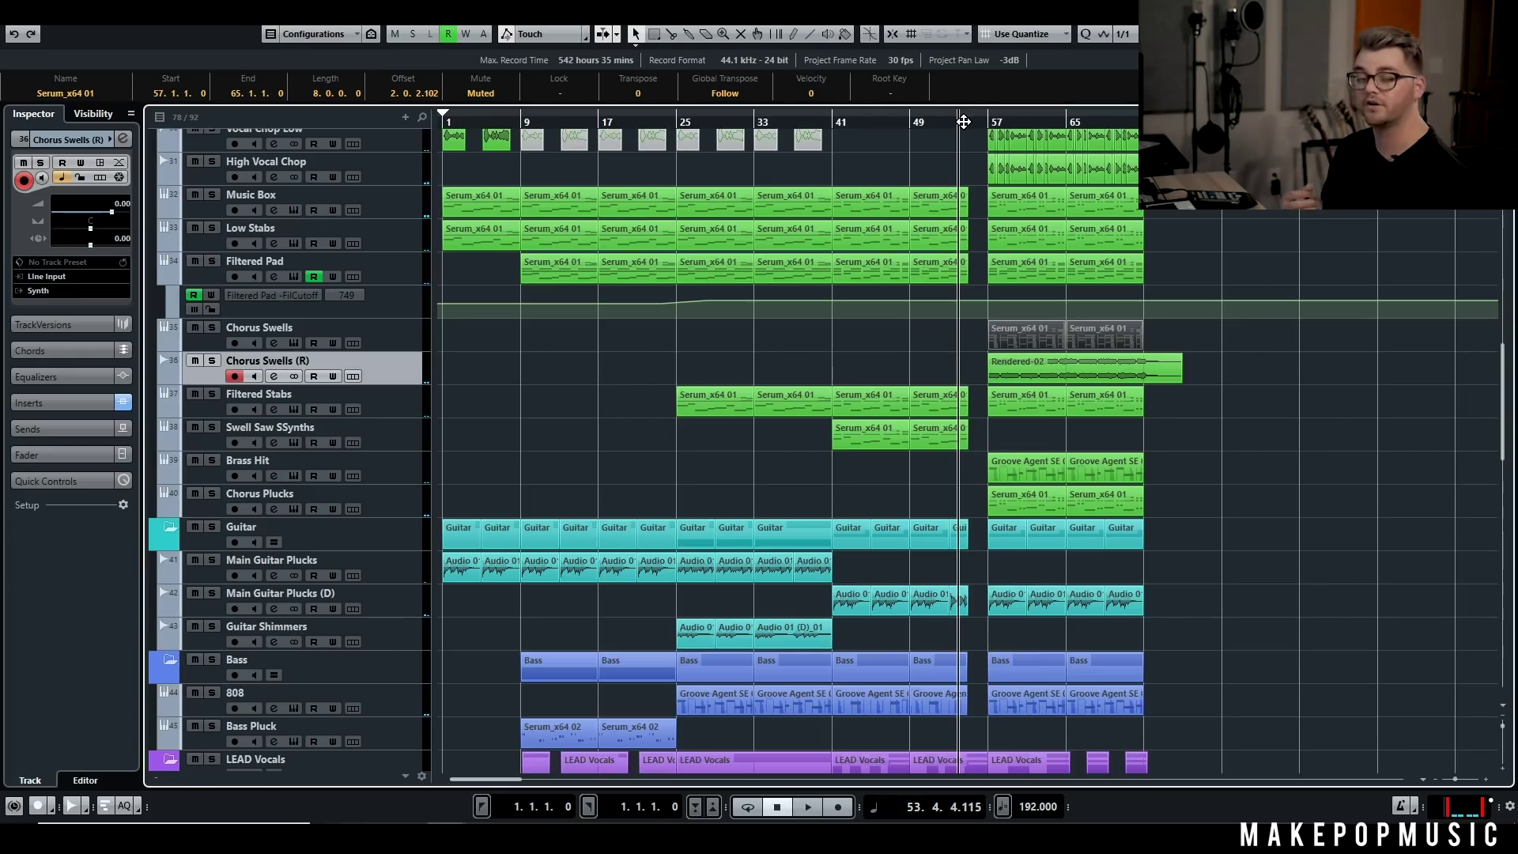
Step: Play from around bar 53 through bar 65 to hear the rendered Chorus Swells (R) track in the mix
{"action": "key", "text": "space"}
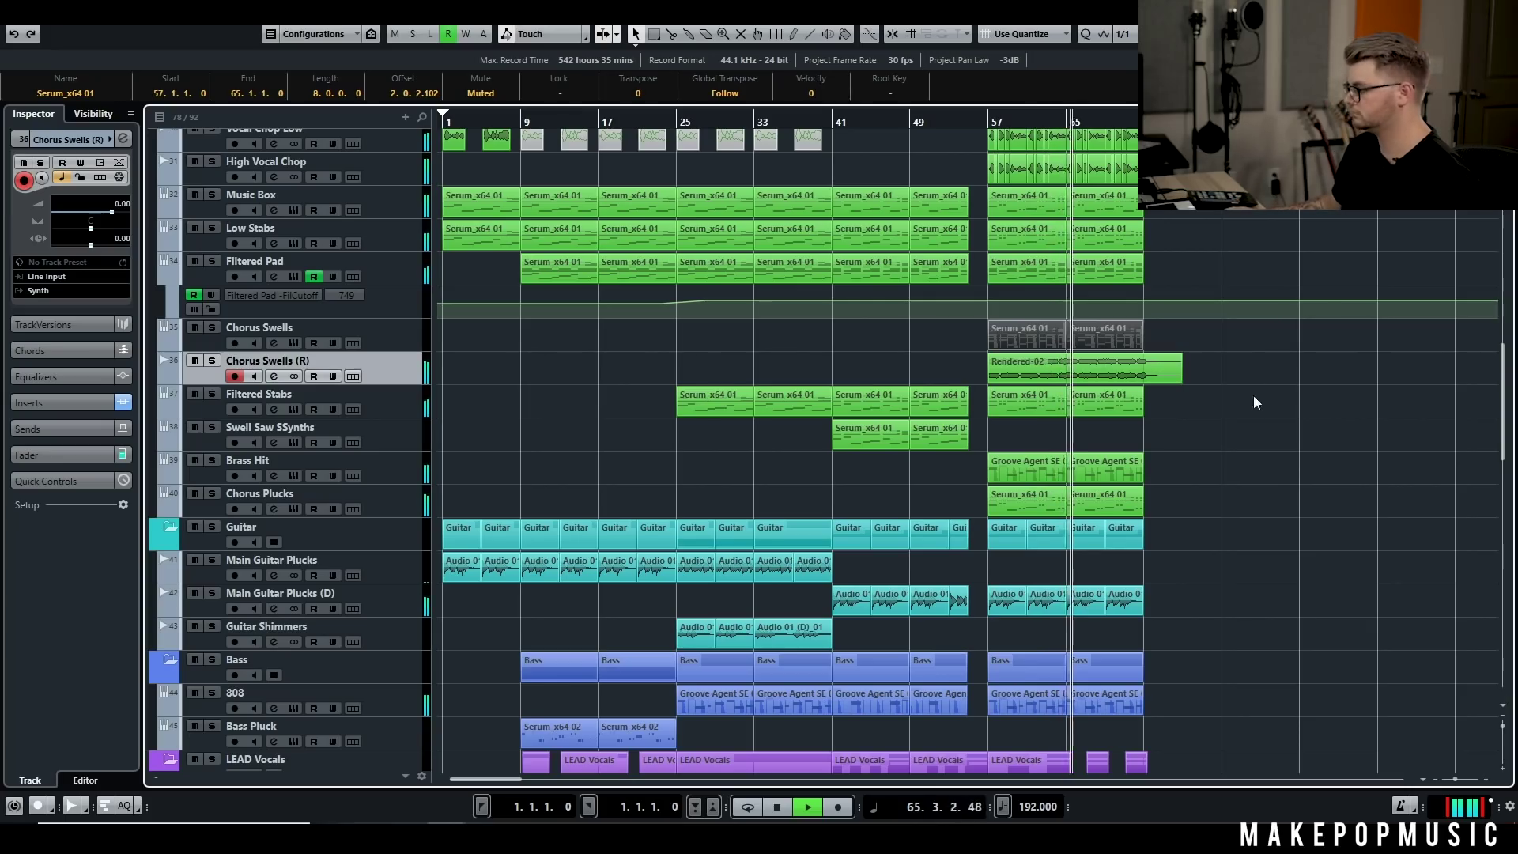
{"action": "key", "text": "space"}
Step: Solo the Drums folder and set the playback position to the start of the chorus at bar 57
{"action": "scroll", "coordinate": [1254, 426], "scroll_direction": "up", "scroll_amount": 10}
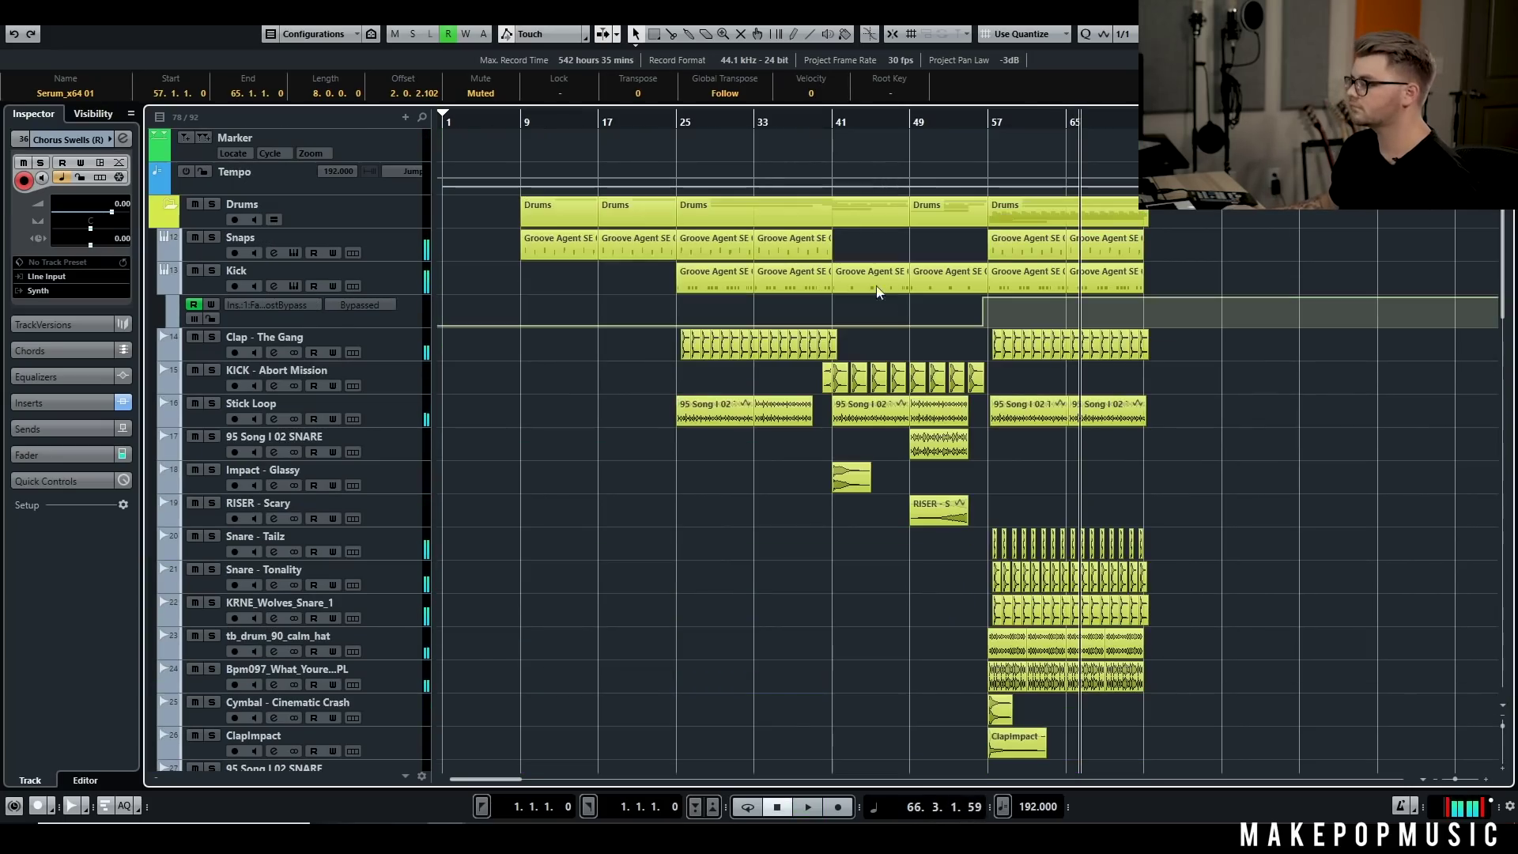
{"action": "left_click", "coordinate": [211, 204]}
{"action": "left_click", "coordinate": [989, 123]}
{"action": "scroll", "coordinate": [1256, 370], "scroll_direction": "down", "scroll_amount": 3}
{"action": "scroll", "coordinate": [1103, 315], "scroll_direction": "up", "scroll_amount": 3}
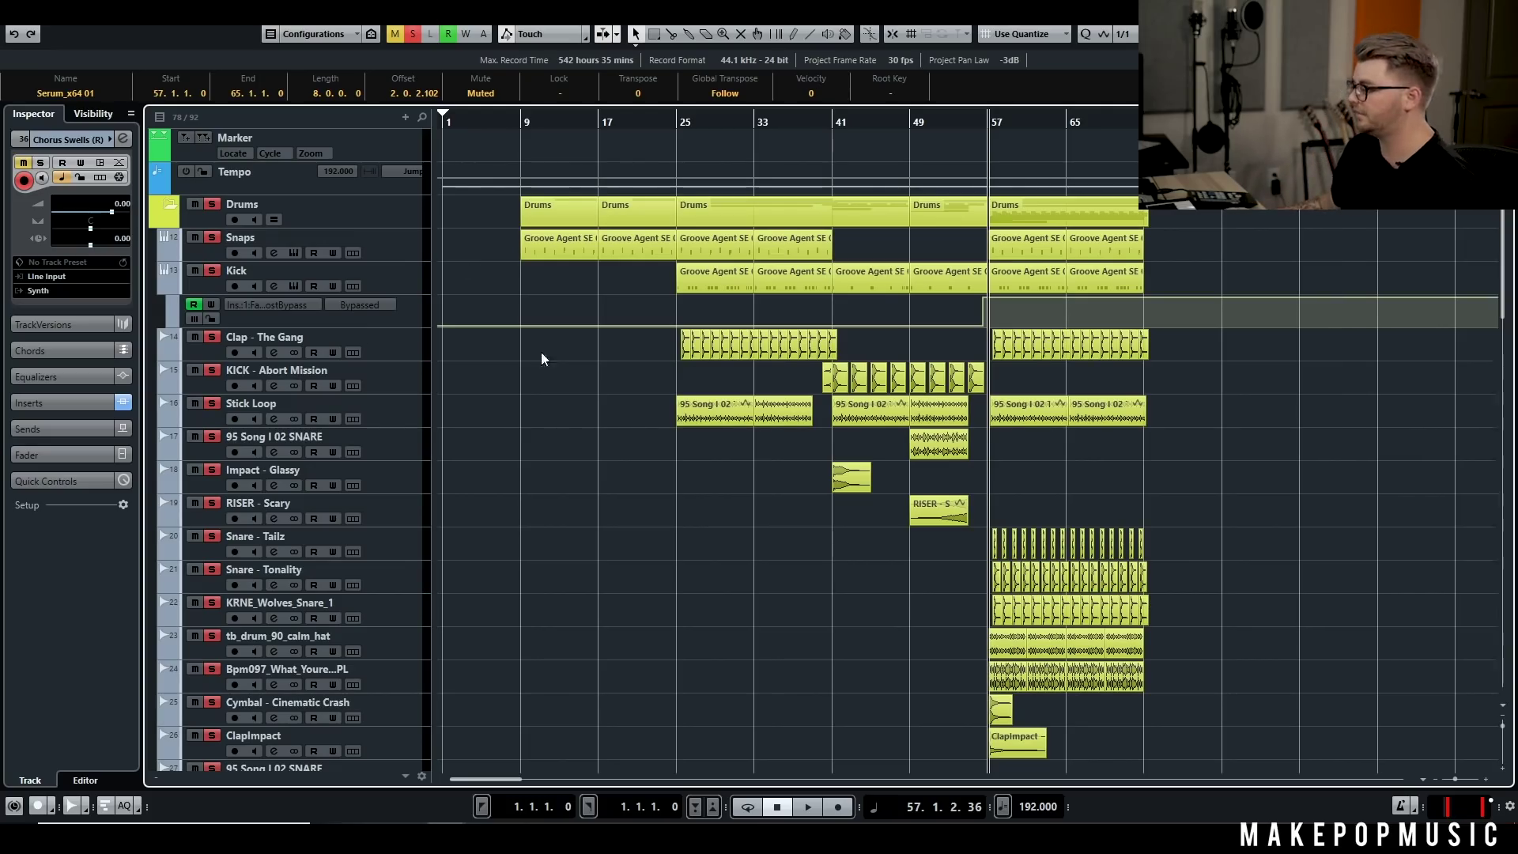
Step: Replace the Drums folder's solo with solos on just Snaps and Kick for playback from bar 57
{"action": "scroll", "coordinate": [1113, 429], "scroll_direction": "up", "scroll_amount": 5}
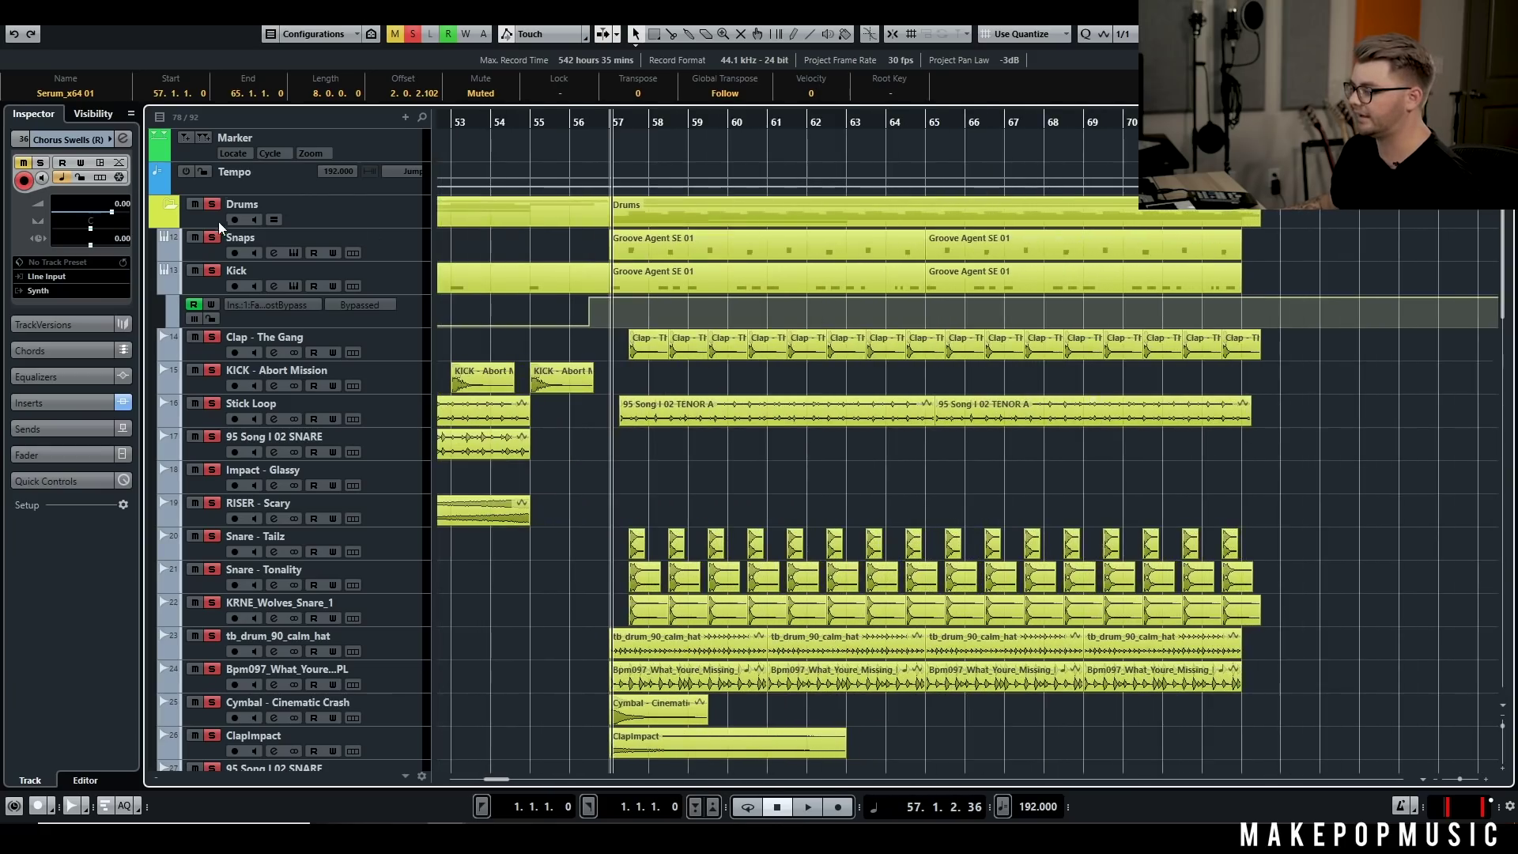
{"action": "left_click", "coordinate": [219, 216]}
{"action": "left_click", "coordinate": [212, 205]}
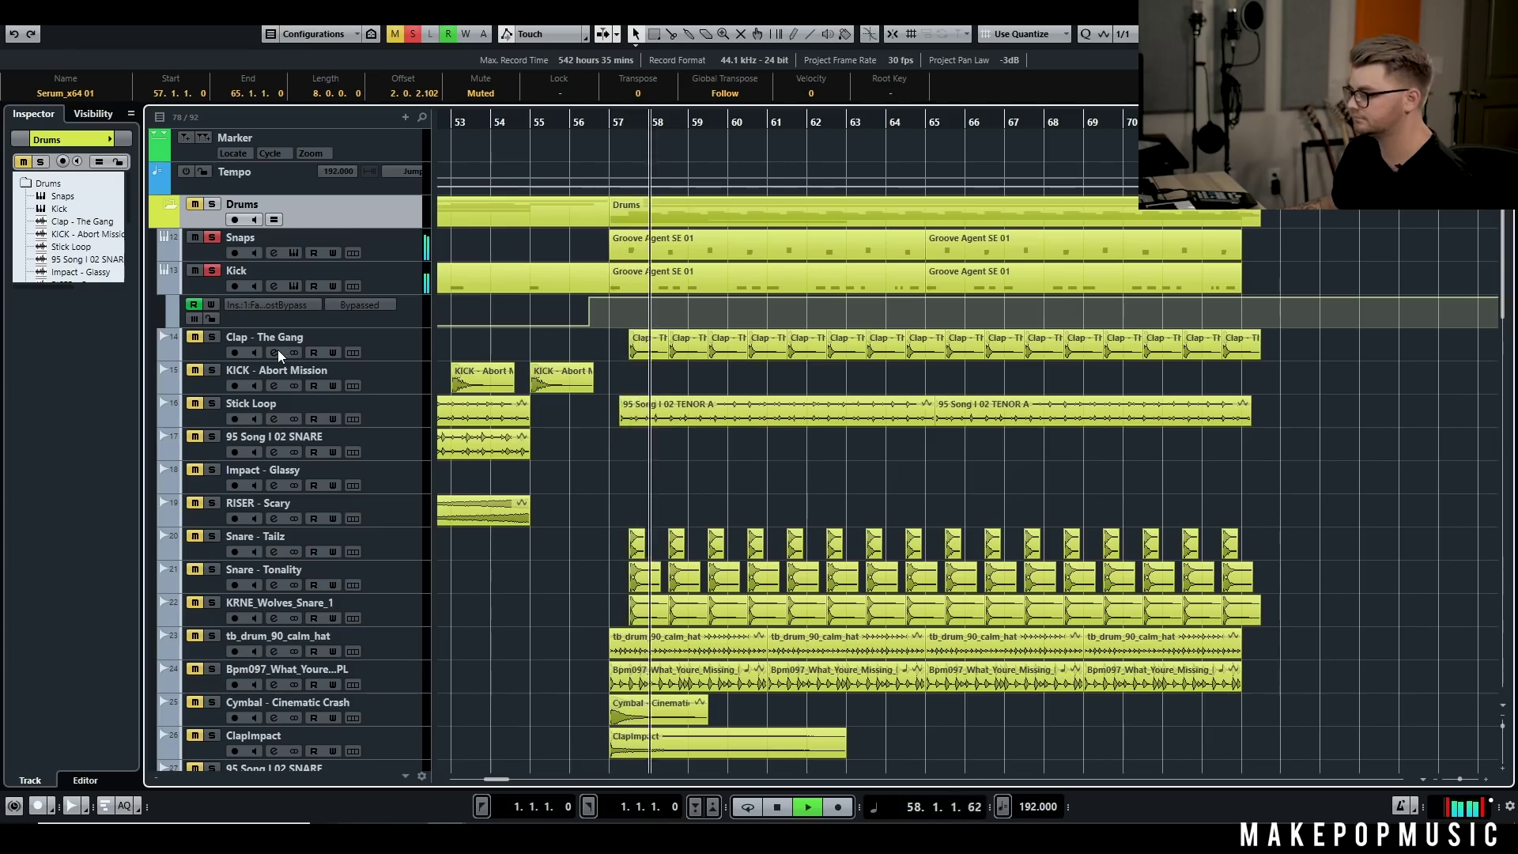
Step: Add the Clap - The Gang track to the Snaps and Kick solos and audition it in the chorus through bar 63
{"action": "left_click", "coordinate": [211, 337]}
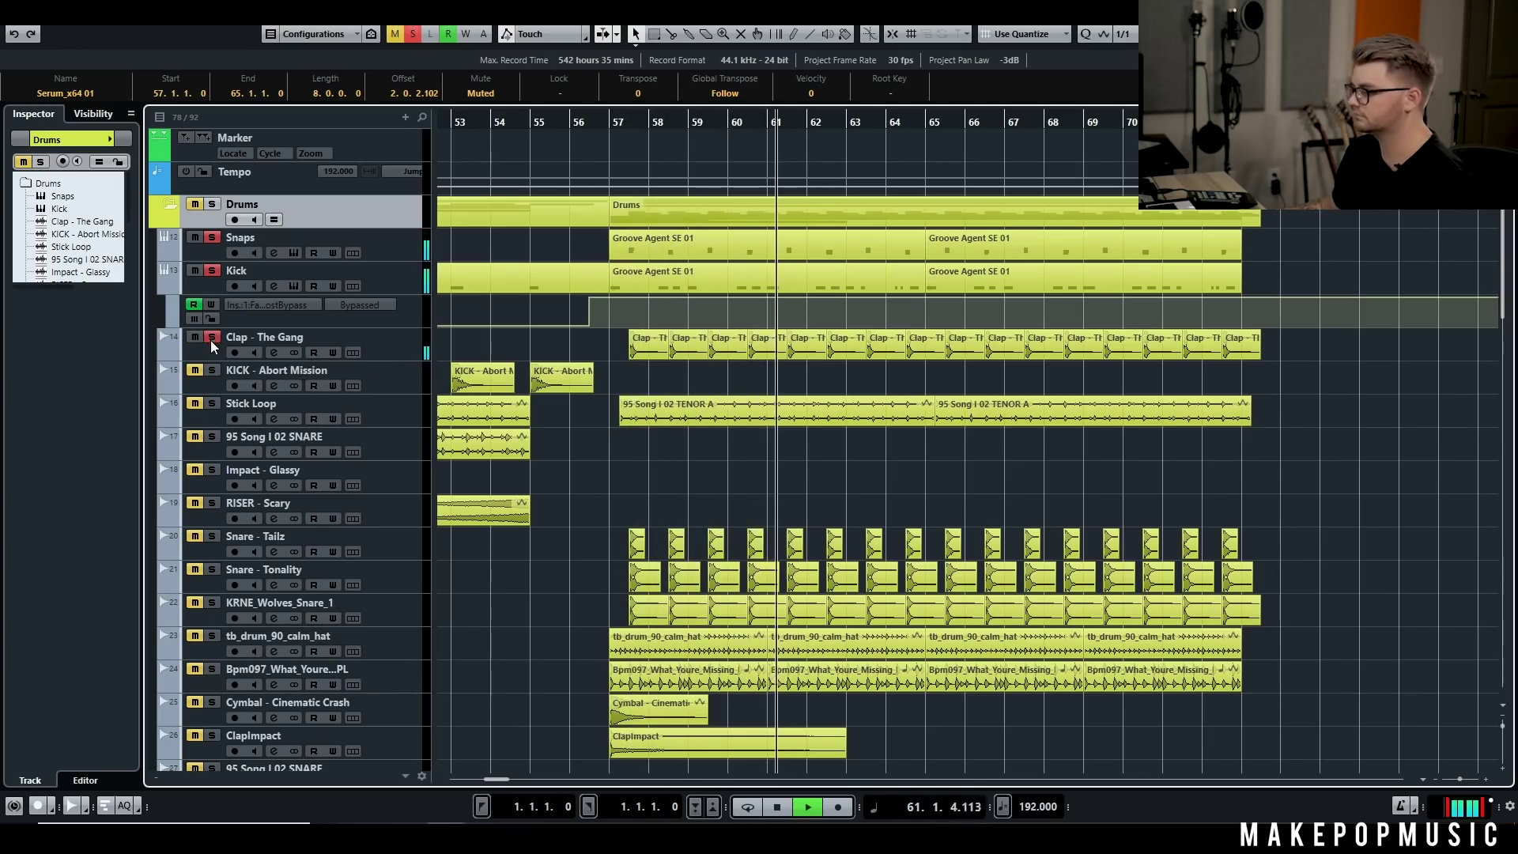
{"action": "left_click", "coordinate": [211, 337]}
{"action": "key", "text": "g"}
{"action": "key", "text": "g"}
{"action": "key", "text": "space"}
{"action": "scroll", "coordinate": [669, 376], "scroll_direction": "up", "scroll_amount": 4}
{"action": "scroll", "coordinate": [669, 373], "scroll_direction": "down", "scroll_amount": 3}
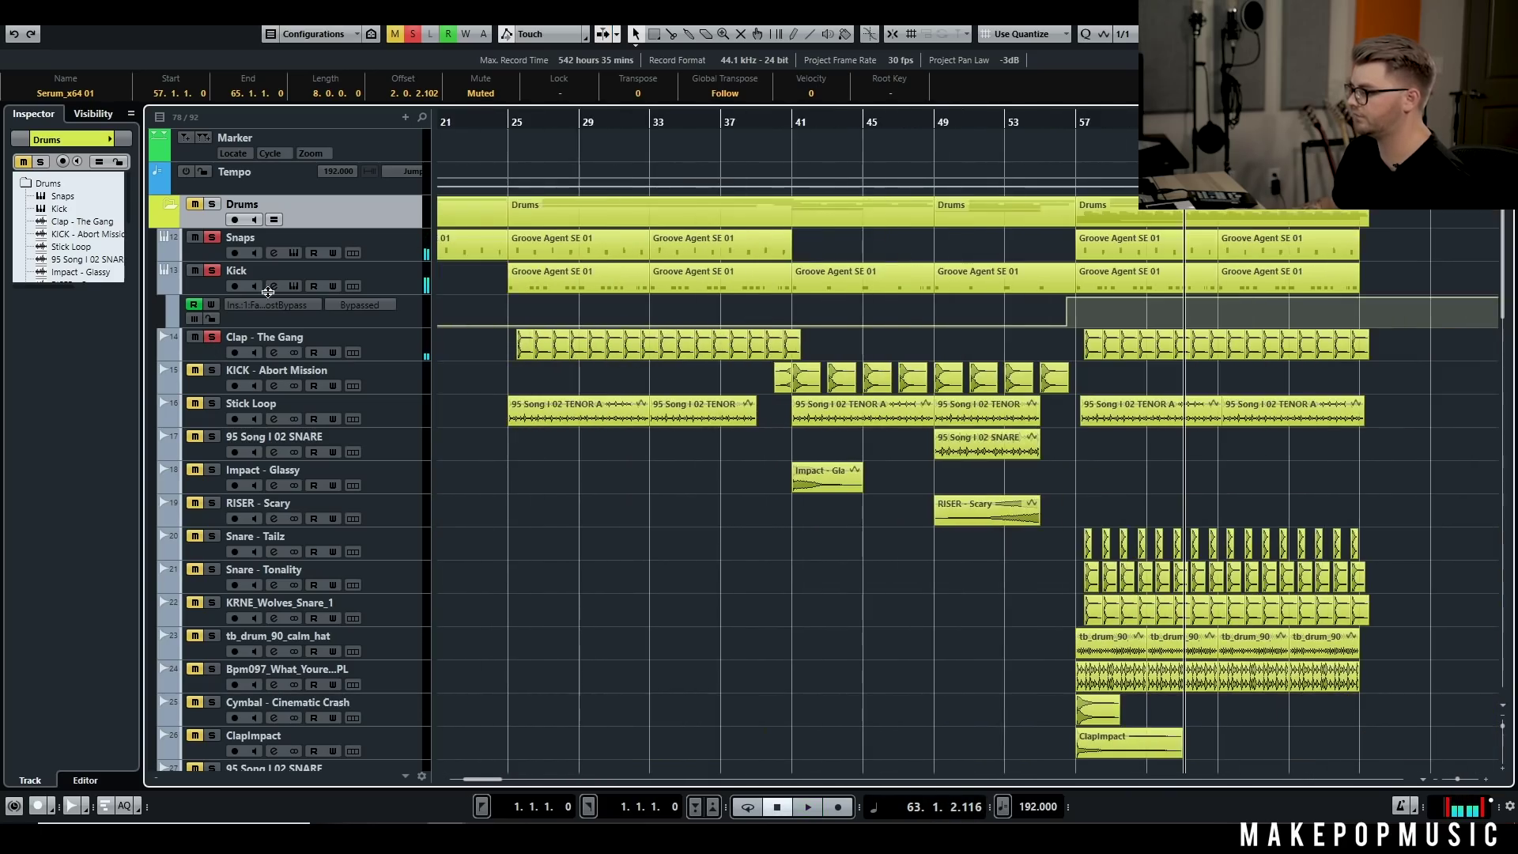
{"action": "scroll", "coordinate": [849, 249], "scroll_direction": "up", "scroll_amount": 3}
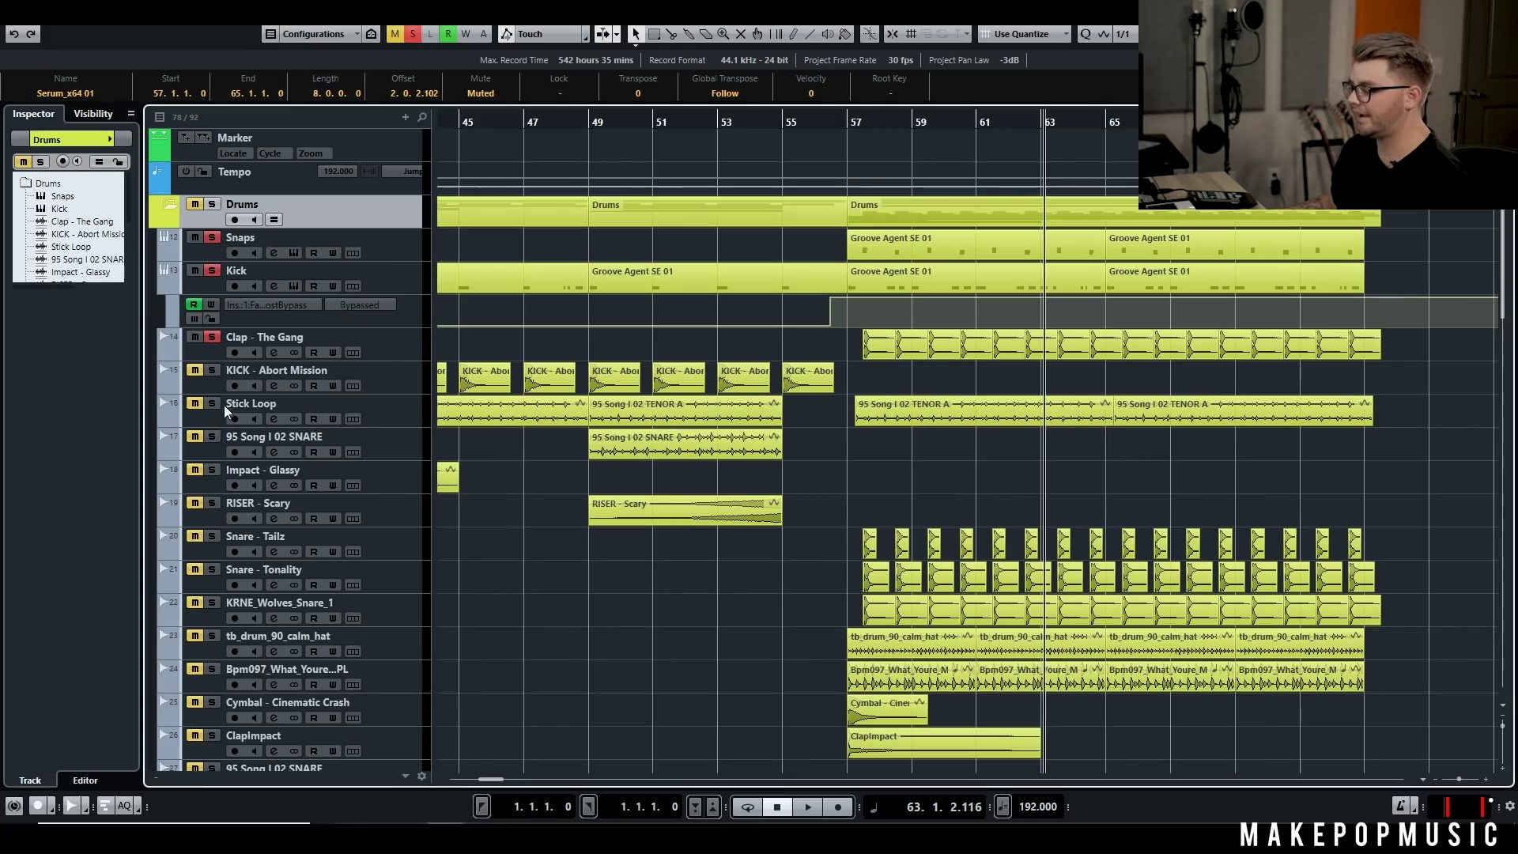
Step: Add Stick Loop to the soloed drum tracks and play the chorus again from bar 57
{"action": "key", "text": "space"}
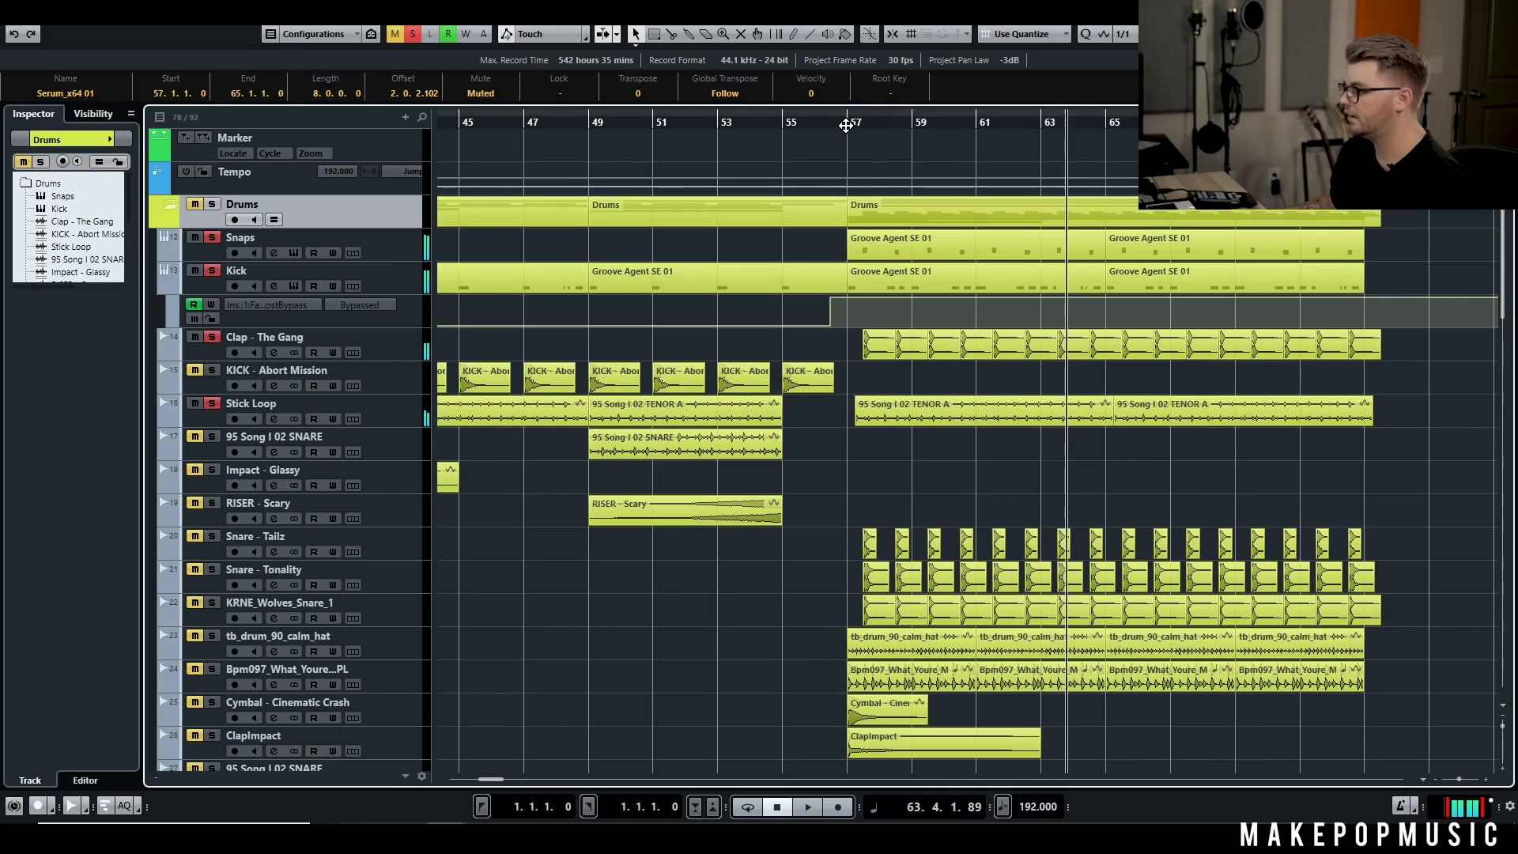
{"action": "scroll", "coordinate": [893, 419], "scroll_direction": "up", "scroll_amount": 3}
{"action": "scroll", "coordinate": [799, 433], "scroll_direction": "up", "scroll_amount": 1}
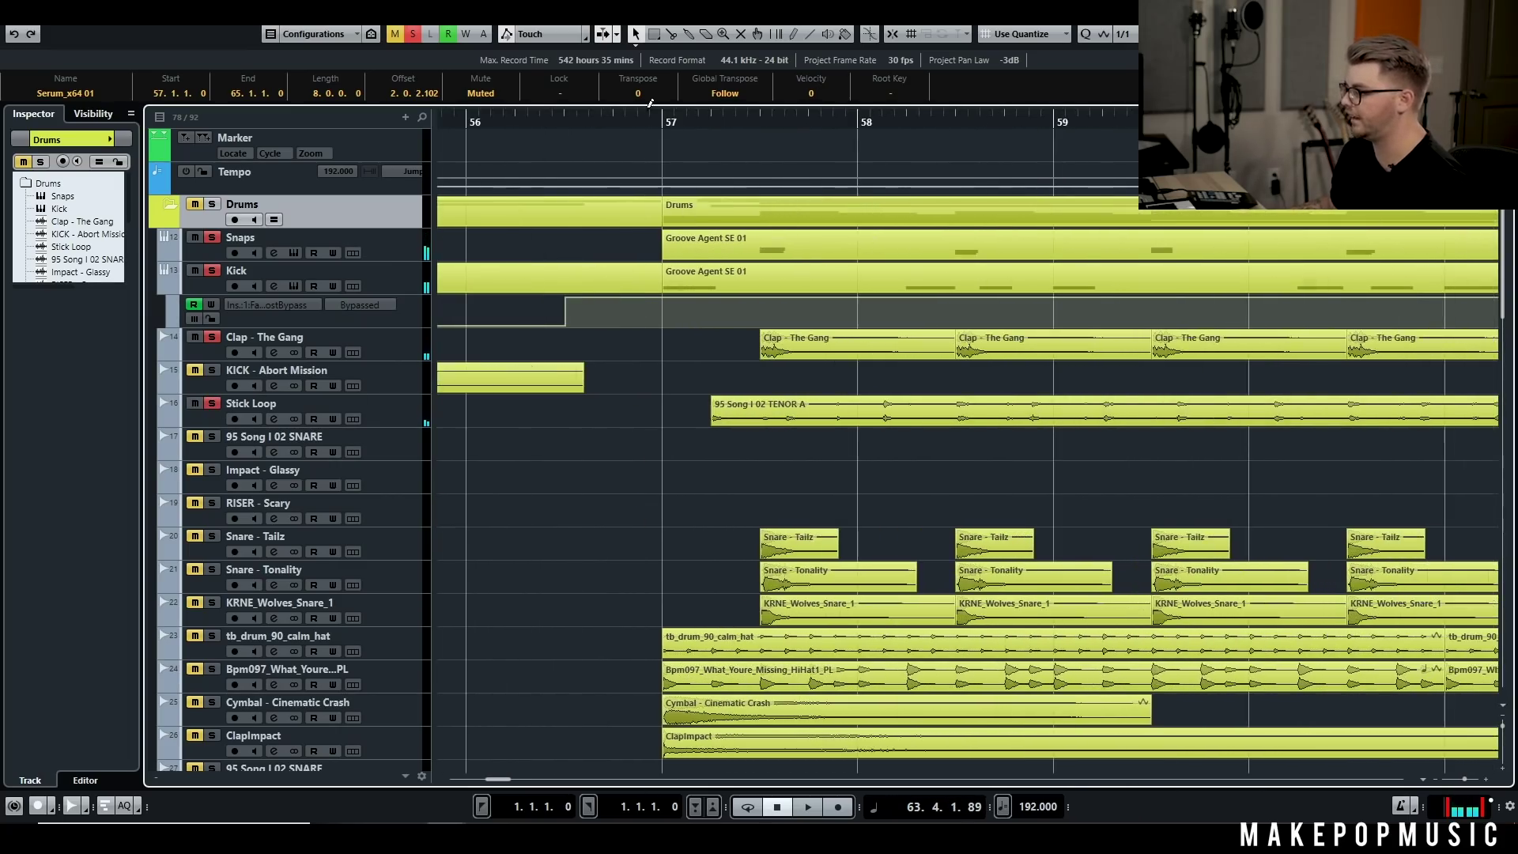
{"action": "scroll", "coordinate": [760, 273], "scroll_direction": "down", "scroll_amount": 5}
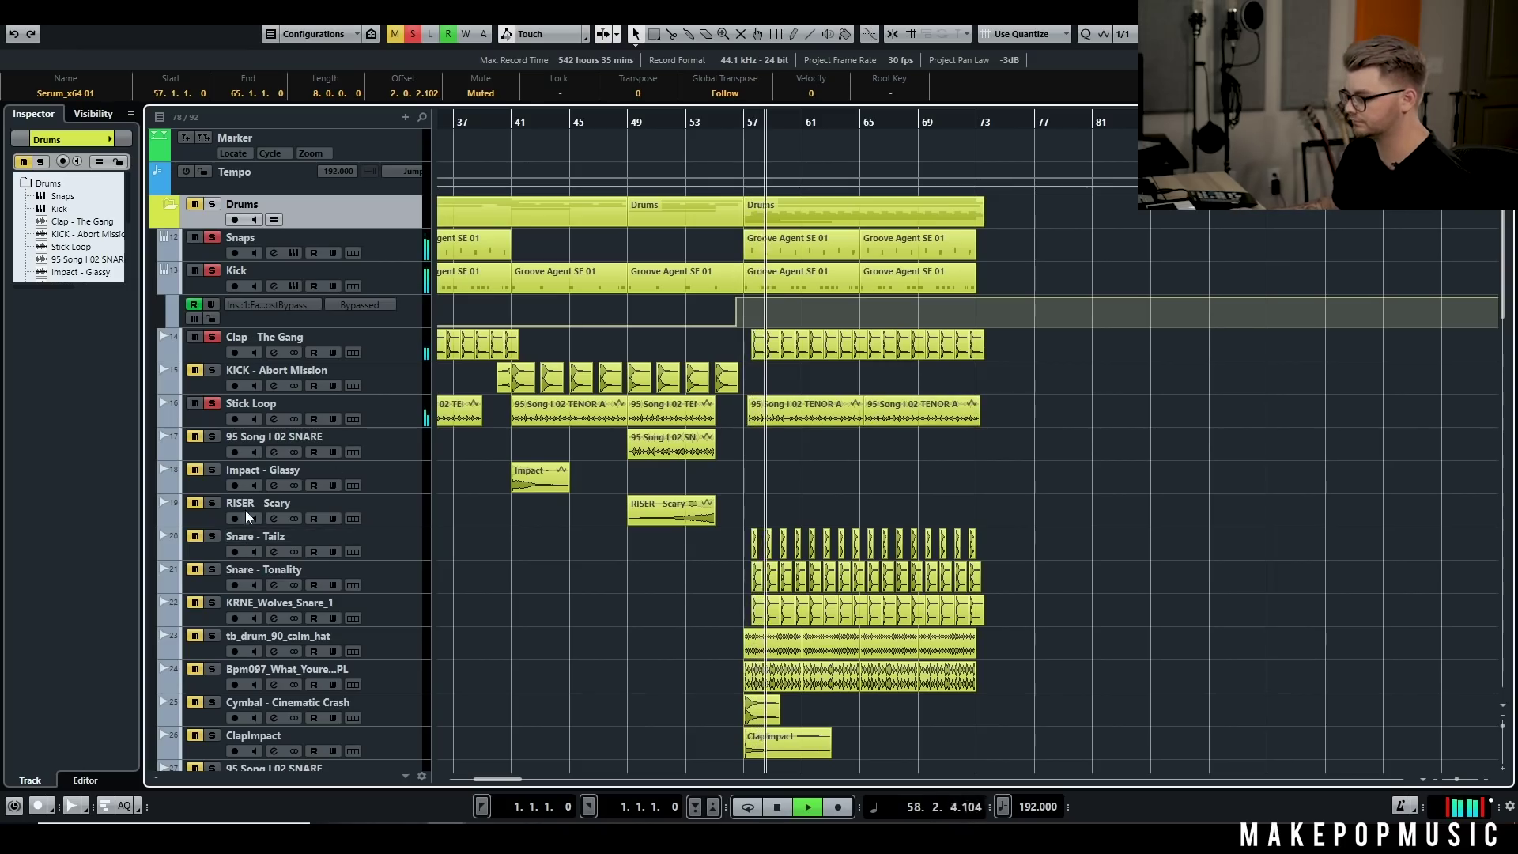
Step: Solo Snare - Tailz, Snare - Tonality and KRNE_Wolves_Snare_1 as well, and continue playback from bar 59
{"action": "key", "text": "space"}
{"action": "scroll", "coordinate": [505, 580], "scroll_direction": "up", "scroll_amount": 5}
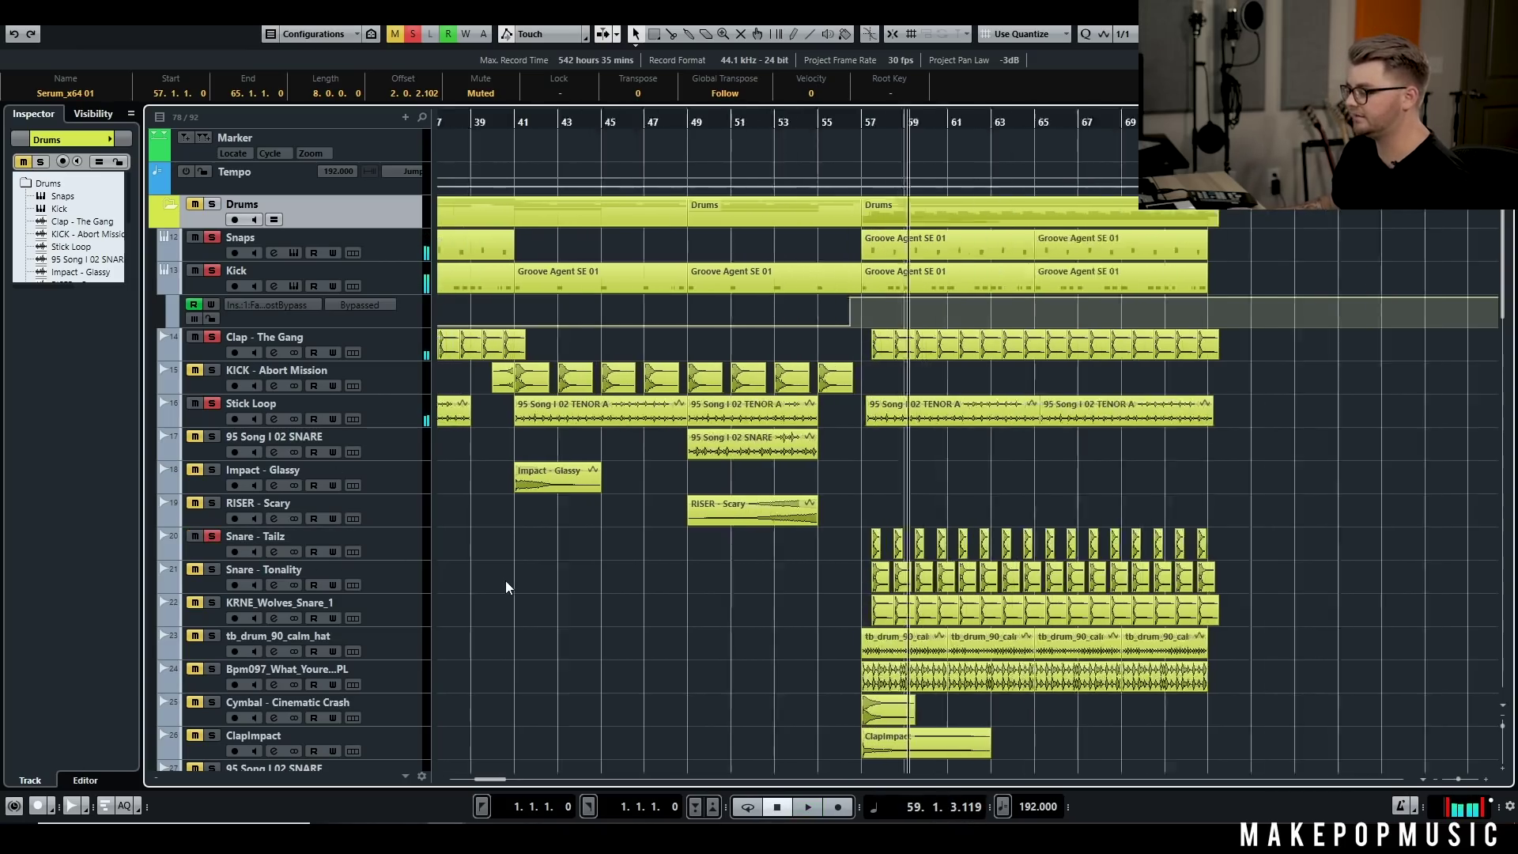
{"action": "scroll", "coordinate": [621, 588], "scroll_direction": "down", "scroll_amount": 3}
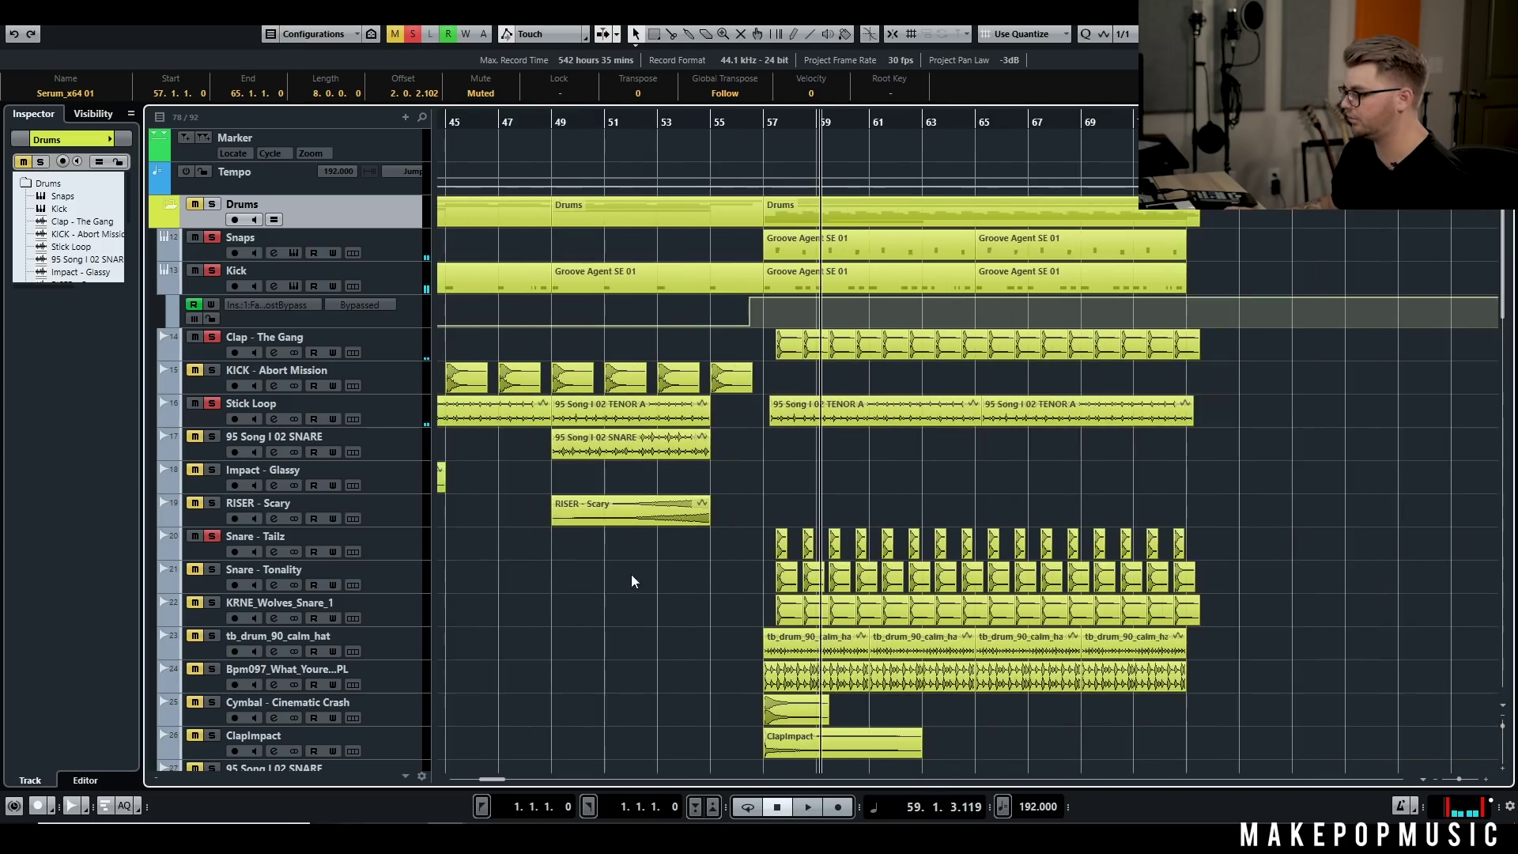
{"action": "left_click", "coordinate": [362, 582]}
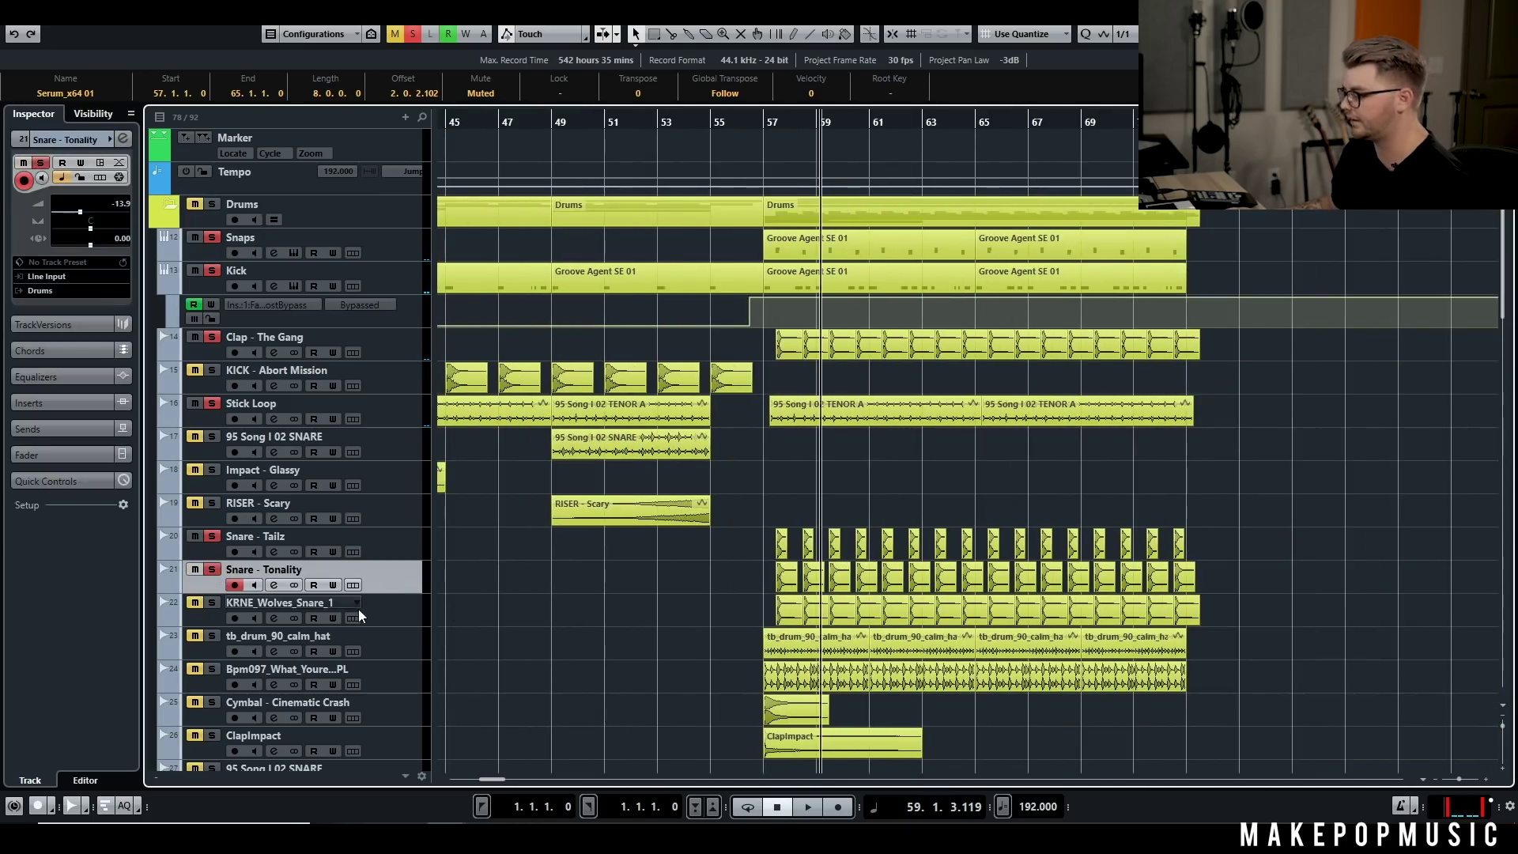
{"action": "left_click", "coordinate": [232, 618]}
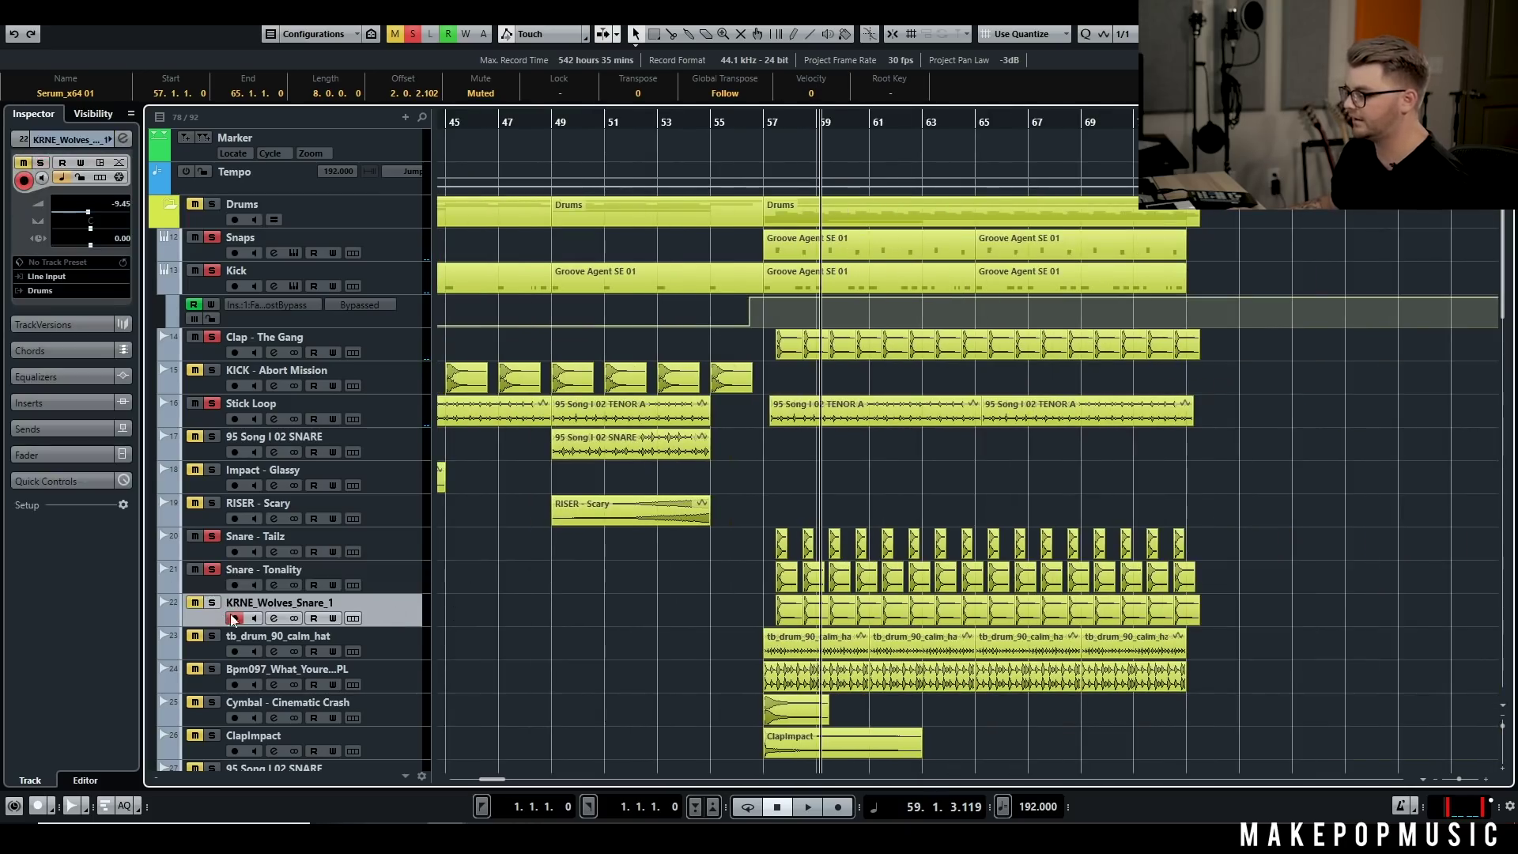
{"action": "left_click", "coordinate": [212, 569]}
{"action": "scroll", "coordinate": [581, 588], "scroll_direction": "up", "scroll_amount": 4}
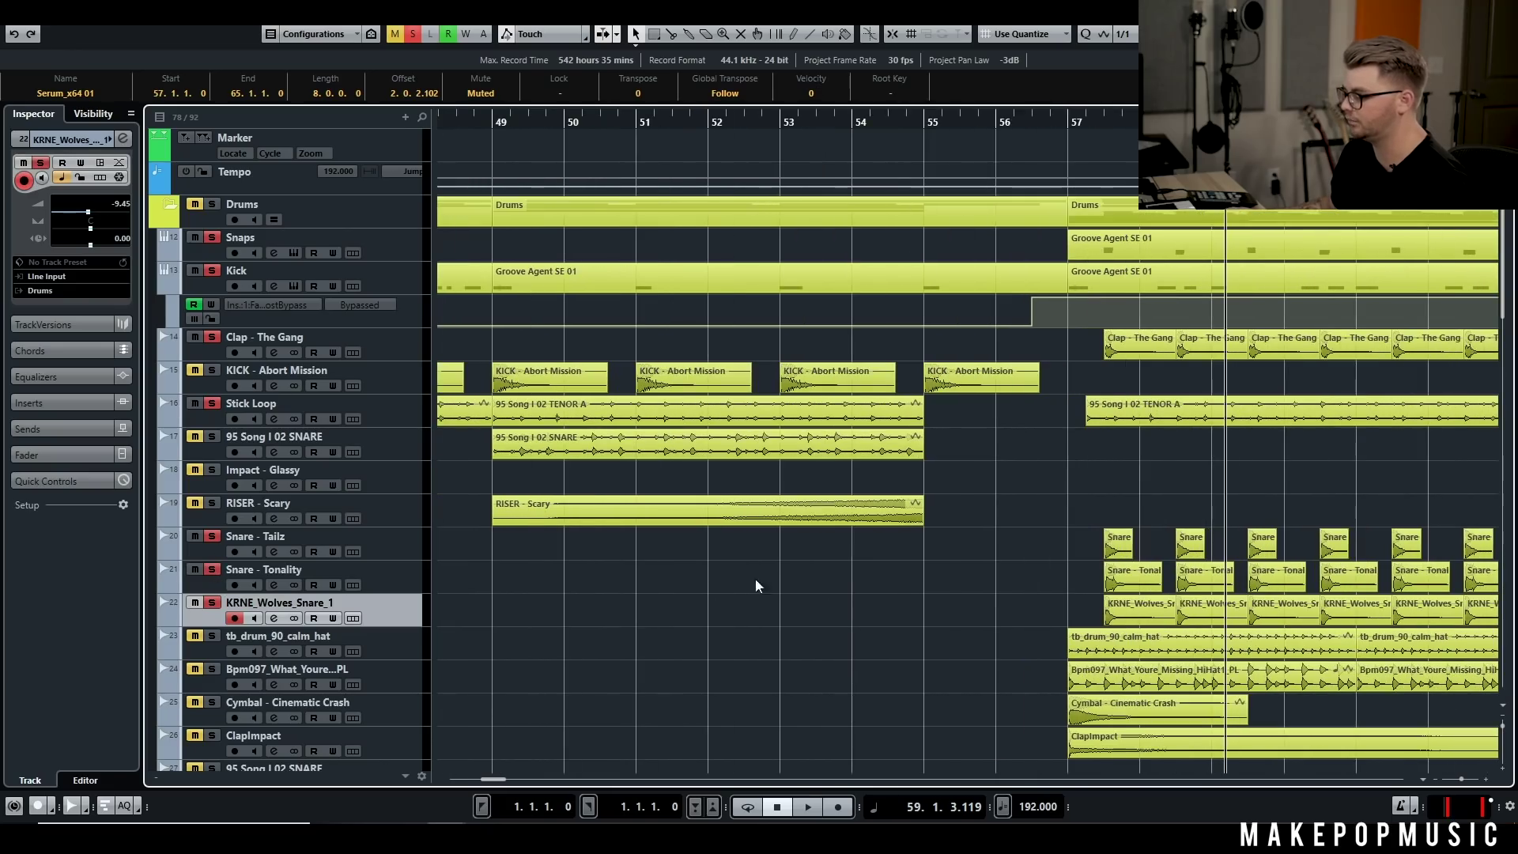
{"action": "key", "text": "space"}
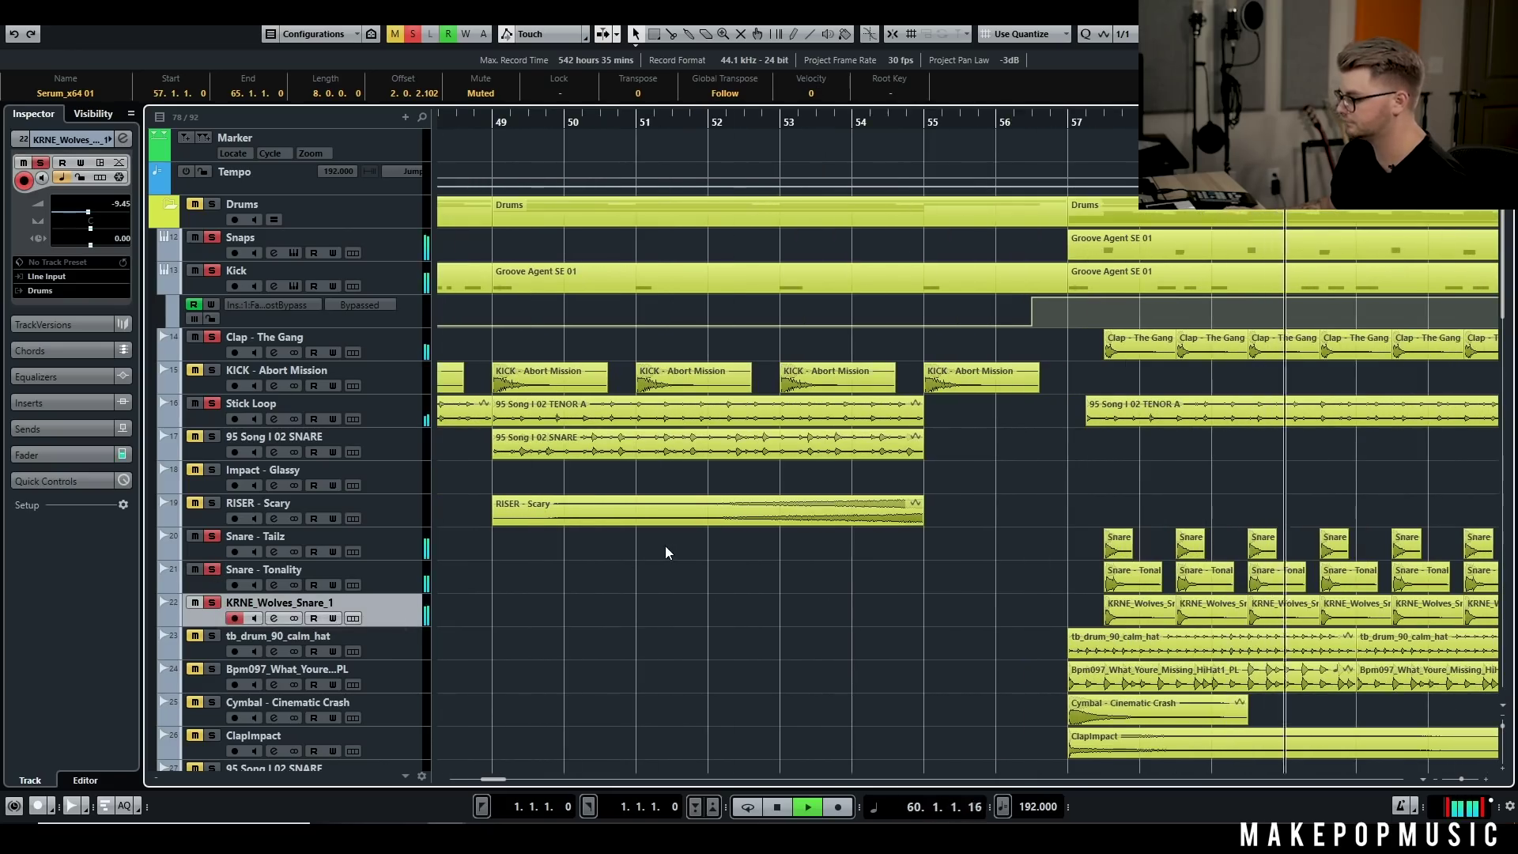
Step: Compare the snare layers by toggling the KRNE_Wolves_Snare_1 and Snare - Tonality solos during playback up to about bar 67
{"action": "left_click", "coordinate": [211, 603]}
{"action": "left_click", "coordinate": [211, 603]}
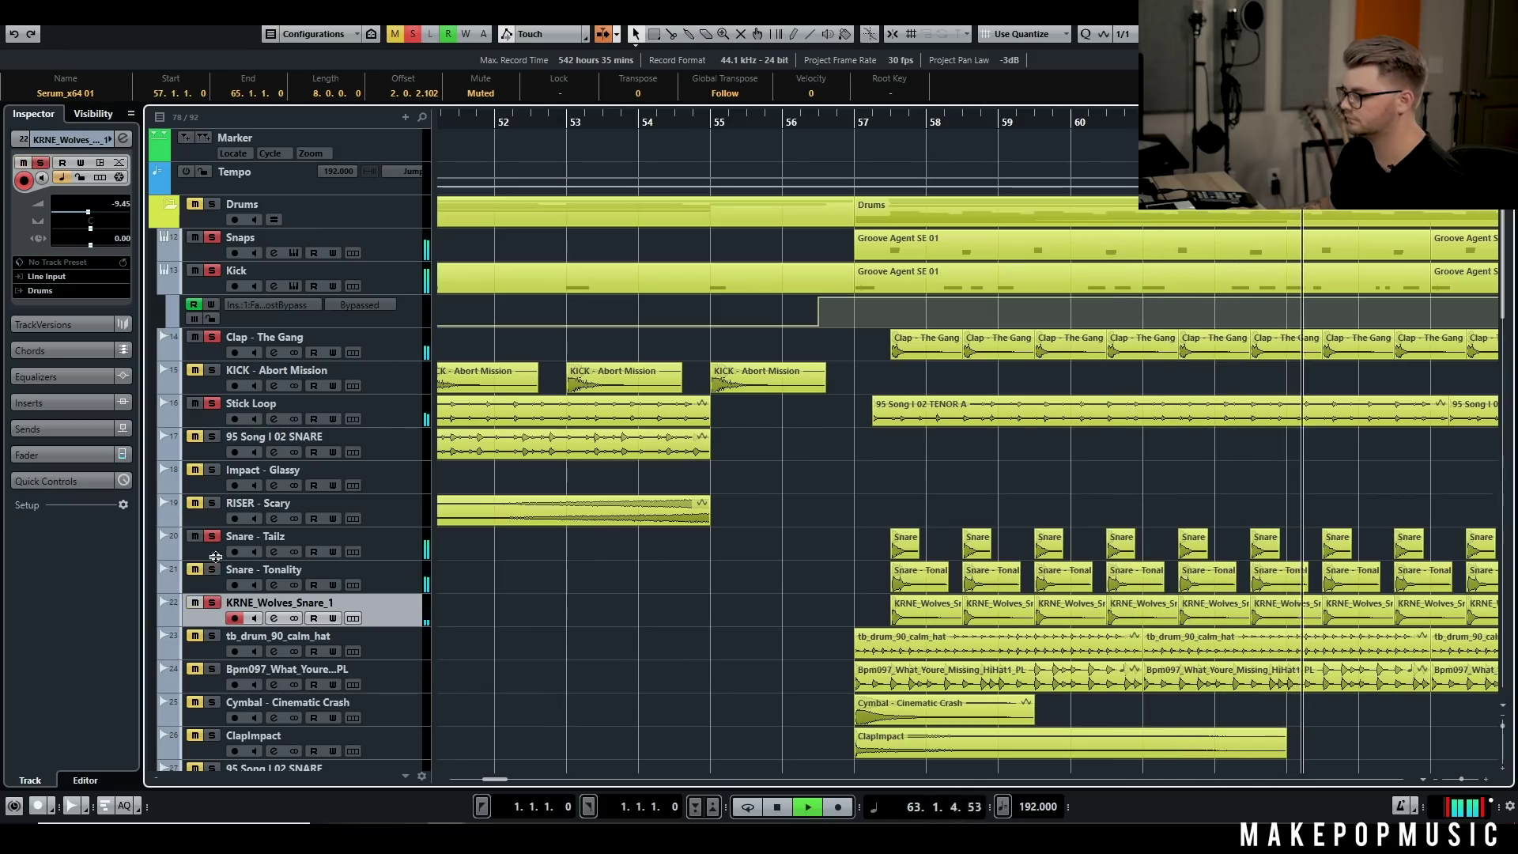
{"action": "left_click", "coordinate": [211, 569]}
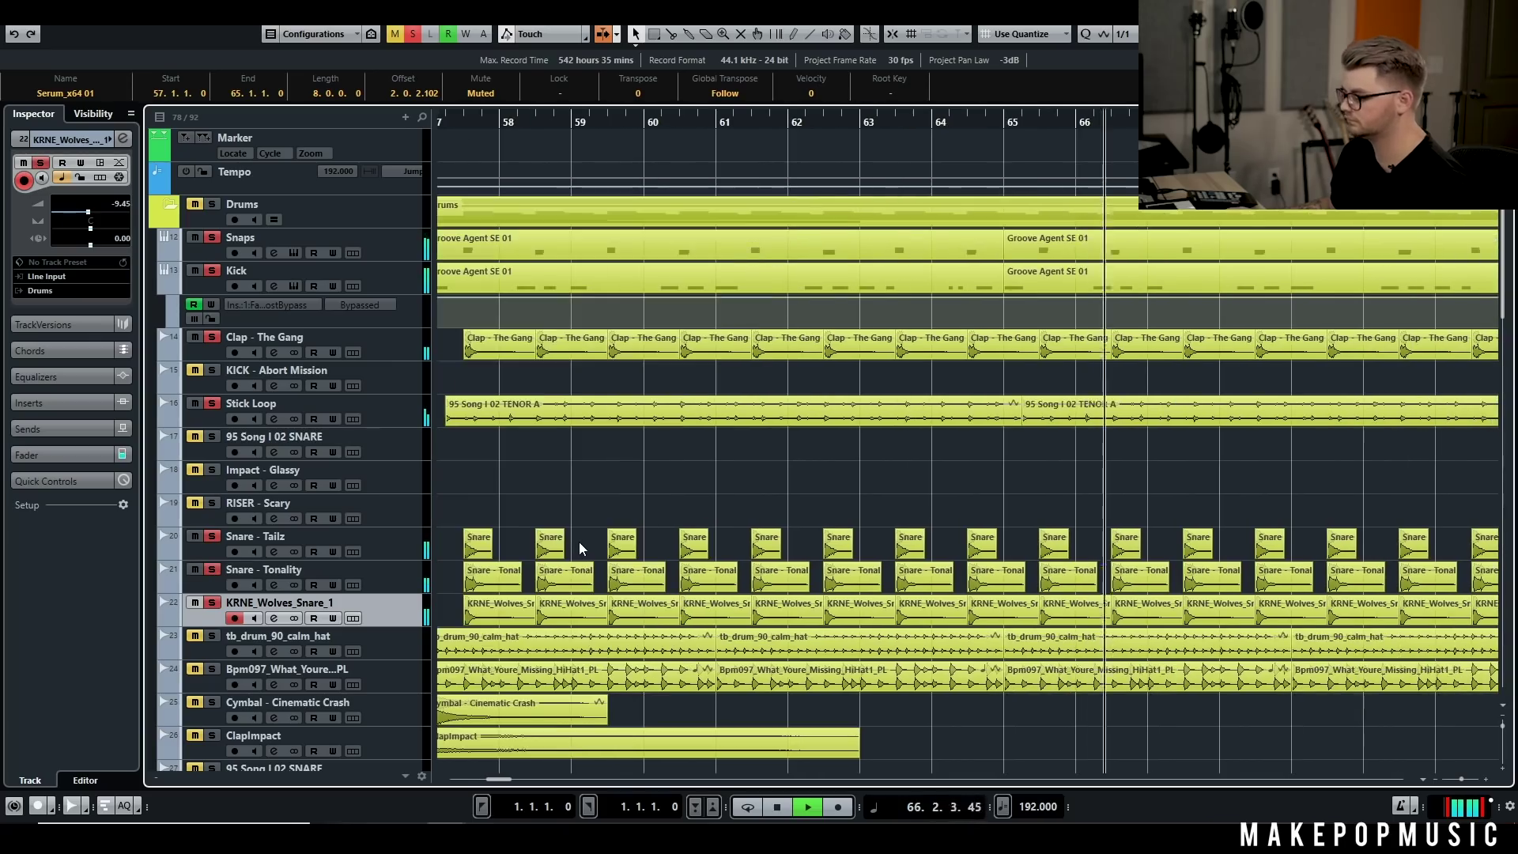
{"action": "scroll", "coordinate": [578, 542], "scroll_direction": "down", "scroll_amount": 2, "text": "ctrl"}
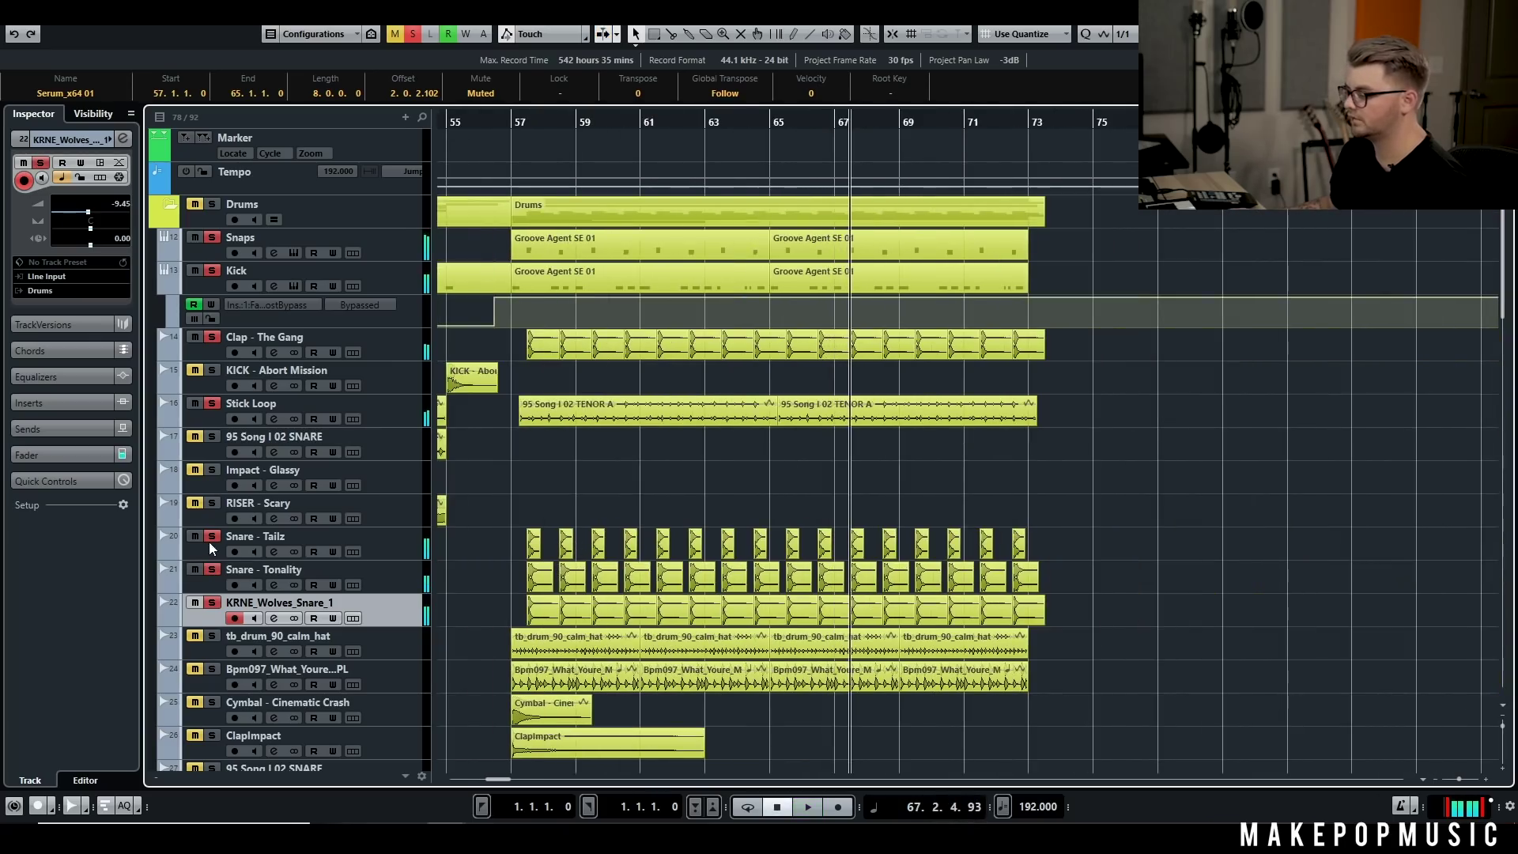
Step: Play from bar 57 with Snare - Tailz as the only soloed snare layer, and bring Snare - Tonality back in
{"action": "left_click", "coordinate": [522, 125]}
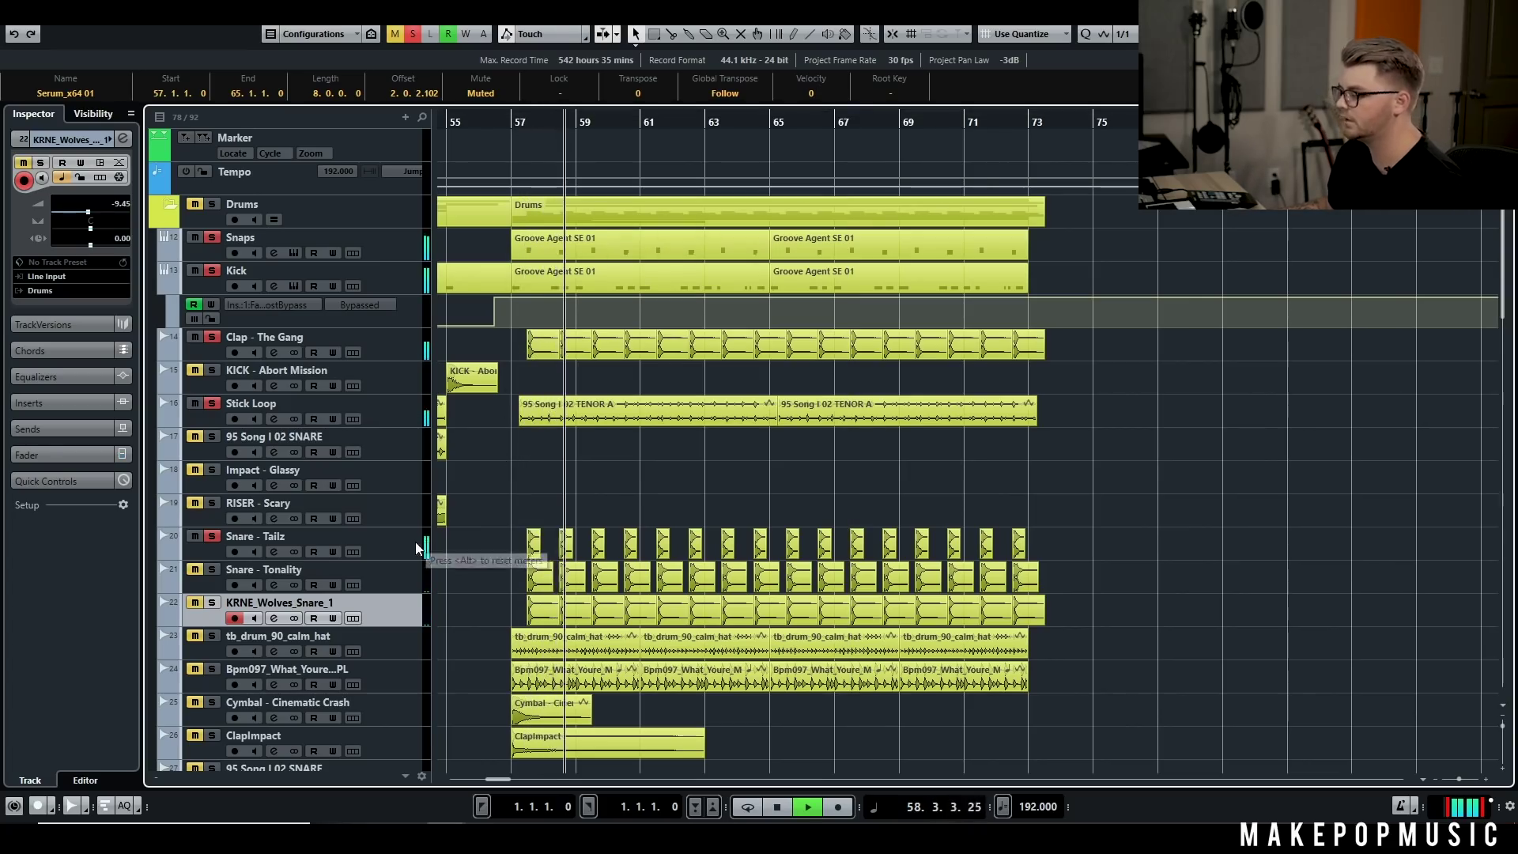
{"action": "key", "text": "space"}
{"action": "left_click", "coordinate": [372, 546]}
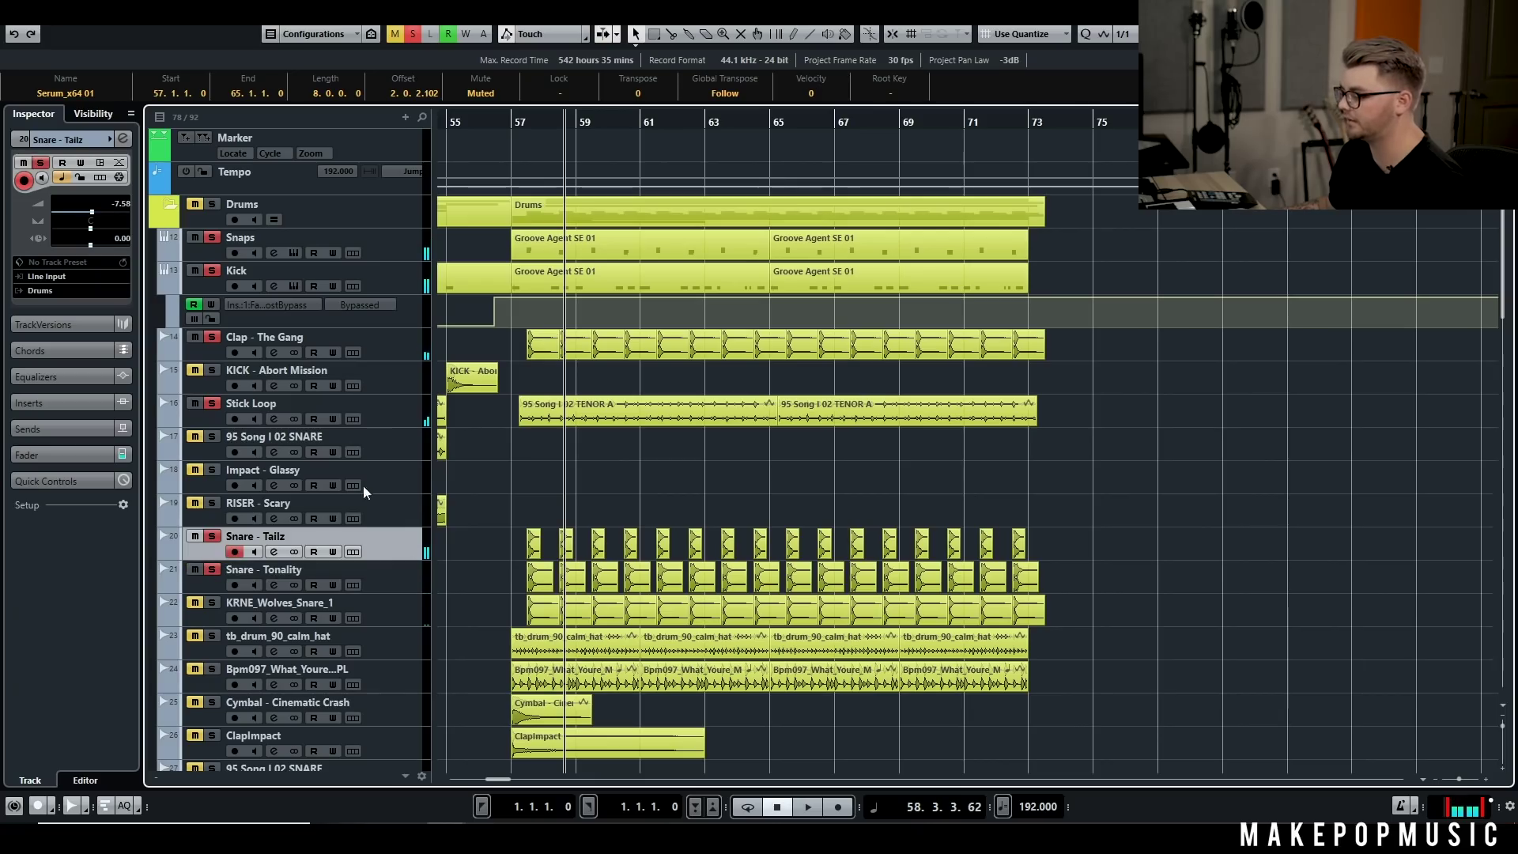
{"action": "left_click", "coordinate": [397, 581]}
{"action": "key", "text": "space"}
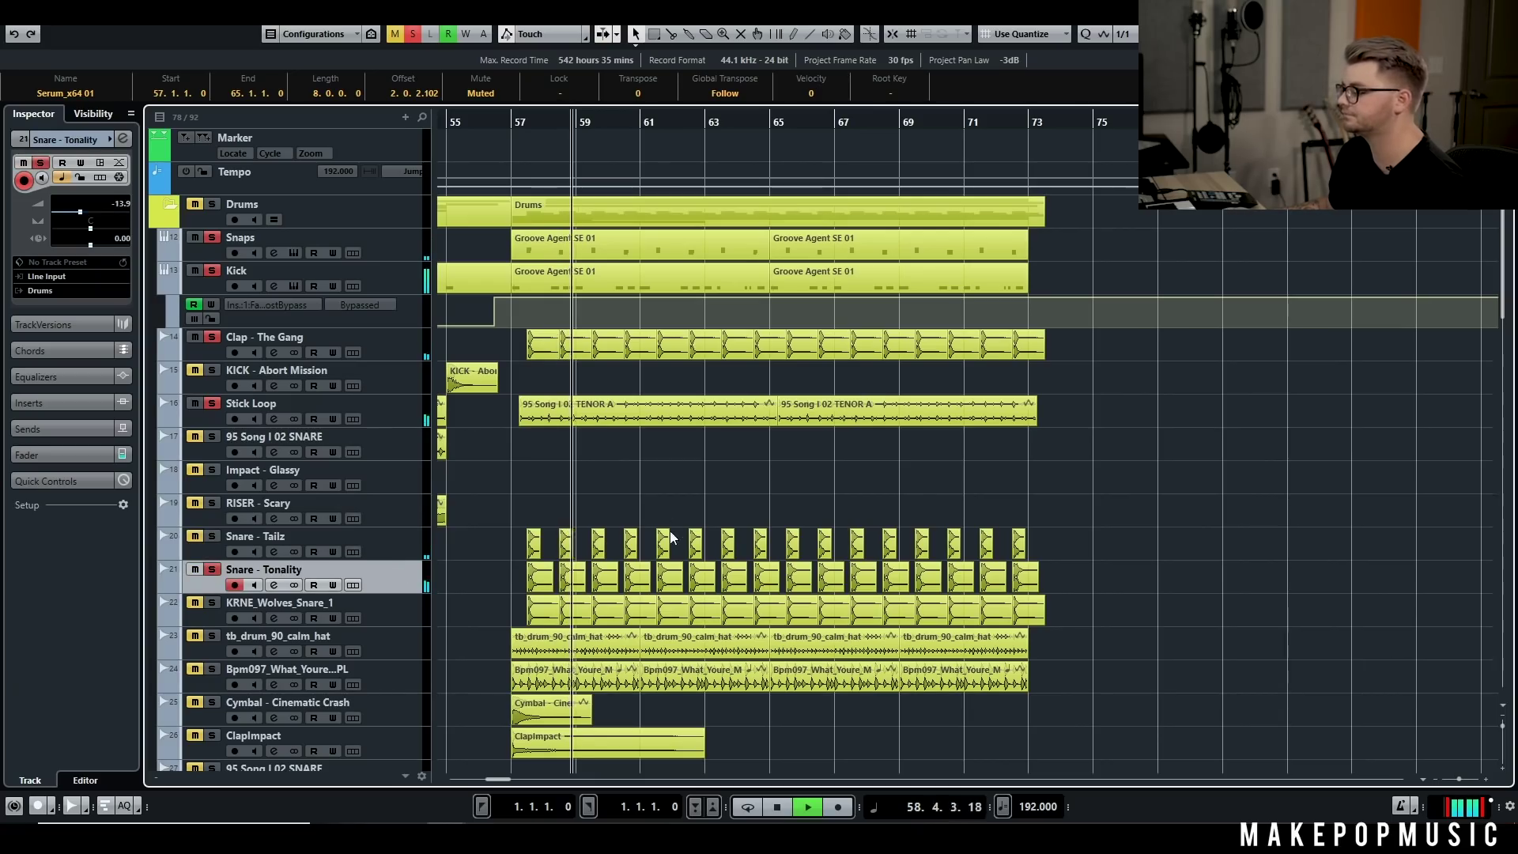
{"action": "key", "text": "space"}
Step: Solo KRNE_Wolves_Snare_1 again and play all three snare layers together with the other soloed drums from bar 57
{"action": "left_click", "coordinate": [209, 605]}
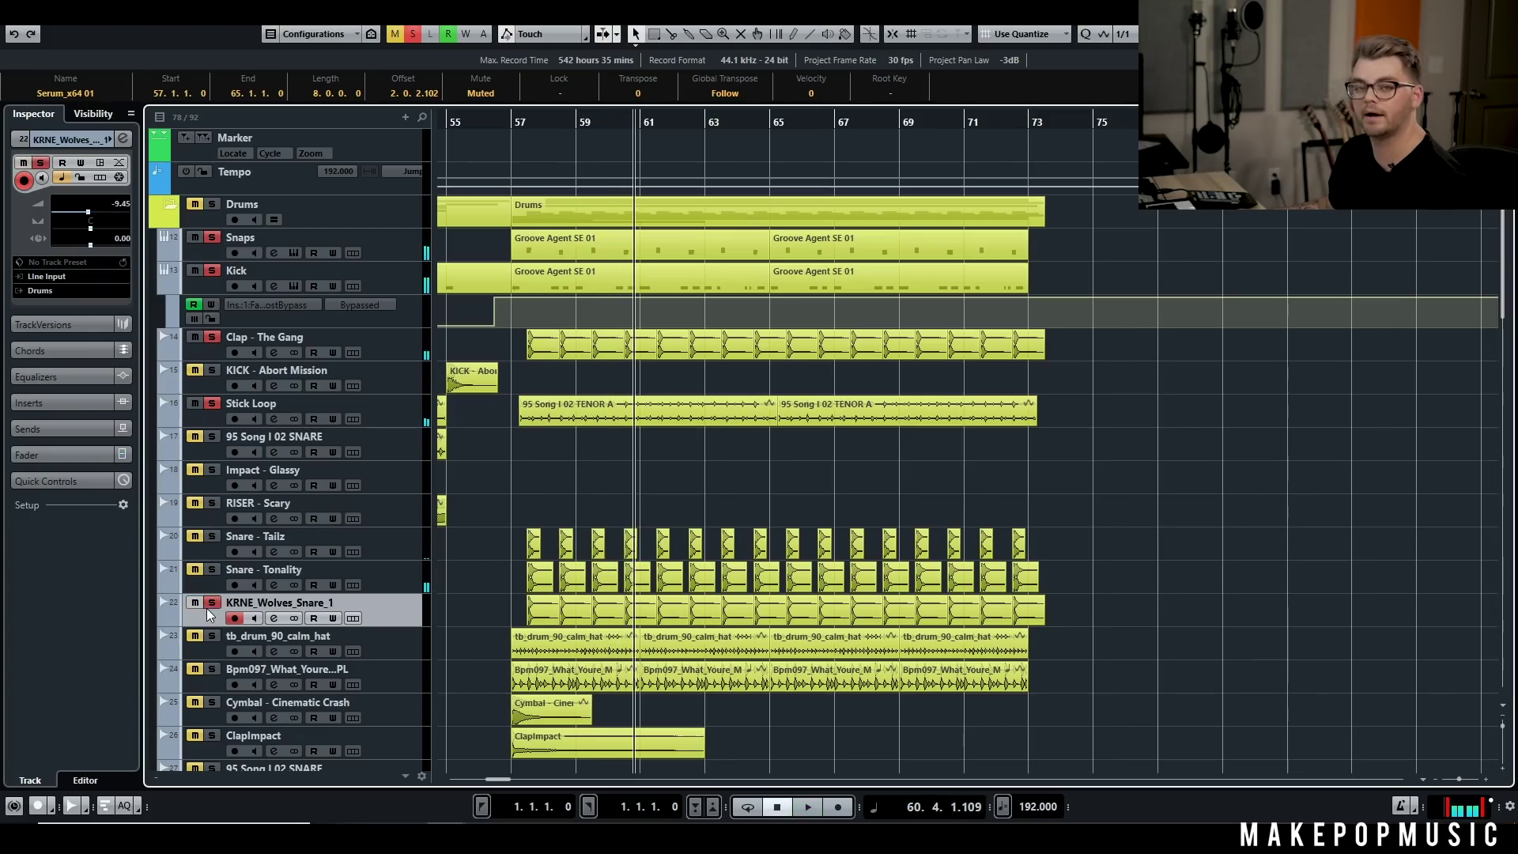
{"action": "left_click", "coordinate": [516, 127]}
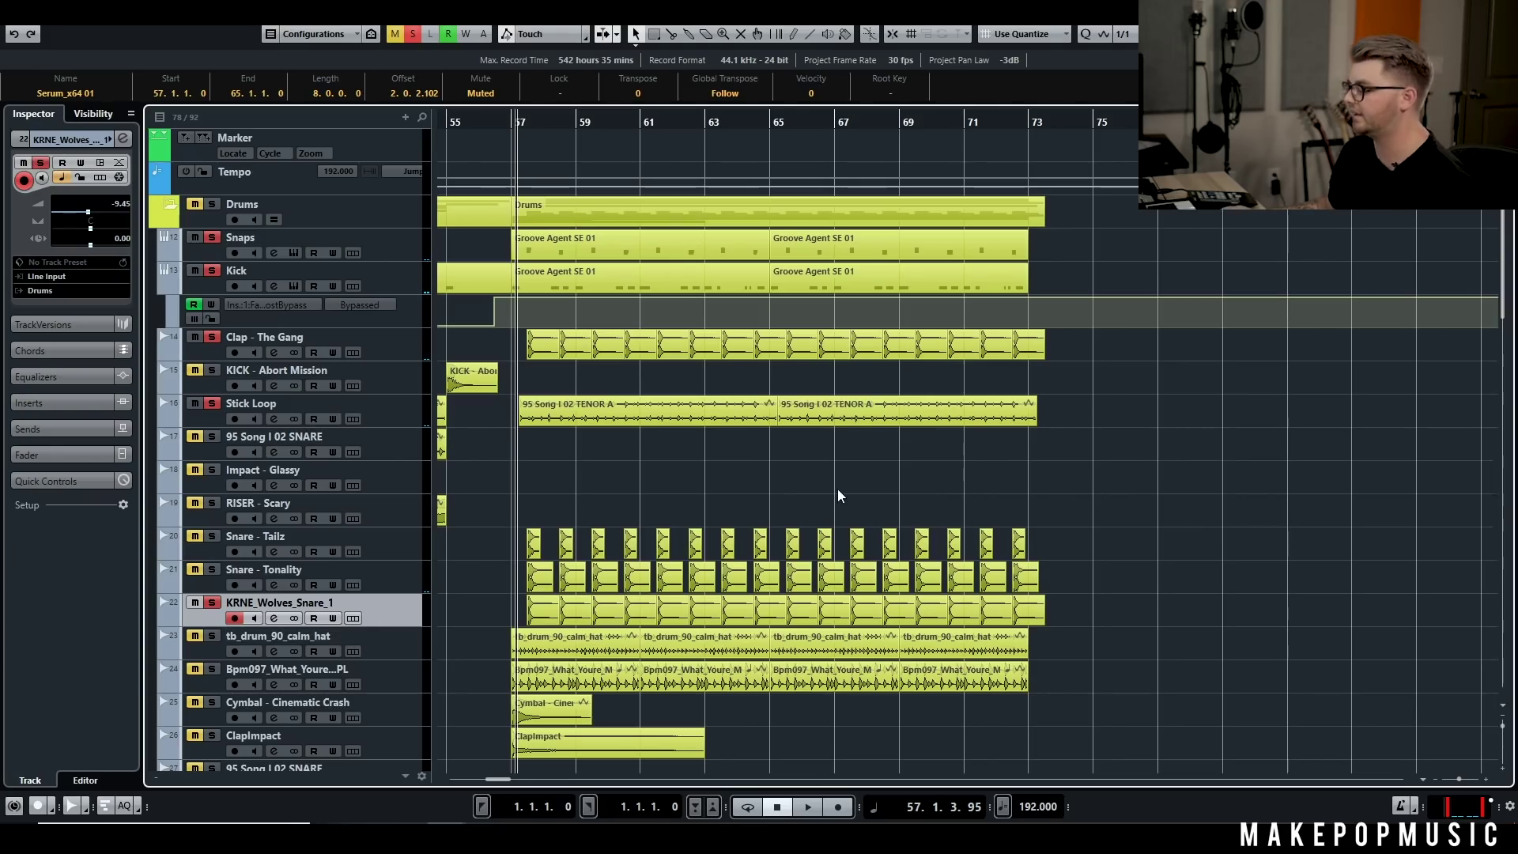
{"action": "key", "text": "space"}
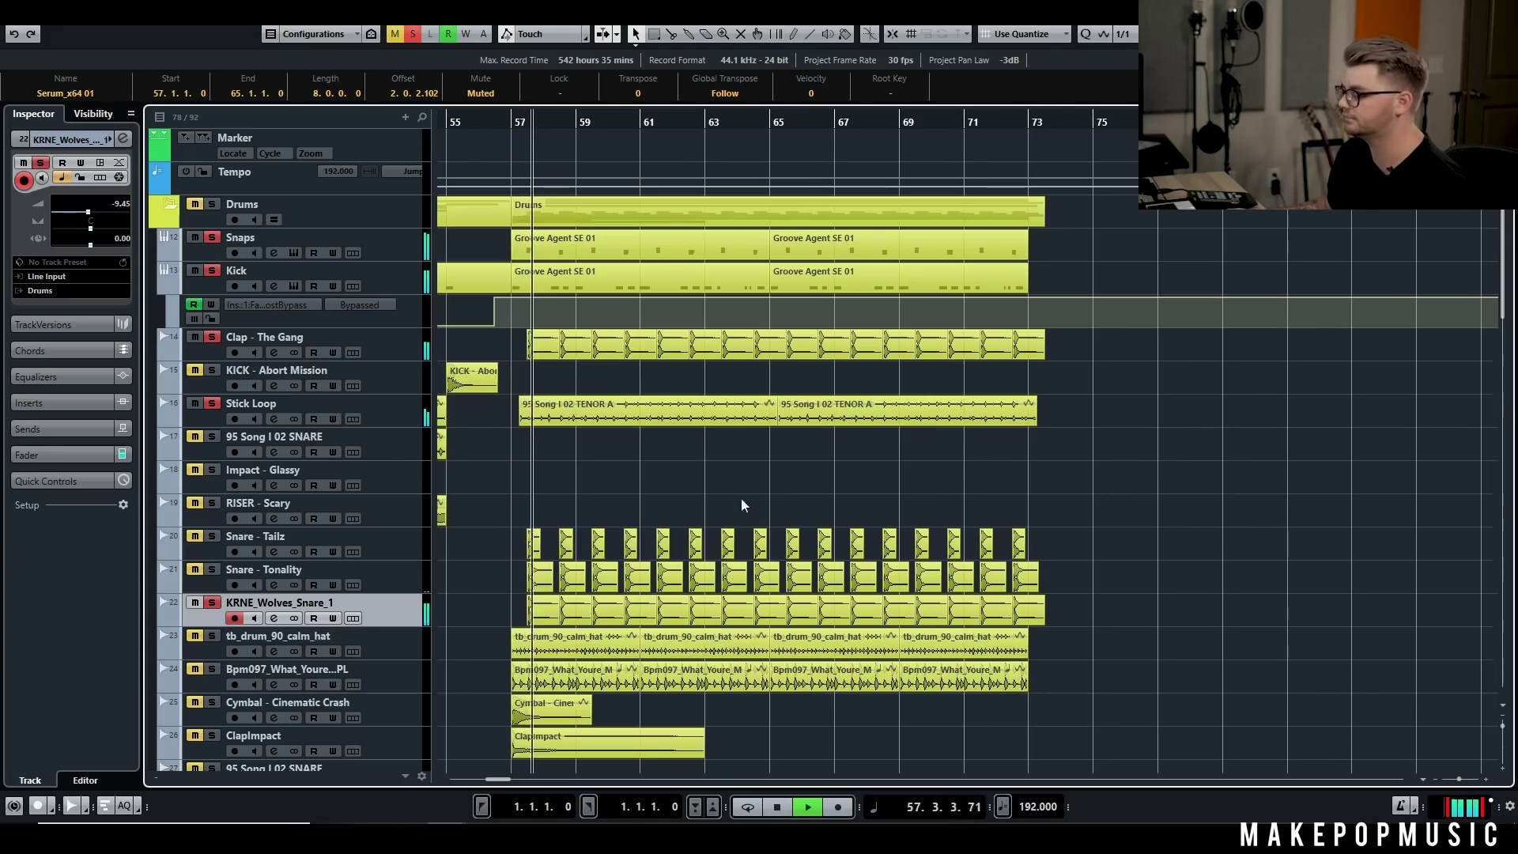
{"action": "left_click", "coordinate": [211, 567]}
{"action": "left_click", "coordinate": [211, 537]}
{"action": "left_click", "coordinate": [645, 505]}
{"action": "key", "text": "space"}
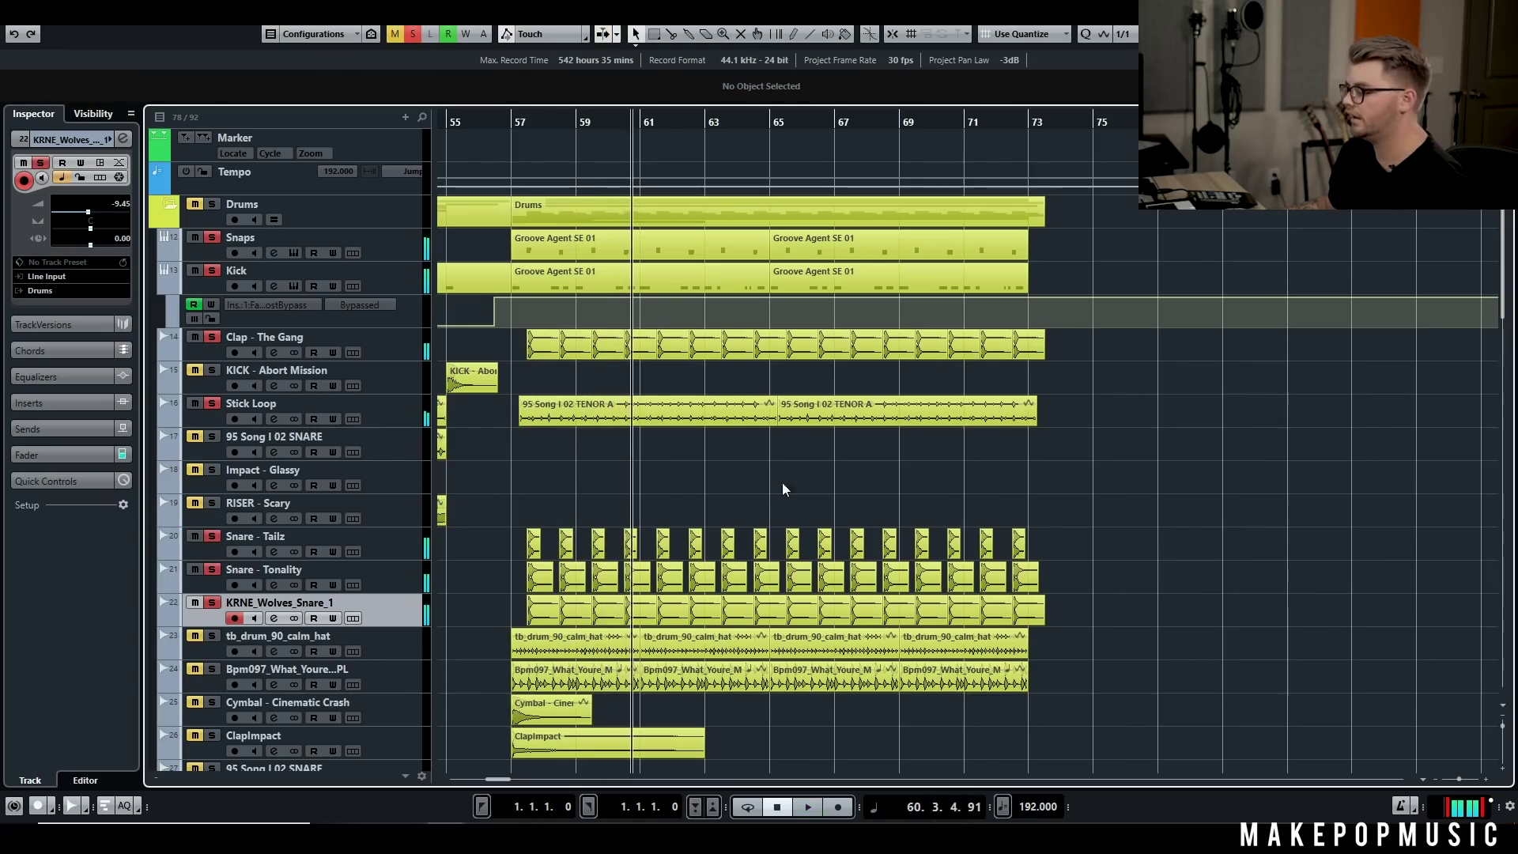
Step: Add the tb_drum_90_calm_hat track to the soloed drums and play the chorus from bar 57
{"action": "scroll", "coordinate": [838, 474], "scroll_direction": "down", "scroll_amount": 2}
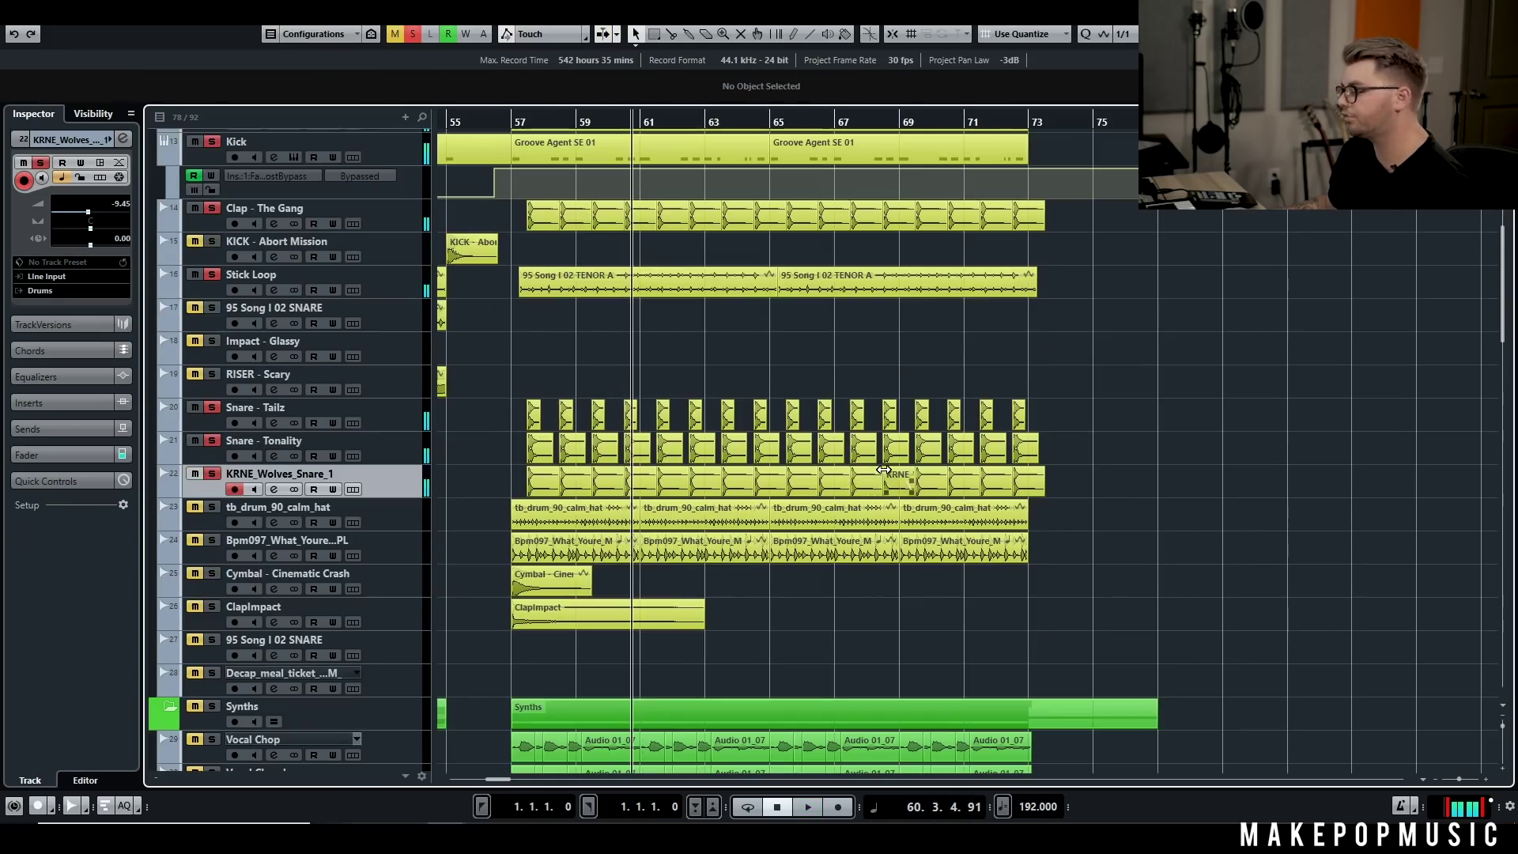
{"action": "left_click", "coordinate": [211, 507]}
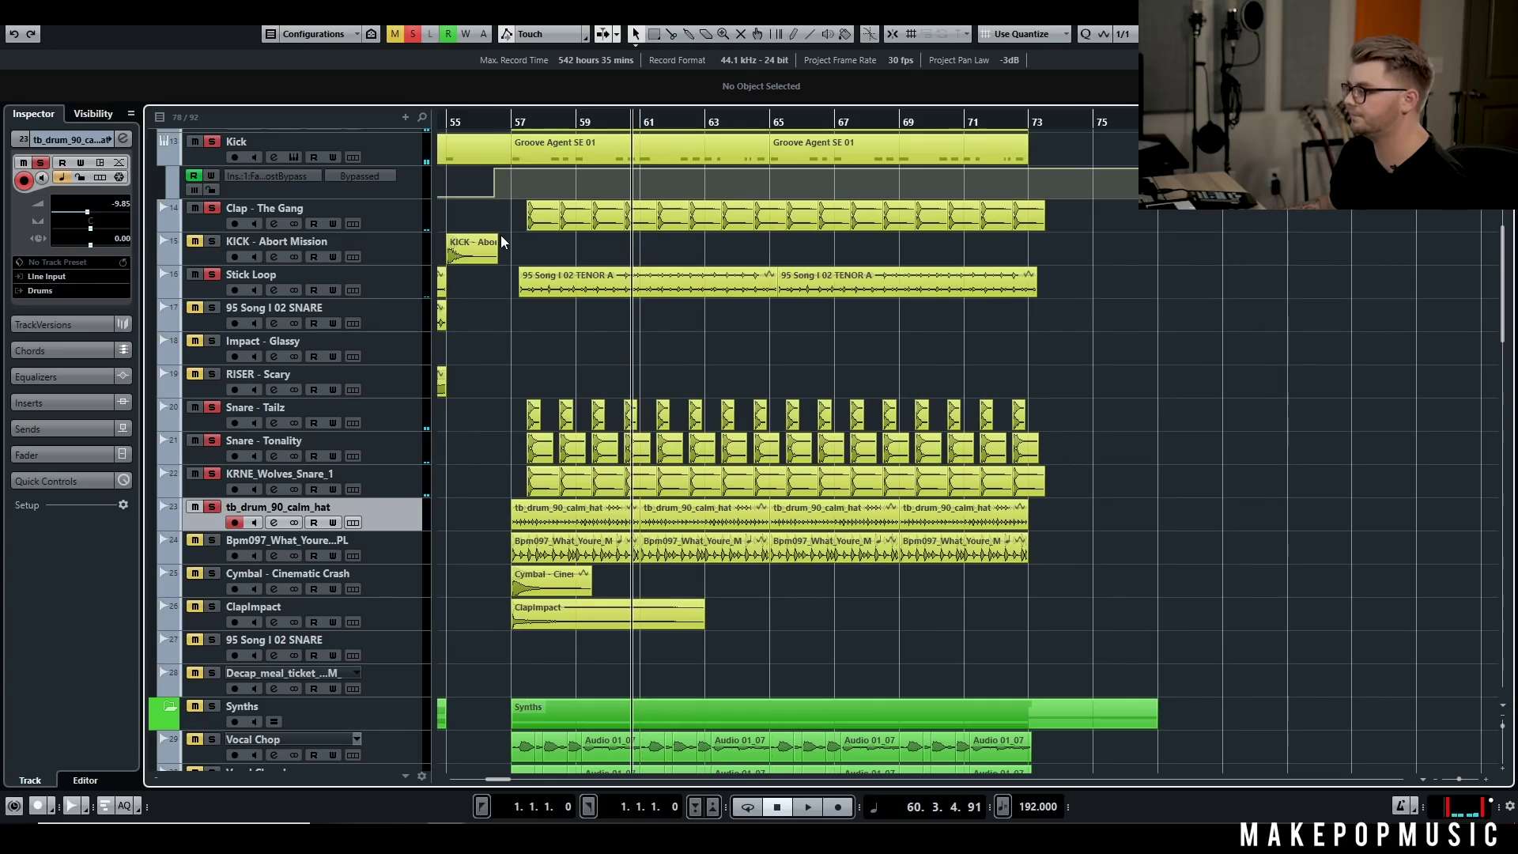
{"action": "left_click", "coordinate": [506, 122]}
{"action": "key", "text": "space"}
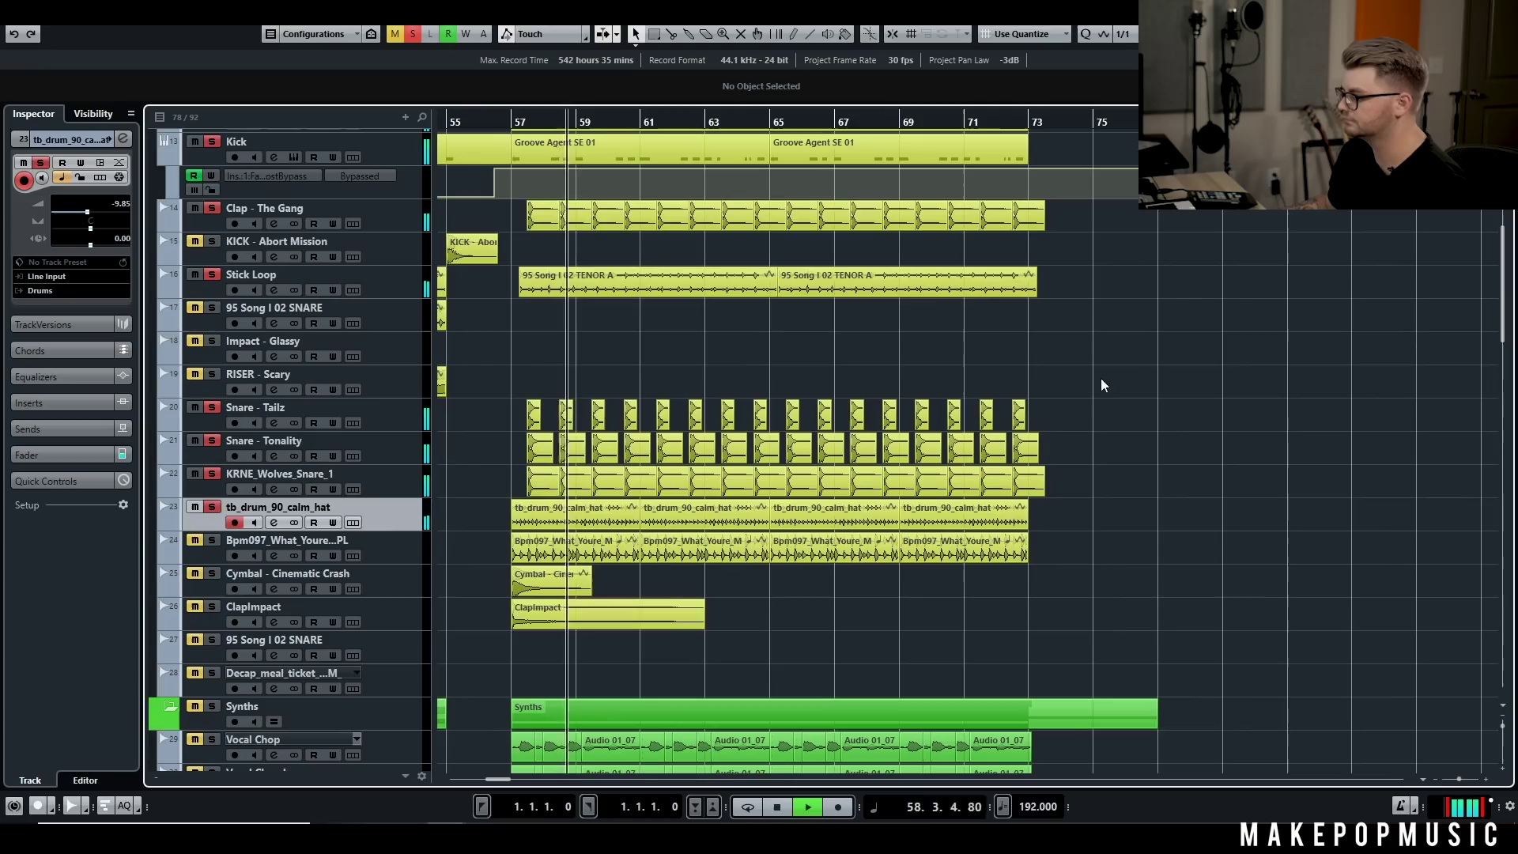
Step: Solo the Bpm097_What_Youre hi-hat track in place of tb_drum_90_calm_hat, play on from bar 61, and add the calm hat back
{"action": "key", "text": "space"}
{"action": "left_click", "coordinate": [214, 547]}
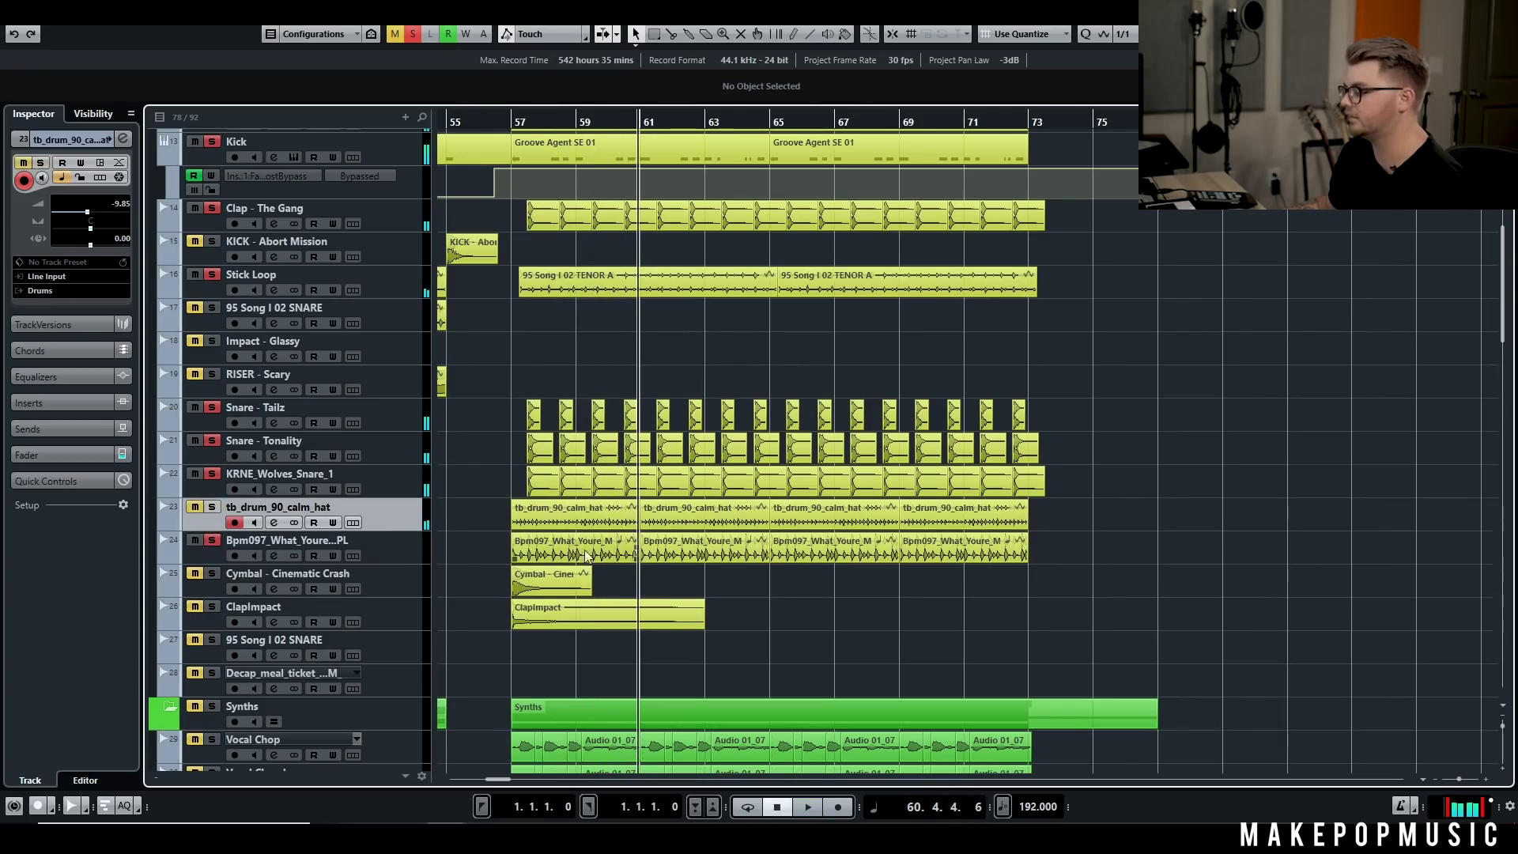
{"action": "left_click", "coordinate": [380, 552]}
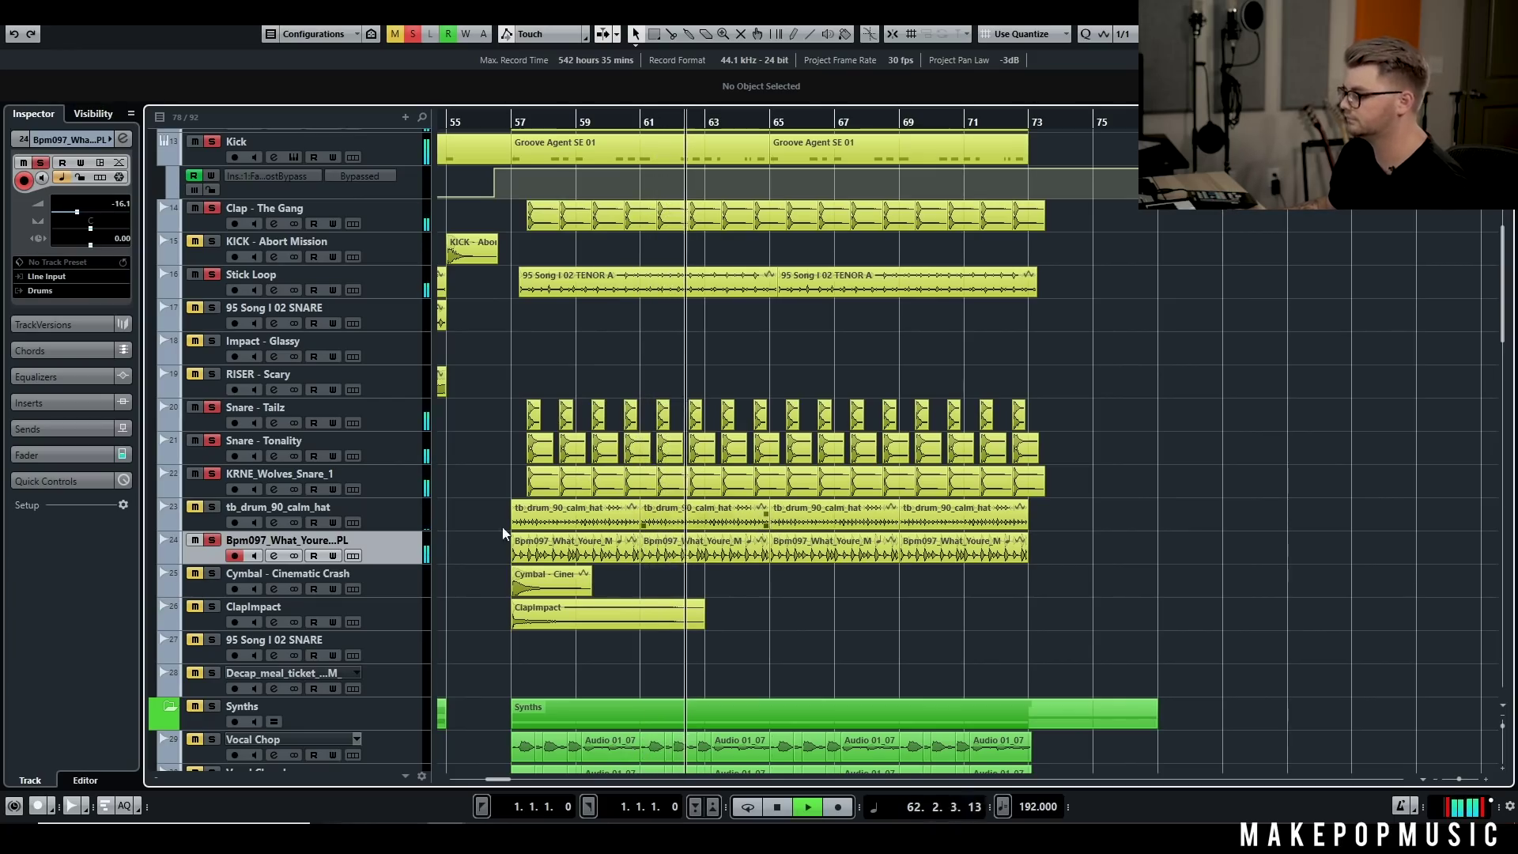
{"action": "left_click", "coordinate": [217, 510]}
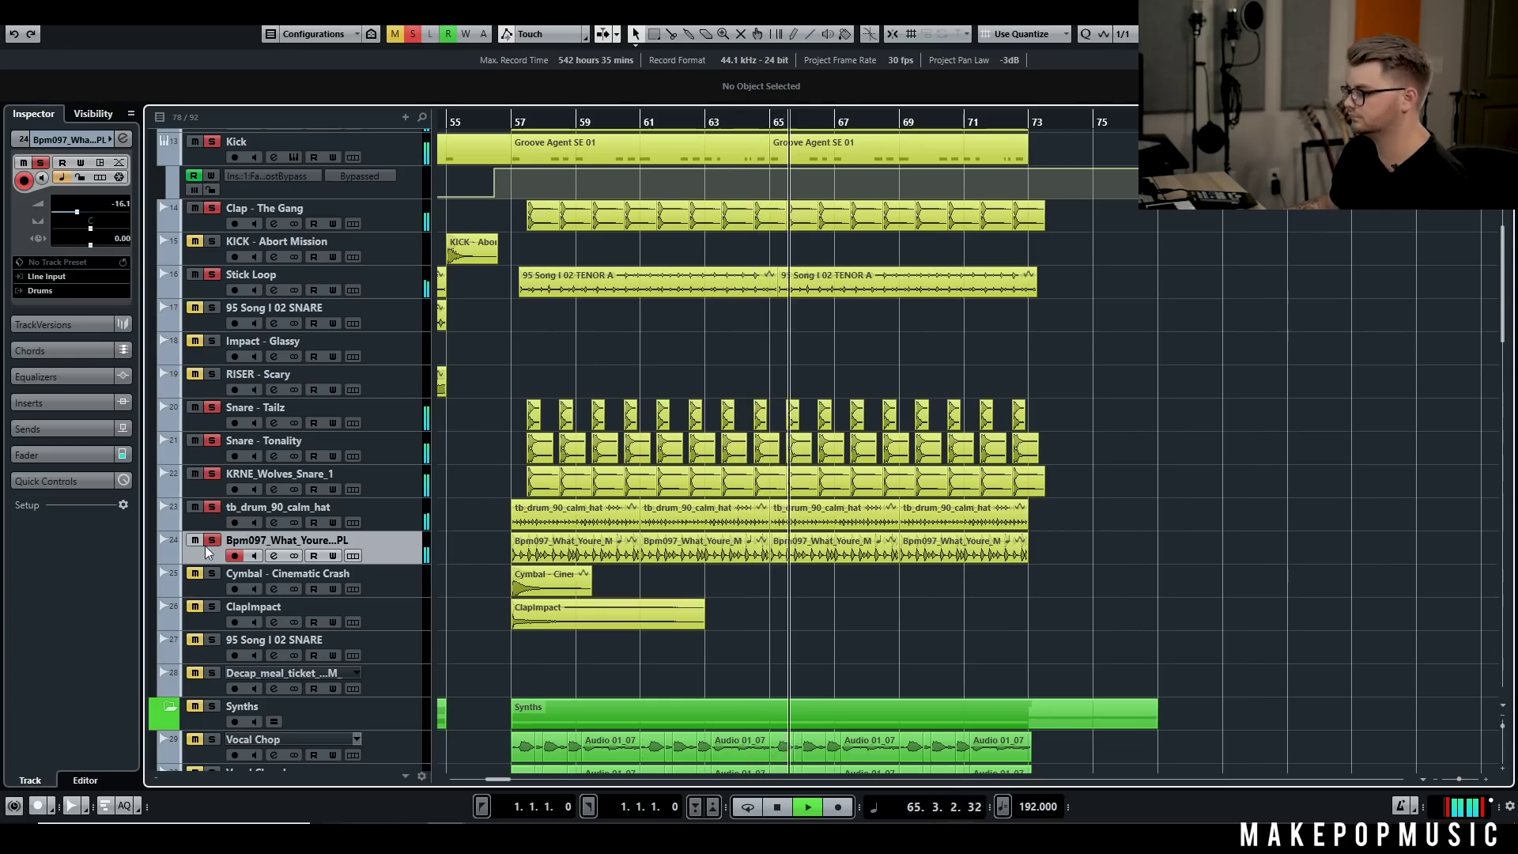
Step: Solo Cymbal - Cinematic Crash and ClapImpact with the other drums and play from about bar 56 into the chorus
{"action": "left_click", "coordinate": [212, 573]}
{"action": "key", "text": "KP_0"}
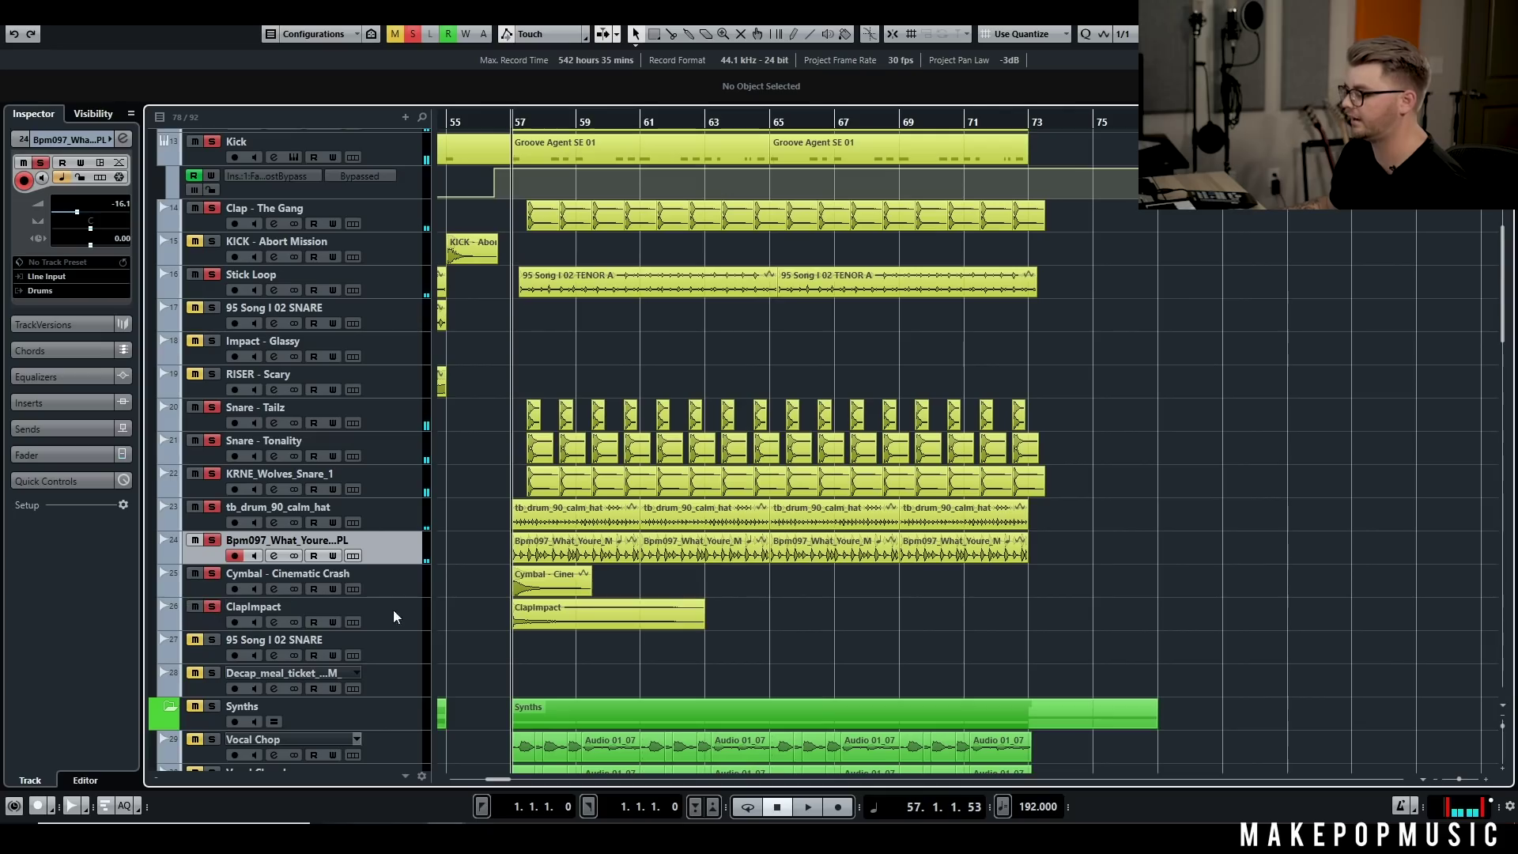
{"action": "left_click", "coordinate": [483, 121]}
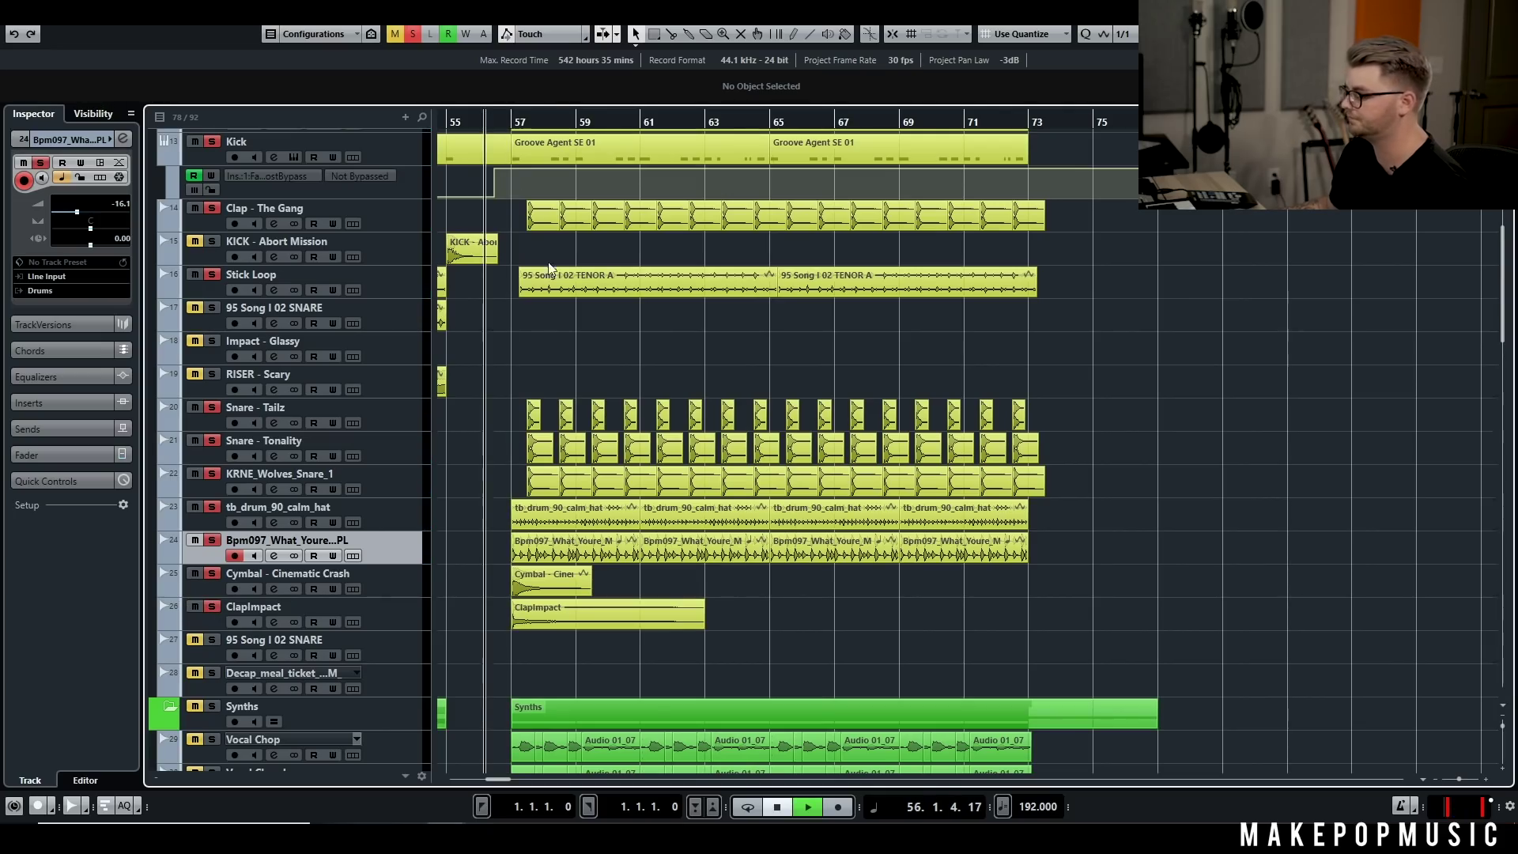
{"action": "scroll", "coordinate": [652, 370], "scroll_direction": "down", "scroll_amount": 4}
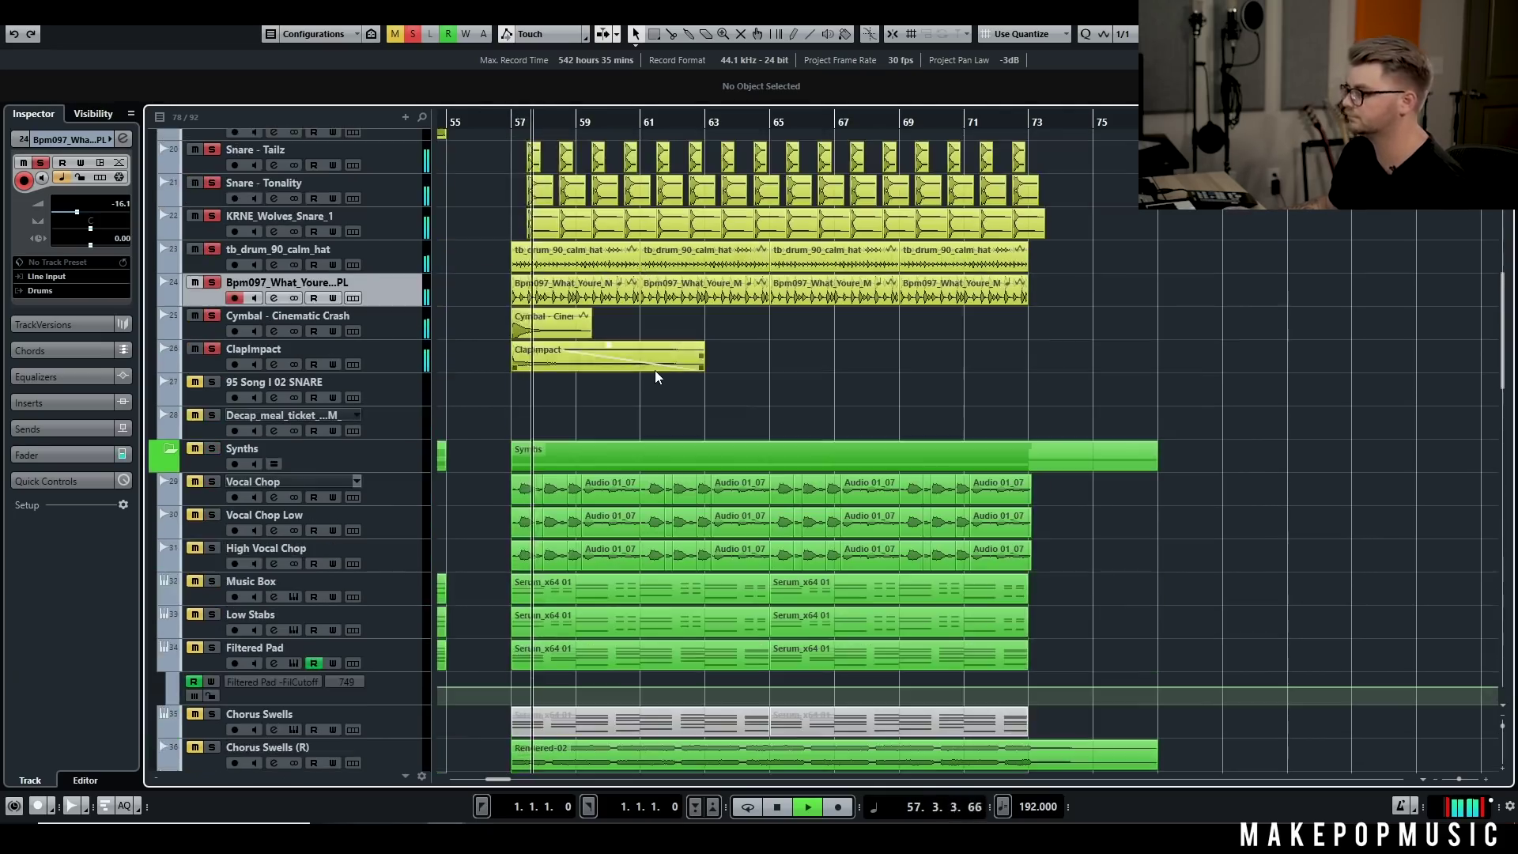
Step: Solo the Bass folder and Main Guitar Plucks (D) on top of the drums, and play the chorus from bar 57
{"action": "scroll", "coordinate": [672, 364], "scroll_direction": "down", "scroll_amount": 10}
{"action": "left_click", "coordinate": [212, 401]}
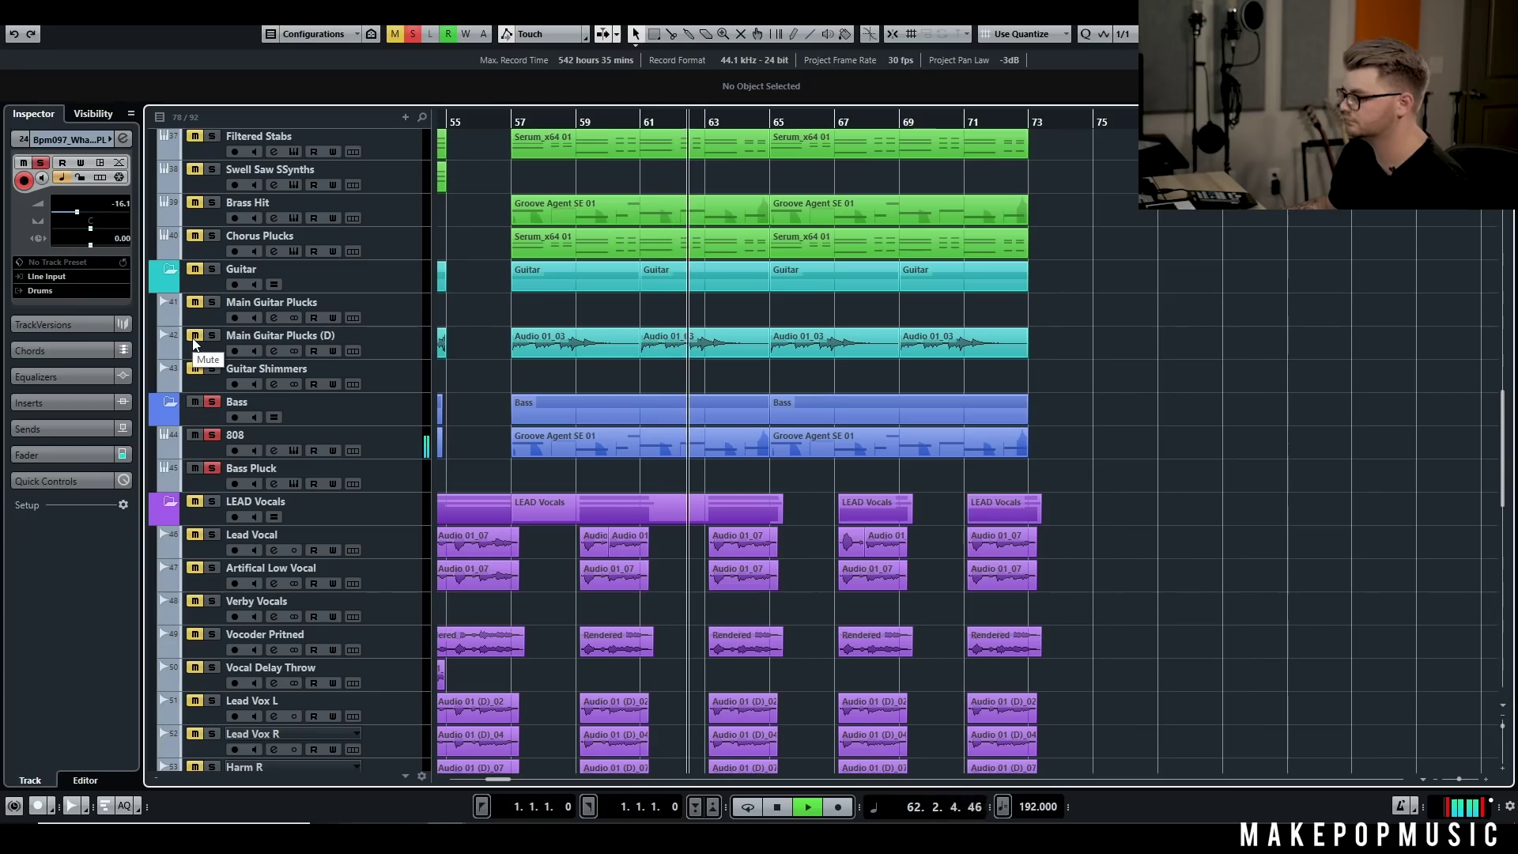
{"action": "key", "text": "space"}
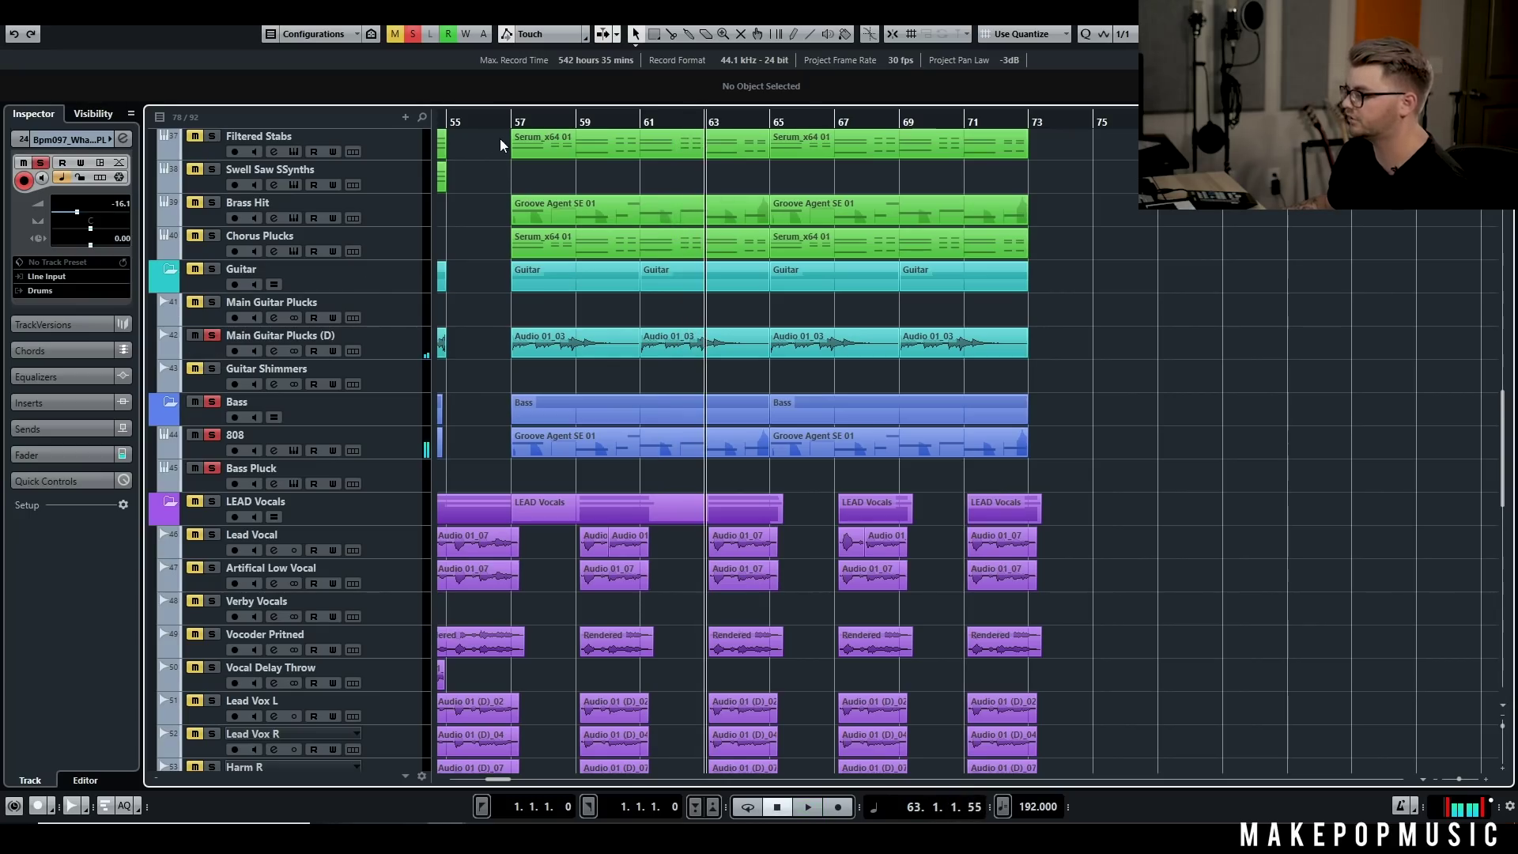
{"action": "left_click", "coordinate": [505, 139]}
{"action": "key", "text": "space"}
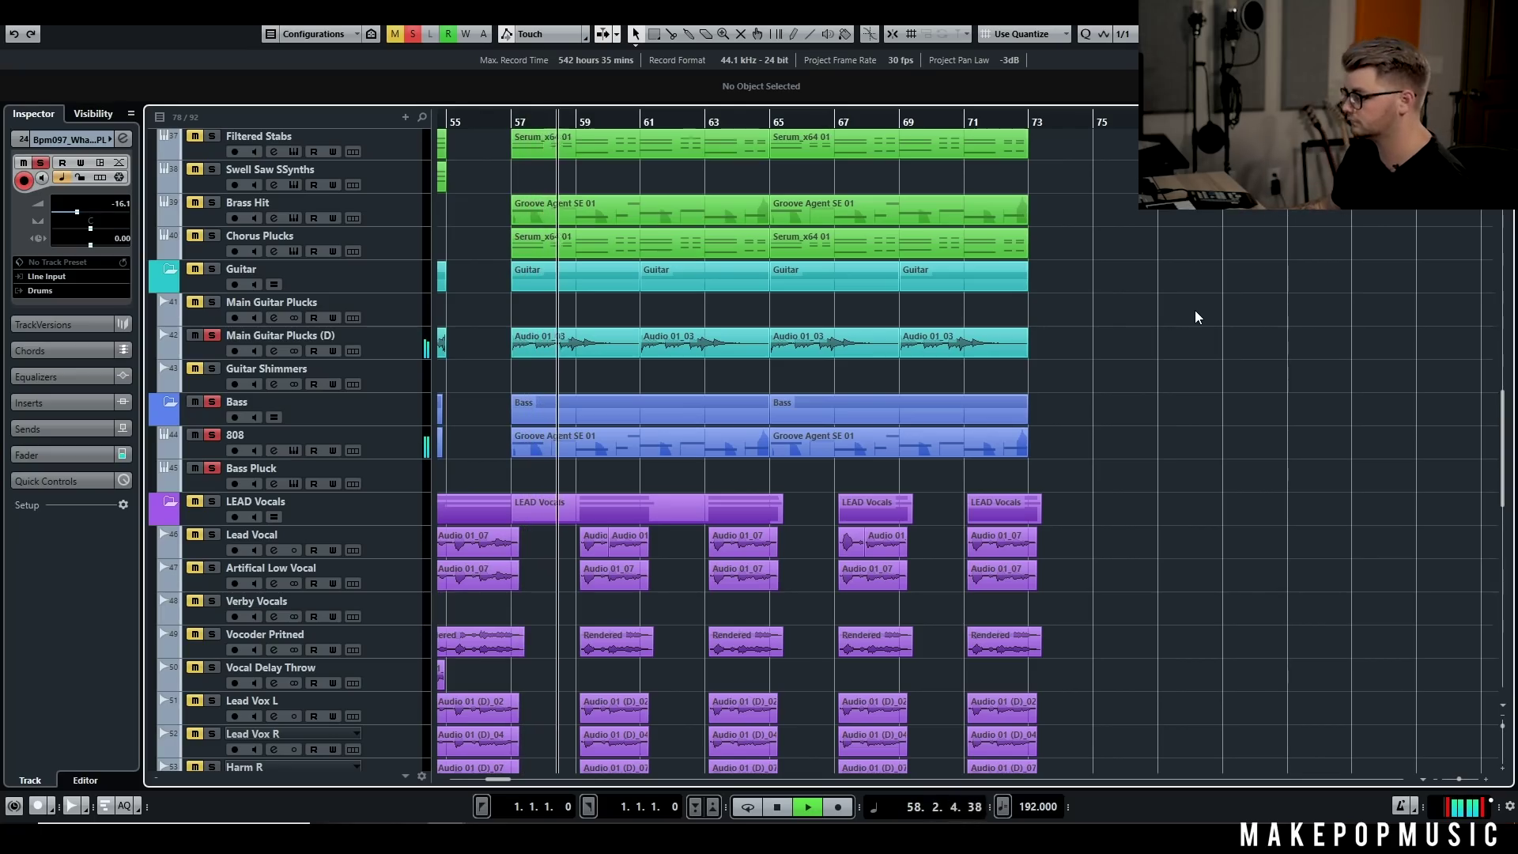
{"action": "scroll", "coordinate": [1168, 264], "scroll_direction": "up", "scroll_amount": 3}
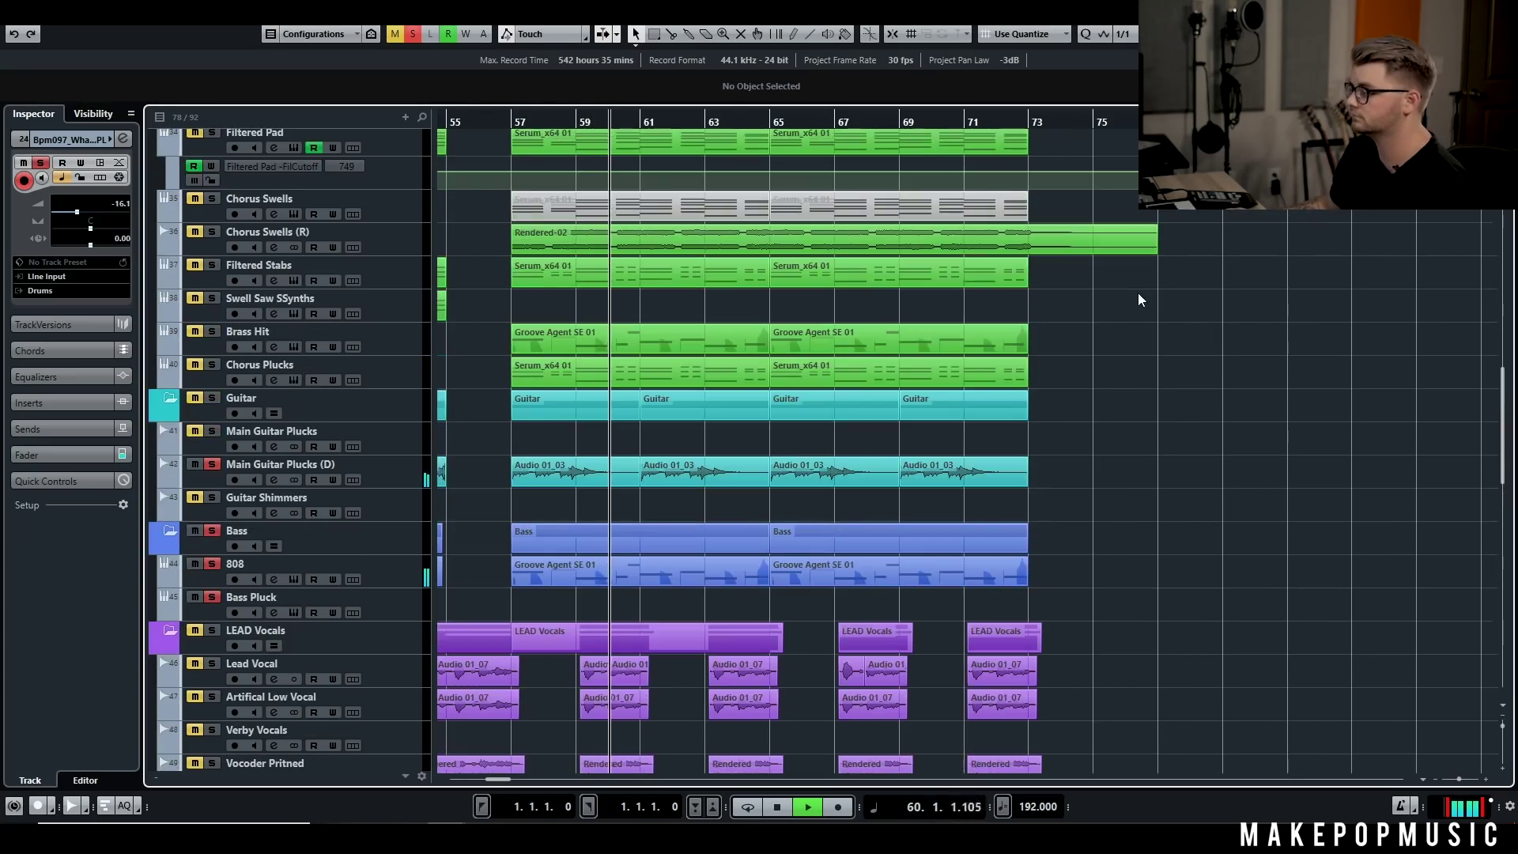
Step: Solo the Music Box, Low Stabs and Filtered Pad tracks in the Synths folder along with the soloed drums, bass and guitar
{"action": "scroll", "coordinate": [1137, 294], "scroll_direction": "up", "scroll_amount": 5}
{"action": "scroll", "coordinate": [1183, 307], "scroll_direction": "down", "scroll_amount": 2}
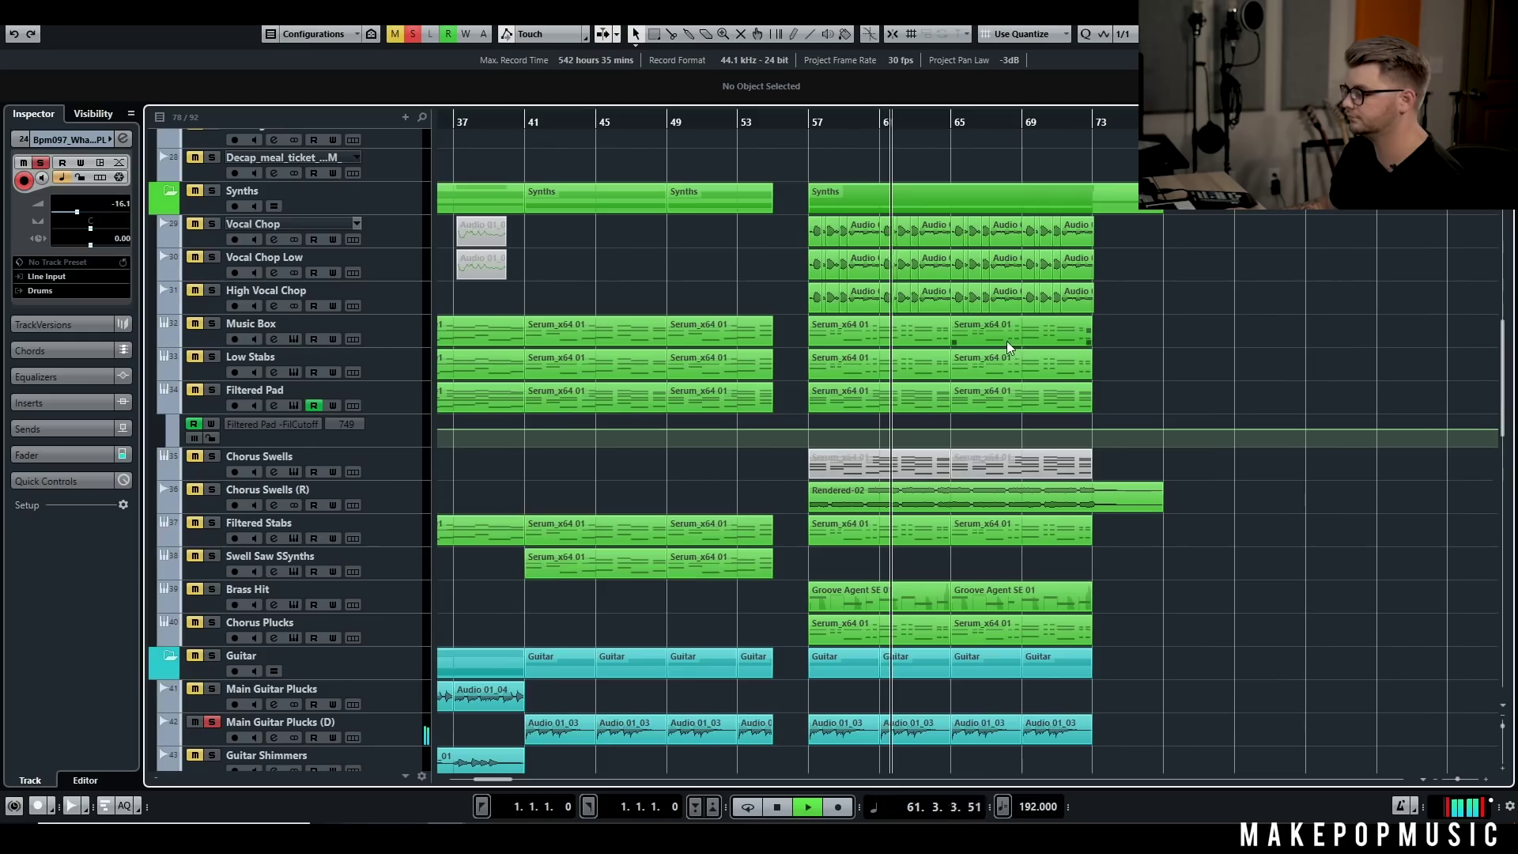
{"action": "scroll", "coordinate": [818, 395], "scroll_direction": "down", "scroll_amount": 1}
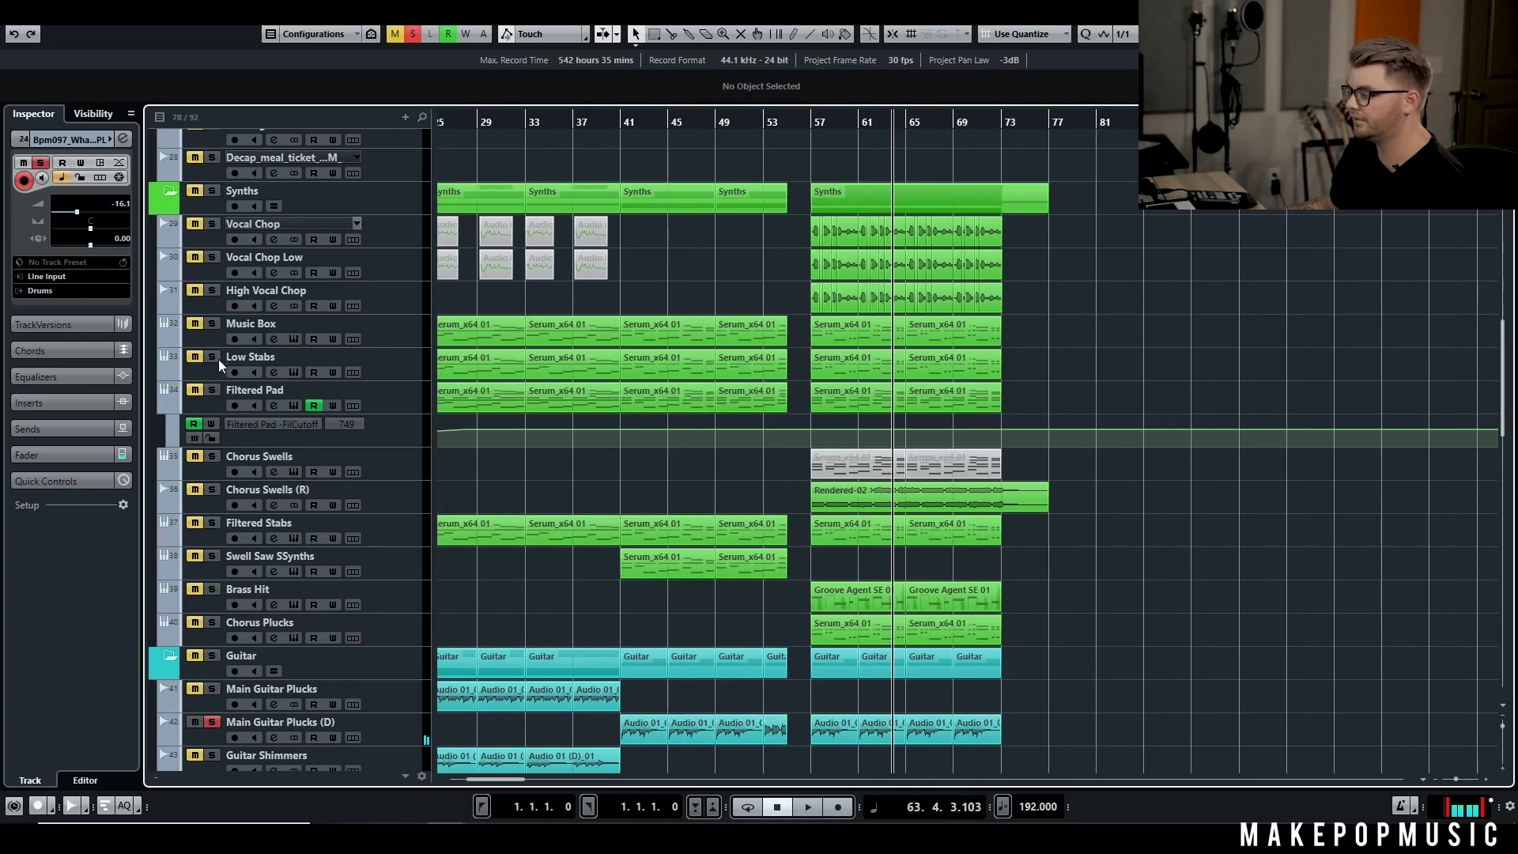
{"action": "left_click", "coordinate": [211, 389]}
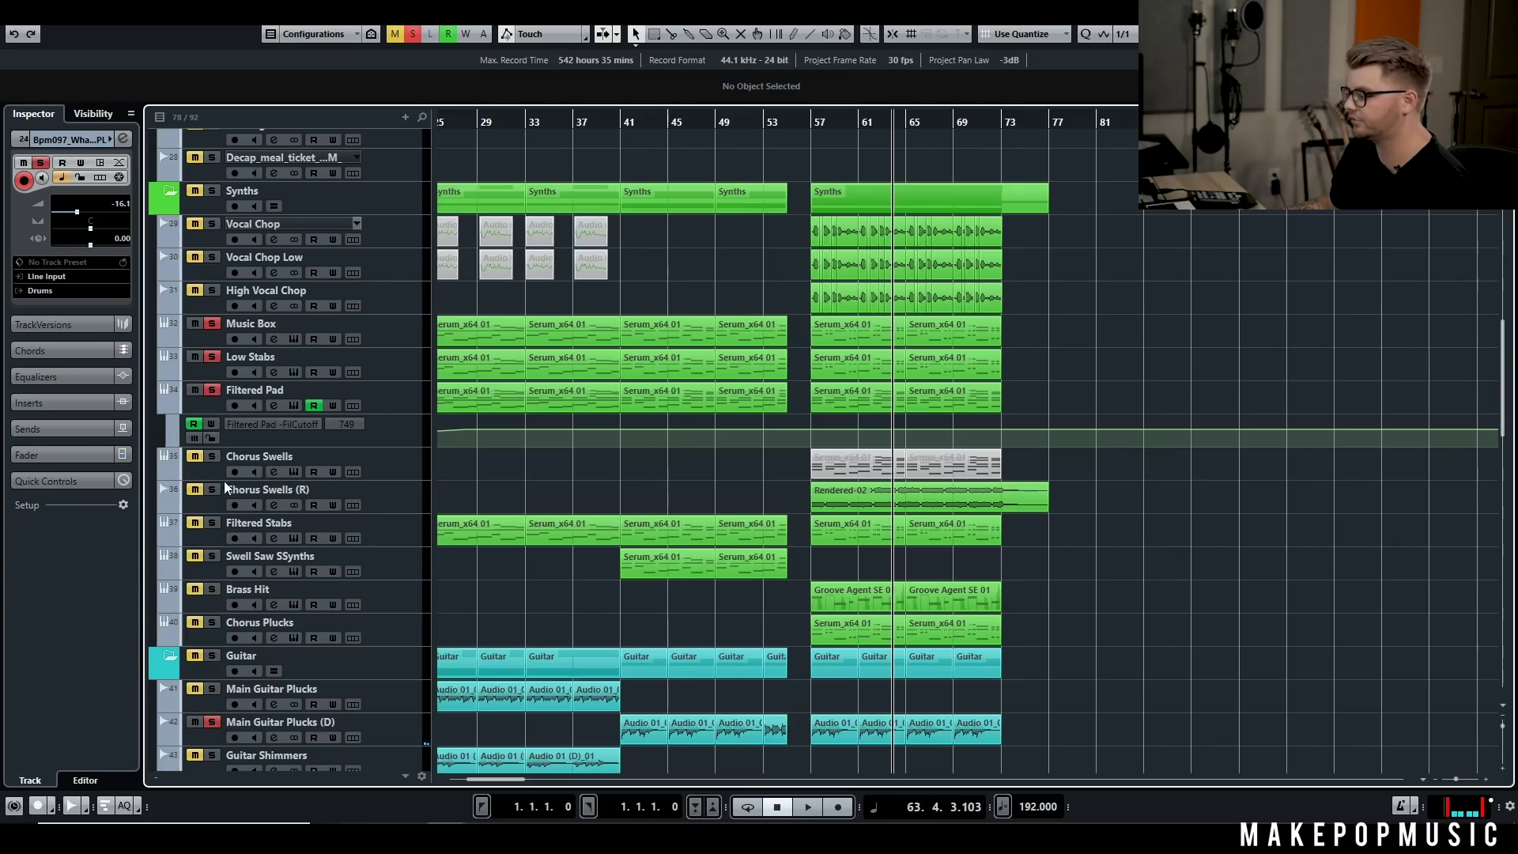
Step: Move Filtered Stabs and Swell Saw SSynths above Chorus Swells, and play the chorus from about bar 56 with Filtered Stabs soloed too
{"action": "left_click_drag", "start_coordinate": [352, 520], "coordinate": [385, 463]}
{"action": "key", "text": "g"}
{"action": "left_click_drag", "start_coordinate": [425, 561], "coordinate": [408, 500]}
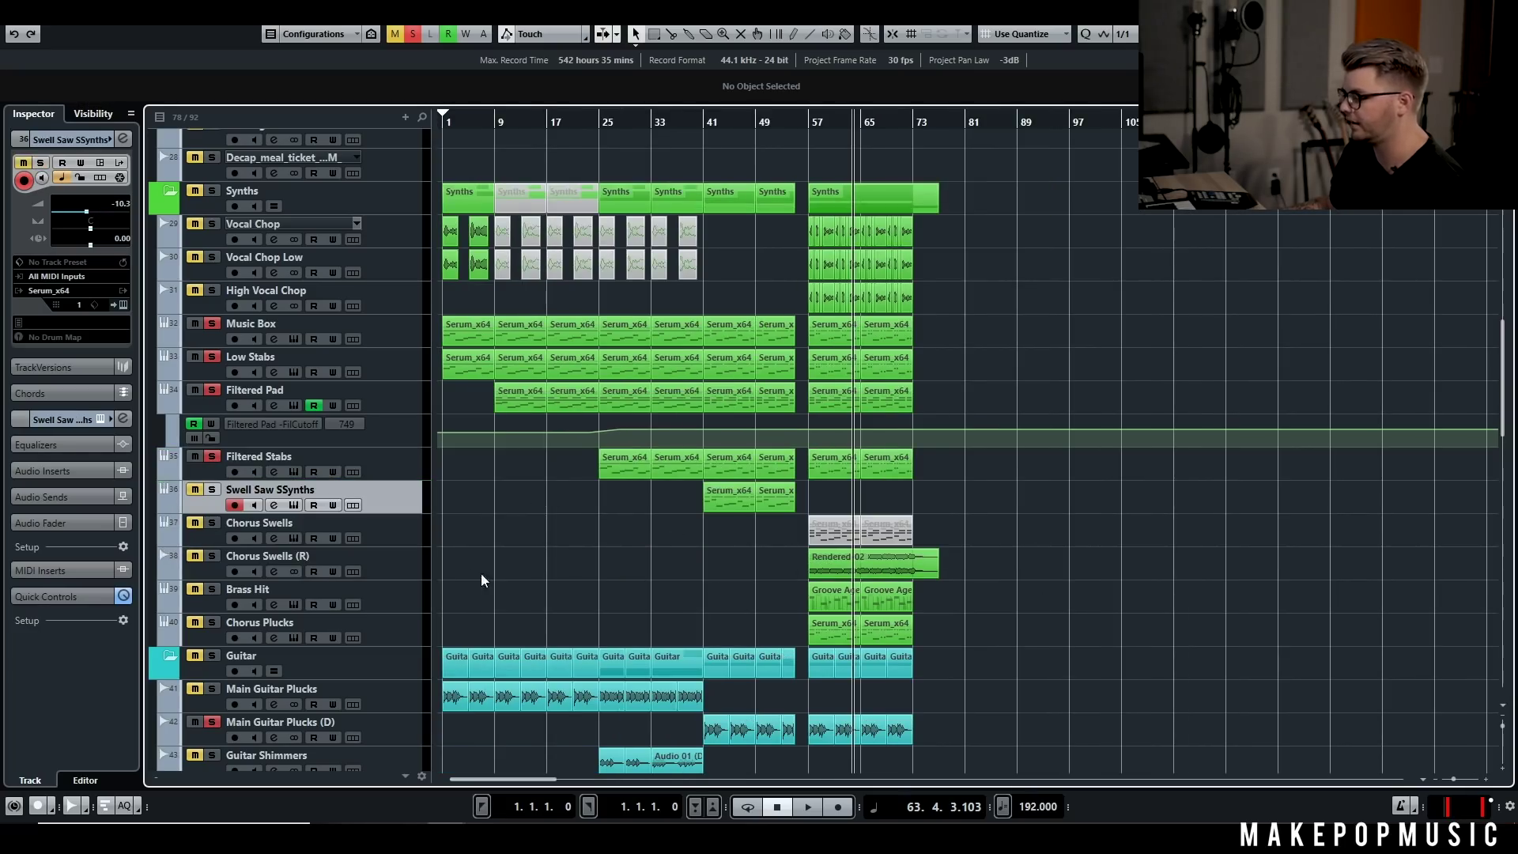
{"action": "left_click", "coordinate": [804, 121]}
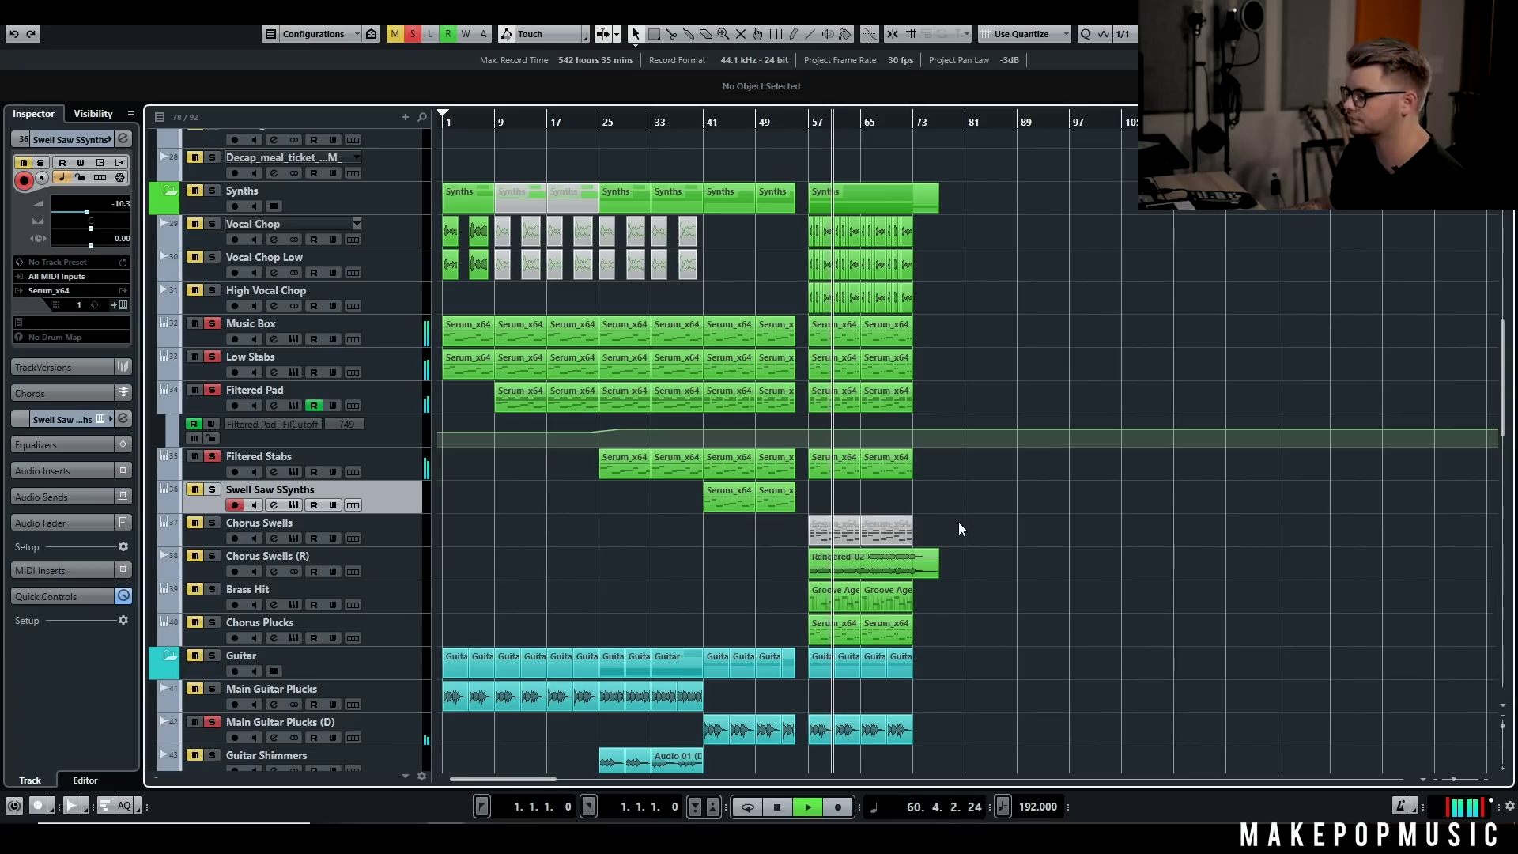
Step: Add Brass Hit to the soloed tracks and check the Serum preset it uses
{"action": "left_click", "coordinate": [211, 589]}
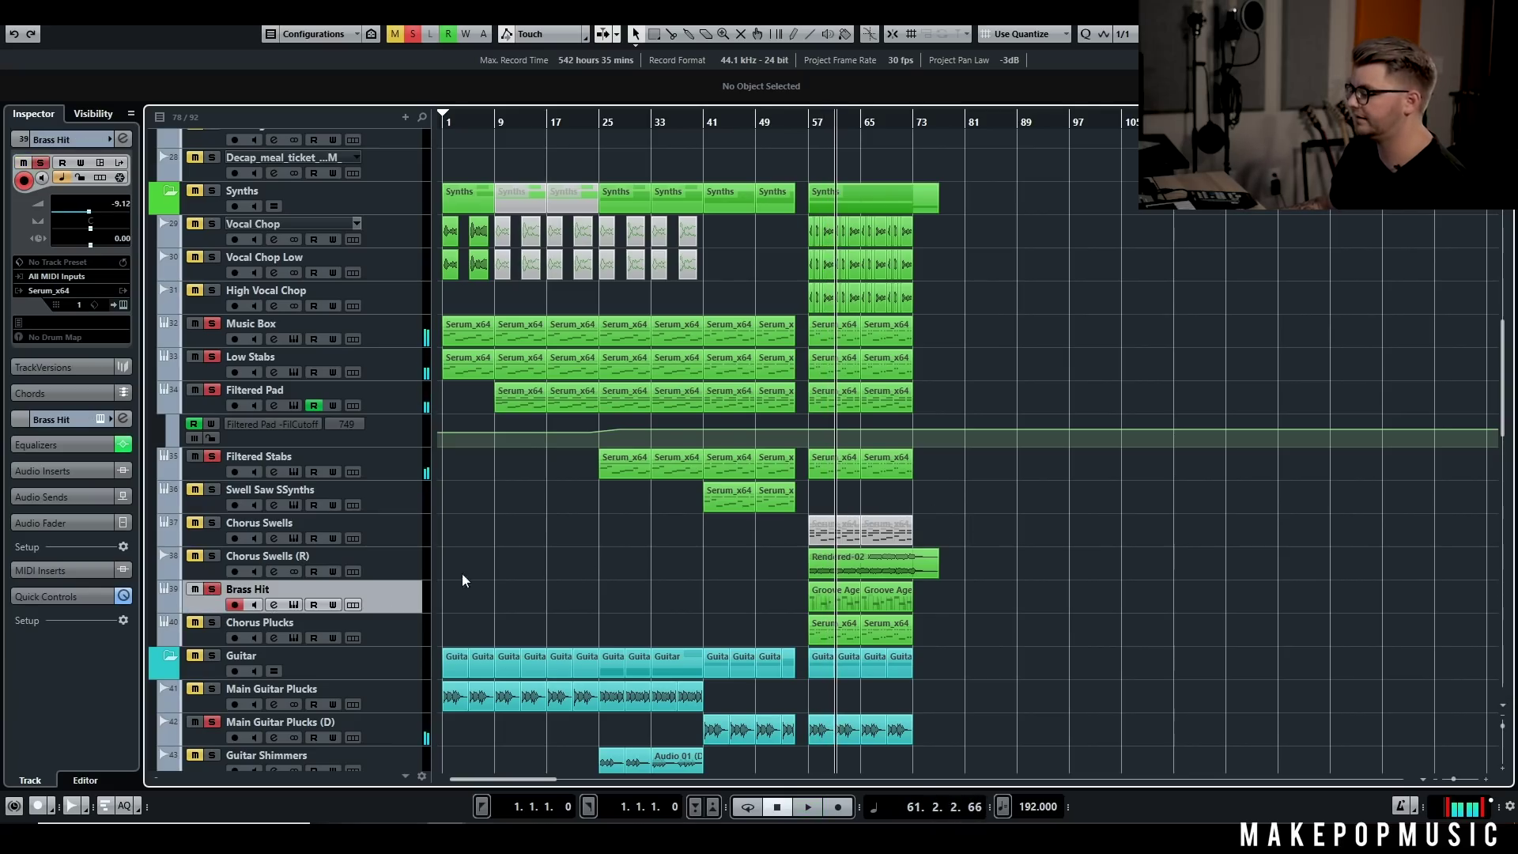
{"action": "left_click", "coordinate": [292, 604]}
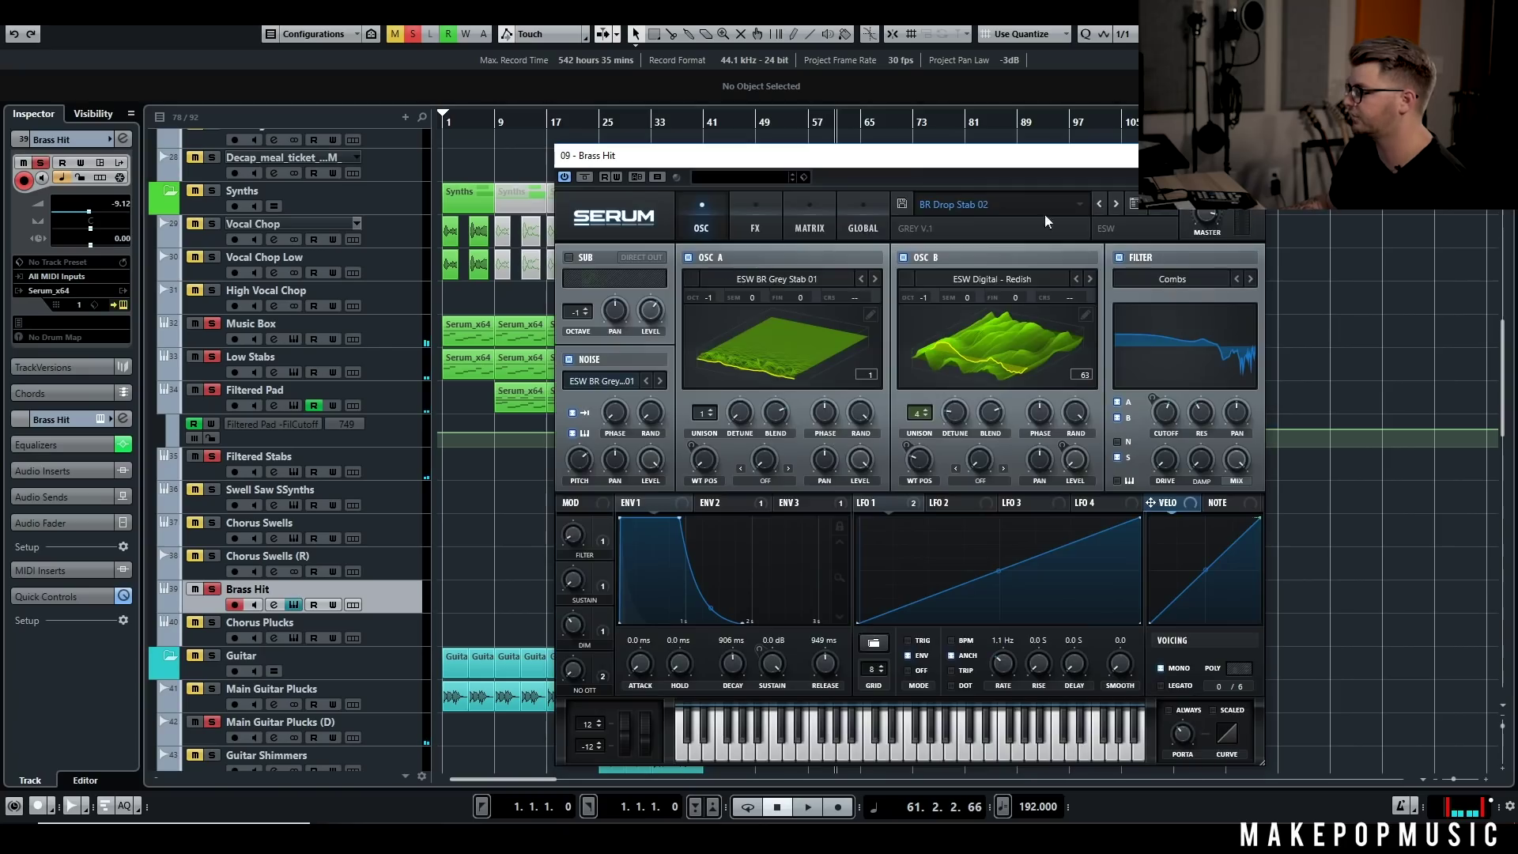
{"action": "left_click", "coordinate": [937, 205]}
{"action": "left_click", "coordinate": [1127, 167]}
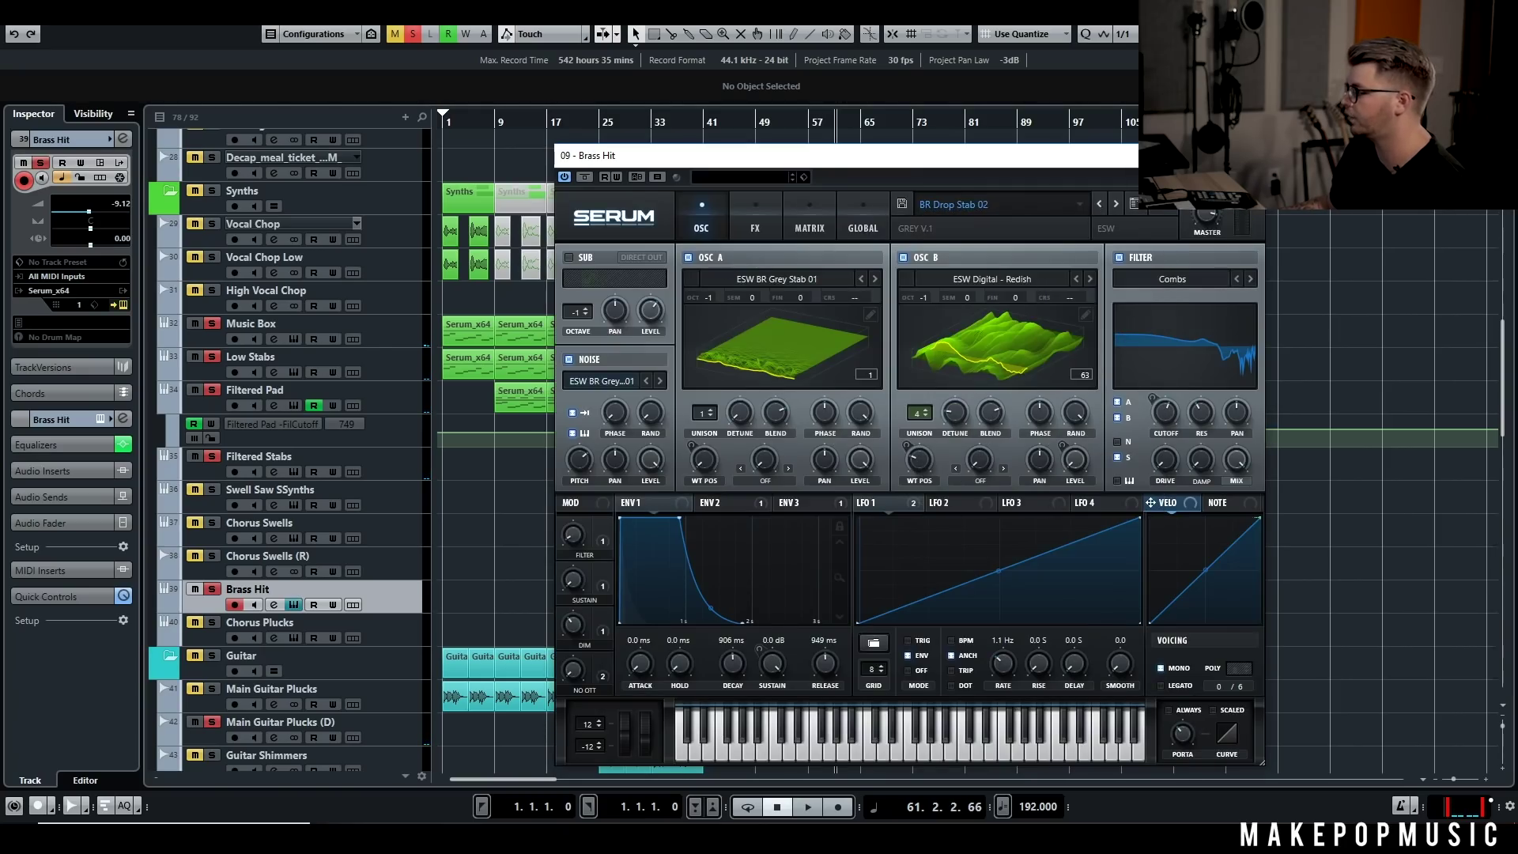
{"action": "left_click", "coordinate": [1247, 156]}
Step: Play the chorus from about bar 56, clear all solos, and solo Brass Hit alone
{"action": "left_click", "coordinate": [804, 123]}
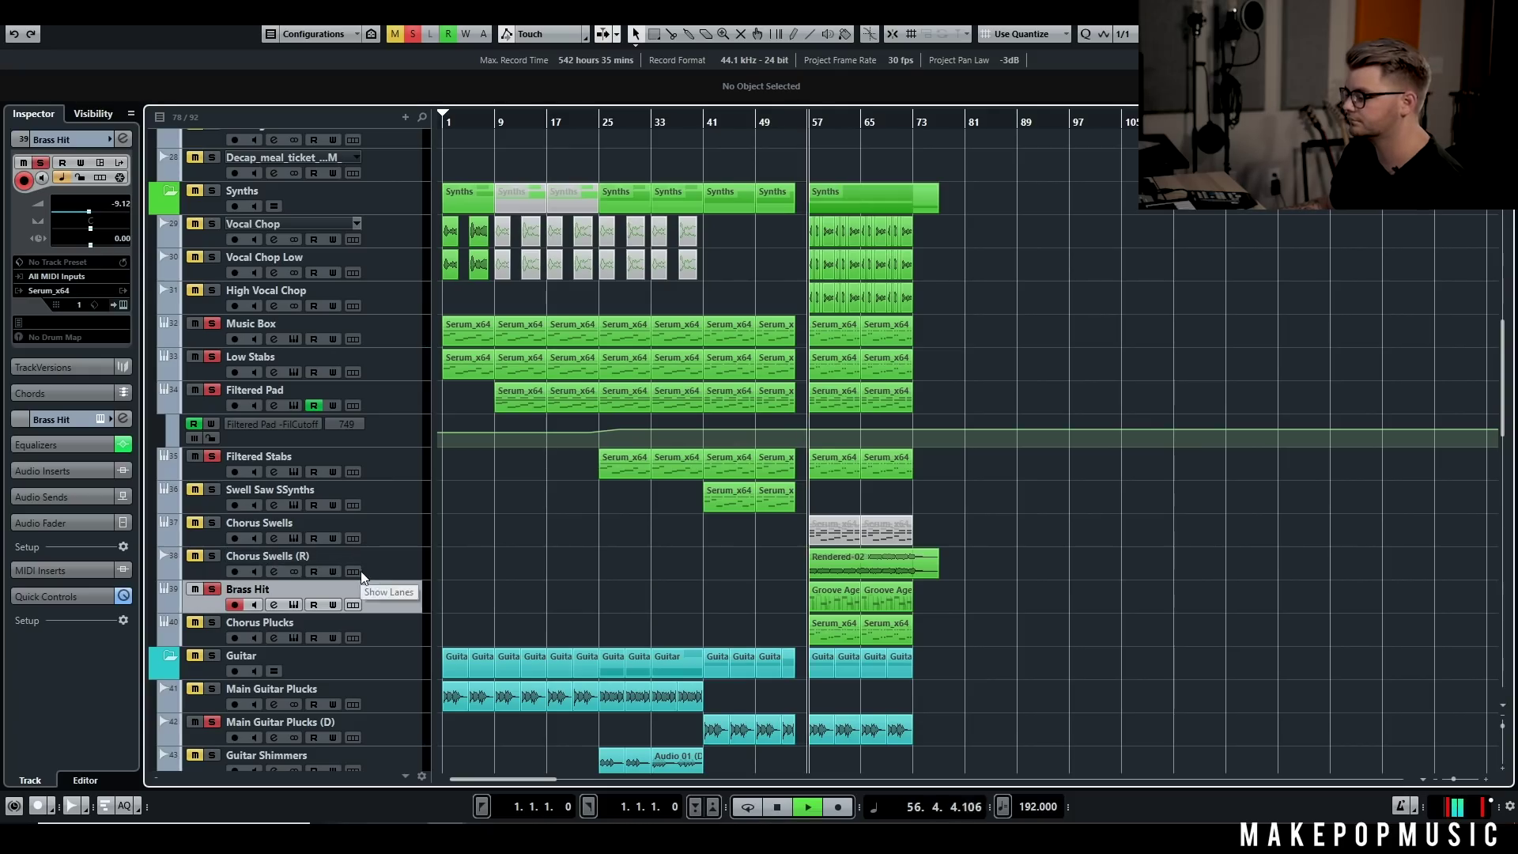
{"action": "left_click", "coordinate": [411, 40]}
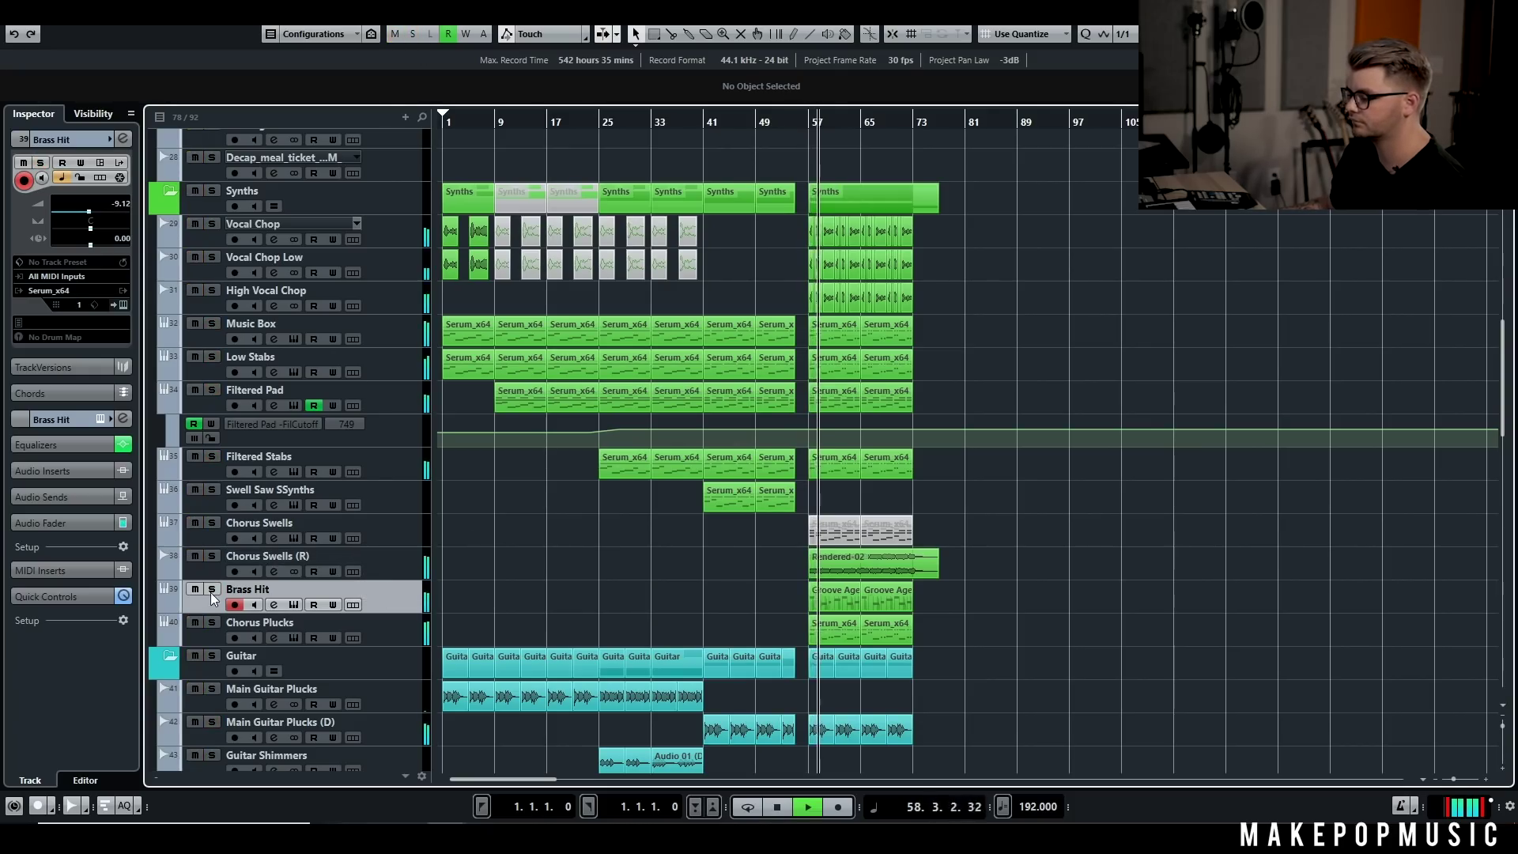
{"action": "left_click", "coordinate": [212, 590]}
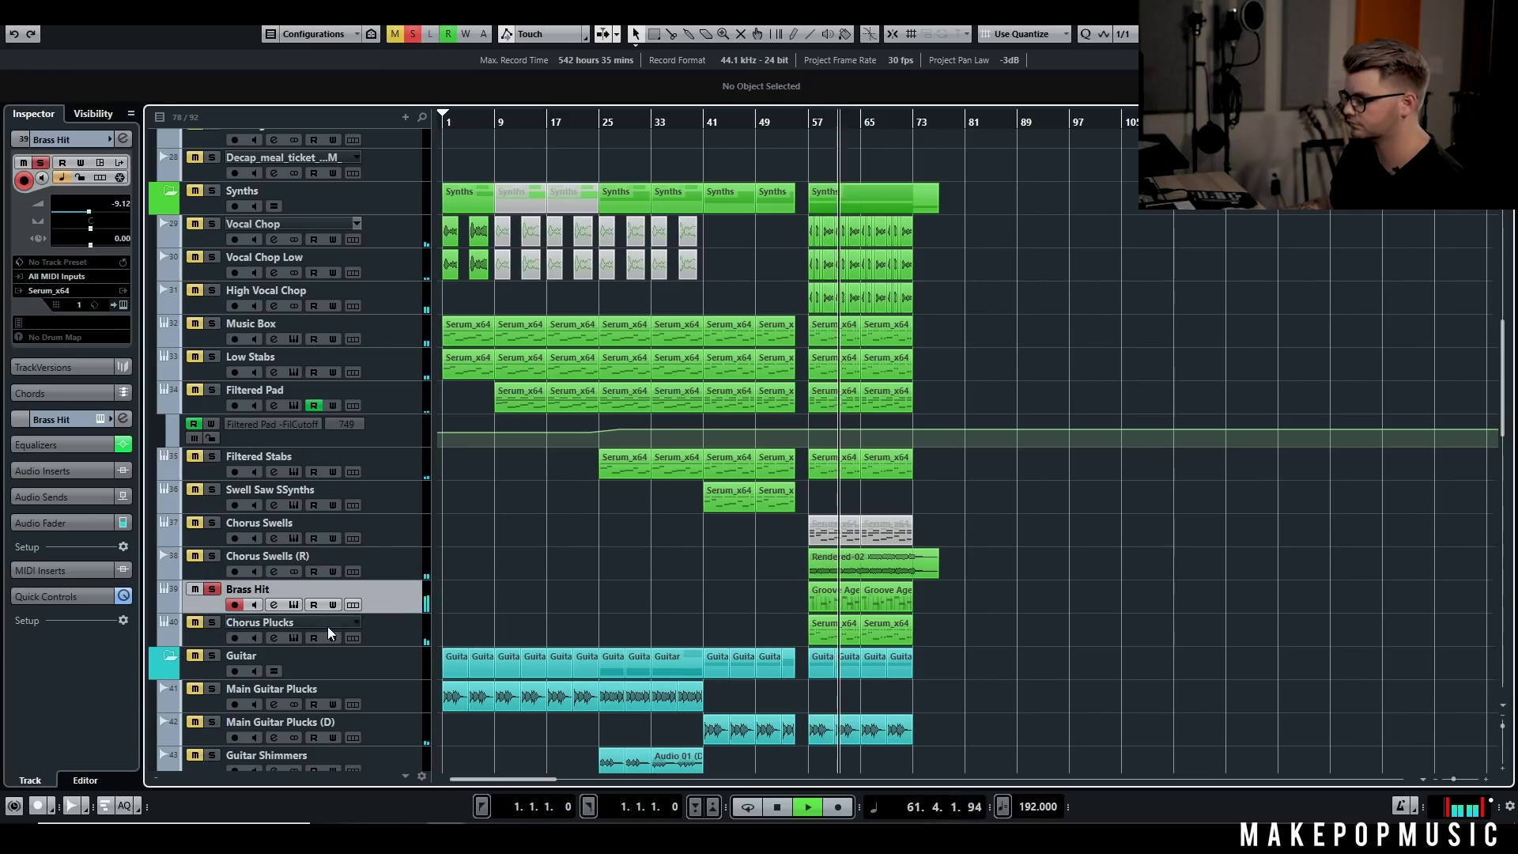
{"action": "key", "text": "space"}
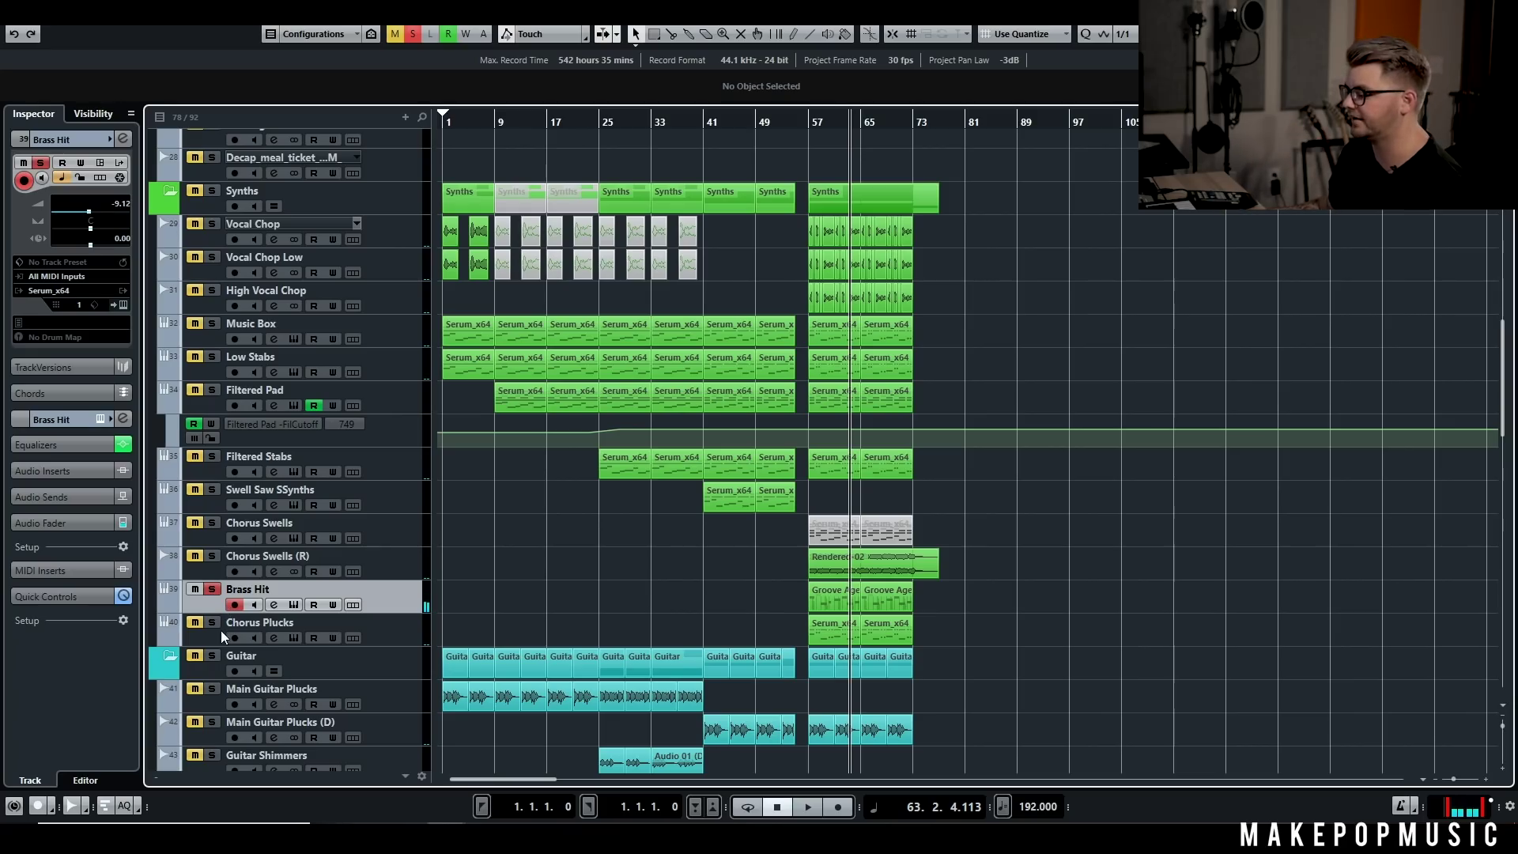
Step: Solo Chorus Plucks in place of Brass Hit and examine its Serum preset, waveforms and effects while it plays
{"action": "left_click", "coordinate": [211, 623]}
{"action": "left_click", "coordinate": [212, 590]}
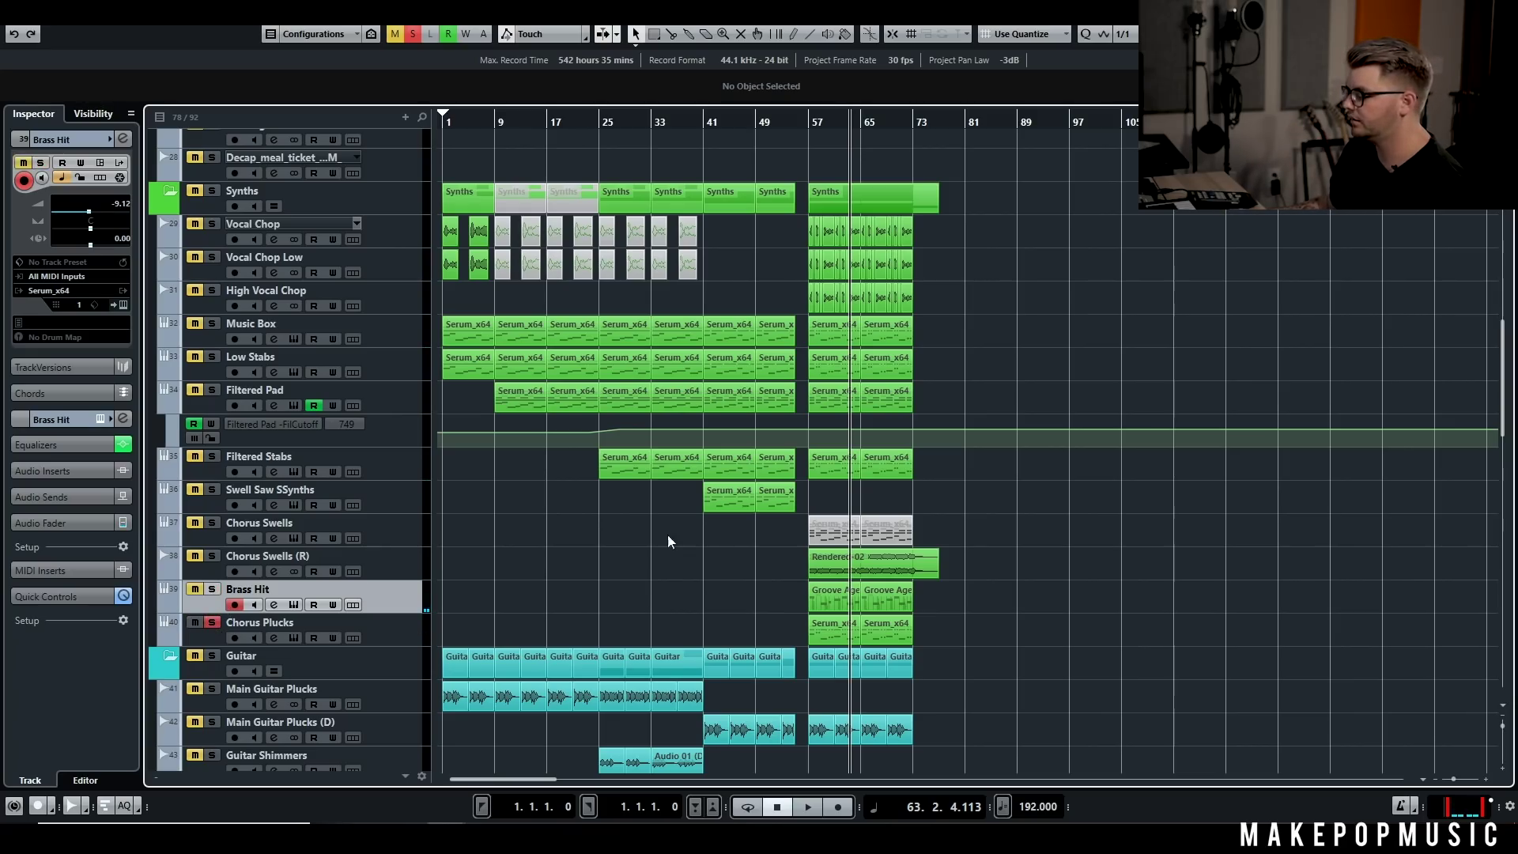
{"action": "left_click", "coordinate": [274, 638]}
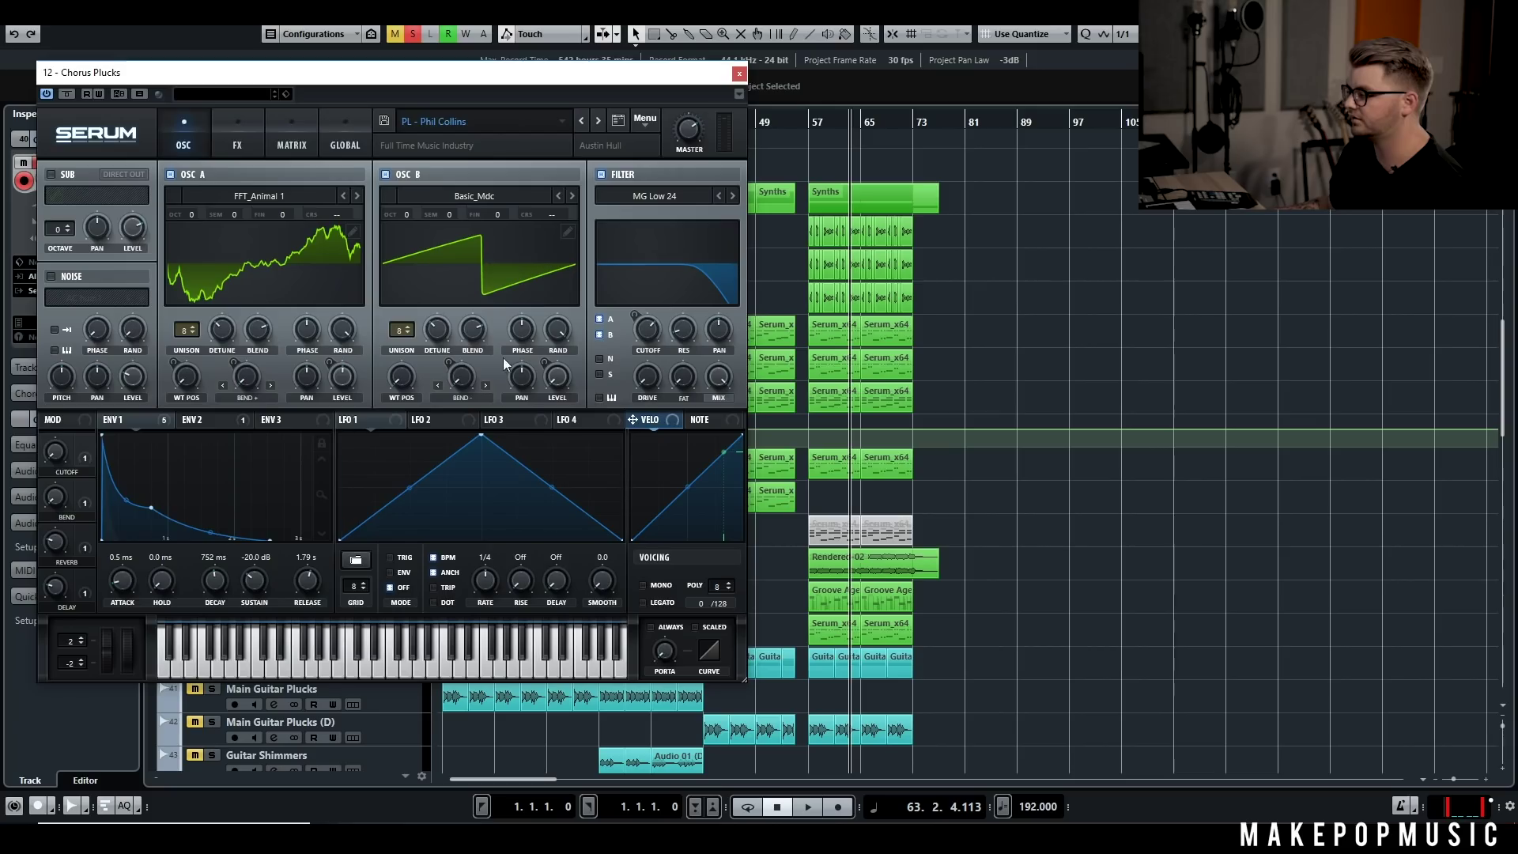
{"action": "left_click_drag", "start_coordinate": [437, 87], "coordinate": [749, 45]}
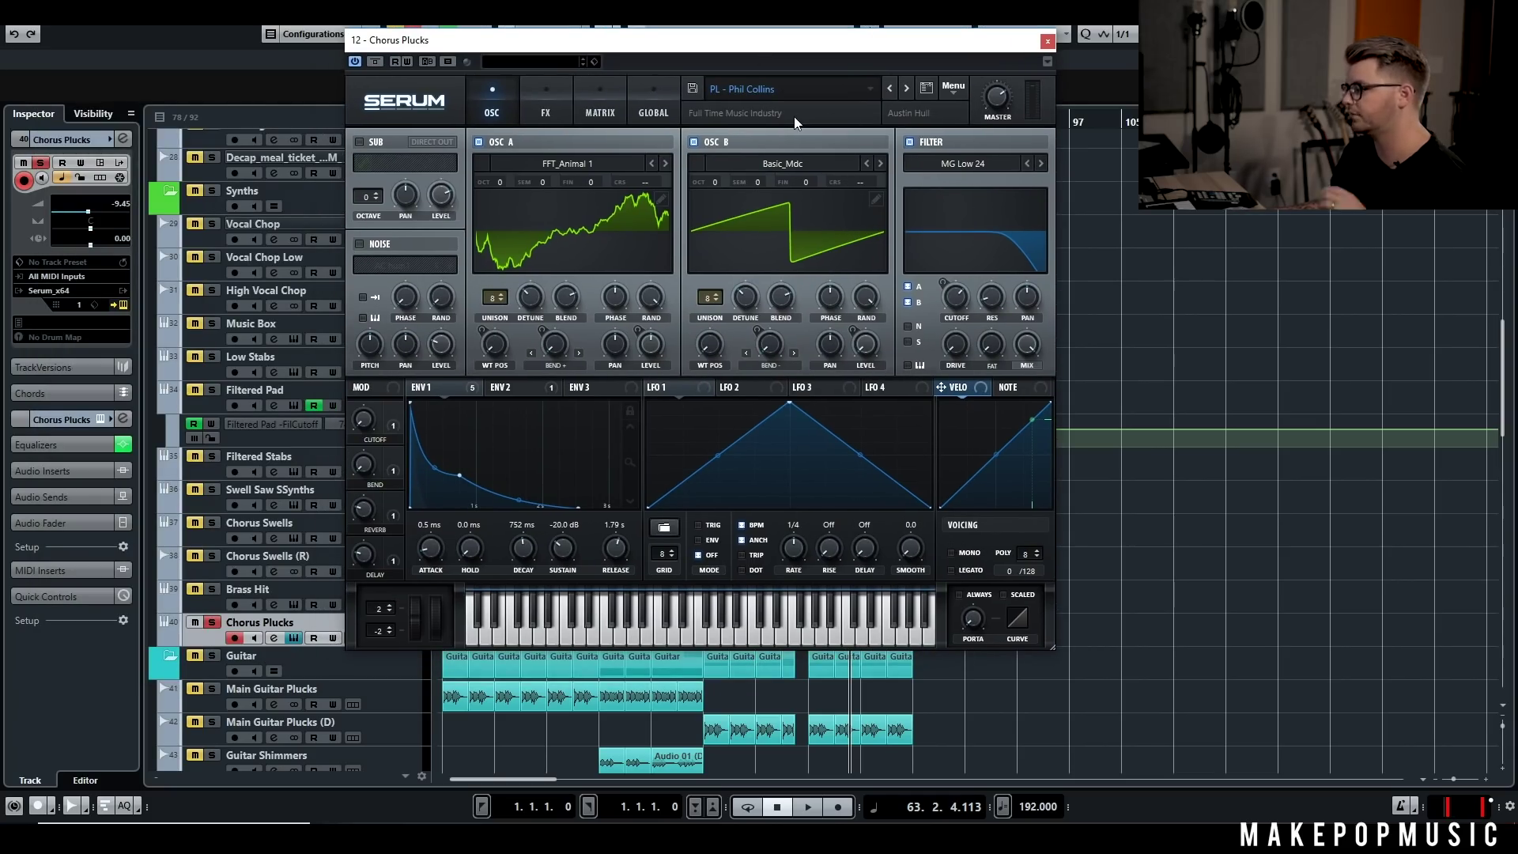
{"action": "left_click", "coordinate": [538, 226]}
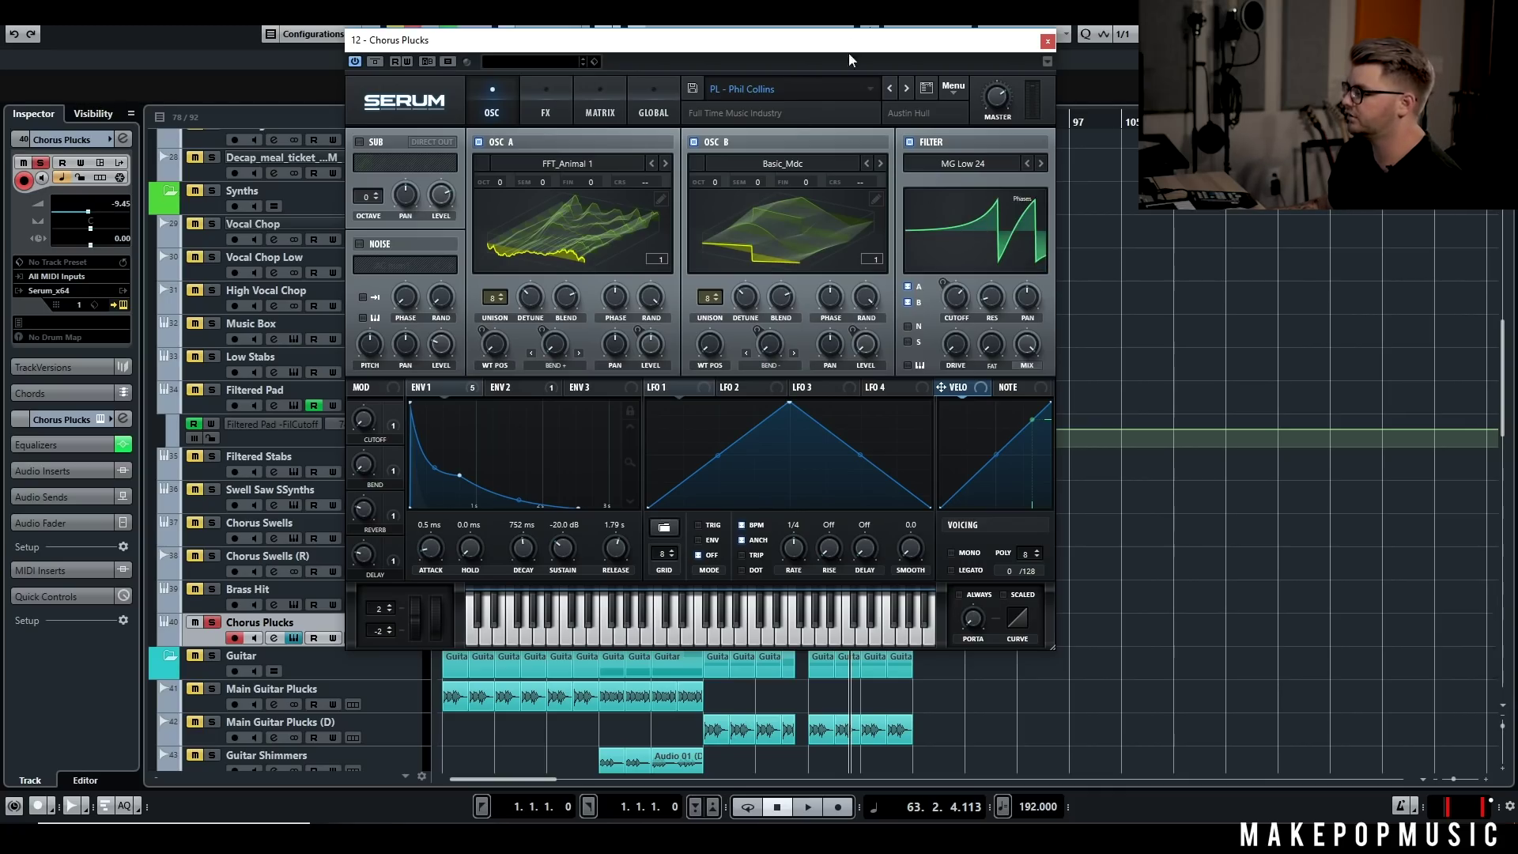
{"action": "left_click_drag", "start_coordinate": [906, 64], "coordinate": [1079, 96]}
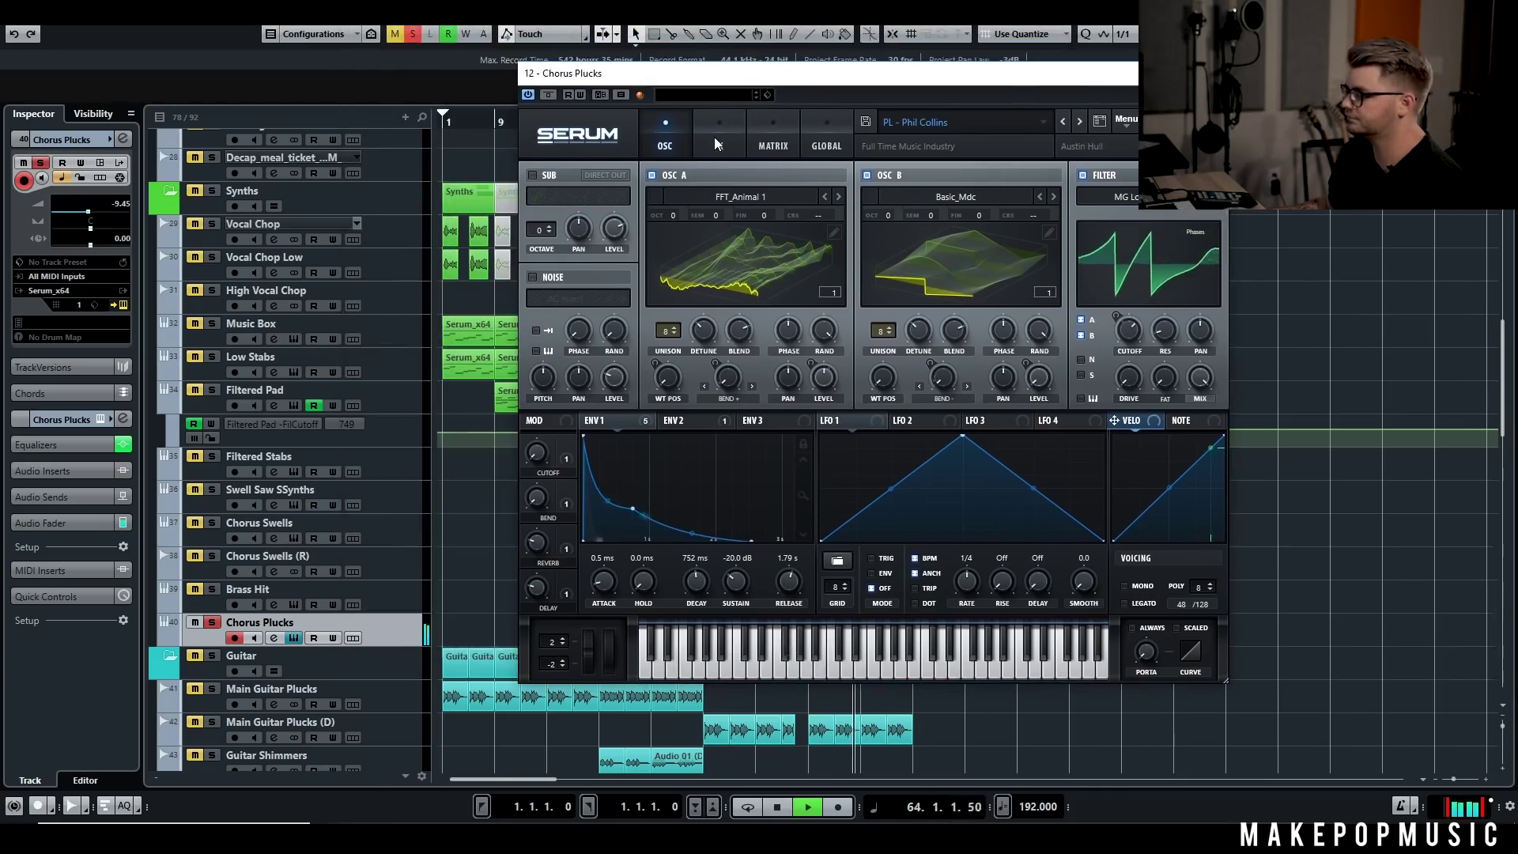
{"action": "left_click", "coordinate": [714, 136]}
{"action": "left_click", "coordinate": [1210, 73]}
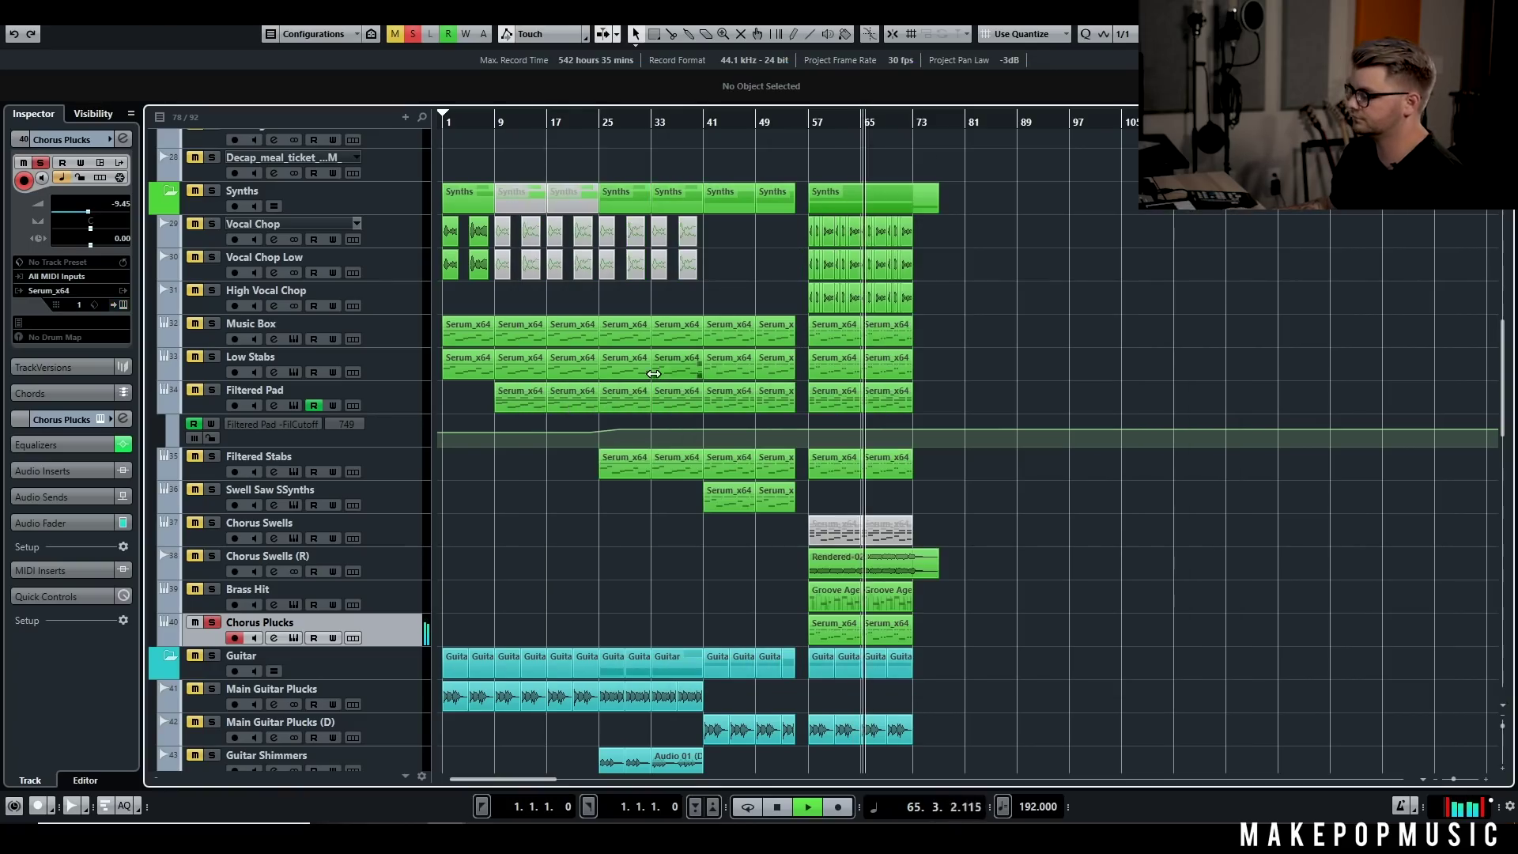
Step: Add Brass Hit, Low Stabs, Filtered Pad, Filtered Stabs and Music Box to the soloed Chorus Plucks during playback
{"action": "left_click", "coordinate": [214, 590]}
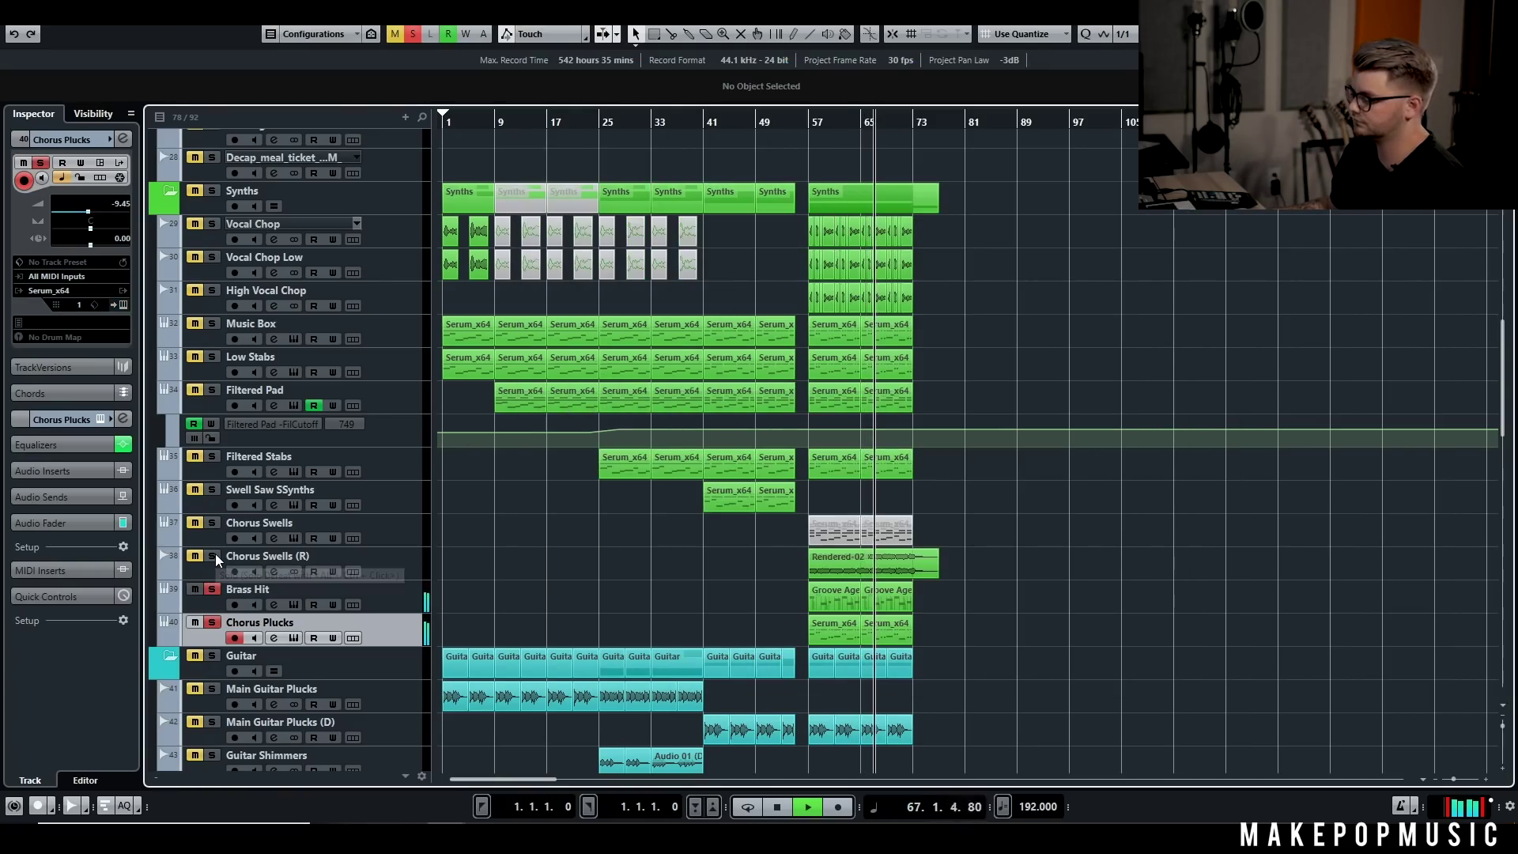
{"action": "left_click", "coordinate": [212, 357]}
{"action": "left_click", "coordinate": [211, 388]}
{"action": "left_click", "coordinate": [212, 456]}
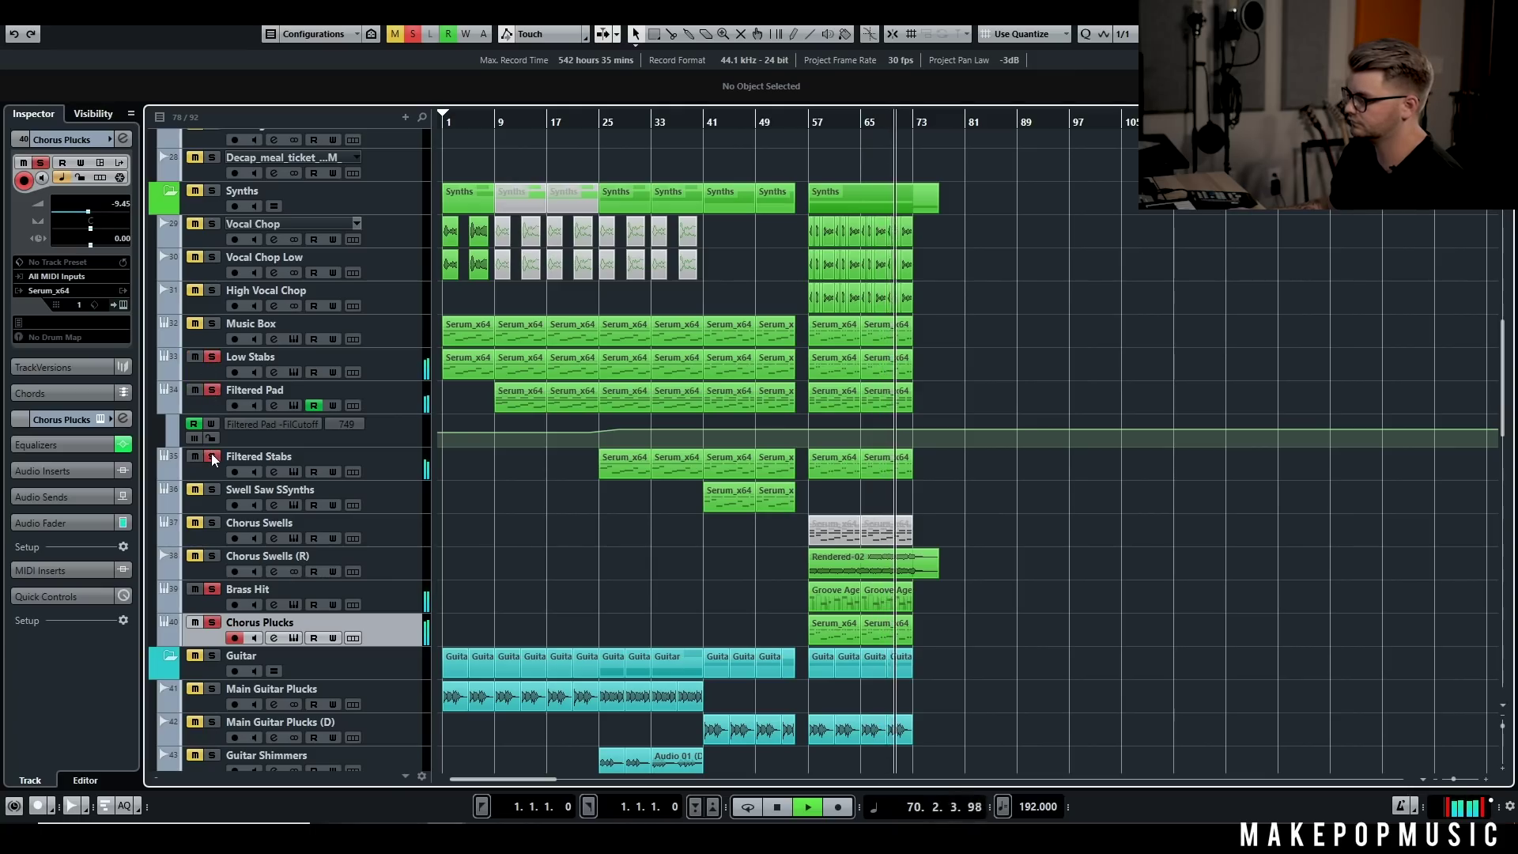
{"action": "left_click", "coordinate": [211, 325]}
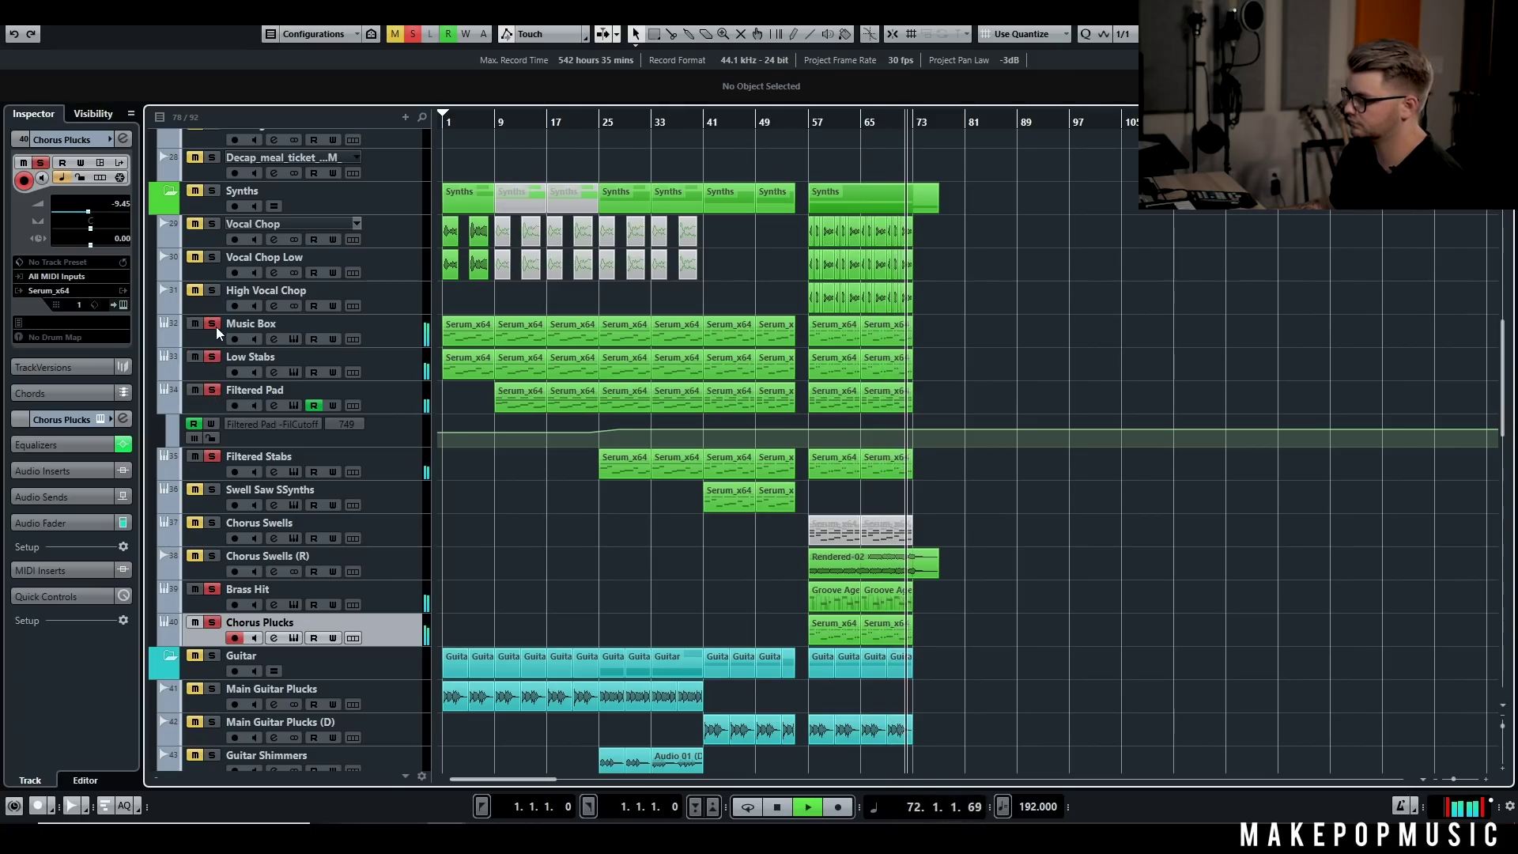
Step: Clear all solos, return the playhead to bar 57, and solo only Chorus Swells (R)
{"action": "key", "text": "alt+s"}
{"action": "key", "text": "space"}
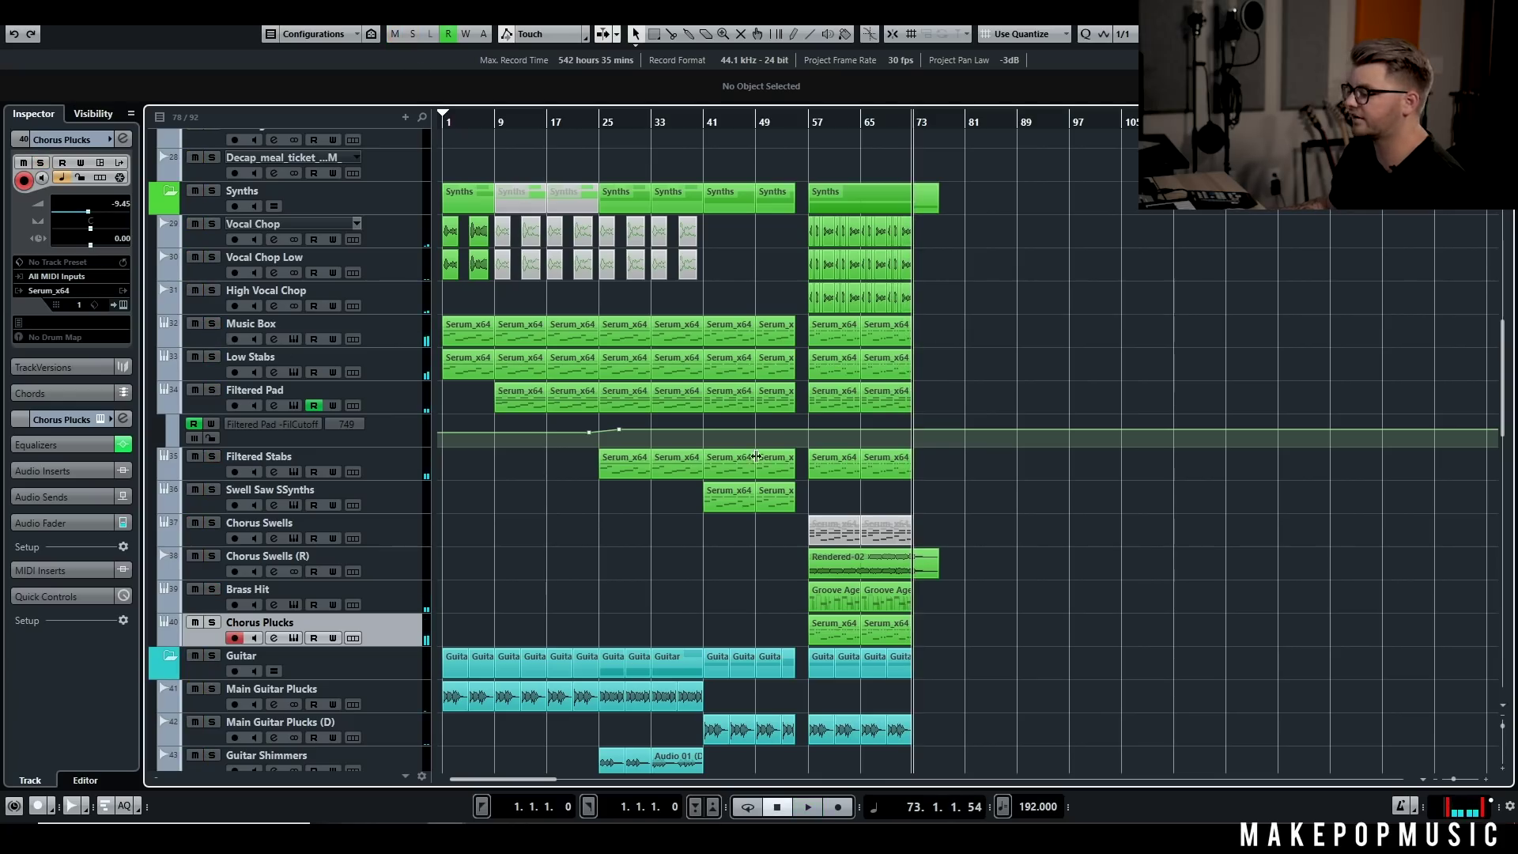
{"action": "left_click", "coordinate": [809, 120]}
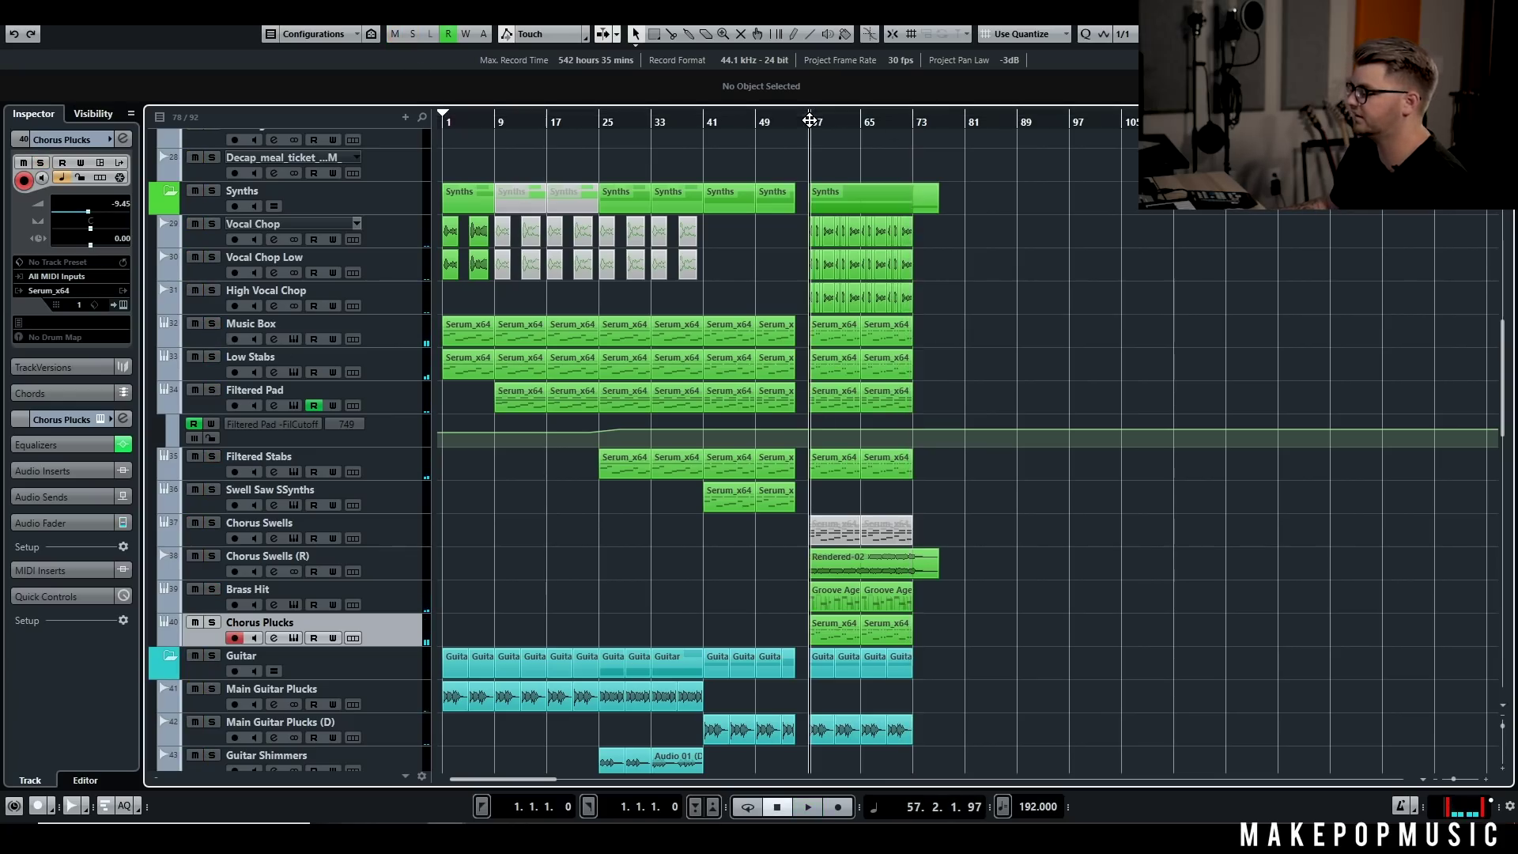
{"action": "left_click", "coordinate": [212, 557]}
Step: Open the Serum instrument of the Chorus Swells track and reposition its window so the whole synth is in view
{"action": "left_click", "coordinate": [304, 542]}
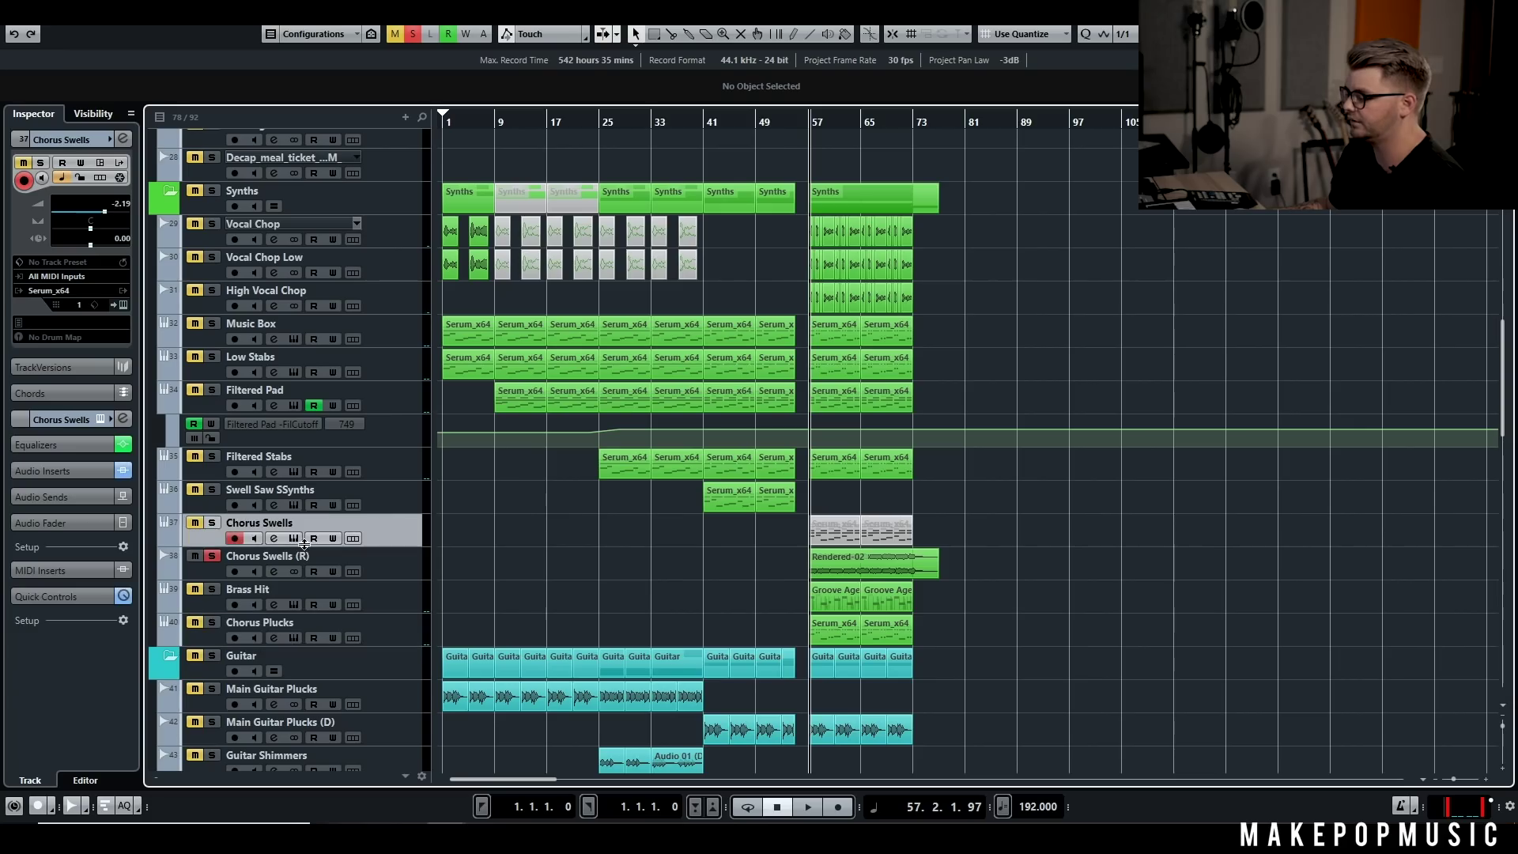
{"action": "left_click", "coordinate": [294, 540]}
{"action": "left_click_drag", "start_coordinate": [777, 205], "coordinate": [639, 112]}
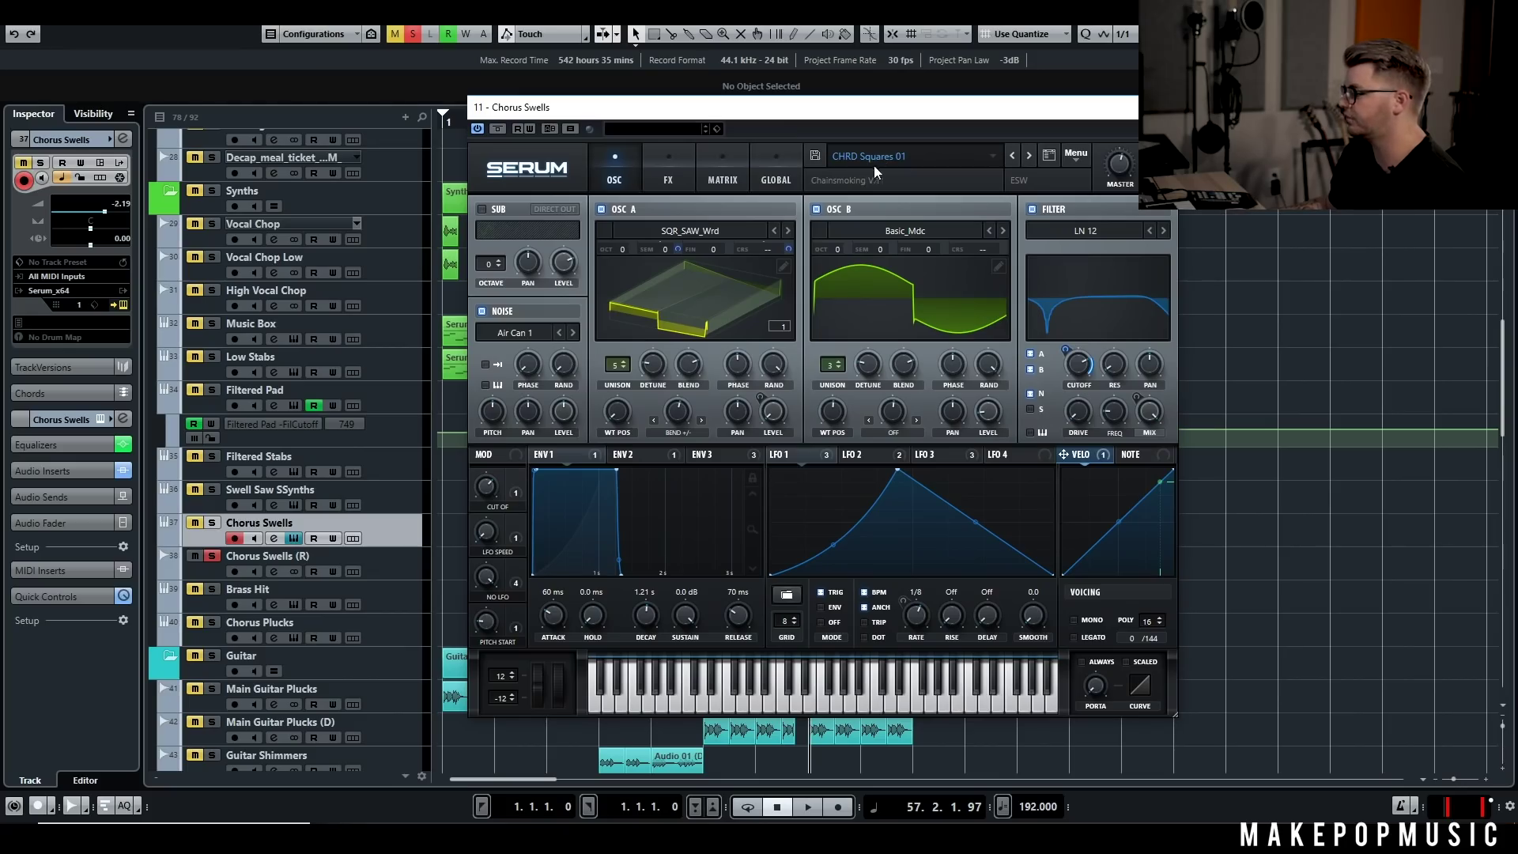
{"action": "left_click_drag", "start_coordinate": [855, 128], "coordinate": [765, 95]}
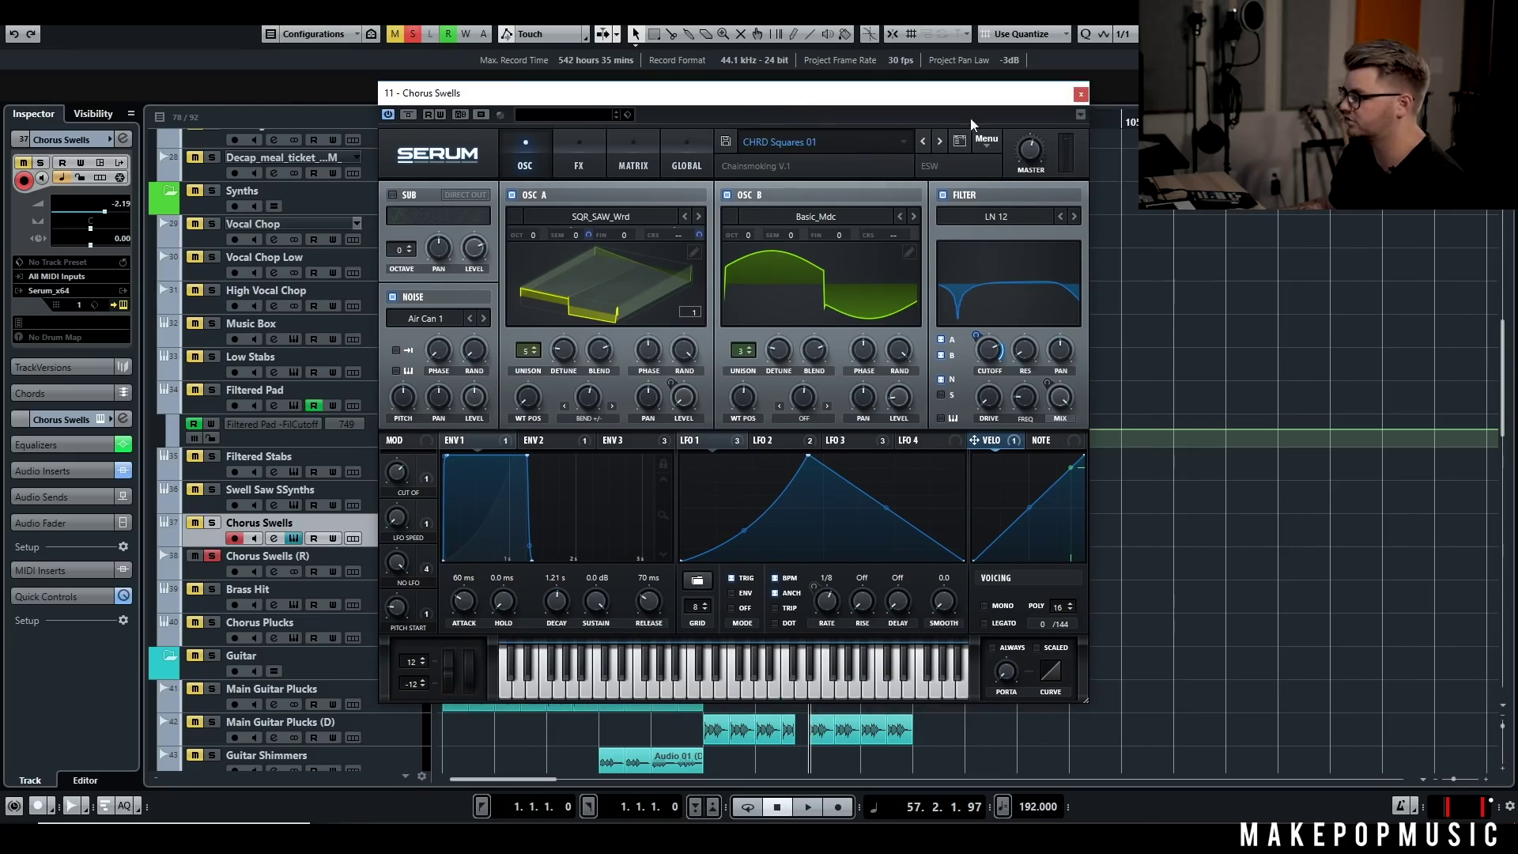
Step: Switch the oscillator and filter displays in the Chorus Swells synth, and set oscillator B's wavetable position to 128
{"action": "left_click", "coordinate": [594, 278]}
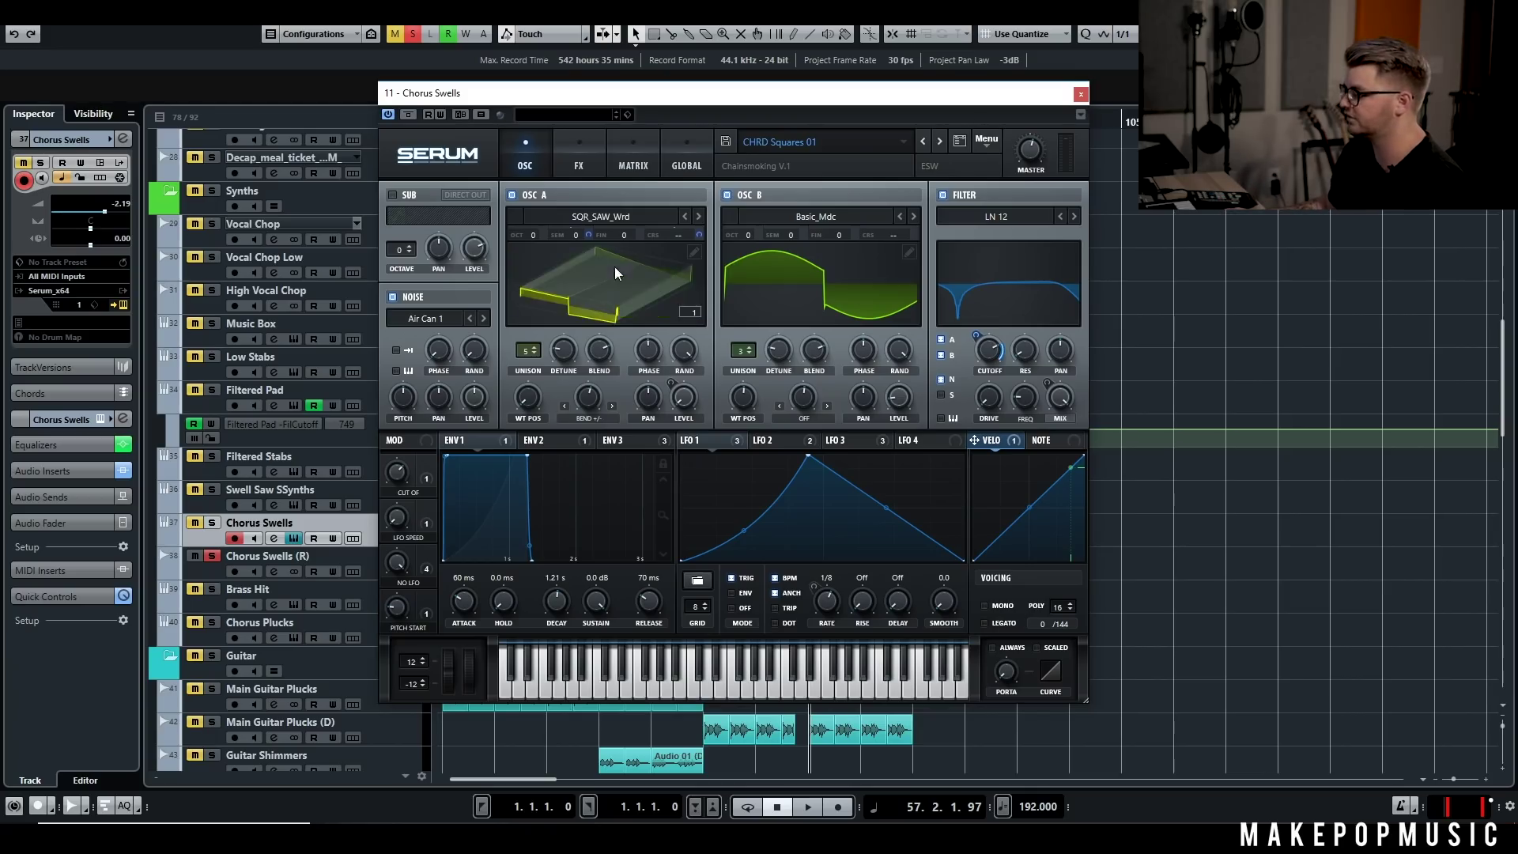
{"action": "left_click", "coordinate": [814, 282]}
{"action": "left_click", "coordinate": [818, 287]}
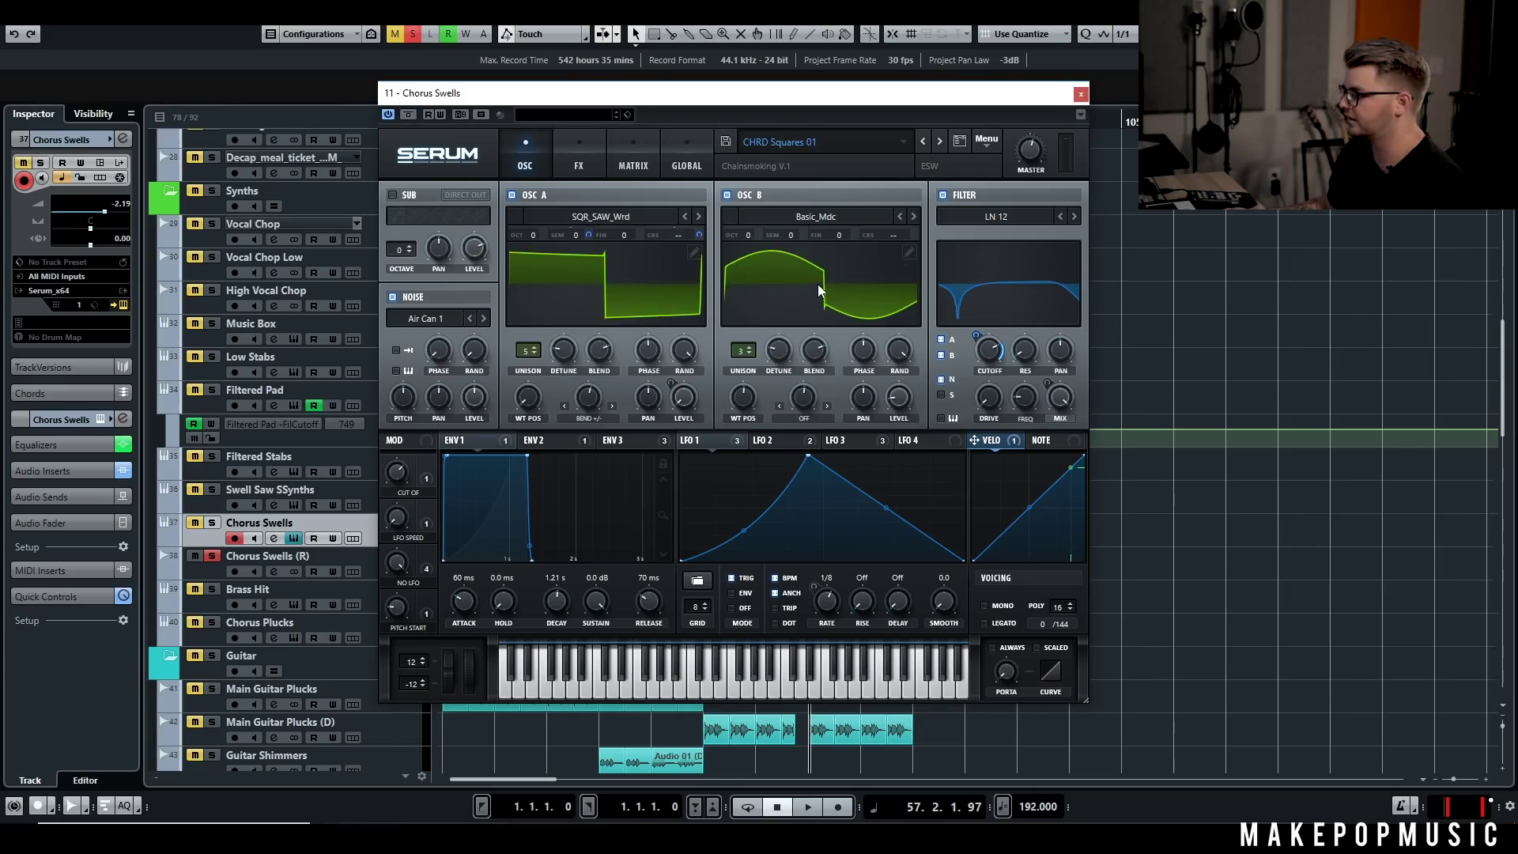
{"action": "left_click", "coordinate": [969, 287]}
{"action": "left_click", "coordinate": [815, 282]}
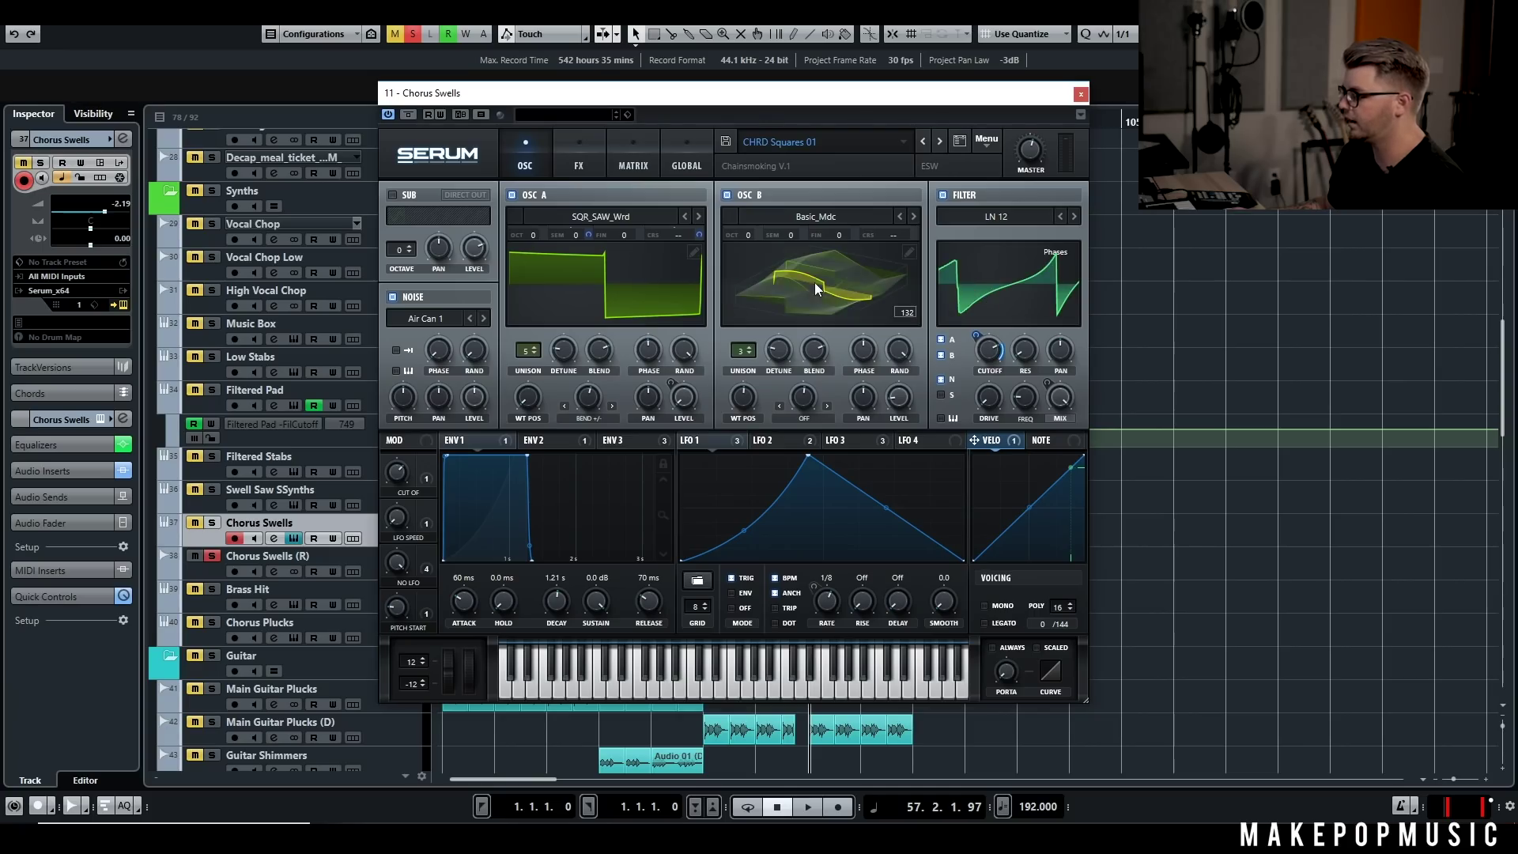
{"action": "left_click_drag", "start_coordinate": [733, 407], "coordinate": [741, 433]}
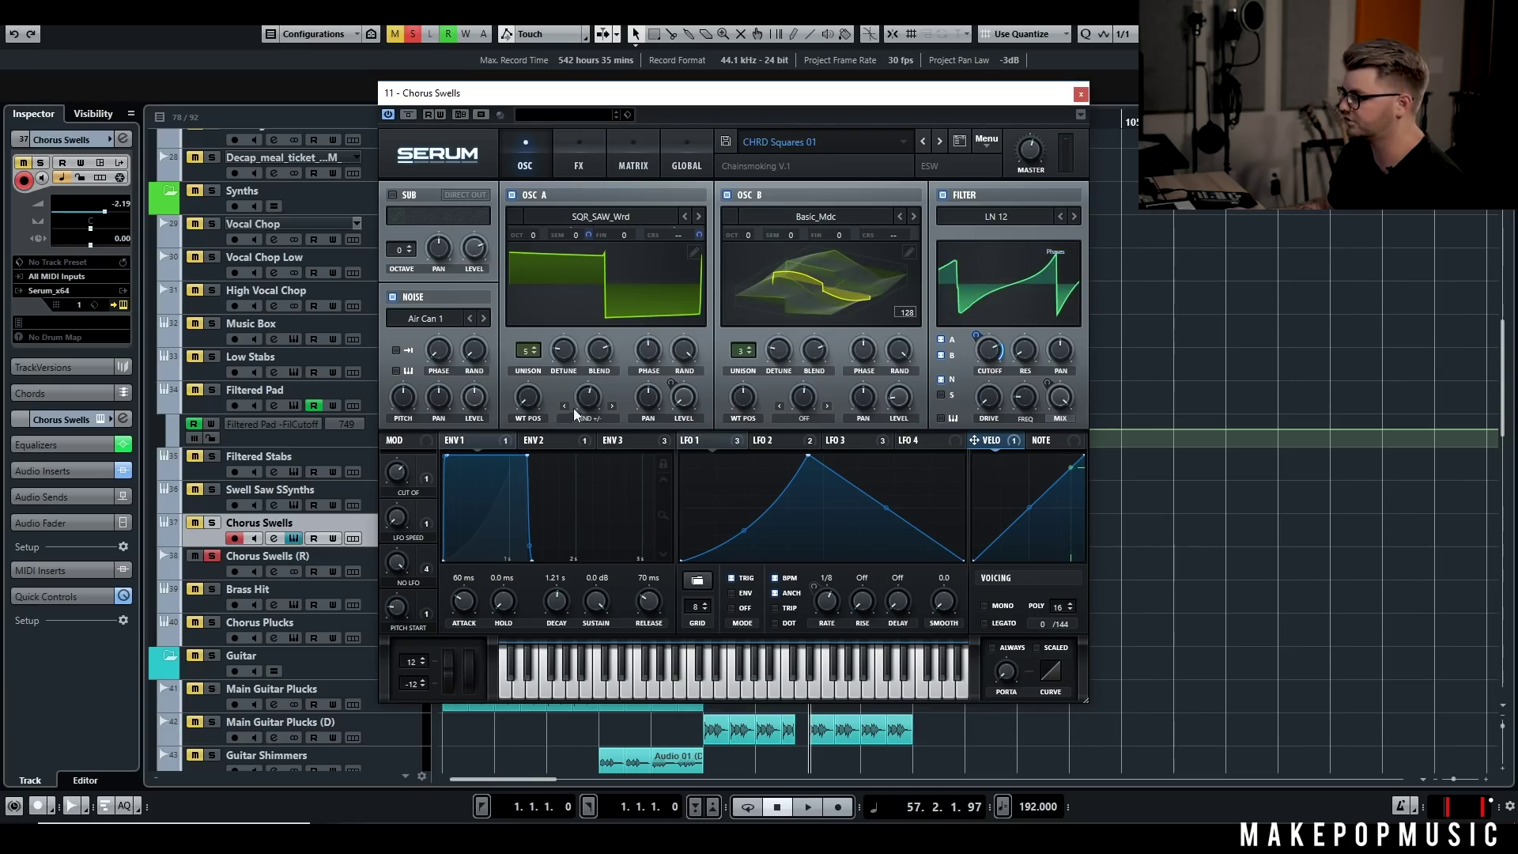
Step: Return oscillator A to its 3D wavetable display, look over the Chorus Swells effects, and close the synth
{"action": "left_click", "coordinate": [583, 294]}
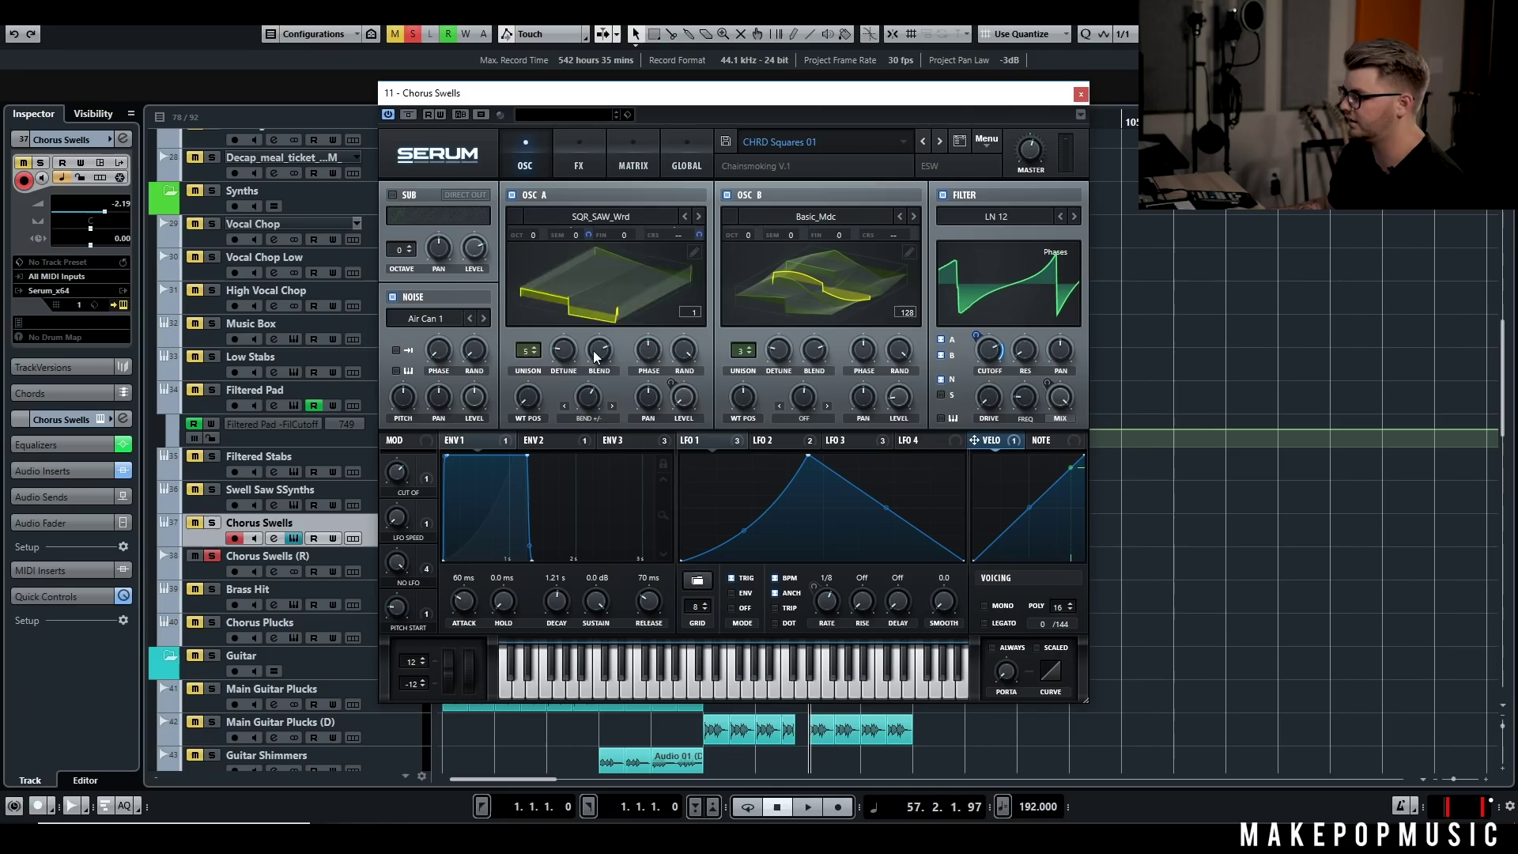
{"action": "left_click", "coordinate": [576, 320]}
{"action": "left_click", "coordinate": [581, 139]}
{"action": "left_click", "coordinate": [543, 145]}
{"action": "left_click", "coordinate": [1080, 95]}
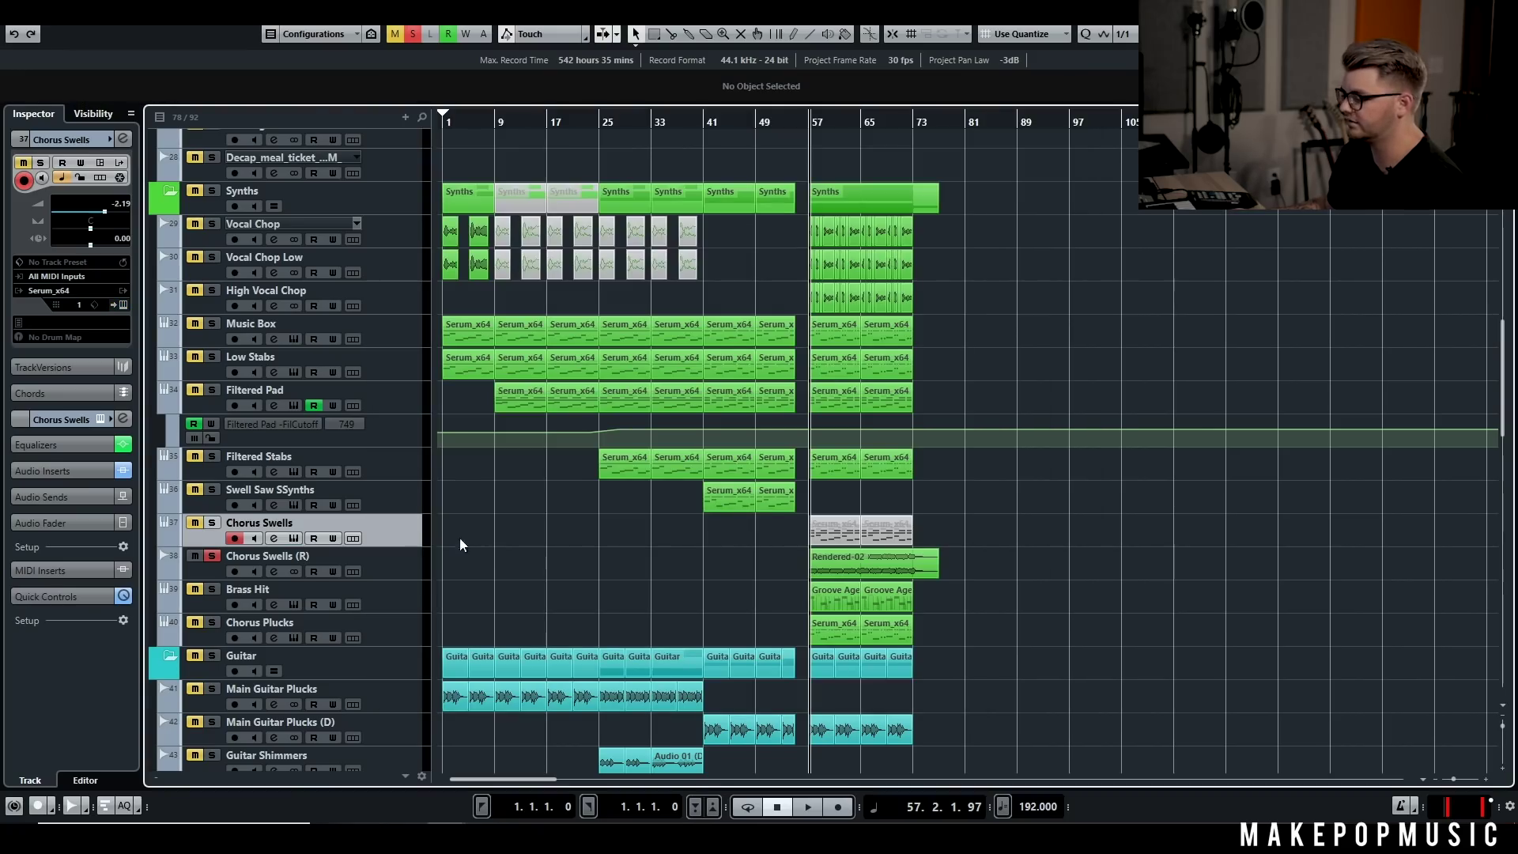
Step: Open the channel settings of Chorus Swells (R), bypass its Compressor, and play the chorus from bar 57
{"action": "left_click", "coordinate": [273, 571]}
{"action": "left_click", "coordinate": [566, 458]}
{"action": "key", "text": "space"}
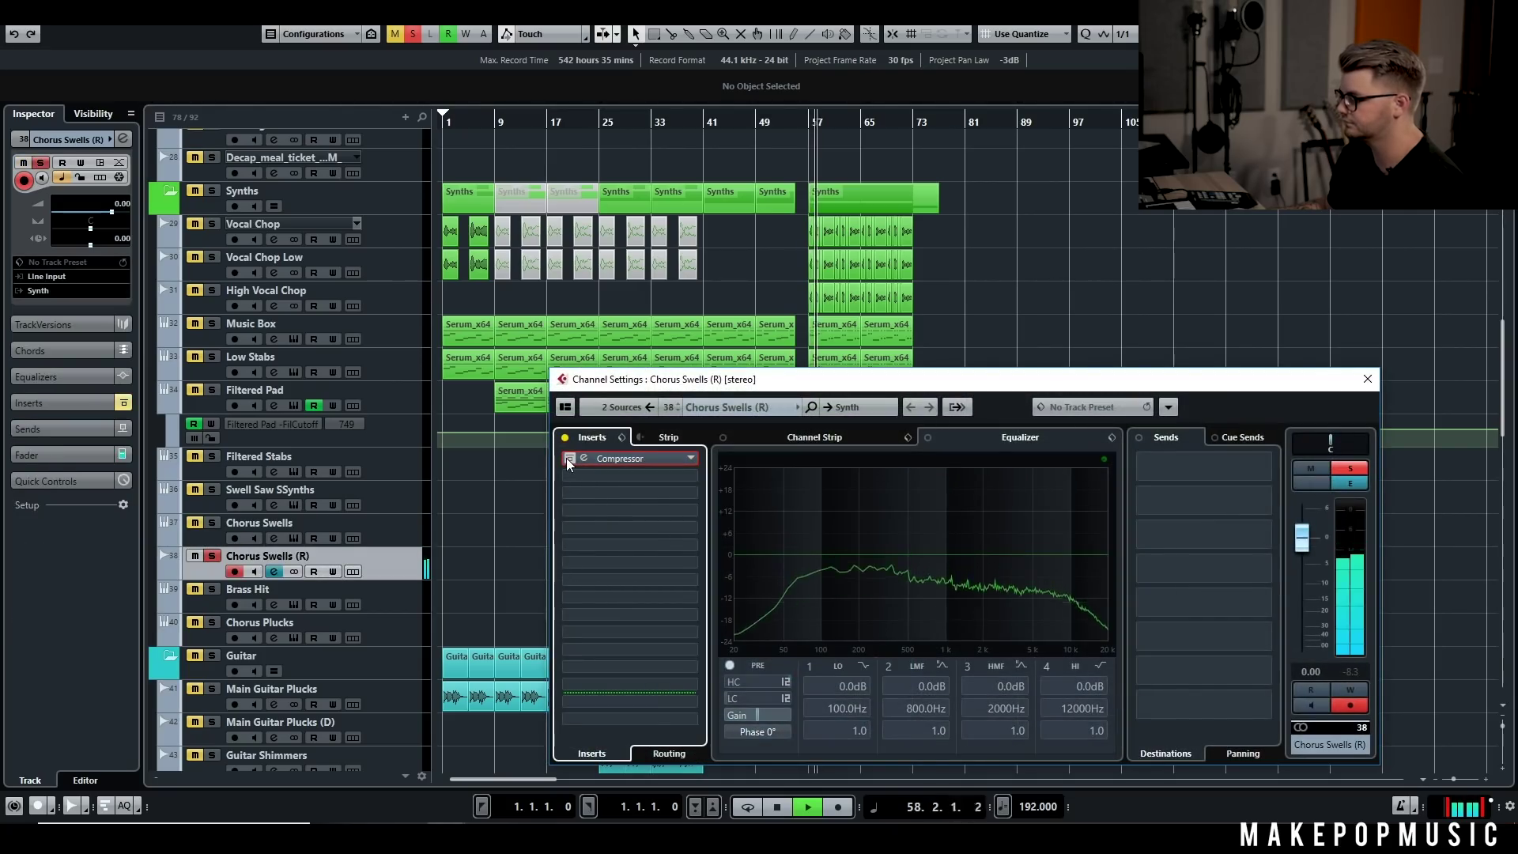
{"action": "key", "text": "space"}
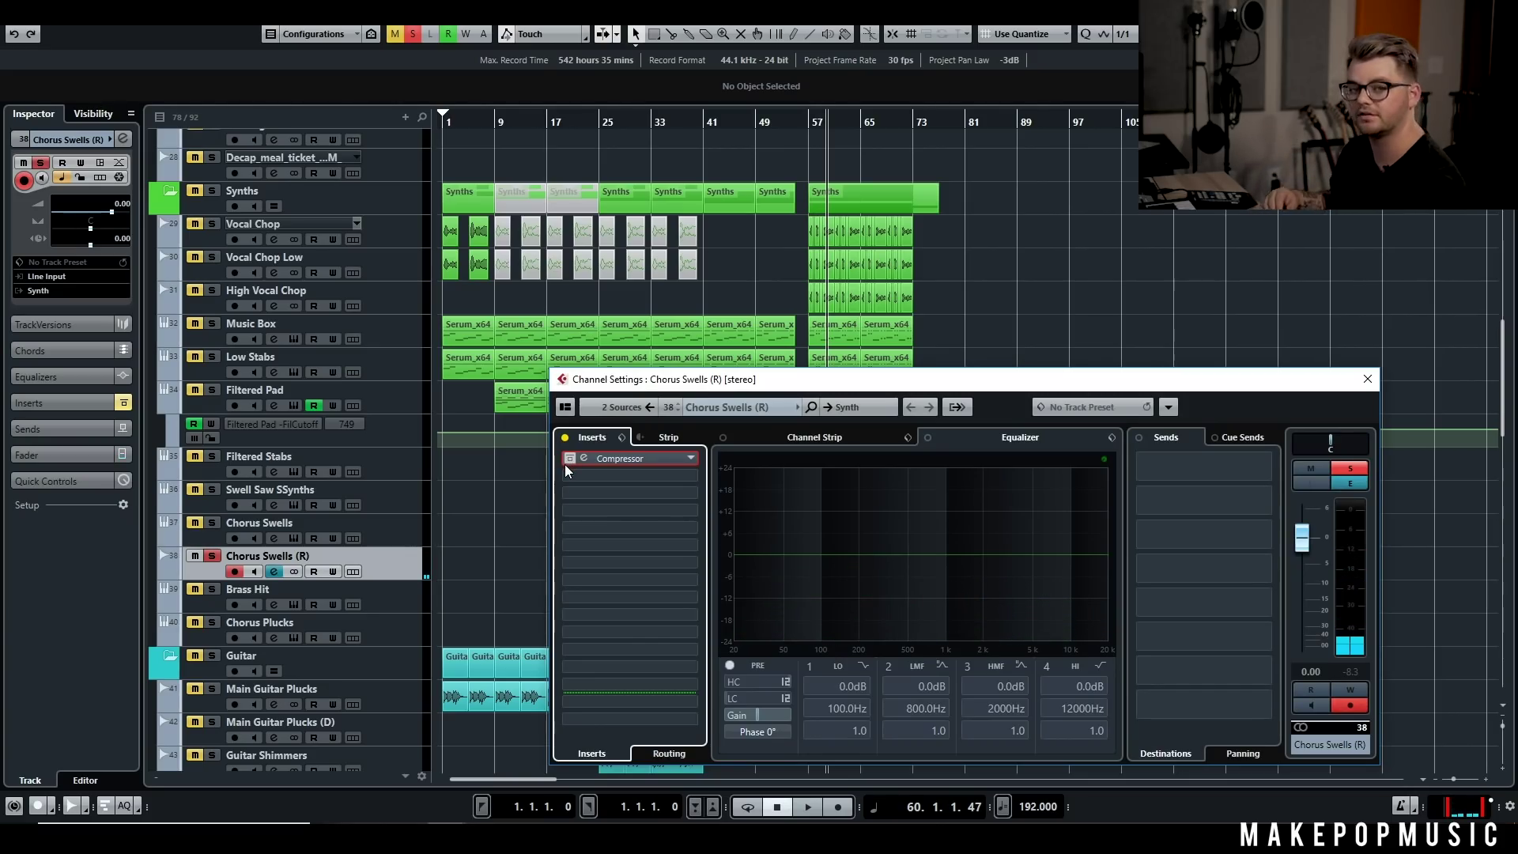
Step: Re-enable the Compressor on Chorus Swells (R) and play a short passage from about bar 60 for comparison
{"action": "left_click", "coordinate": [565, 462]}
{"action": "key", "text": "space"}
{"action": "key", "text": "space"}
{"action": "scroll", "coordinate": [1122, 285], "scroll_direction": "up", "scroll_amount": 10}
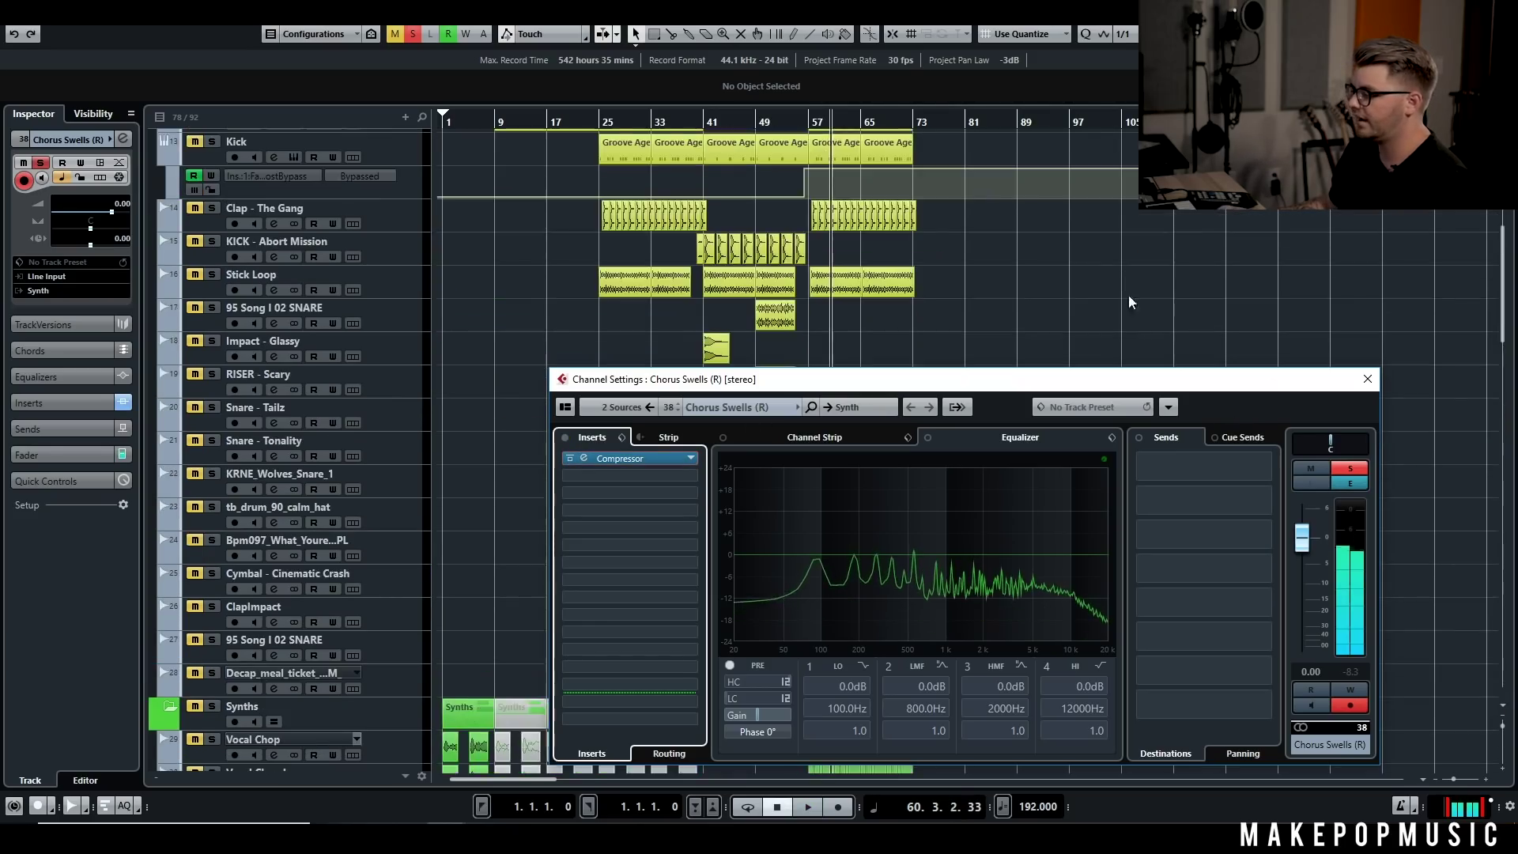
Step: Play the soloed Chorus Swells (R) from just before bar 57, and clear all track solos
{"action": "left_click", "coordinate": [211, 270]}
{"action": "left_click", "coordinate": [804, 121]}
{"action": "scroll", "coordinate": [1041, 296], "scroll_direction": "down", "scroll_amount": 4}
{"action": "key", "text": "space"}
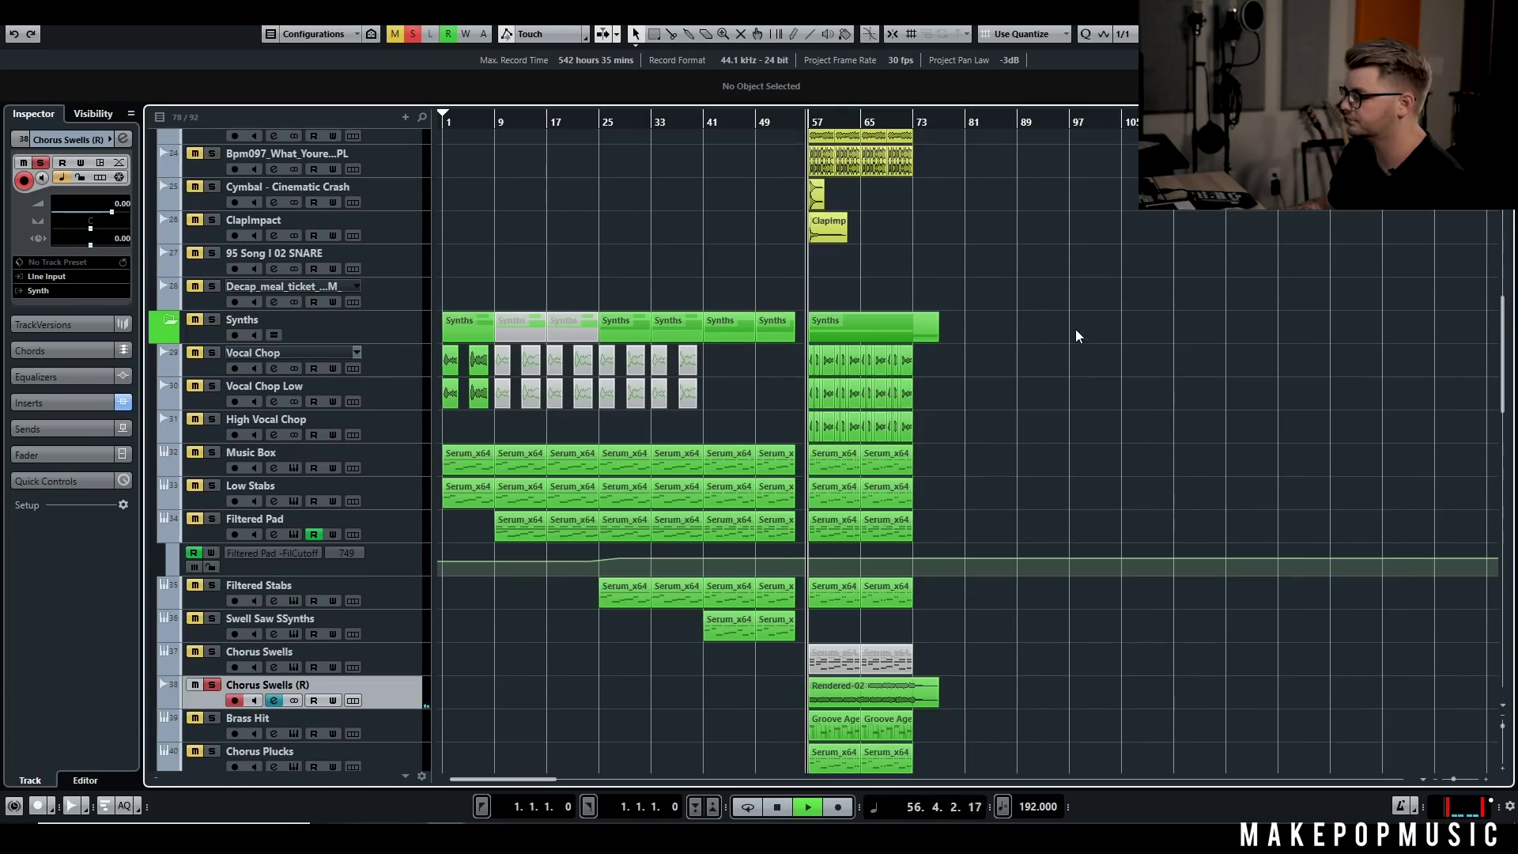
{"action": "scroll", "coordinate": [1076, 324], "scroll_direction": "down", "scroll_amount": 4}
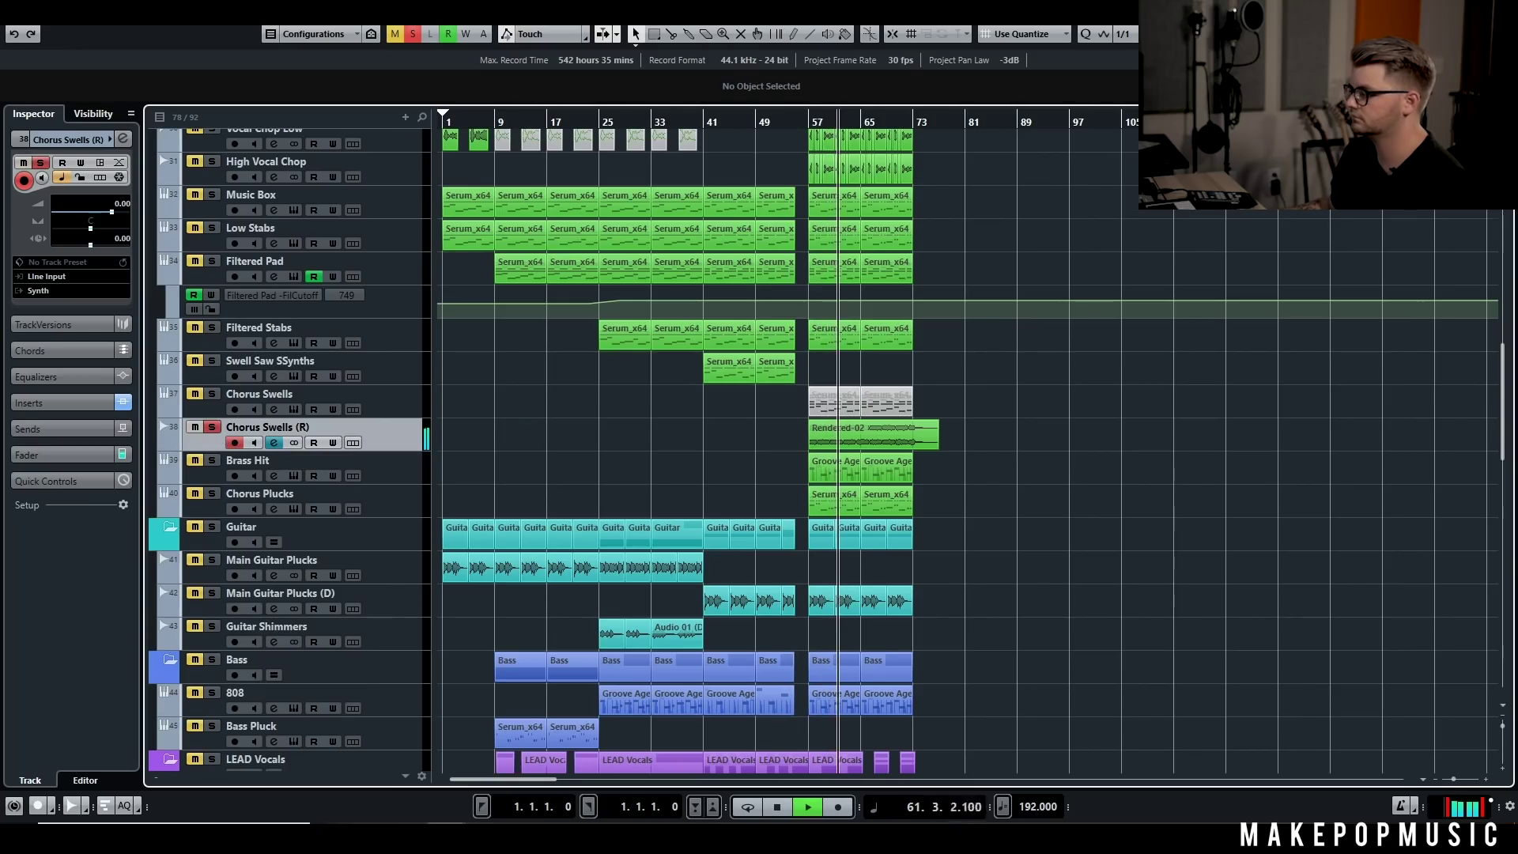
{"action": "left_click", "coordinate": [411, 35]}
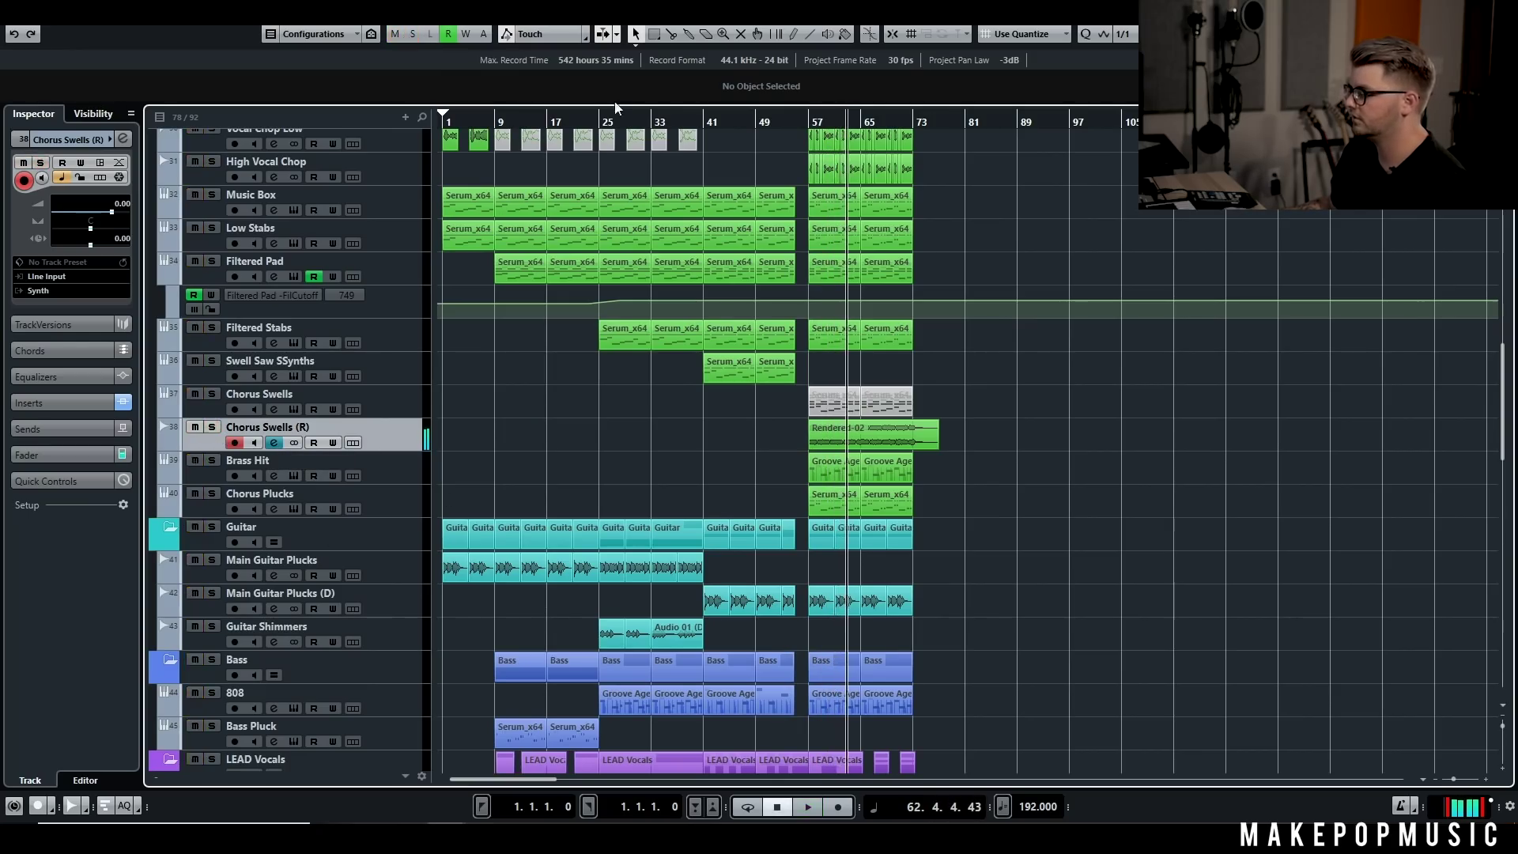
Step: Mute Vocal Chop, Vocal Chop Low and High Vocal Chop, and play the full chorus without them from about bar 57
{"action": "scroll", "coordinate": [492, 320], "scroll_direction": "up", "scroll_amount": 4}
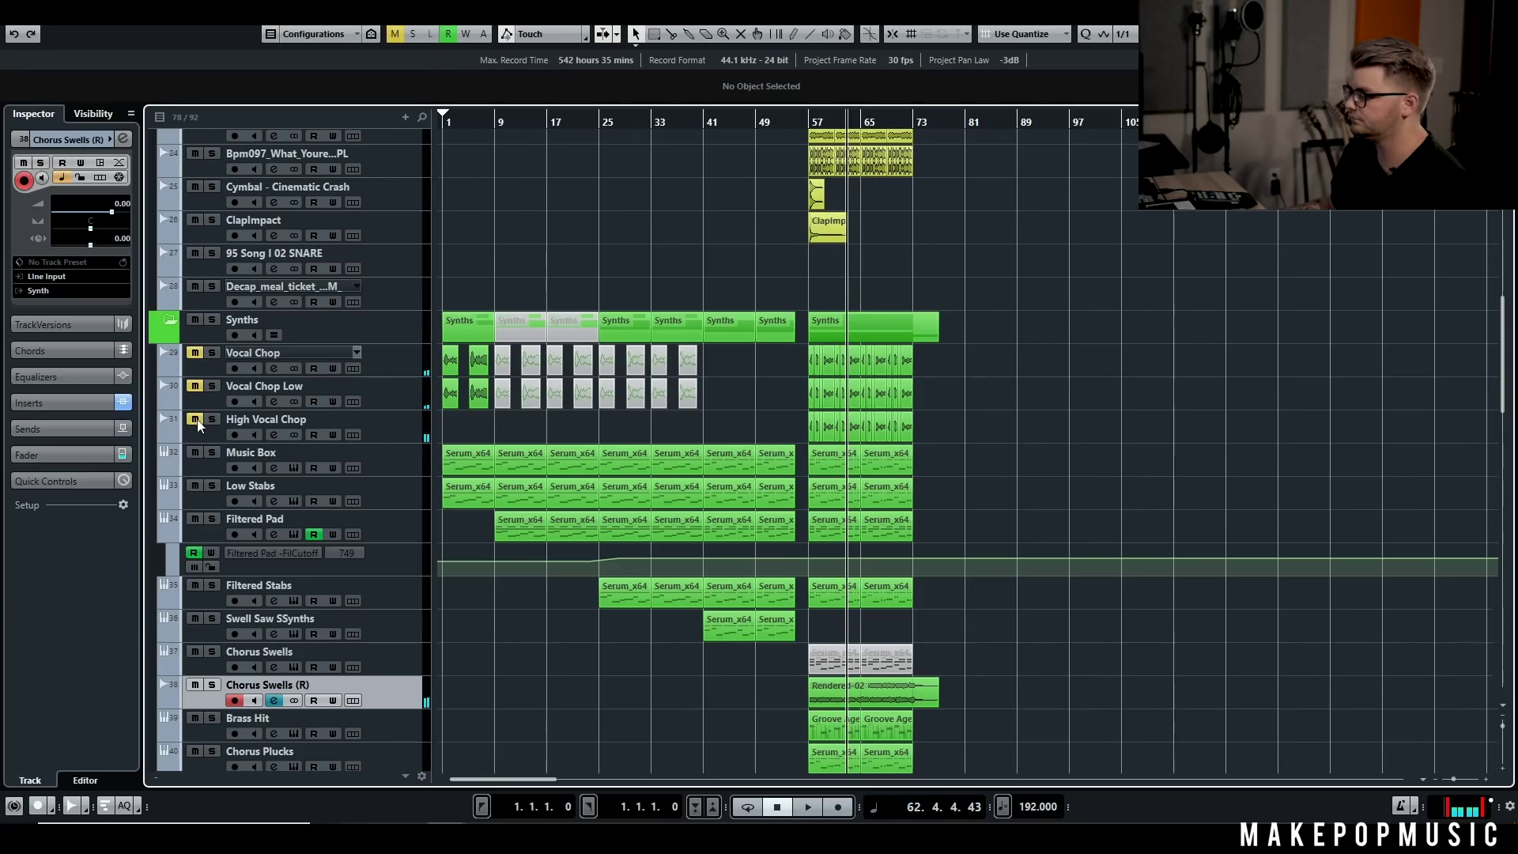
{"action": "left_click", "coordinate": [817, 120]}
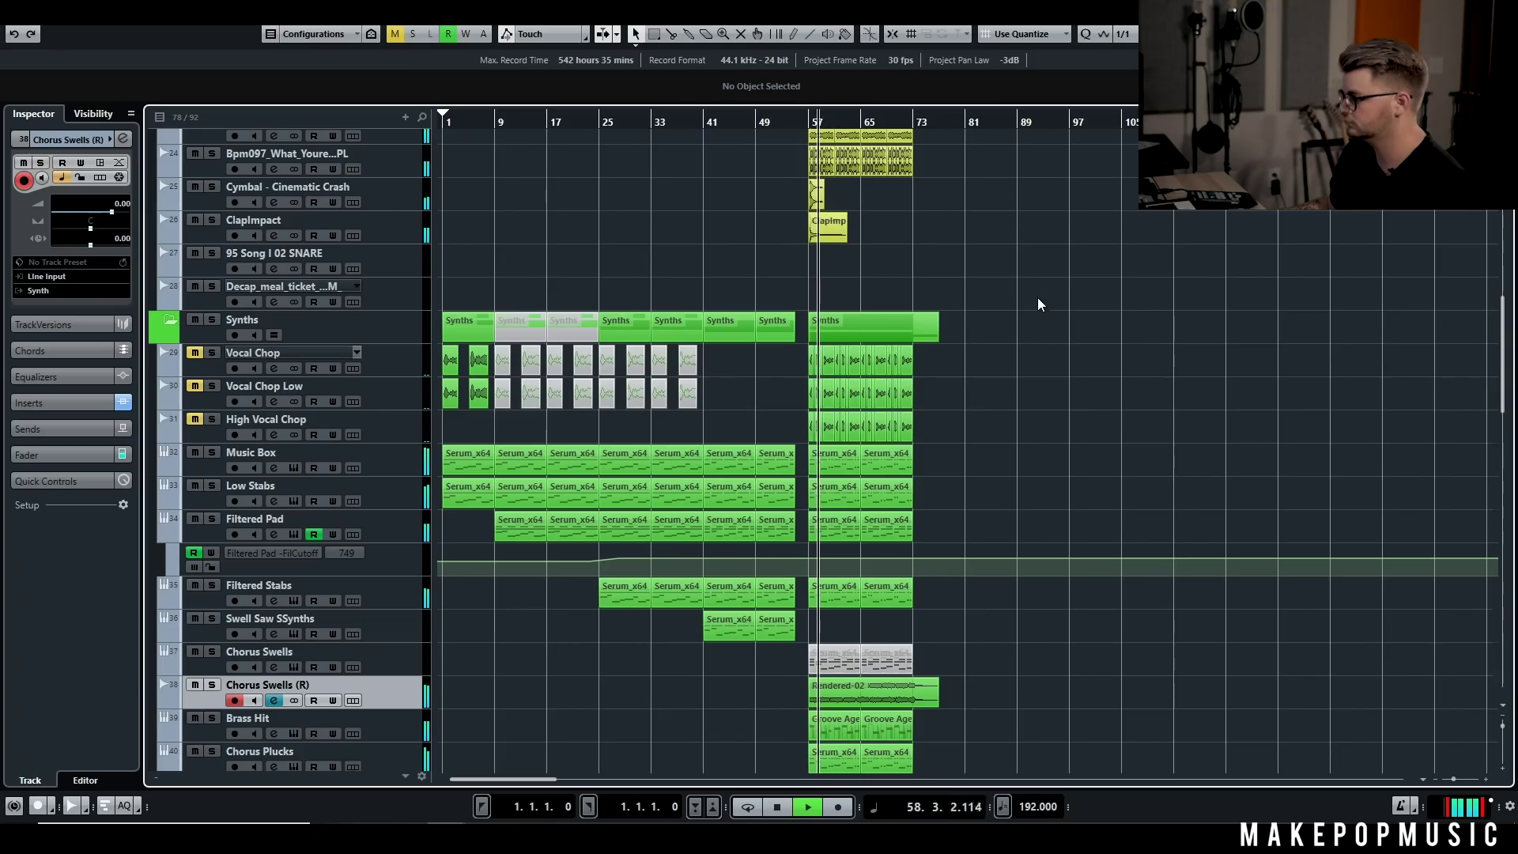
{"action": "scroll", "coordinate": [1062, 309], "scroll_direction": "down", "scroll_amount": 3}
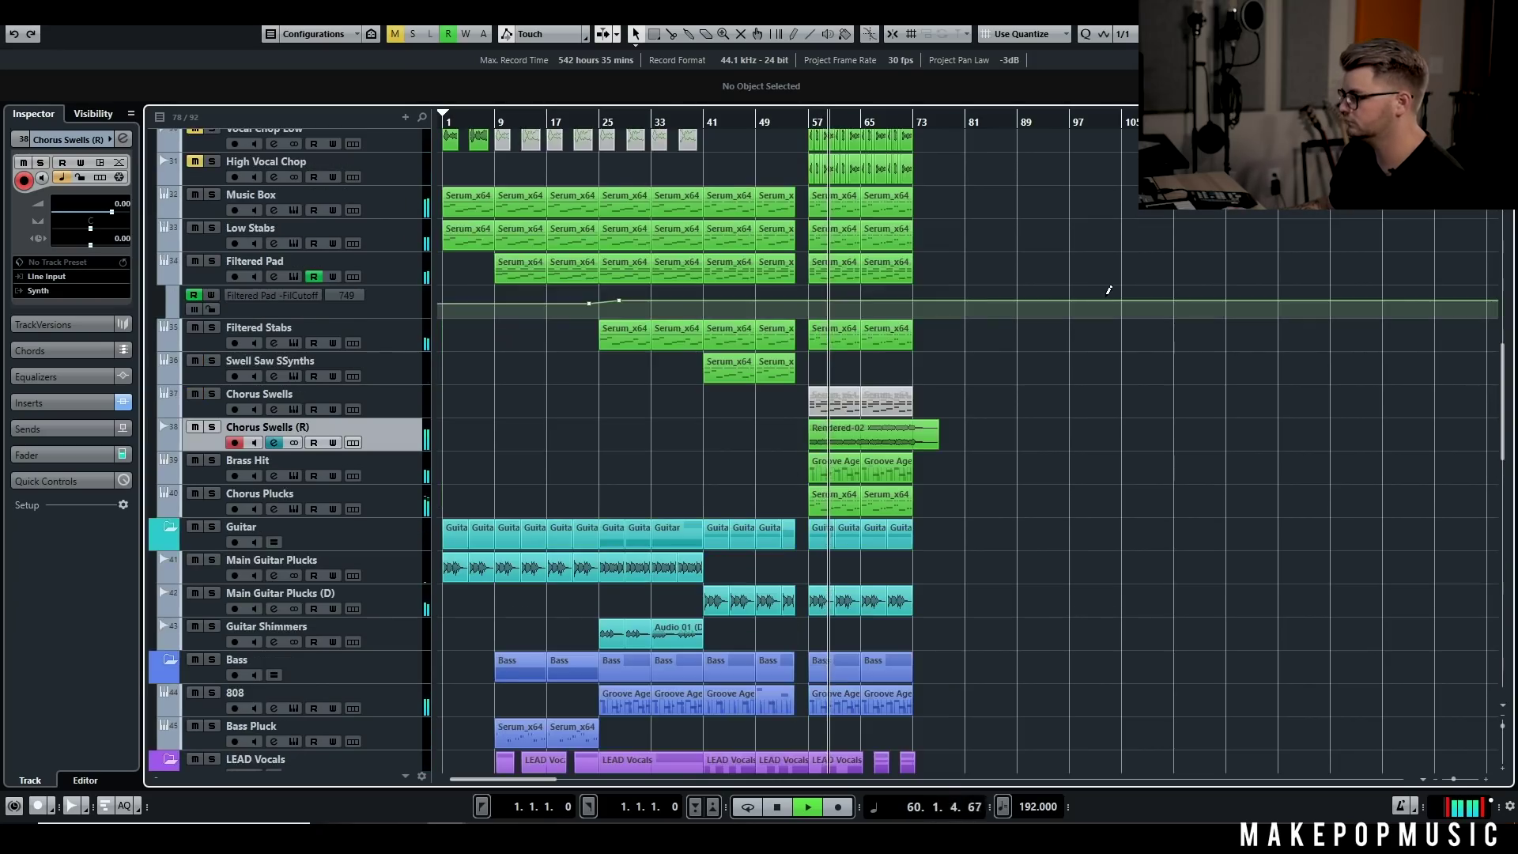
{"action": "scroll", "coordinate": [1107, 299], "scroll_direction": "down", "scroll_amount": 3}
{"action": "scroll", "coordinate": [1085, 300], "scroll_direction": "down", "scroll_amount": 4}
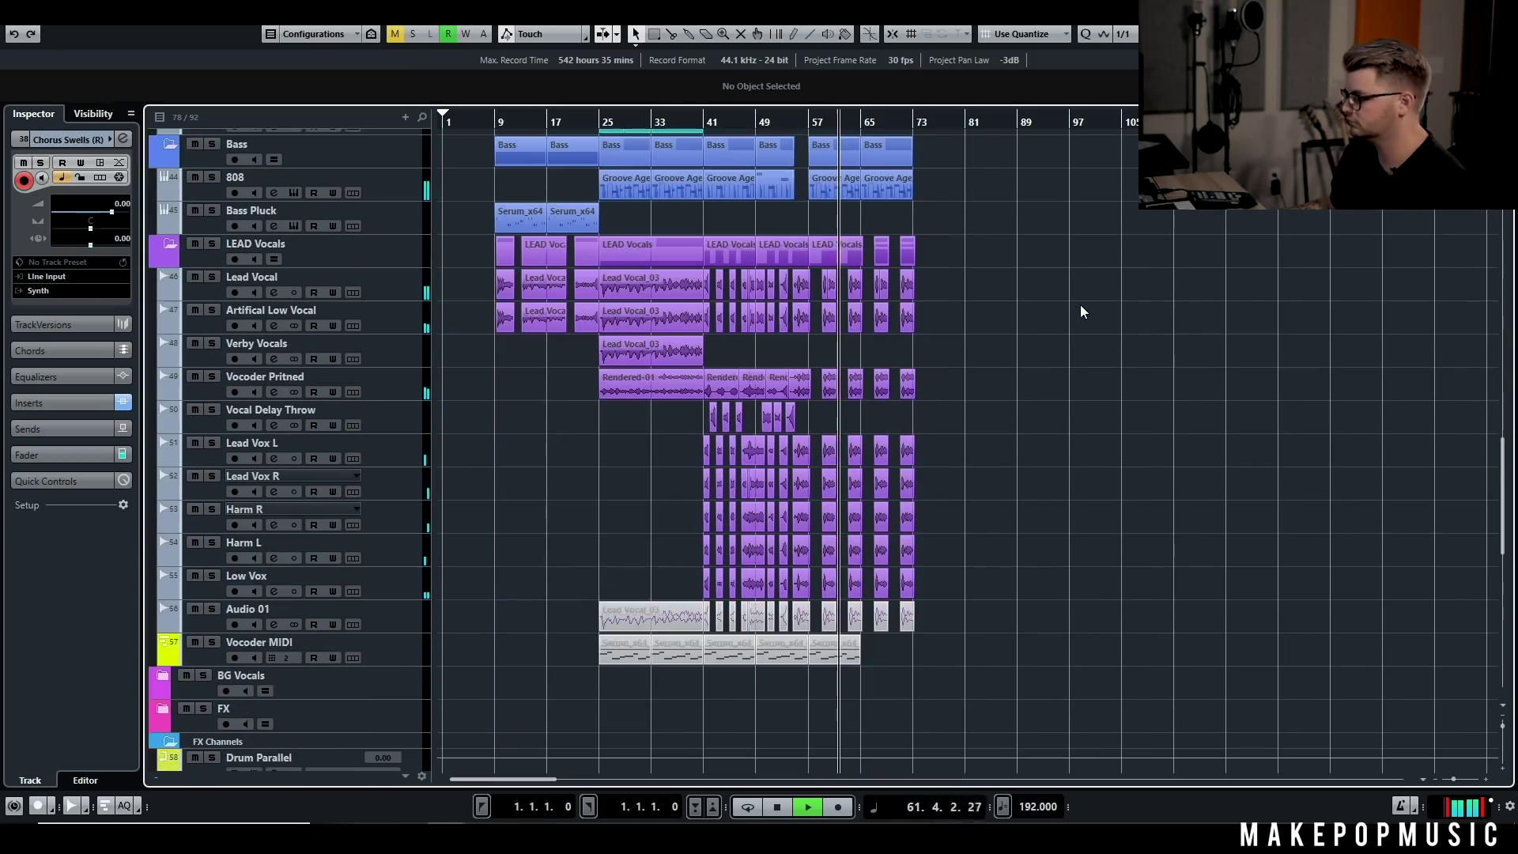
{"action": "key", "text": "space"}
Step: Unmute Vocal Chop, set the playhead just before bar 57, and open the track's channel settings
{"action": "scroll", "coordinate": [897, 482], "scroll_direction": "up", "scroll_amount": 6}
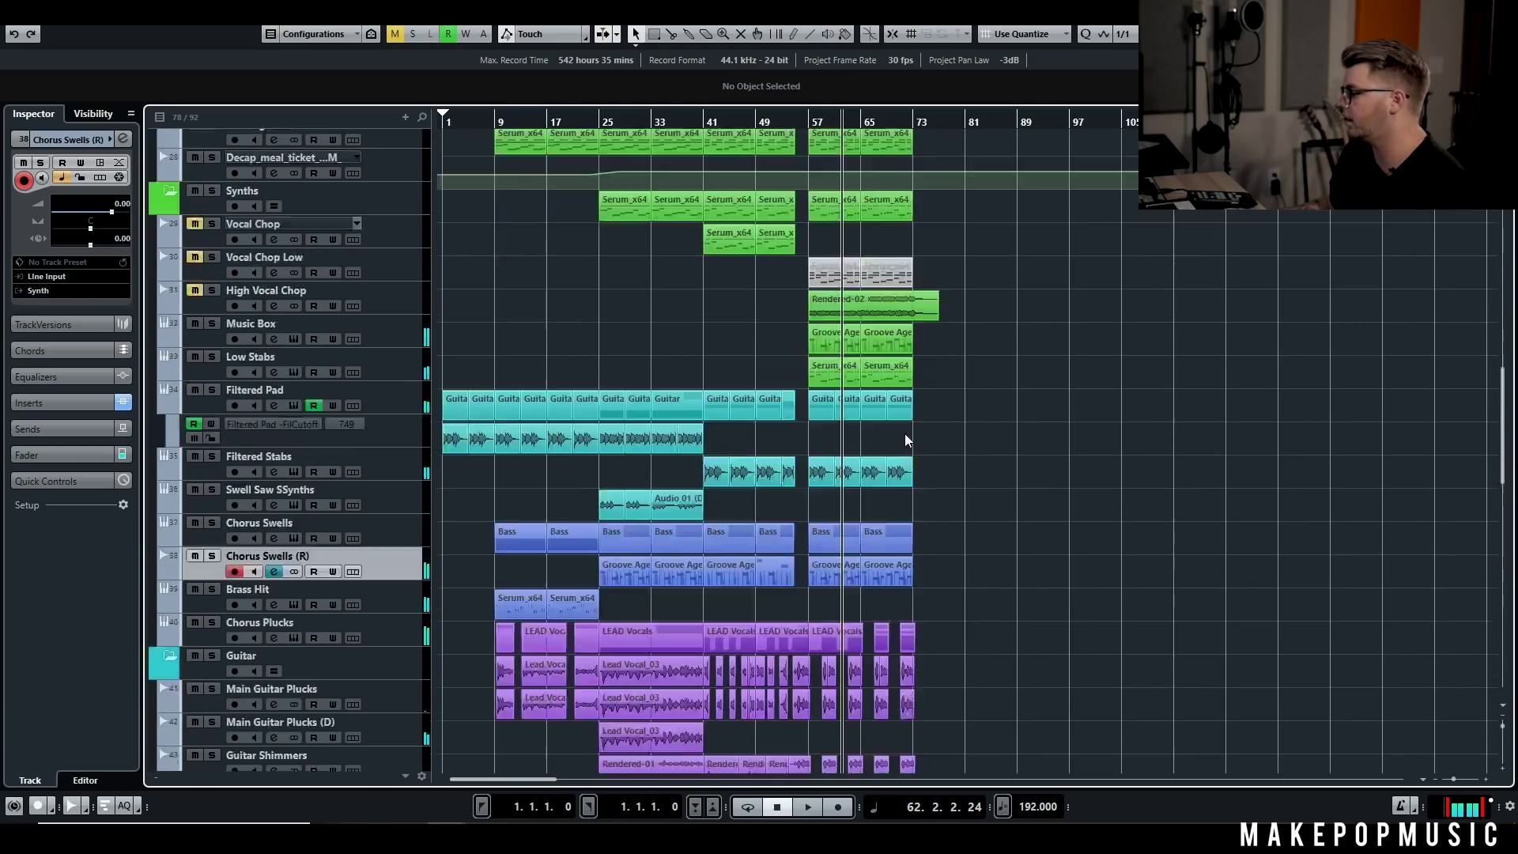
{"action": "scroll", "coordinate": [956, 443], "scroll_direction": "down", "scroll_amount": 2}
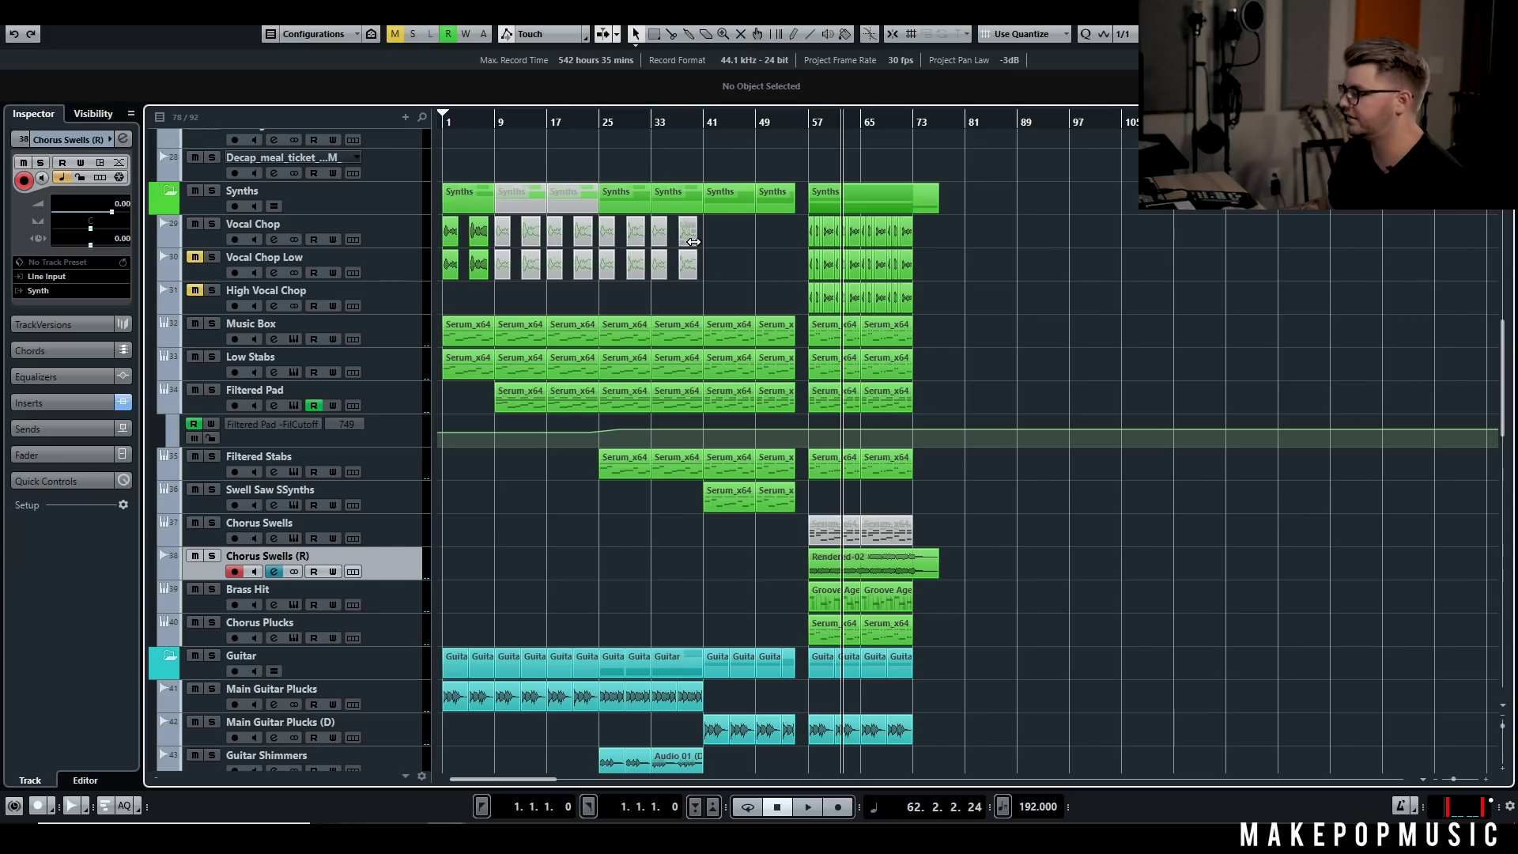
{"action": "left_click", "coordinate": [384, 237]}
{"action": "left_click", "coordinate": [394, 264]}
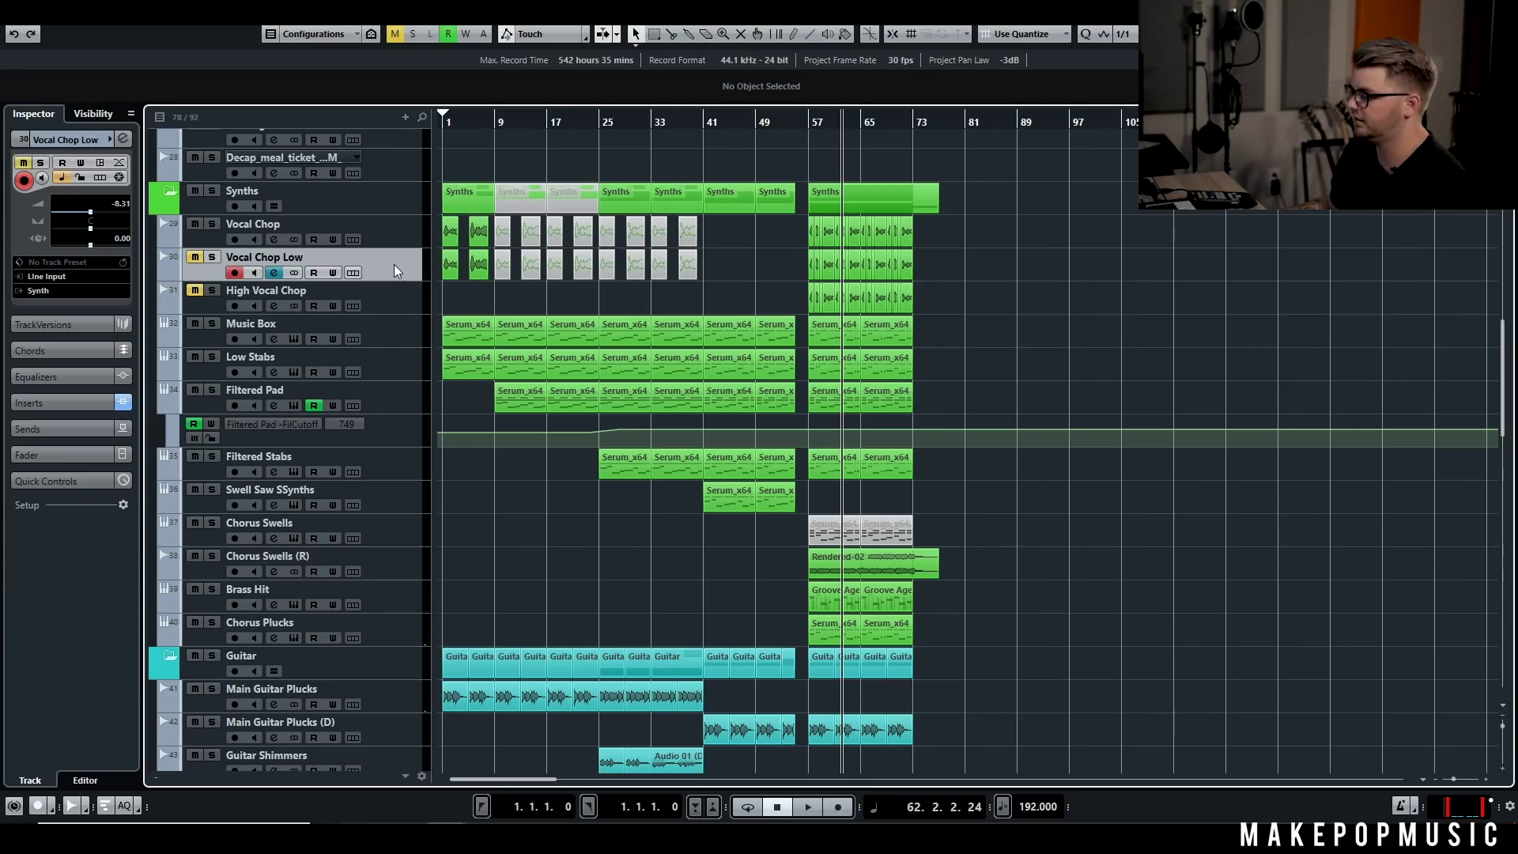
{"action": "left_click", "coordinate": [393, 239]}
{"action": "left_click", "coordinate": [396, 262]}
{"action": "left_click", "coordinate": [801, 125]}
{"action": "left_click", "coordinate": [285, 238]}
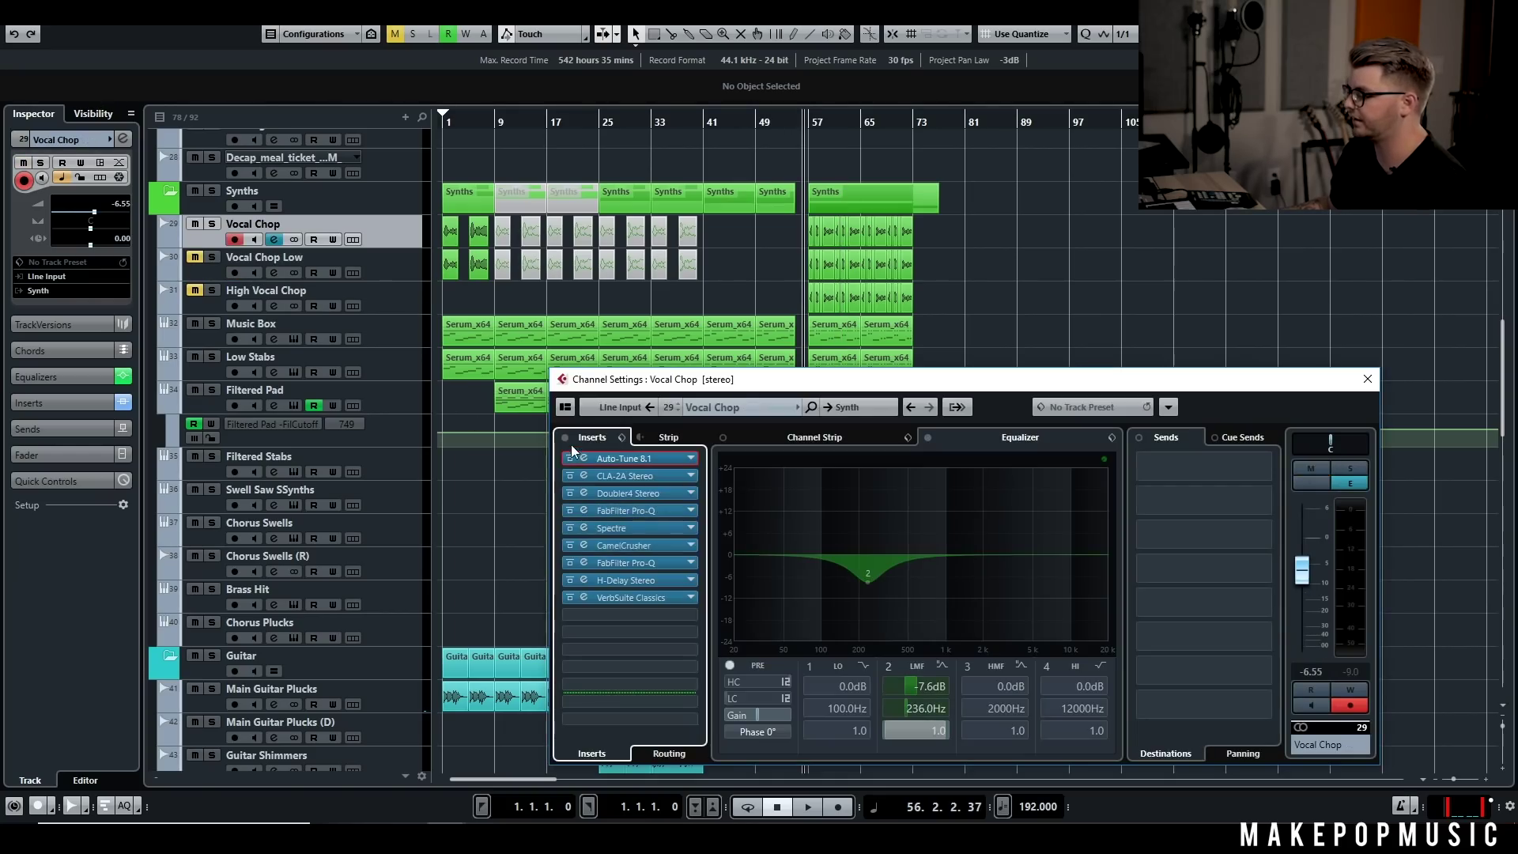
Step: Bypass all Vocal Chop inserts, solo the track, and play its dry chorus chops from just before bar 57
{"action": "left_click_drag", "start_coordinate": [756, 386], "coordinate": [668, 487]}
{"action": "scroll", "coordinate": [1006, 280], "scroll_direction": "up", "scroll_amount": 3}
{"action": "key", "text": "space"}
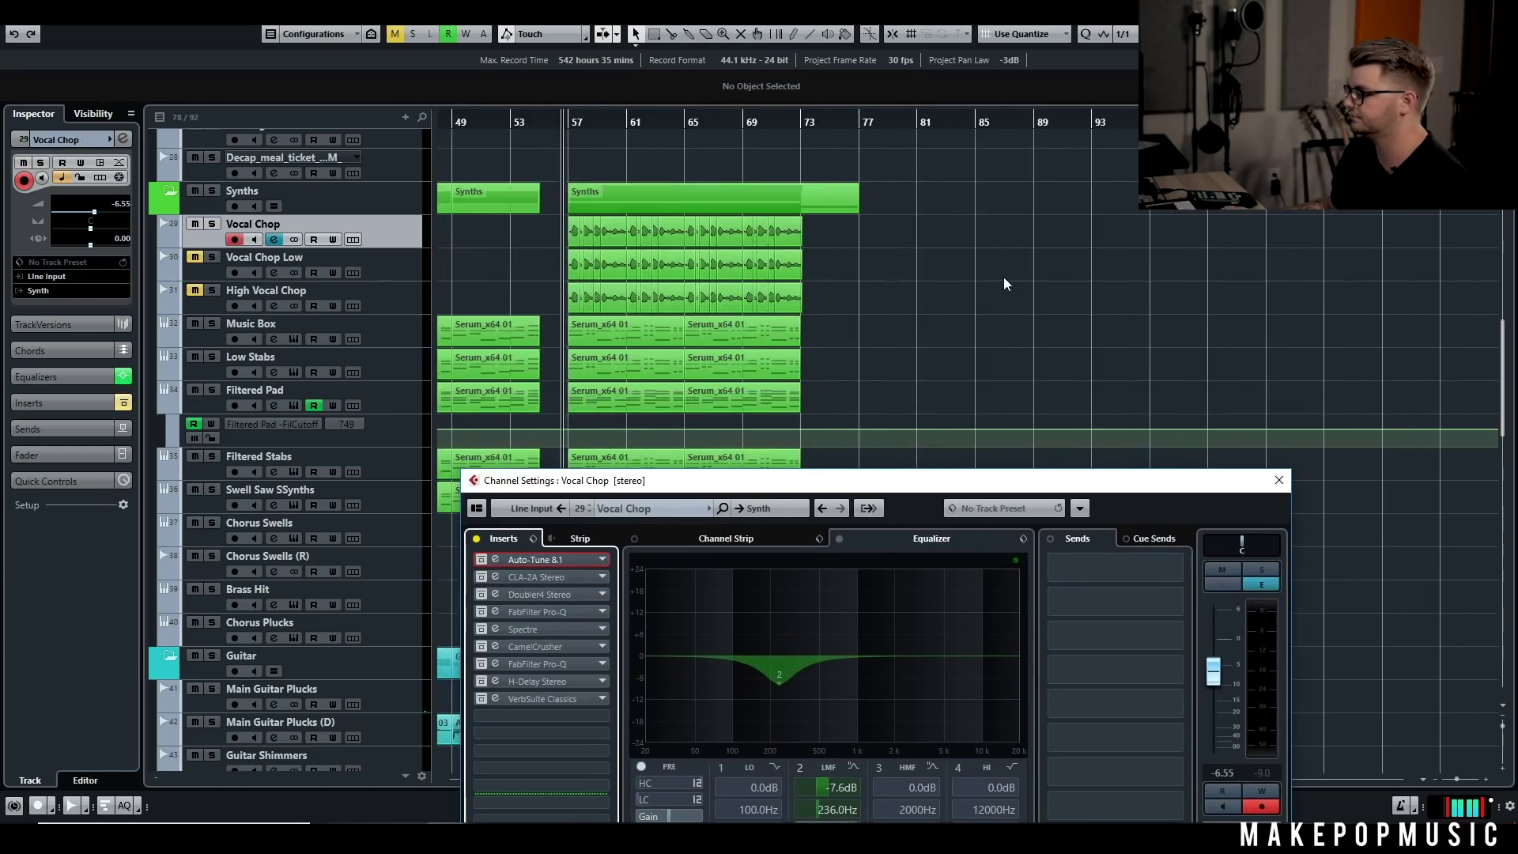
{"action": "left_click", "coordinate": [212, 224]}
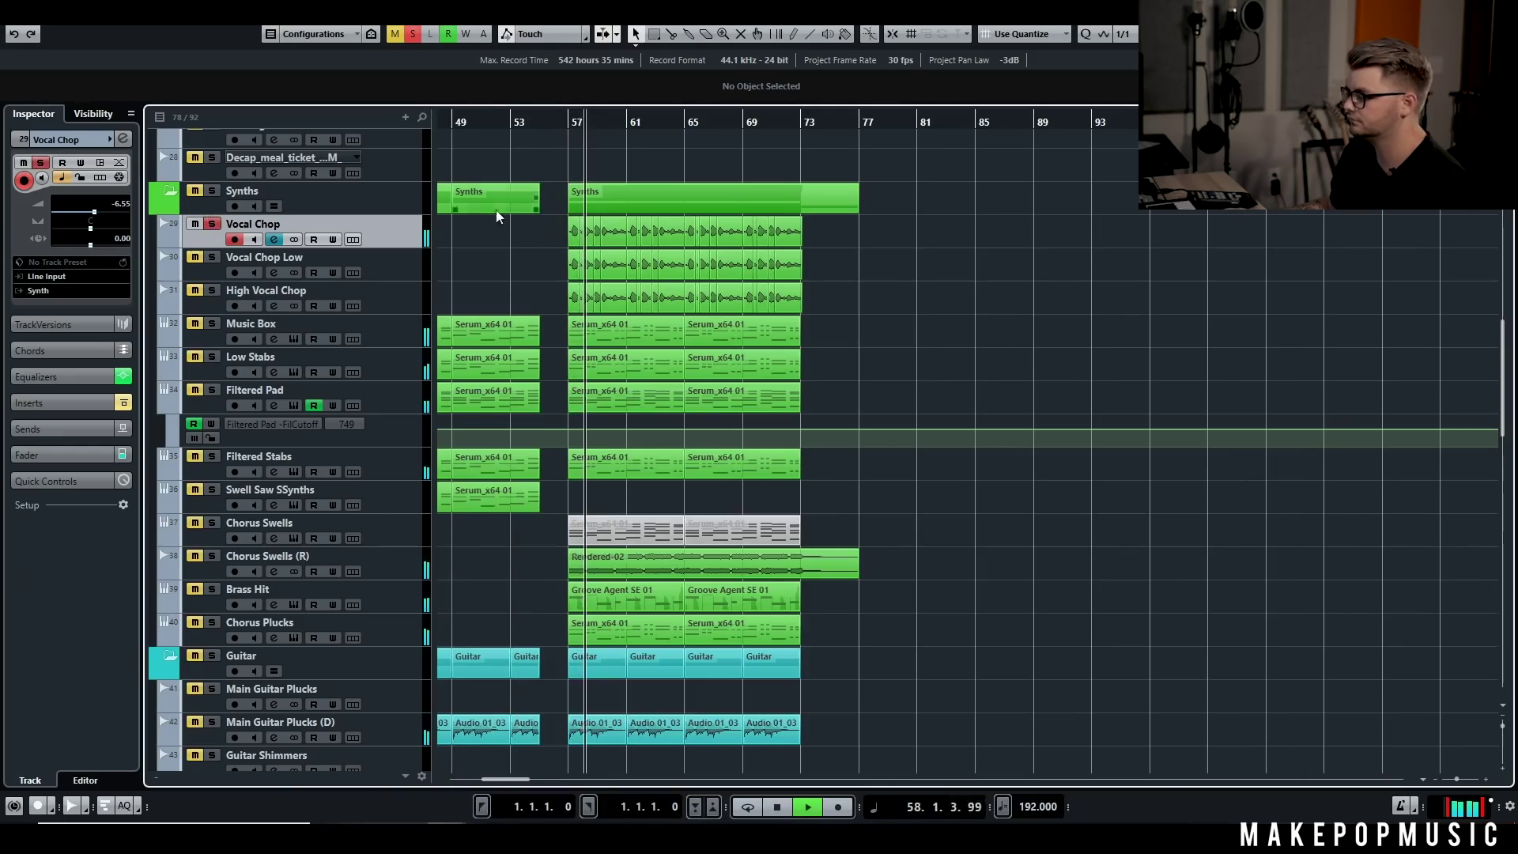
{"action": "scroll", "coordinate": [728, 230], "scroll_direction": "up", "scroll_amount": 2}
{"action": "scroll", "coordinate": [916, 236], "scroll_direction": "up", "scroll_amount": 1}
{"action": "scroll", "coordinate": [1003, 224], "scroll_direction": "up", "scroll_amount": 1}
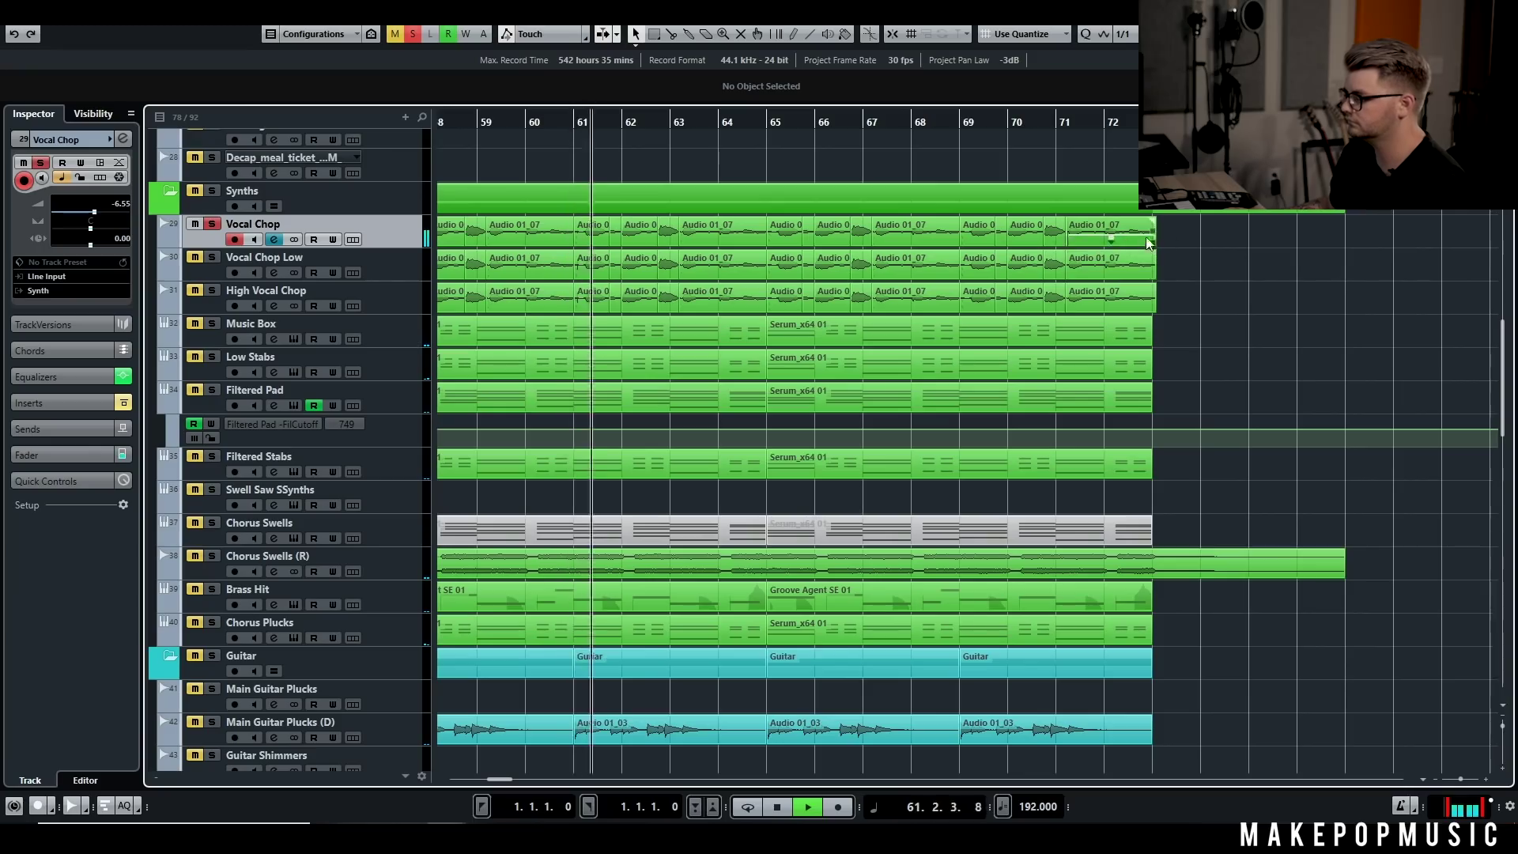
{"action": "scroll", "coordinate": [1199, 222], "scroll_direction": "down", "scroll_amount": 1}
{"action": "scroll", "coordinate": [1228, 221], "scroll_direction": "up", "scroll_amount": 1}
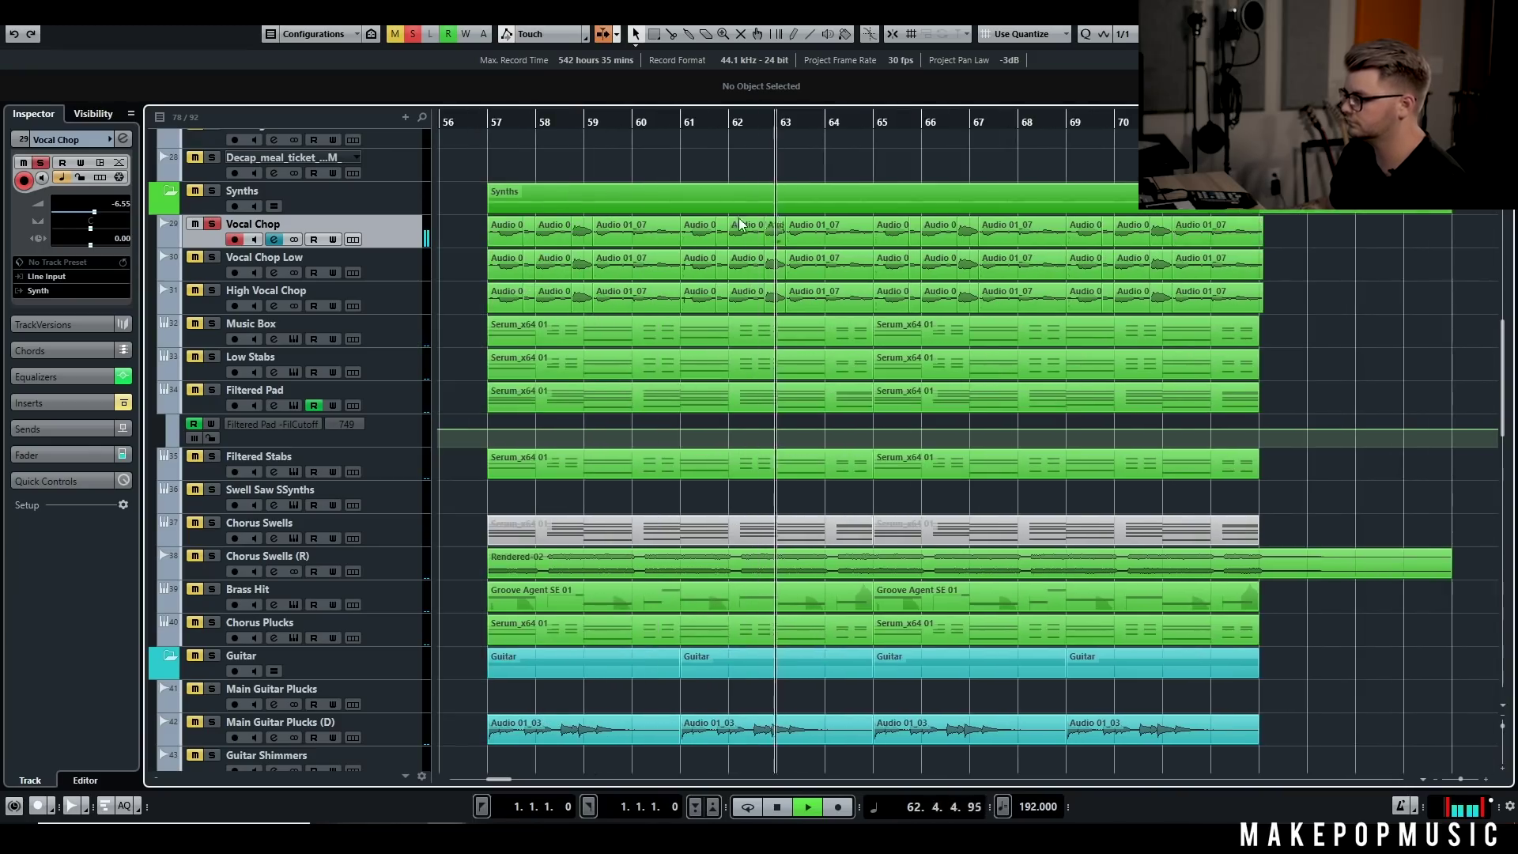
{"action": "key", "text": "space"}
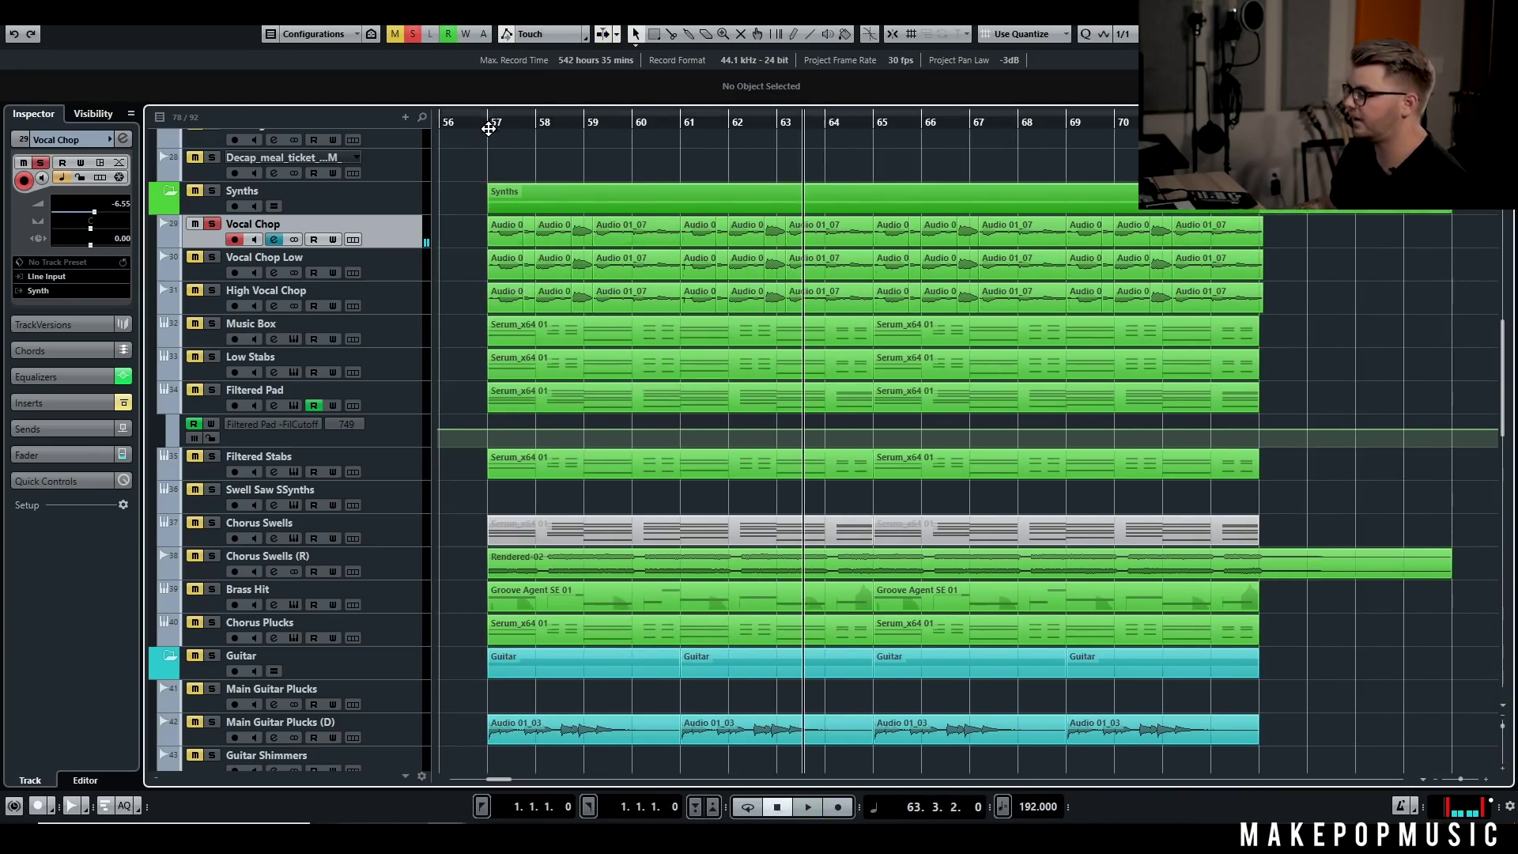
Step: Play the opening of the soloed Vocal Chop from bar 1 to hear the original vocal phrase
{"action": "scroll", "coordinate": [482, 158], "scroll_direction": "left", "scroll_amount": 14}
{"action": "key", "text": "Home"}
{"action": "key", "text": "space"}
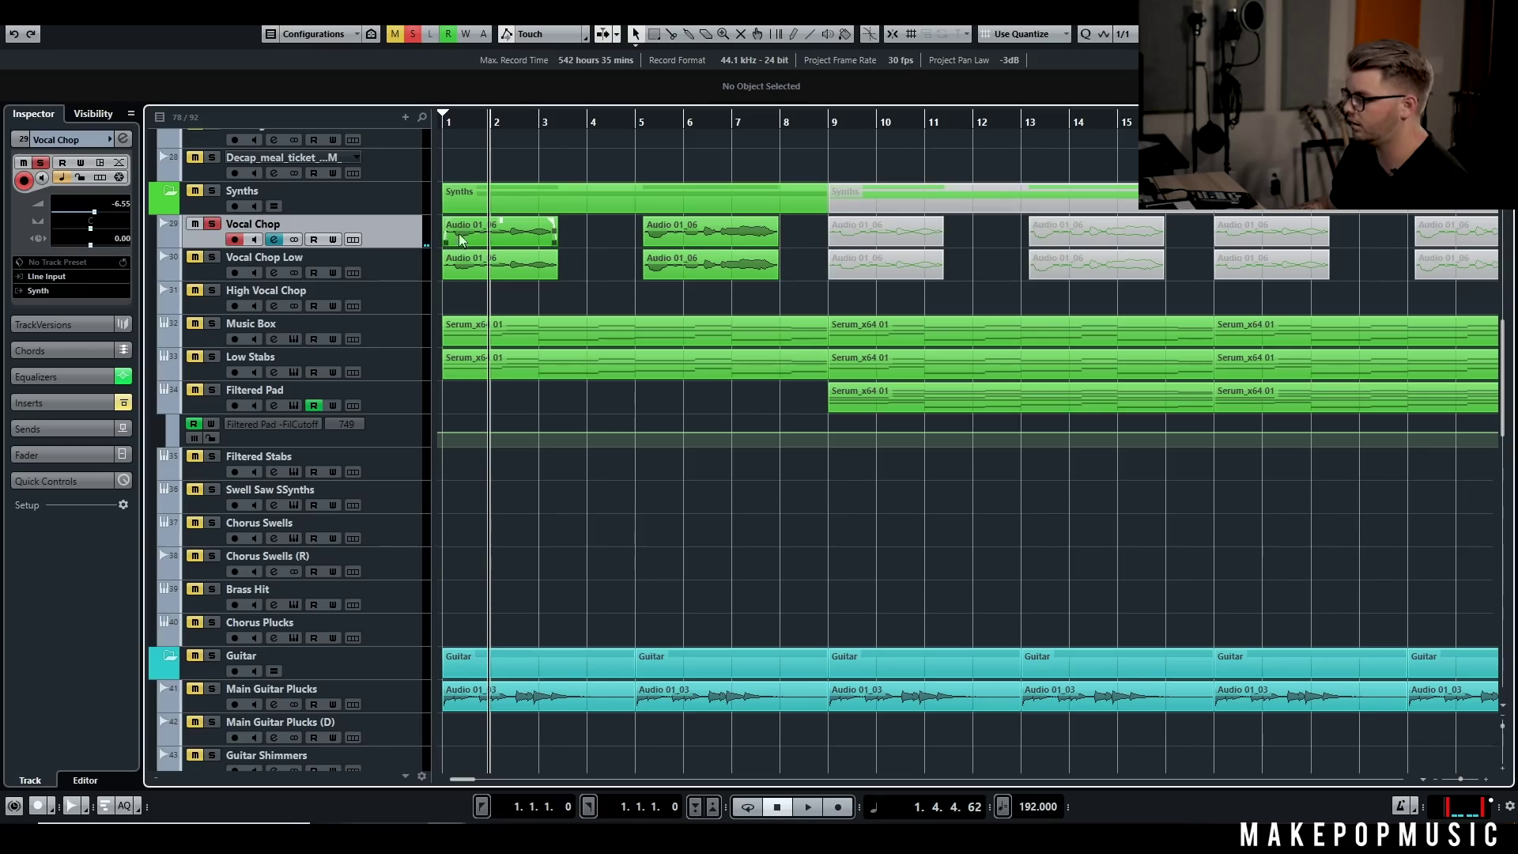
{"action": "left_click", "coordinate": [444, 121]}
{"action": "key", "text": "space"}
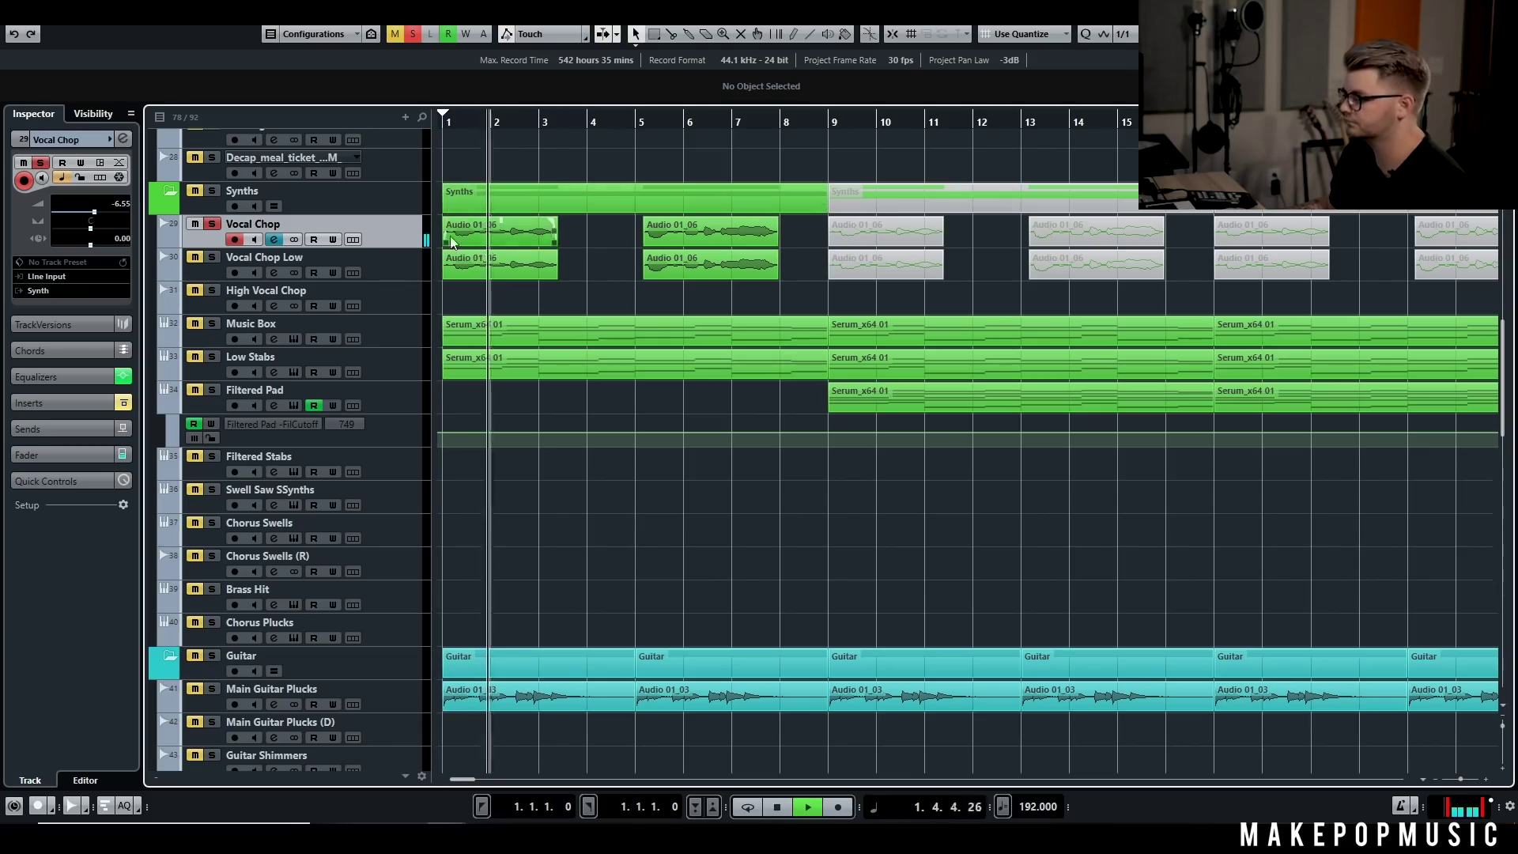
{"action": "key", "text": "space"}
Step: Play the chorus section of Vocal Chop from about bar 57, re-enable its inserts, and close the channel settings
{"action": "left_click_drag", "start_coordinate": [477, 127], "coordinate": [712, 306]}
{"action": "key", "text": "space"}
{"action": "scroll", "coordinate": [717, 301], "scroll_direction": "up", "scroll_amount": 1}
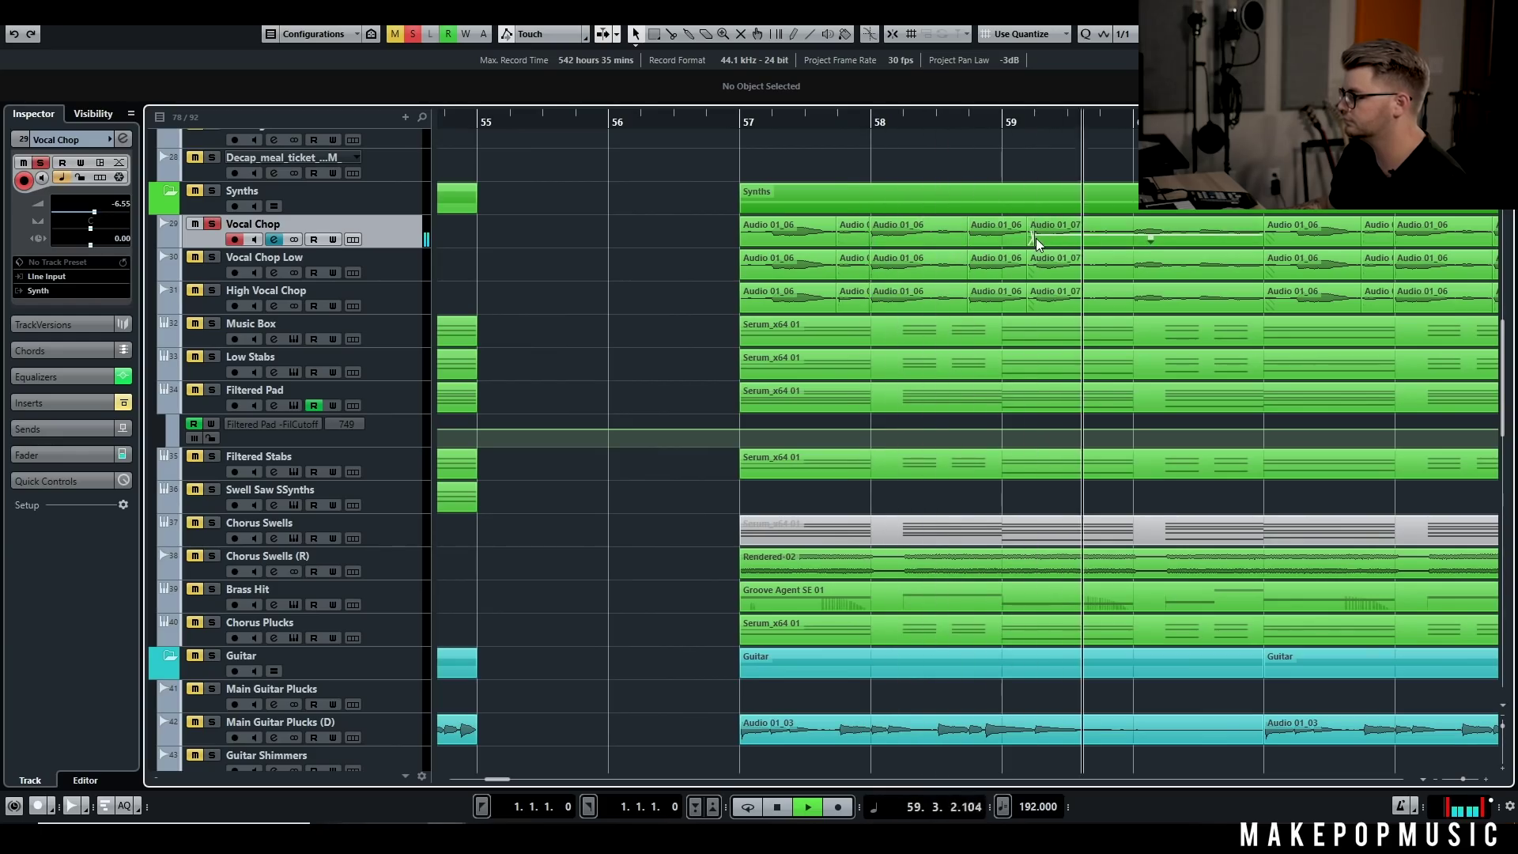
{"action": "scroll", "coordinate": [1023, 250], "scroll_direction": "down", "scroll_amount": 3}
{"action": "scroll", "coordinate": [1023, 250], "scroll_direction": "down", "scroll_amount": 2}
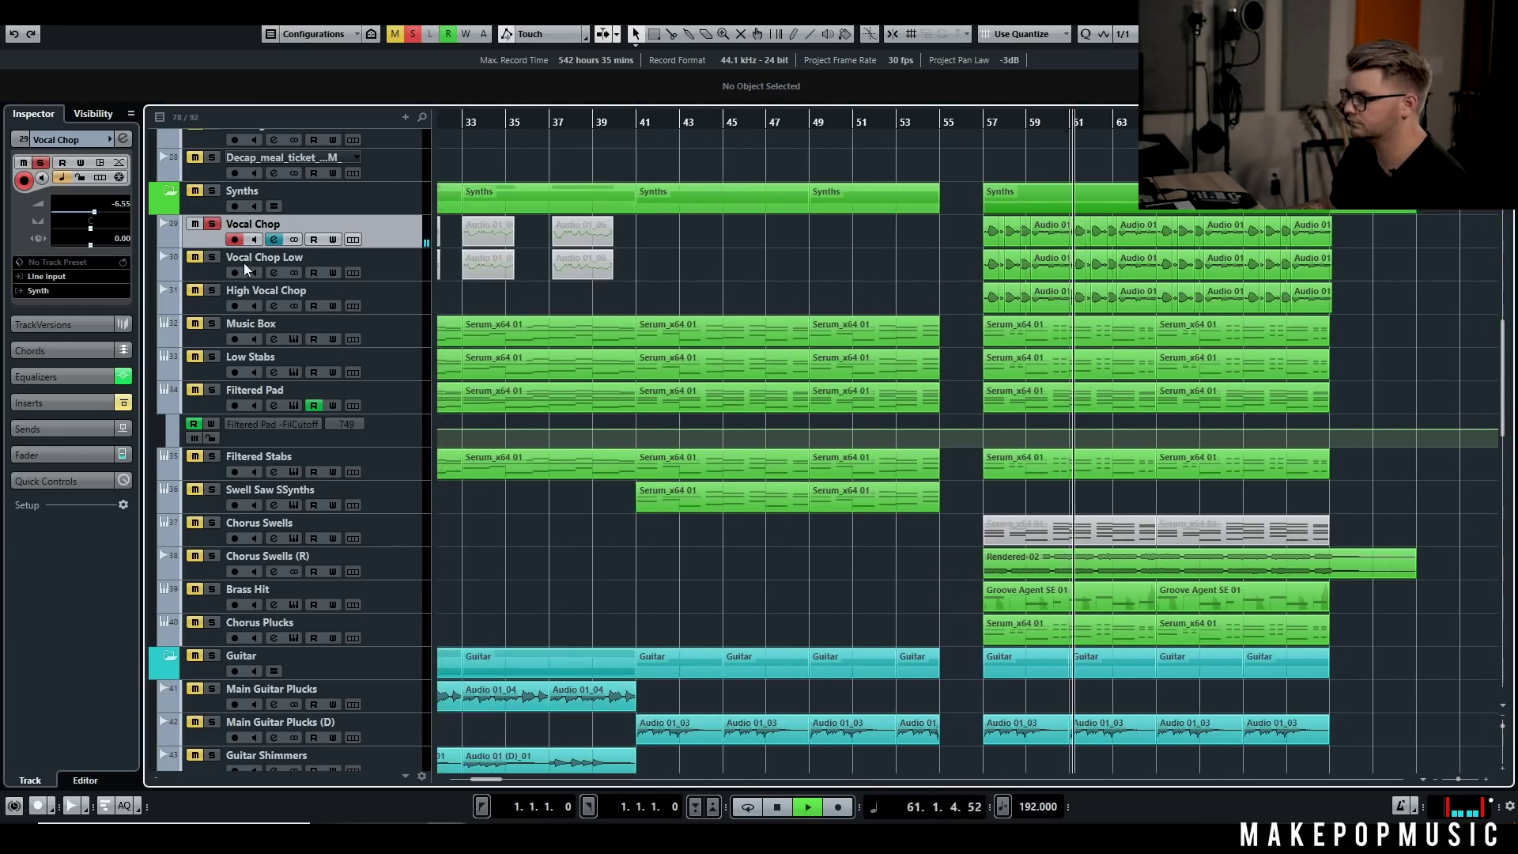
{"action": "left_click", "coordinate": [272, 236]}
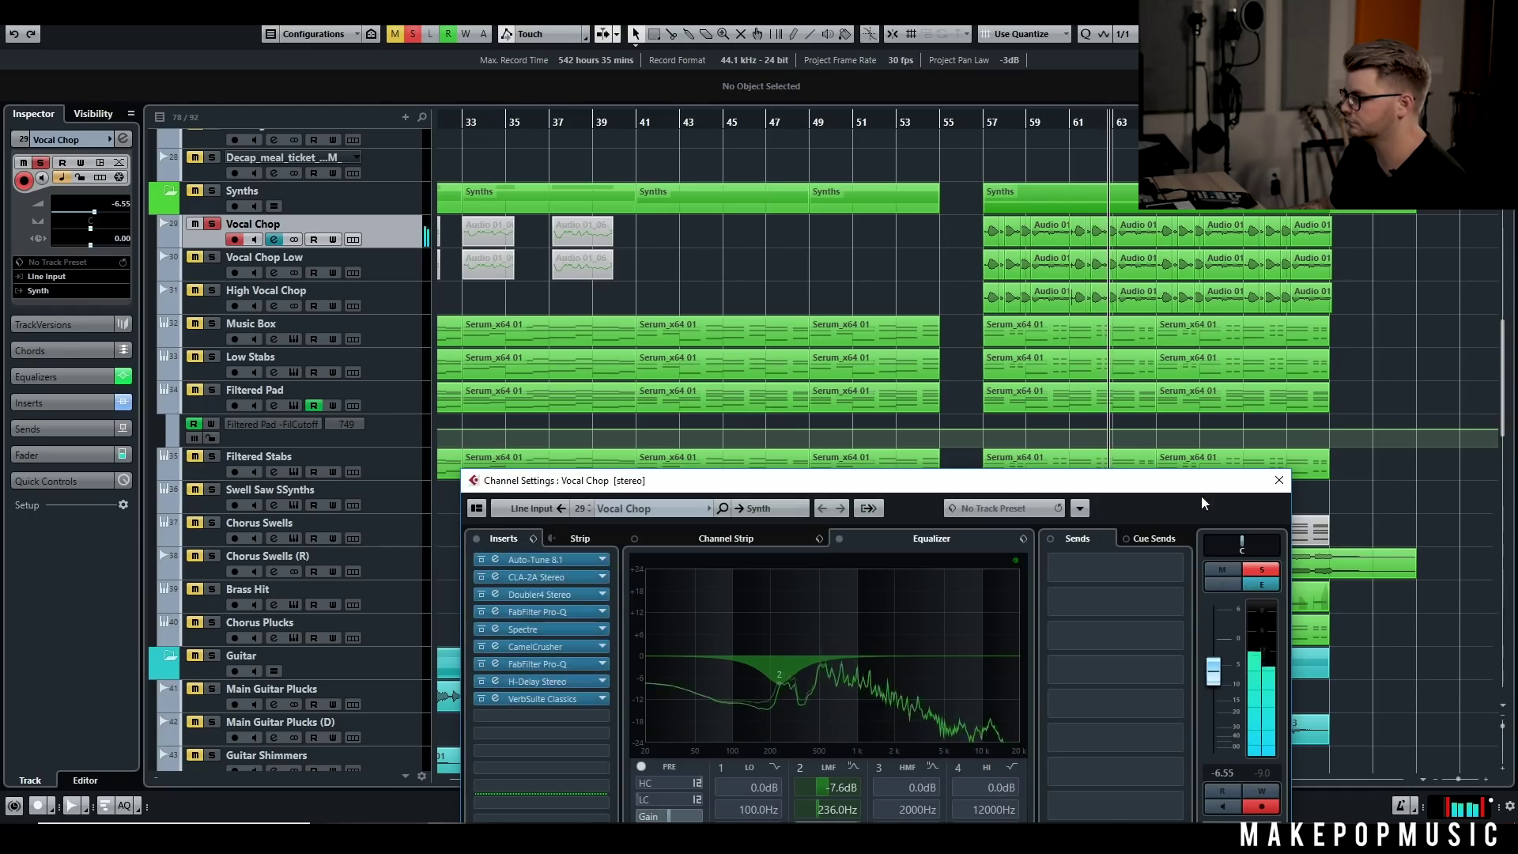
{"action": "left_click", "coordinate": [1278, 480]}
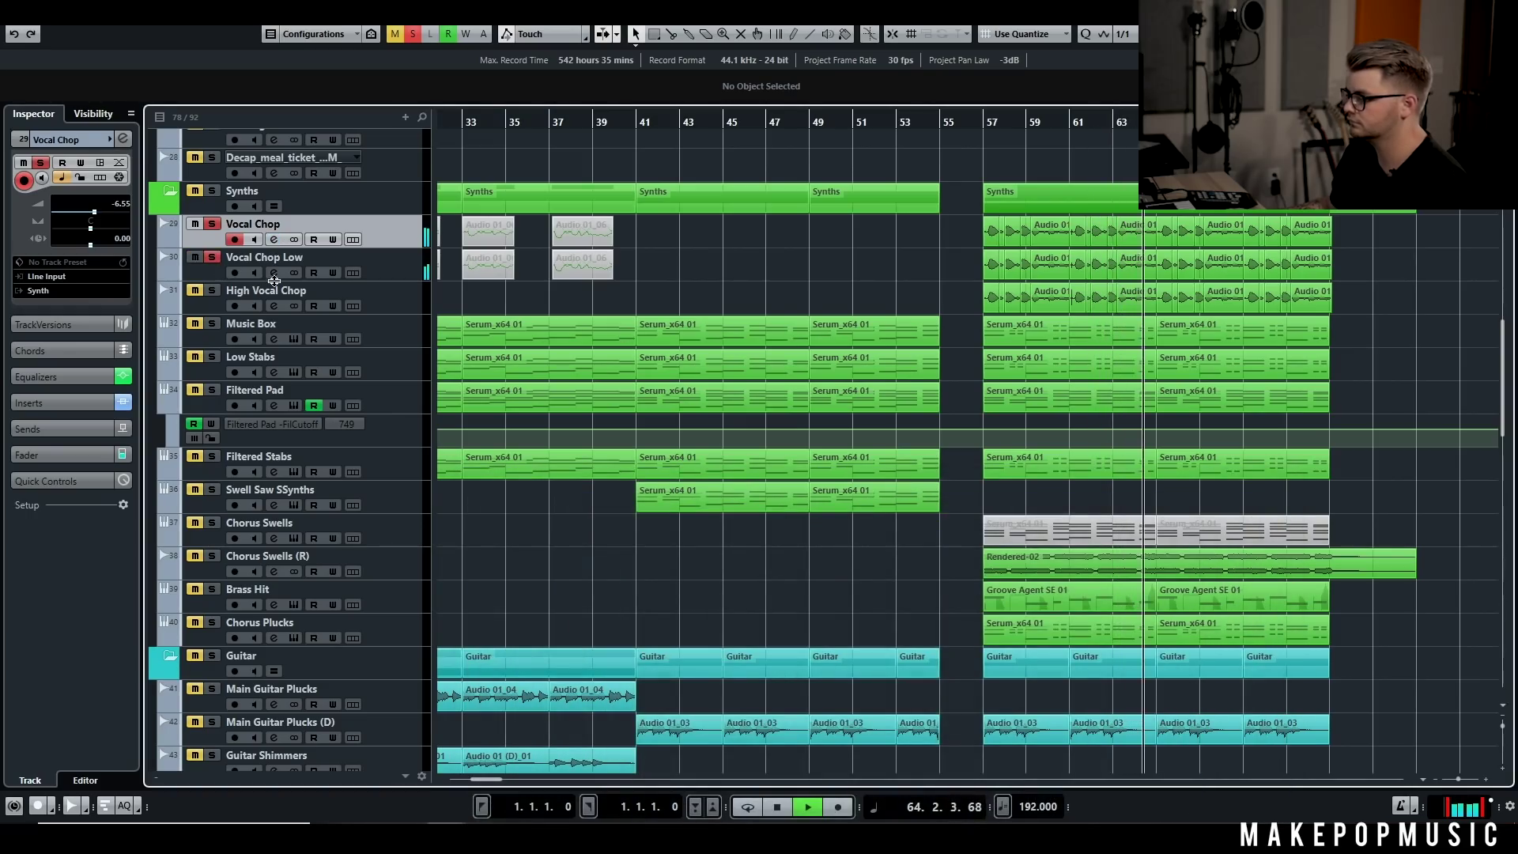
Step: Audition Vocal Chop Low and High Vocal Chop with Vocal Chop, leave only High Vocal Chop soloed, and return the playhead to bar 57
{"action": "left_click", "coordinate": [212, 256]}
{"action": "left_click", "coordinate": [212, 290]}
{"action": "left_click", "coordinate": [212, 257]}
{"action": "key", "text": "space"}
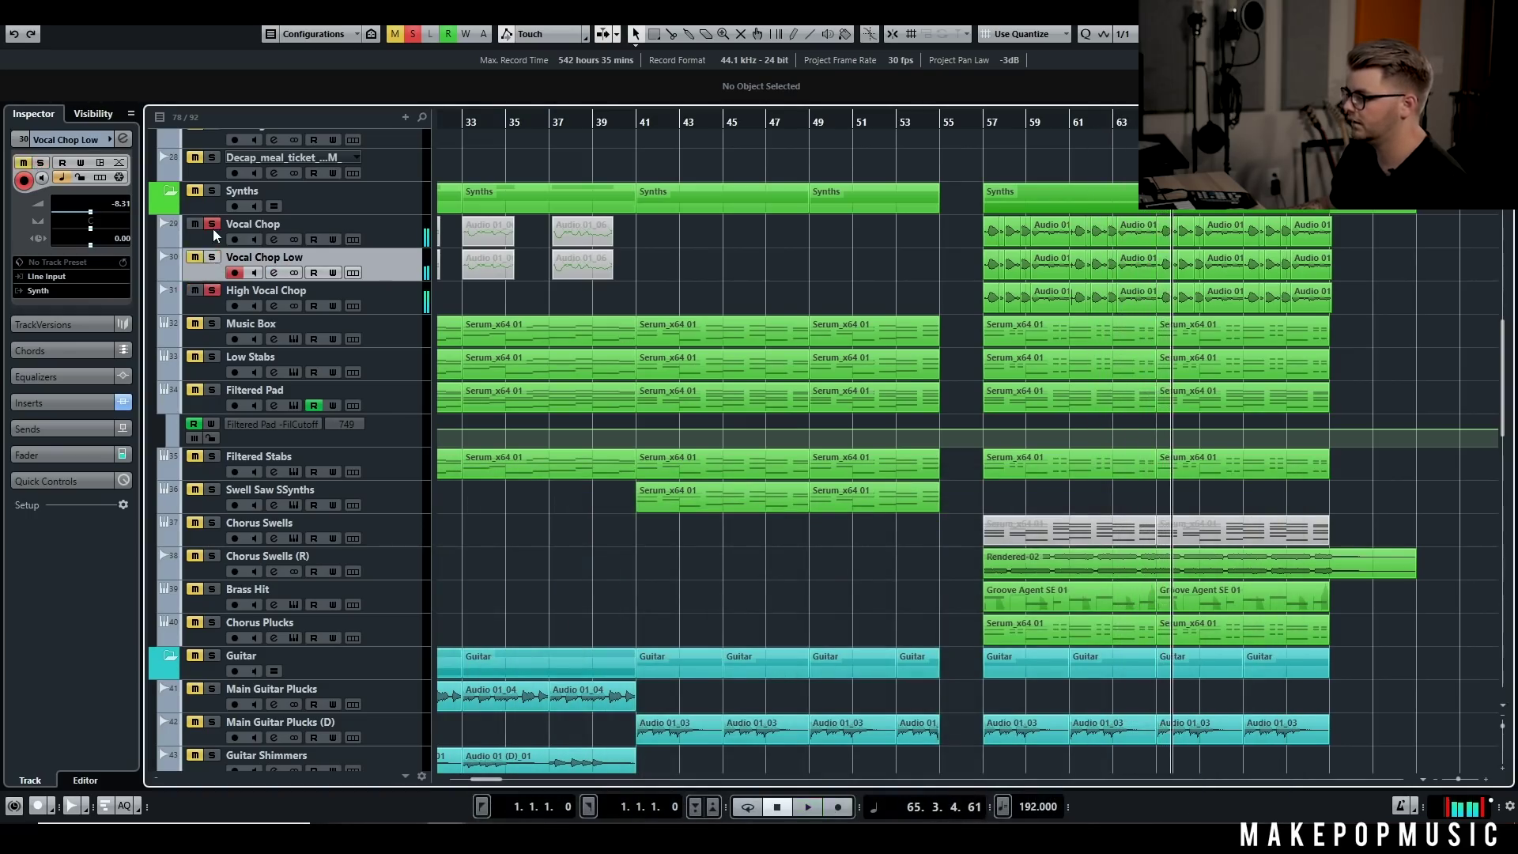
{"action": "left_click", "coordinate": [983, 136]}
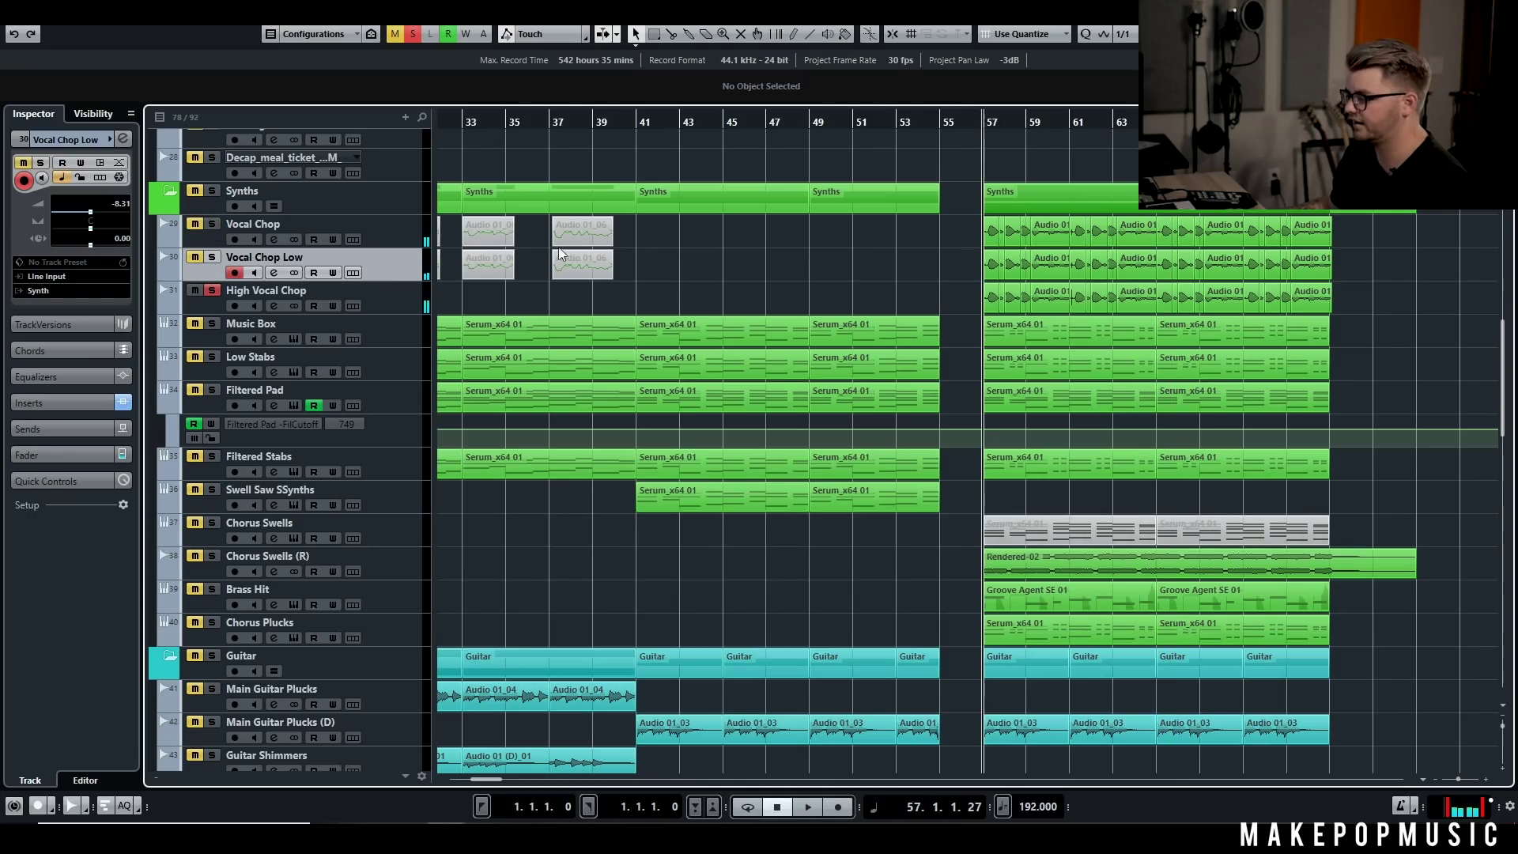
Step: Open the High Vocal Chop channel settings and examine the filter curve of its second FabFilter Pro-Q insert
{"action": "left_click", "coordinate": [273, 306]}
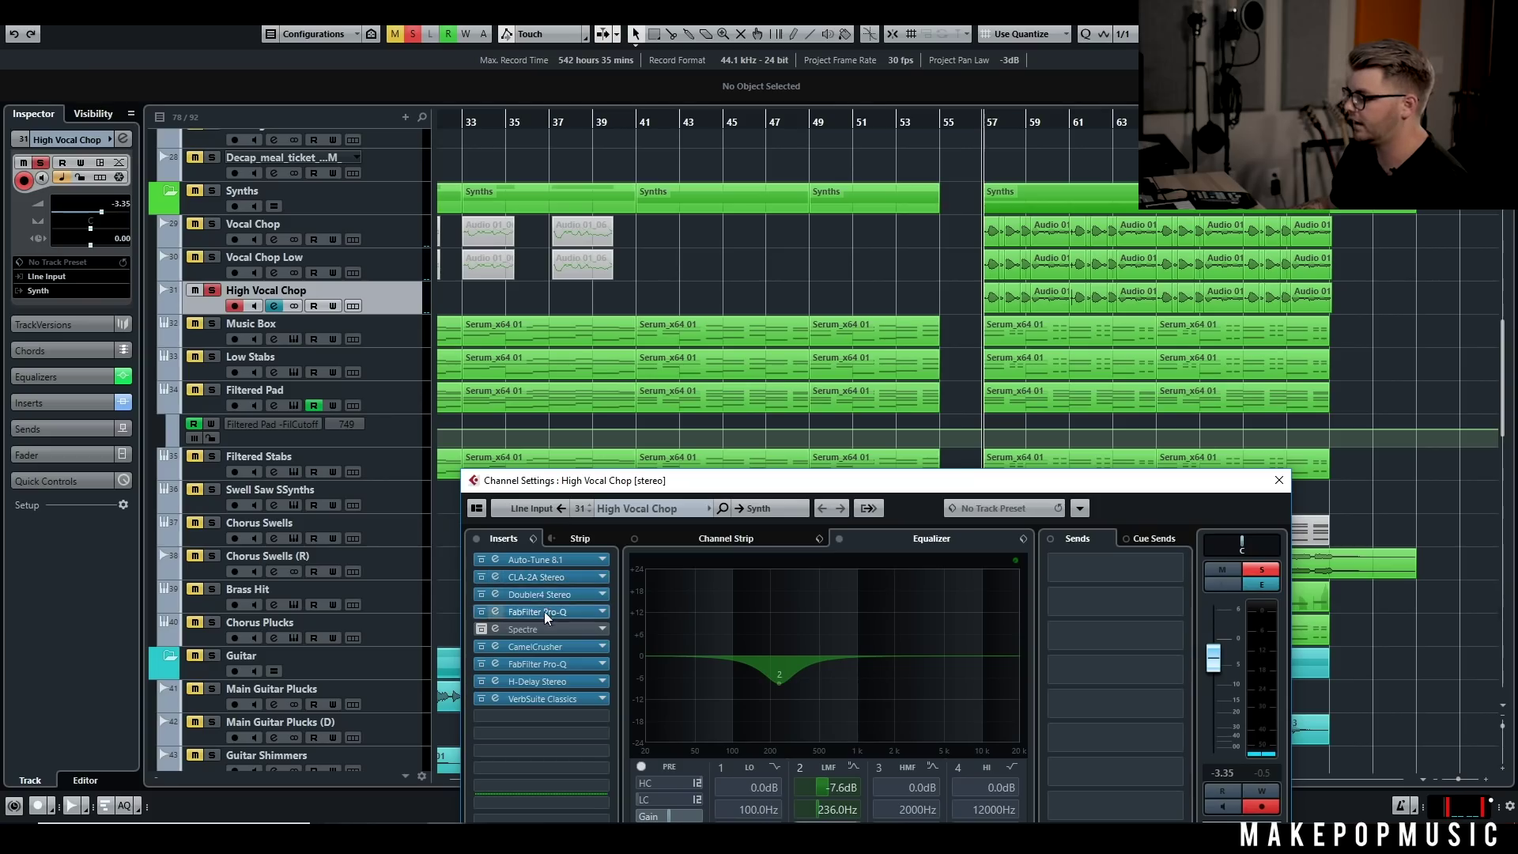
{"action": "left_click", "coordinate": [545, 666]}
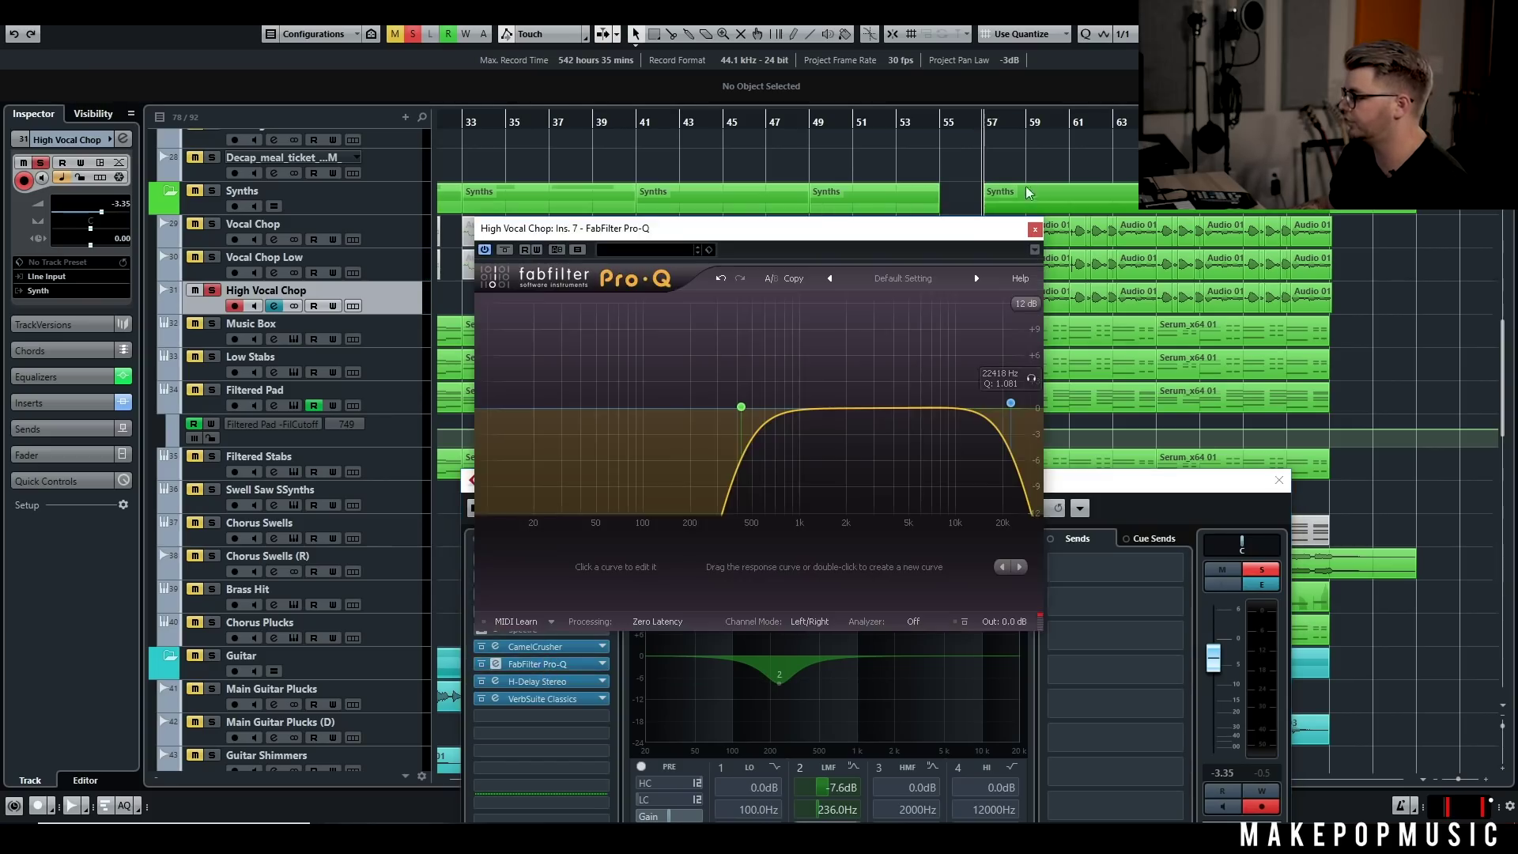
{"action": "left_click", "coordinate": [1033, 229]}
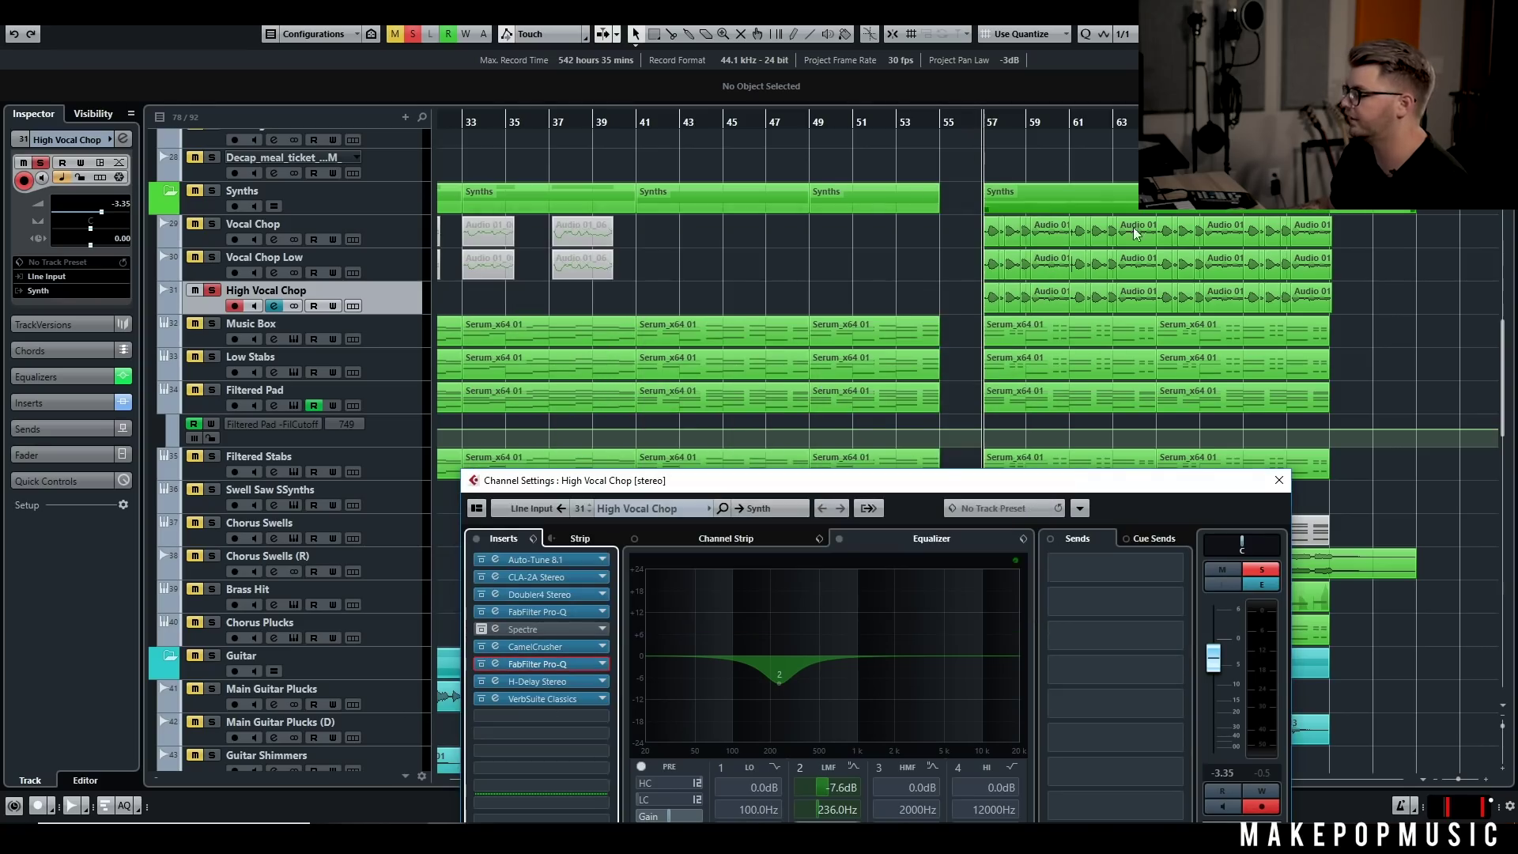
Step: Play High Vocal Chop from bar 57, bypassing and re-enabling all its inserts to compare the dry and processed sound
{"action": "key", "text": "space"}
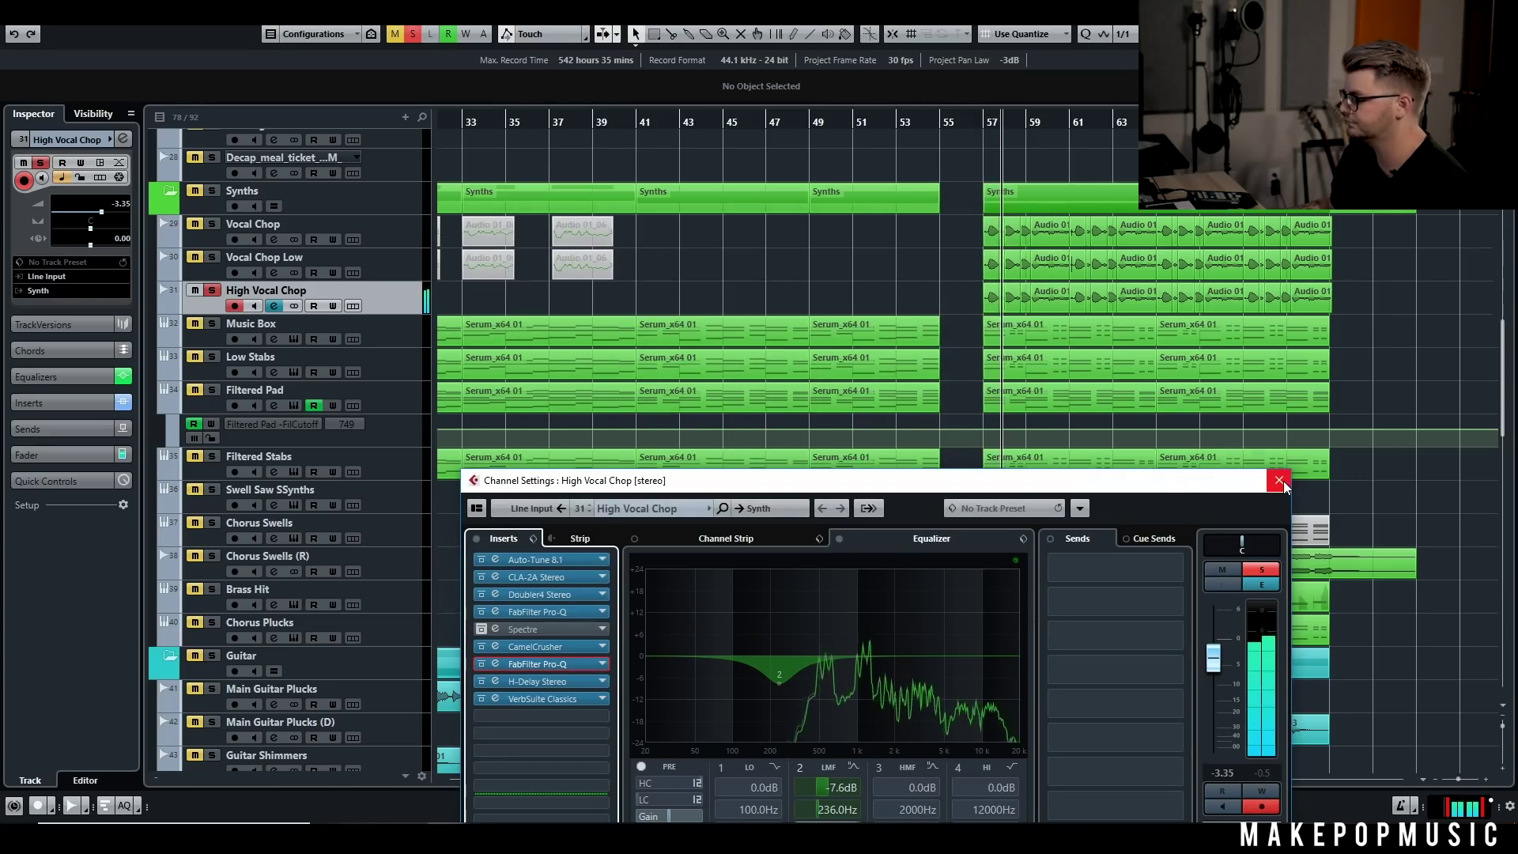
{"action": "left_click", "coordinate": [476, 540]}
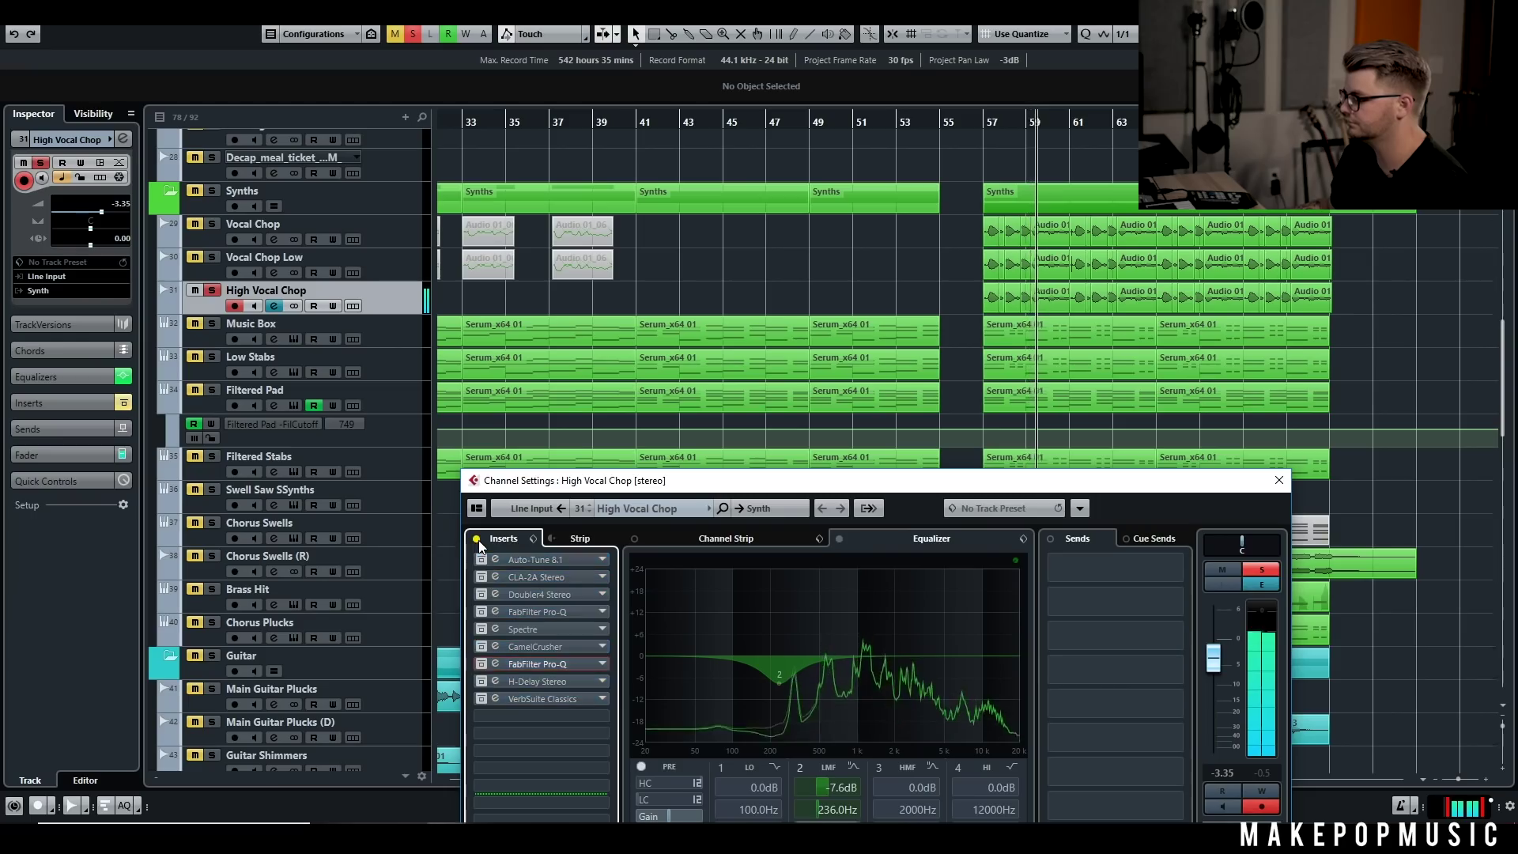
{"action": "left_click", "coordinate": [478, 540]}
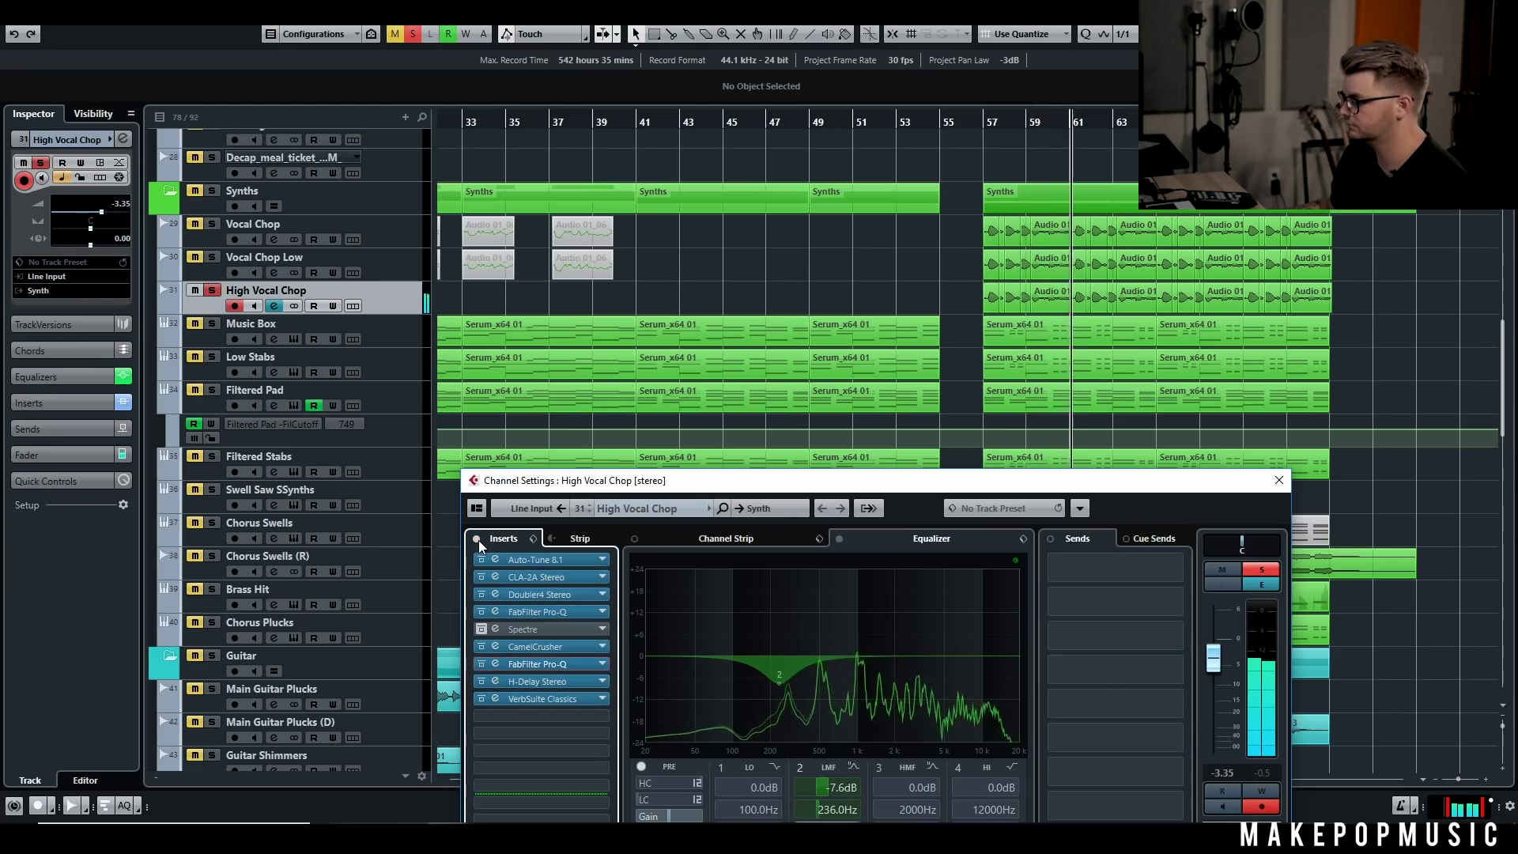
Step: Solo Vocal Chop Low and Vocal Chop alongside High Vocal Chop, and play the three layers together
{"action": "left_click", "coordinate": [212, 257]}
{"action": "left_click", "coordinate": [212, 226]}
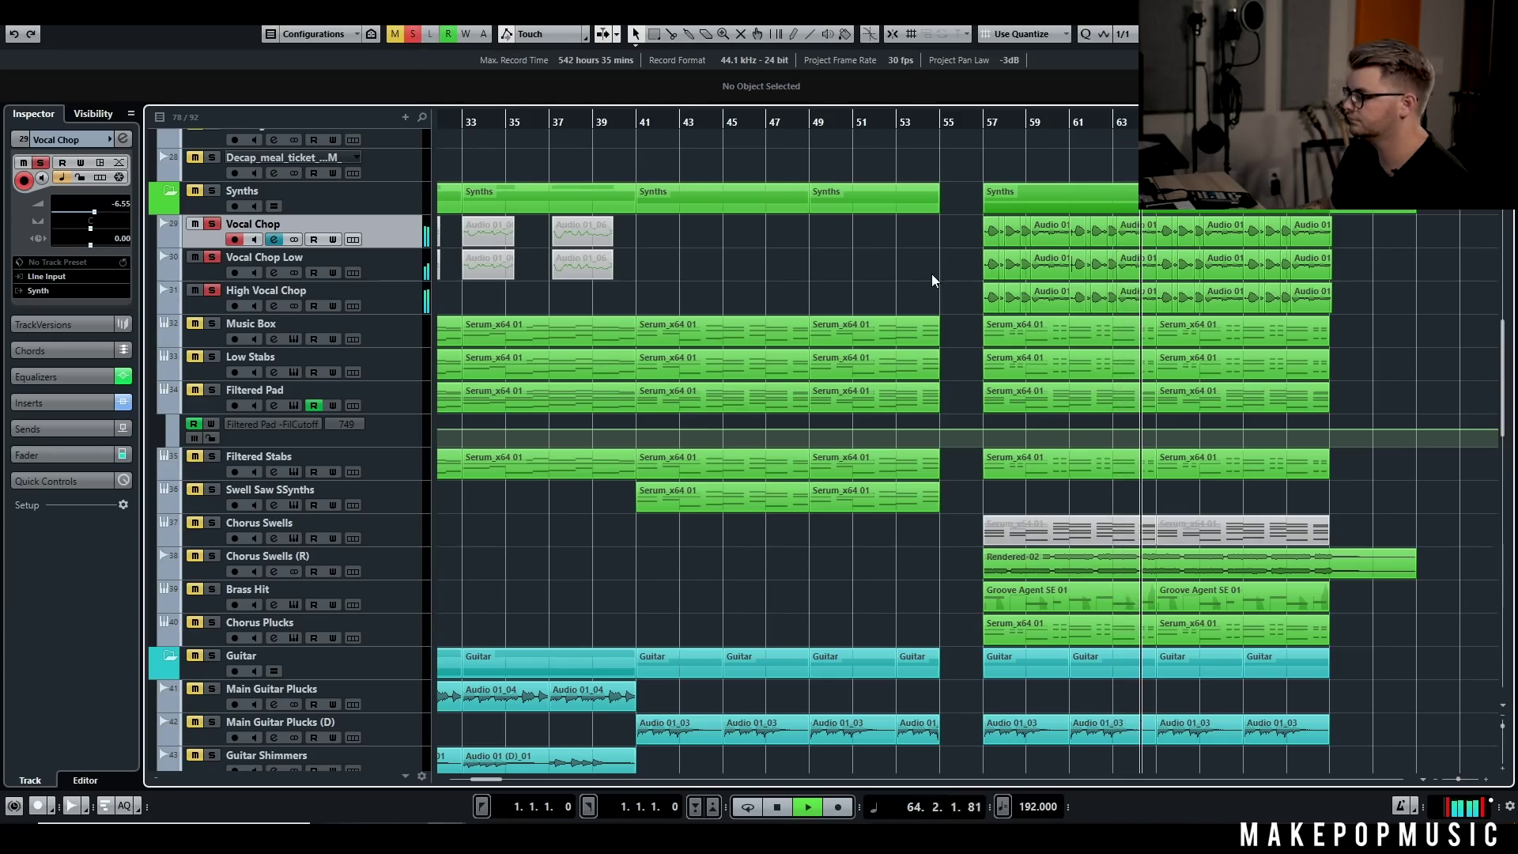
{"action": "scroll", "coordinate": [932, 274], "scroll_direction": "down", "scroll_amount": 3}
{"action": "key", "text": "space"}
Step: Clear all solos, play from about bar 55 into the chorus, and unmute Vocal Chop Low and High Vocal Chop
{"action": "left_click", "coordinate": [947, 120]}
{"action": "left_click", "coordinate": [407, 35]}
{"action": "key", "text": "space"}
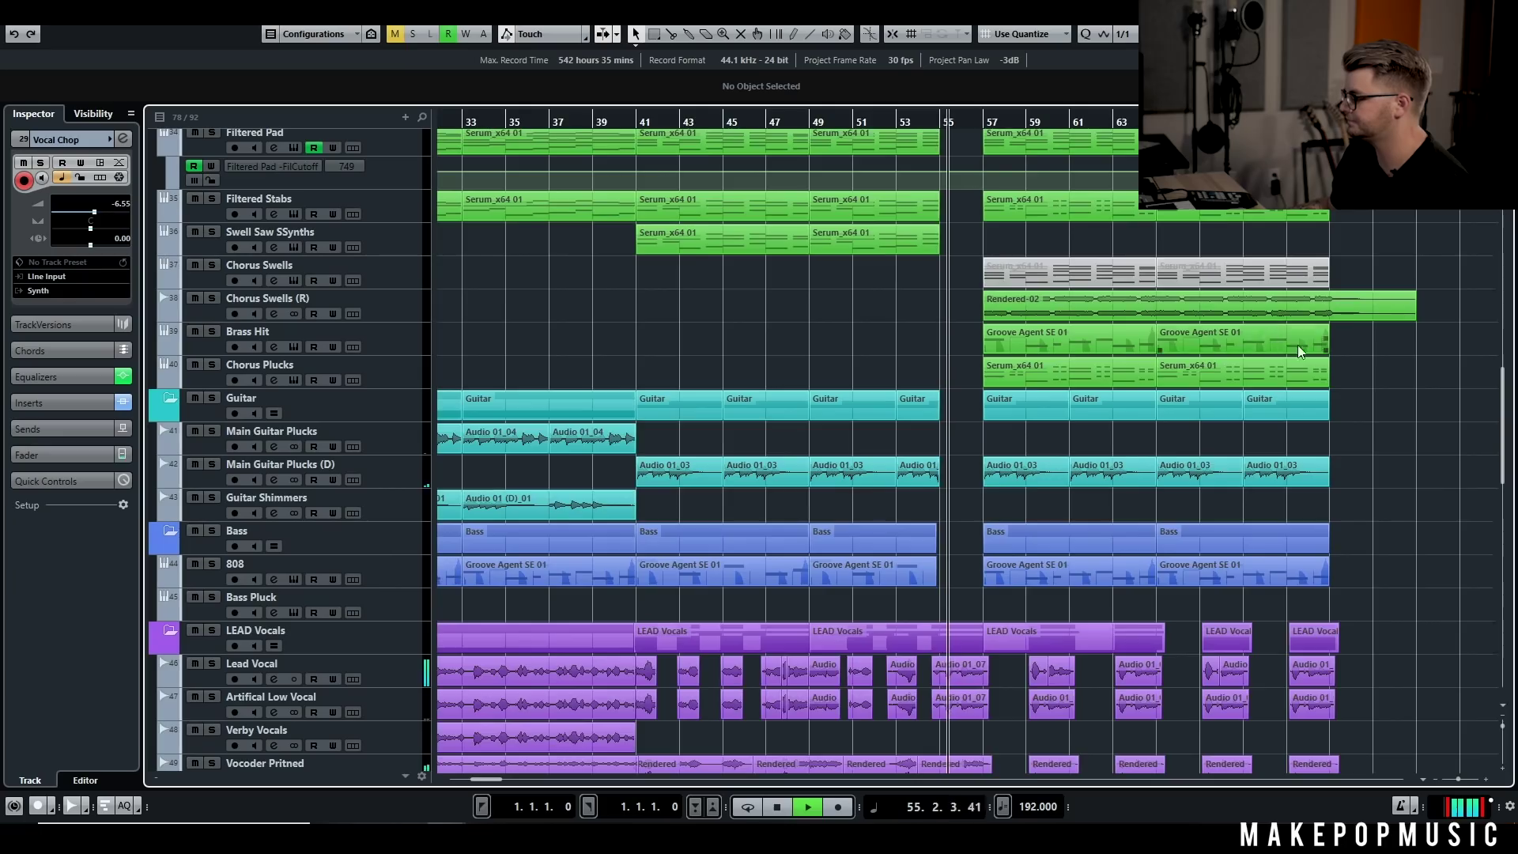
{"action": "scroll", "coordinate": [1405, 375], "scroll_direction": "down", "scroll_amount": 3}
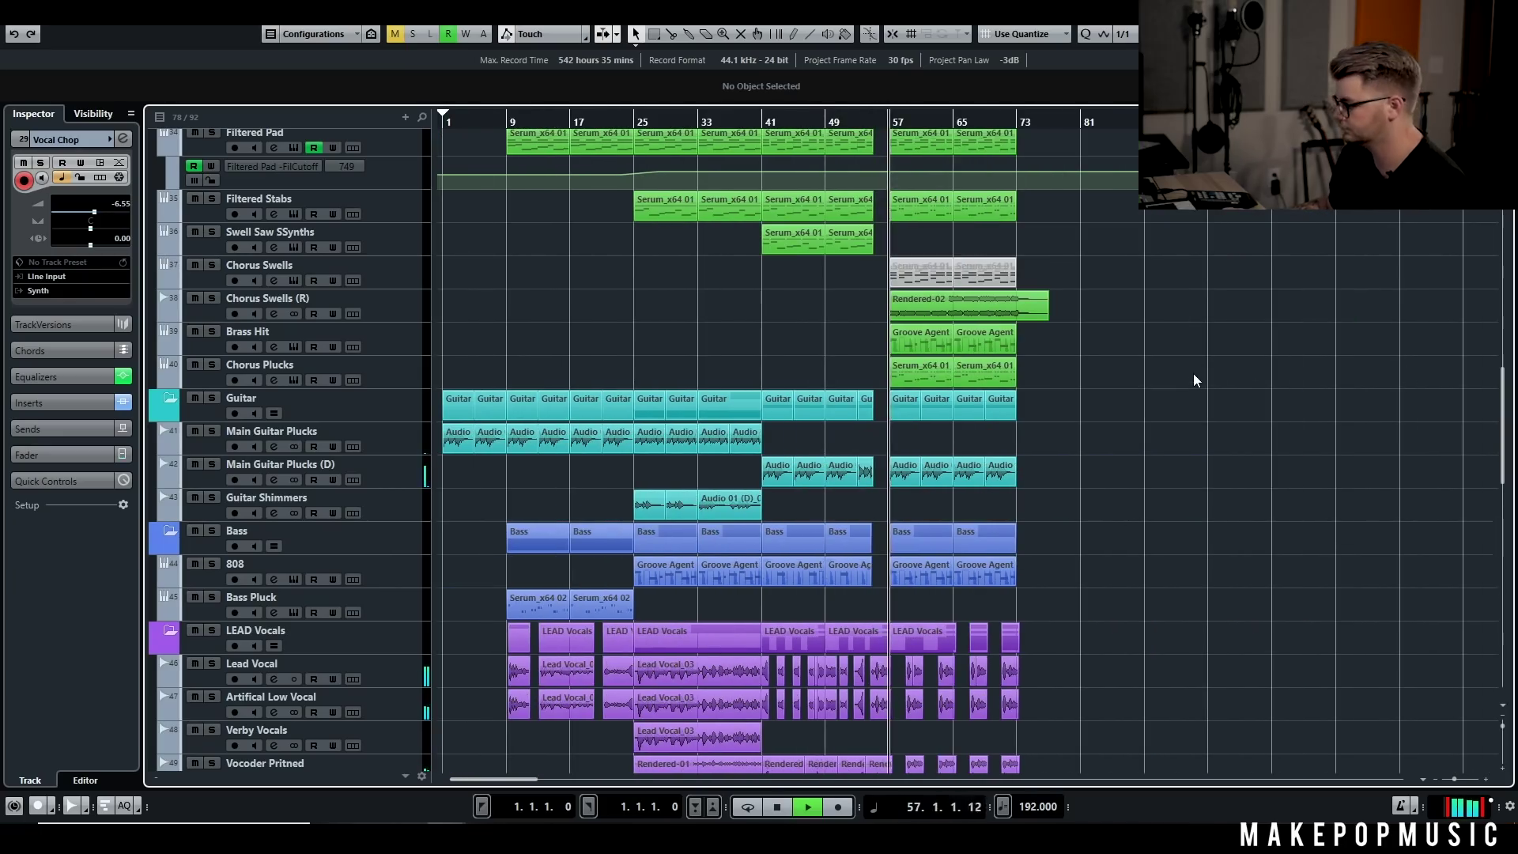
{"action": "scroll", "coordinate": [1138, 352], "scroll_direction": "up", "scroll_amount": 5}
{"action": "left_click", "coordinate": [195, 386]}
{"action": "left_click", "coordinate": [194, 420]}
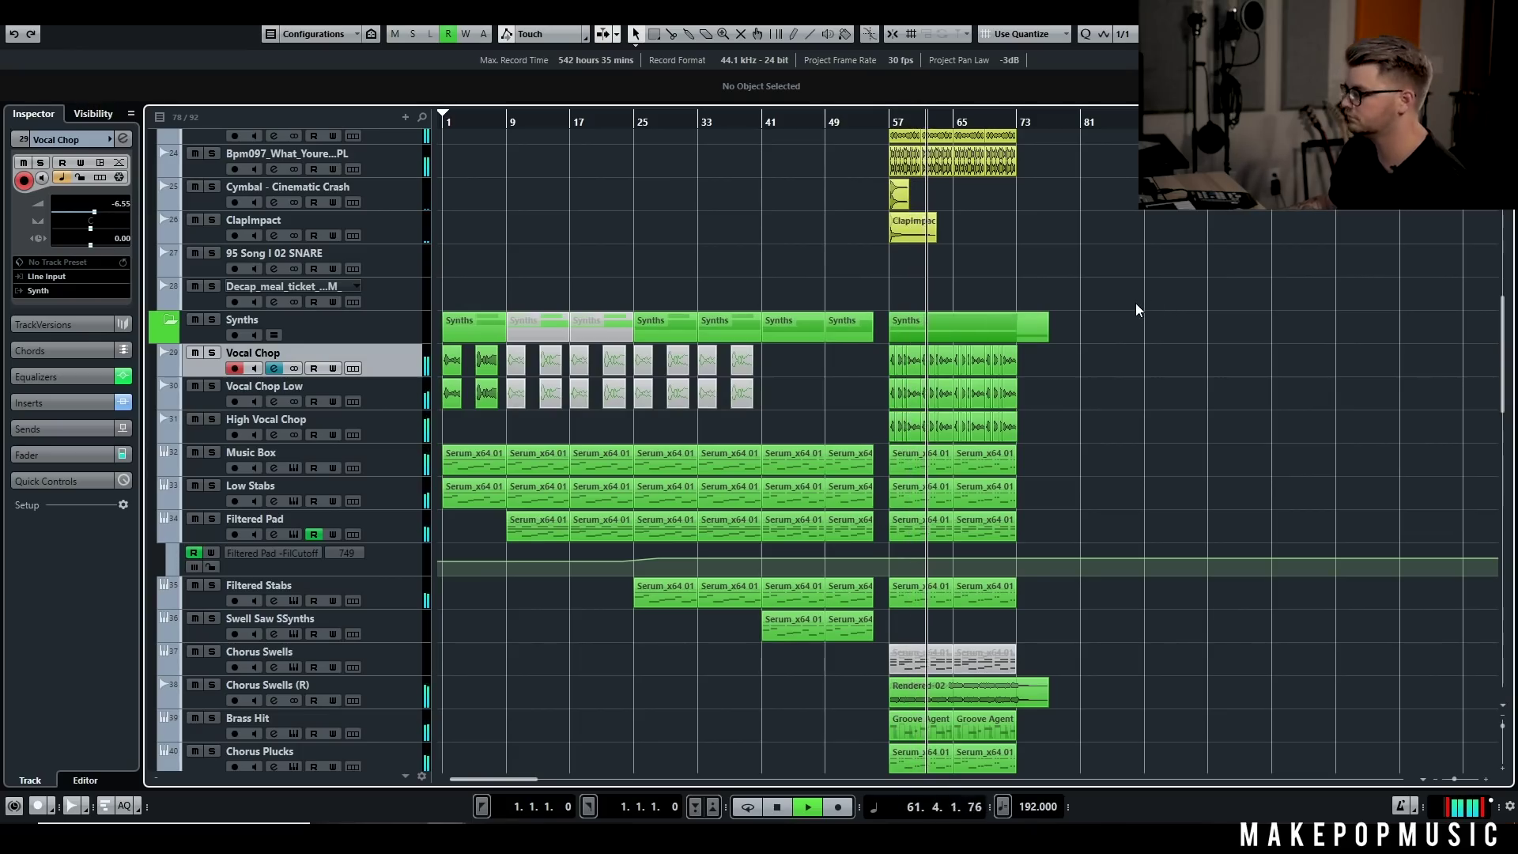
{"action": "key", "text": "space"}
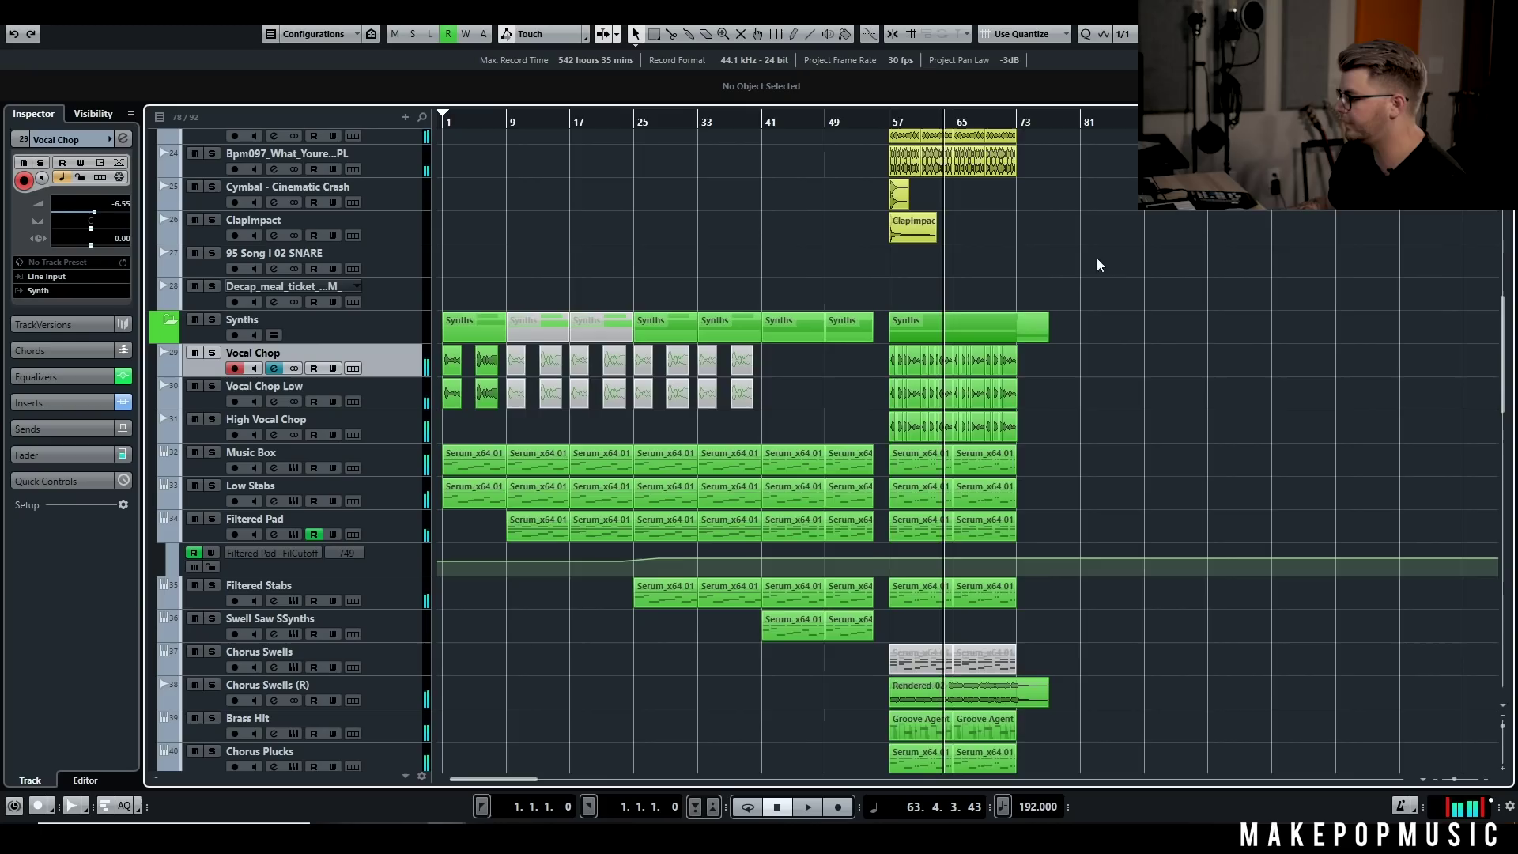
Step: Open the Groove Agent SE instrument of the Snaps track in the Drums folder
{"action": "scroll", "coordinate": [1091, 273], "scroll_direction": "down", "scroll_amount": 3}
{"action": "scroll", "coordinate": [786, 333], "scroll_direction": "up", "scroll_amount": 5}
{"action": "scroll", "coordinate": [793, 325], "scroll_direction": "down", "scroll_amount": 3}
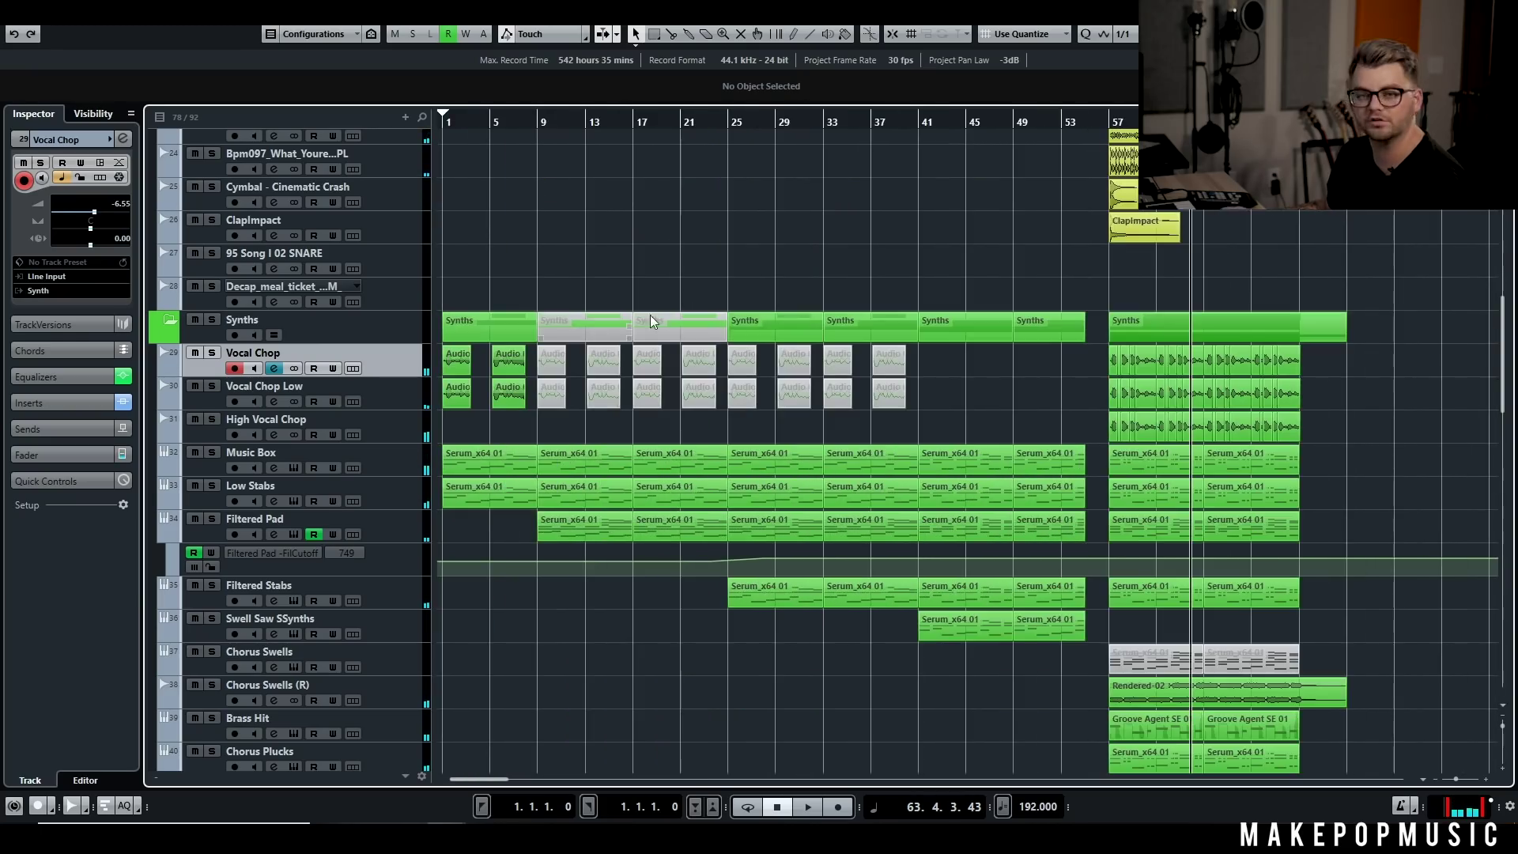
{"action": "scroll", "coordinate": [624, 316], "scroll_direction": "up", "scroll_amount": 5}
{"action": "scroll", "coordinate": [623, 324], "scroll_direction": "down", "scroll_amount": 4}
{"action": "scroll", "coordinate": [615, 326], "scroll_direction": "up", "scroll_amount": 6}
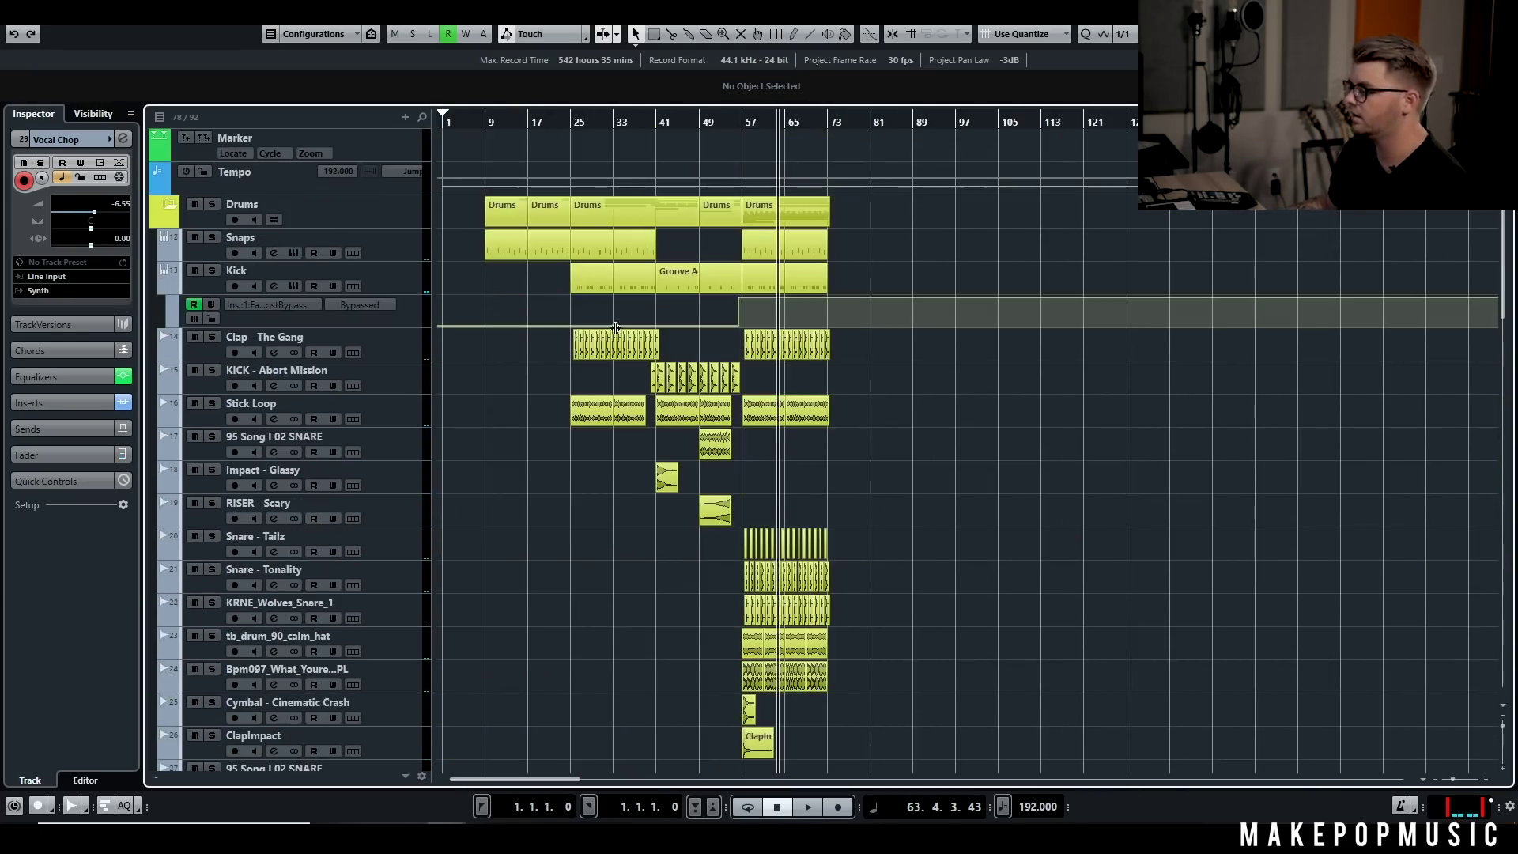
{"action": "left_click", "coordinate": [351, 247]}
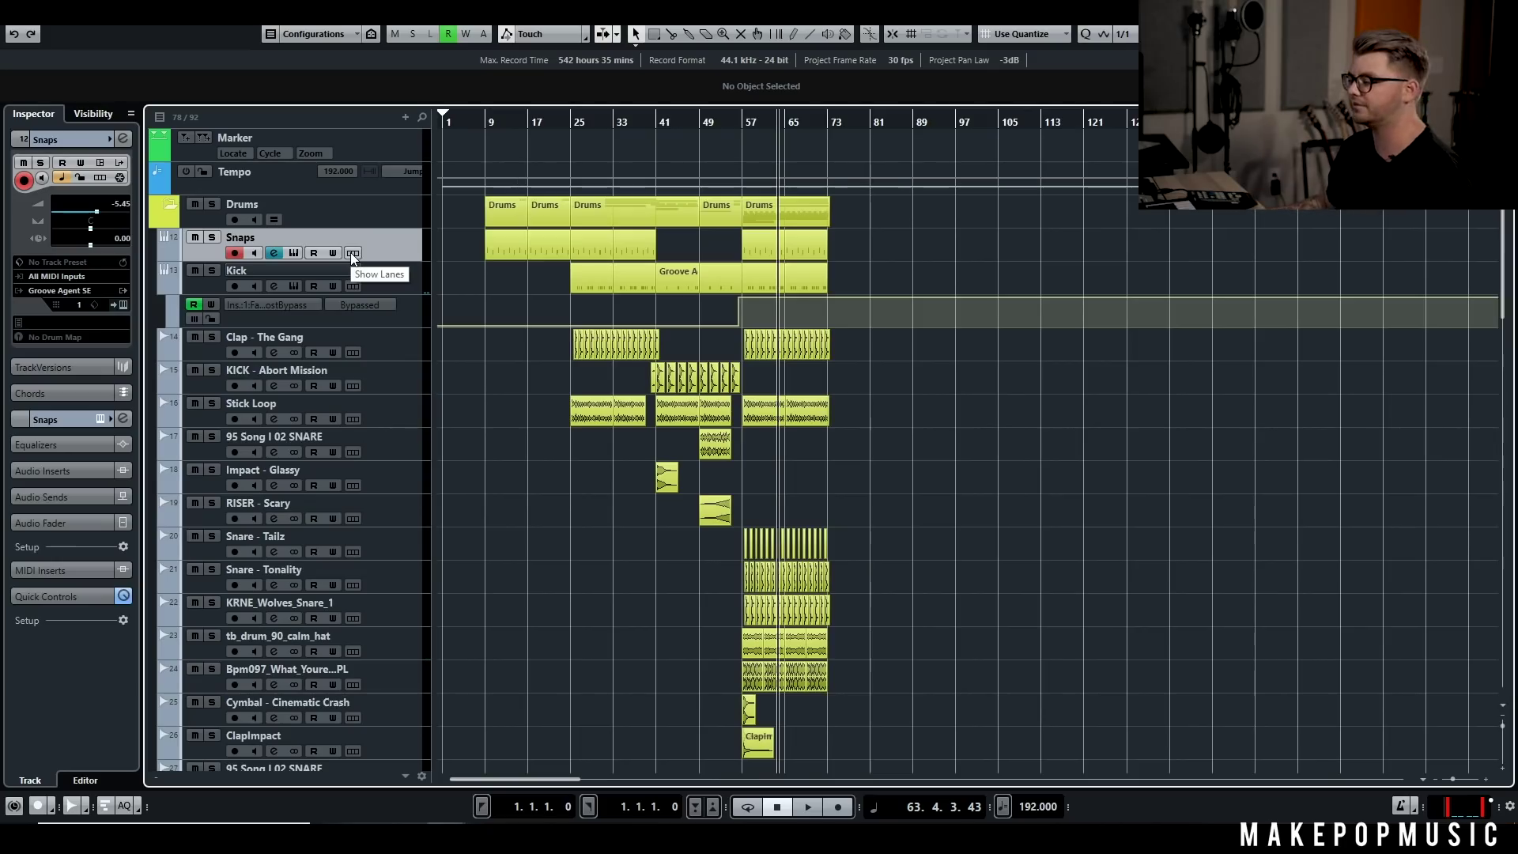
{"action": "left_click", "coordinate": [295, 254]}
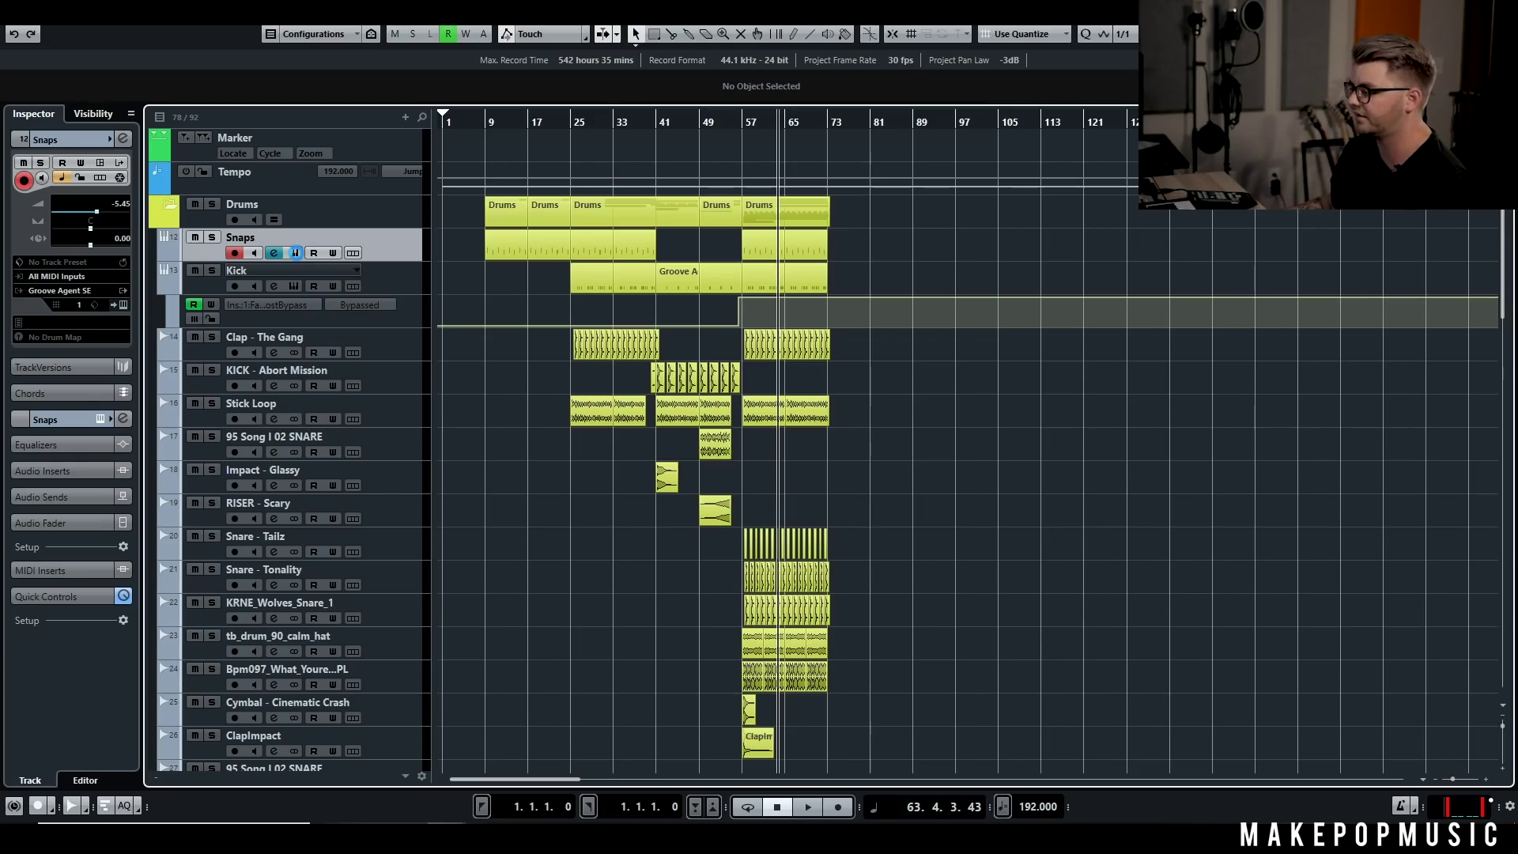
{"action": "left_click_drag", "start_coordinate": [627, 182], "coordinate": [754, 75]}
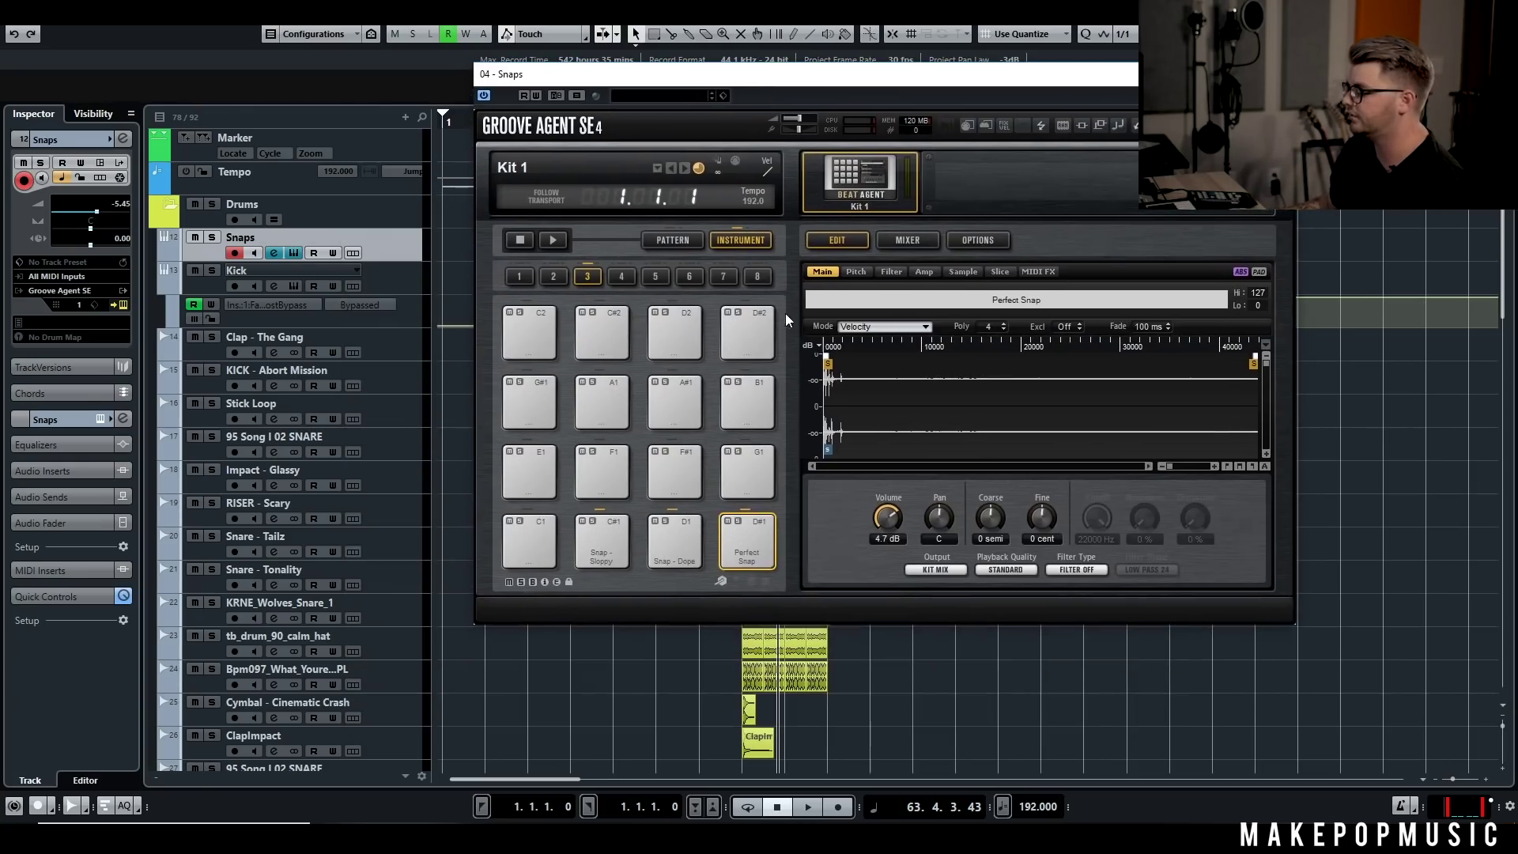
Step: Audition the three snap samples, including Snap - Sloppy, Snap - Dope and Perfect Snap, and close the instrument
{"action": "left_click", "coordinate": [617, 547]}
{"action": "left_click", "coordinate": [664, 548]}
{"action": "left_click", "coordinate": [736, 547]}
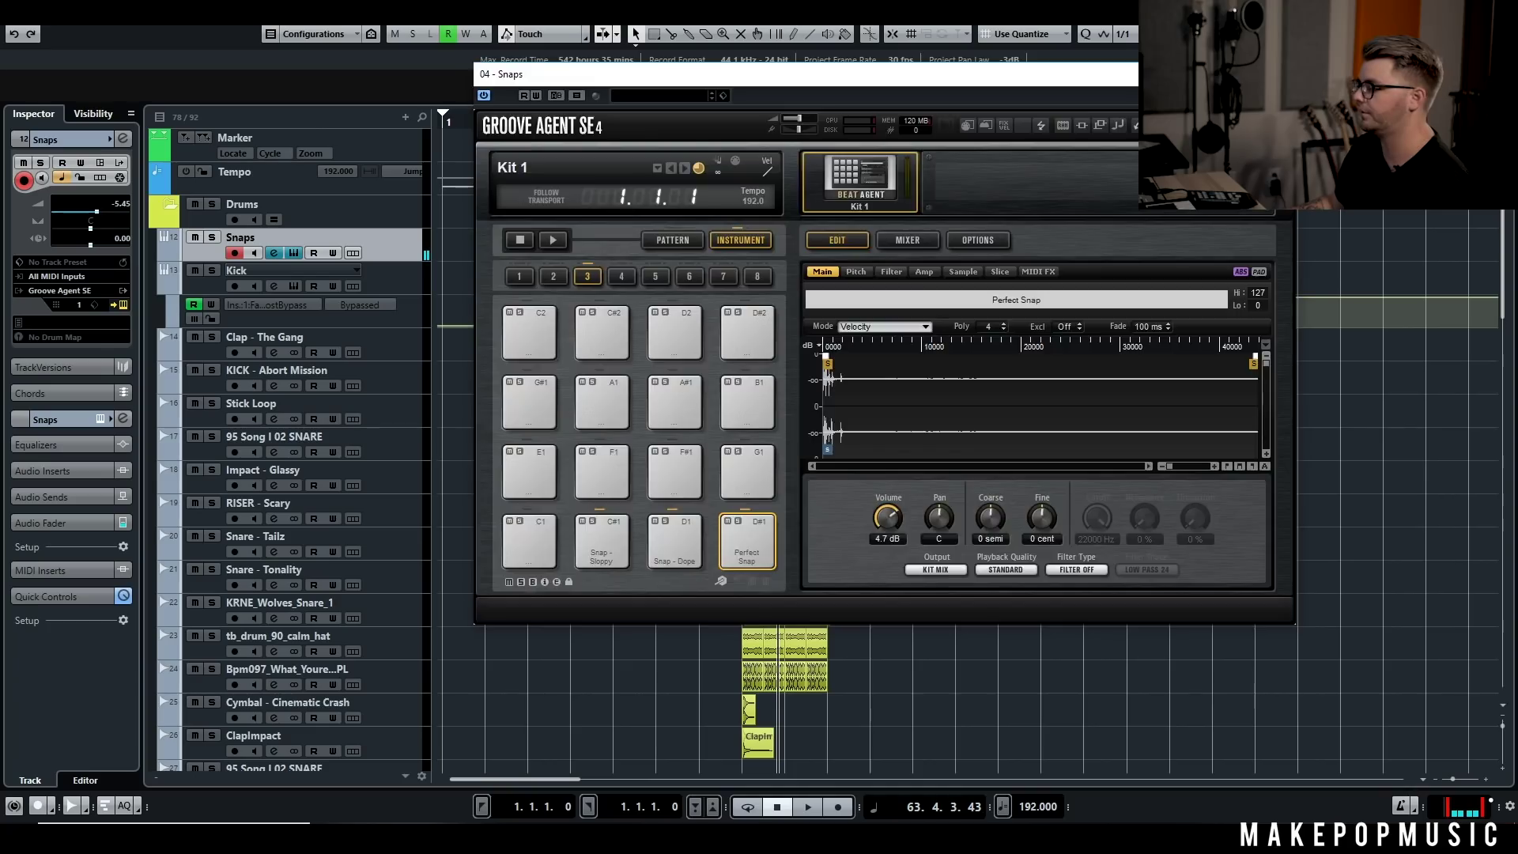
{"action": "left_click", "coordinate": [1278, 74]}
Step: Solo the Kick track and play it from about bar 30
{"action": "left_click", "coordinate": [374, 283]}
{"action": "left_click", "coordinate": [658, 118]}
{"action": "left_click", "coordinate": [598, 119]}
{"action": "left_click", "coordinate": [211, 270]}
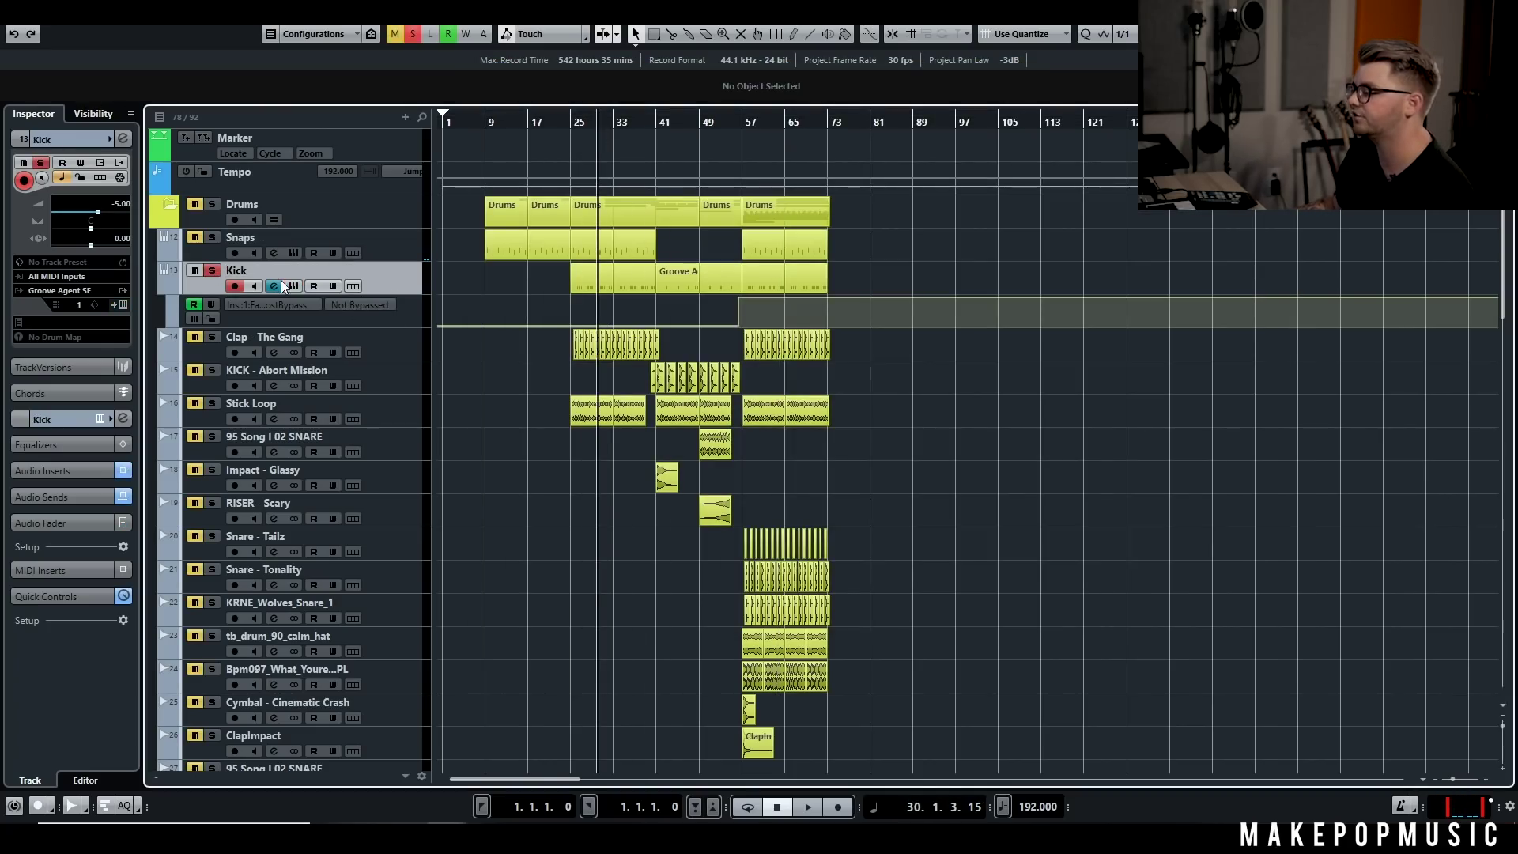
Step: Show the Kick - Beaver sample in the Kick's Groove Agent SE and play the soloed kick at the chorus start, around bar 57
{"action": "left_click", "coordinate": [292, 285]}
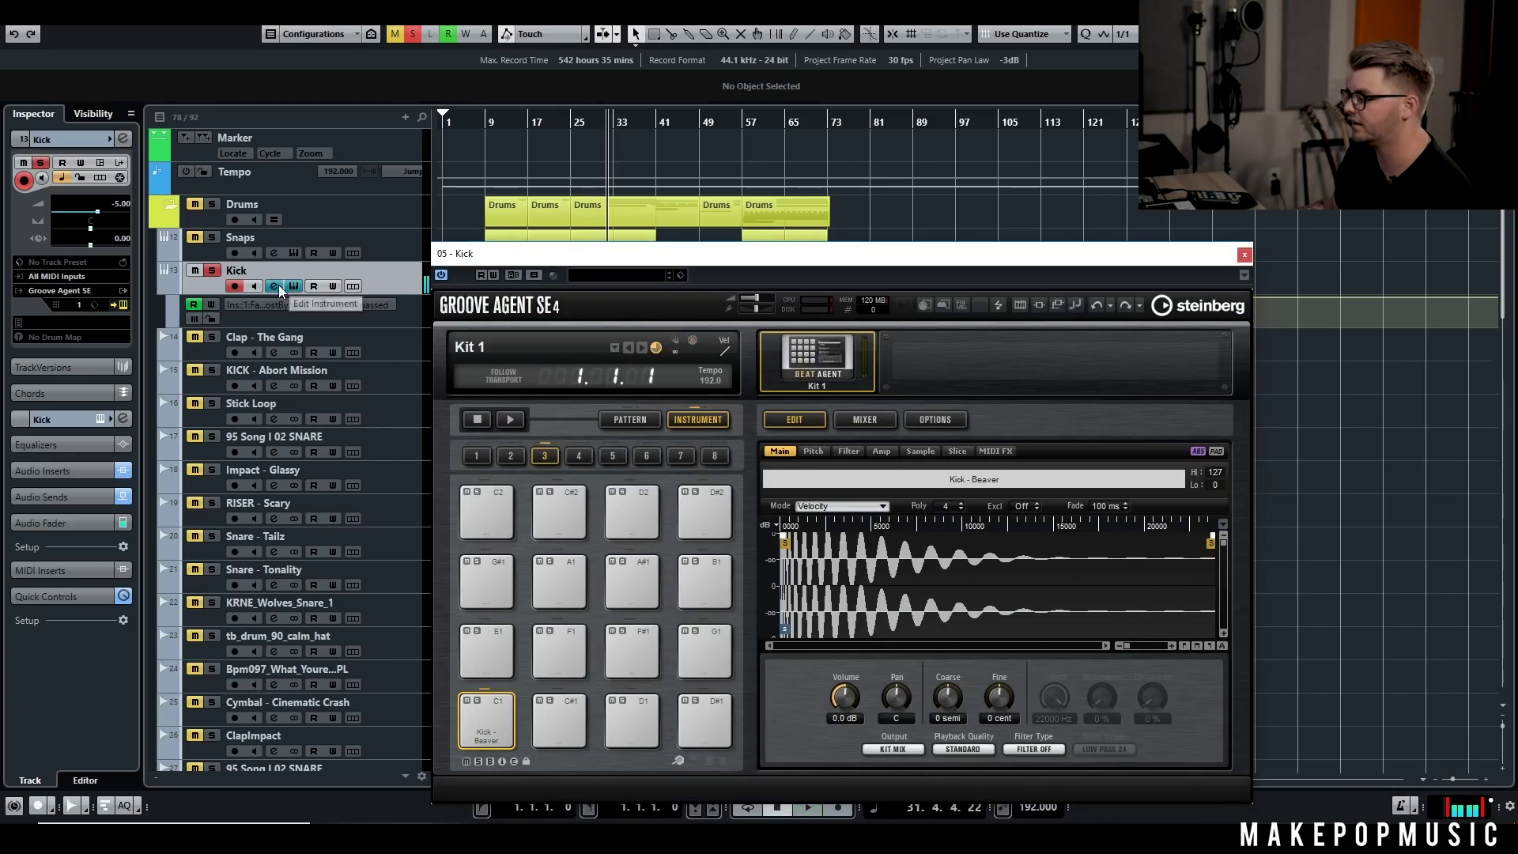
{"action": "left_click", "coordinate": [276, 285]}
{"action": "left_click", "coordinate": [1239, 256]}
{"action": "left_click_drag", "start_coordinate": [1075, 480], "coordinate": [1145, 381]}
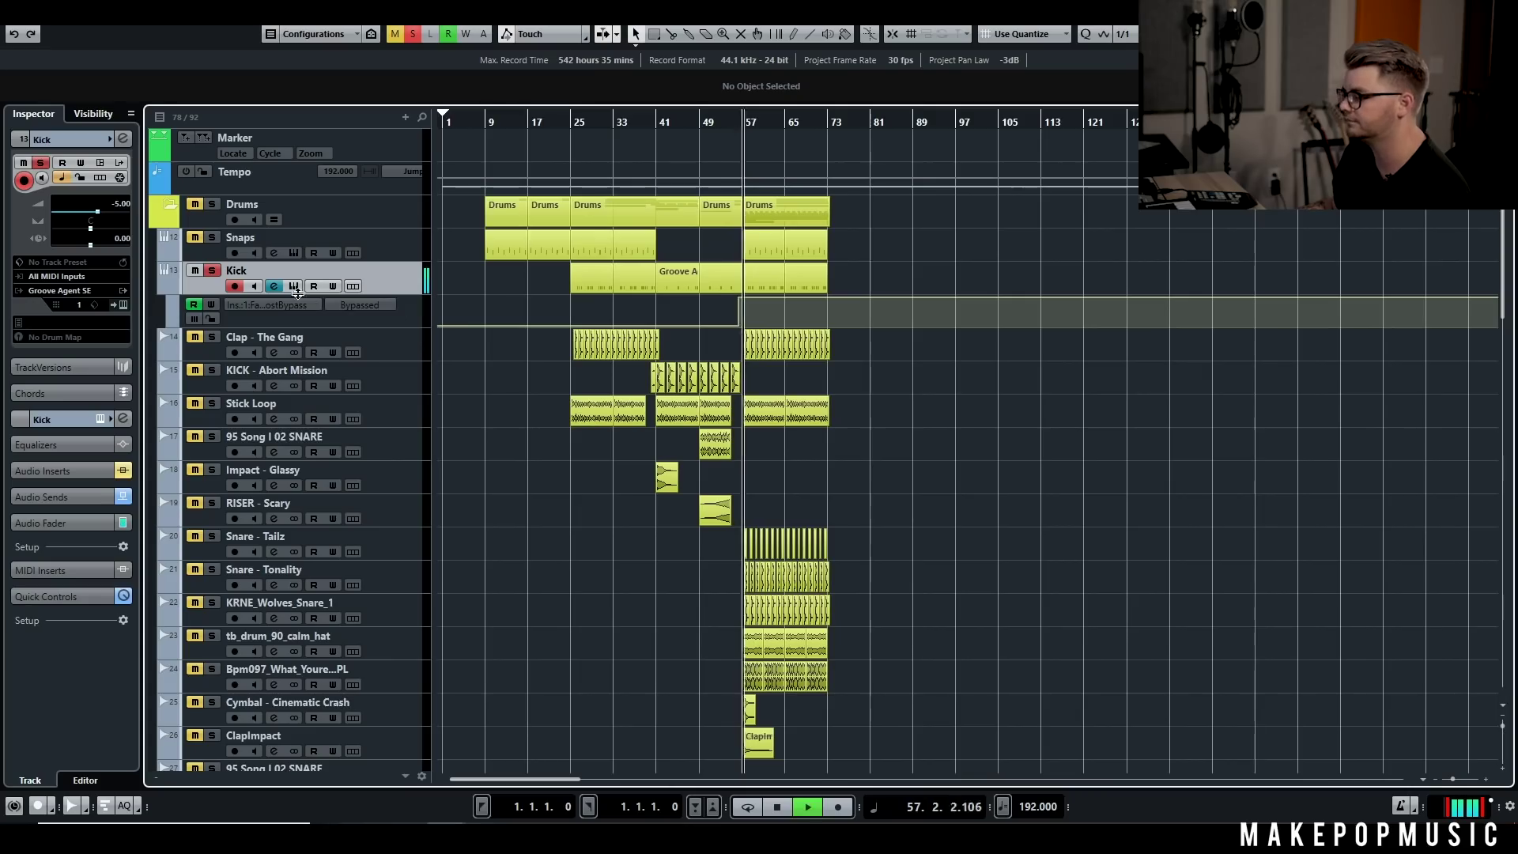
{"action": "key", "text": "space"}
Step: Solo Clap - The Gang in place of Kick and play it from about bar 25
{"action": "left_click", "coordinate": [213, 338]}
{"action": "left_click", "coordinate": [211, 272]}
{"action": "left_click", "coordinate": [572, 162]}
{"action": "key", "text": "space"}
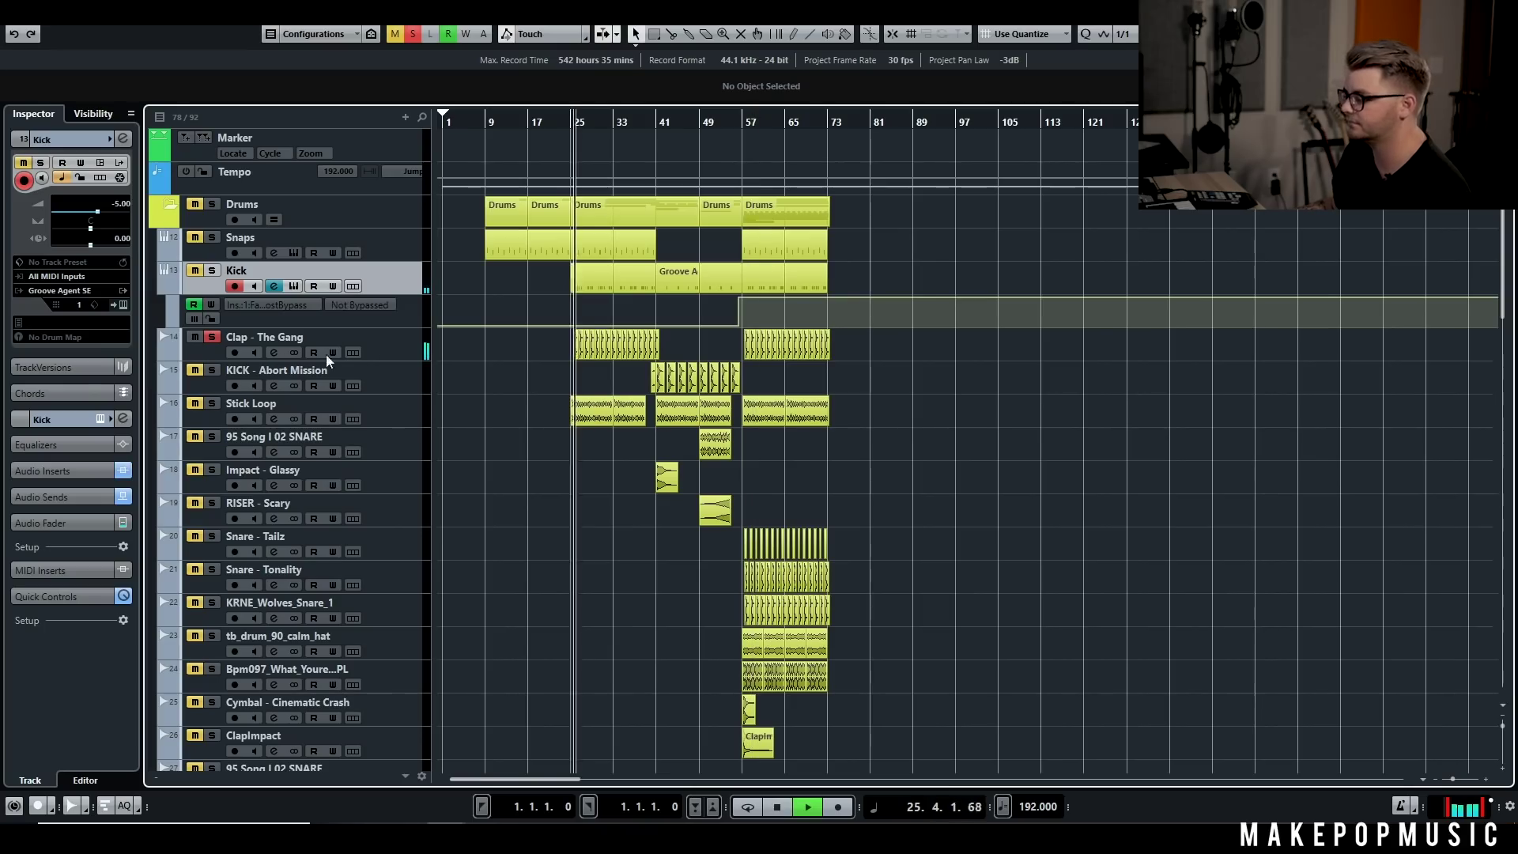
{"action": "left_click", "coordinate": [372, 349]}
Step: Solo KICK - Abort Mission in place of the clap and play it from about bar 41
{"action": "left_click", "coordinate": [210, 371]}
{"action": "left_click", "coordinate": [216, 339]}
{"action": "key", "text": "space"}
{"action": "left_click", "coordinate": [655, 162]}
{"action": "left_click", "coordinate": [404, 383]}
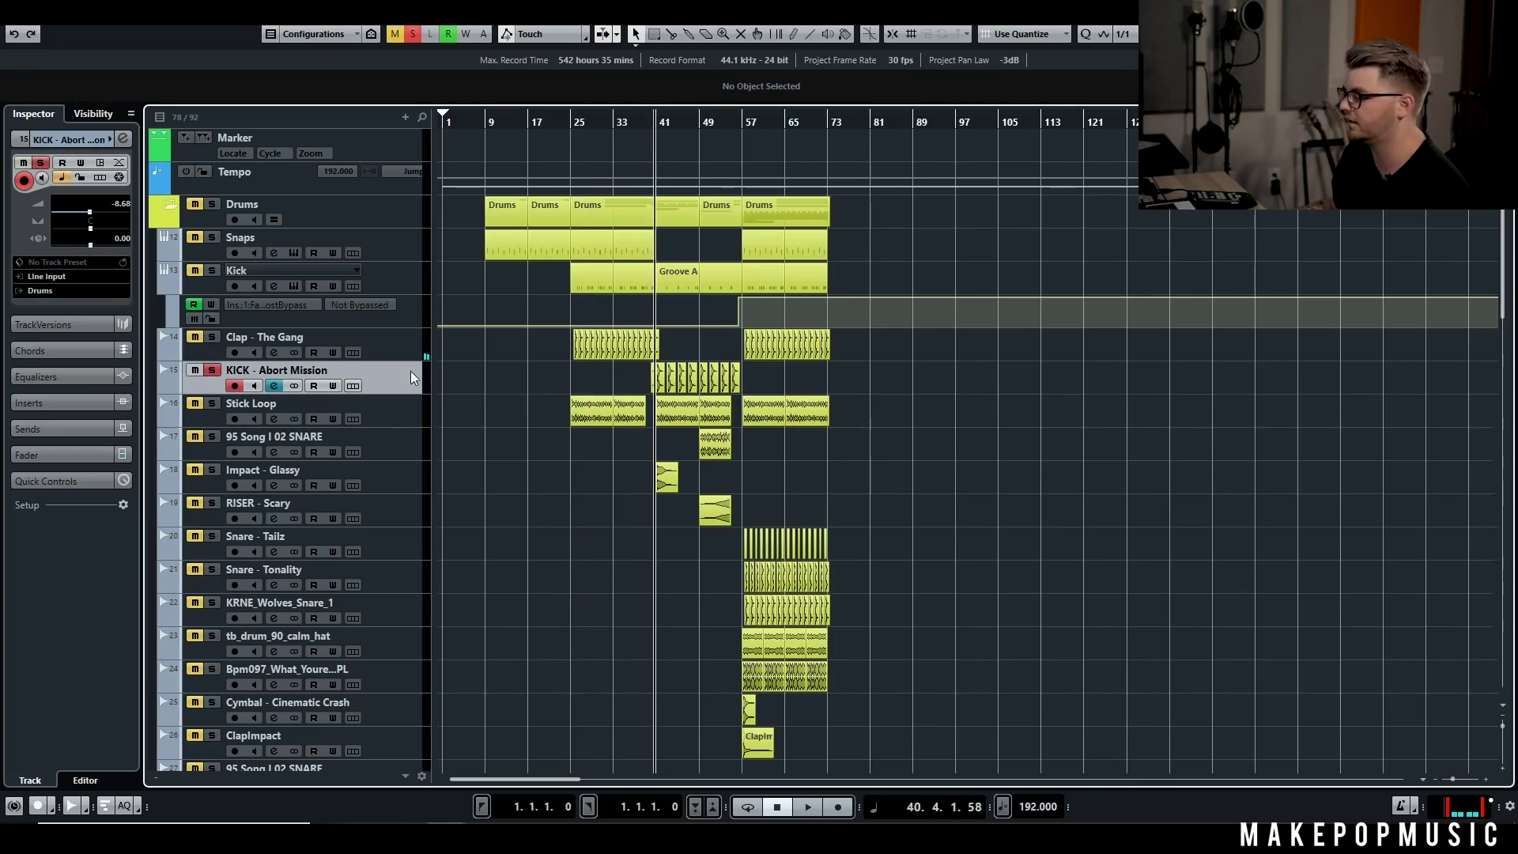
{"action": "key", "text": "space"}
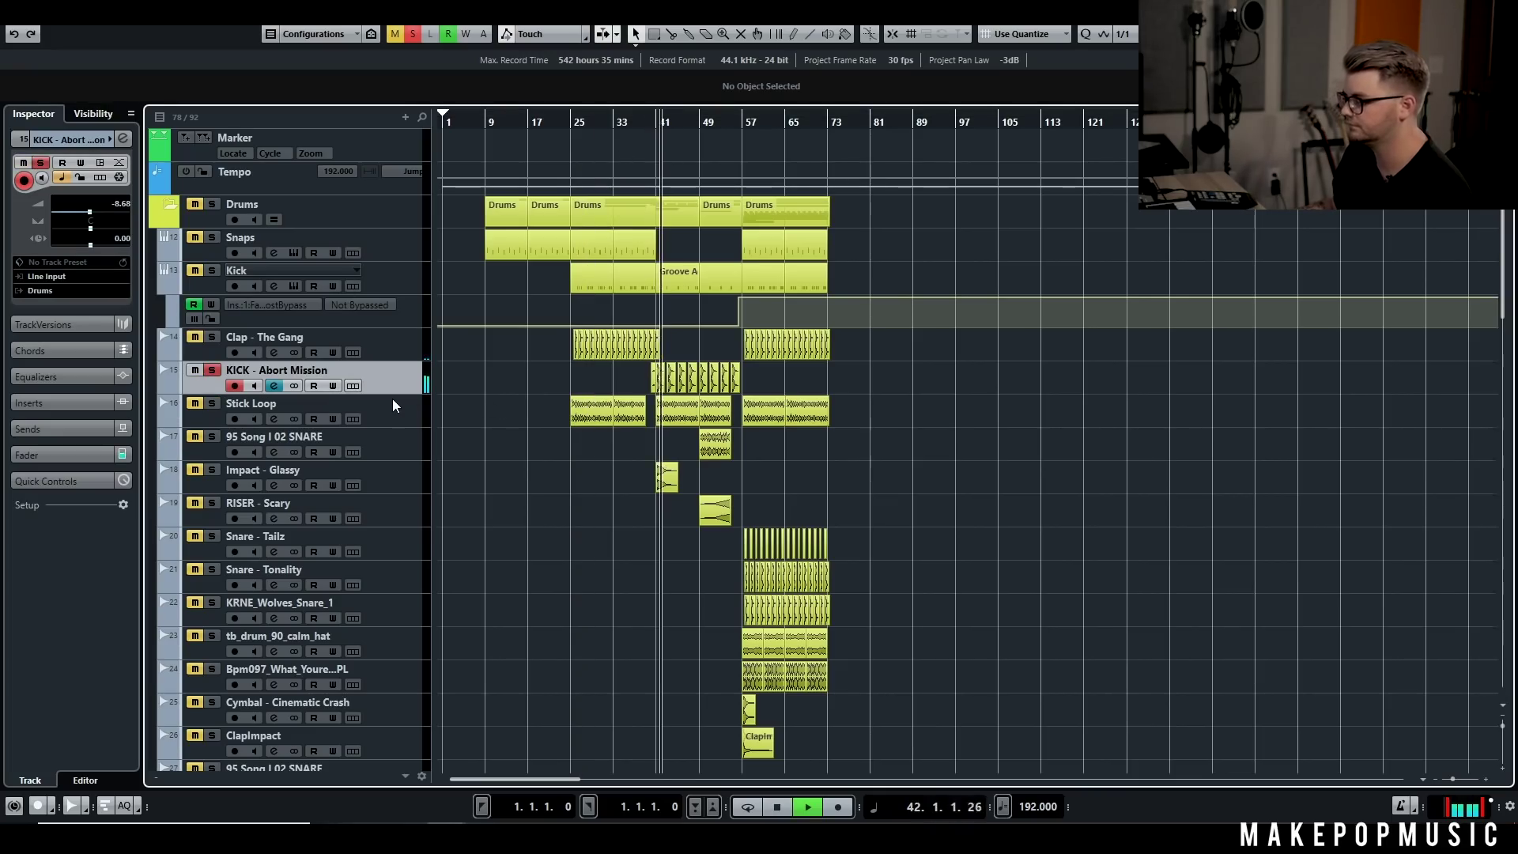
{"action": "key", "text": "space"}
Step: Solo Stick Loop from about bar 25, adding Impact - Glassy to the solo and playing both from about bar 40
{"action": "key", "text": "Down"}
{"action": "left_click", "coordinate": [575, 123]}
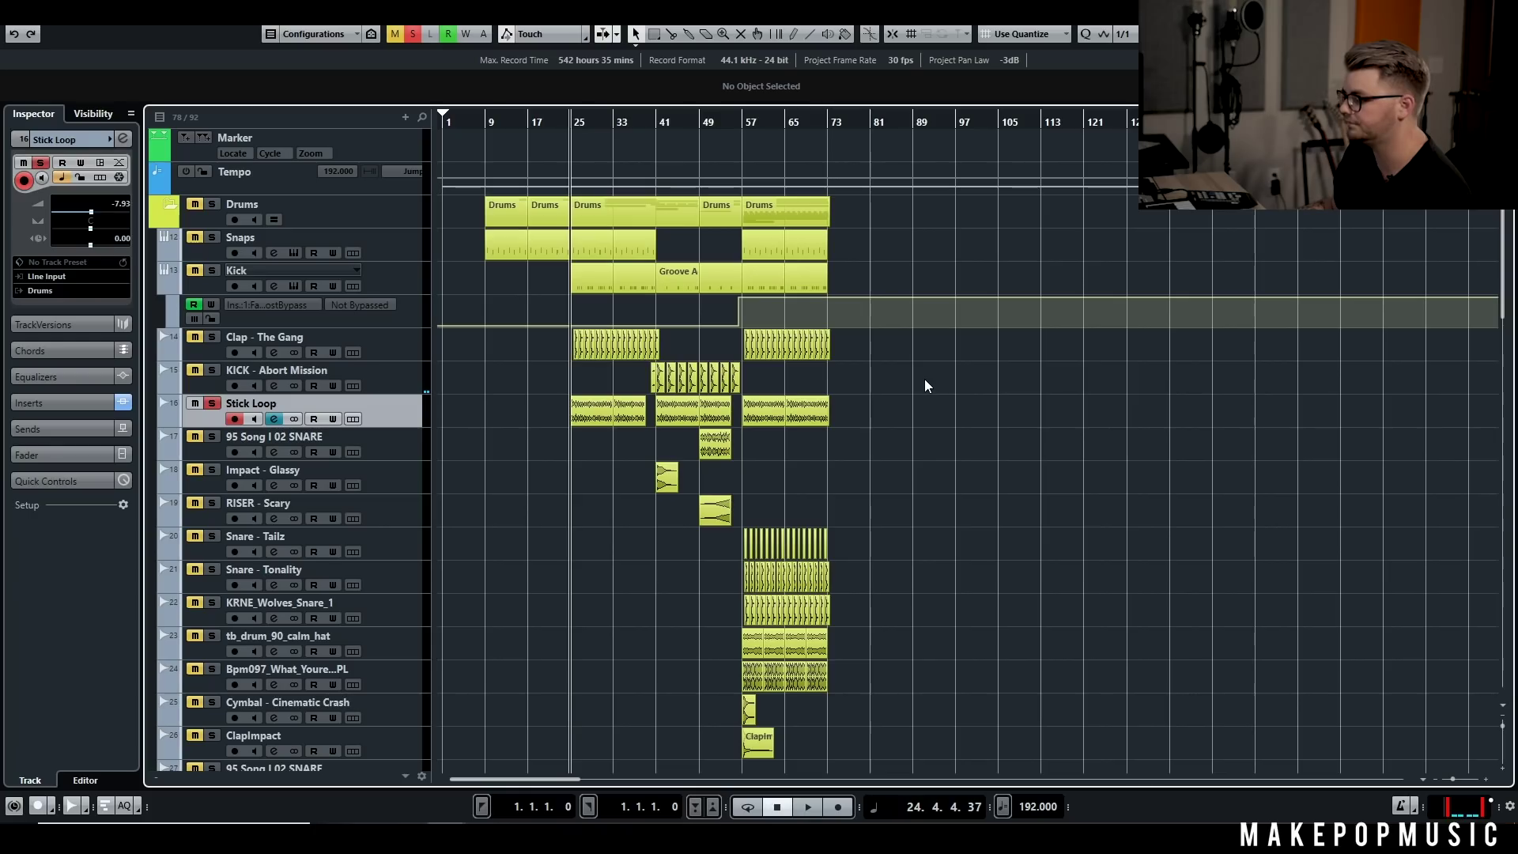
{"action": "left_click", "coordinate": [212, 469]}
{"action": "left_click", "coordinate": [398, 477]}
{"action": "key", "text": "space"}
{"action": "left_click", "coordinate": [654, 124]}
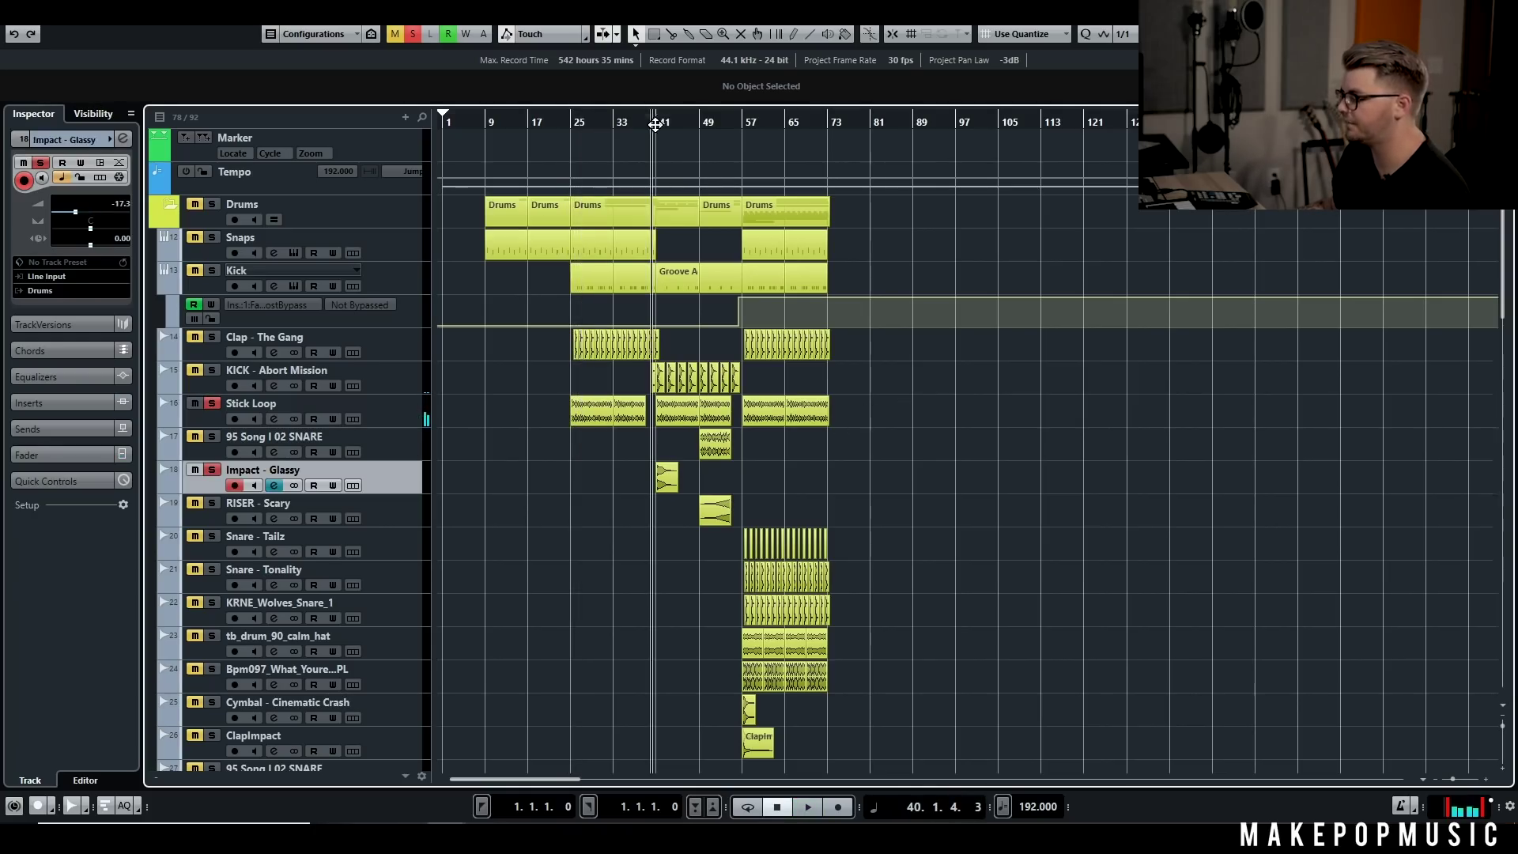
{"action": "key", "text": "space"}
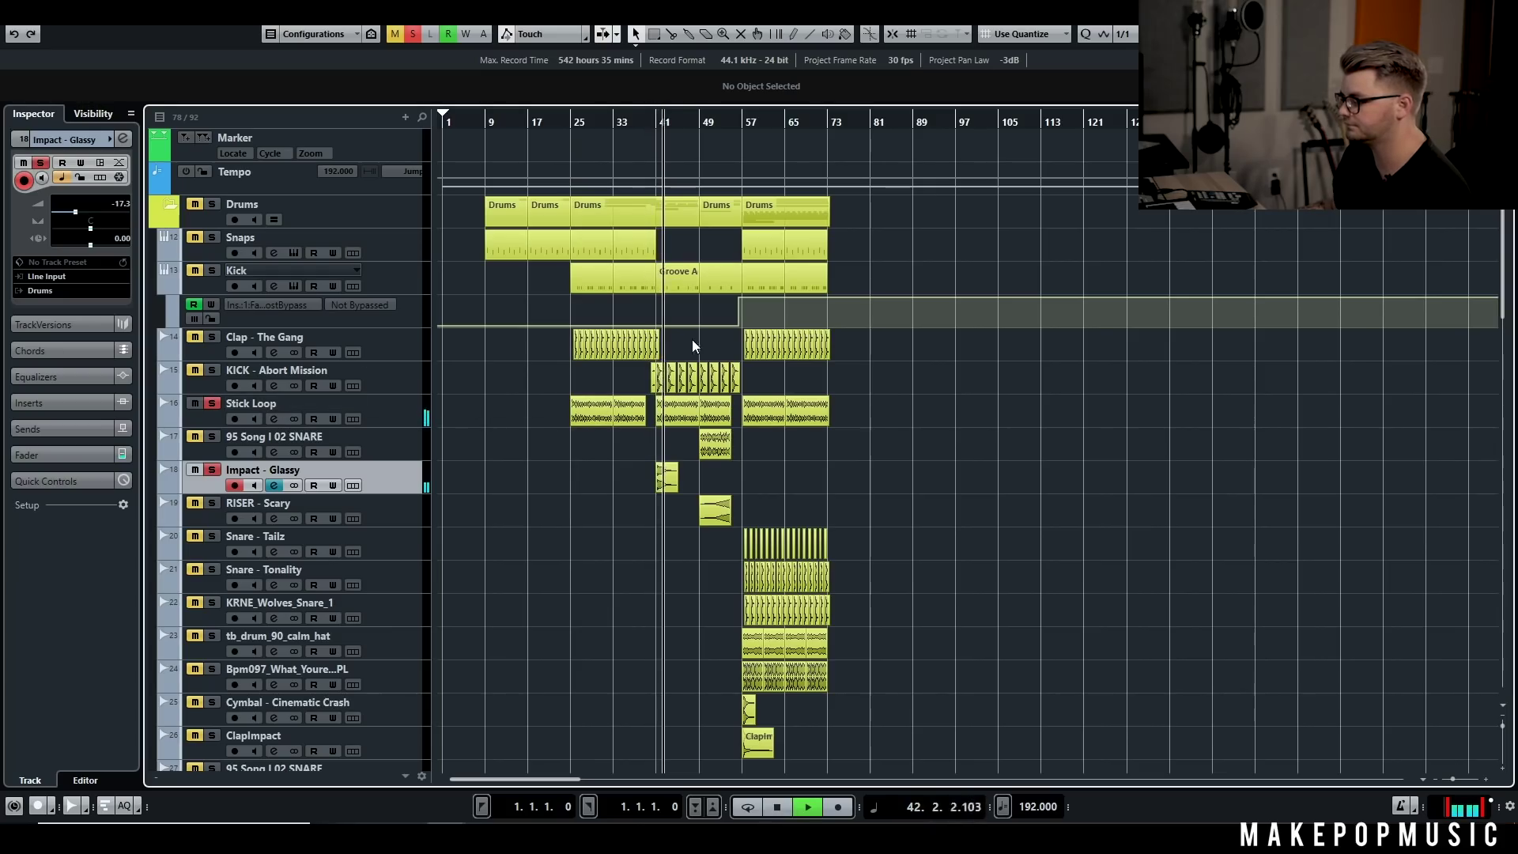
Step: Add the 95 Song I 02 SNARE track to the soloed drums and play from about bar 48
{"action": "left_click", "coordinate": [213, 437]}
{"action": "key", "text": "space"}
{"action": "left_click", "coordinate": [697, 123]}
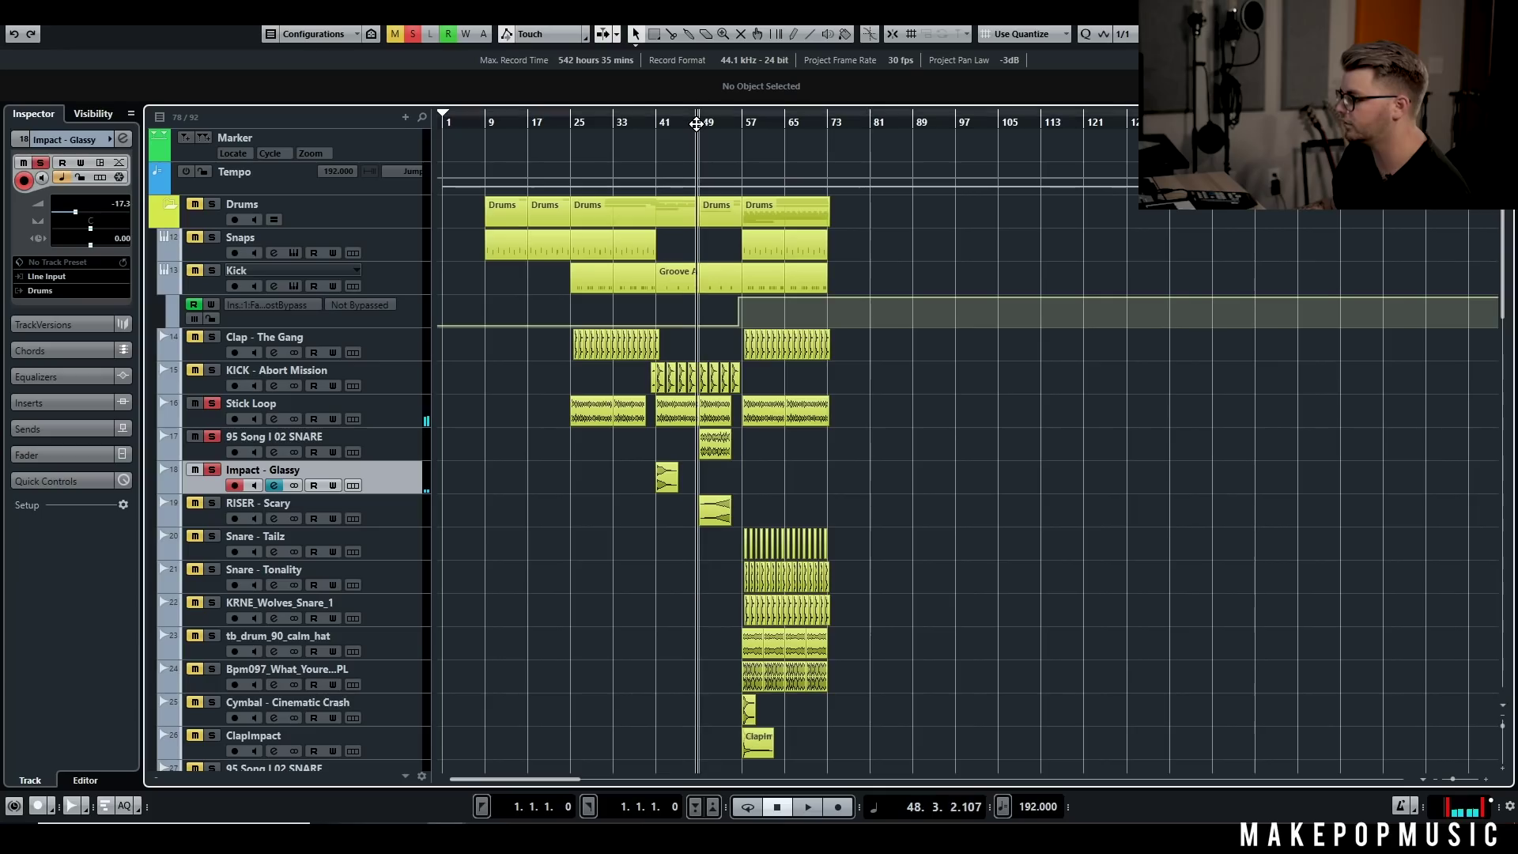
{"action": "key", "text": "space"}
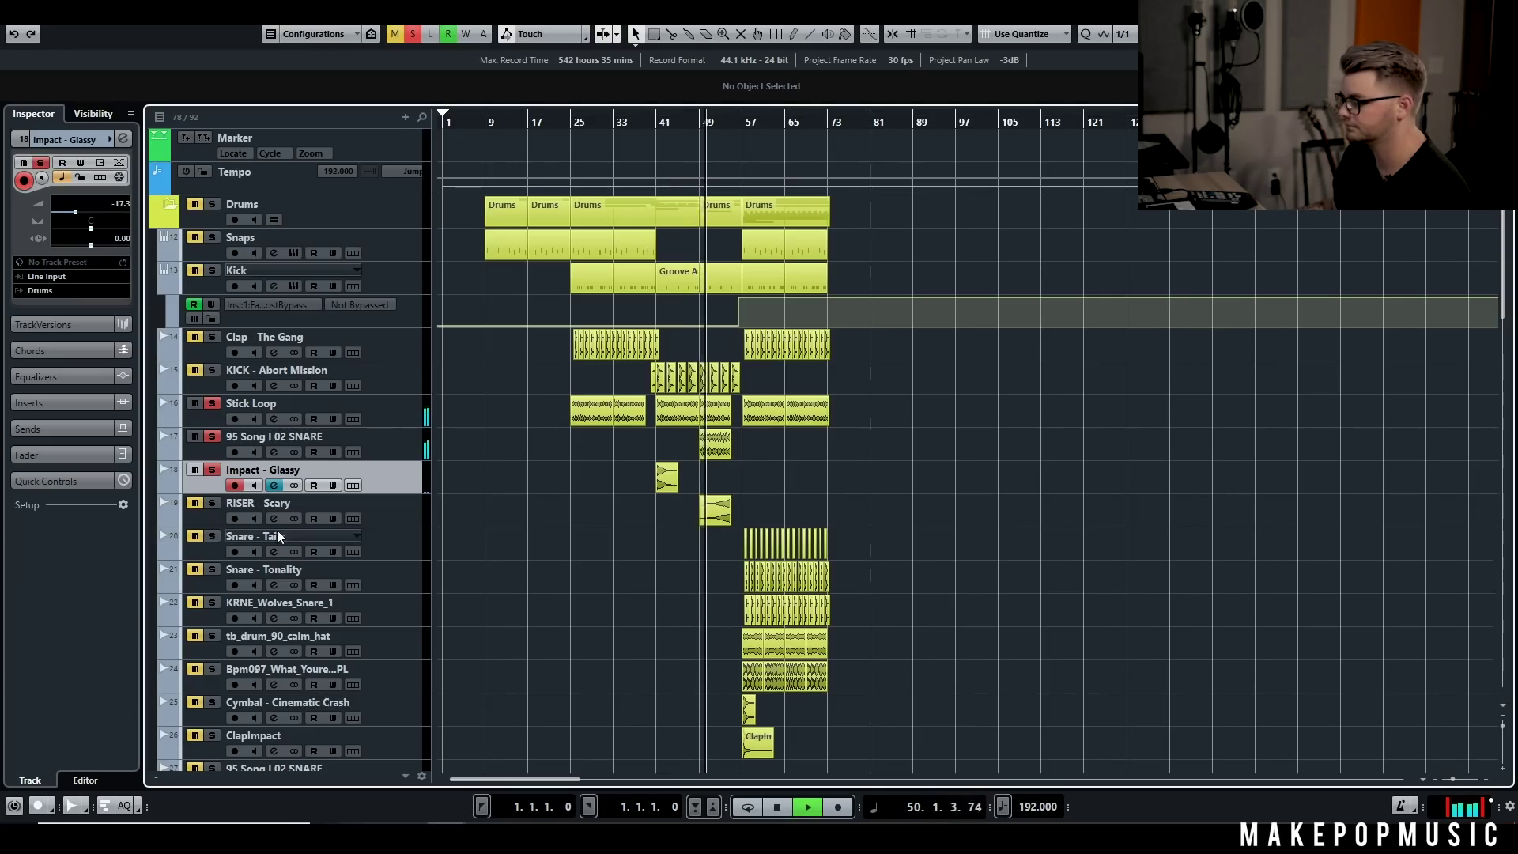
Step: Add RISER - Scary to the soloed drums and play the build-up until about bar 55
{"action": "left_click", "coordinate": [213, 503]}
{"action": "key", "text": "space"}
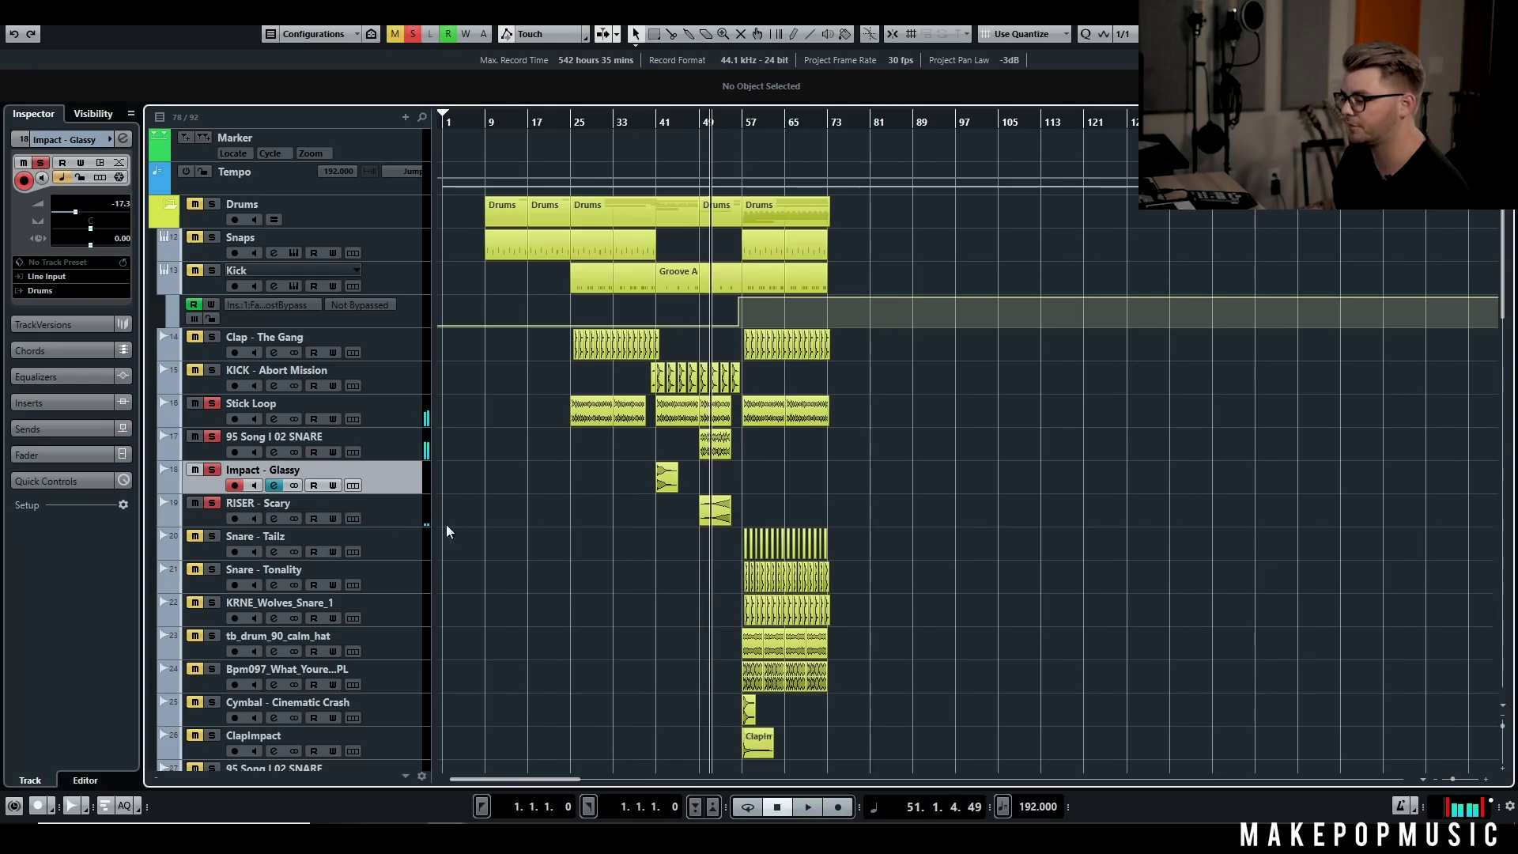
{"action": "scroll", "coordinate": [887, 220], "scroll_direction": "down", "scroll_amount": 6}
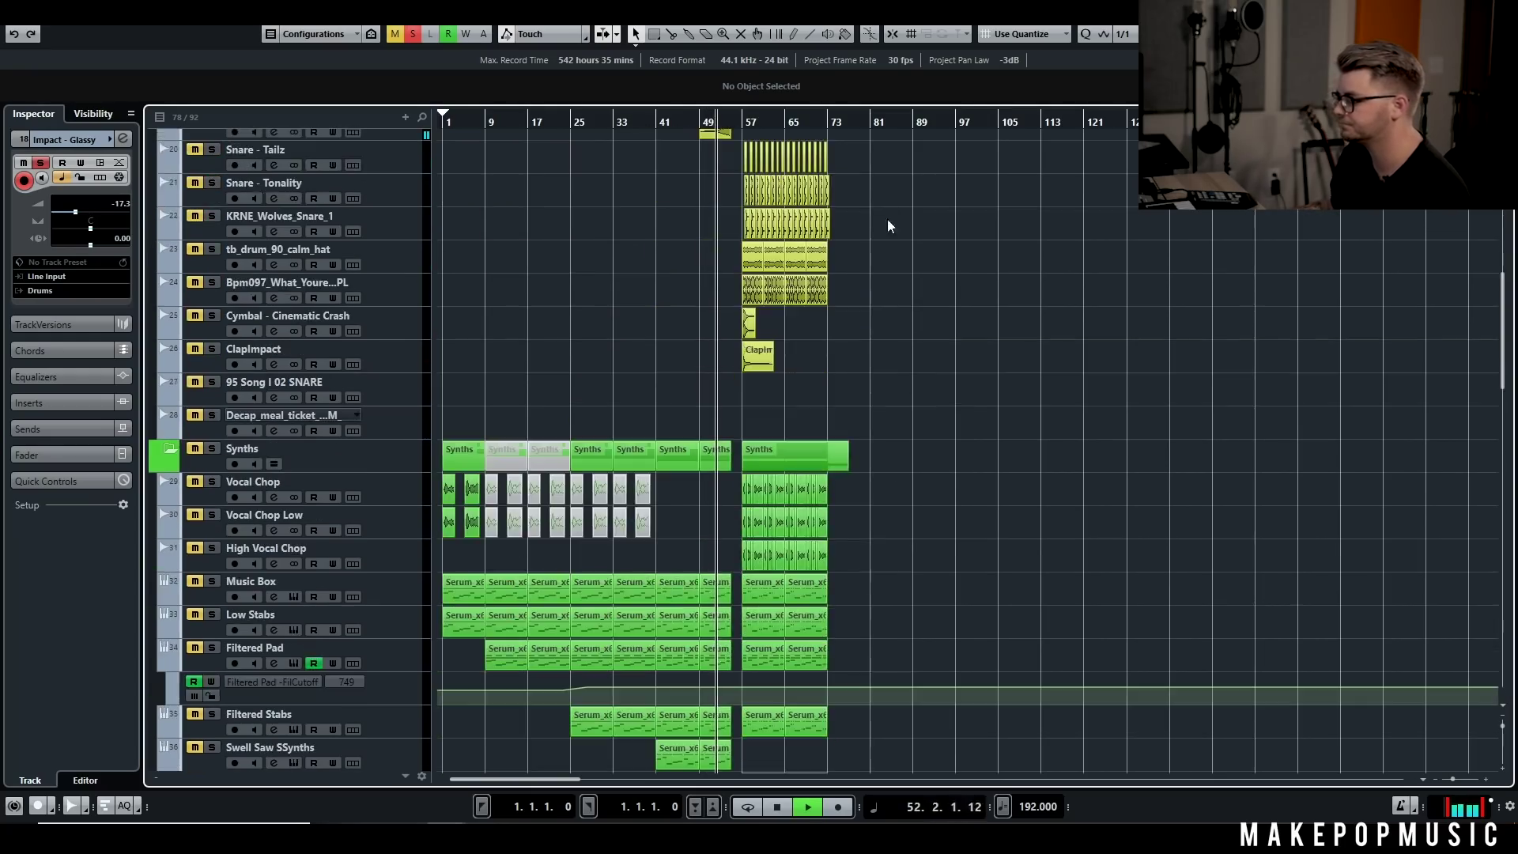
{"action": "scroll", "coordinate": [940, 237], "scroll_direction": "up", "scroll_amount": 4}
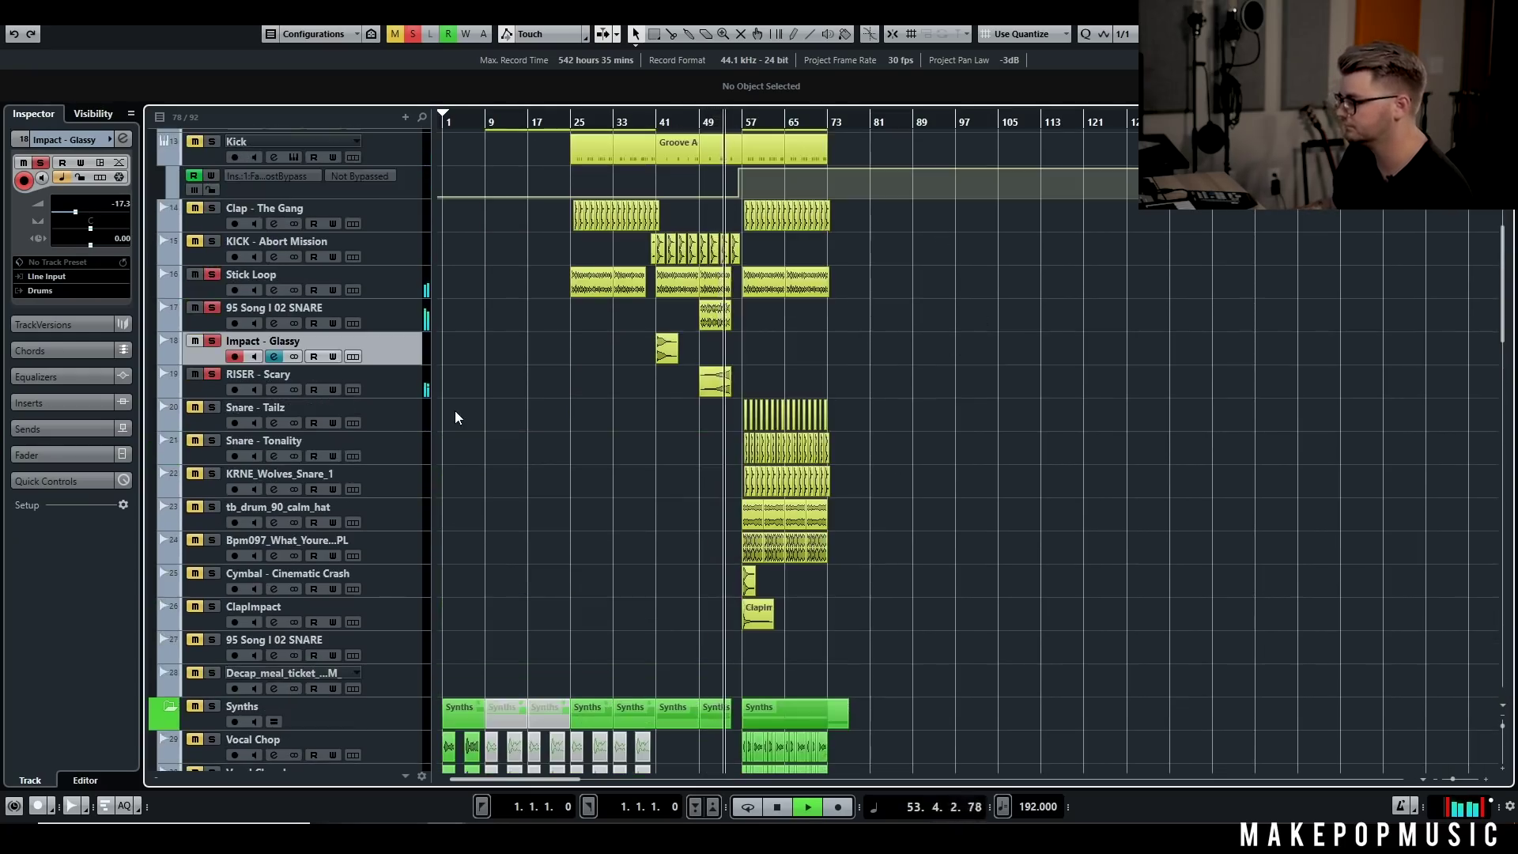
{"action": "scroll", "coordinate": [544, 364], "scroll_direction": "up", "scroll_amount": 3}
{"action": "key", "text": "space"}
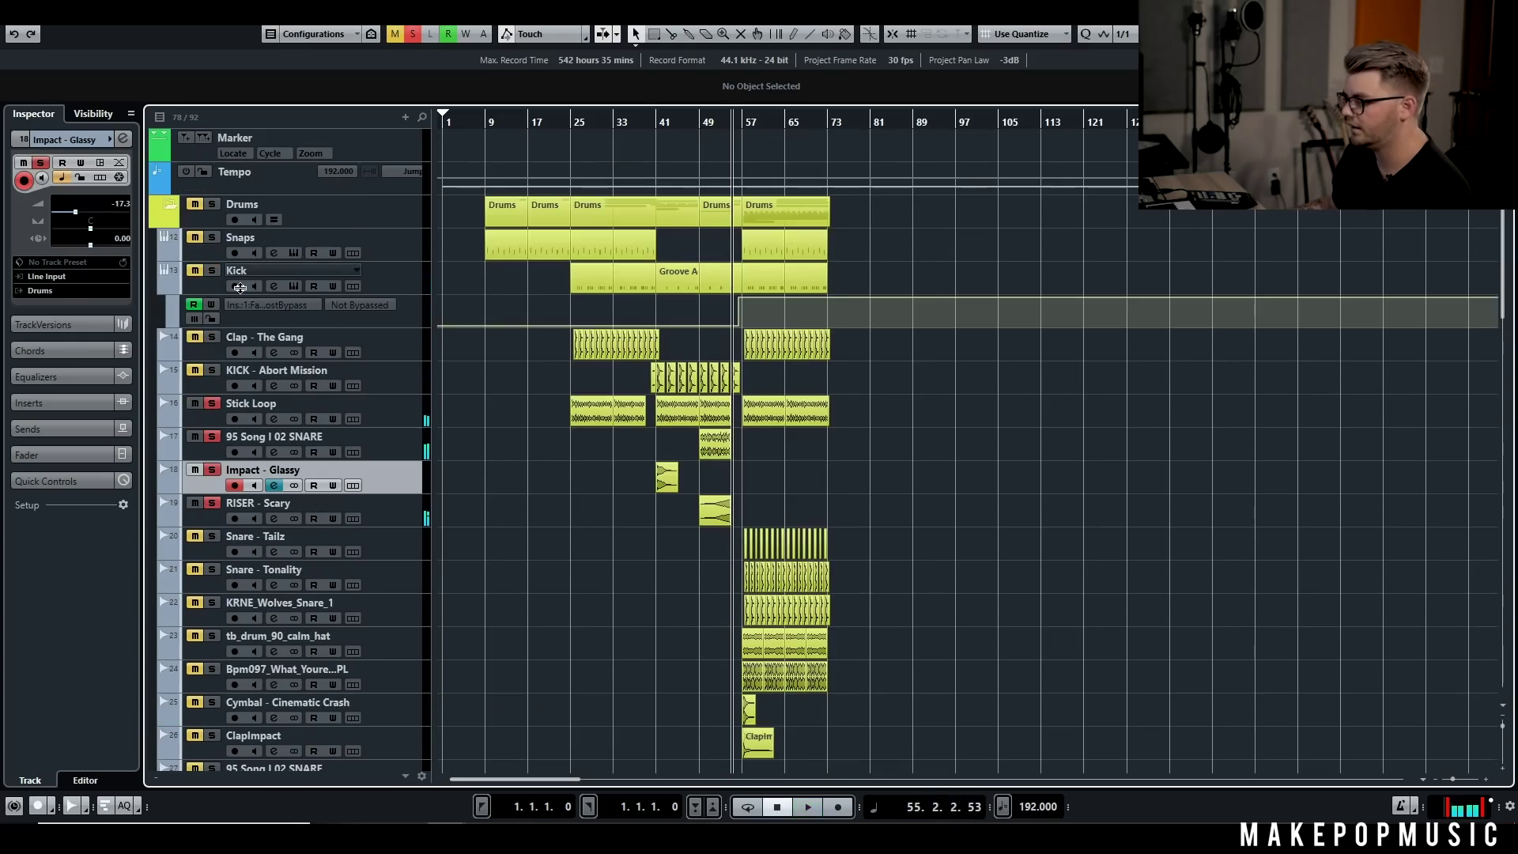
Step: Add Snaps, Kick, Clap - The Gang, Snare - Tailz, Snare - Tonality and KRNE_Wolves_Snare_1 to the solos and play into the chorus
{"action": "left_click", "coordinate": [214, 274]}
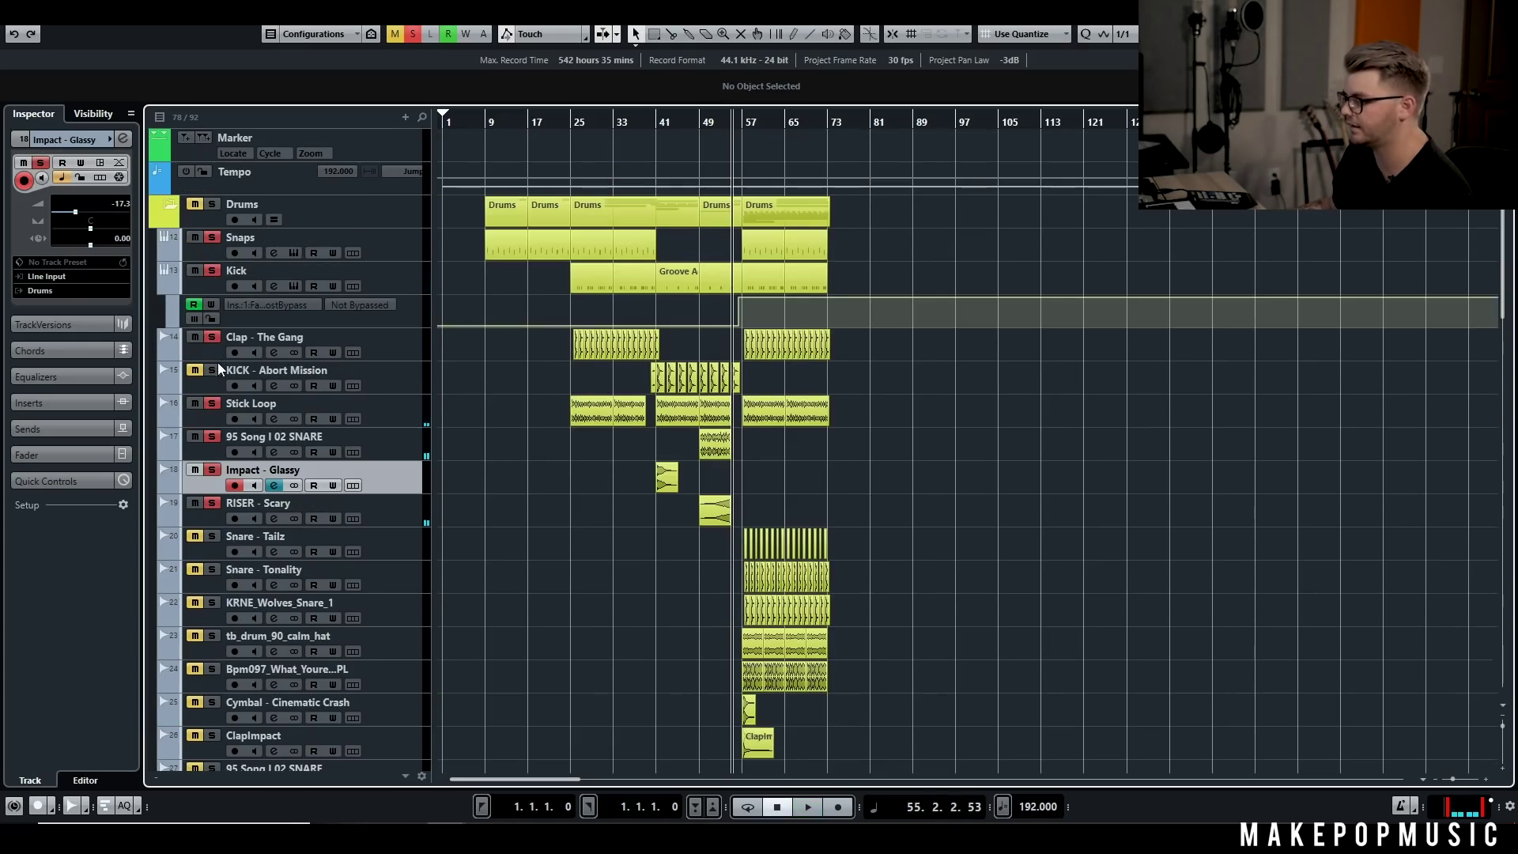
{"action": "scroll", "coordinate": [860, 471], "scroll_direction": "down", "scroll_amount": 5}
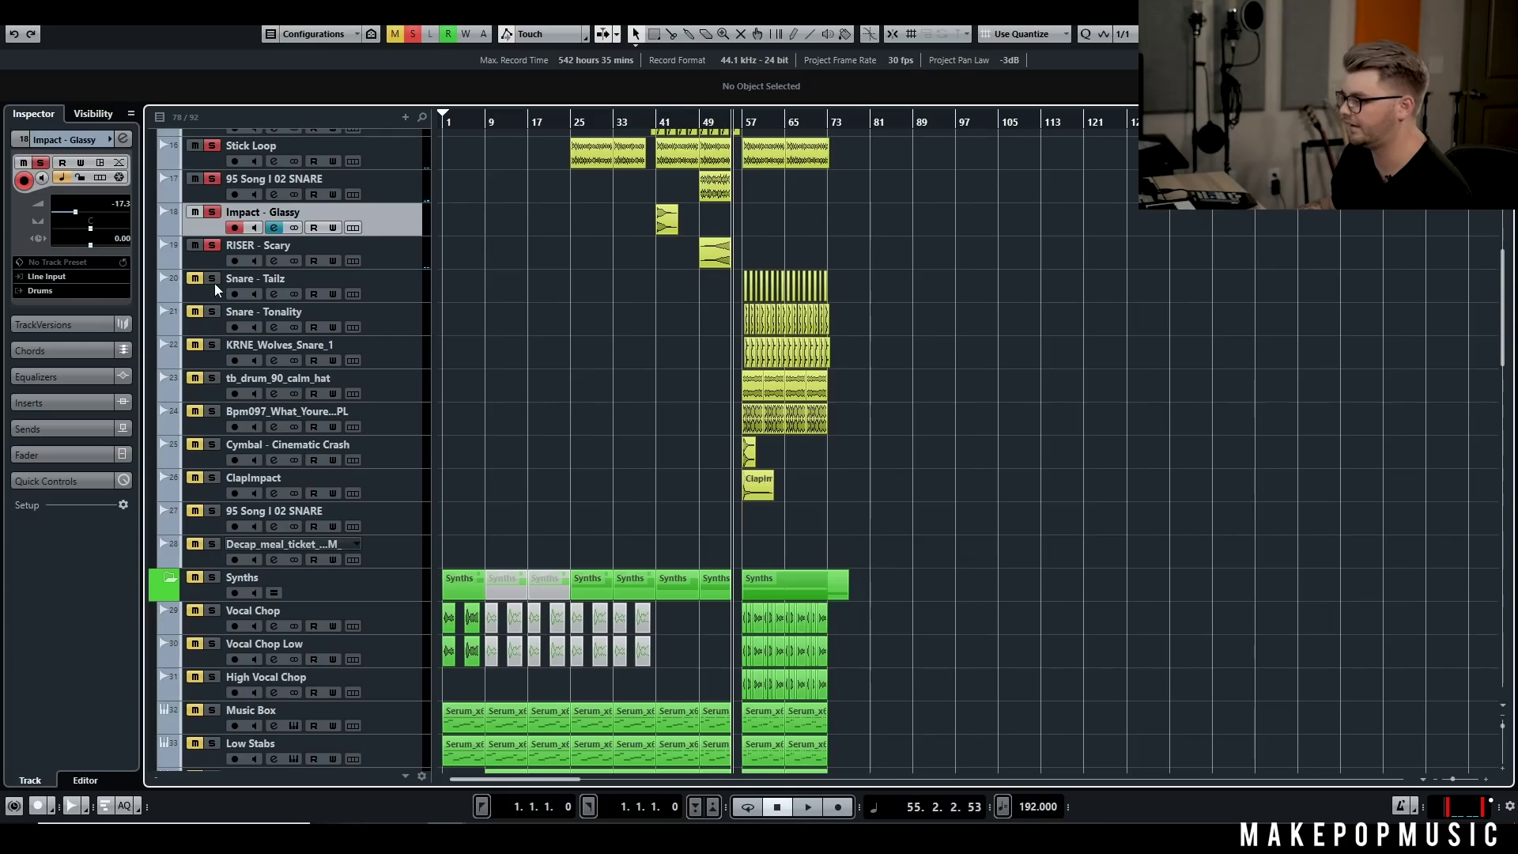
{"action": "left_click", "coordinate": [212, 312]}
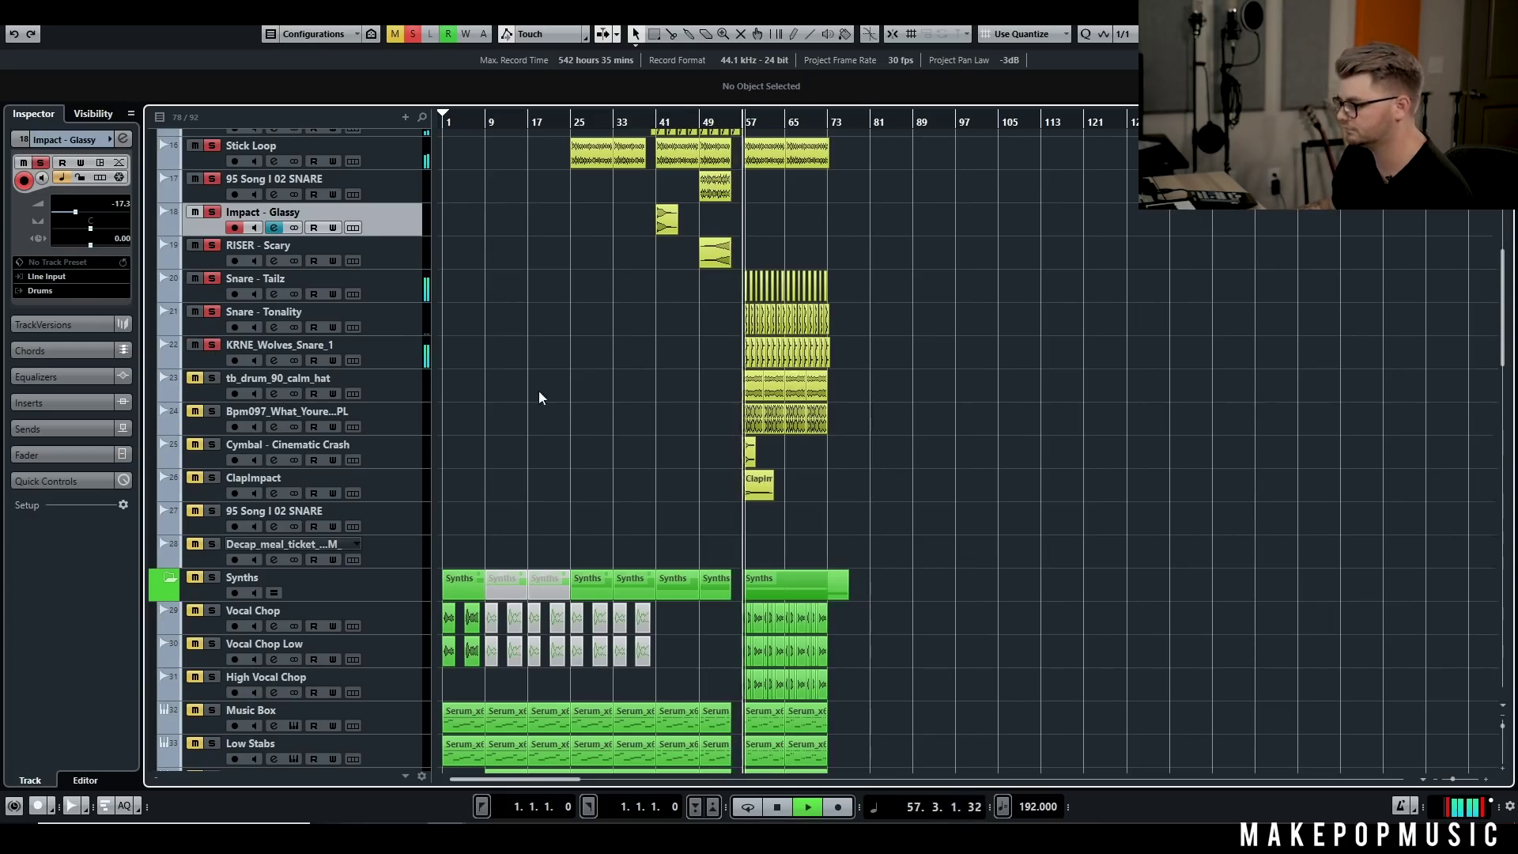
{"action": "key", "text": "space"}
Step: Add the tb_drum_90_calm_hat track to the soloed drums and play the chorus beat
{"action": "left_click", "coordinate": [215, 379]}
{"action": "left_click", "coordinate": [399, 381]}
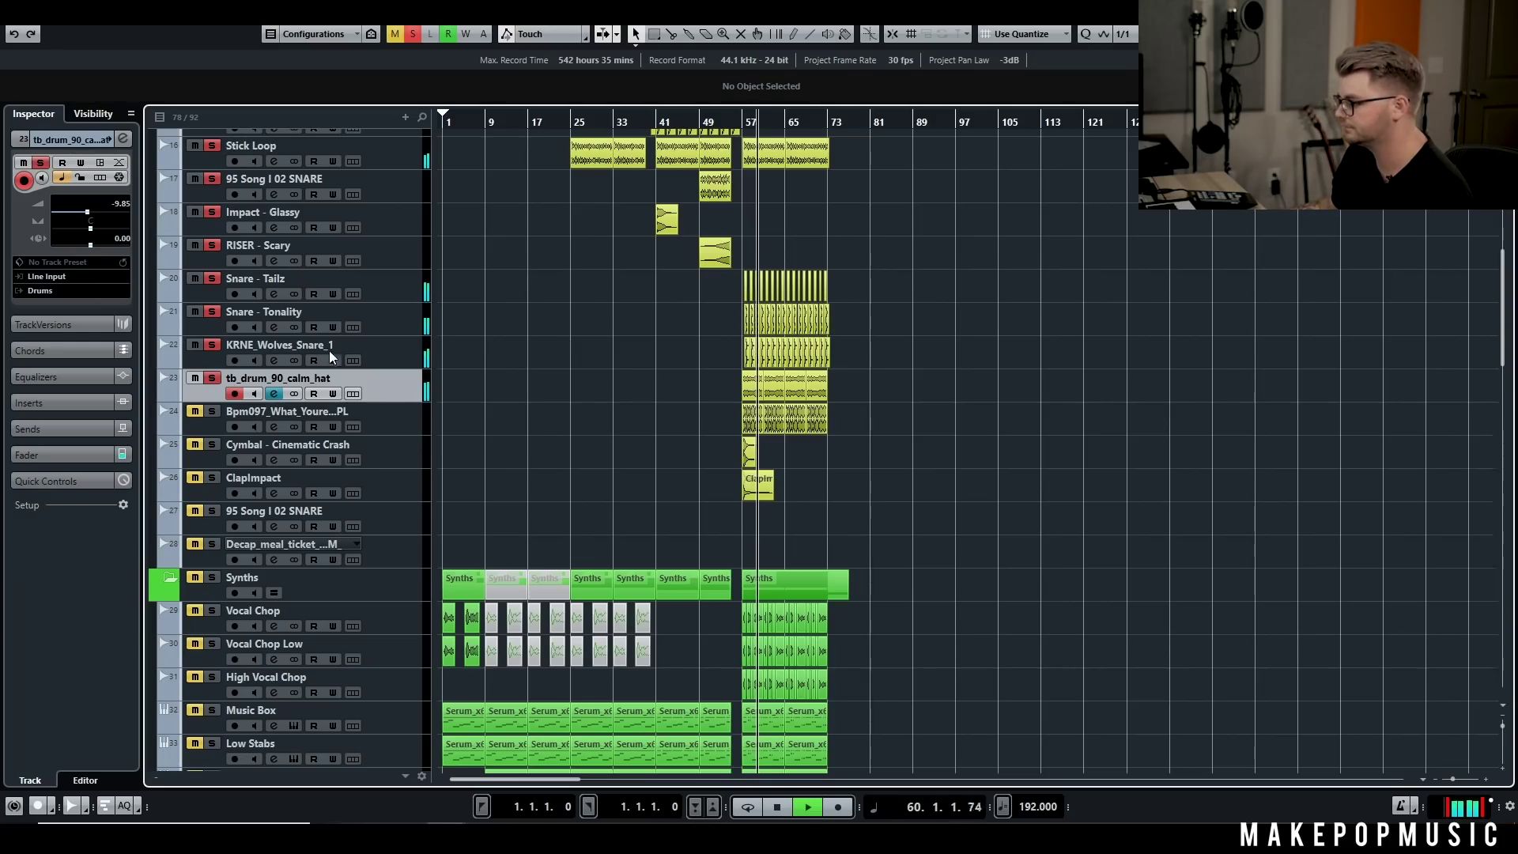
{"action": "key", "text": "space"}
Step: Solo the Bpm097_What_Youre loop too and play the chorus beat, then also solo Cymbal - Cinematic Crash and ClapImpact
{"action": "left_click", "coordinate": [213, 411]}
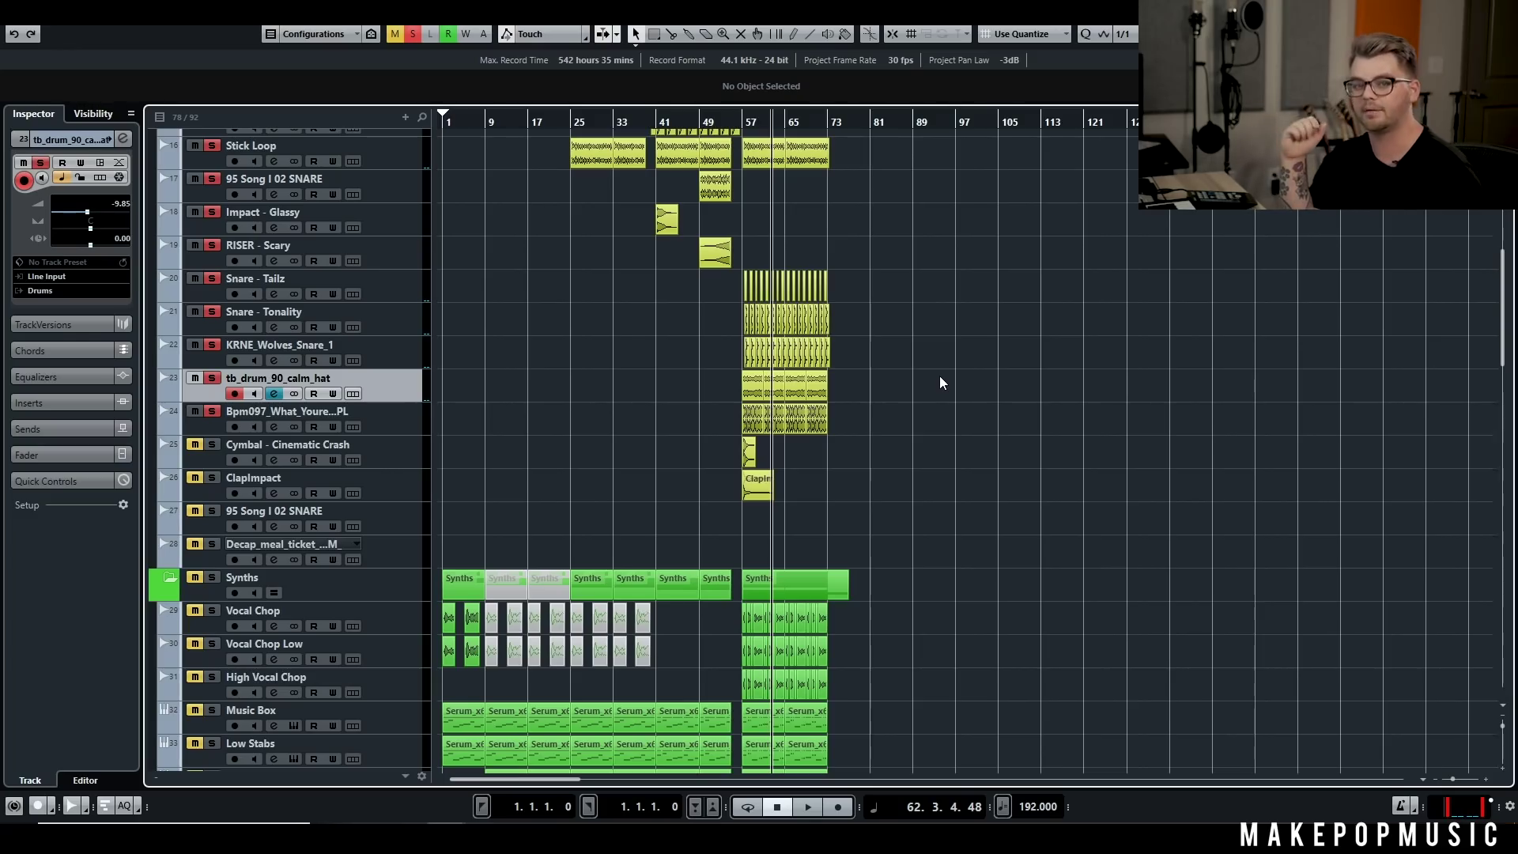
{"action": "key", "text": "space"}
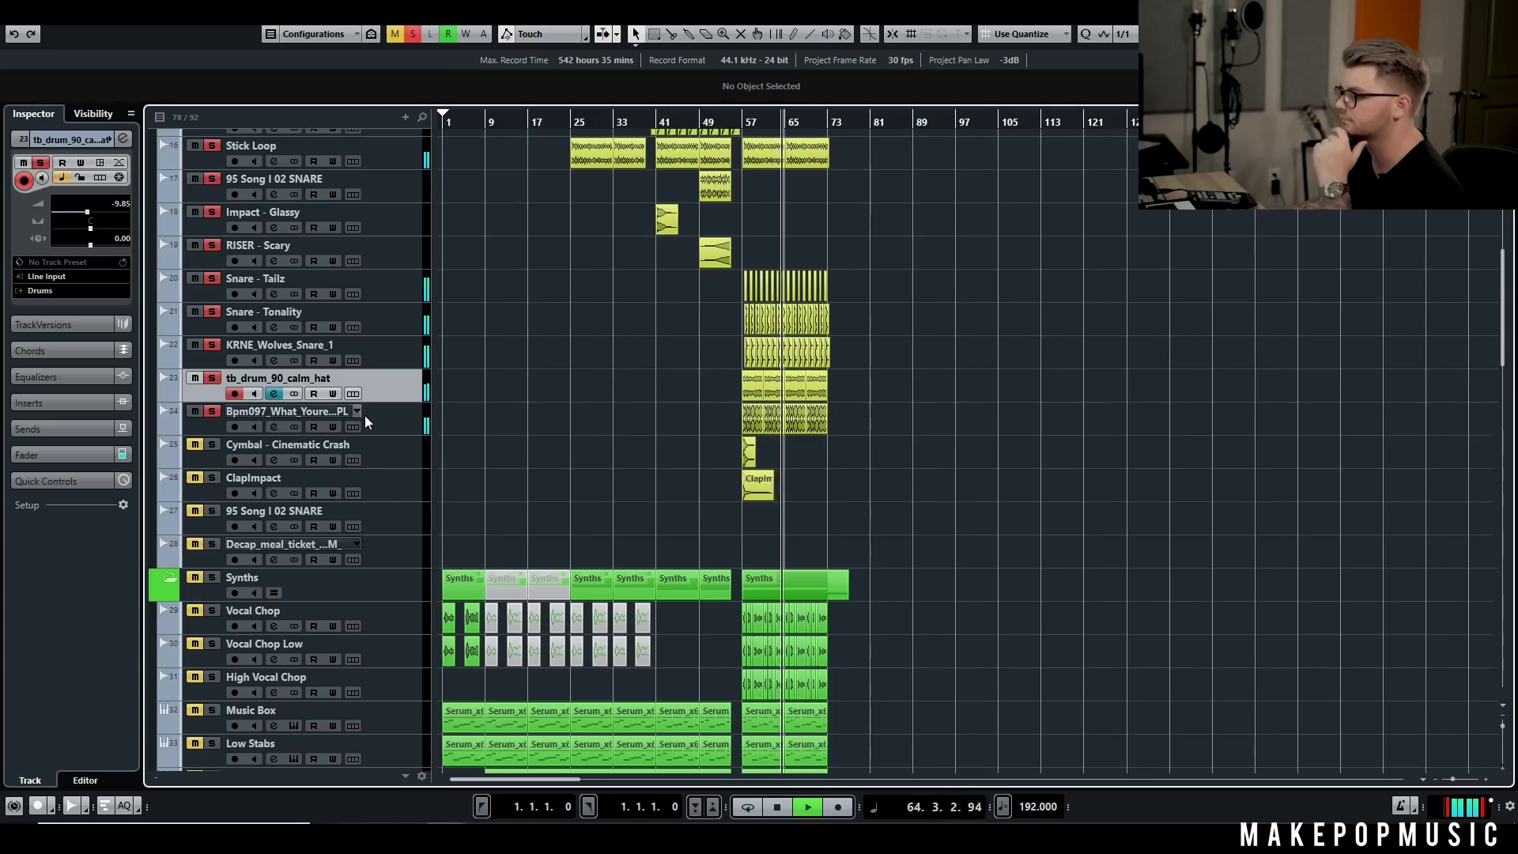
{"action": "key", "text": "space"}
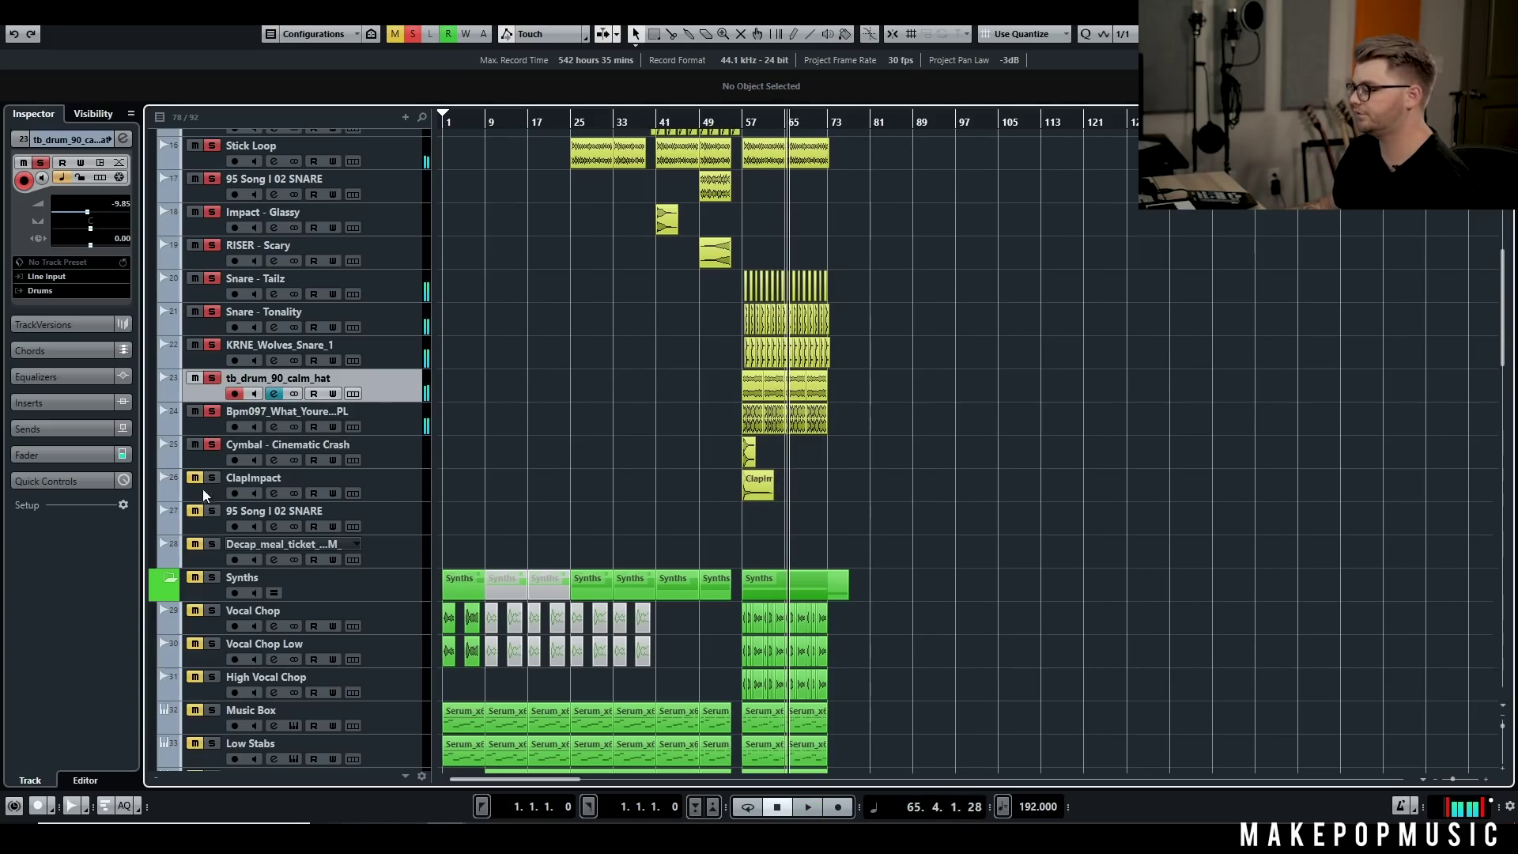
{"action": "left_click", "coordinate": [739, 126]}
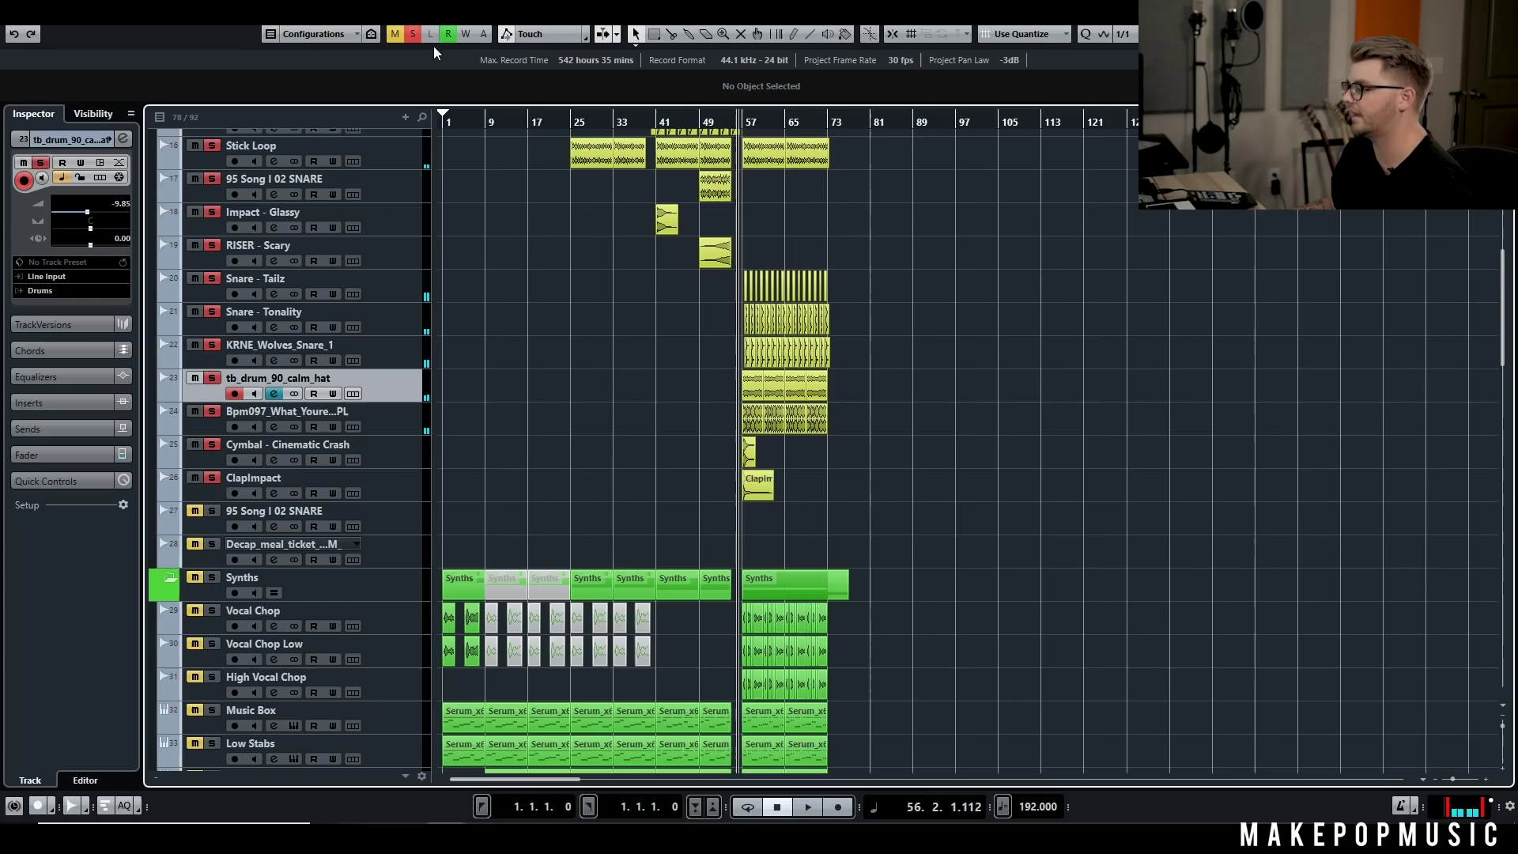
Step: Replace the individual solos with a solo of the whole Drums folder, play it from about bar 56, and clear the solo
{"action": "left_click", "coordinate": [415, 34]}
{"action": "scroll", "coordinate": [267, 252], "scroll_direction": "up", "scroll_amount": 5}
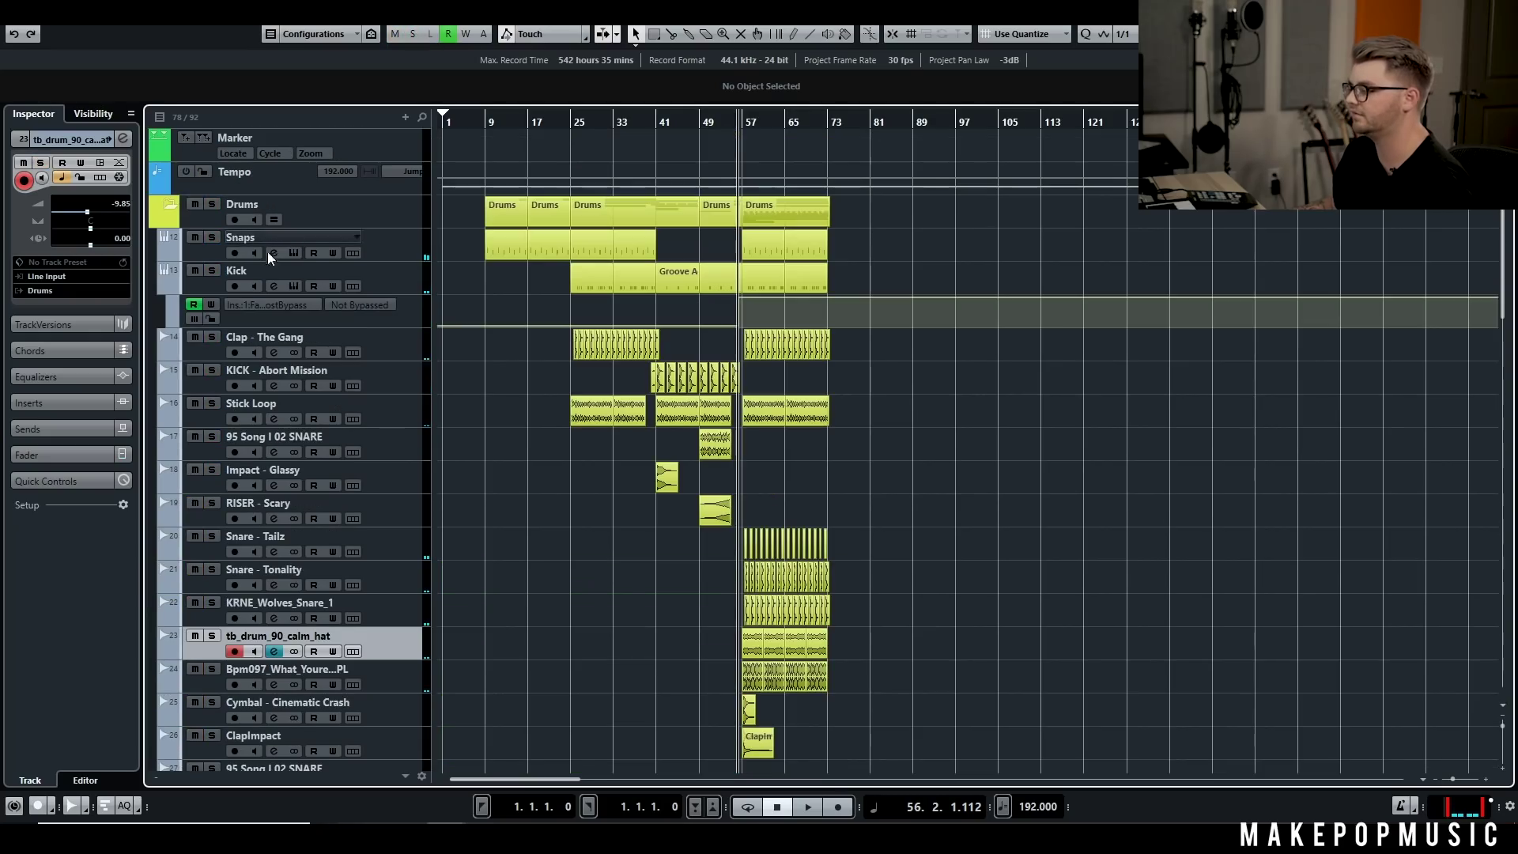
{"action": "left_click", "coordinate": [217, 206]}
{"action": "key", "text": "space"}
{"action": "scroll", "coordinate": [1027, 324], "scroll_direction": "down", "scroll_amount": 3}
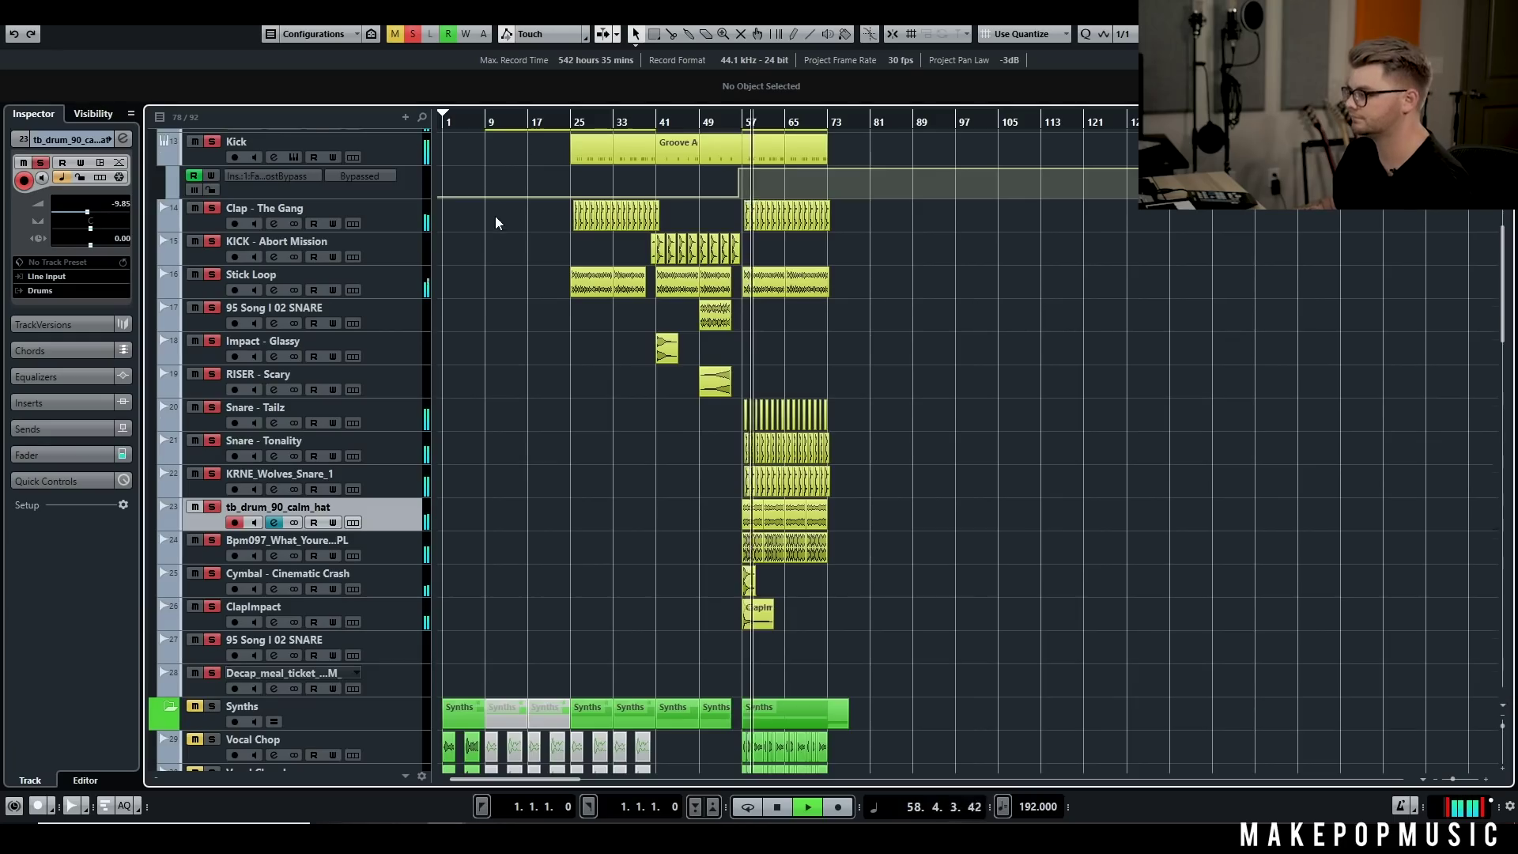
{"action": "scroll", "coordinate": [495, 216], "scroll_direction": "down", "scroll_amount": 3}
{"action": "key", "text": "space"}
{"action": "left_click", "coordinate": [412, 33]}
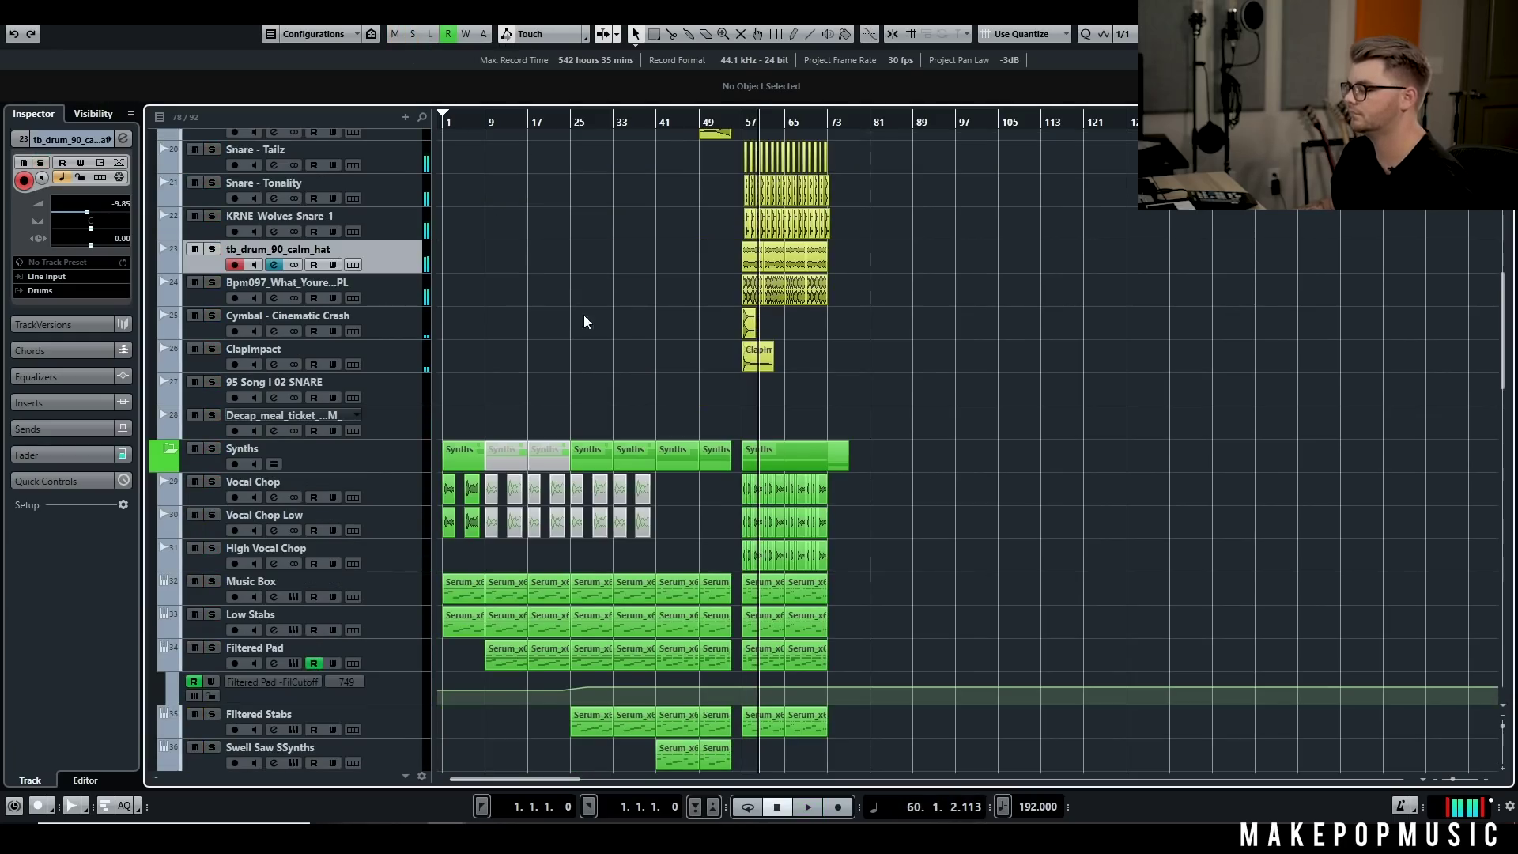
Step: Open the Vocal Chop channel settings and its Auto-Tune 8.1 insert
{"action": "left_click", "coordinate": [362, 488]}
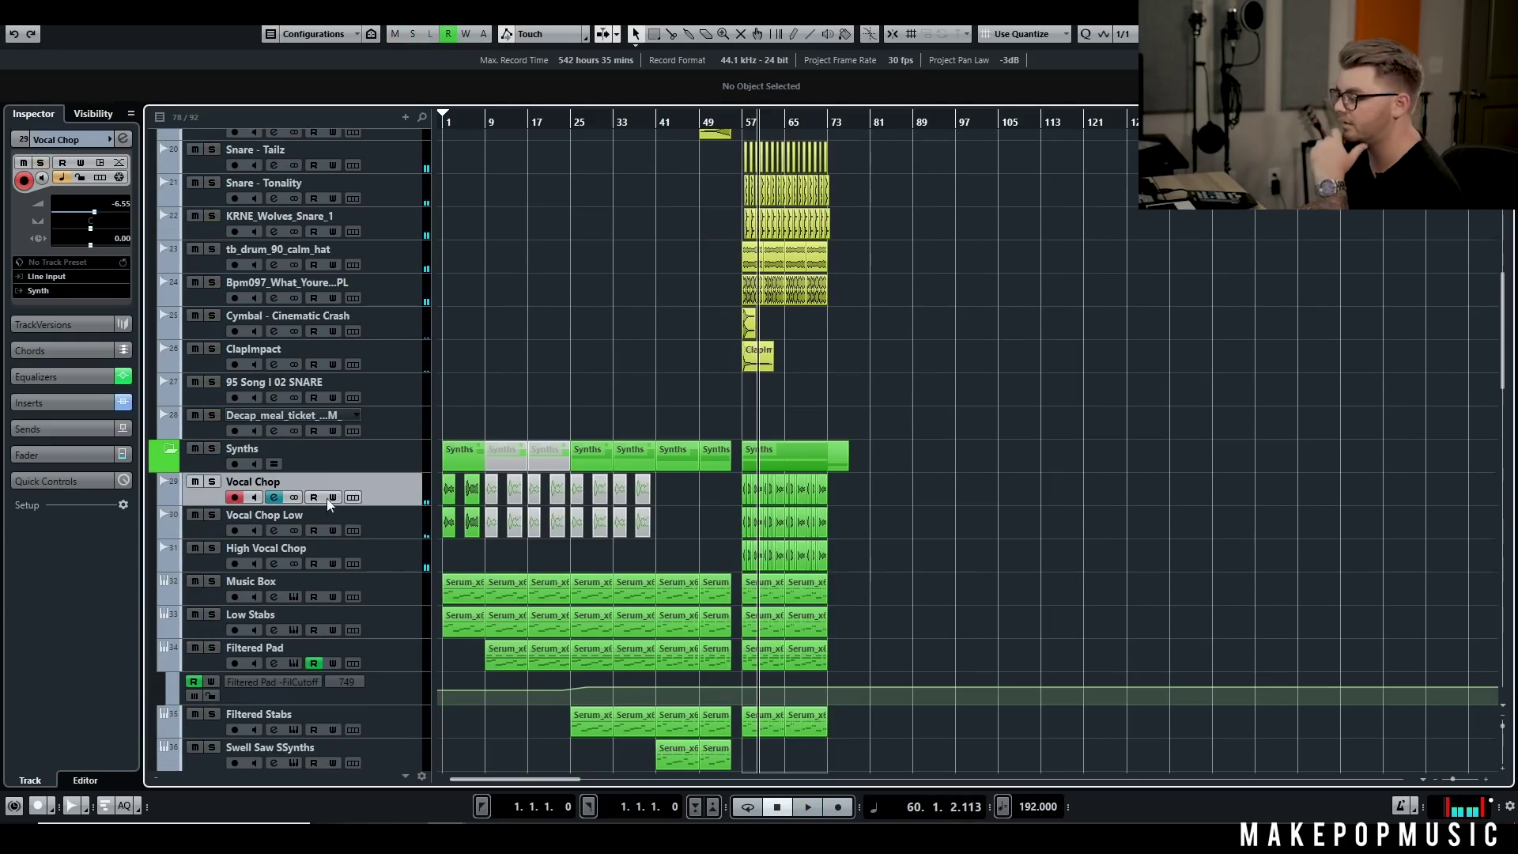
{"action": "left_click", "coordinate": [281, 496]}
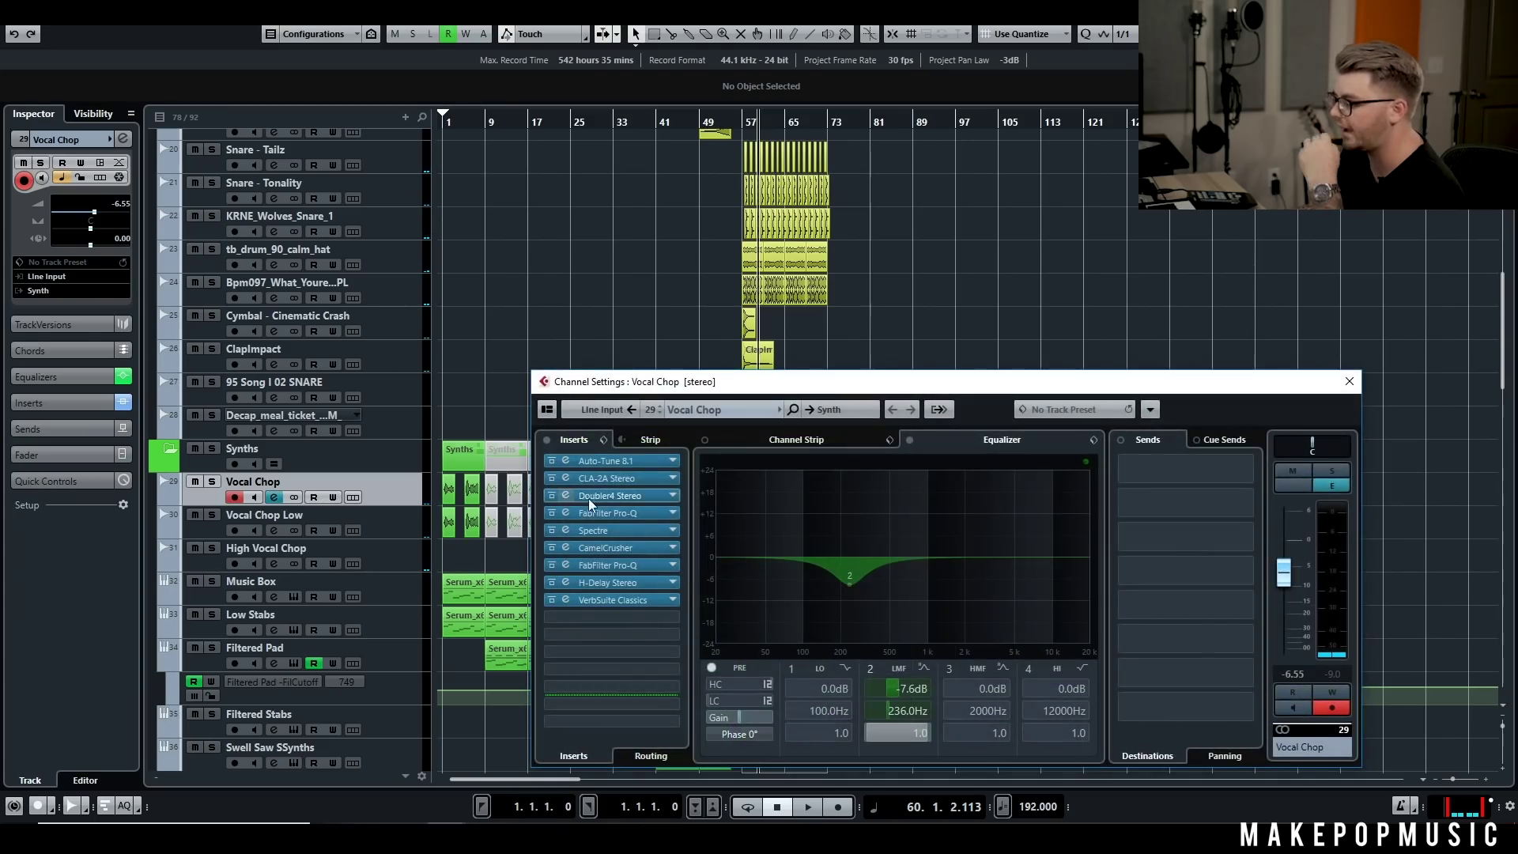
{"action": "left_click", "coordinate": [623, 464]}
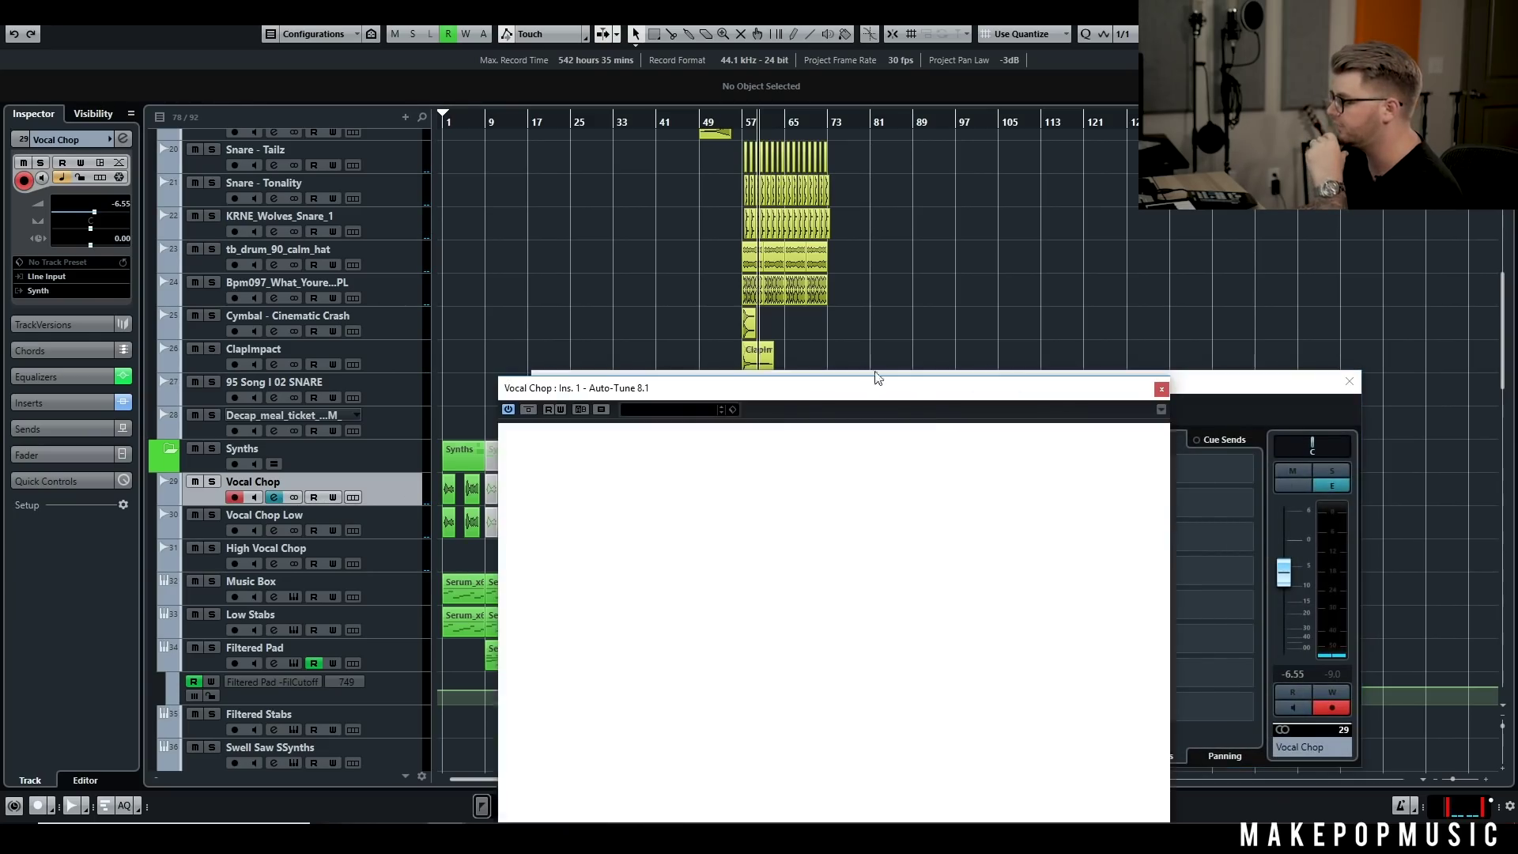
Step: Close the Vocal Chop windows, solo Vocal Chop Low, and examine its inserts and Auto-Tune 8.1 settings
{"action": "left_click", "coordinate": [1161, 390]}
{"action": "left_click", "coordinate": [1350, 381]}
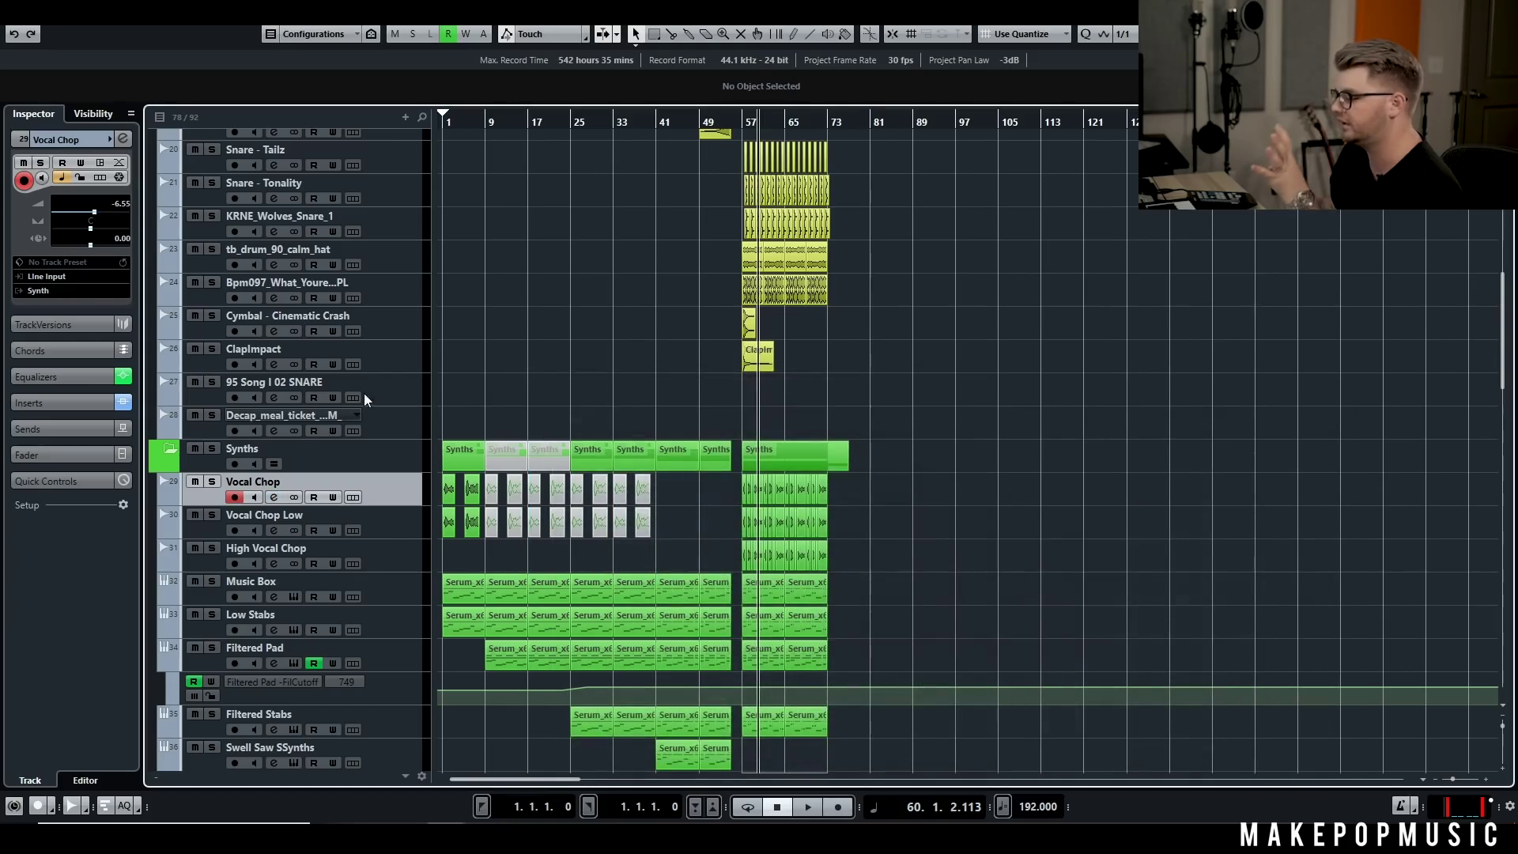
{"action": "left_click", "coordinate": [212, 514]}
{"action": "left_click", "coordinate": [272, 530]}
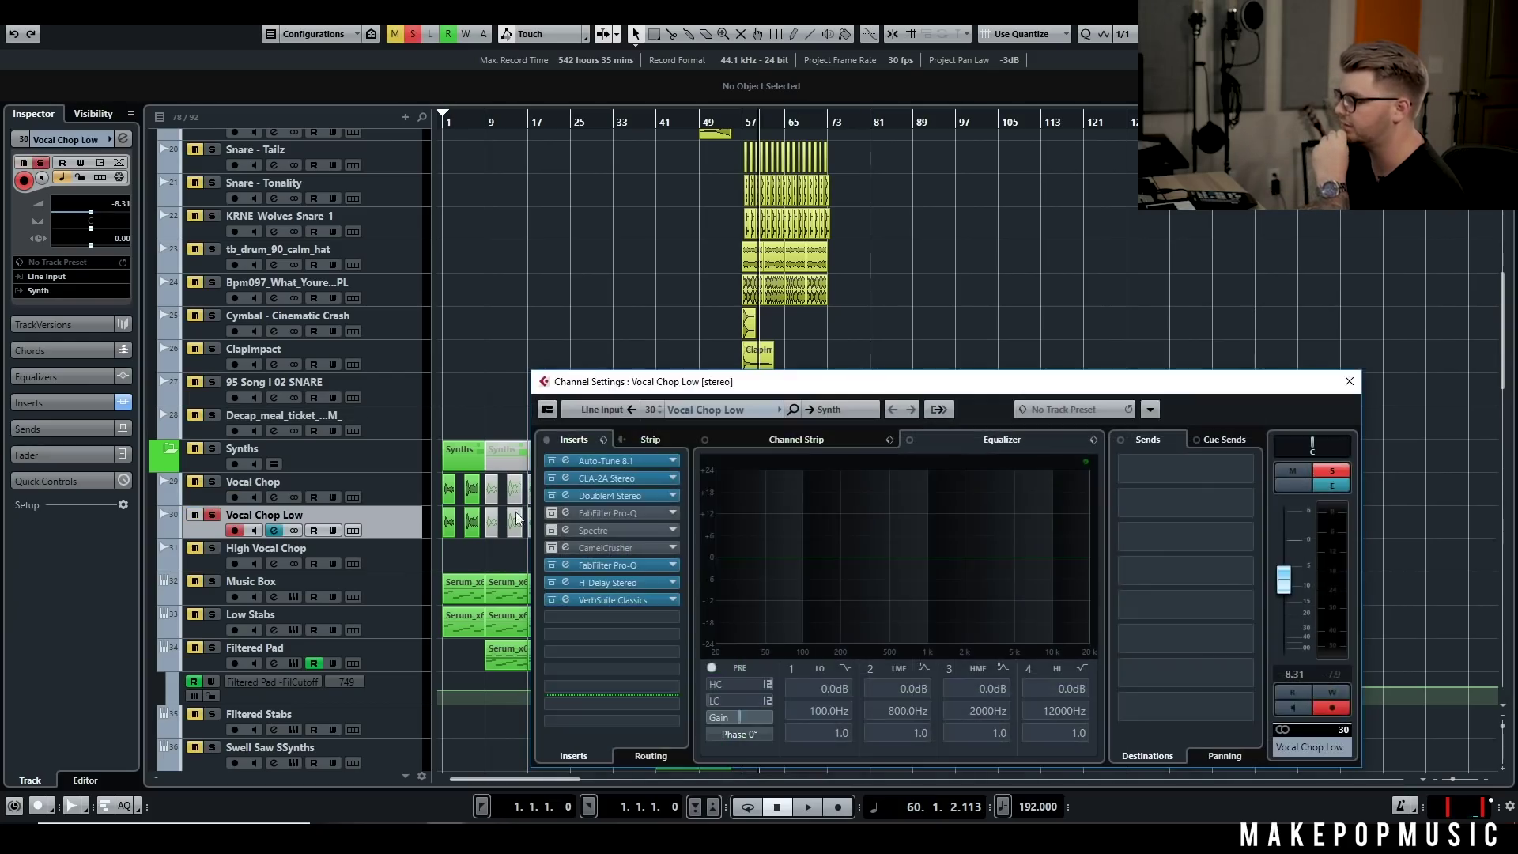
{"action": "left_click", "coordinate": [616, 465]}
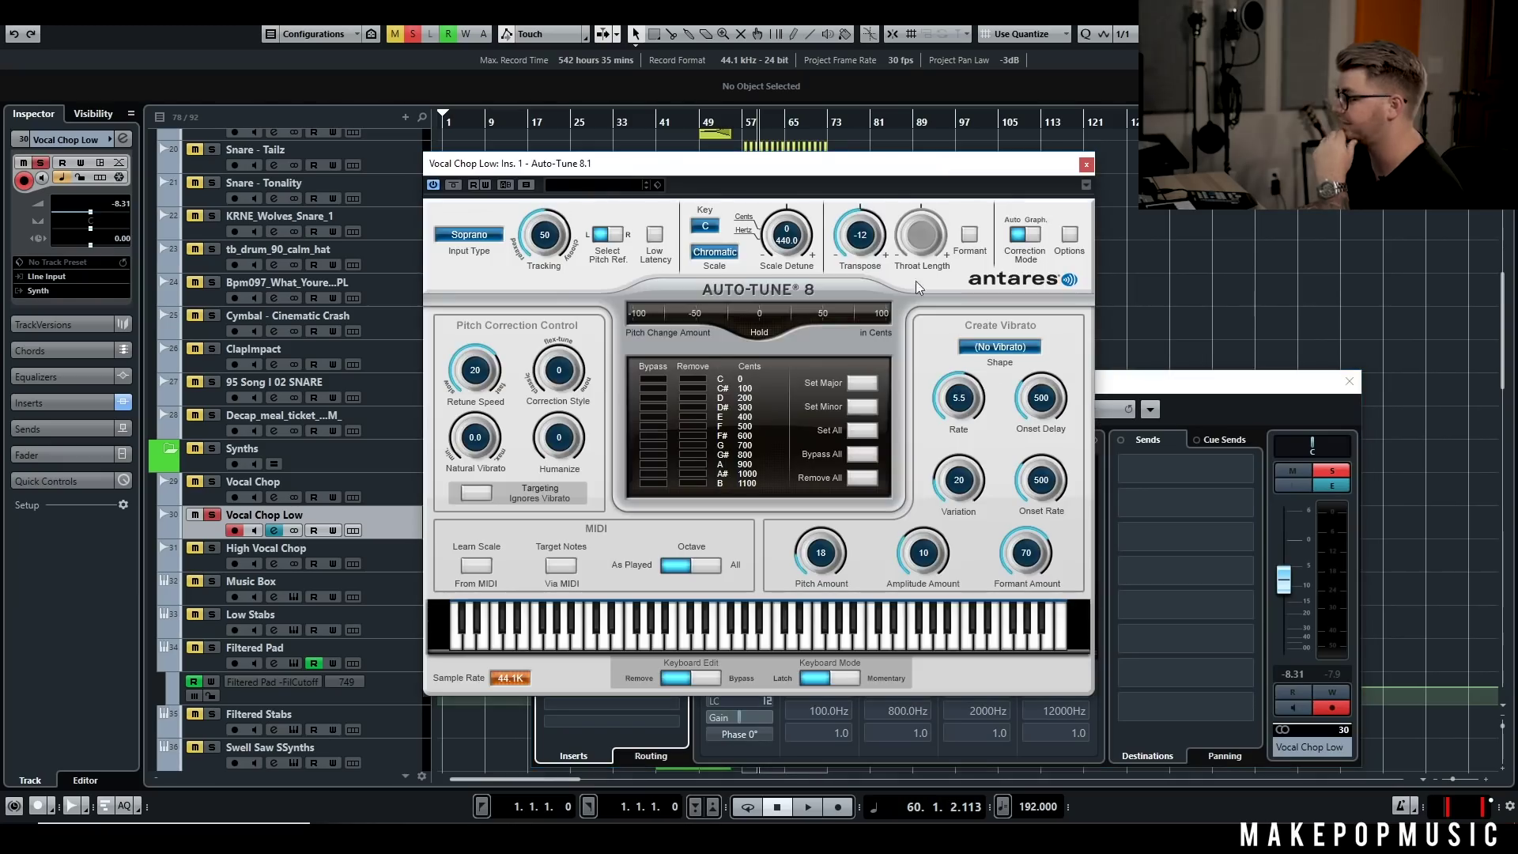
{"action": "left_click", "coordinate": [1087, 165]}
{"action": "left_click", "coordinate": [1349, 382]}
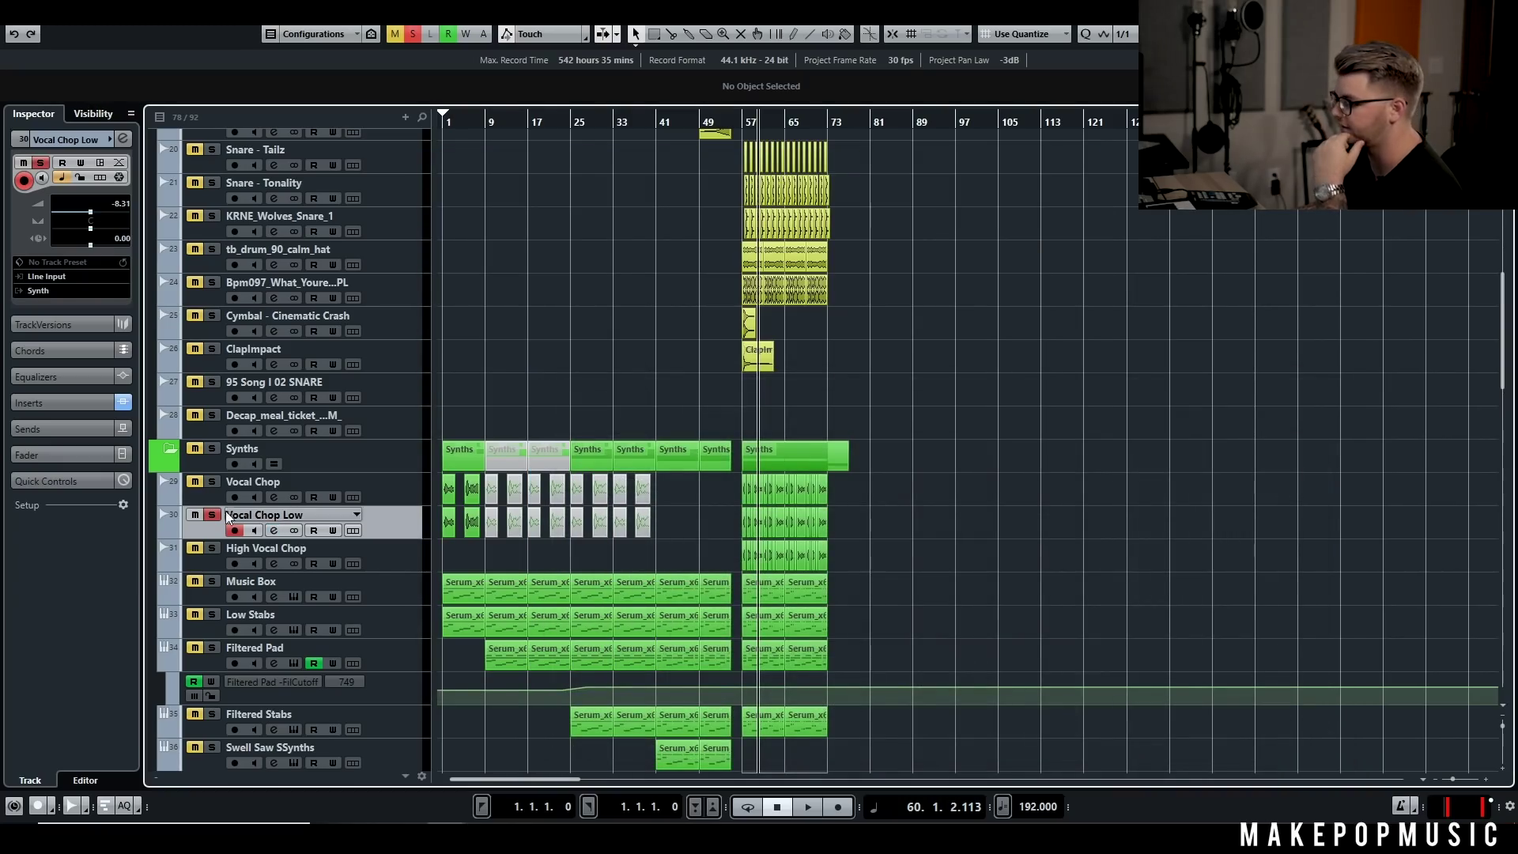
Step: Clear the Vocal Chop Low solo, place the playhead at about bar 57, and view the High Vocal Chop channel settings
{"action": "key", "text": "s"}
{"action": "key", "text": "Down"}
{"action": "left_click", "coordinate": [744, 120]}
{"action": "left_click", "coordinate": [277, 564]}
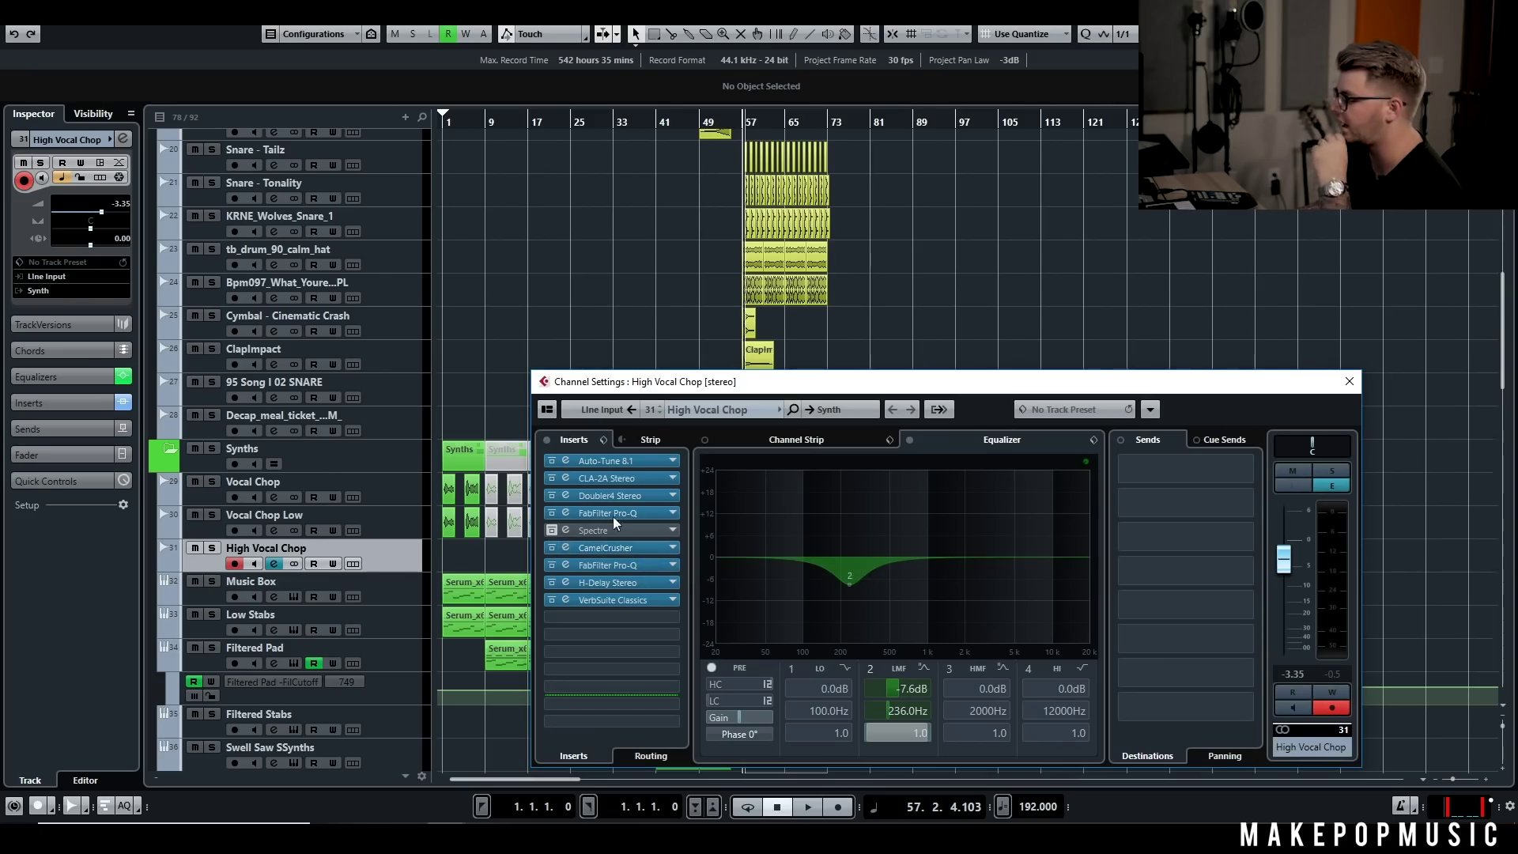
{"action": "left_click", "coordinate": [1348, 382]}
Step: View the Music Box track's Serum patch and its FX page, and close the instrument window
{"action": "scroll", "coordinate": [1365, 384], "scroll_direction": "down", "scroll_amount": 8}
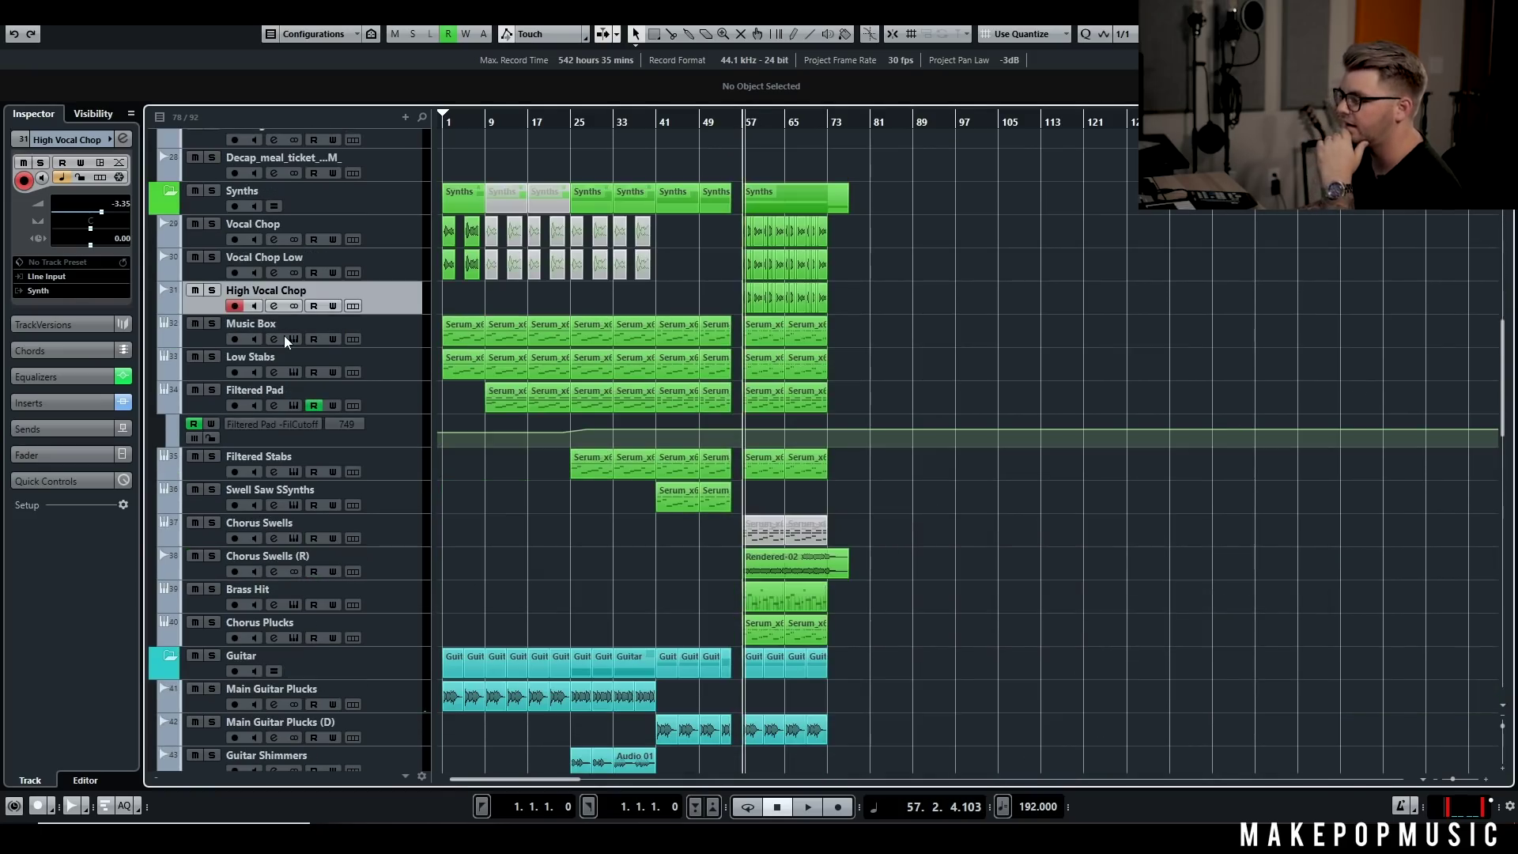
{"action": "left_click", "coordinate": [282, 337]}
{"action": "left_click", "coordinate": [292, 339]}
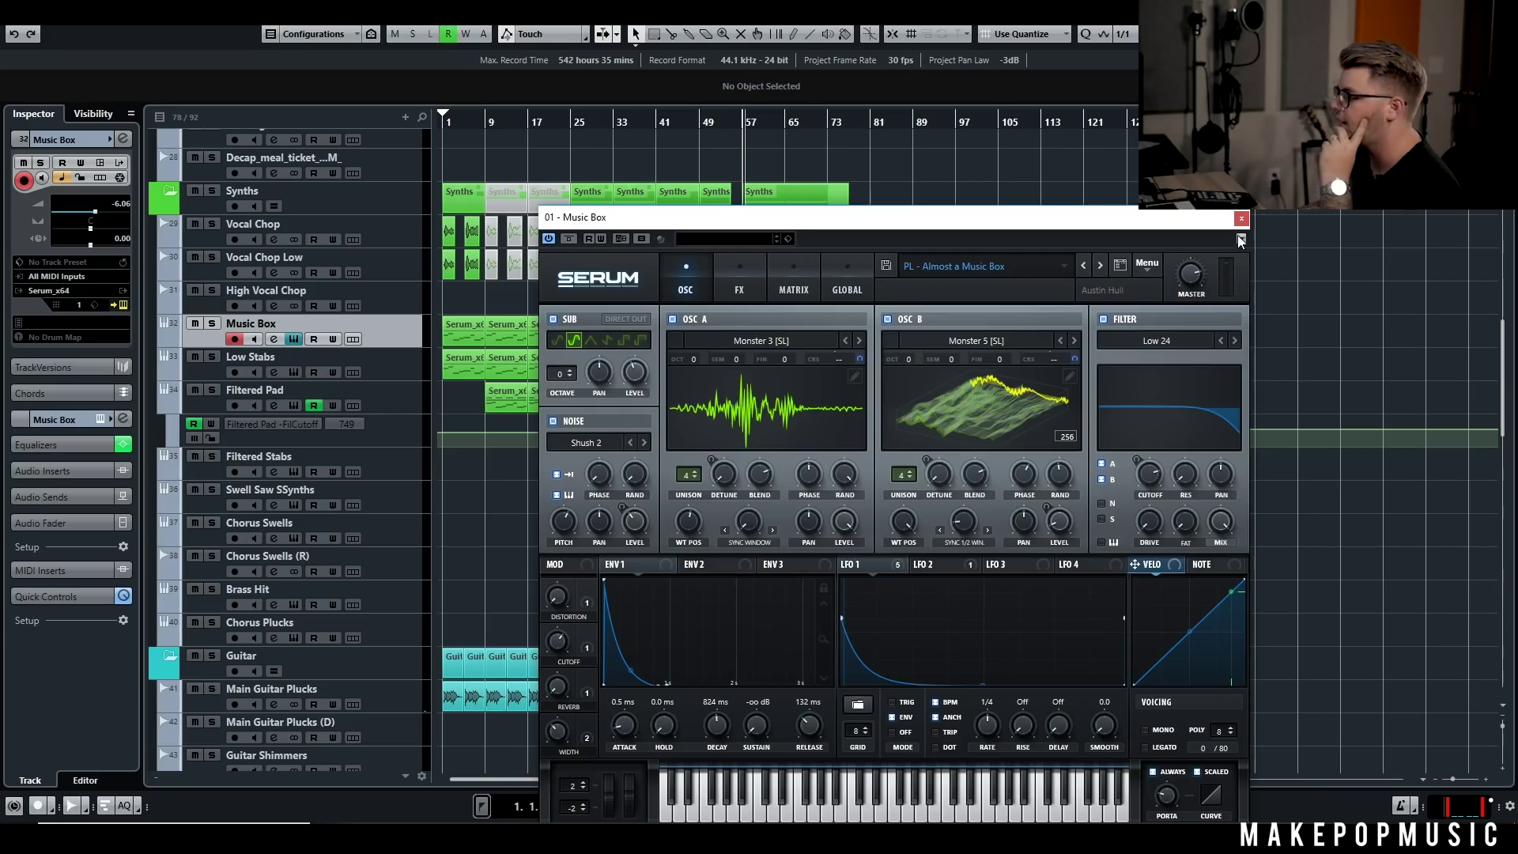
{"action": "left_click", "coordinate": [739, 289]}
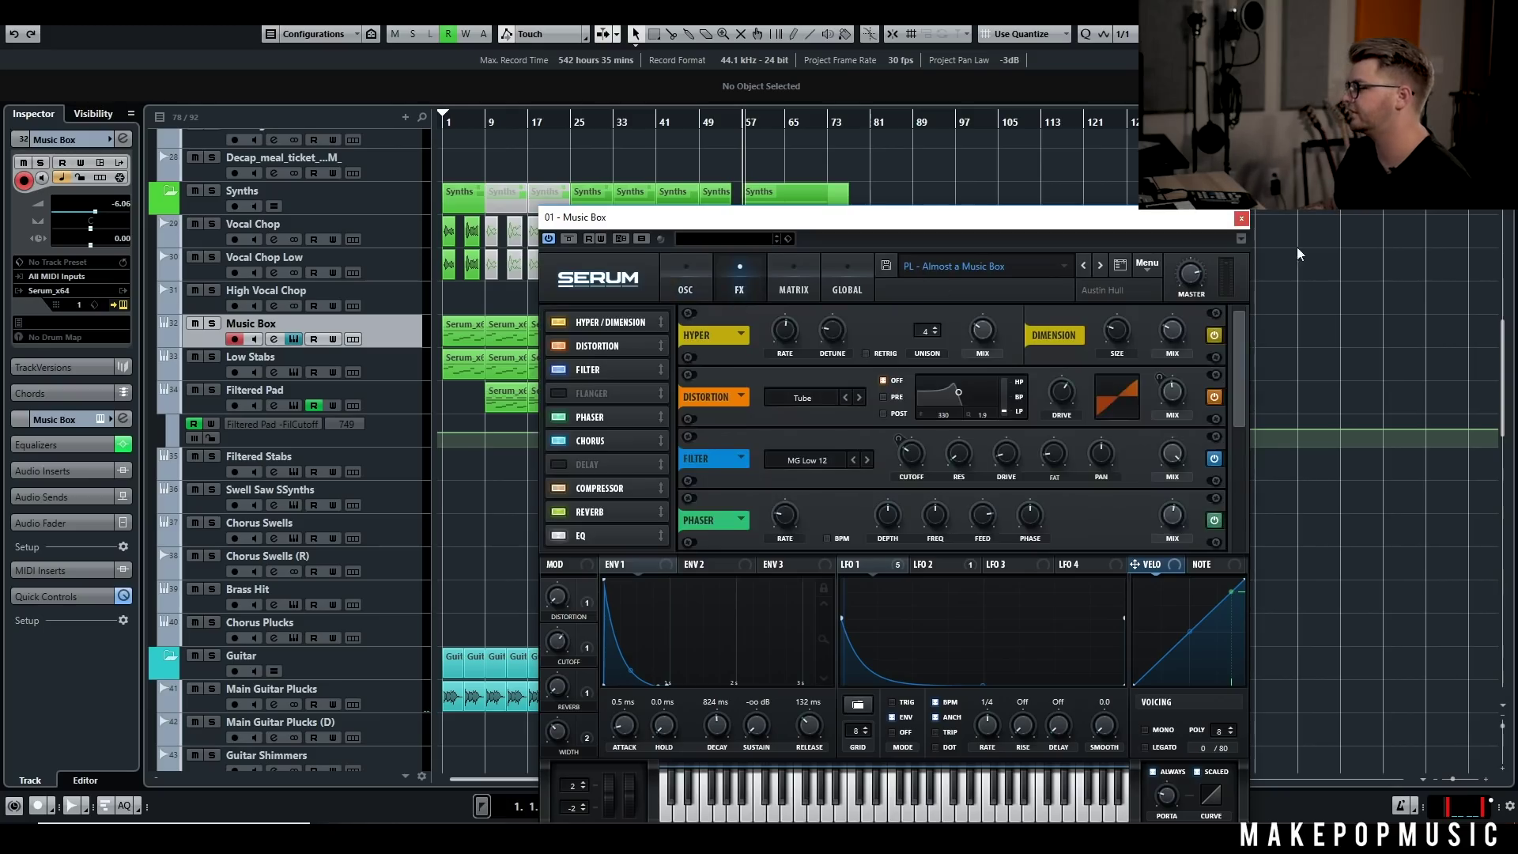
{"action": "left_click", "coordinate": [1240, 219]}
Step: Solo Low Stabs and play it from the song start, briefly adding Music Box to the solo
{"action": "left_click", "coordinate": [212, 357]}
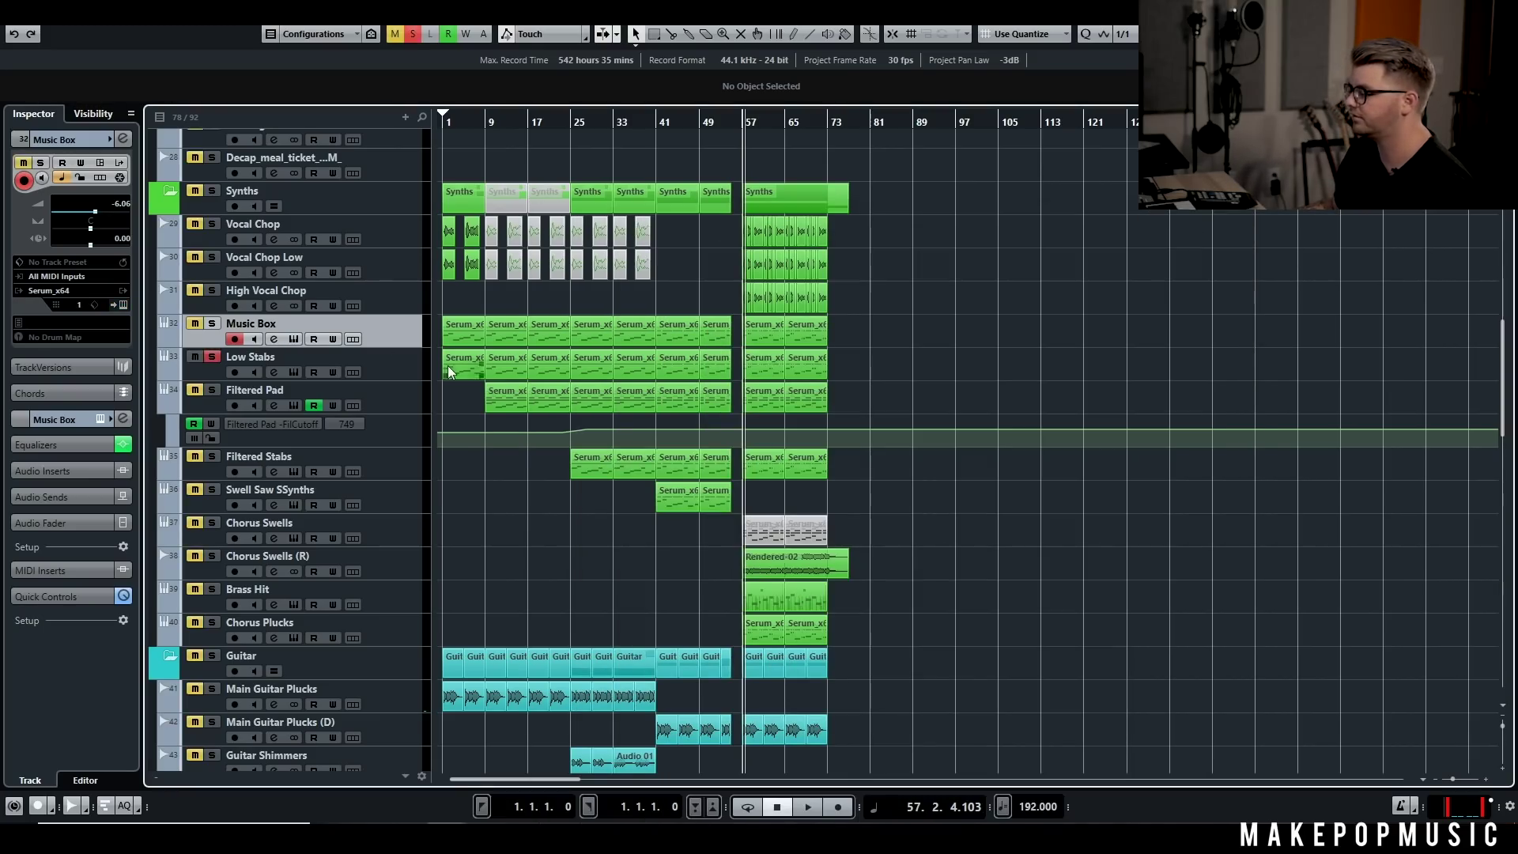
{"action": "key", "text": "Home"}
{"action": "key", "text": "space"}
{"action": "left_click", "coordinate": [214, 324]}
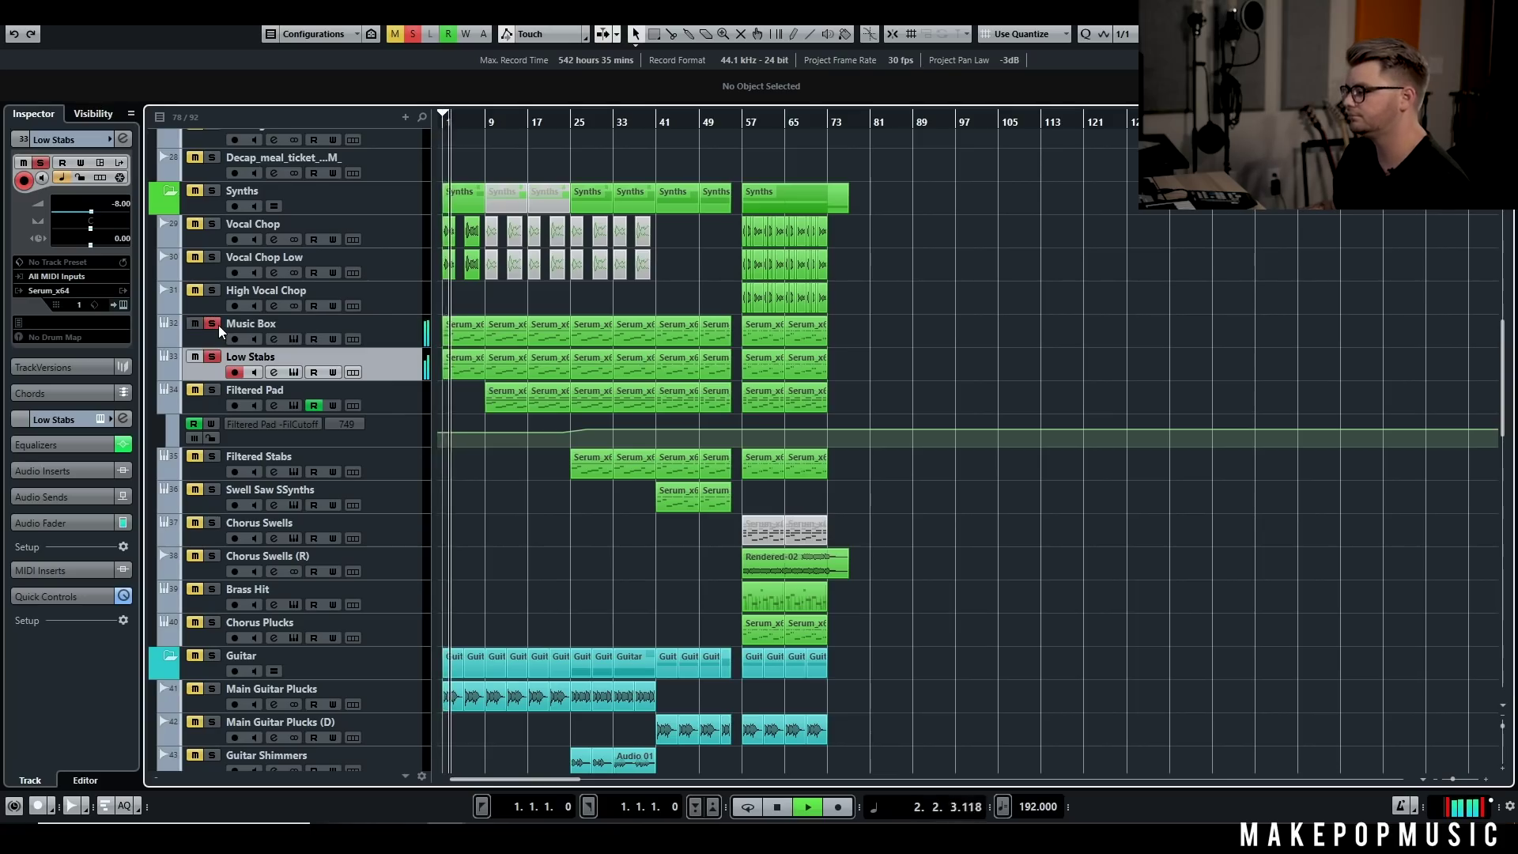
{"action": "left_click", "coordinate": [213, 324]}
{"action": "key", "text": "space"}
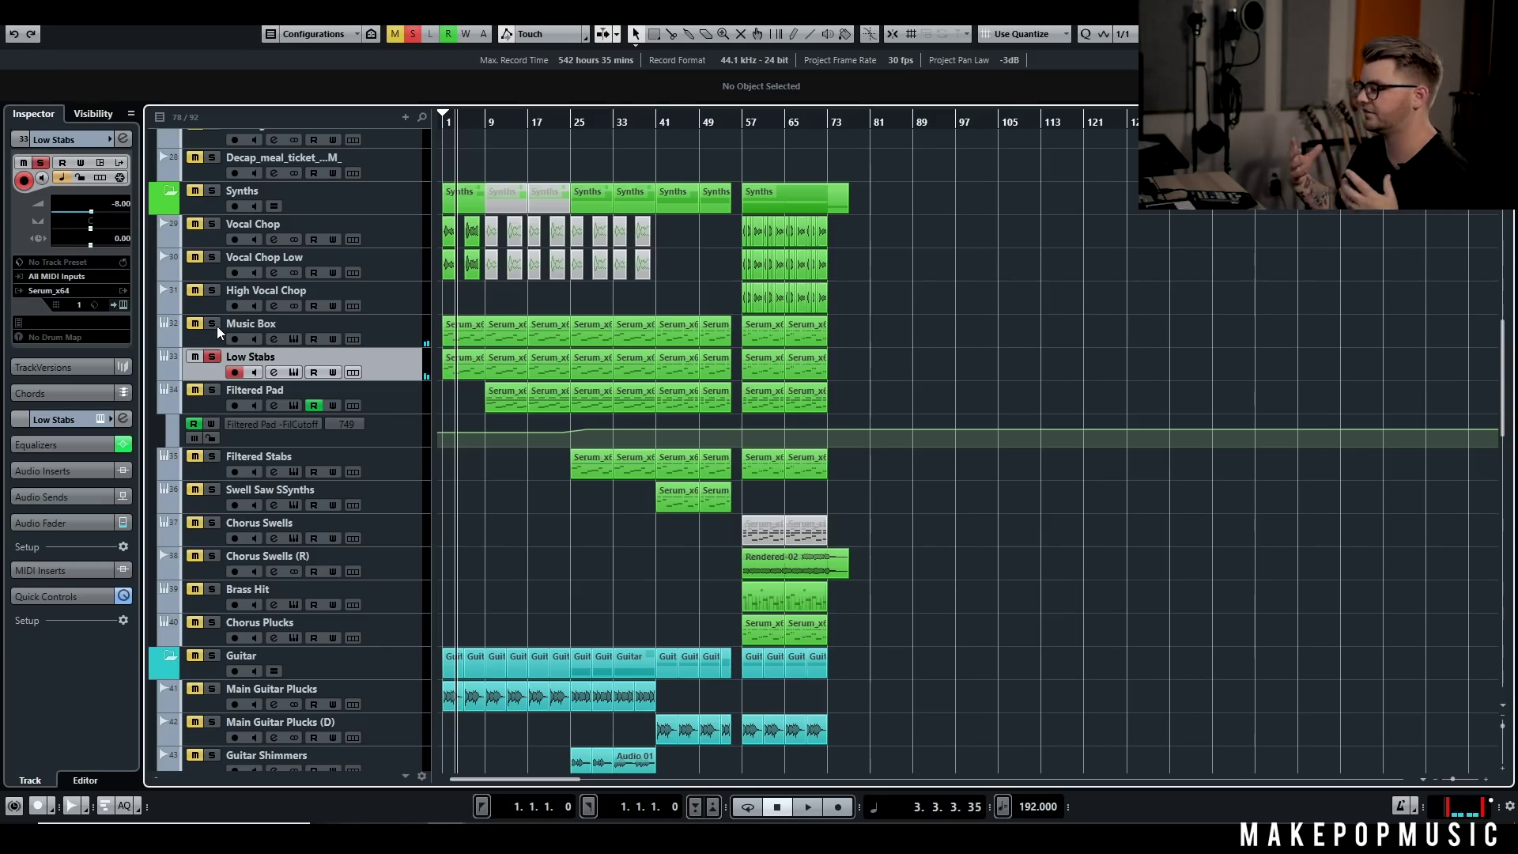
Step: View the Low Stabs Serum patch, then switch the solo to Filtered Pad and play it with its Serum window open
{"action": "left_click", "coordinate": [293, 373]}
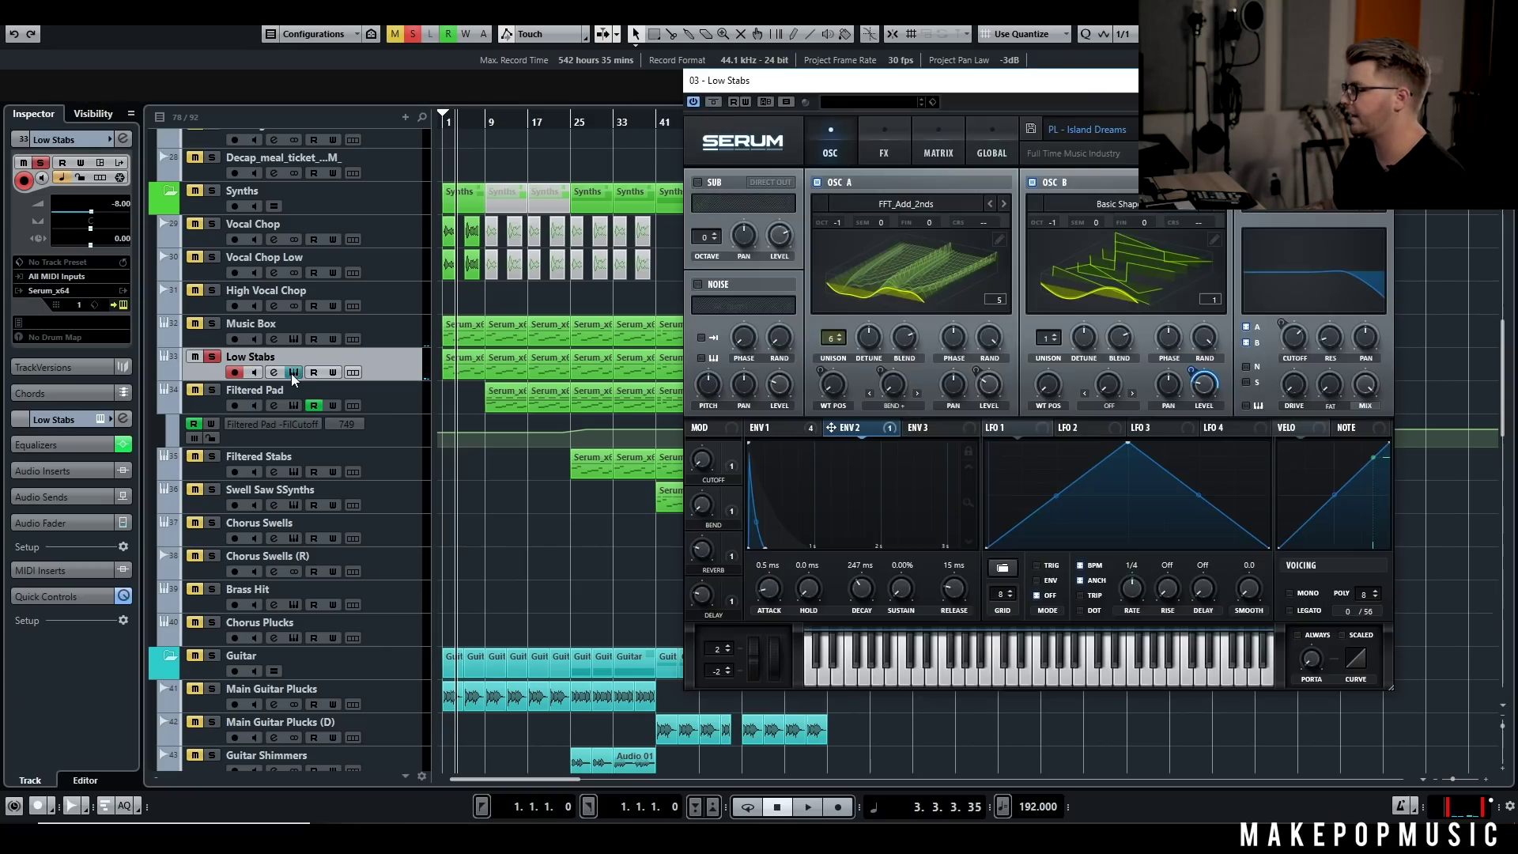
{"action": "left_click", "coordinate": [294, 374]}
{"action": "left_click", "coordinate": [209, 357]}
{"action": "left_click", "coordinate": [214, 391]}
{"action": "left_click", "coordinate": [293, 404]}
{"action": "key", "text": "space"}
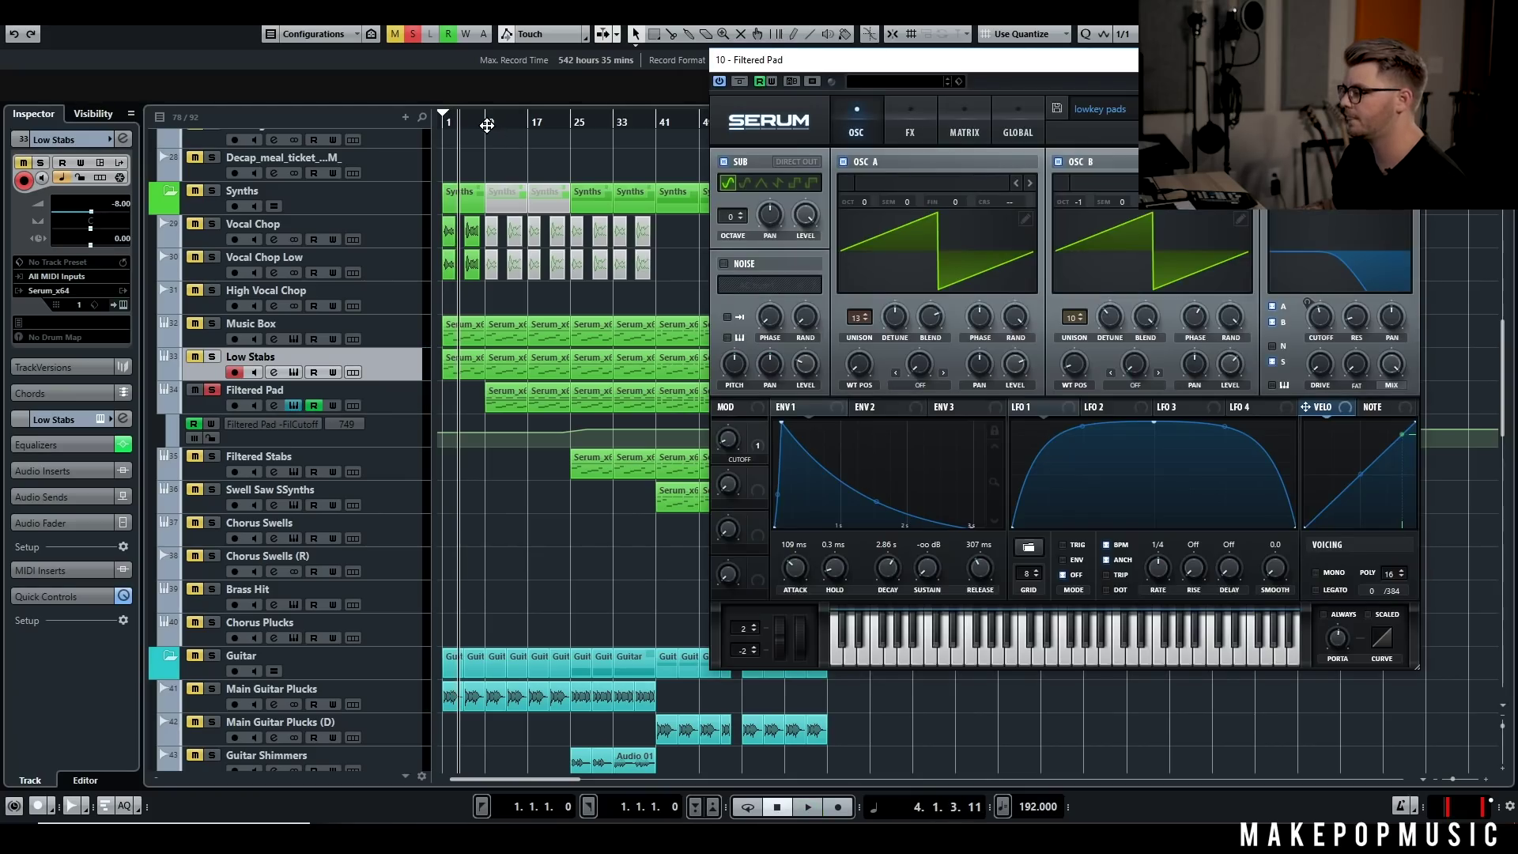
Step: Add Low Stabs and Music Box to the Filtered Pad solo and play the three layers together
{"action": "left_click", "coordinate": [211, 356]}
{"action": "left_click", "coordinate": [212, 324]}
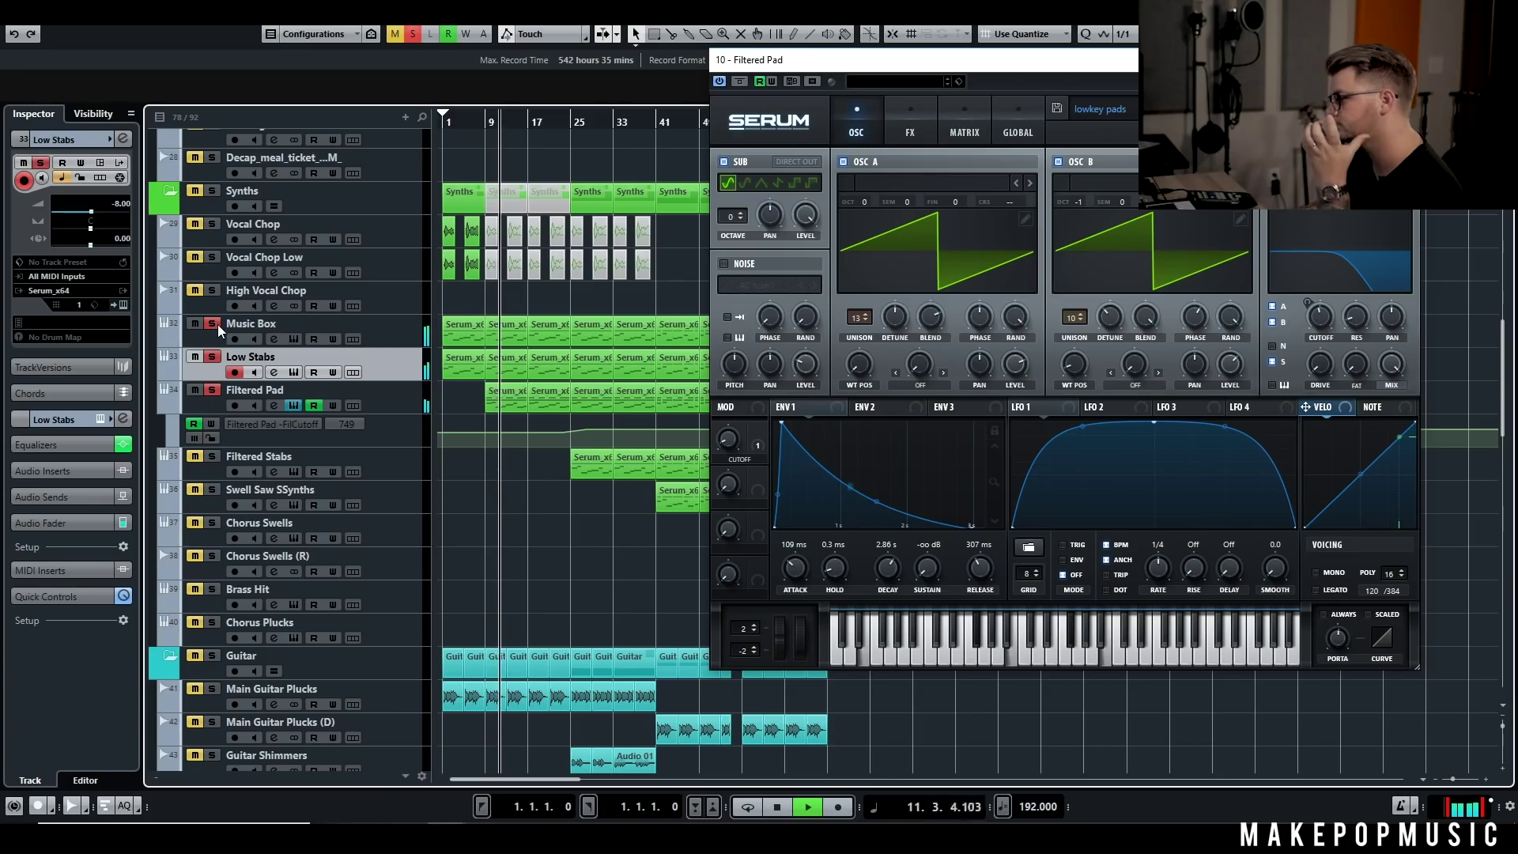
{"action": "scroll", "coordinate": [601, 443], "scroll_direction": "down", "scroll_amount": 4}
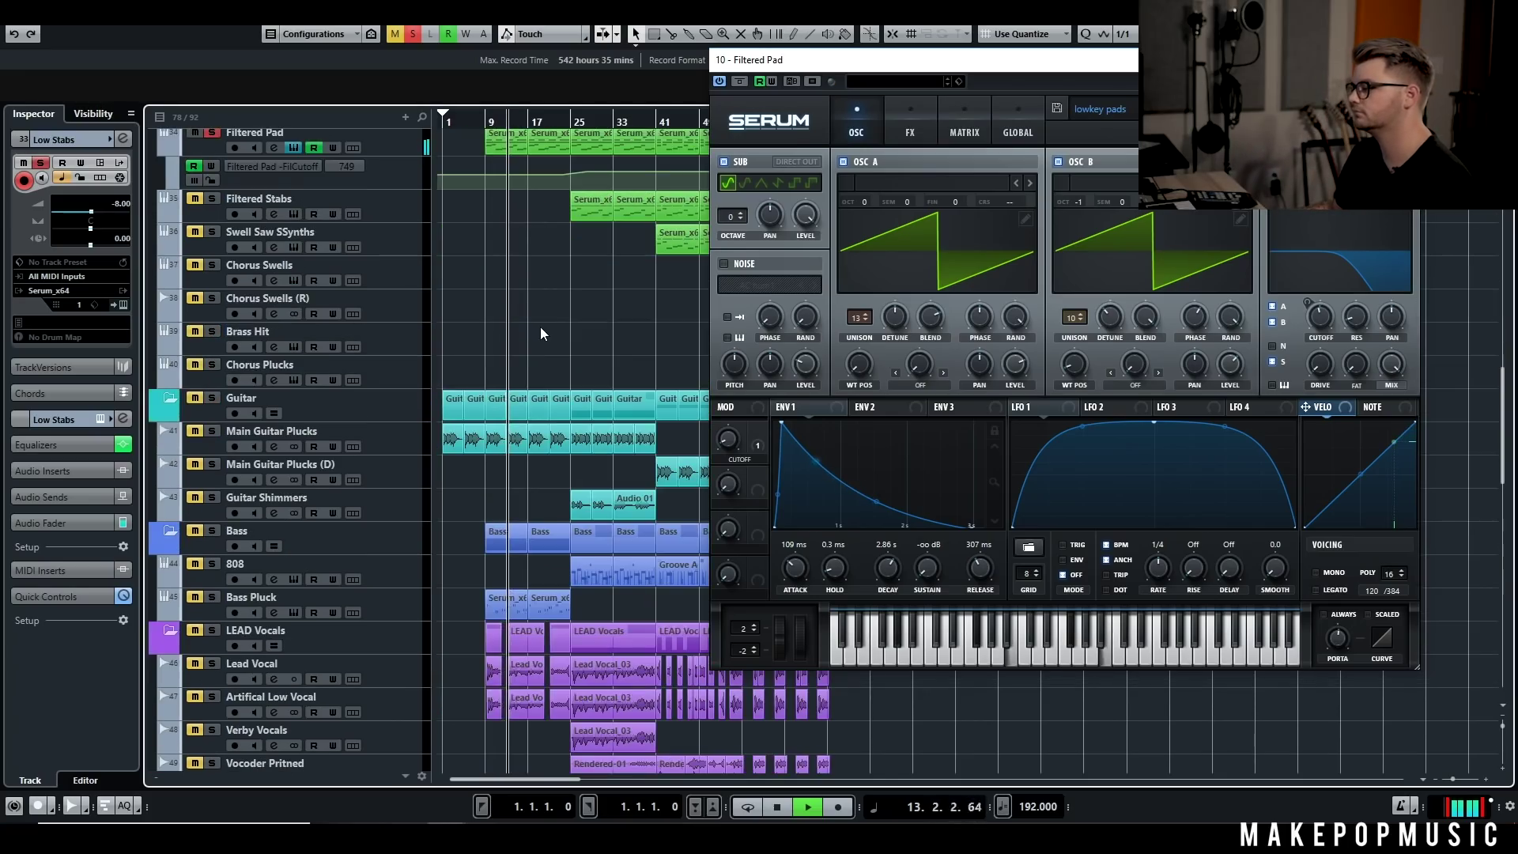
{"action": "key", "text": "space"}
Step: Also solo Main Guitar Plucks and play it with the soloed synth layers
{"action": "scroll", "coordinate": [542, 327], "scroll_direction": "up", "scroll_amount": 2}
{"action": "scroll", "coordinate": [247, 263], "scroll_direction": "down", "scroll_amount": 4}
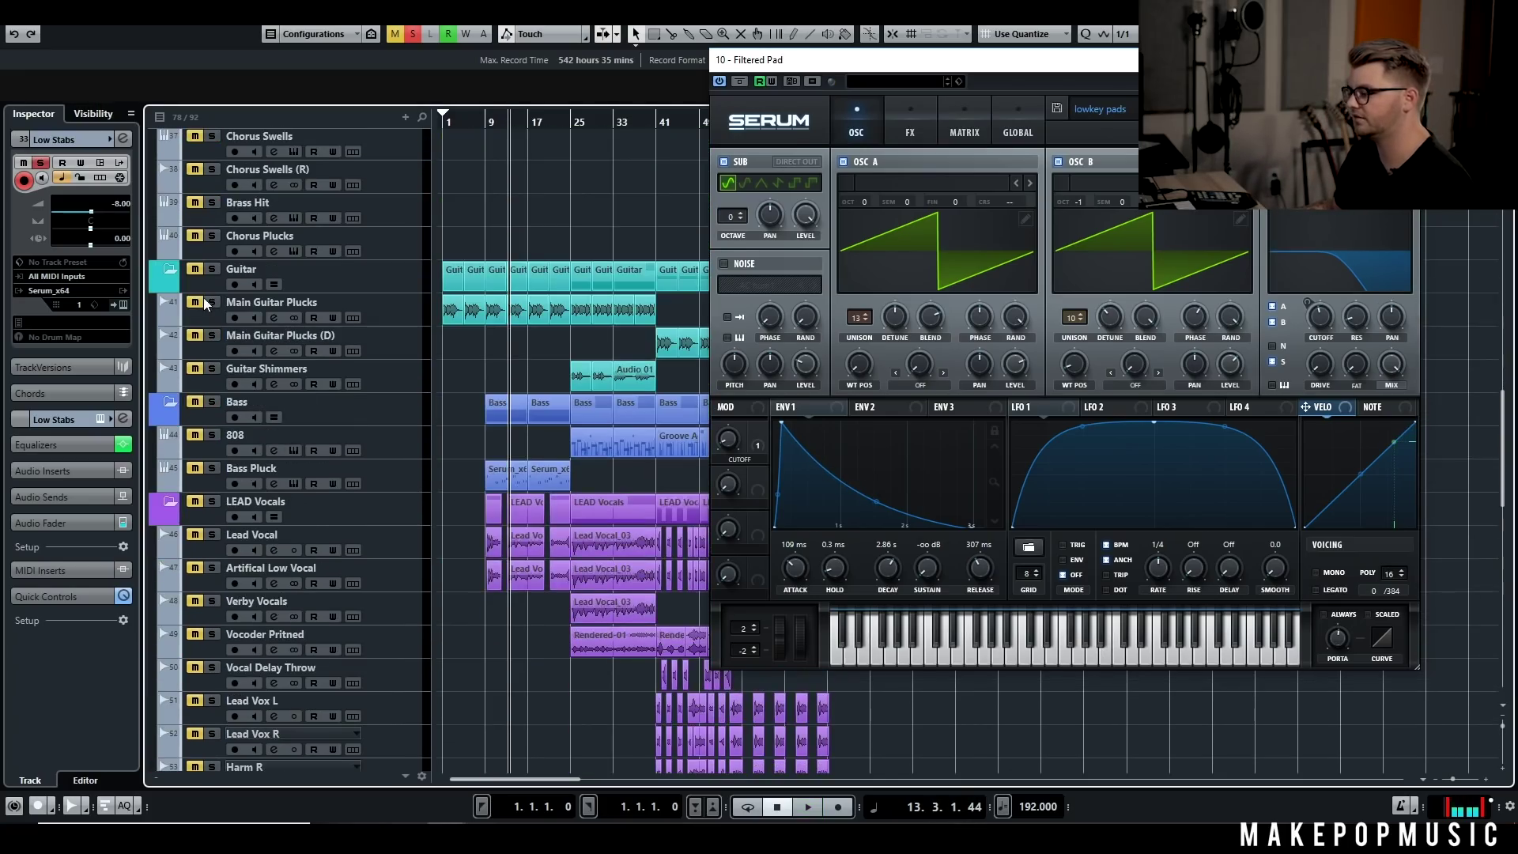
{"action": "key", "text": "space"}
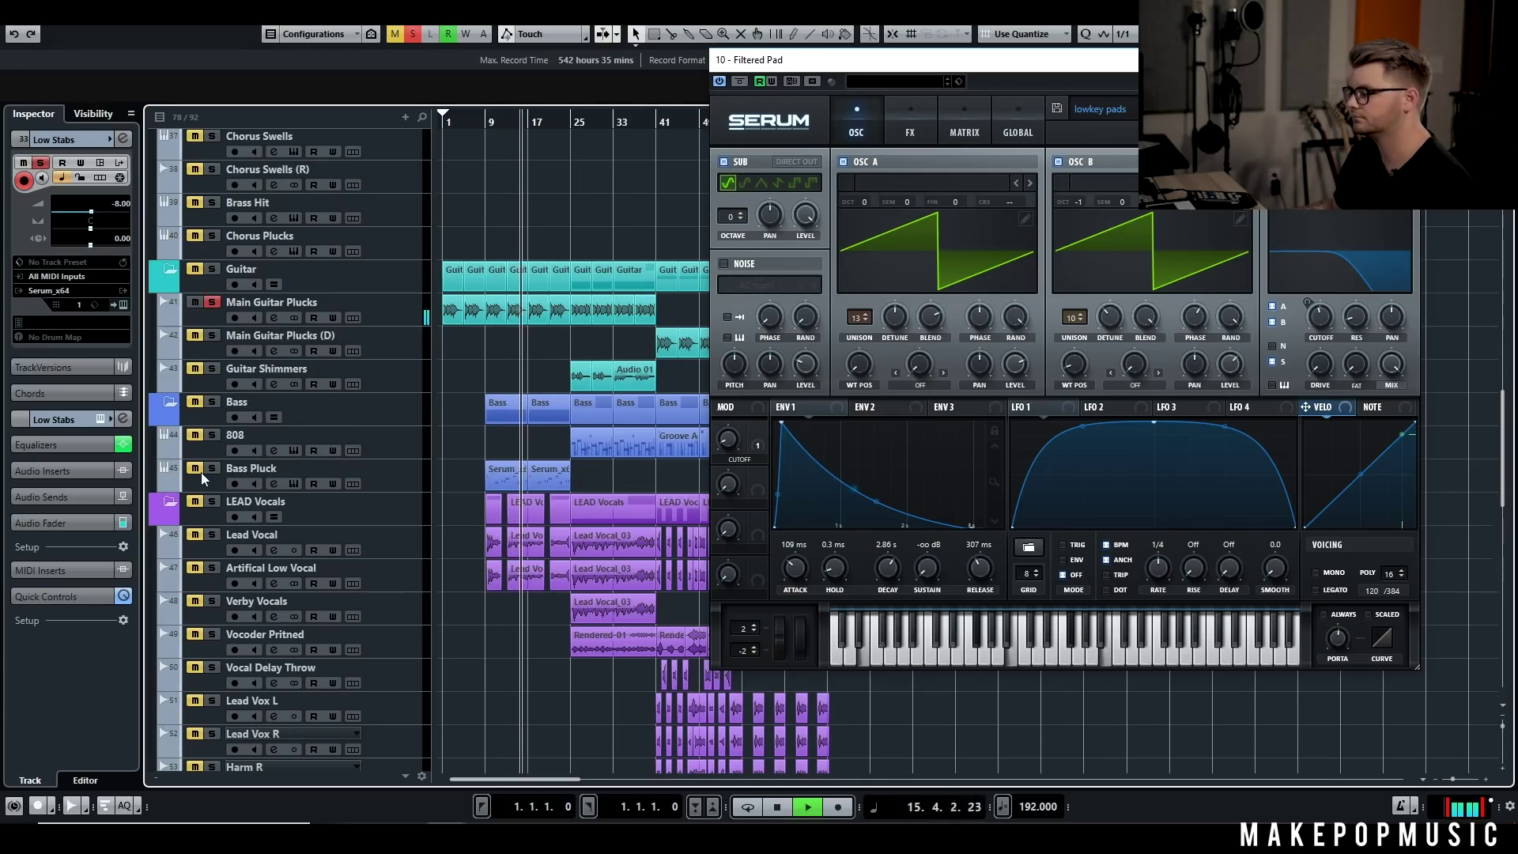
{"action": "left_click", "coordinate": [396, 306]}
{"action": "key", "text": "space"}
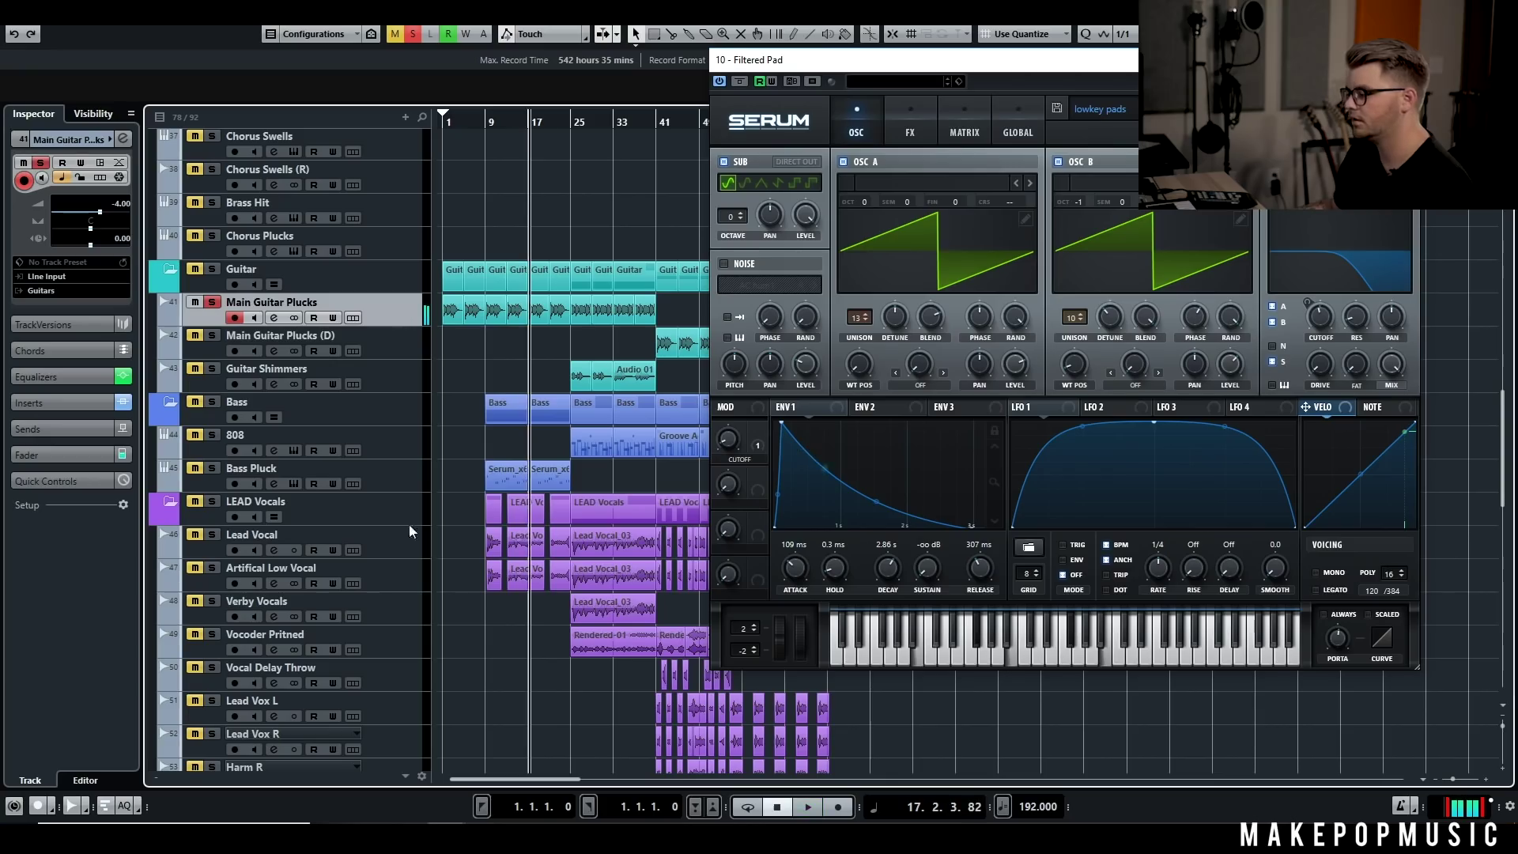
Step: Also solo Bass Pluck, play it with its Serum patch open, and look at oscillator A's wavetable in 3D
{"action": "left_click", "coordinate": [210, 484]}
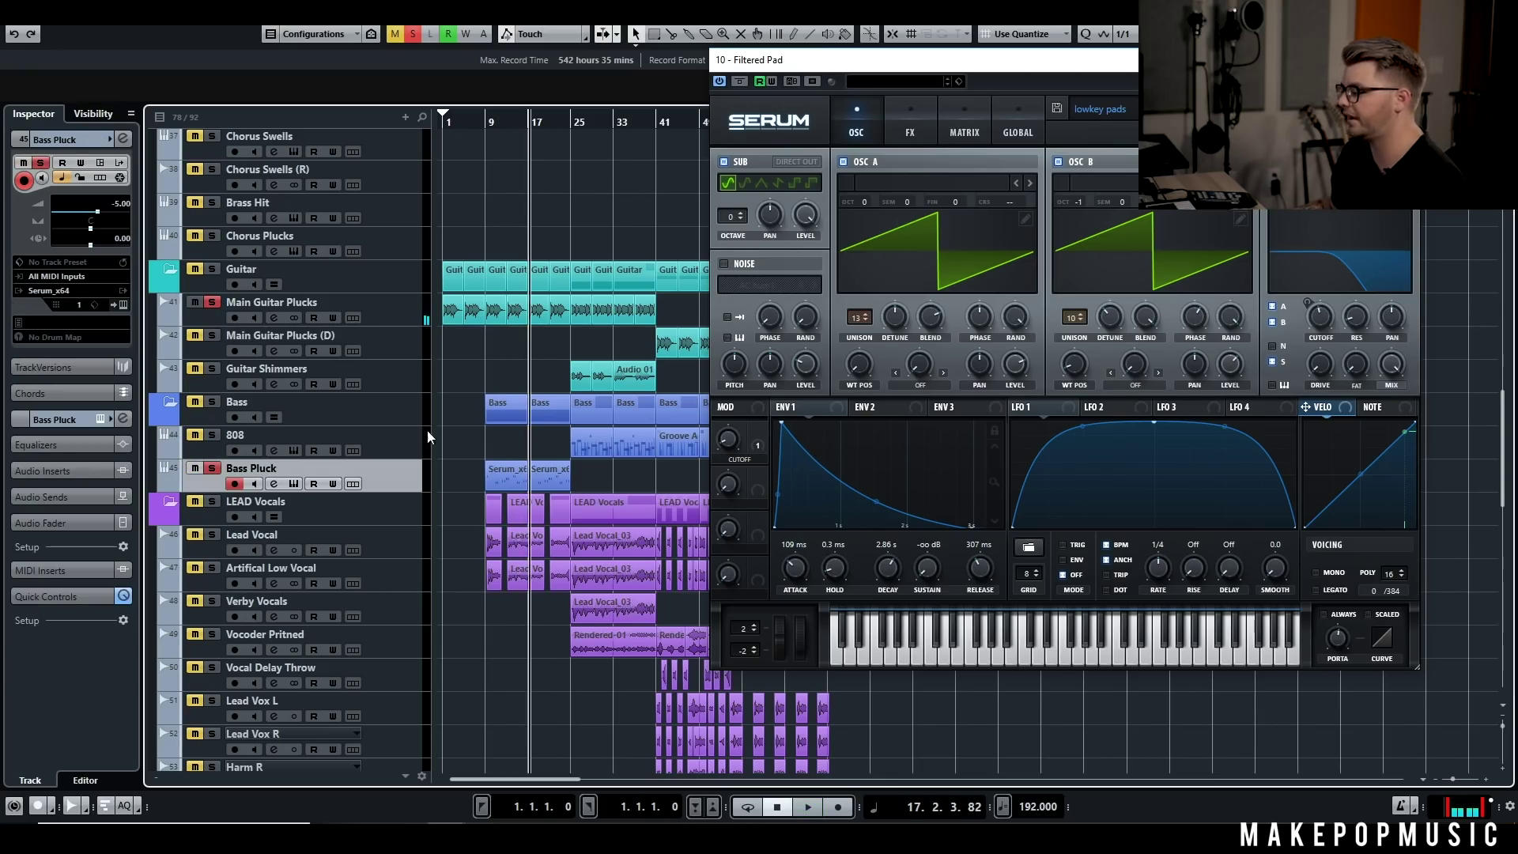
{"action": "left_click", "coordinate": [292, 483]}
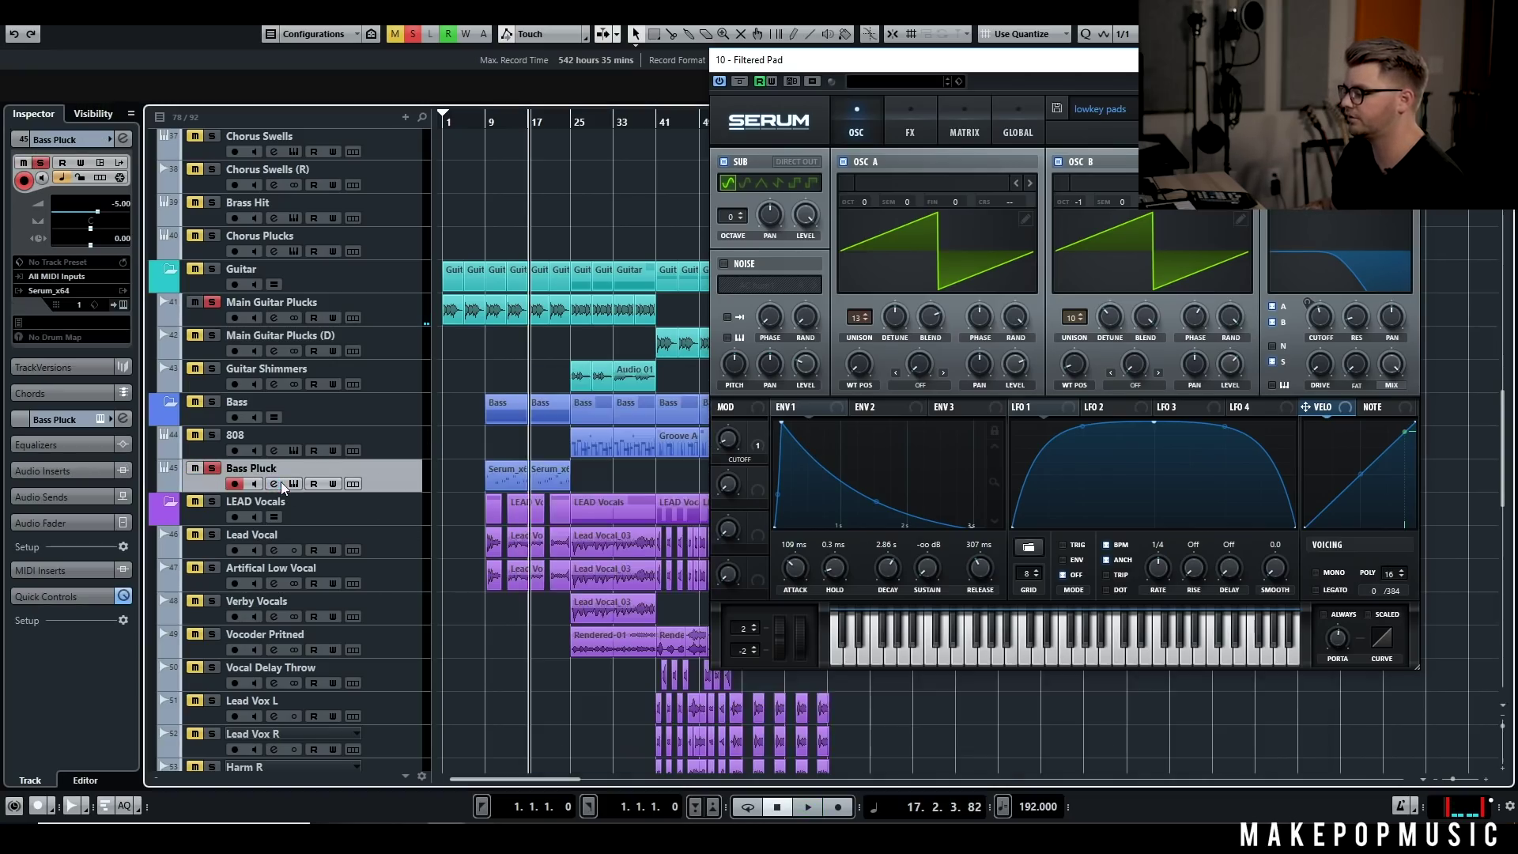
{"action": "key", "text": "space"}
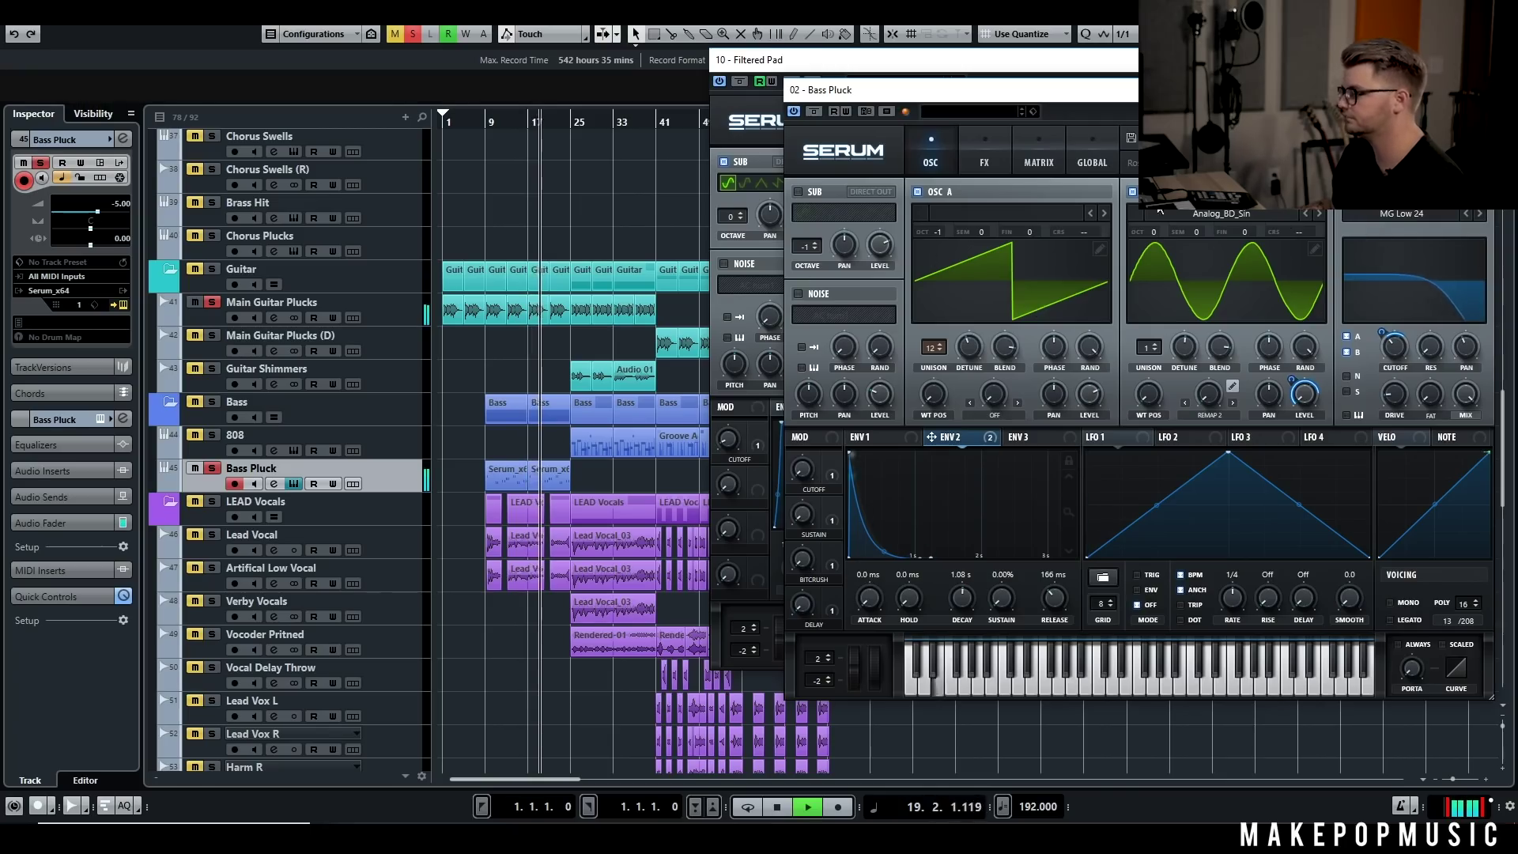
{"action": "key", "text": "space"}
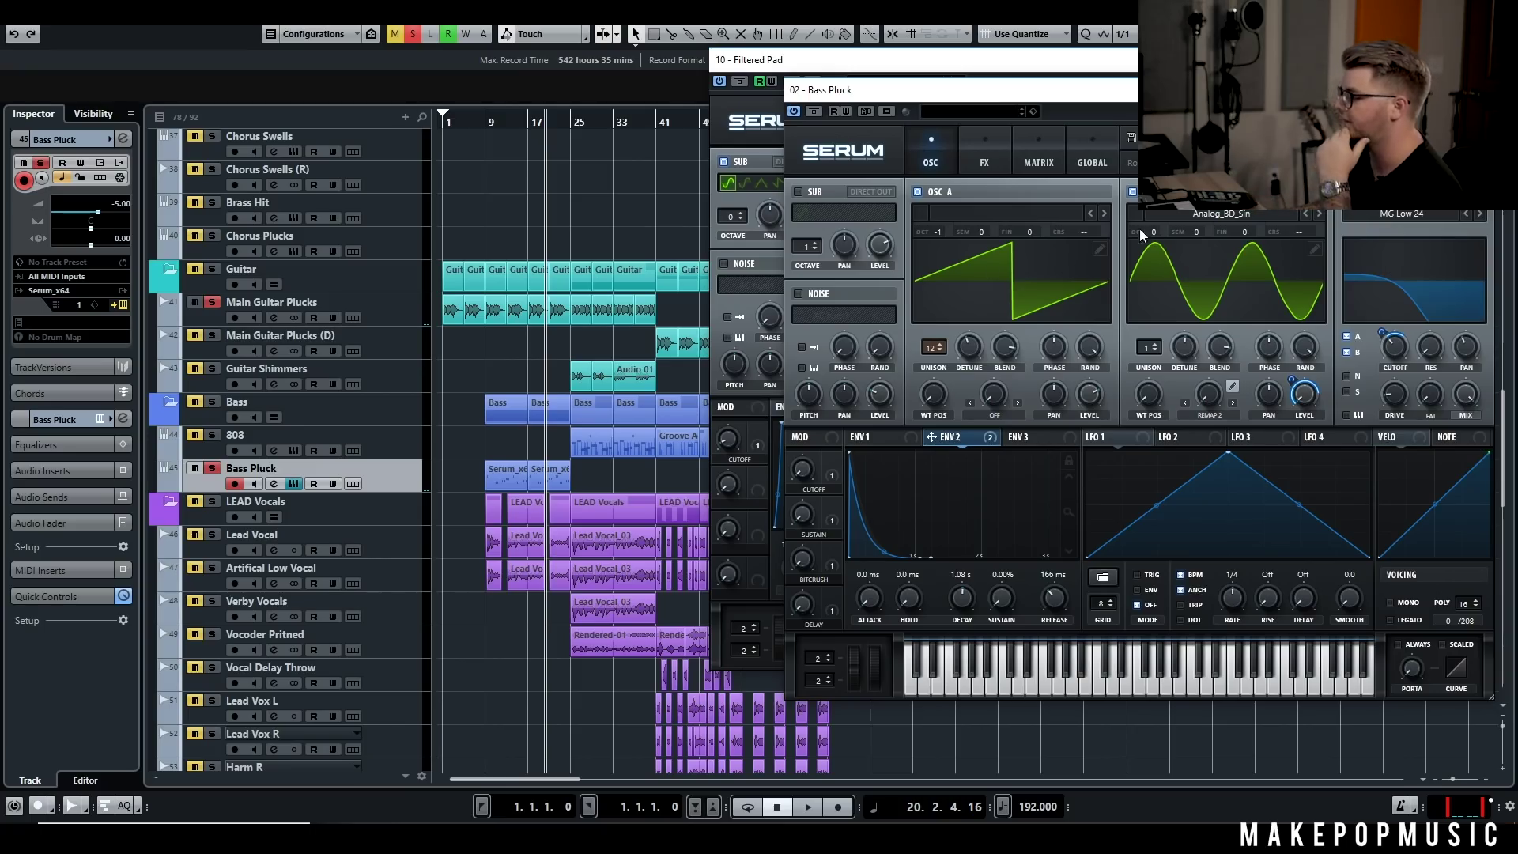
{"action": "left_click", "coordinate": [1051, 299]}
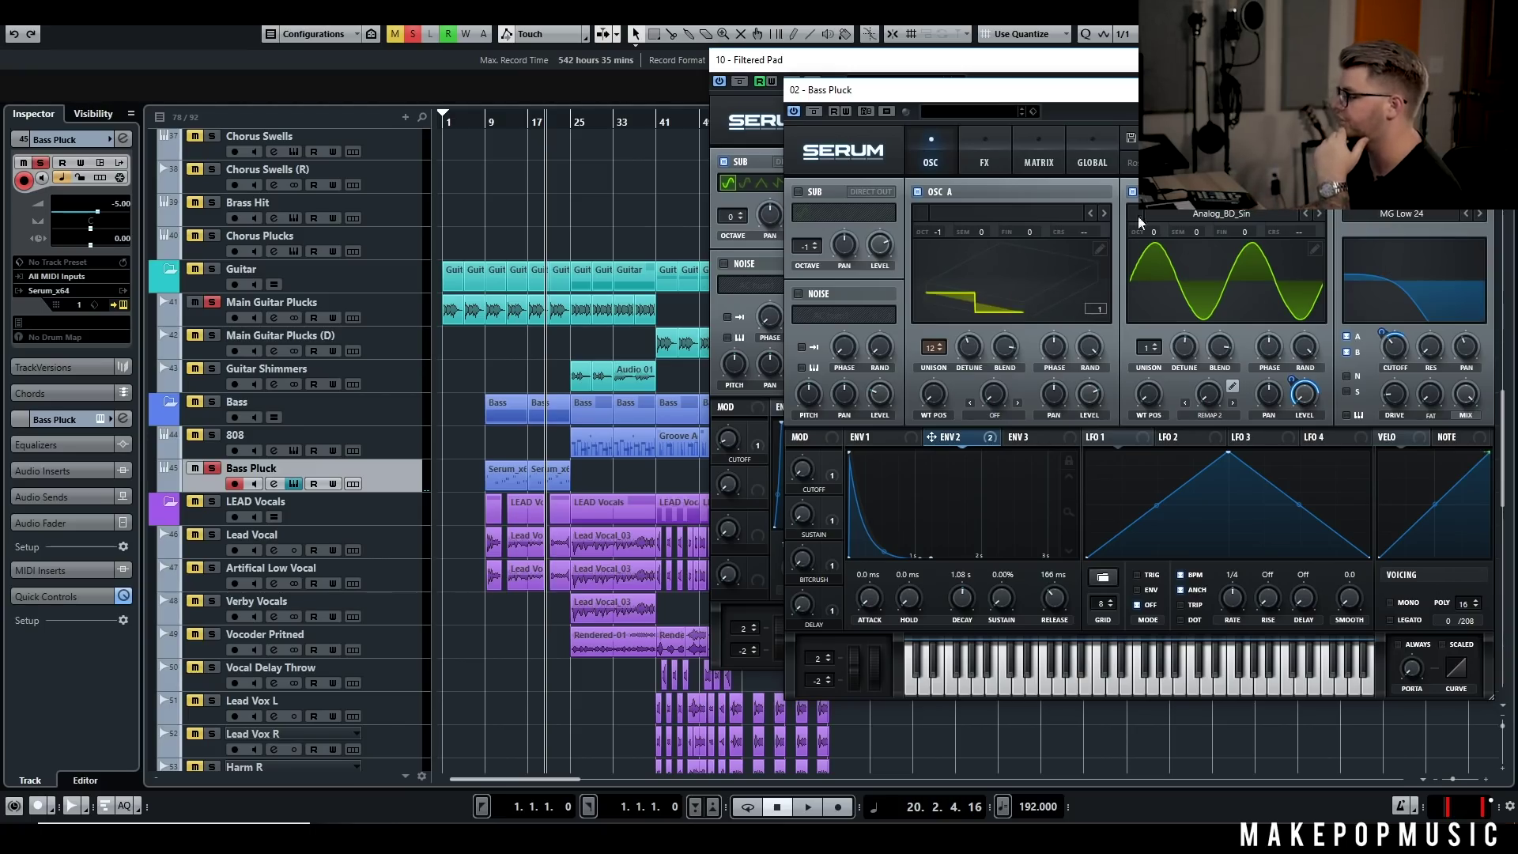
{"action": "left_click", "coordinate": [1018, 288]}
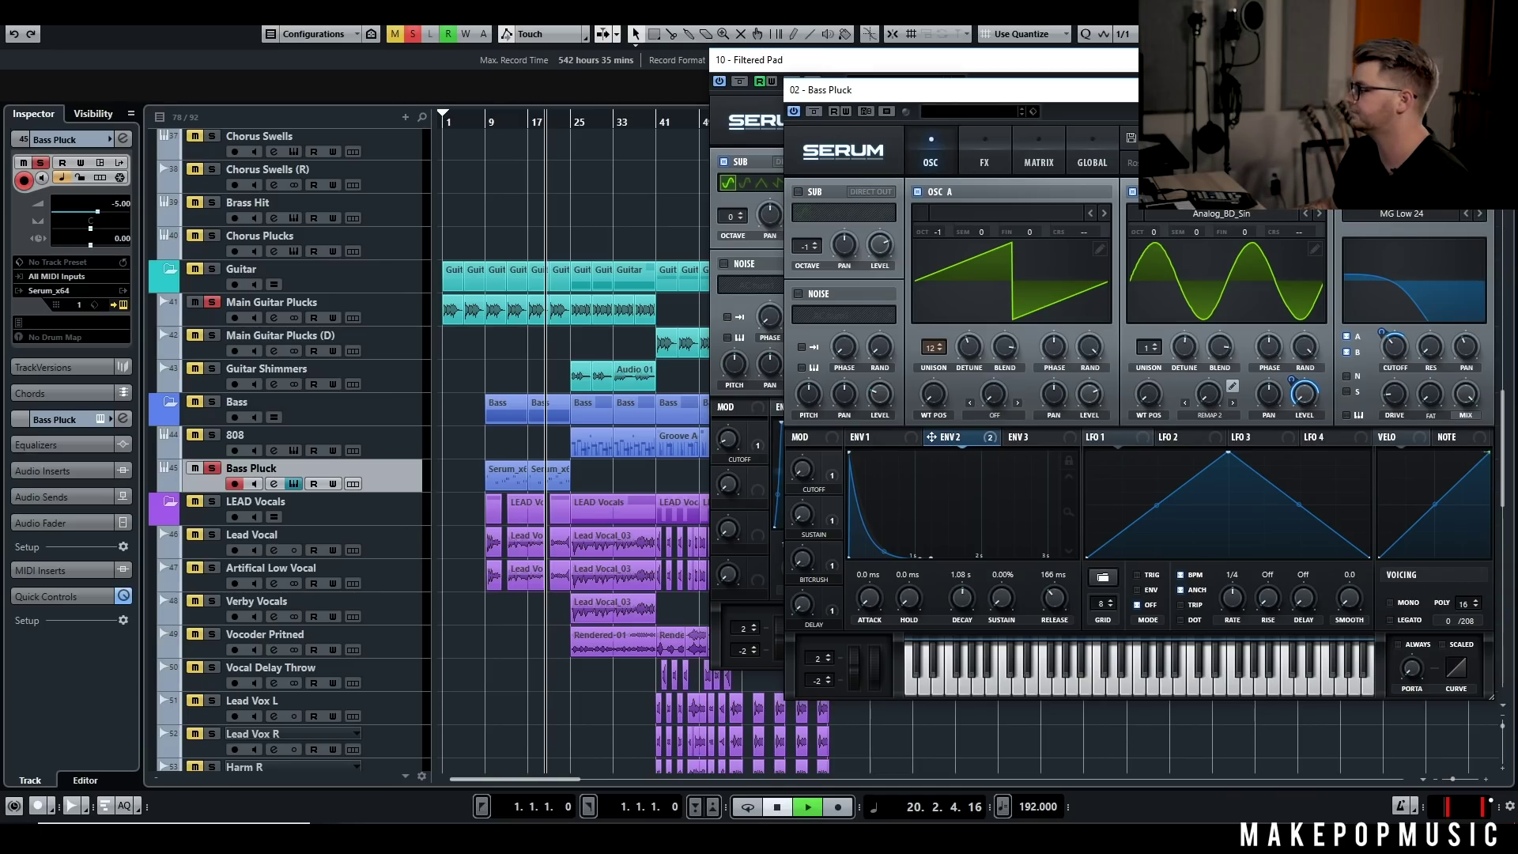
Step: Close both Serum windows, add Guitar Shimmers to the solo, and play into the section from bar 25
{"action": "left_click", "coordinate": [1477, 90]}
{"action": "left_click", "coordinate": [1402, 60]}
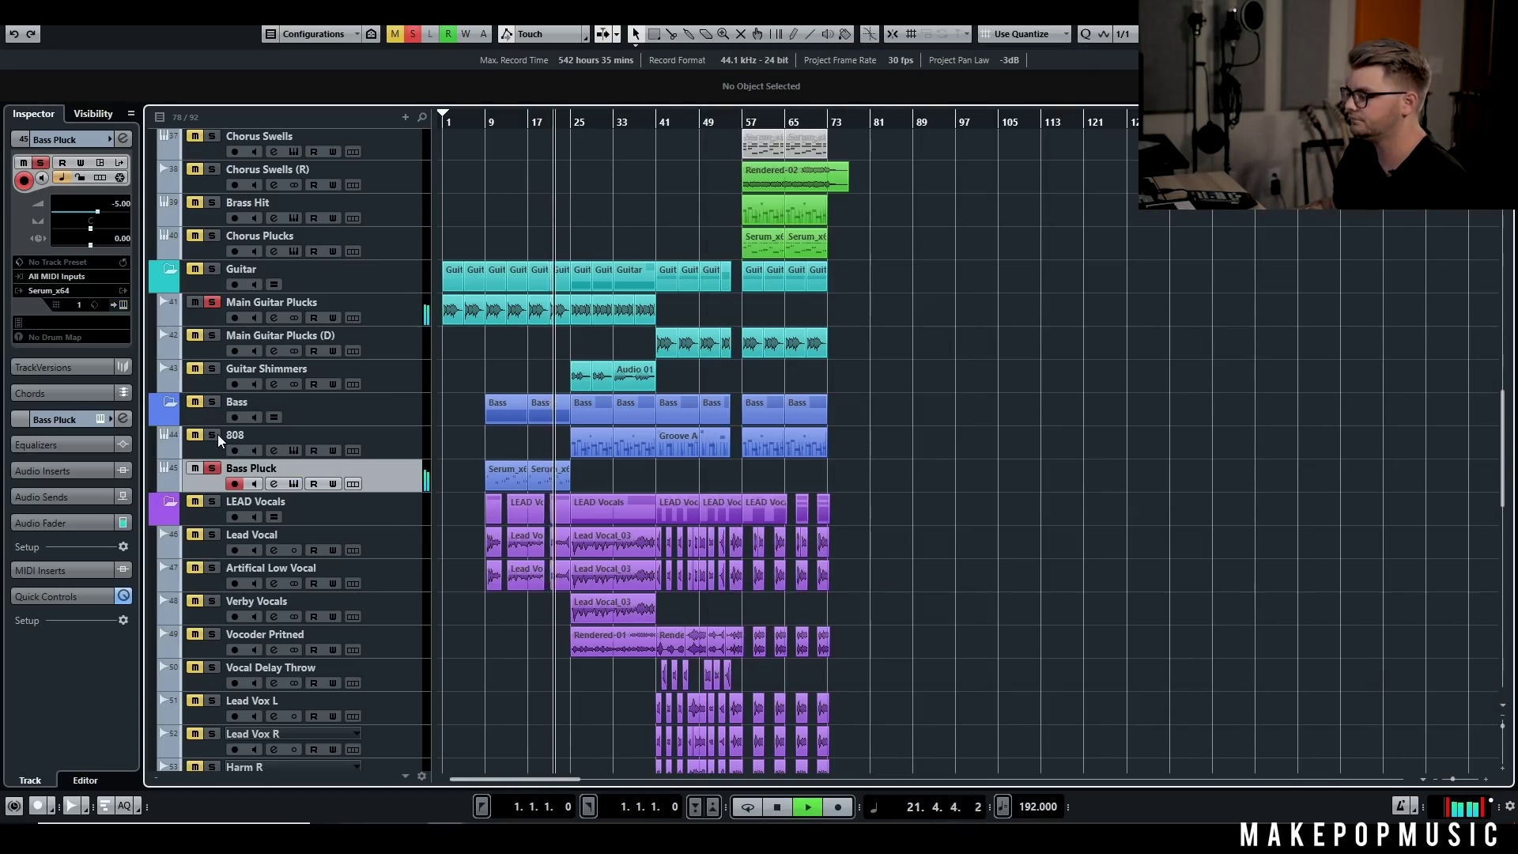
{"action": "scroll", "coordinate": [273, 443], "scroll_direction": "up", "scroll_amount": 3}
{"action": "key", "text": "space"}
{"action": "left_click", "coordinate": [212, 499]}
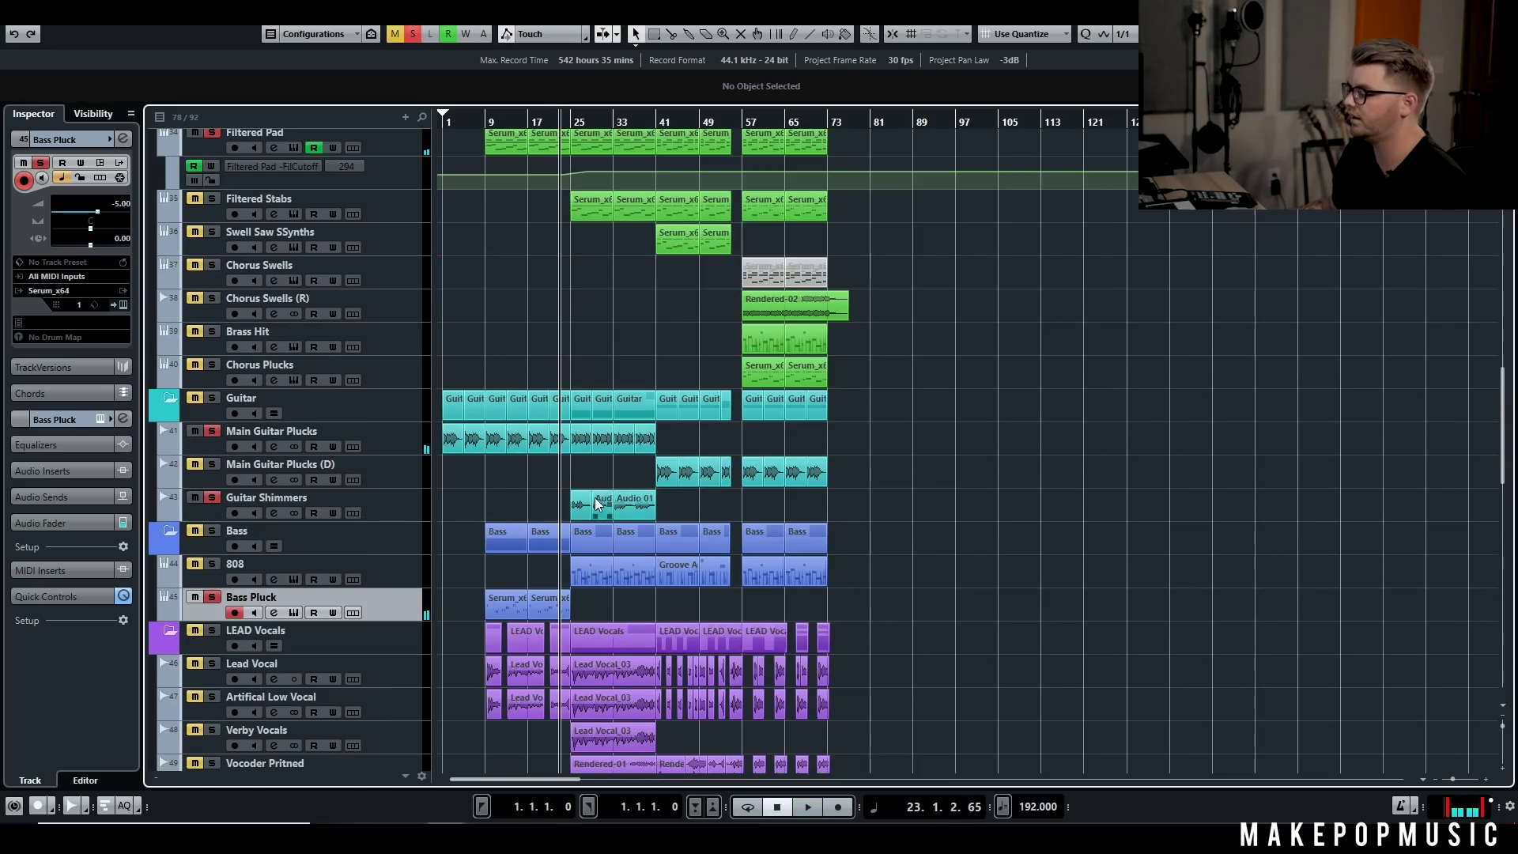
{"action": "key", "text": "space"}
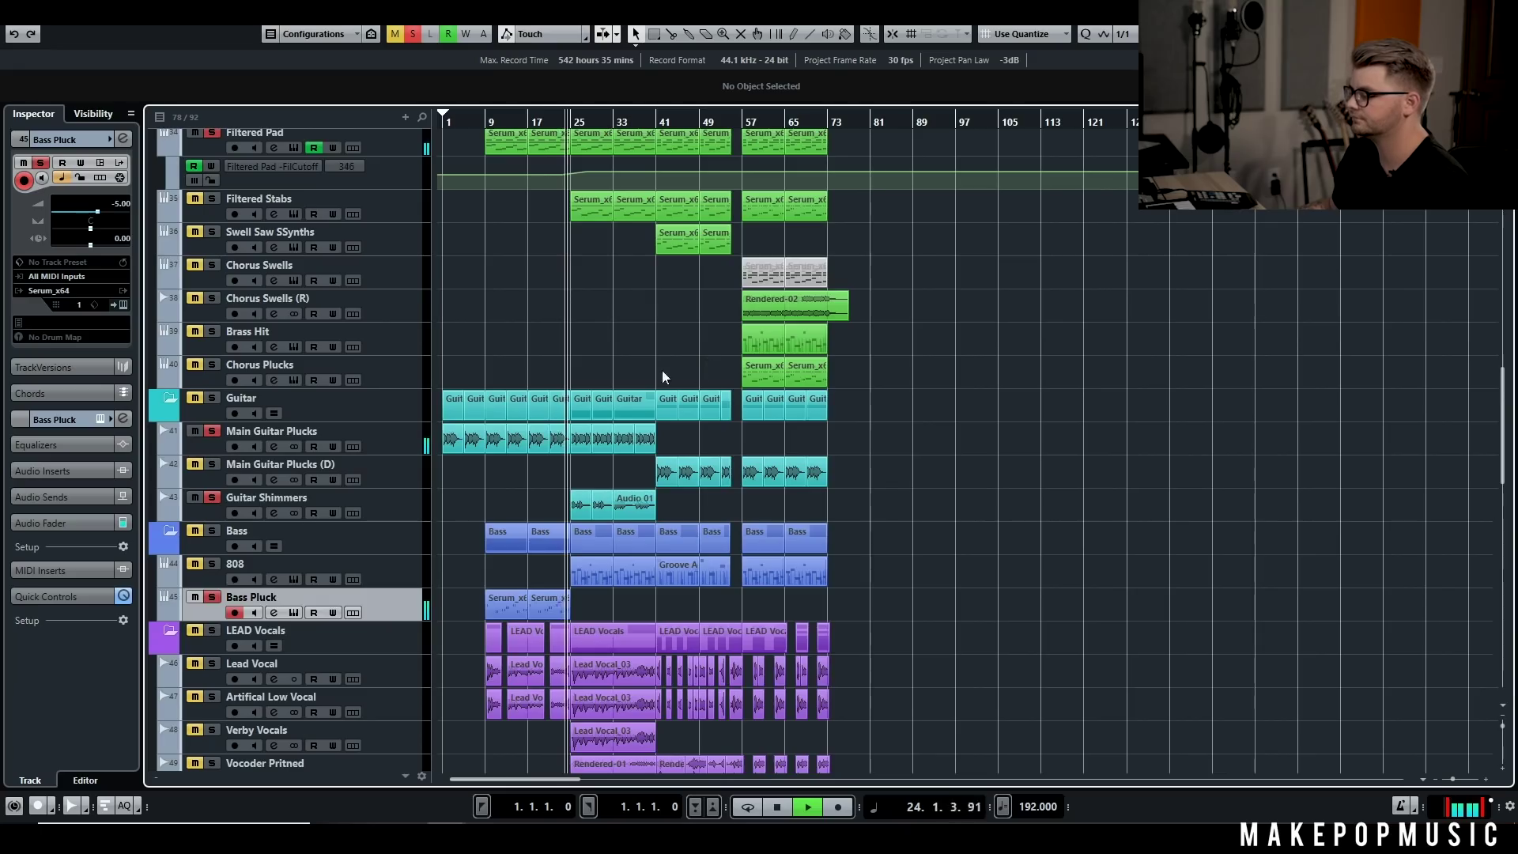
{"action": "scroll", "coordinate": [632, 411], "scroll_direction": "up", "scroll_amount": 5}
{"action": "scroll", "coordinate": [618, 449], "scroll_direction": "down", "scroll_amount": 3}
{"action": "scroll", "coordinate": [638, 459], "scroll_direction": "down", "scroll_amount": 3}
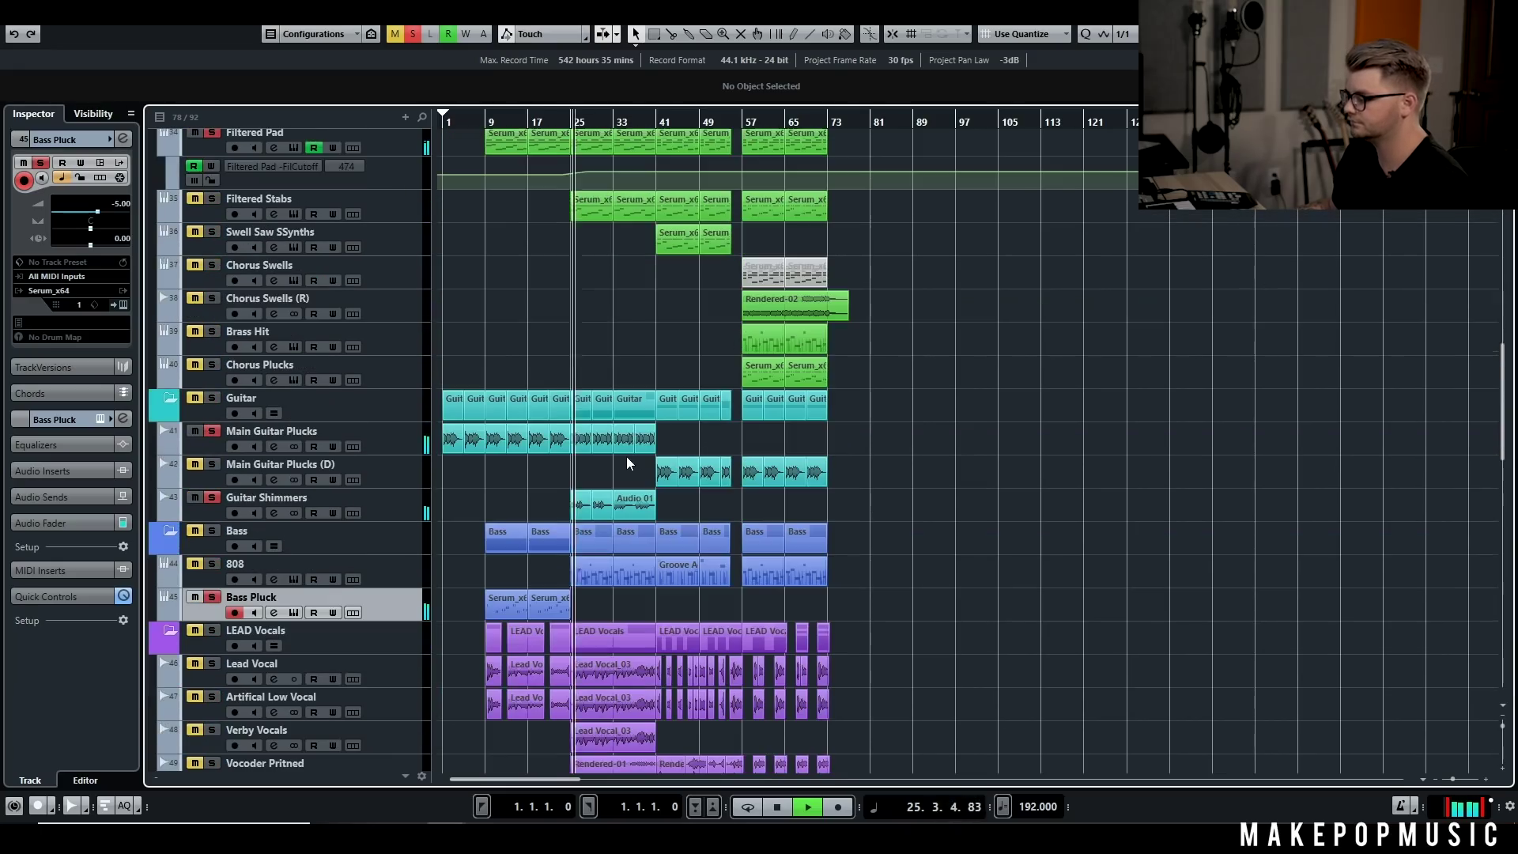
{"action": "key", "text": "space"}
Step: Also solo the Snaps, Kick and Clap - The Gang drum tracks and play them with the other layers
{"action": "scroll", "coordinate": [213, 564], "scroll_direction": "up", "scroll_amount": 15}
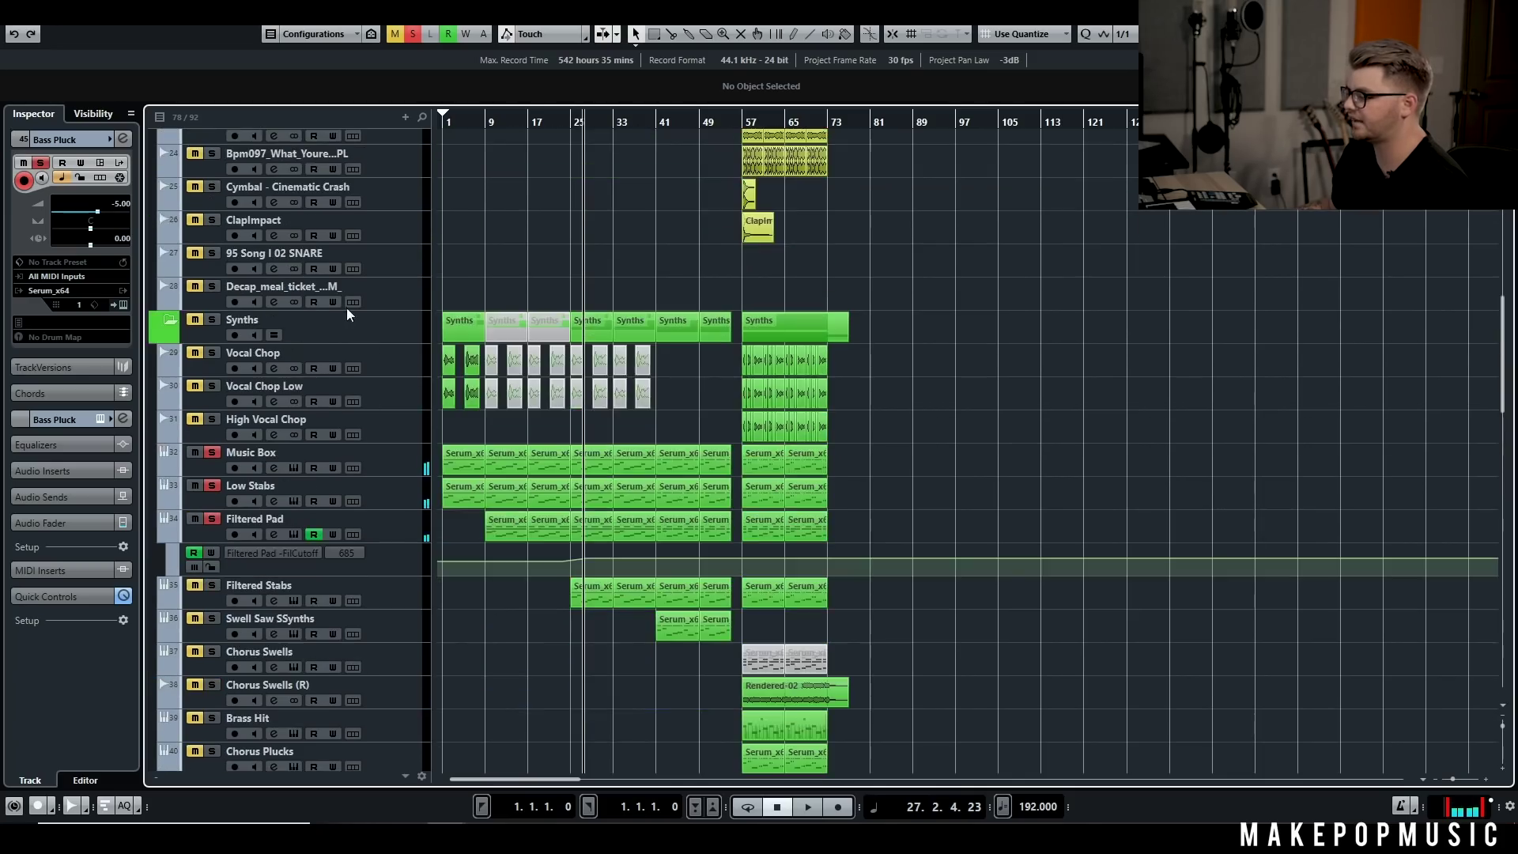
{"action": "left_click", "coordinate": [220, 211]}
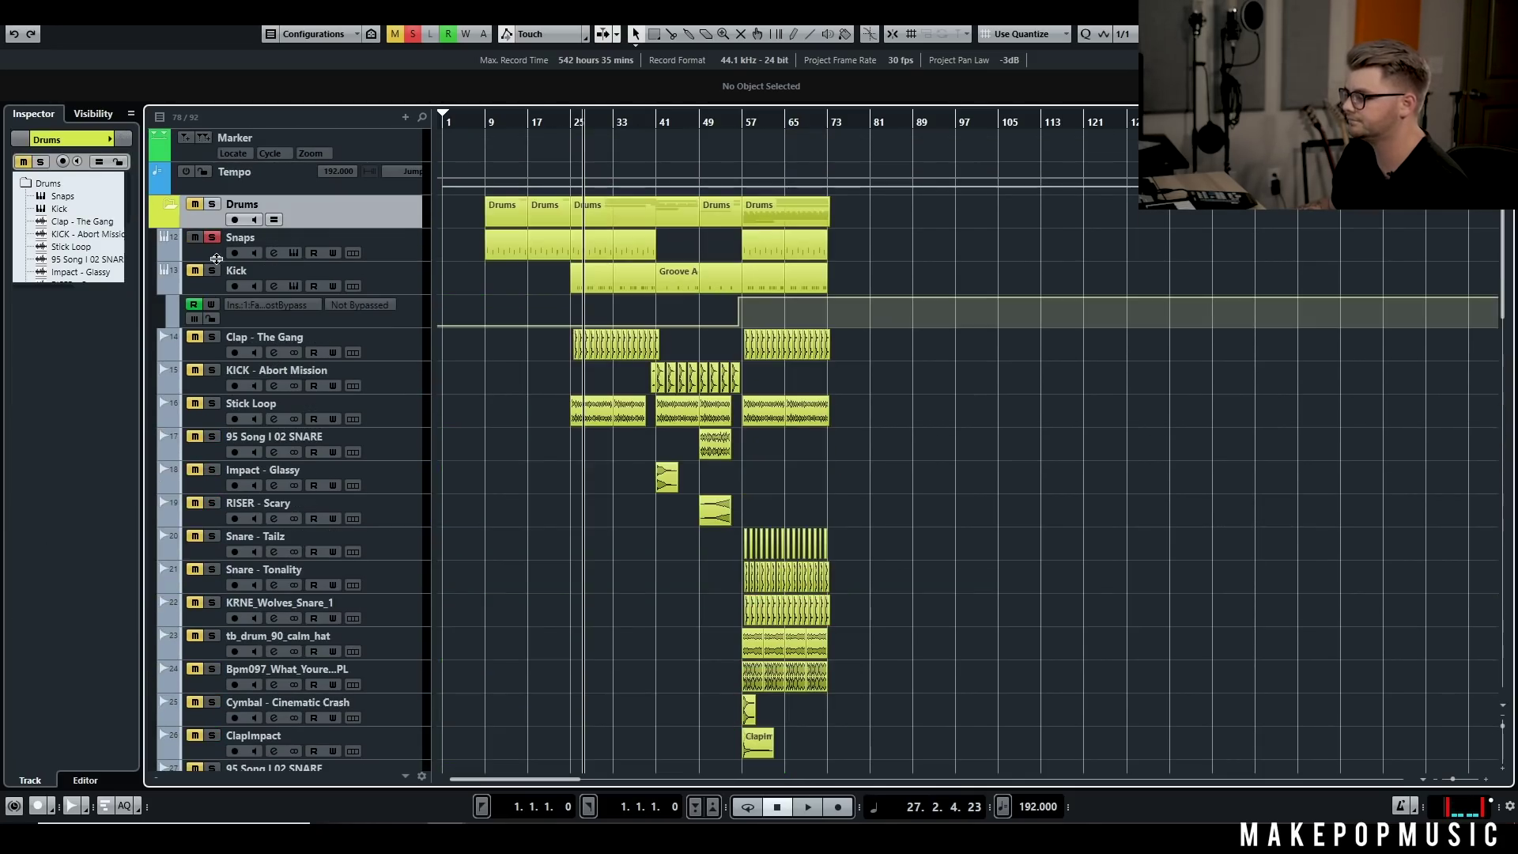
{"action": "key", "text": "space"}
{"action": "left_click", "coordinate": [212, 270]}
{"action": "left_click", "coordinate": [213, 337]}
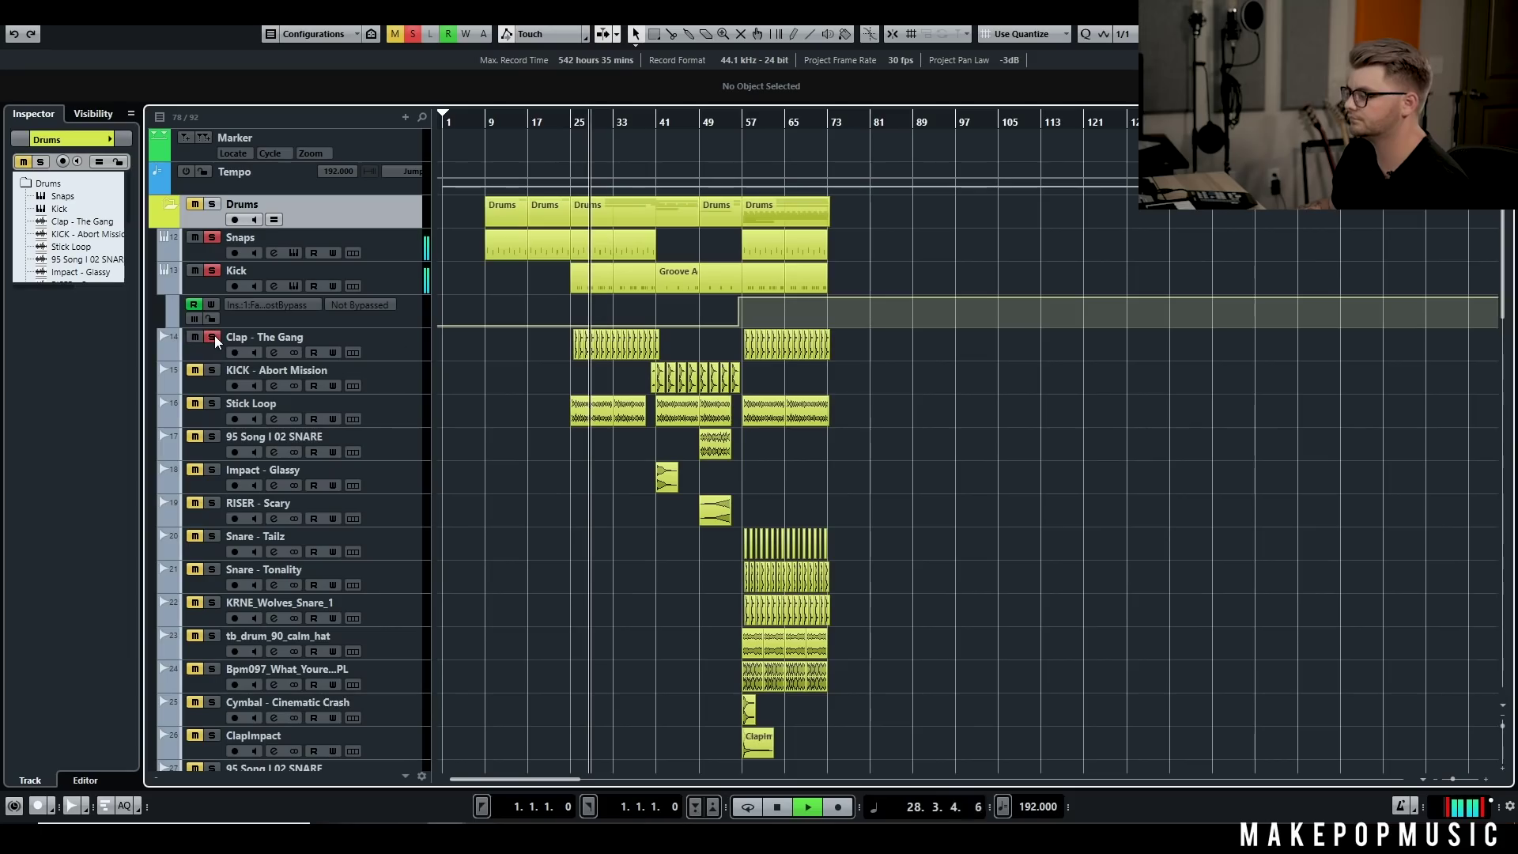
{"action": "key", "text": "space"}
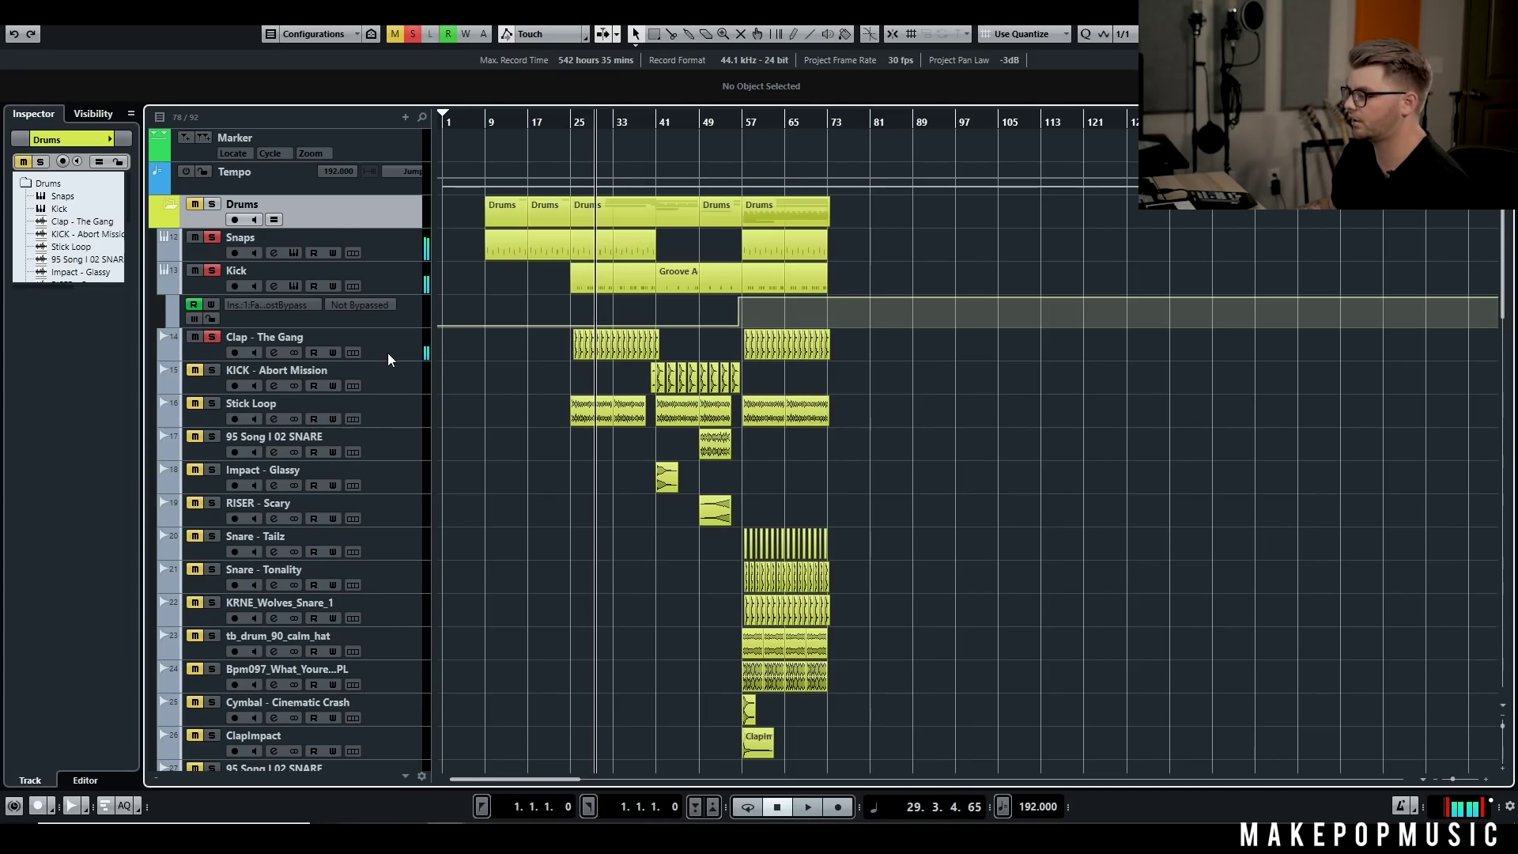
Step: Clear all solos, then solo Filtered Stabs and play it with its Serum instrument open
{"action": "scroll", "coordinate": [474, 375], "scroll_direction": "down", "scroll_amount": 3}
{"action": "scroll", "coordinate": [490, 340], "scroll_direction": "up", "scroll_amount": 2}
{"action": "left_click", "coordinate": [412, 34]}
{"action": "scroll", "coordinate": [364, 309], "scroll_direction": "down", "scroll_amount": 2}
{"action": "left_click", "coordinate": [361, 335]}
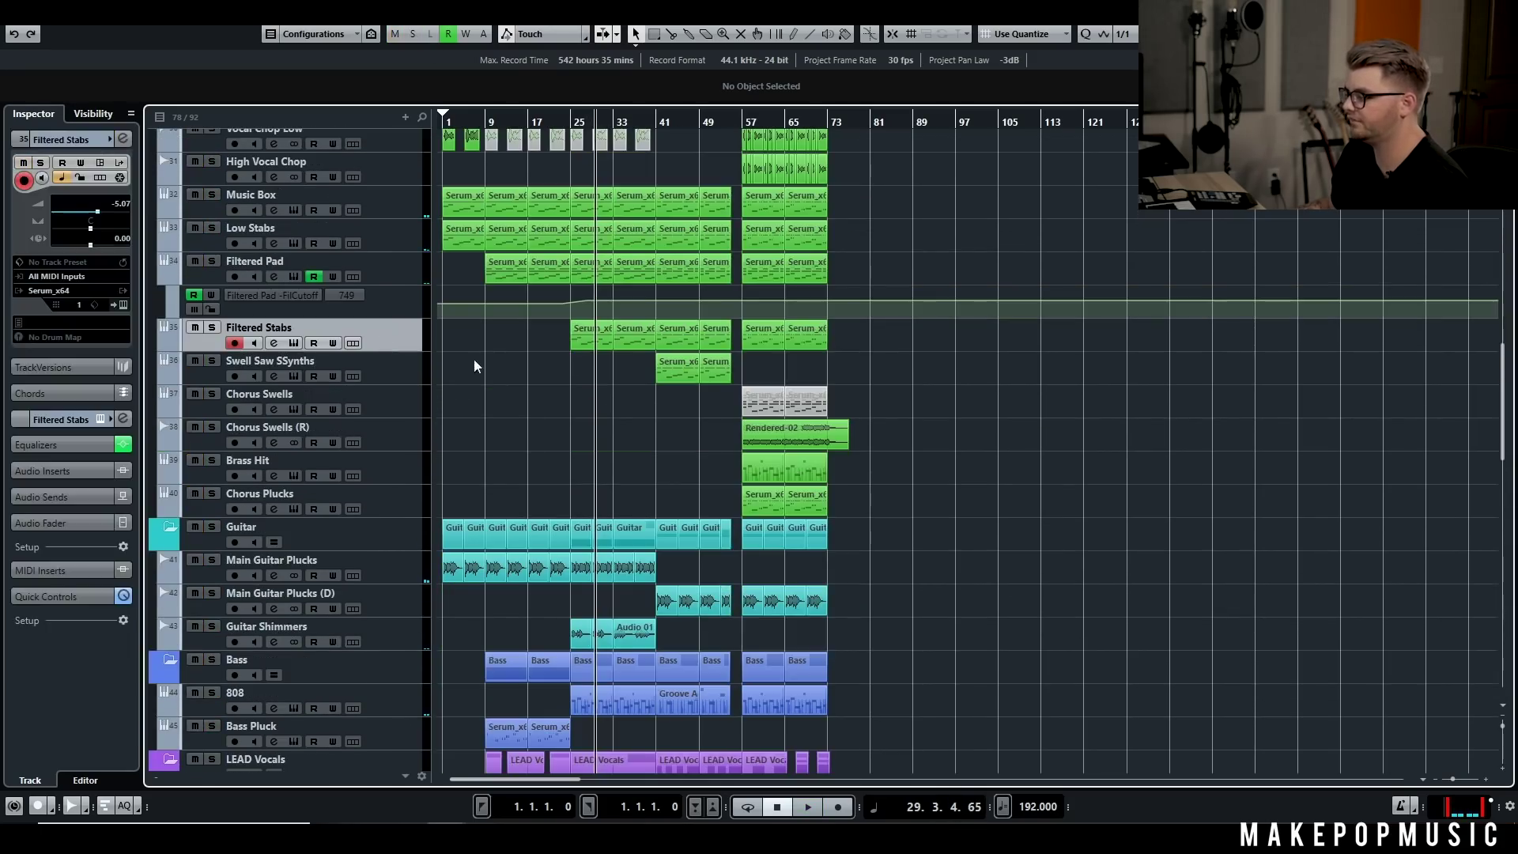
{"action": "left_click", "coordinate": [212, 327]}
{"action": "left_click", "coordinate": [294, 342]}
{"action": "key", "text": "space"}
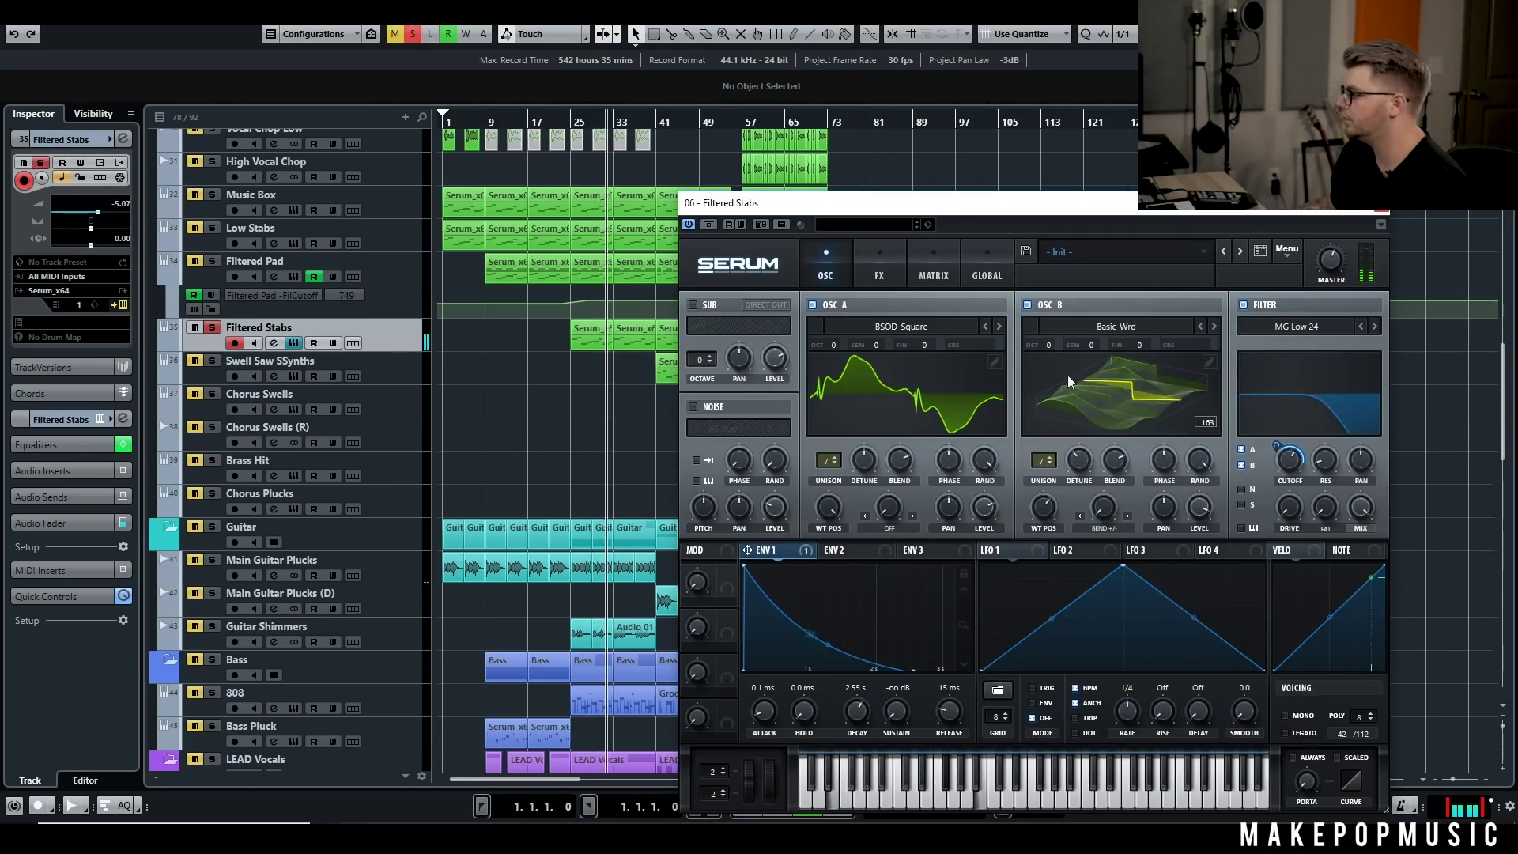
Step: Toggle the Filtered Stabs oscillator A and B wavetable displays between 3D and 2D views
{"action": "left_click", "coordinate": [942, 376]}
{"action": "left_click", "coordinate": [1118, 379]}
{"action": "left_click", "coordinate": [912, 387]}
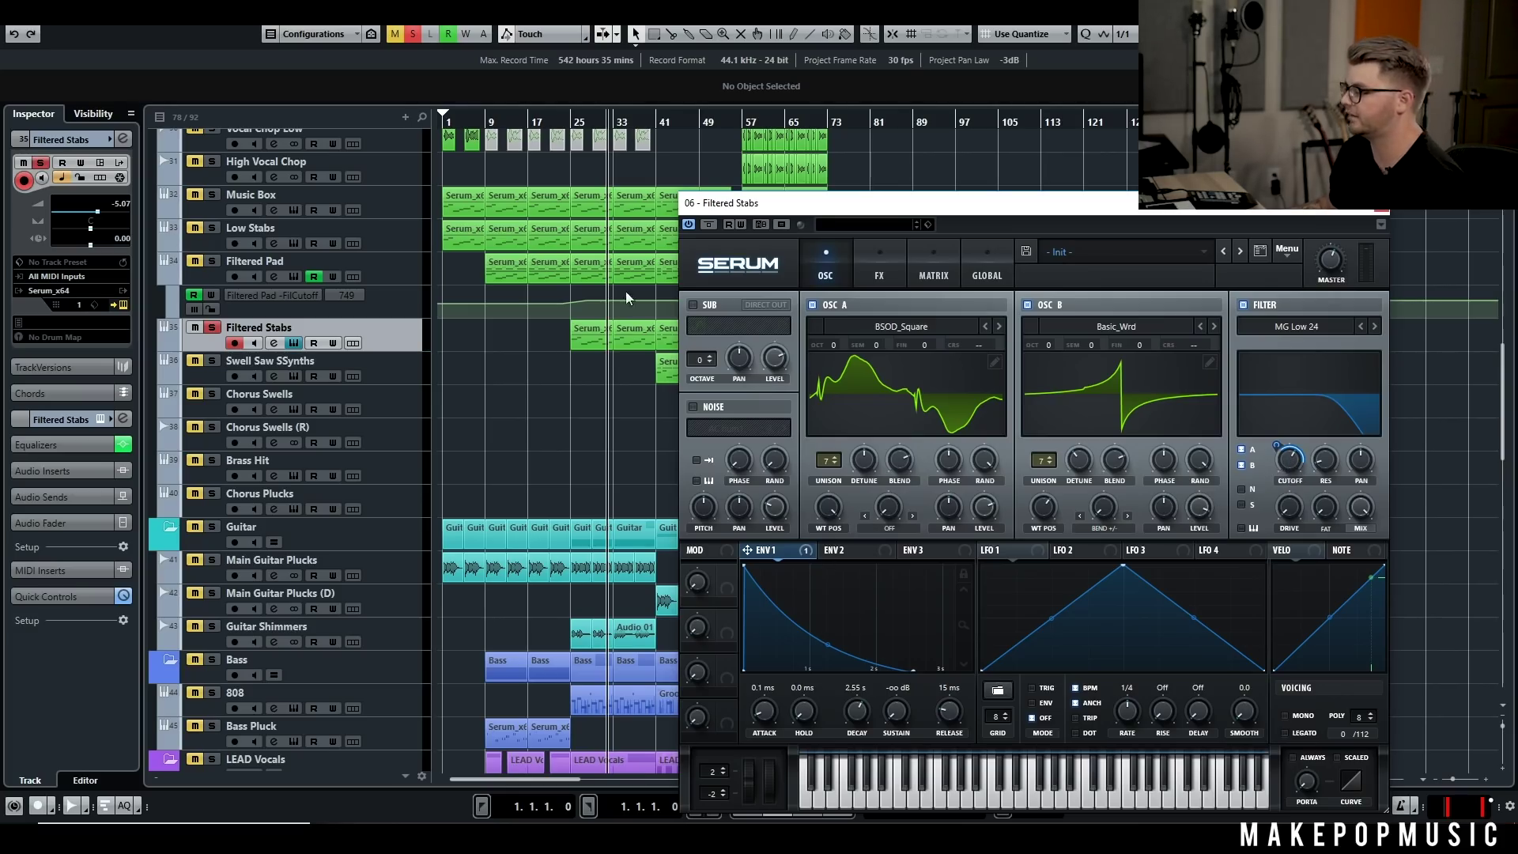
Step: Play Filtered Stabs, close its Serum window, and switch the solo to Swell Saw SSynths
{"action": "key", "text": "space"}
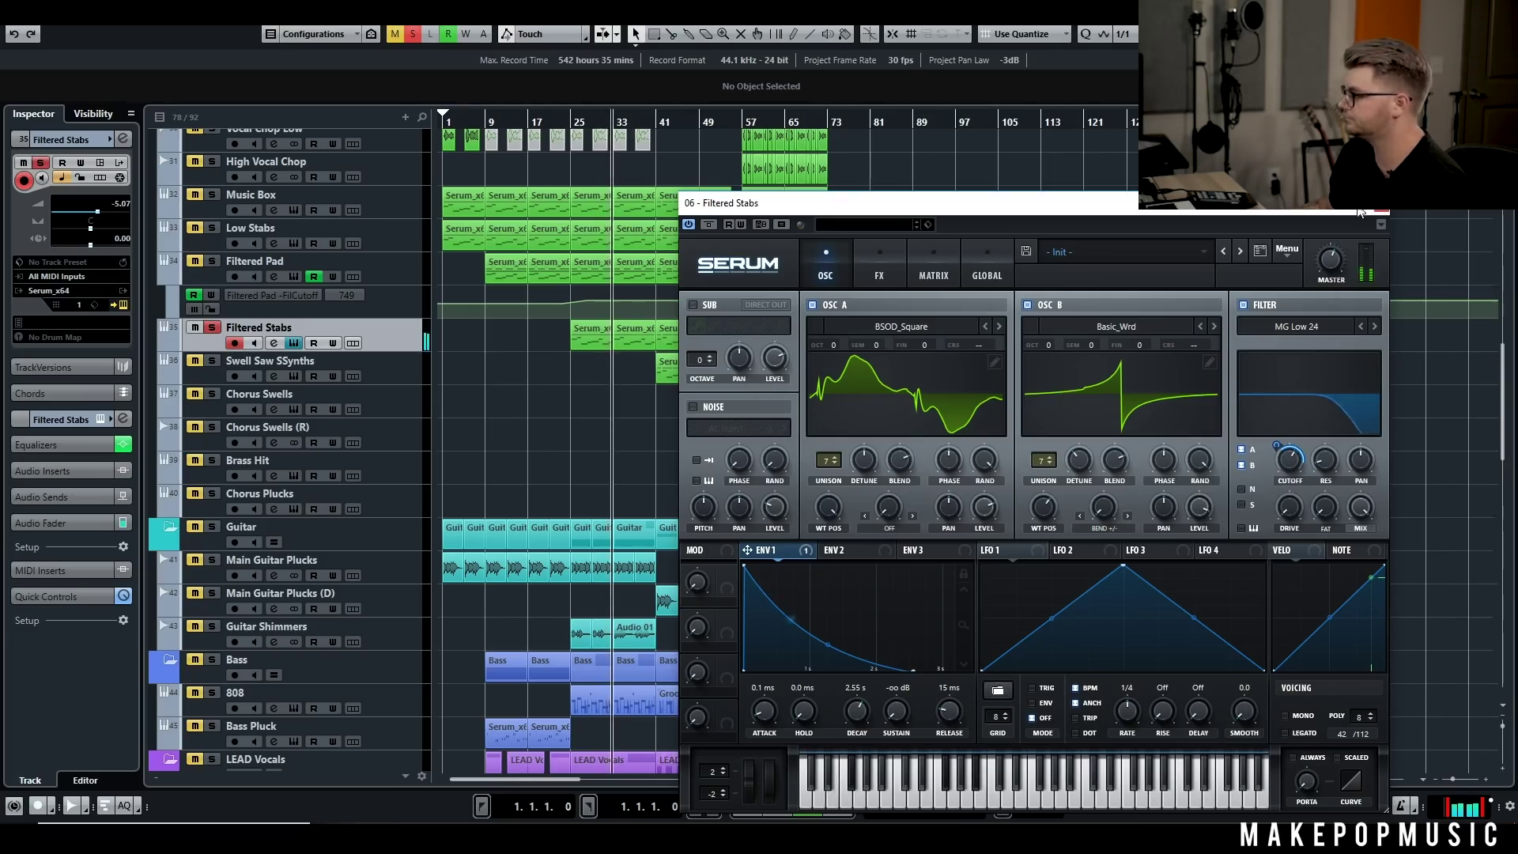
{"action": "left_click", "coordinate": [1381, 207]}
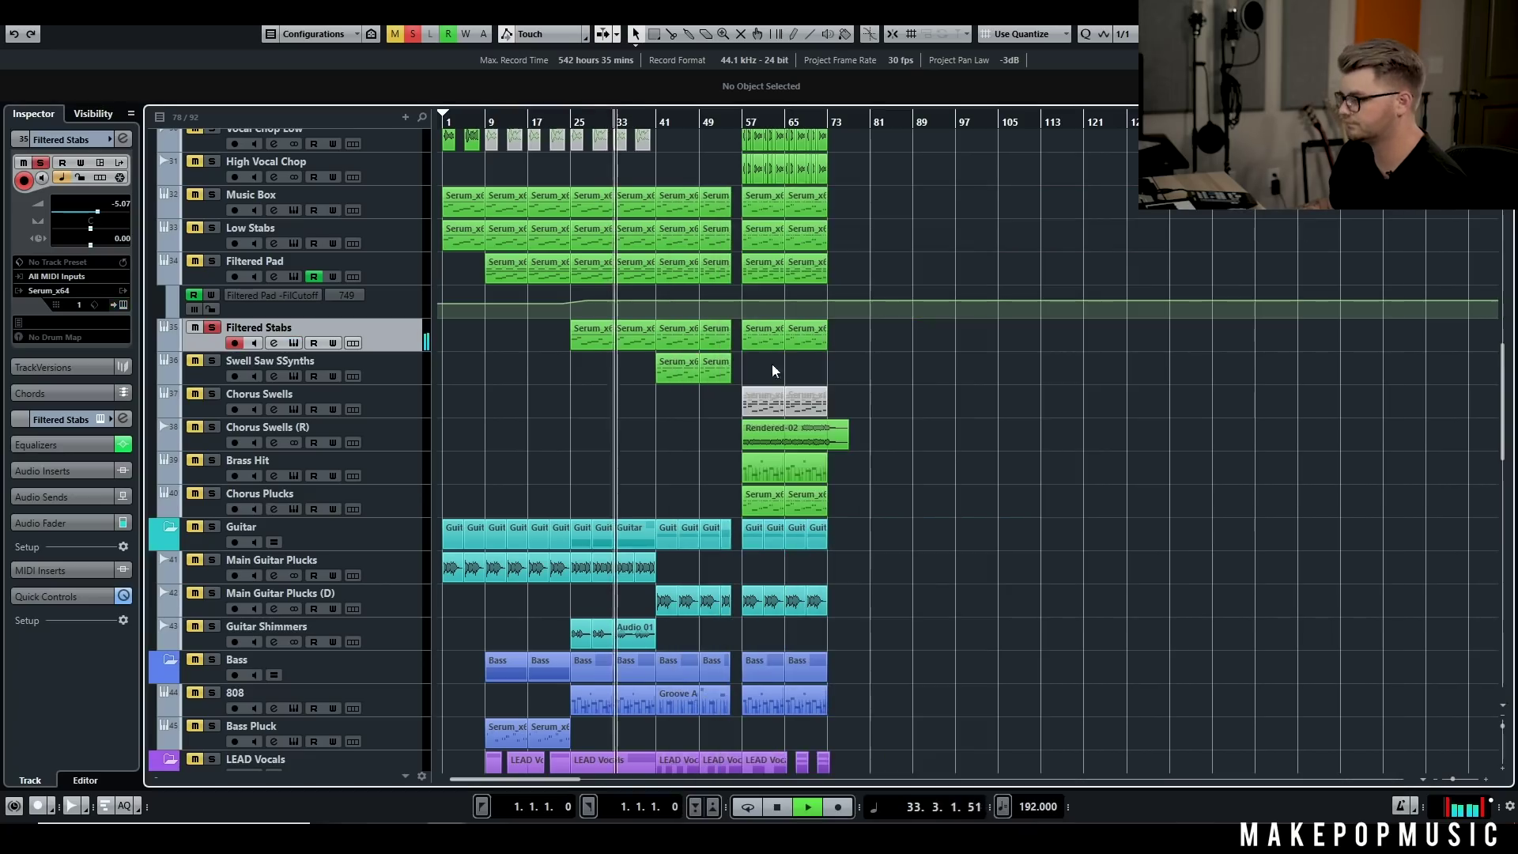
{"action": "left_click", "coordinate": [211, 327]}
{"action": "left_click", "coordinate": [215, 359]}
{"action": "key", "text": "space"}
Step: Play the soloed Swell Saw SSynths from bar 41 and open its Serum instrument
{"action": "left_click", "coordinate": [657, 121]}
{"action": "left_click", "coordinate": [411, 367]}
{"action": "scroll", "coordinate": [691, 427], "scroll_direction": "up", "scroll_amount": 5}
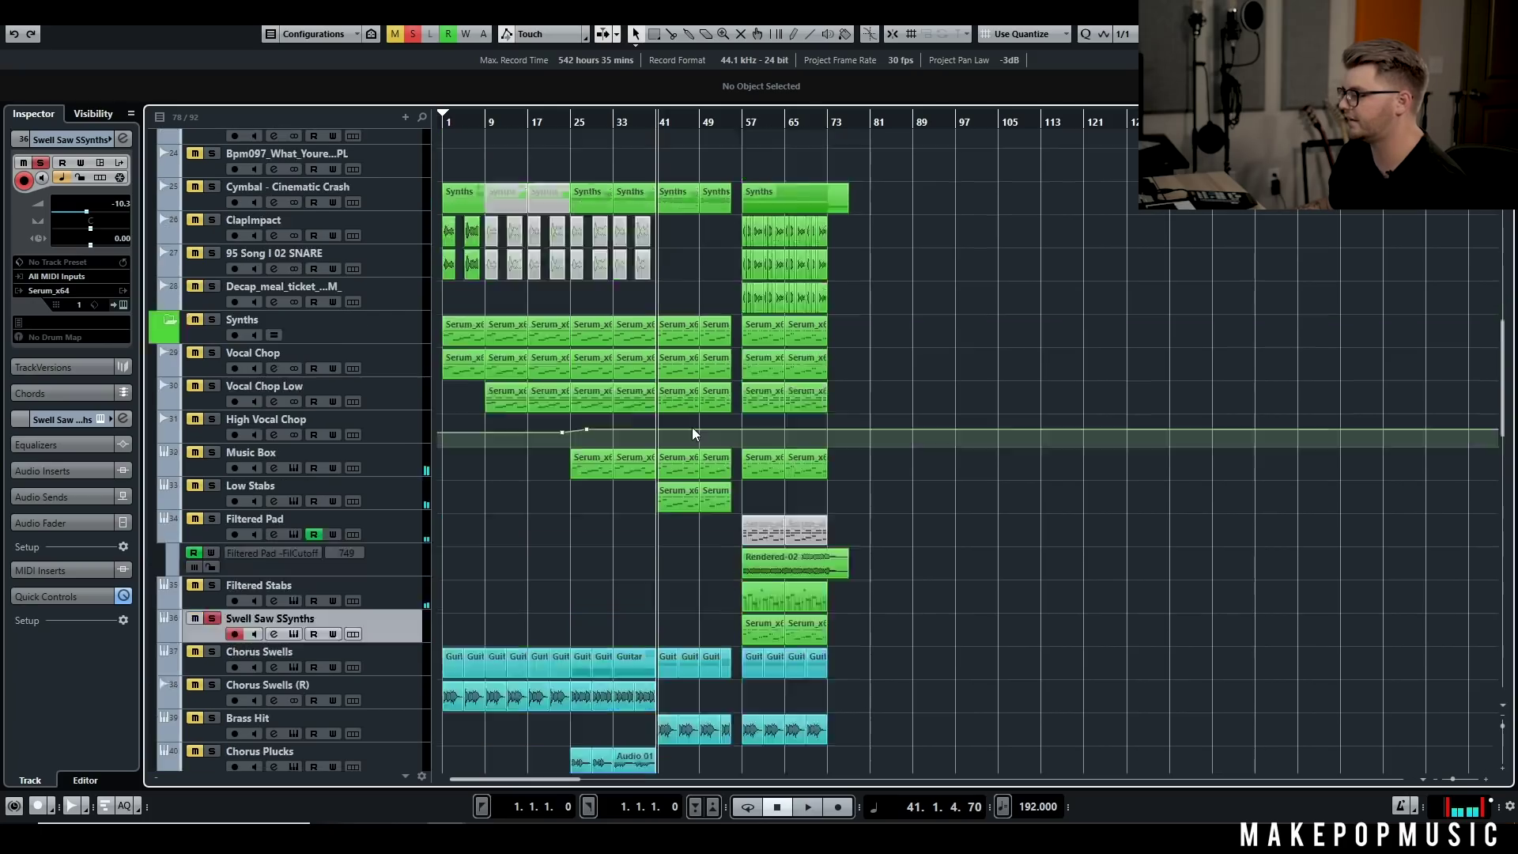
{"action": "scroll", "coordinate": [686, 447], "scroll_direction": "down", "scroll_amount": 7}
{"action": "key", "text": "space"}
{"action": "scroll", "coordinate": [716, 414], "scroll_direction": "up", "scroll_amount": 3}
{"action": "left_click", "coordinate": [293, 376]}
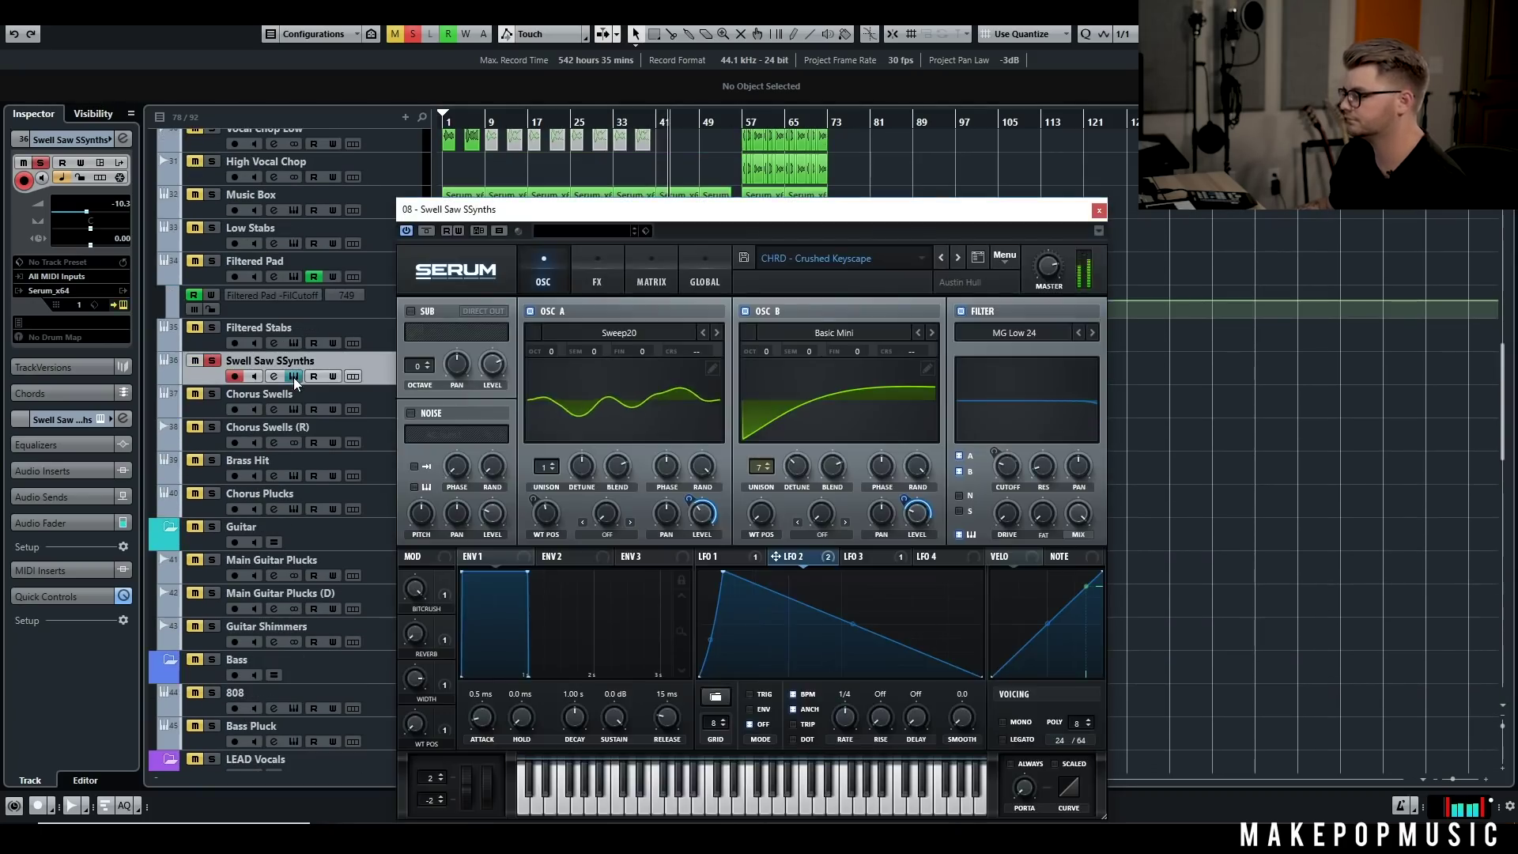
Step: Shift the LFO 2 peak slightly later in the Swell Saw SSynths patch, then close Serum and unsolo the track
{"action": "mouse_move", "coordinate": [723, 572]}
{"action": "left_mouse_down"}
{"action": "mouse_move", "coordinate": [823, 548]}
{"action": "mouse_move", "coordinate": [738, 571]}
{"action": "left_mouse_up"}
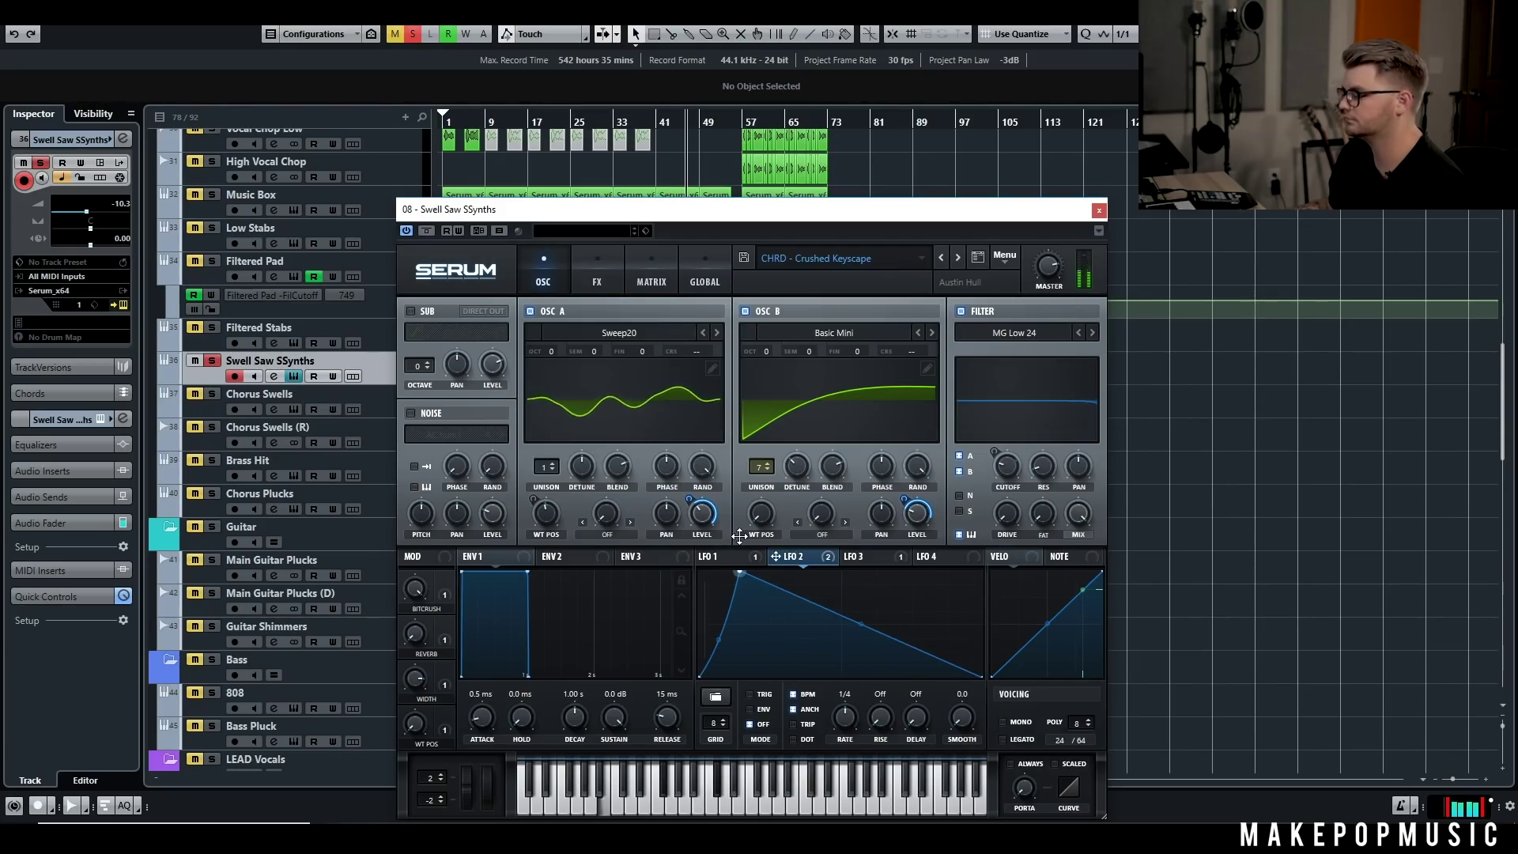
{"action": "left_click", "coordinate": [1099, 210]}
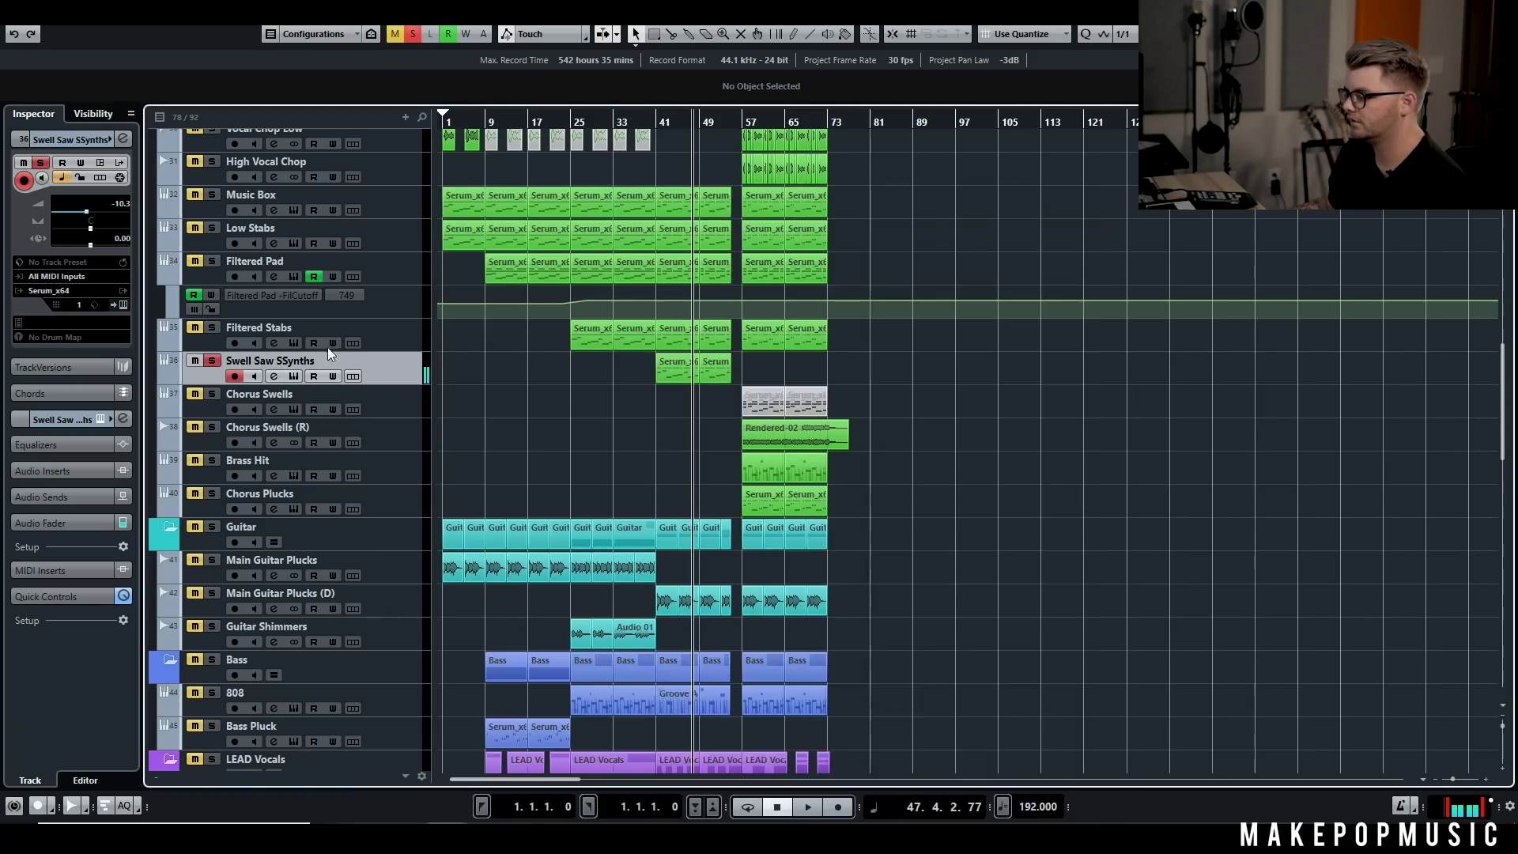
{"action": "left_click", "coordinate": [273, 378]}
{"action": "left_click", "coordinate": [273, 378]}
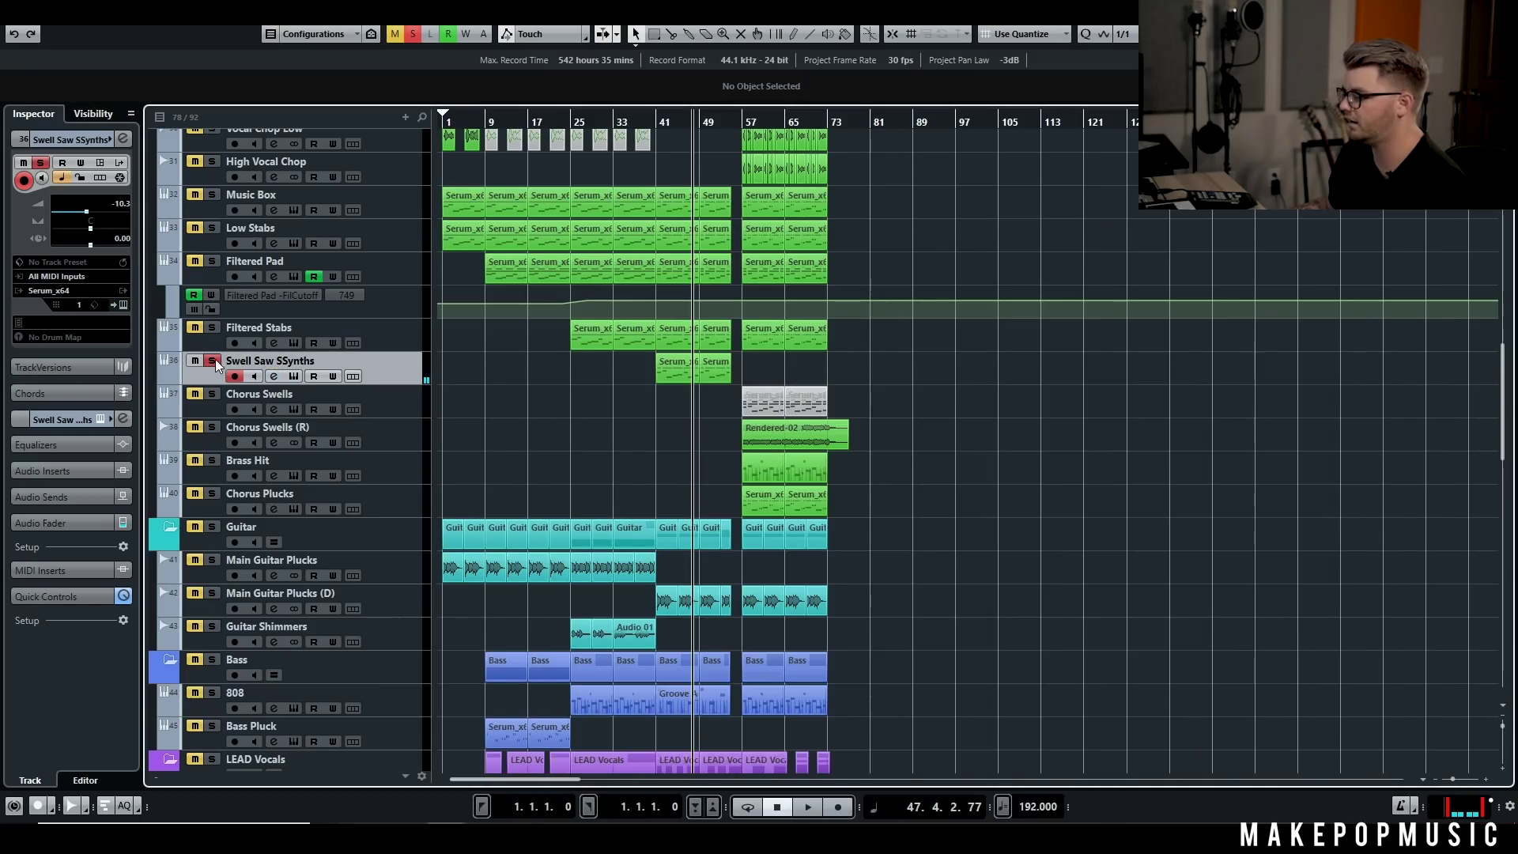
{"action": "left_click", "coordinate": [212, 360]}
Step: Select Chorus Swells (R), place the playhead just before bar 57, and briefly view the track's channel settings
{"action": "left_click", "coordinate": [384, 449]}
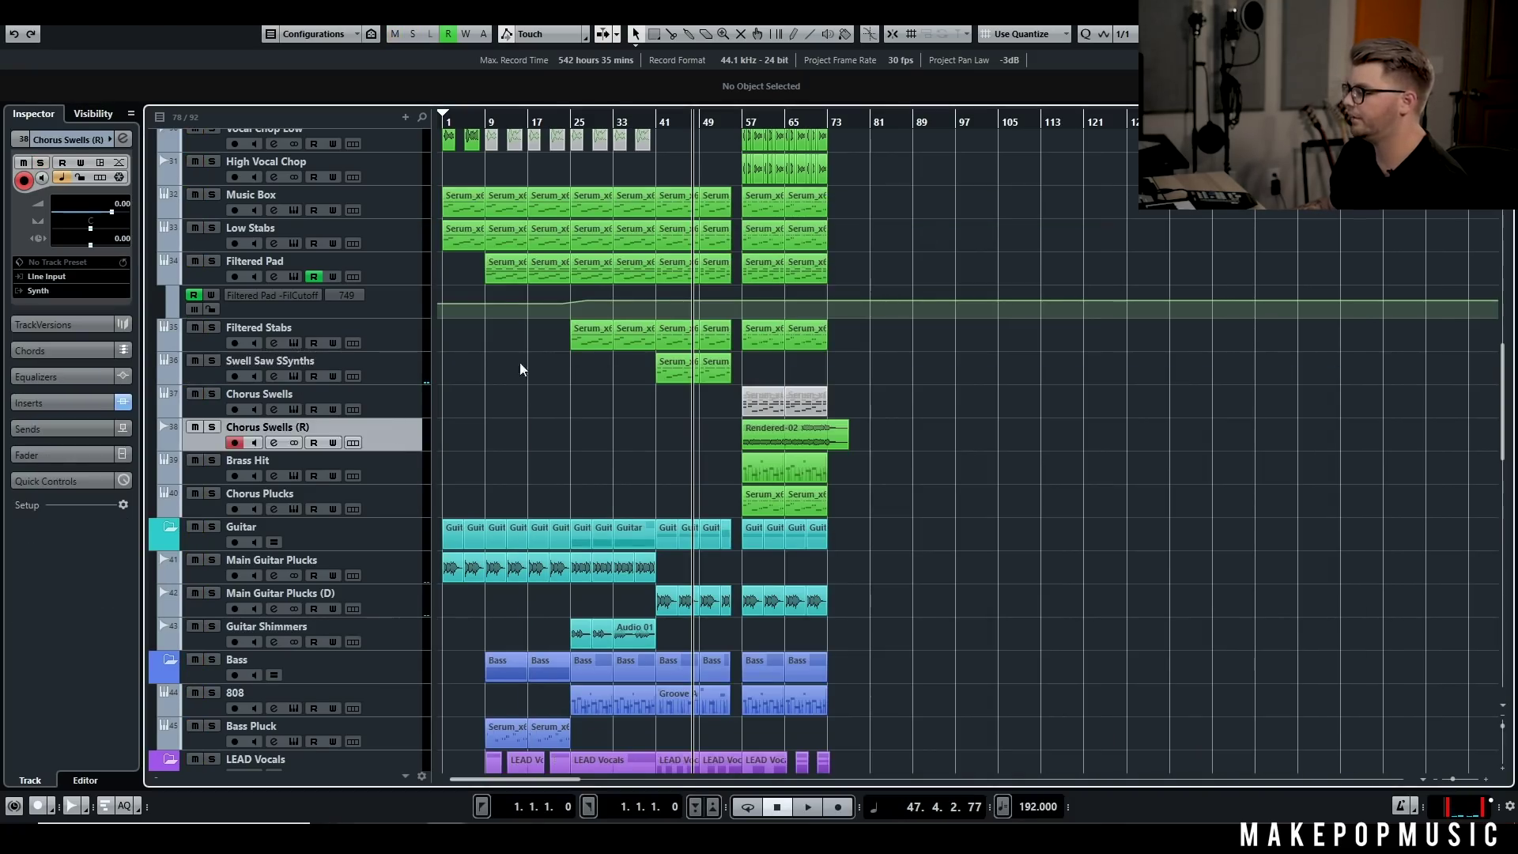
{"action": "scroll", "coordinate": [902, 279], "scroll_direction": "up", "scroll_amount": 3}
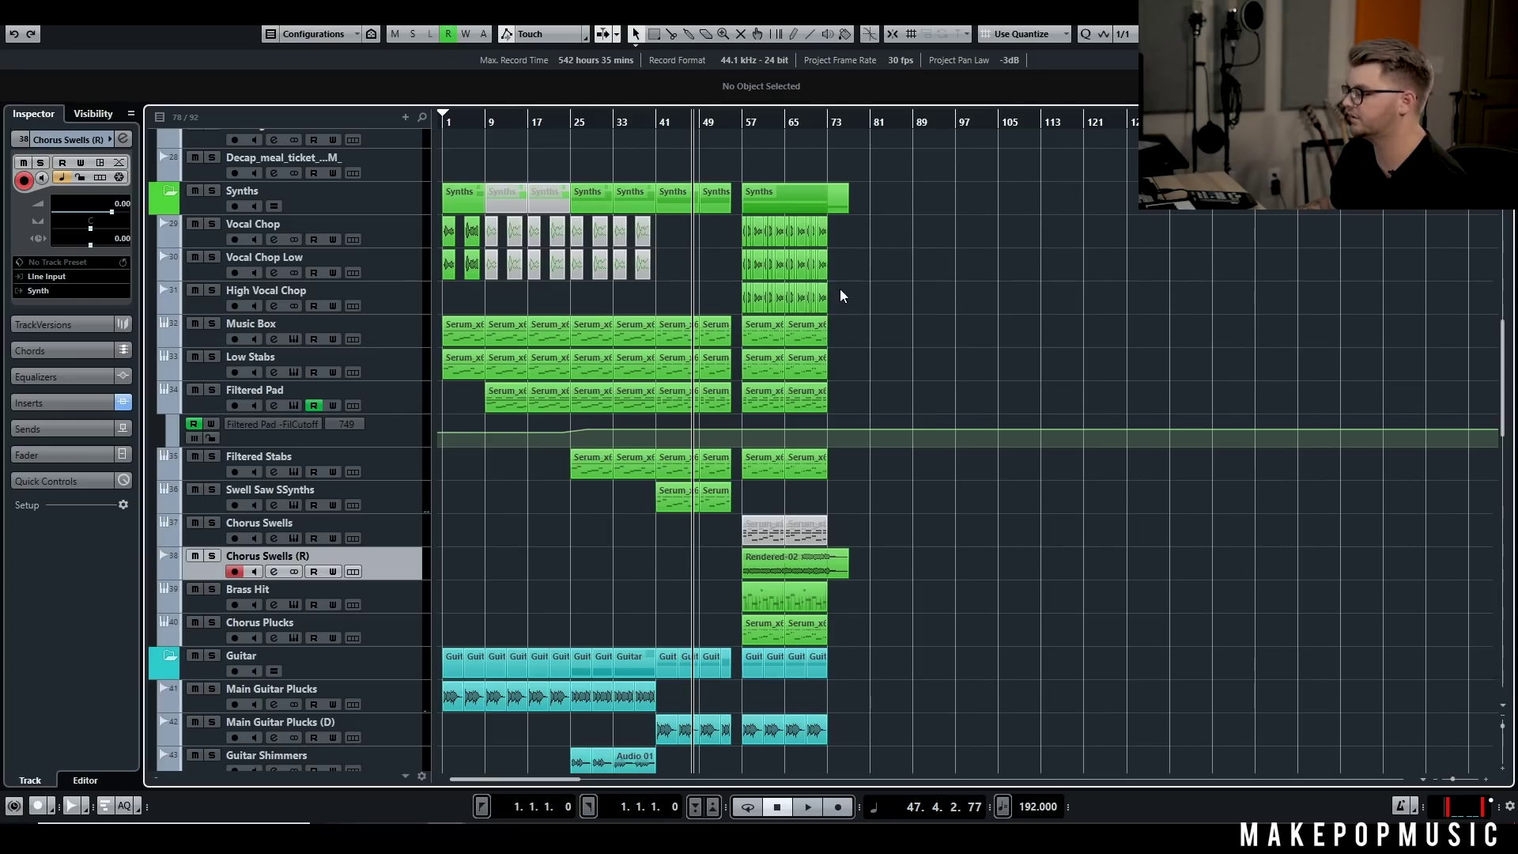
{"action": "left_click", "coordinate": [423, 297]}
{"action": "left_click", "coordinate": [393, 573]}
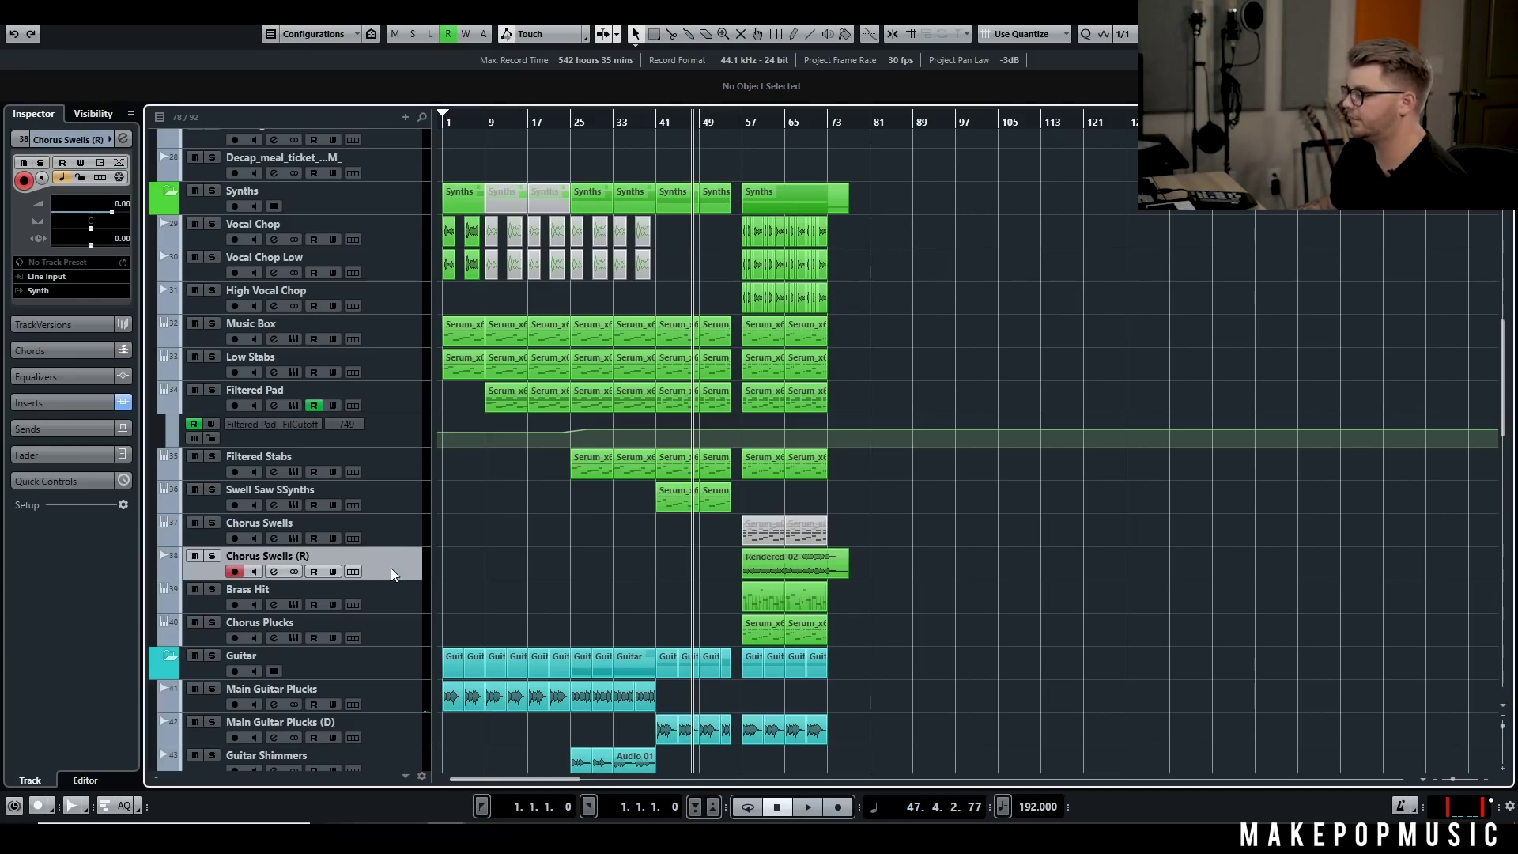
{"action": "left_click", "coordinate": [740, 125]}
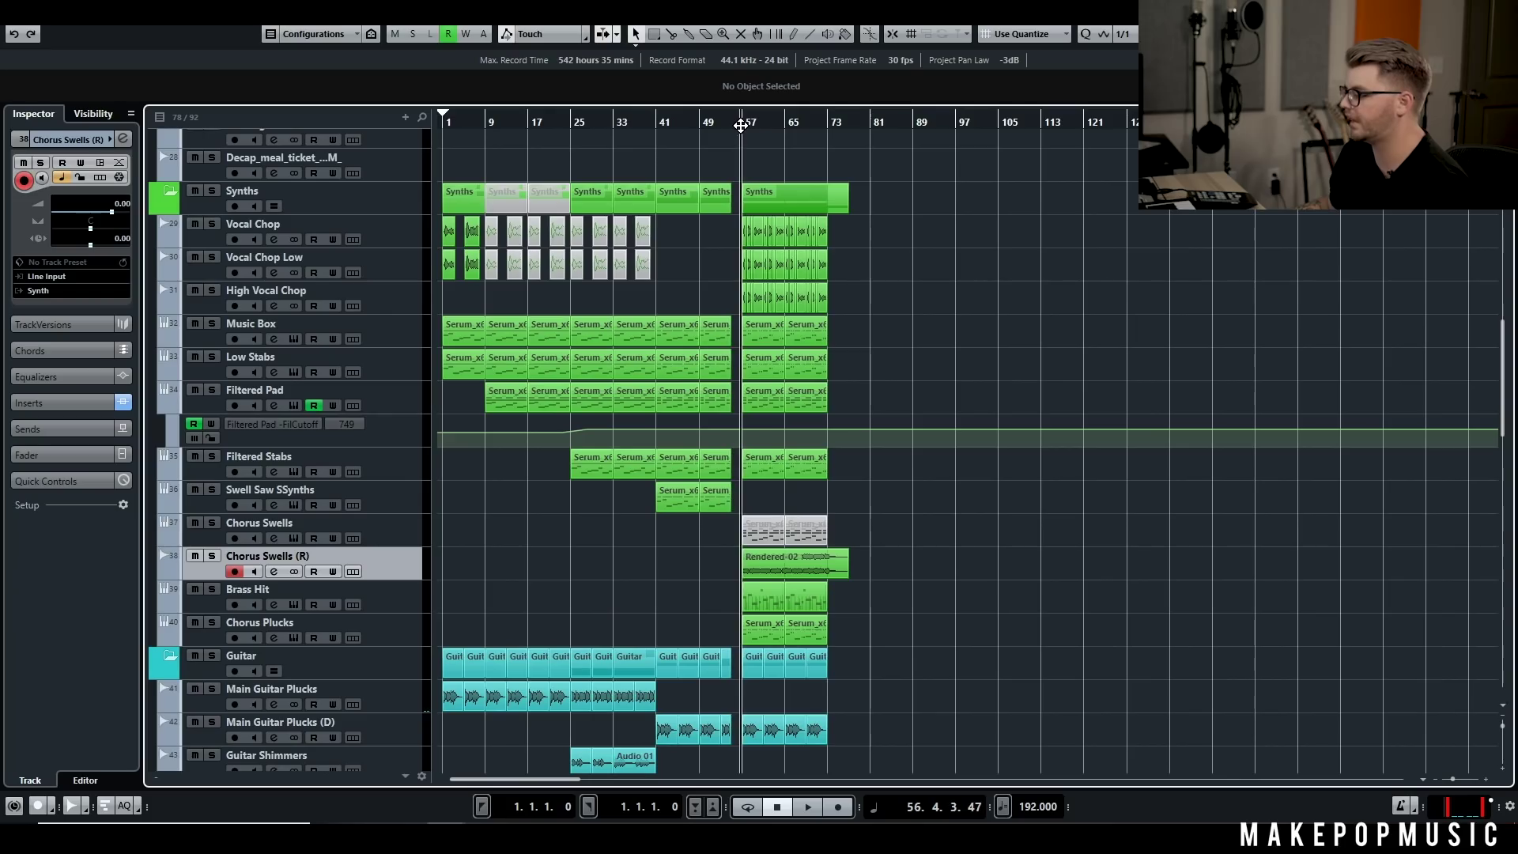
{"action": "left_click", "coordinate": [273, 571]}
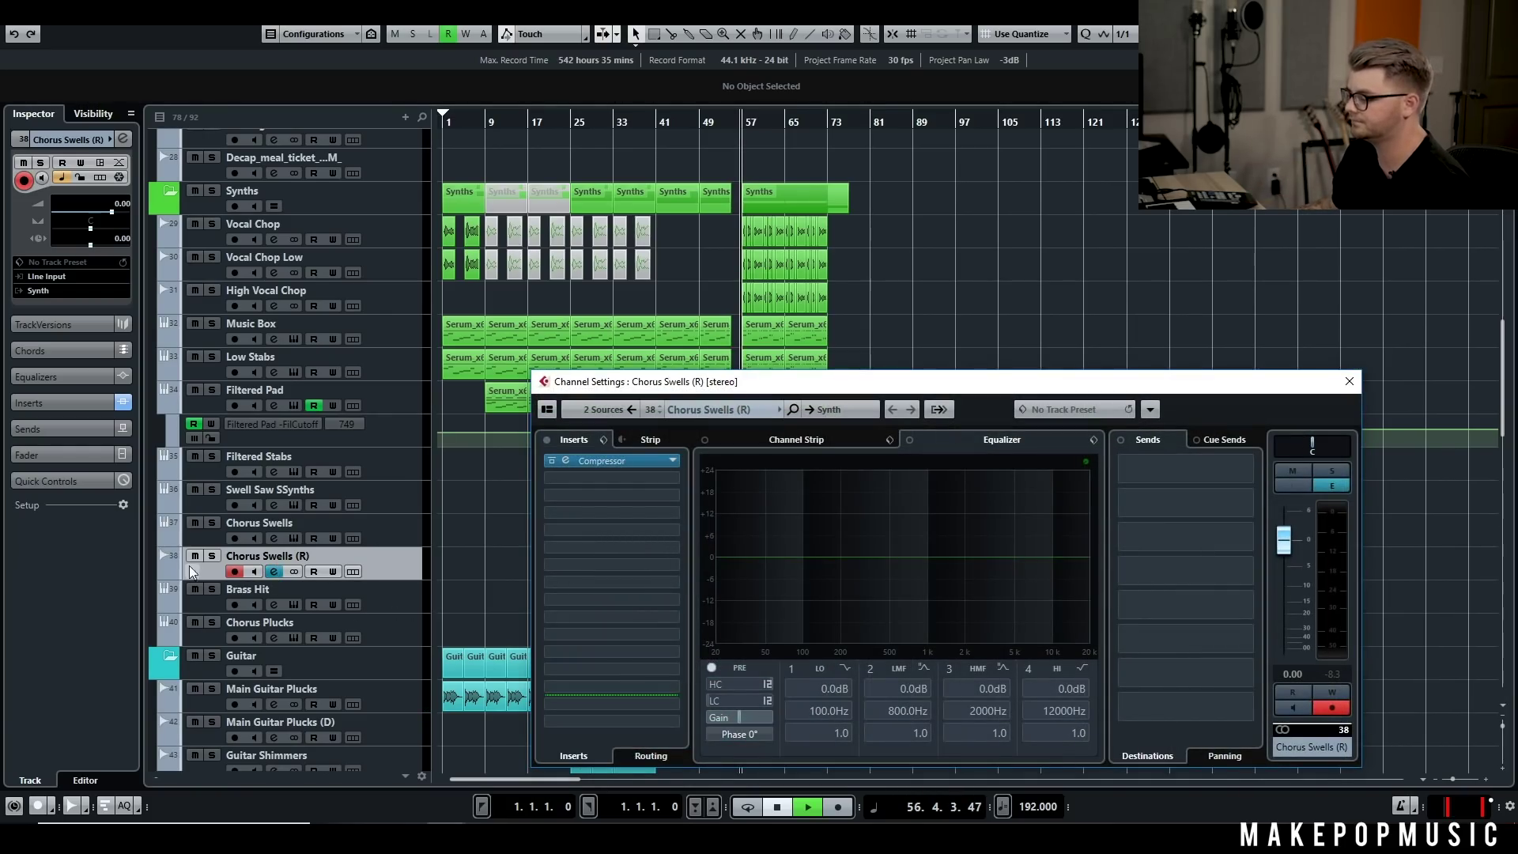
{"action": "key", "text": "Escape"}
Step: Solo the Chorus Swells (R) and Brass Hit tracks and play them from just before bar 57
{"action": "key", "text": "space"}
{"action": "left_click", "coordinate": [212, 556]}
{"action": "left_click", "coordinate": [212, 589]}
{"action": "key", "text": "space"}
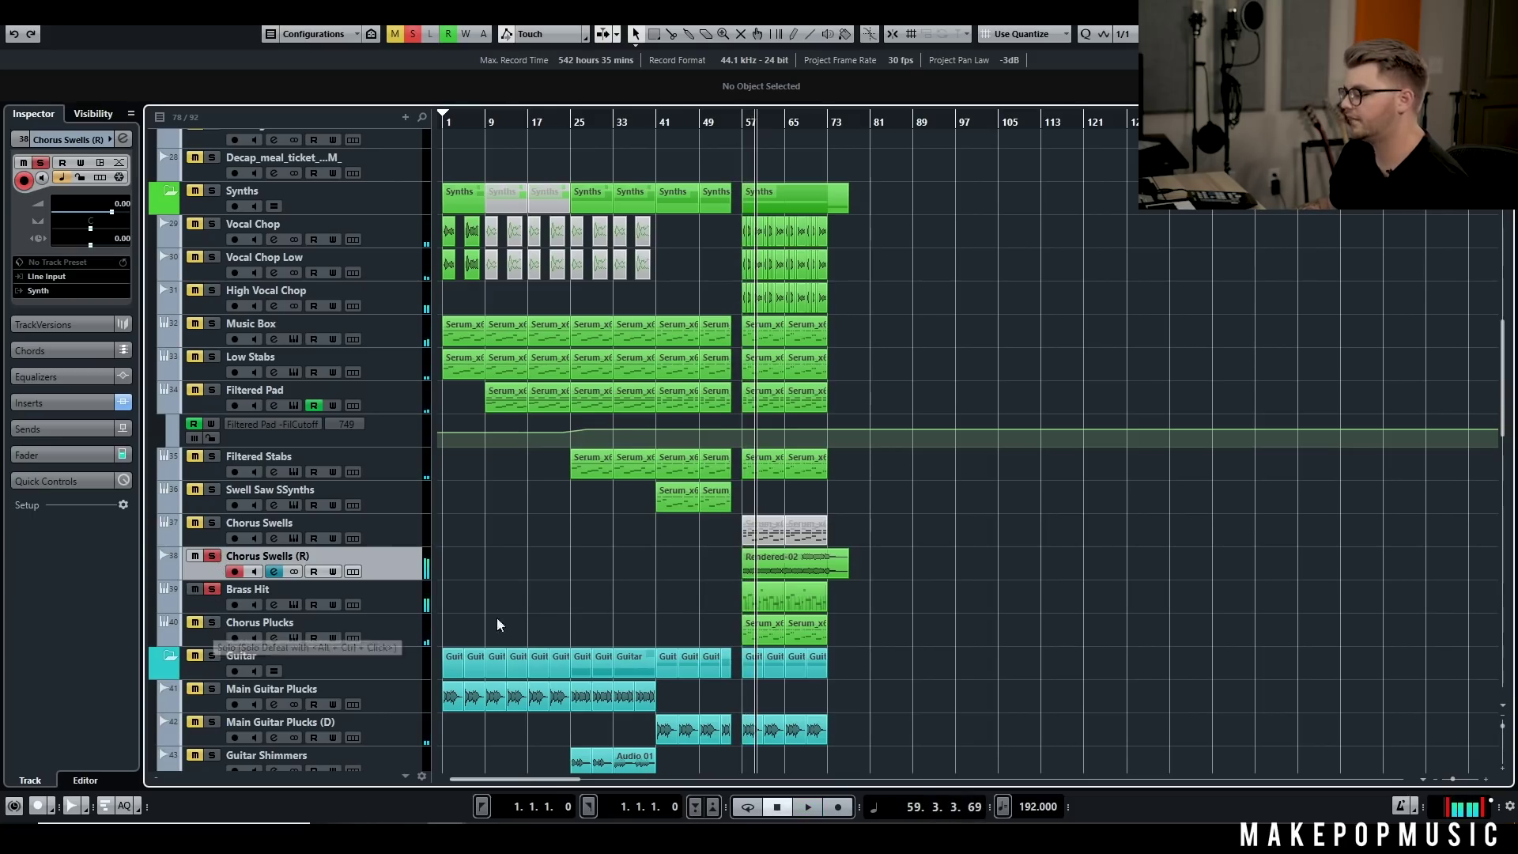
Step: Select the Chorus Plucks track and clear the solos on Chorus Swells (R) and Brass Hit
{"action": "left_click", "coordinate": [403, 604]}
{"action": "left_click", "coordinate": [406, 628]}
{"action": "left_click", "coordinate": [395, 611]}
{"action": "left_click", "coordinate": [361, 638]}
{"action": "left_click_drag", "start_coordinate": [213, 558], "coordinate": [216, 582]}
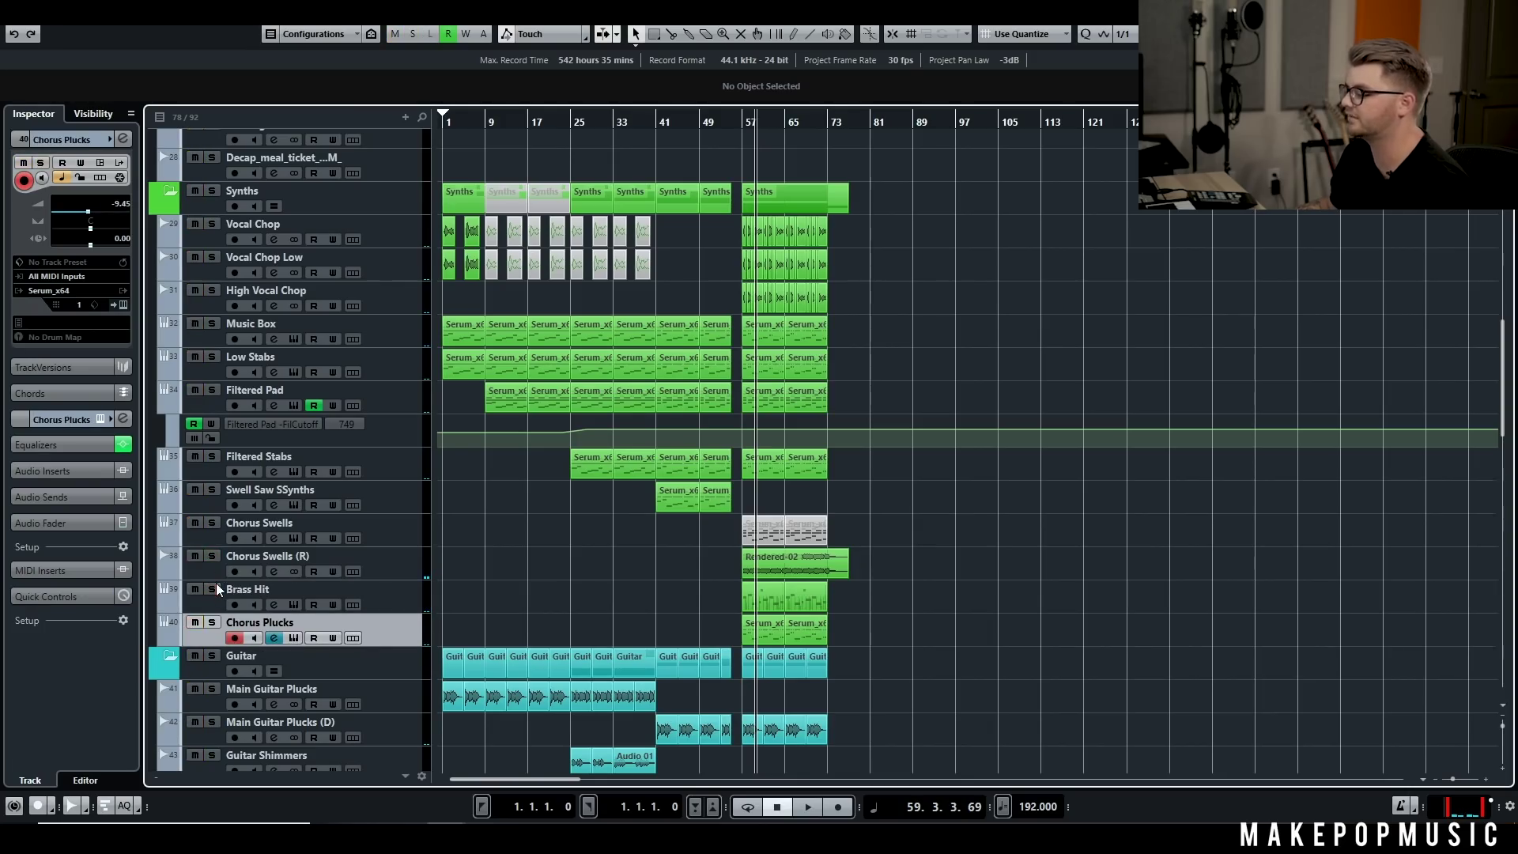
Step: Start playback from bar 41 and solo the LEAD Vocals folder
{"action": "scroll", "coordinate": [984, 535], "scroll_direction": "up", "scroll_amount": 5}
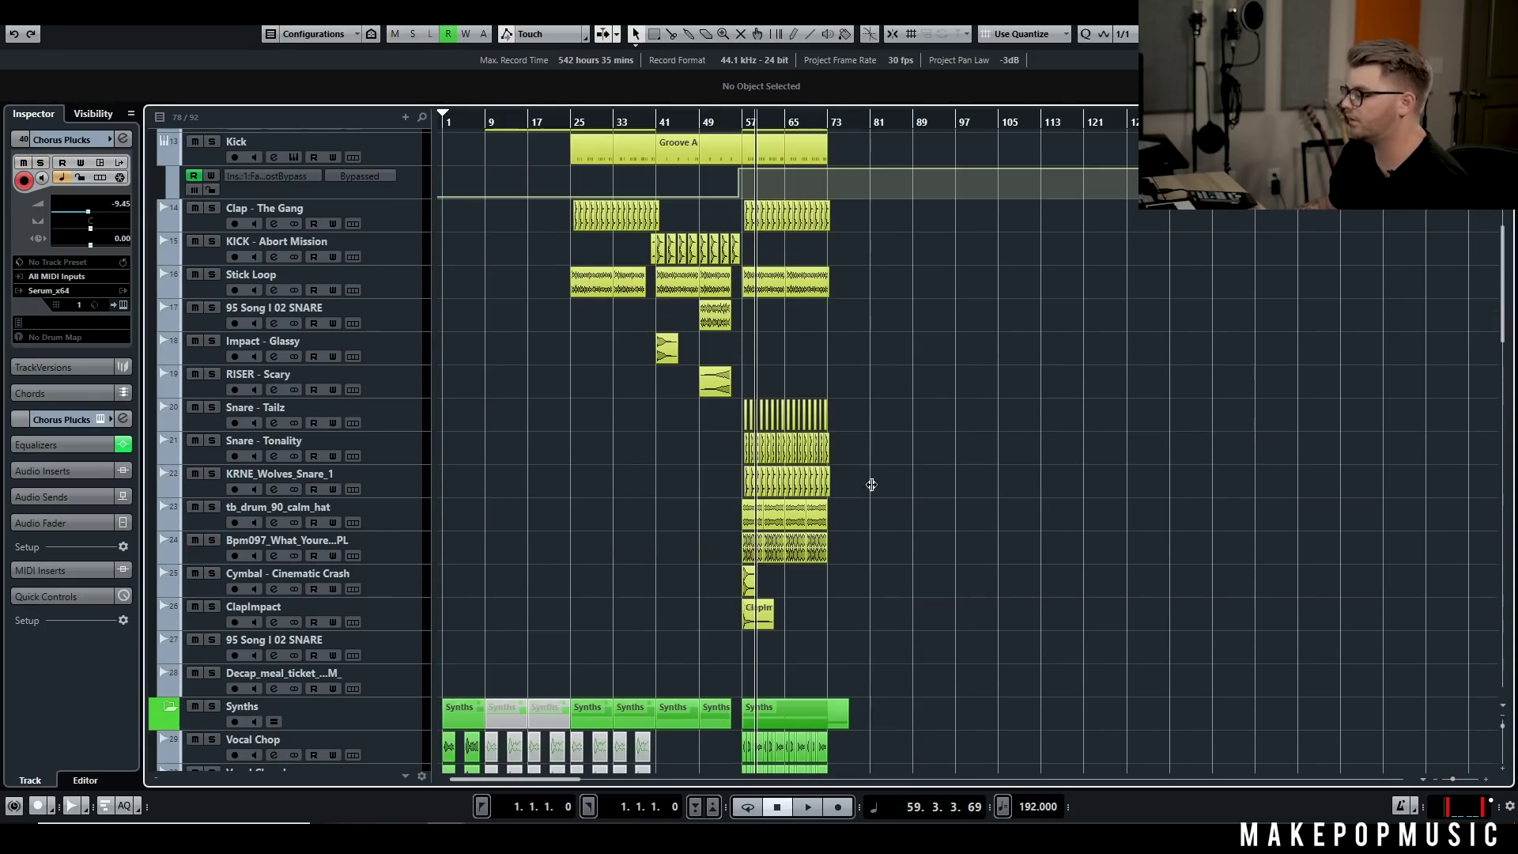
{"action": "scroll", "coordinate": [875, 506], "scroll_direction": "down", "scroll_amount": 4}
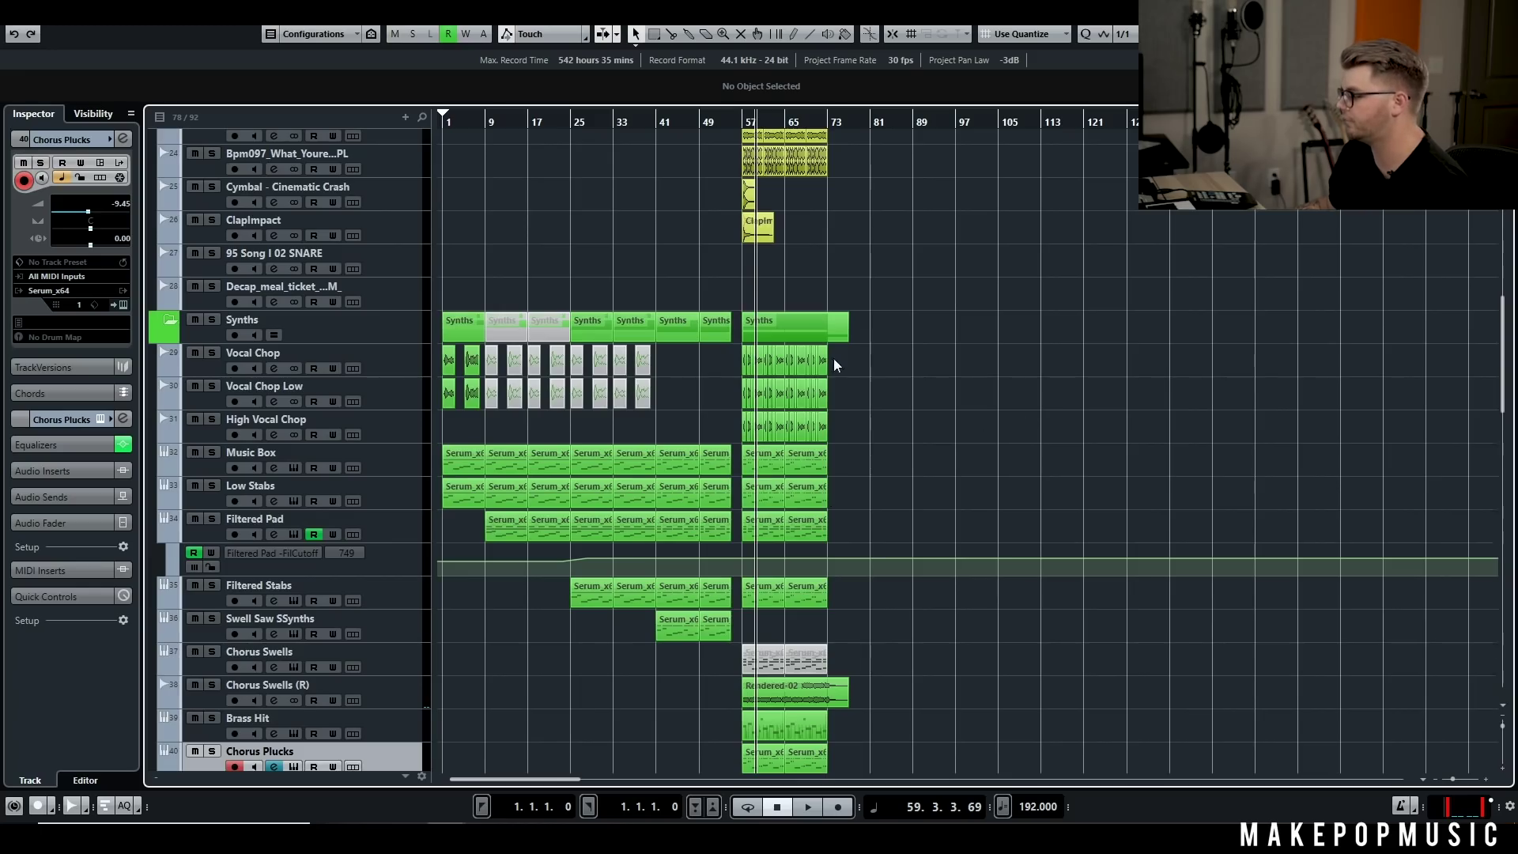
{"action": "scroll", "coordinate": [833, 358], "scroll_direction": "down", "scroll_amount": 5}
{"action": "scroll", "coordinate": [822, 506], "scroll_direction": "down", "scroll_amount": 3}
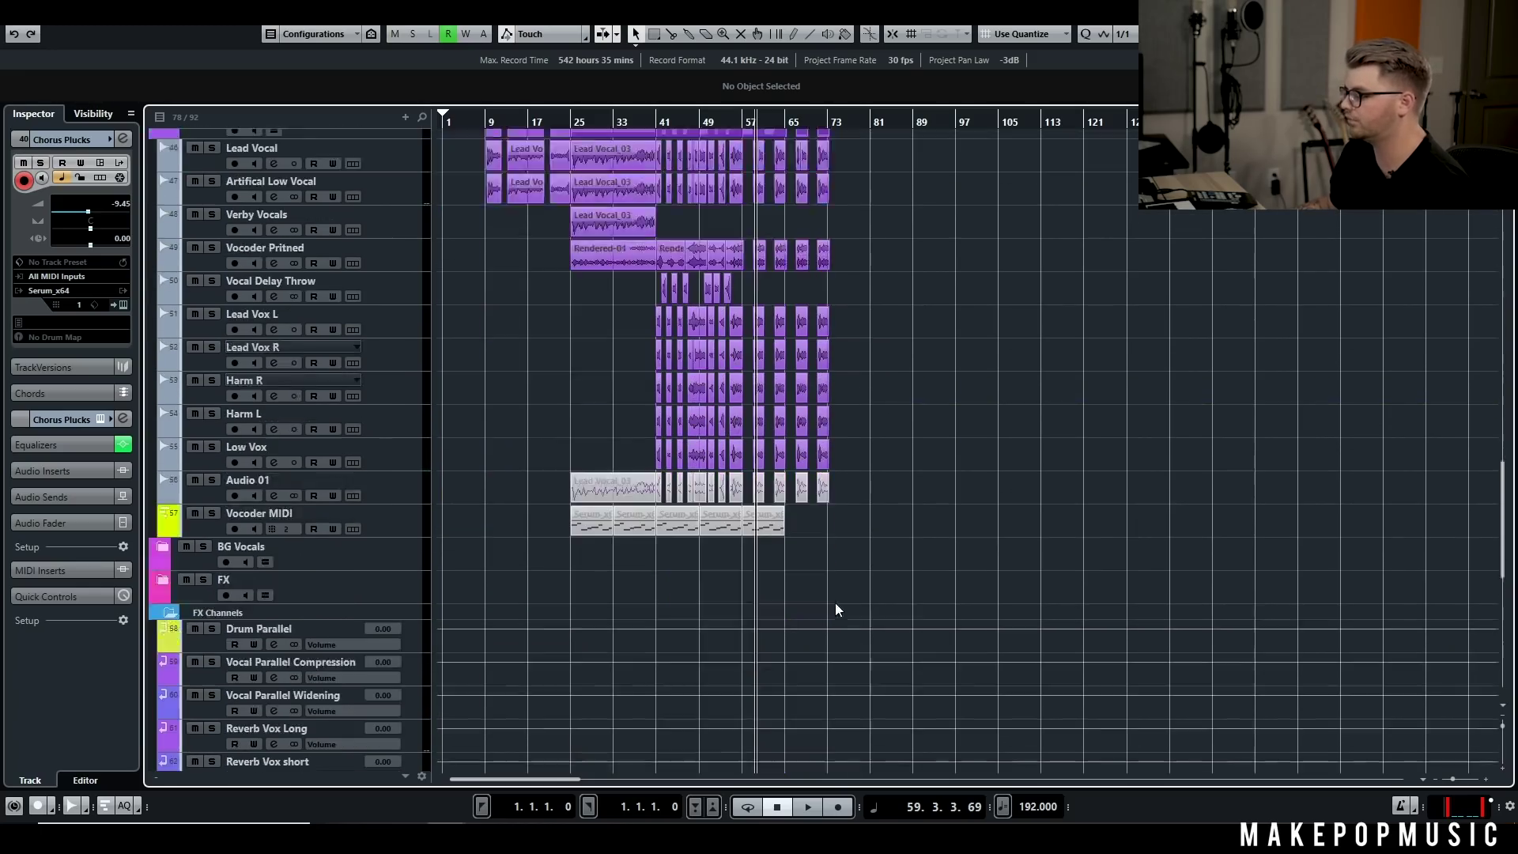
{"action": "scroll", "coordinate": [838, 553], "scroll_direction": "up", "scroll_amount": 2}
{"action": "left_click", "coordinate": [657, 122]}
{"action": "key", "text": "space"}
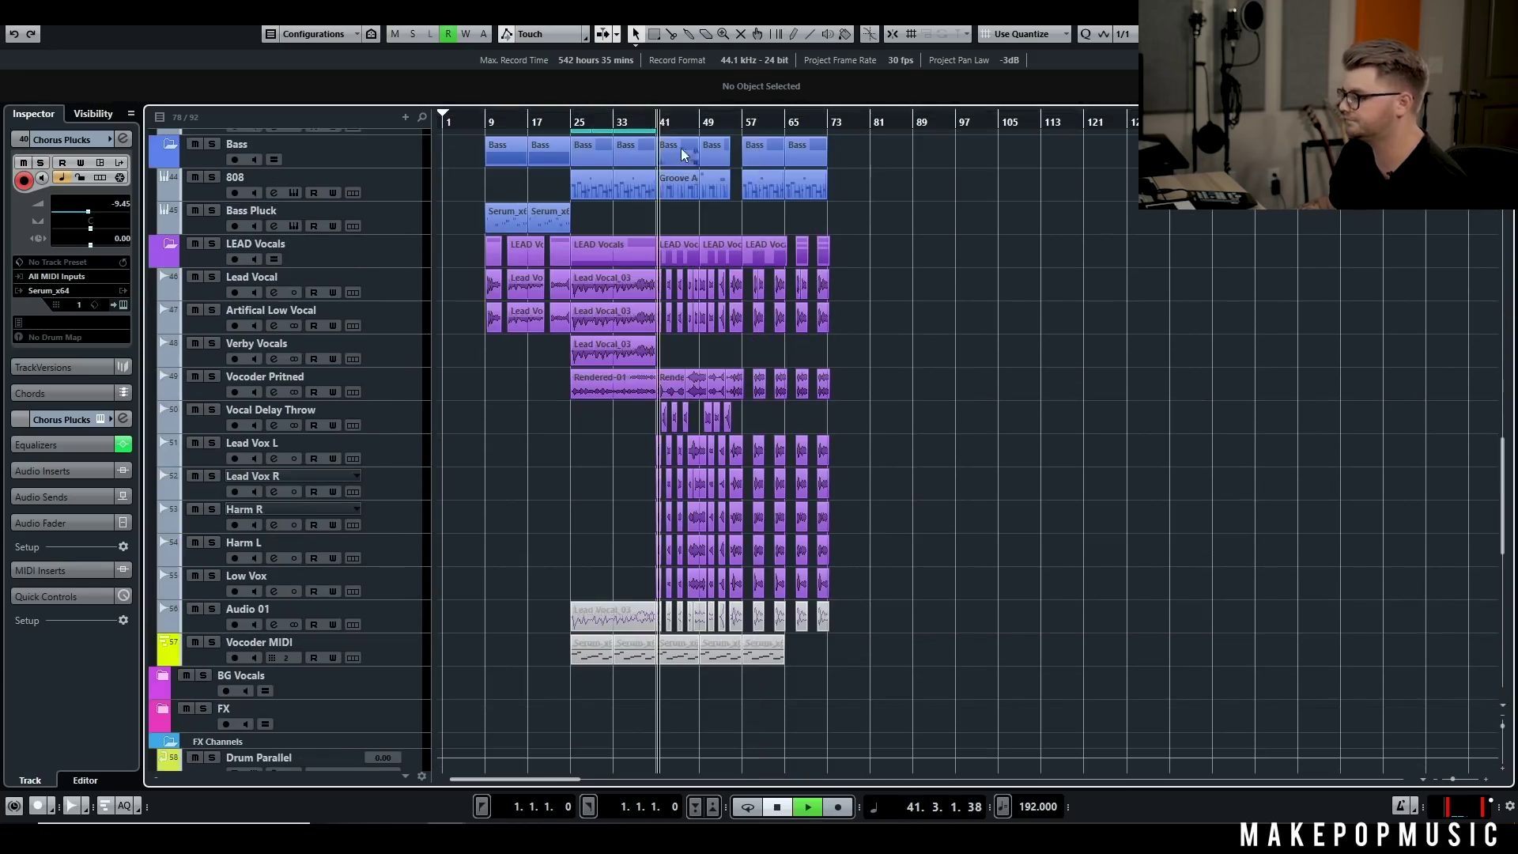
{"action": "left_click", "coordinate": [208, 245]}
Step: Look over the FX channels, group tracks and vocal layers while the soloed lead vocals play, then stop playback
{"action": "scroll", "coordinate": [525, 474], "scroll_direction": "down", "scroll_amount": 6}
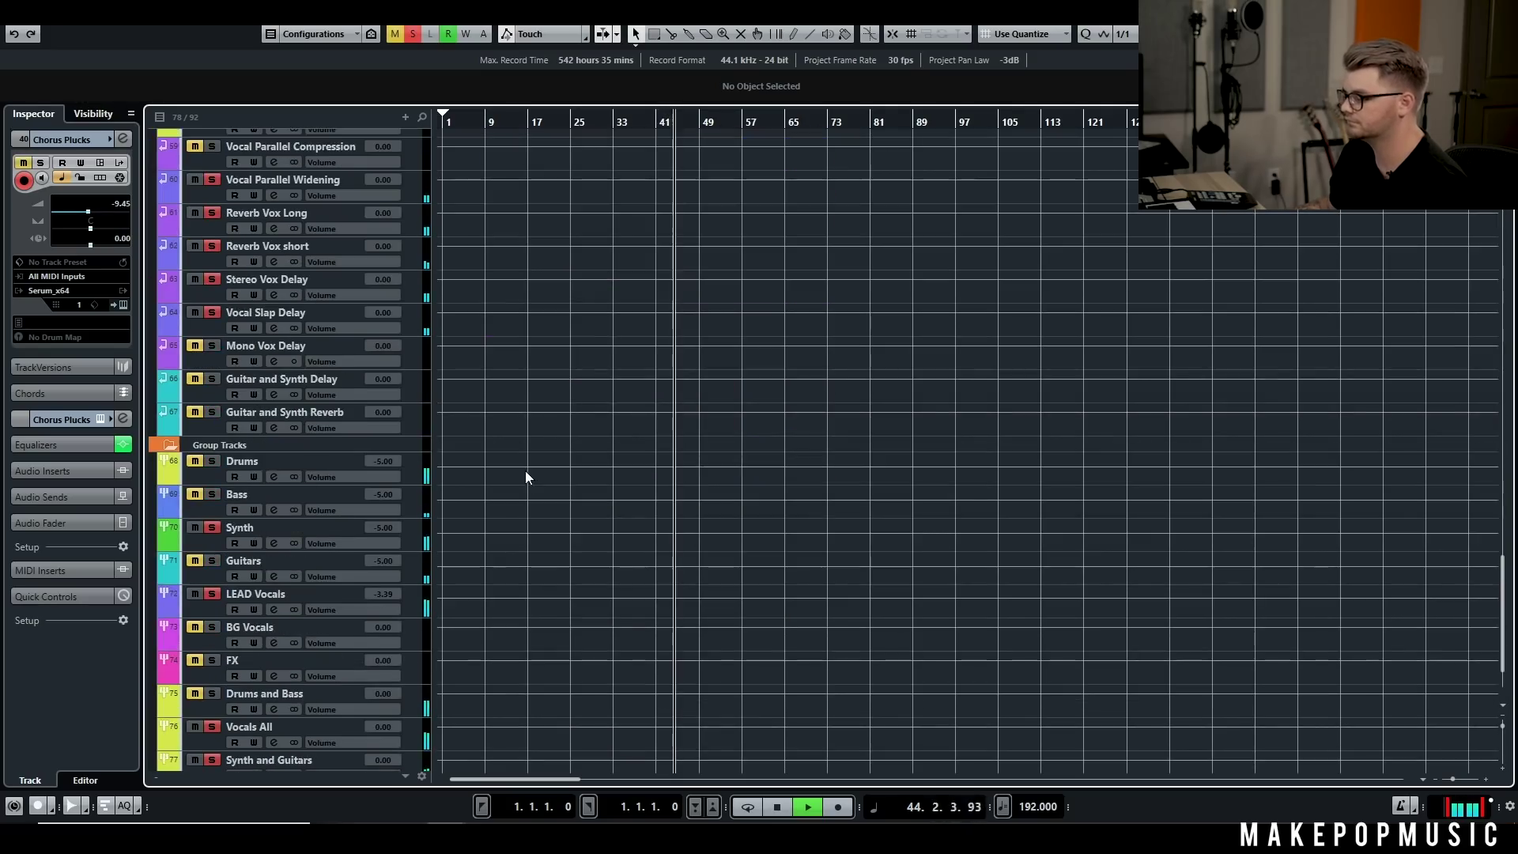
{"action": "scroll", "coordinate": [465, 311], "scroll_direction": "up", "scroll_amount": 2}
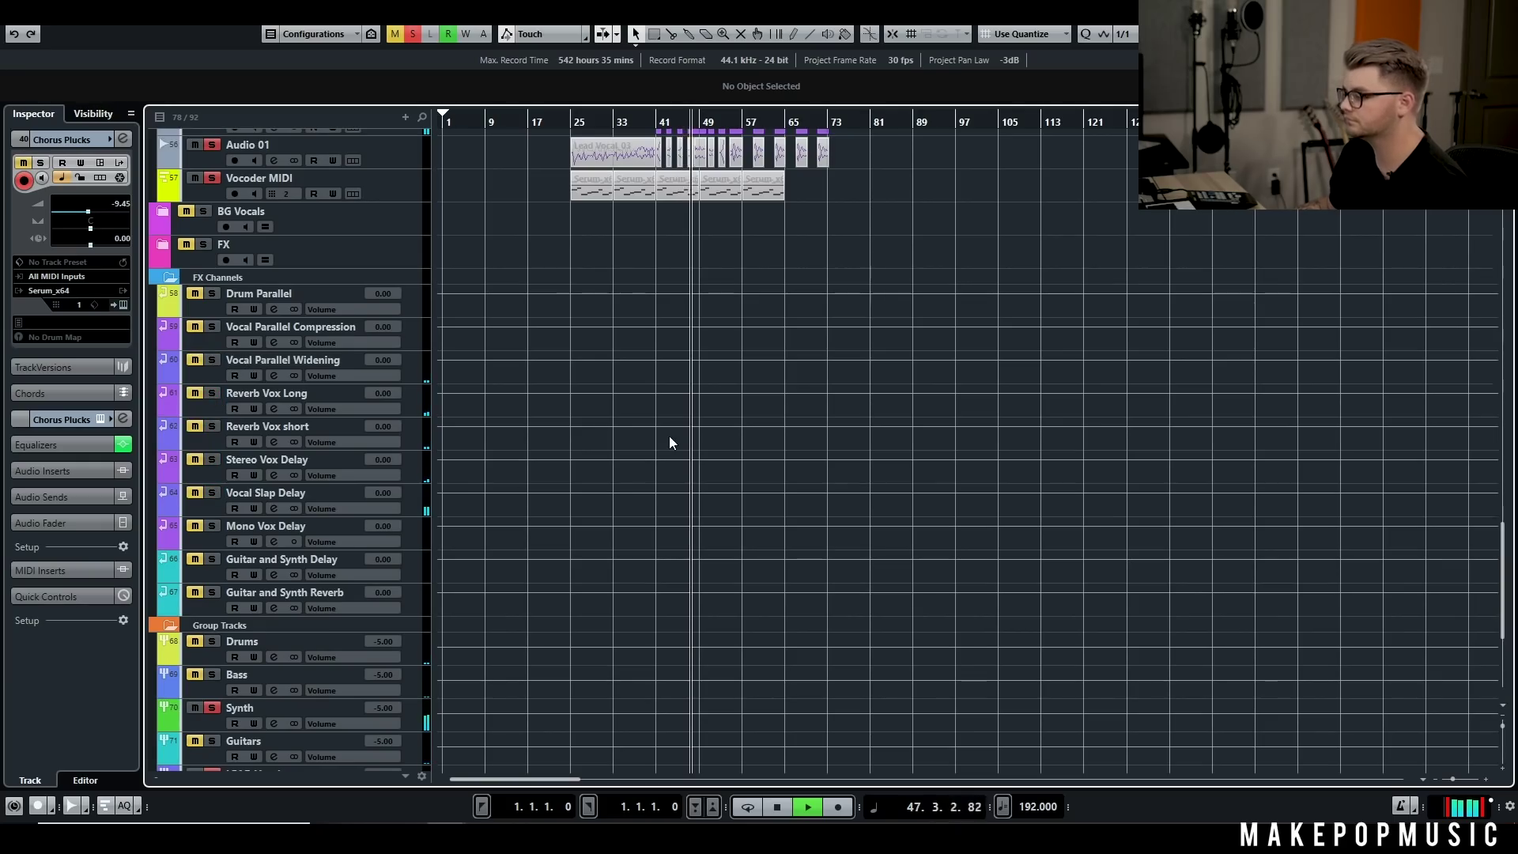
{"action": "scroll", "coordinate": [869, 340], "scroll_direction": "up", "scroll_amount": 3}
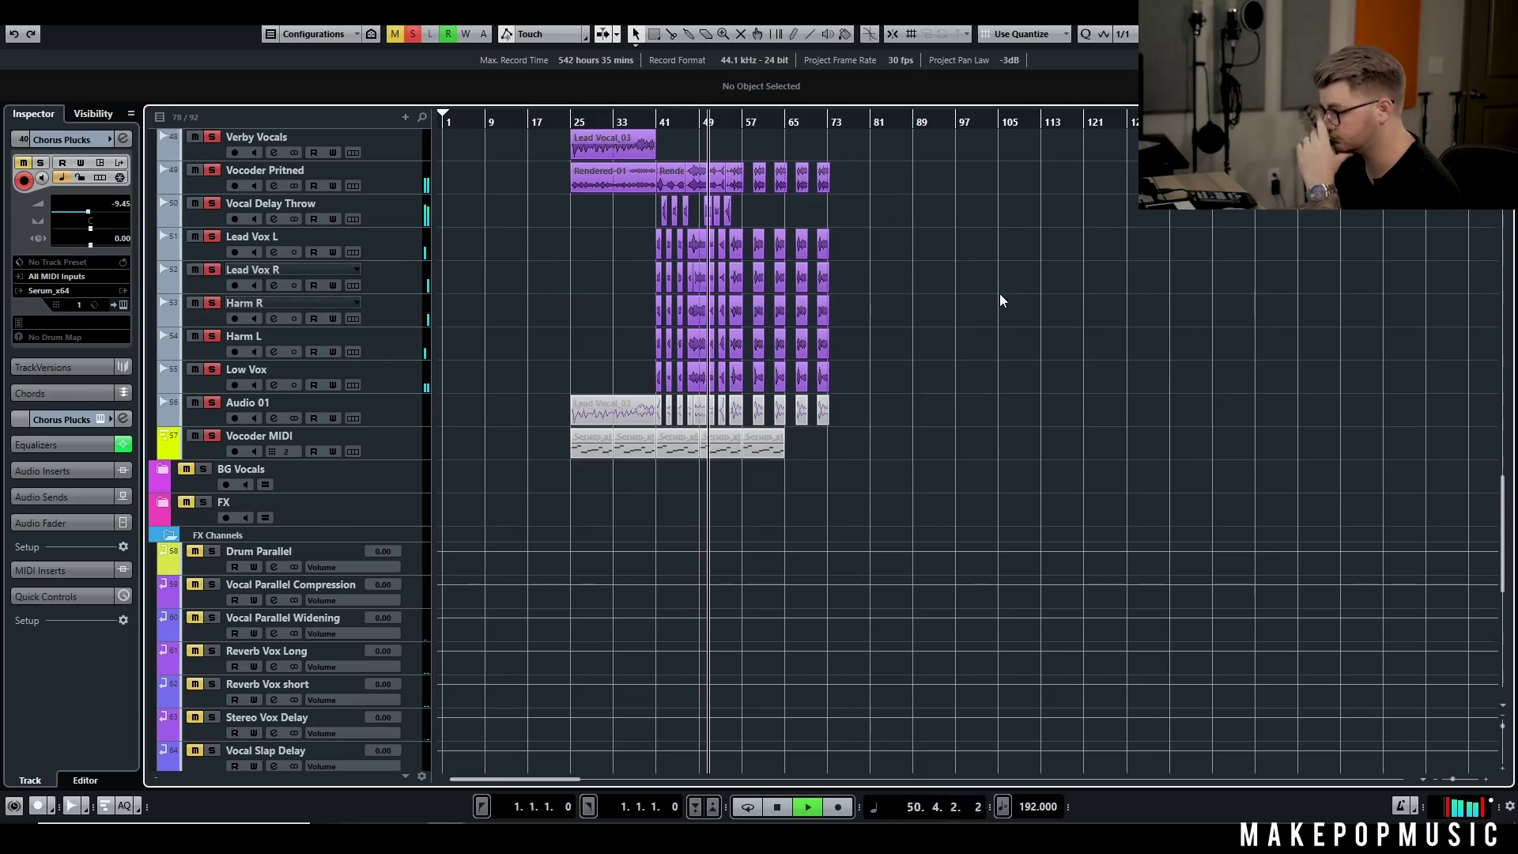
{"action": "key", "text": "space"}
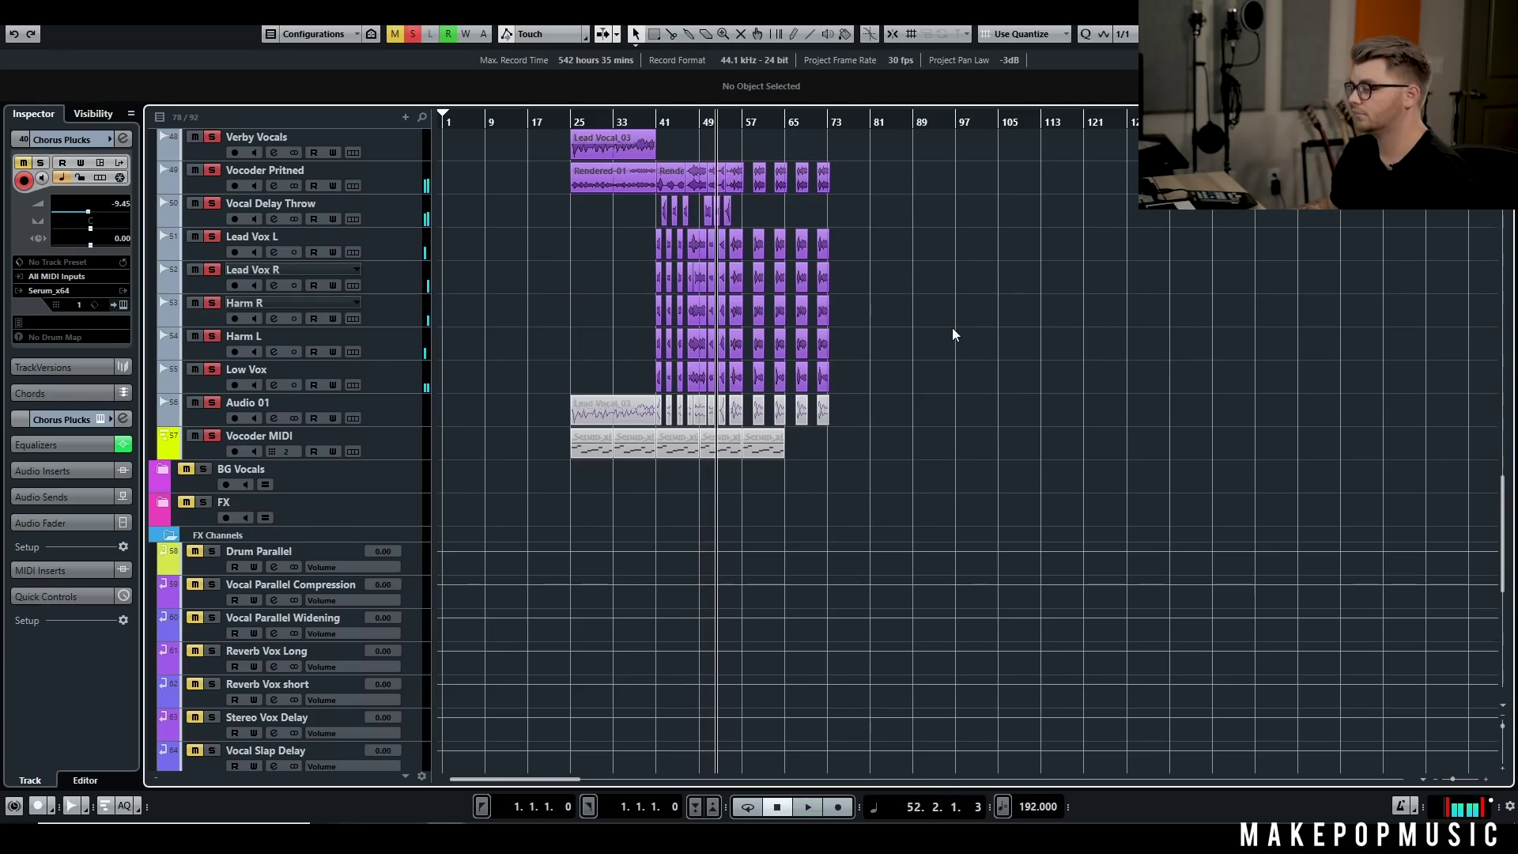
Step: Select the Lead Vocal track, clear all solos, and return to the Drums tracks at the start of the track list
{"action": "scroll", "coordinate": [396, 261], "scroll_direction": "up", "scroll_amount": 4}
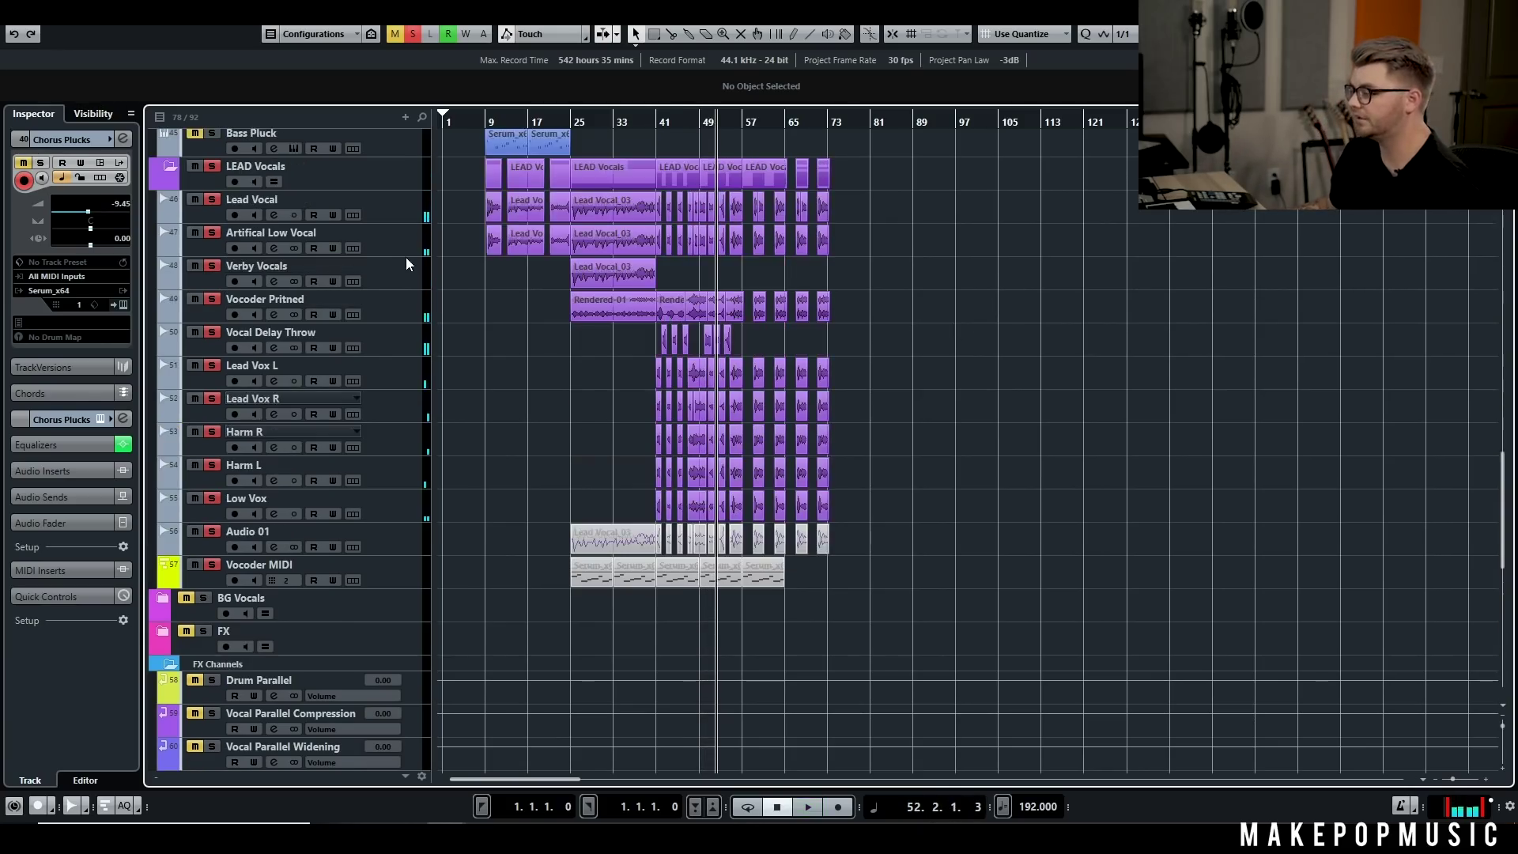
{"action": "left_click", "coordinate": [411, 207]}
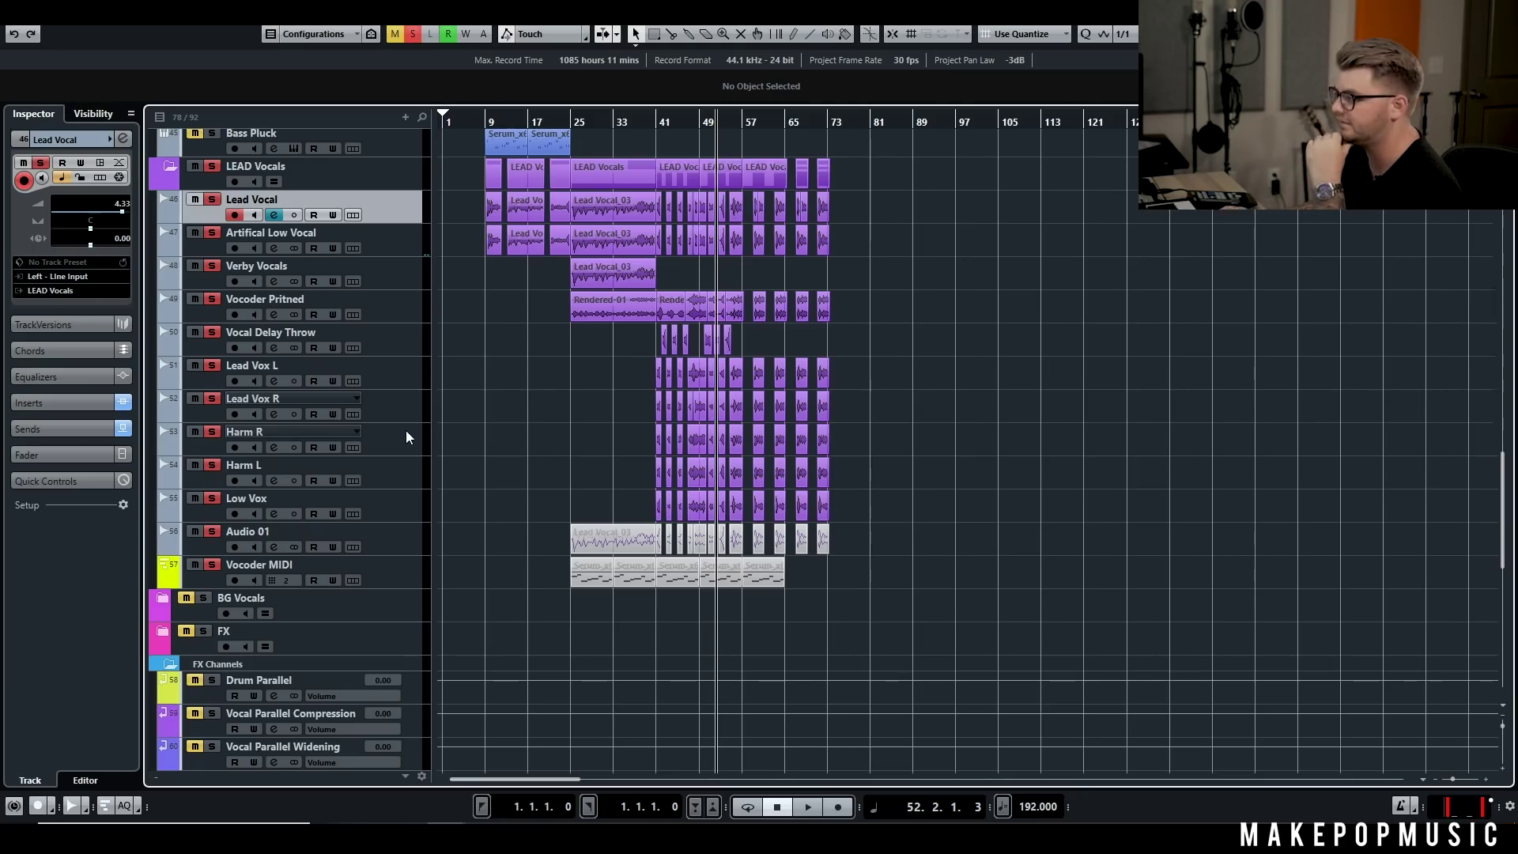
{"action": "left_click", "coordinate": [412, 34]}
{"action": "scroll", "coordinate": [975, 287], "scroll_direction": "up", "scroll_amount": 5}
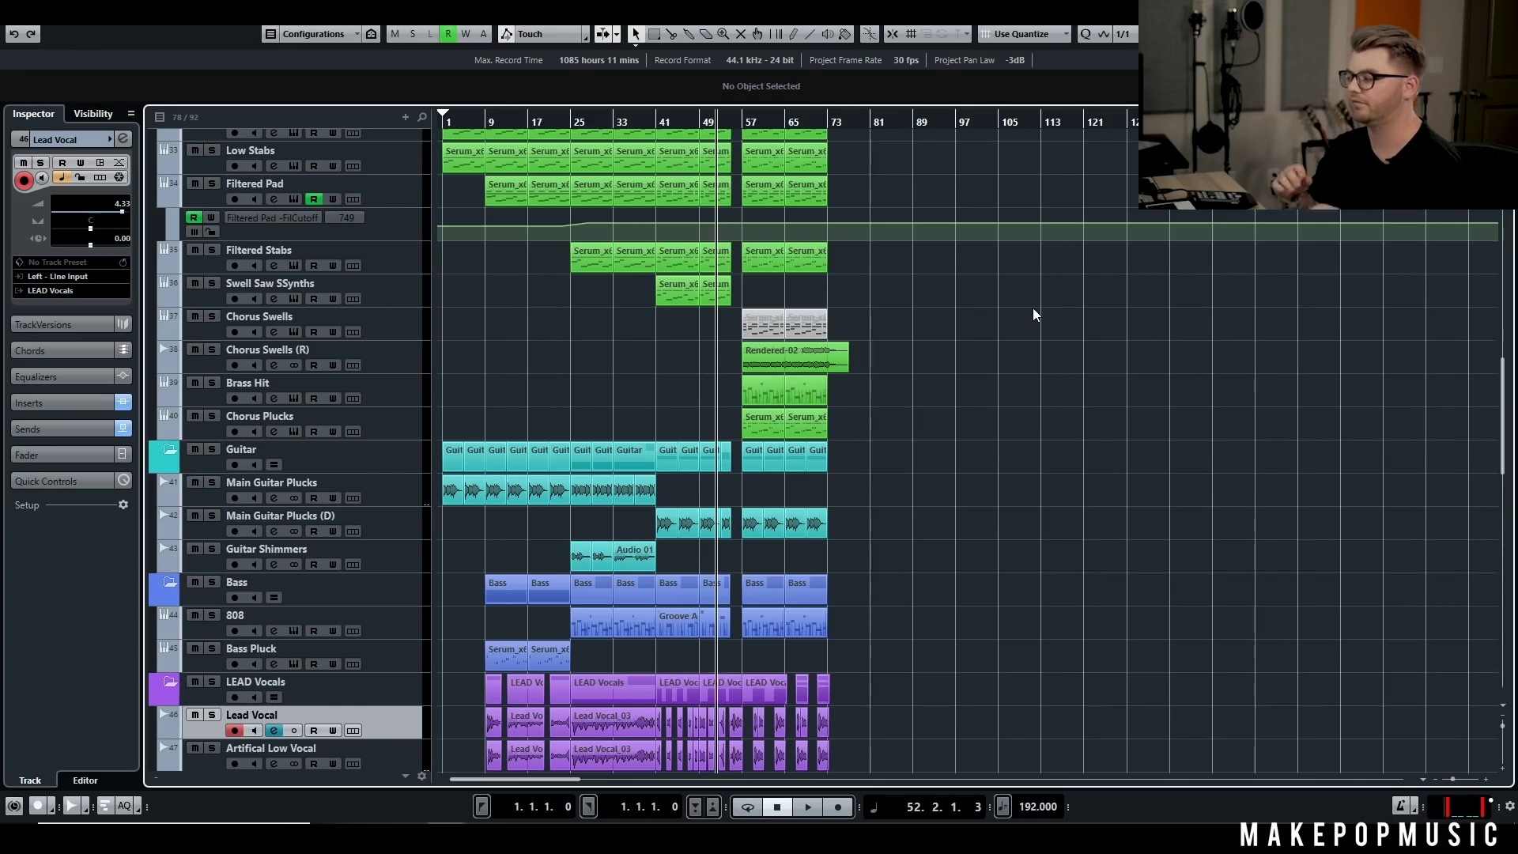
{"action": "scroll", "coordinate": [1032, 315], "scroll_direction": "up", "scroll_amount": 10}
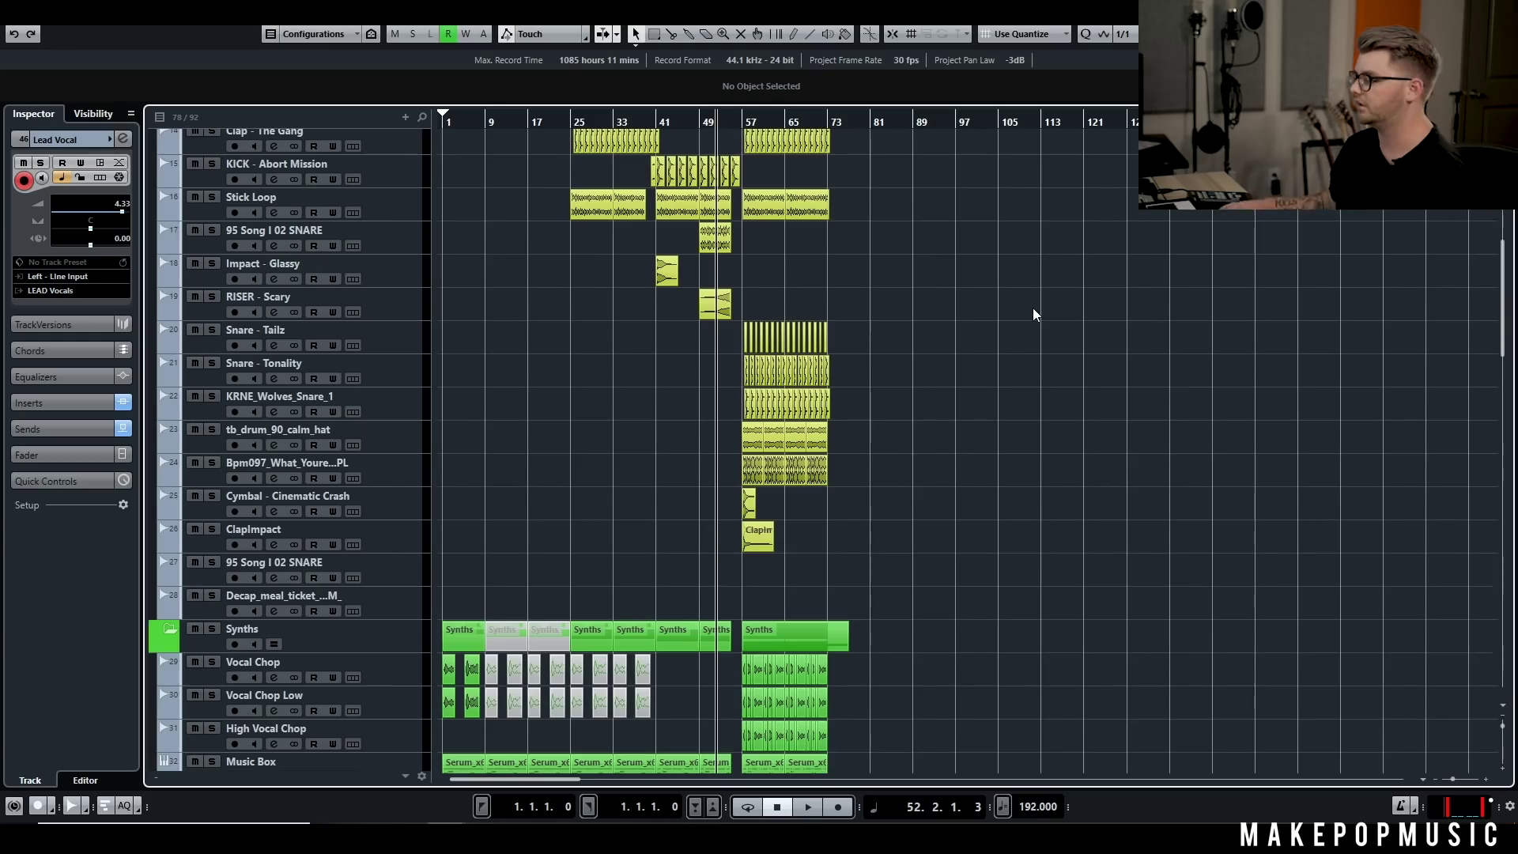
{"action": "scroll", "coordinate": [719, 166], "scroll_direction": "up", "scroll_amount": 4}
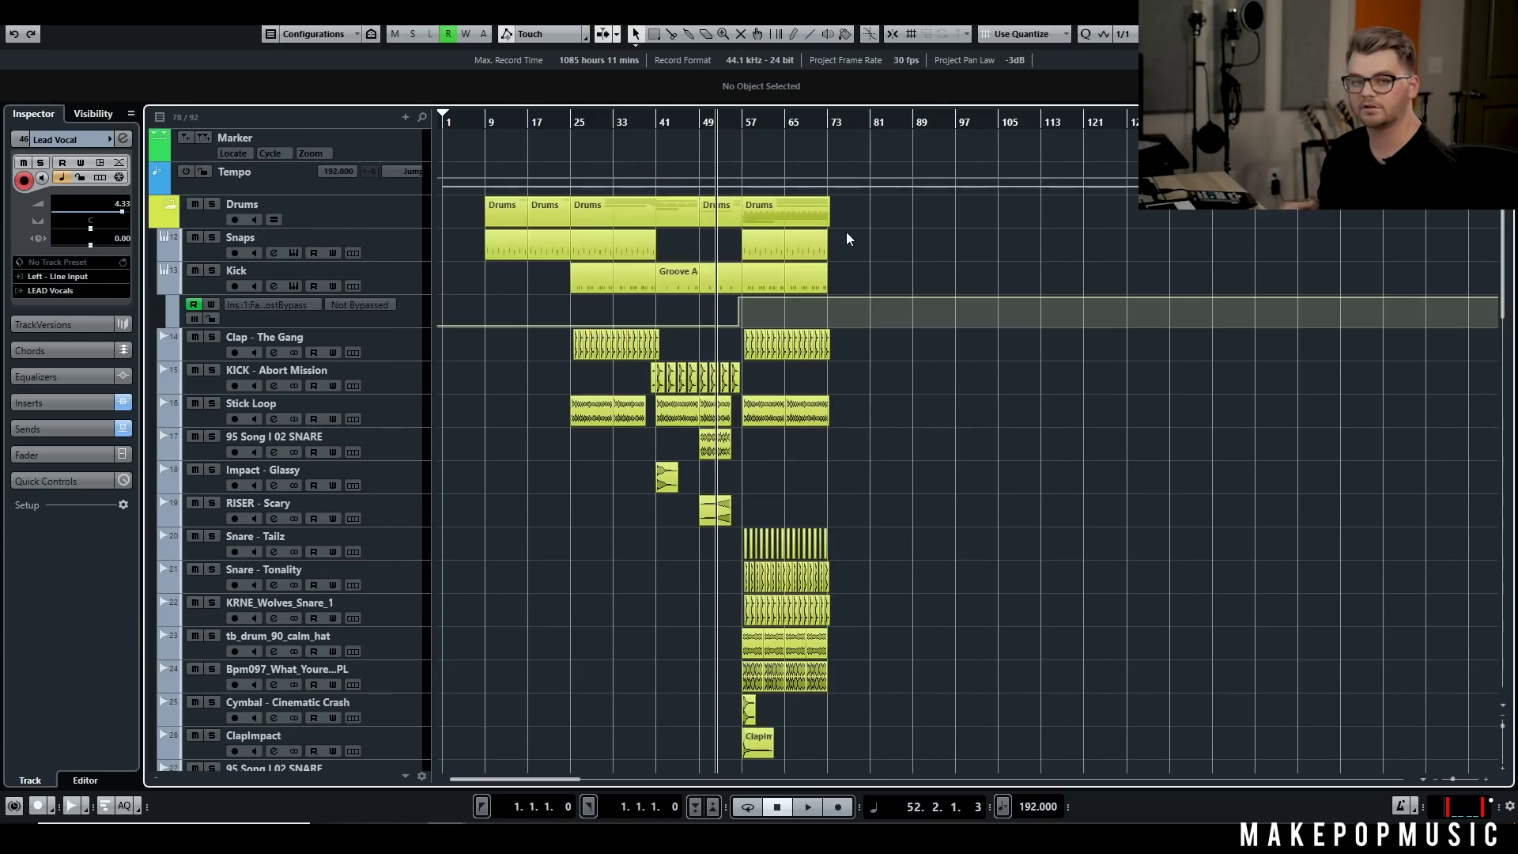